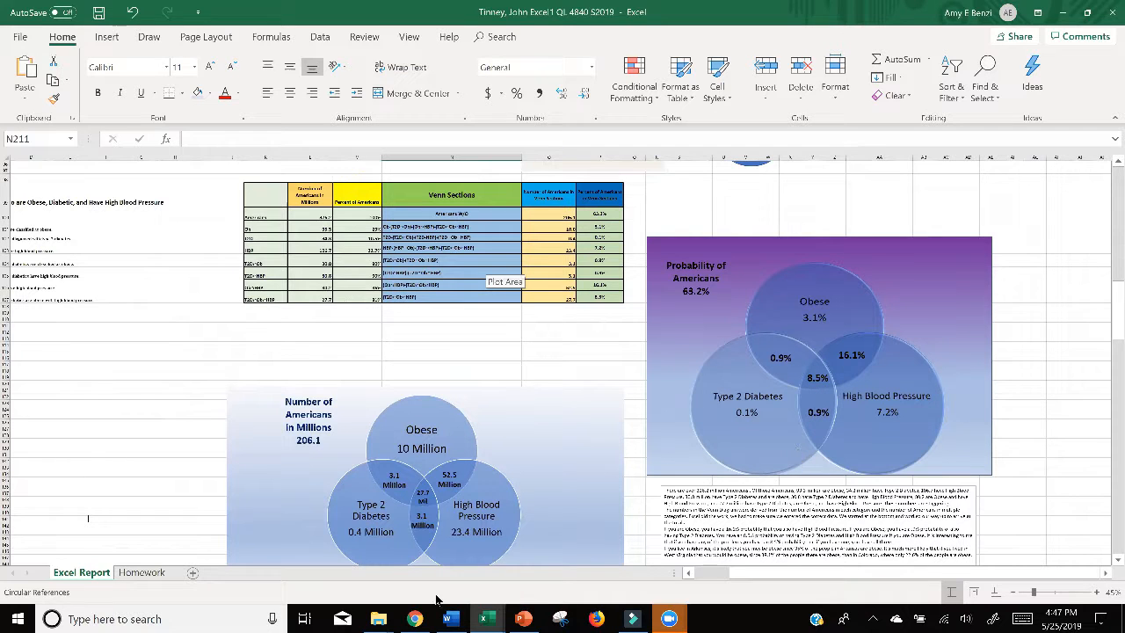
Step: Switch to the QL Module 1 Excel Report workbook
mouse_move(483, 616)
click(347, 572)
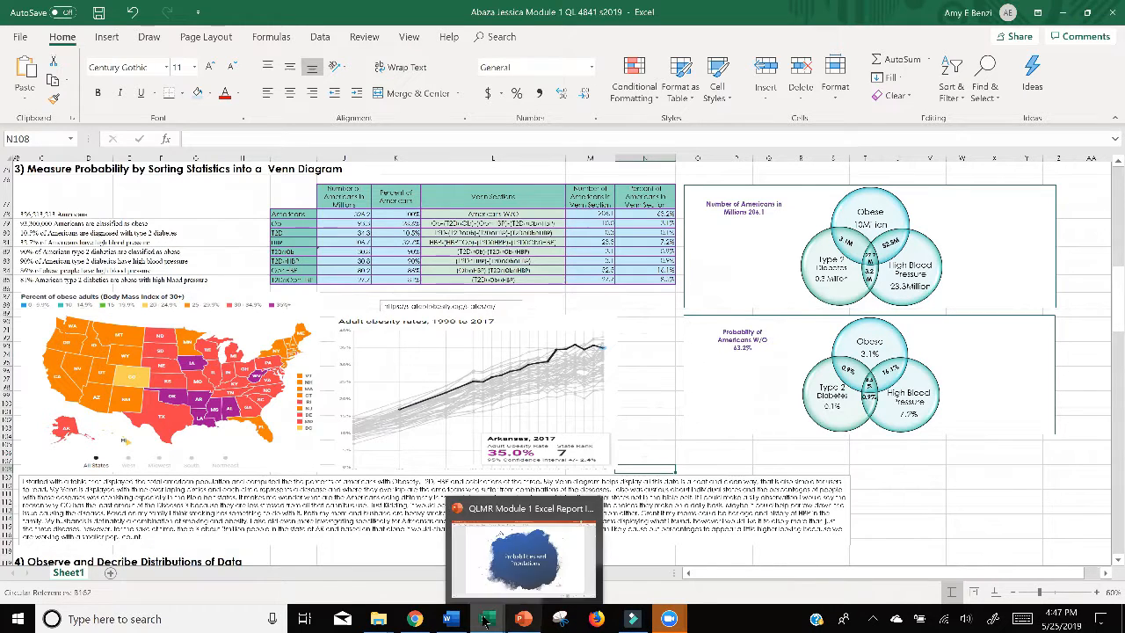
mouse_move(484, 621)
click(490, 562)
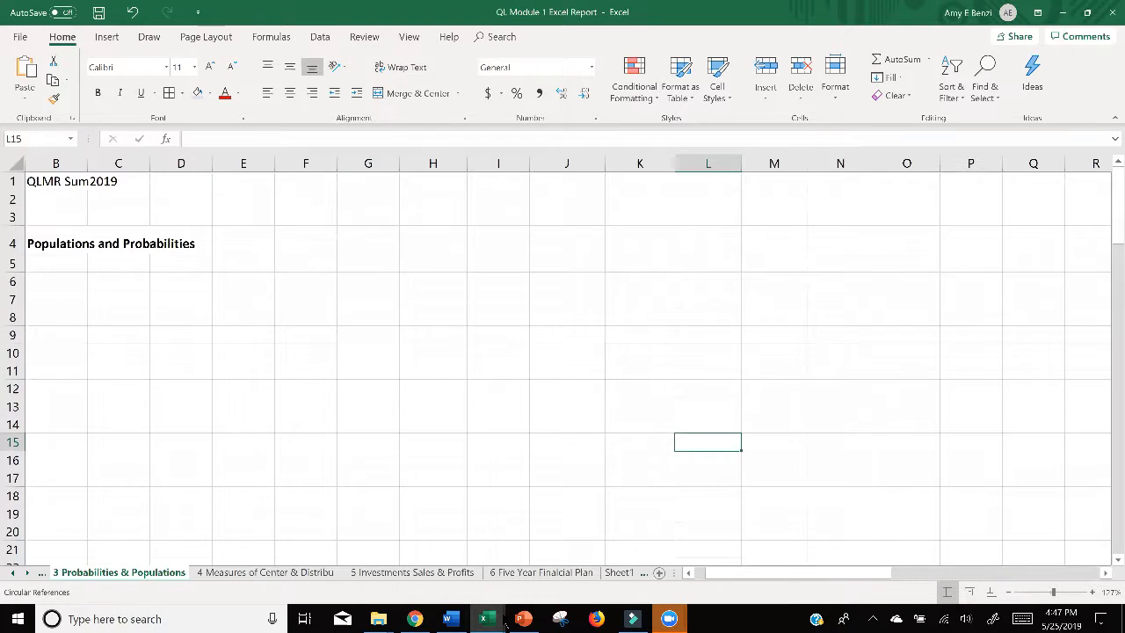
Step: Switch to Chrome and go to section 3, Probabilities and Populations, of the QLMR Excel Report document
mouse_move(523, 621)
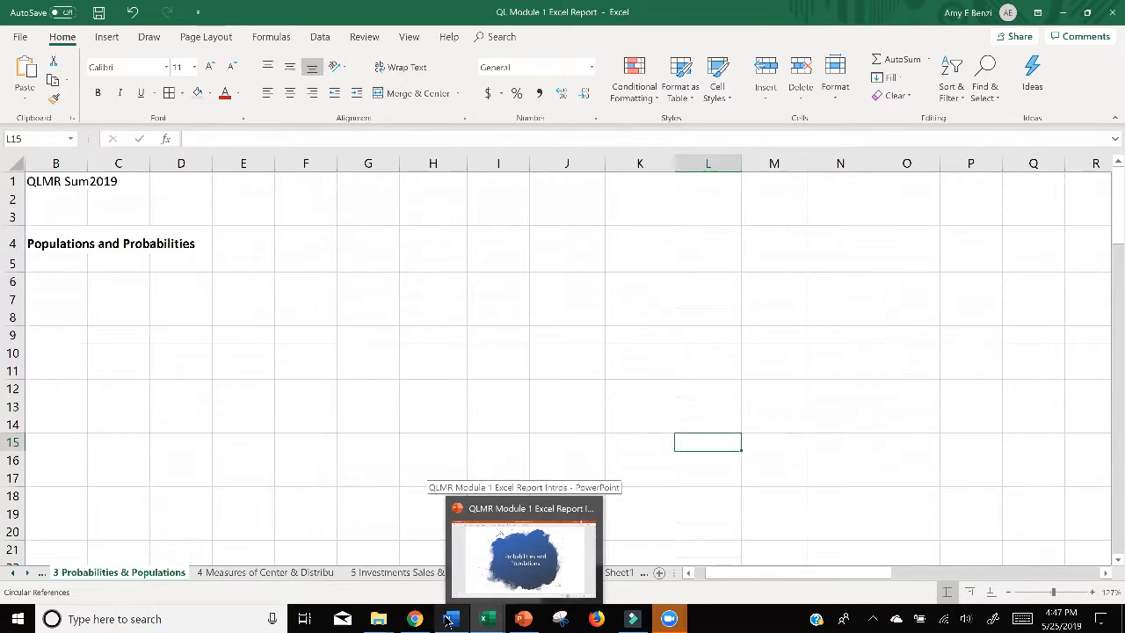
click(415, 619)
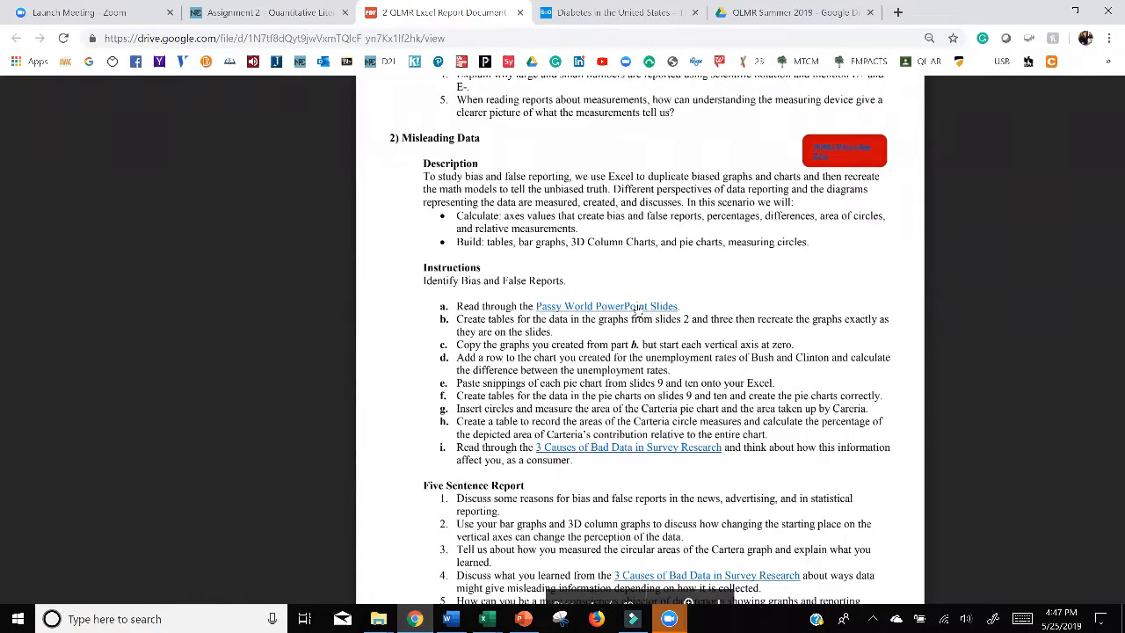
scroll(642, 308, down, 6)
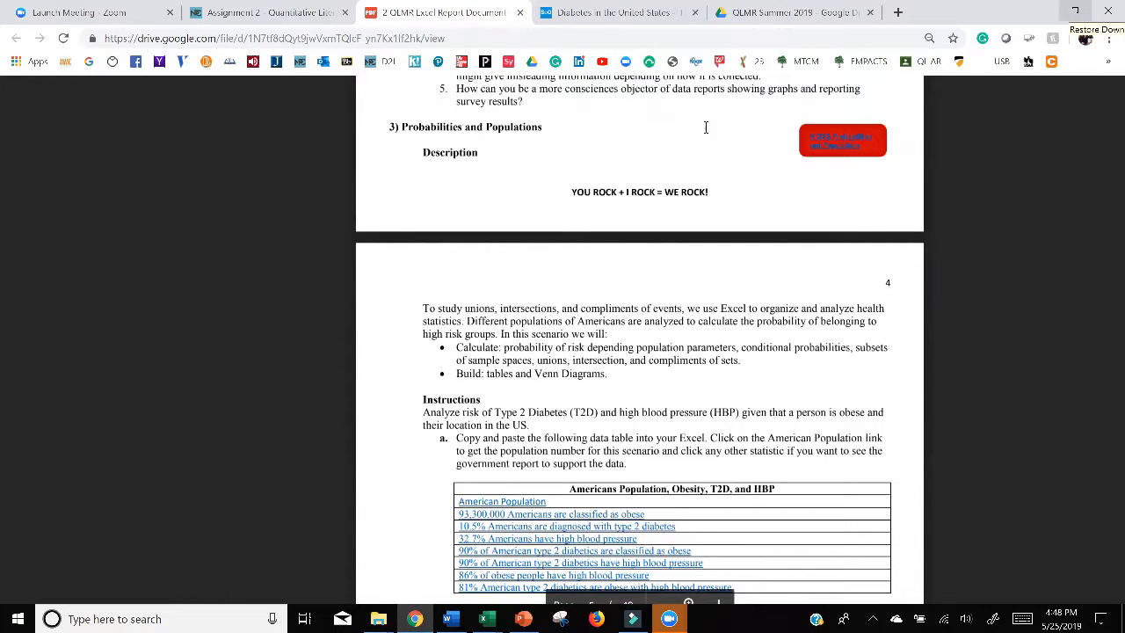
click(1076, 15)
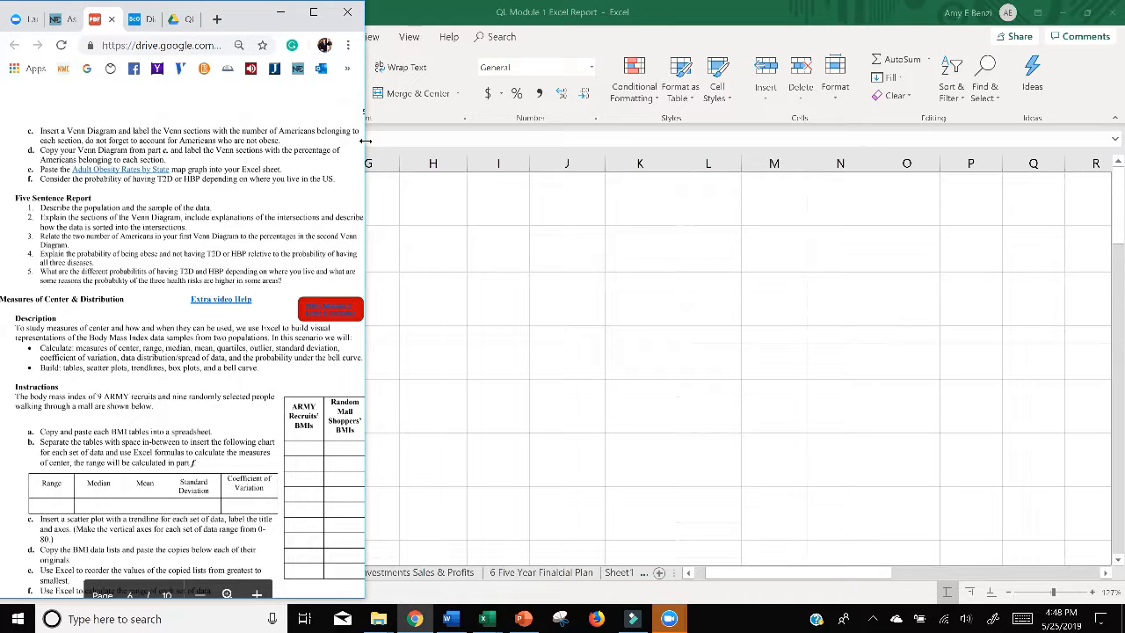
click(314, 12)
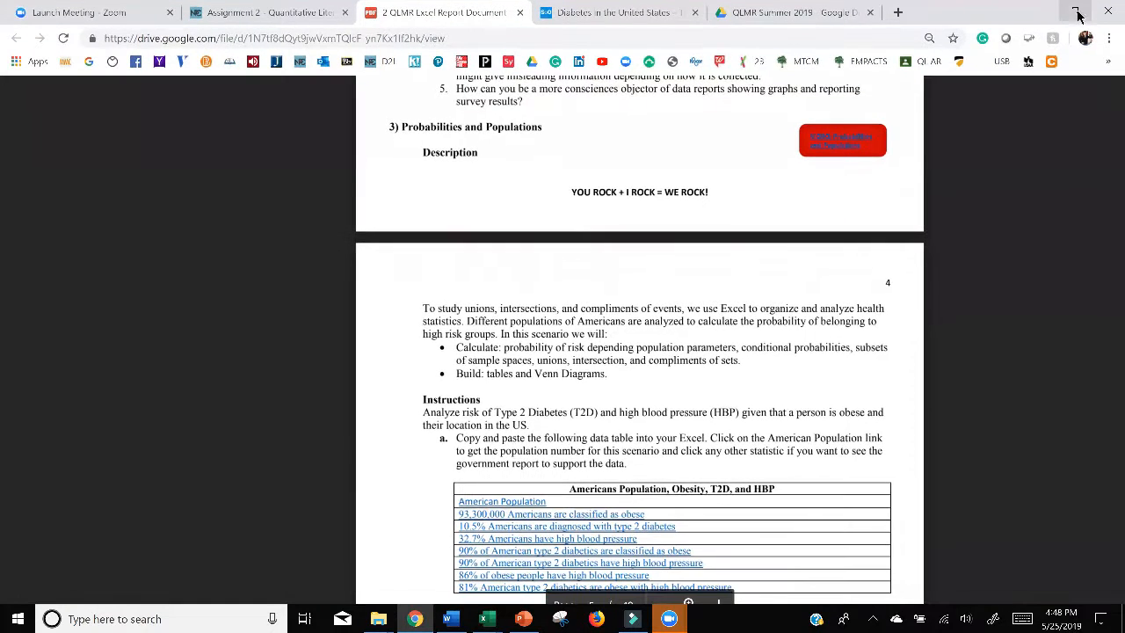
click(1079, 12)
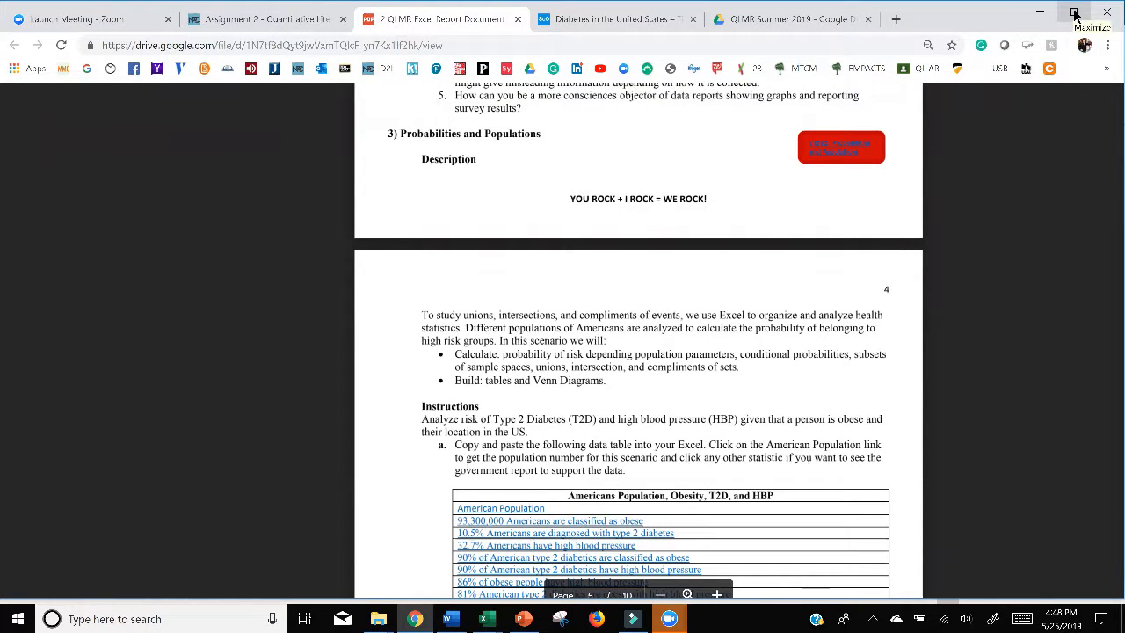
click(1074, 14)
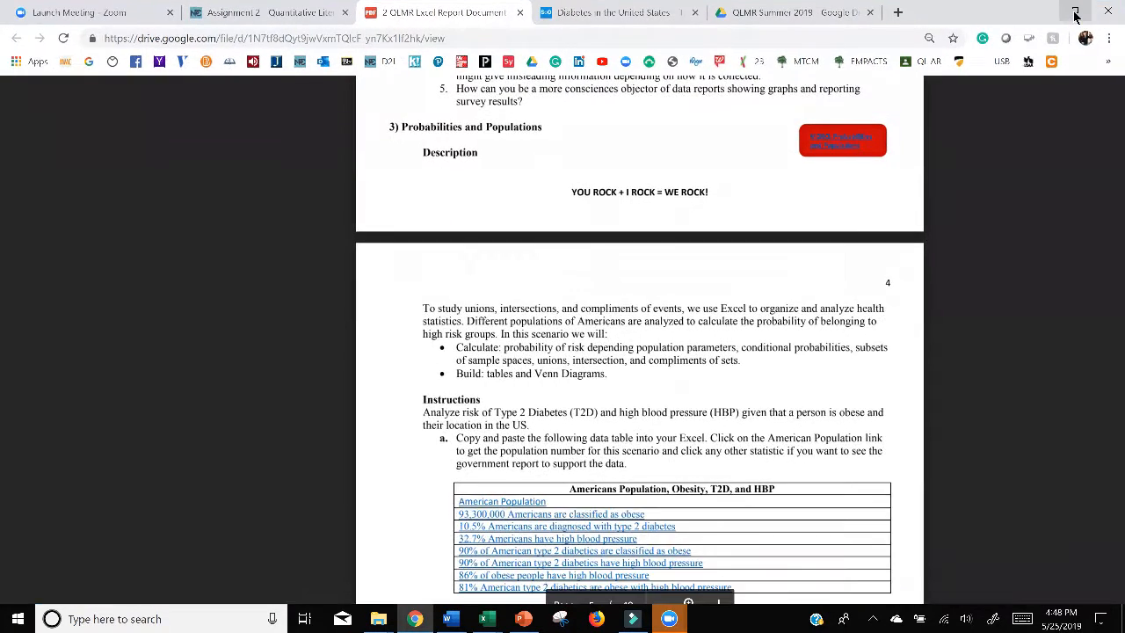
Step: Arrange the Chrome and Excel windows side by side, with Chrome narrowed to about a third of the screen width
click(1074, 14)
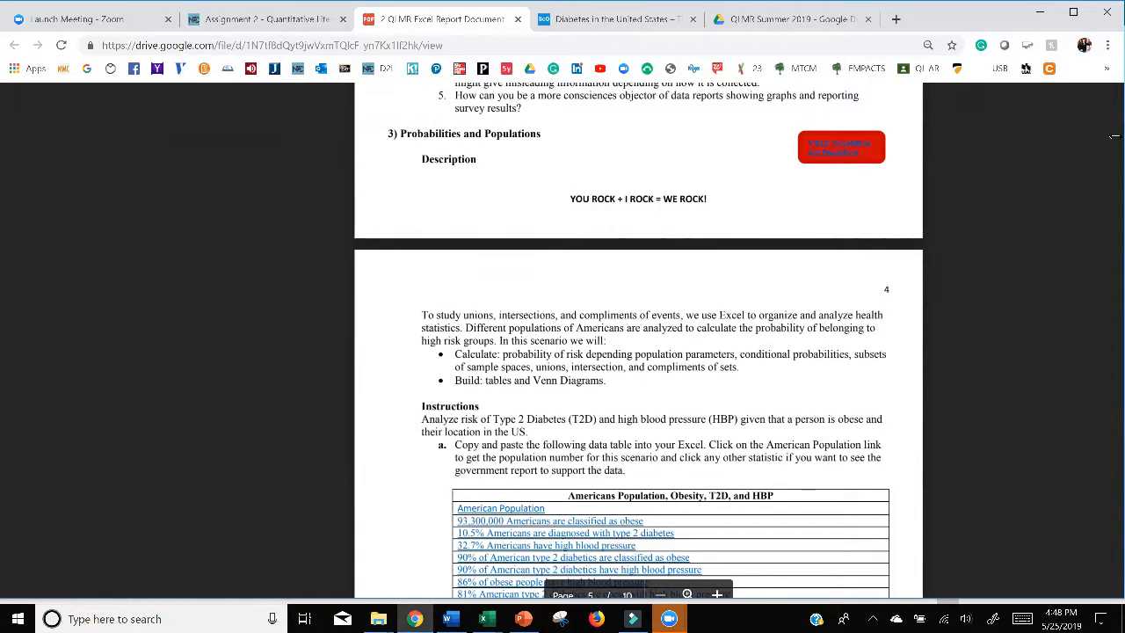
drag(1115, 136, 360, 183)
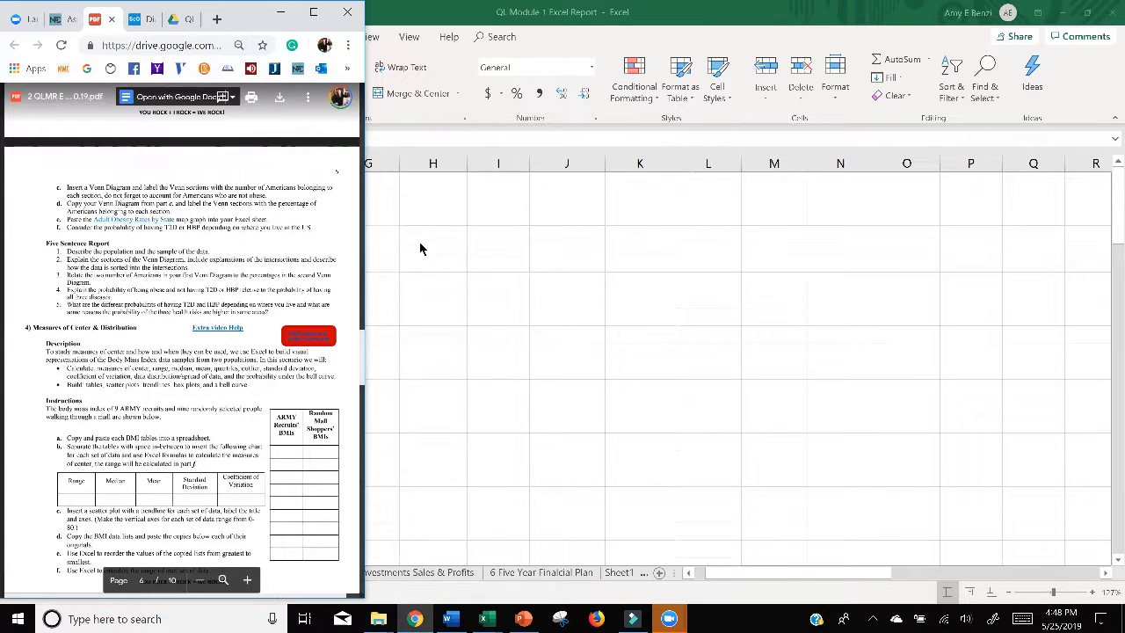
key(alt+Tab)
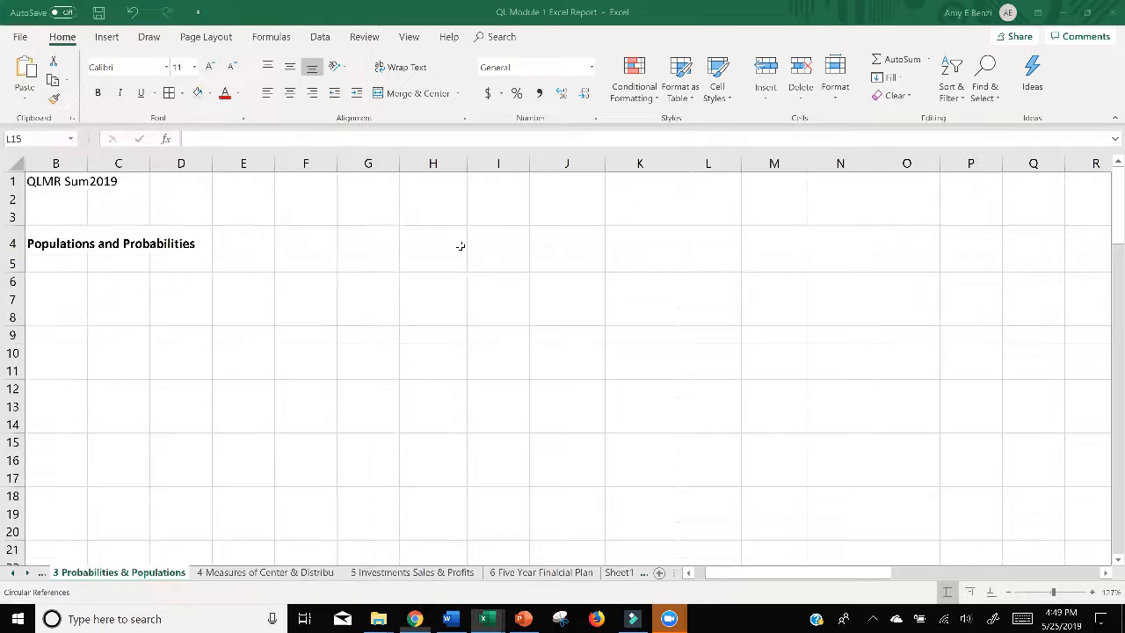
click(432, 239)
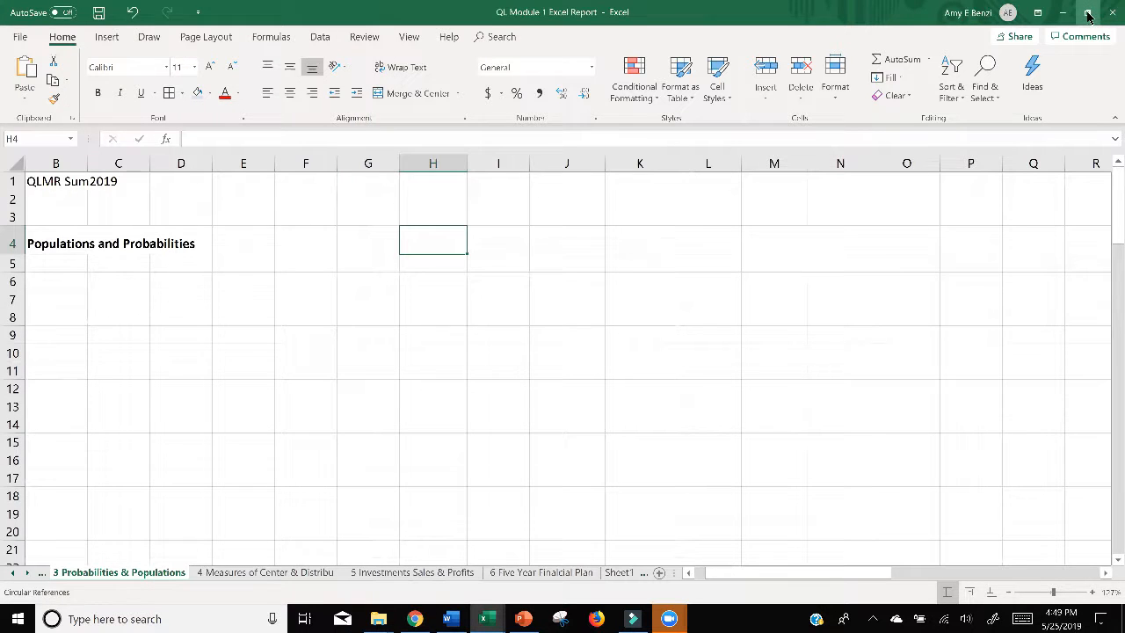
click(1088, 15)
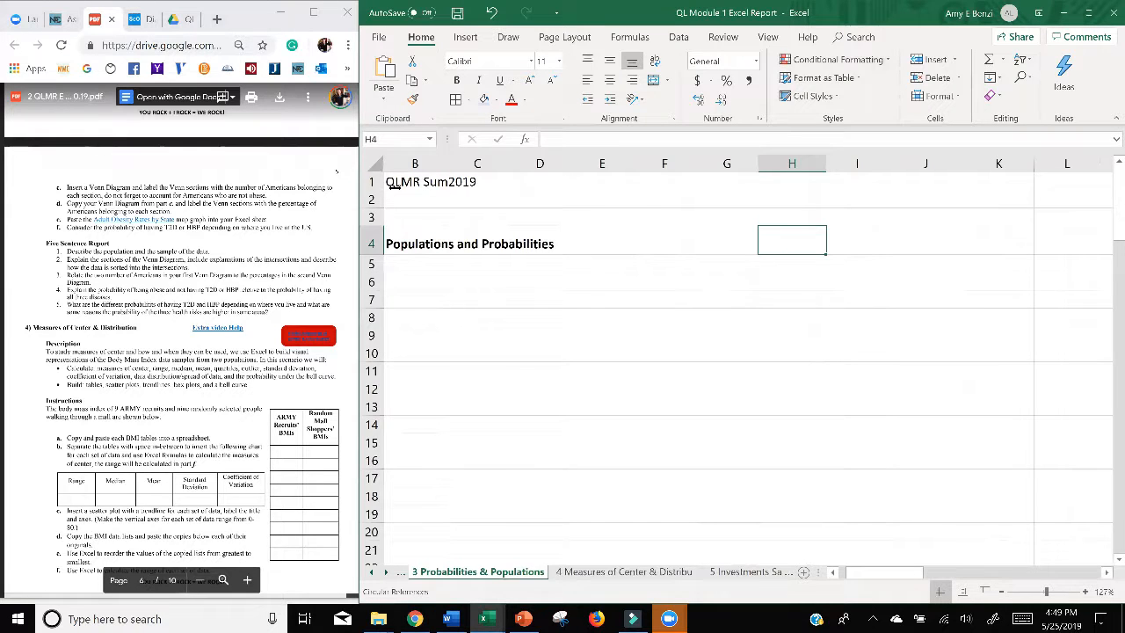
drag(361, 188, 366, 193)
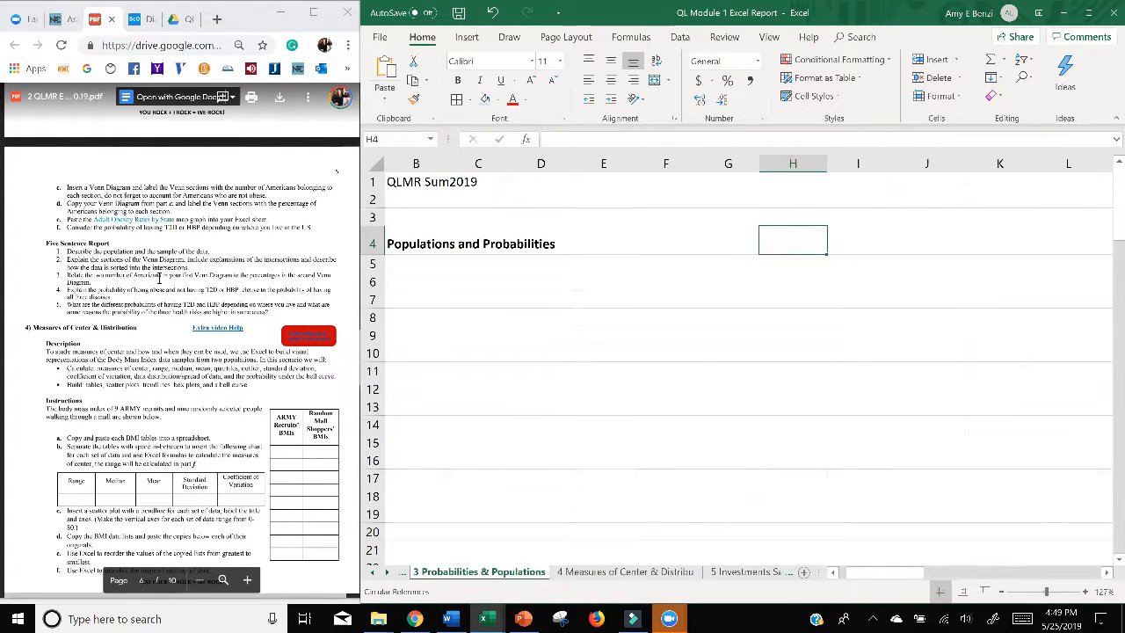
drag(360, 247, 364, 247)
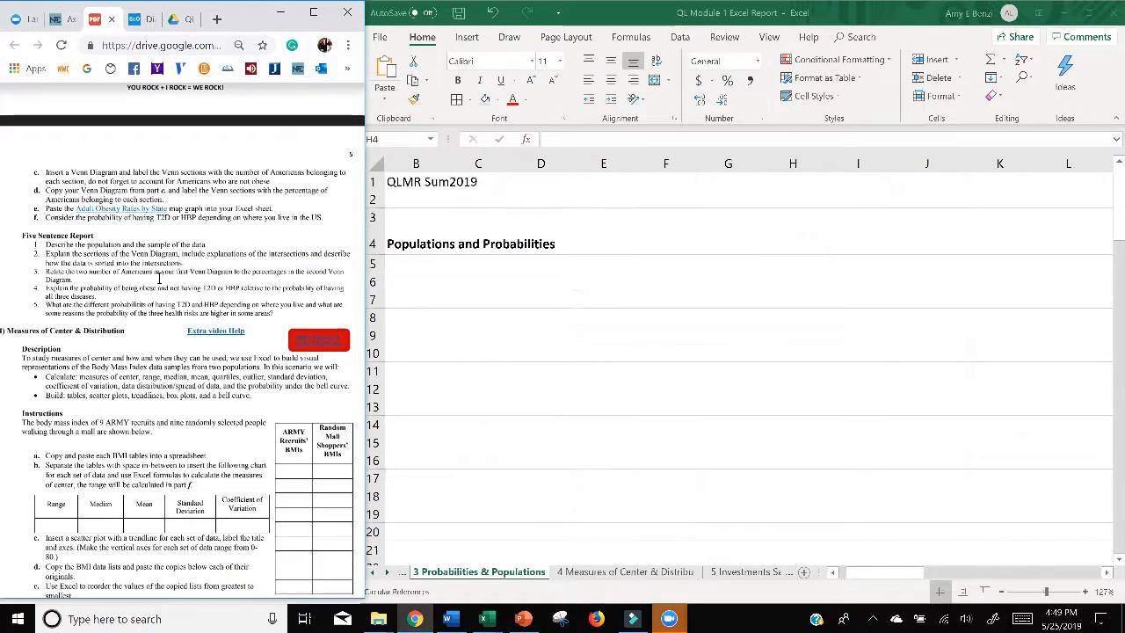
Step: Examine the source article linked to the statistic on type 2 diabetics with high blood pressure at 75% zoom, and return to the assignment document
double_click(159, 278)
scroll(226, 284, down, 1)
scroll(226, 284, up, 6)
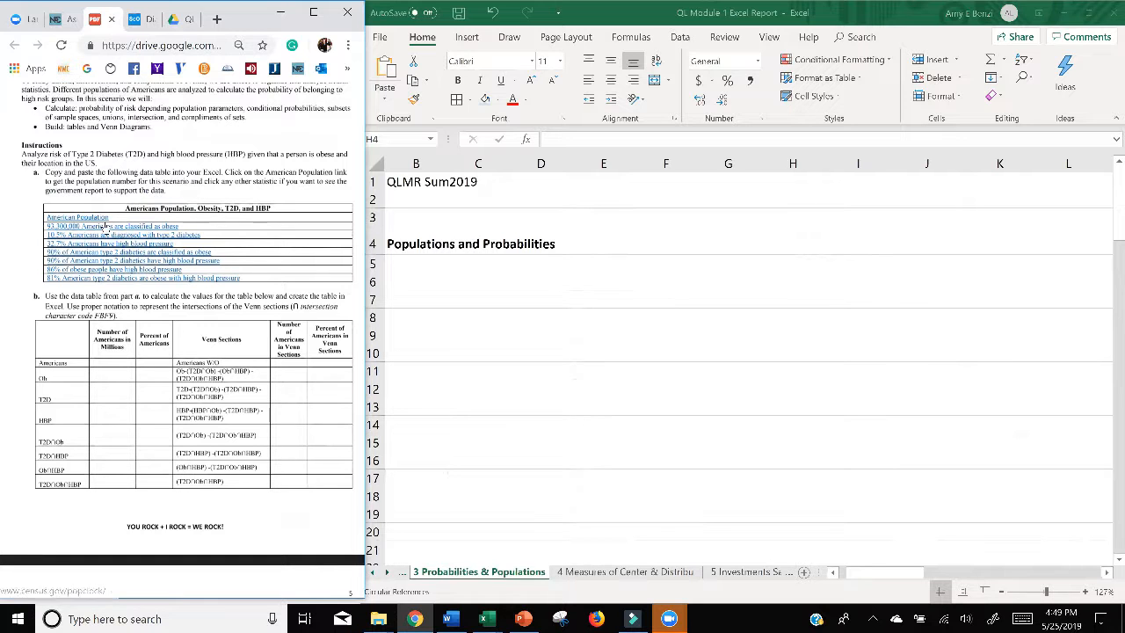
scroll(110, 230, up, 1)
scroll(110, 231, up, 3)
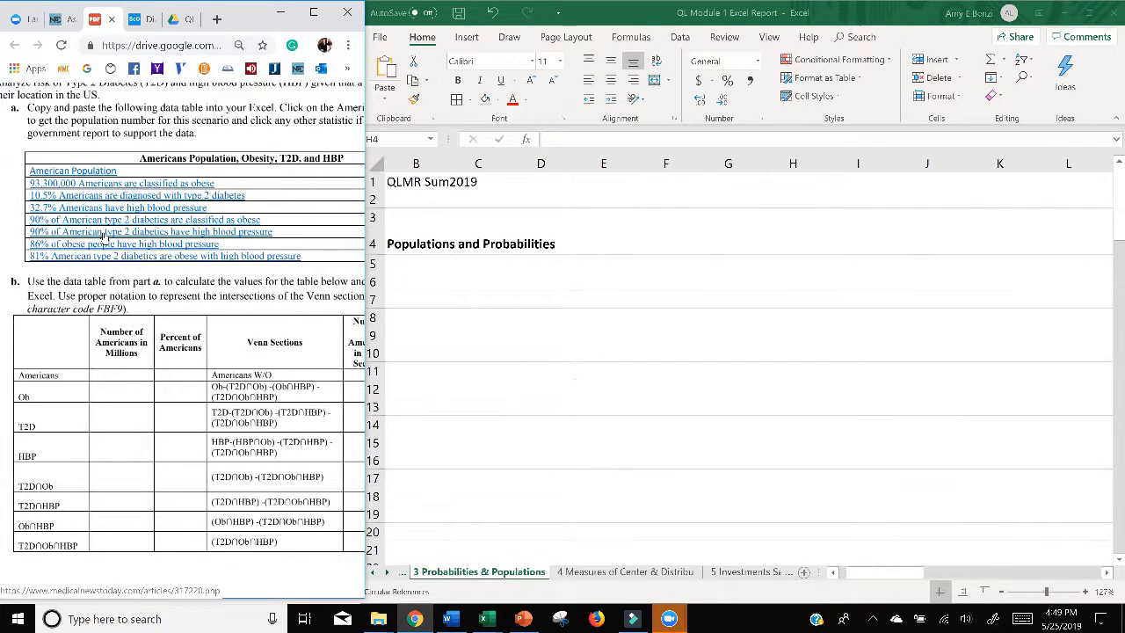
click(104, 232)
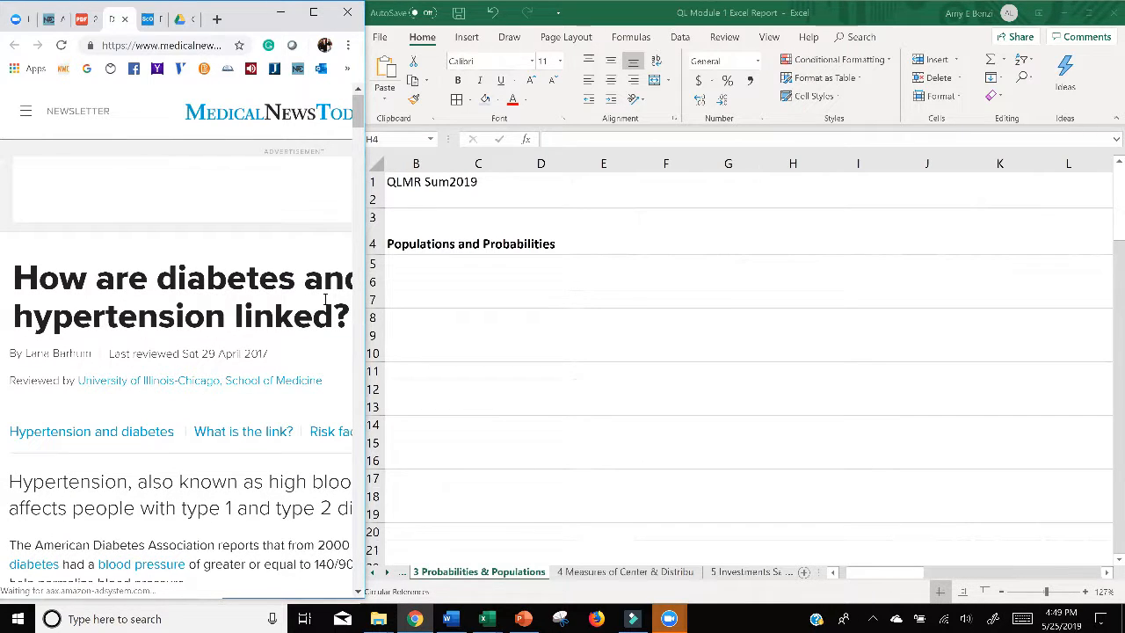
key(ctrl+minus)
key(ctrl+minus)
key(ctrl+minus)
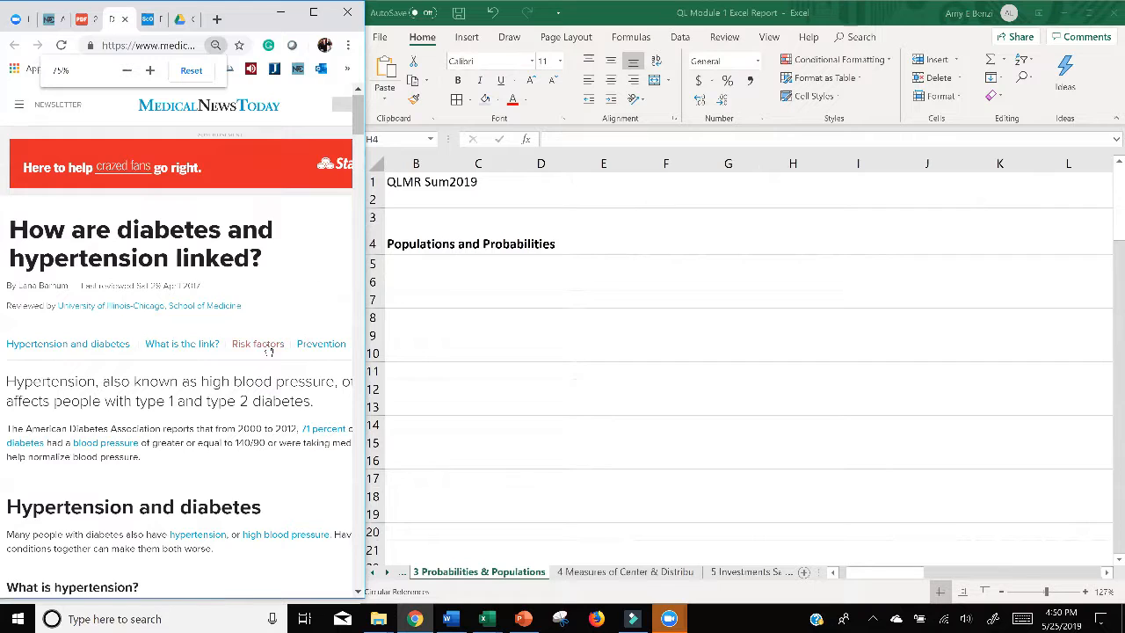
scroll(269, 349, down, 4)
scroll(269, 349, up, 4)
click(82, 19)
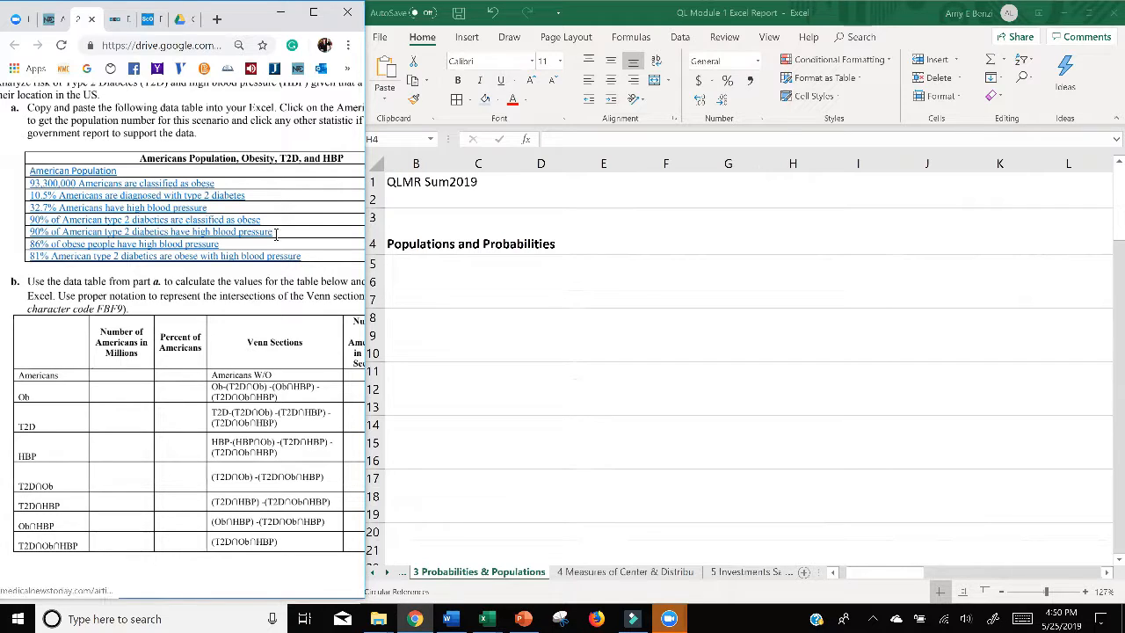
scroll(304, 222, down, 3)
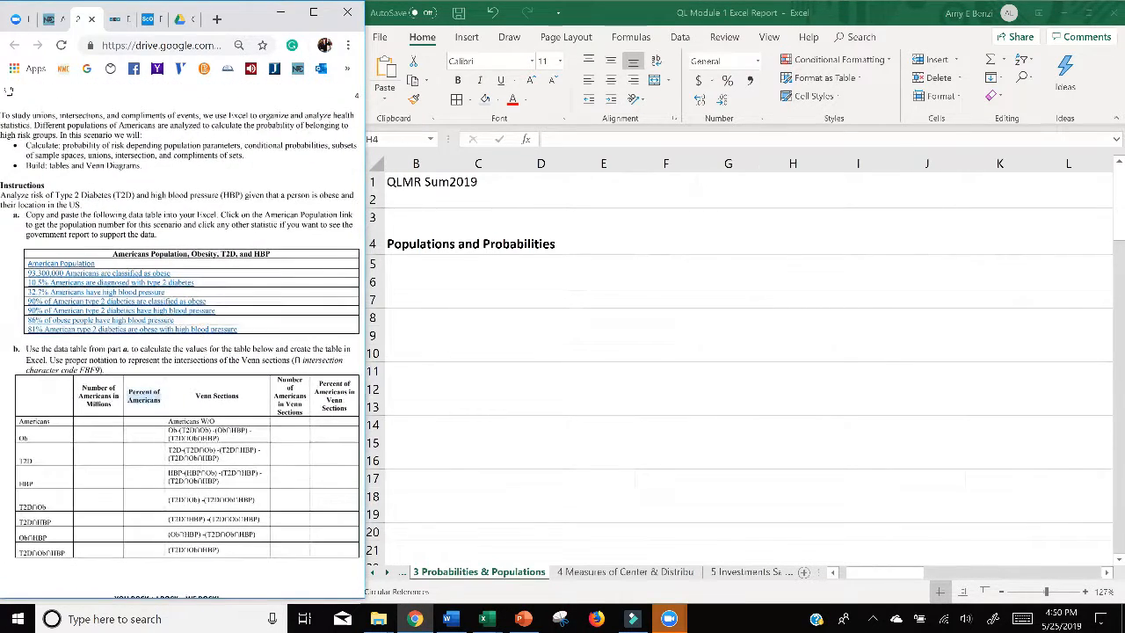
drag(25, 215, 218, 215)
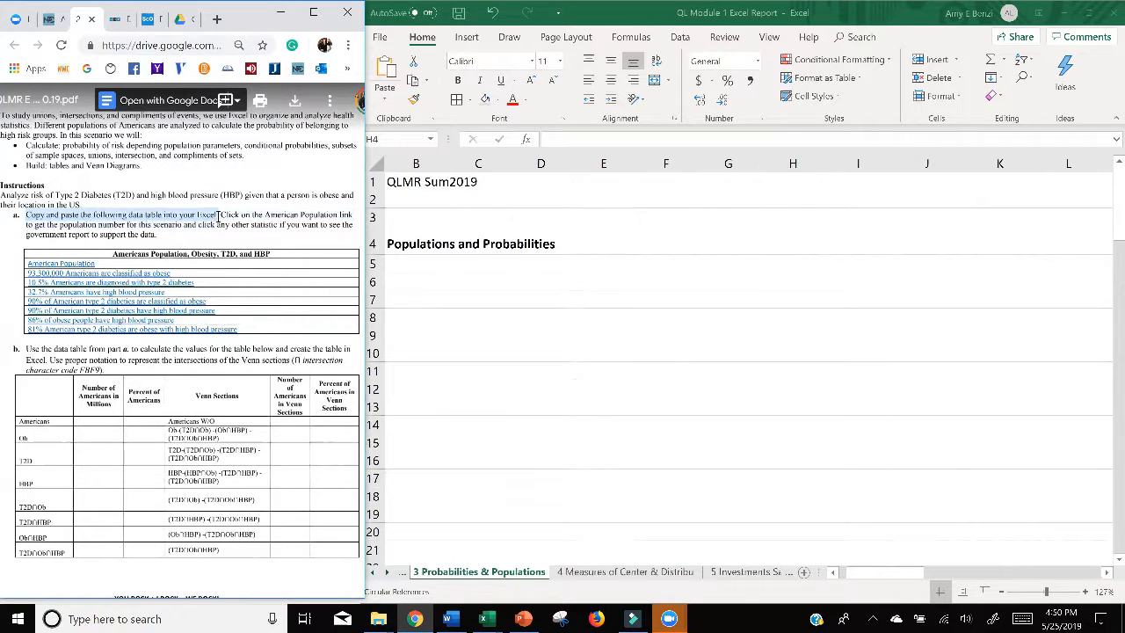
click(126, 255)
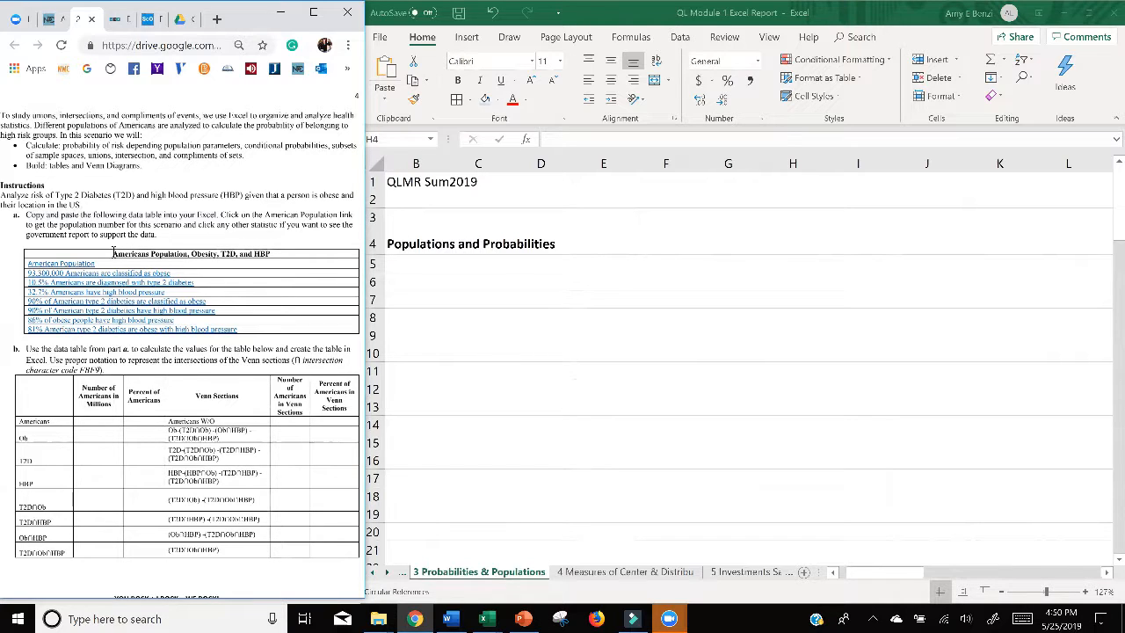
drag(114, 251, 240, 330)
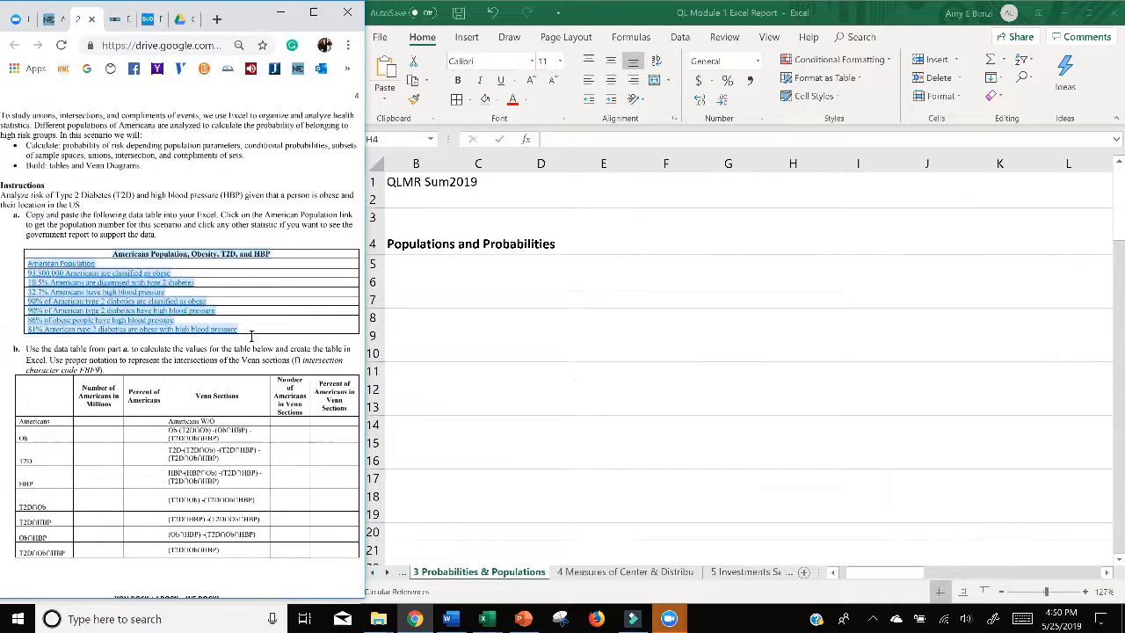
click(490, 293)
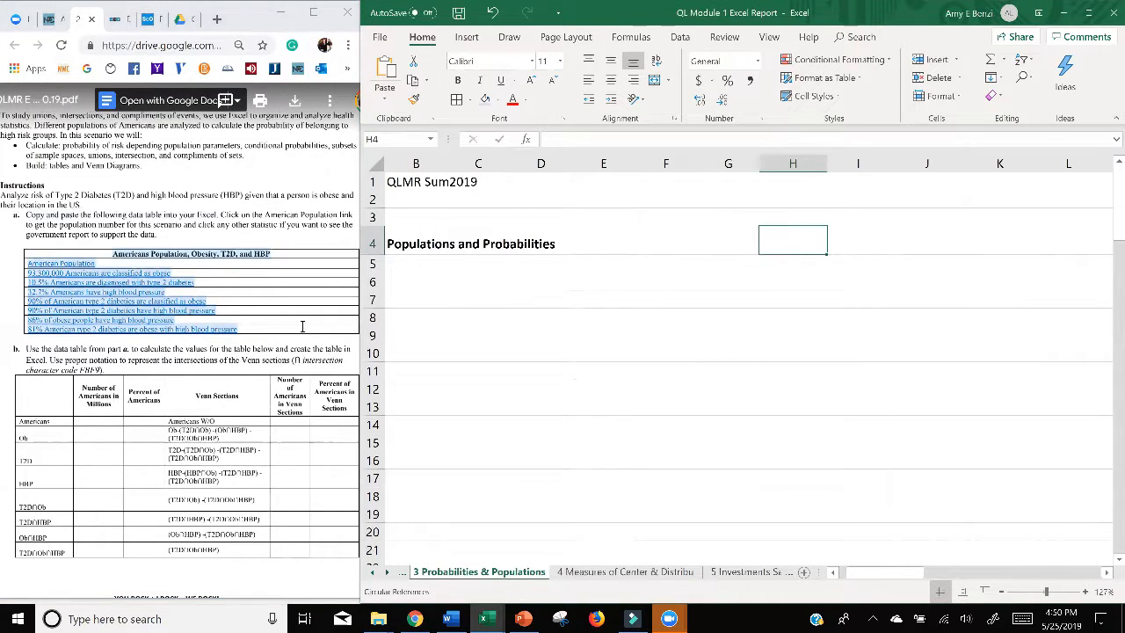
click(570, 364)
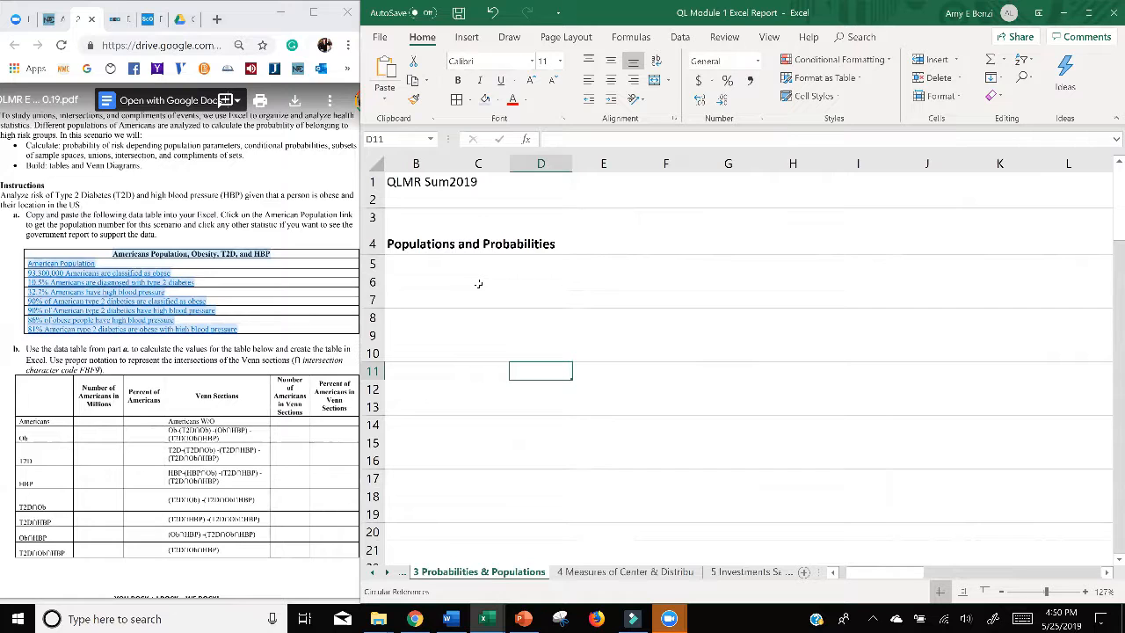
click(221, 280)
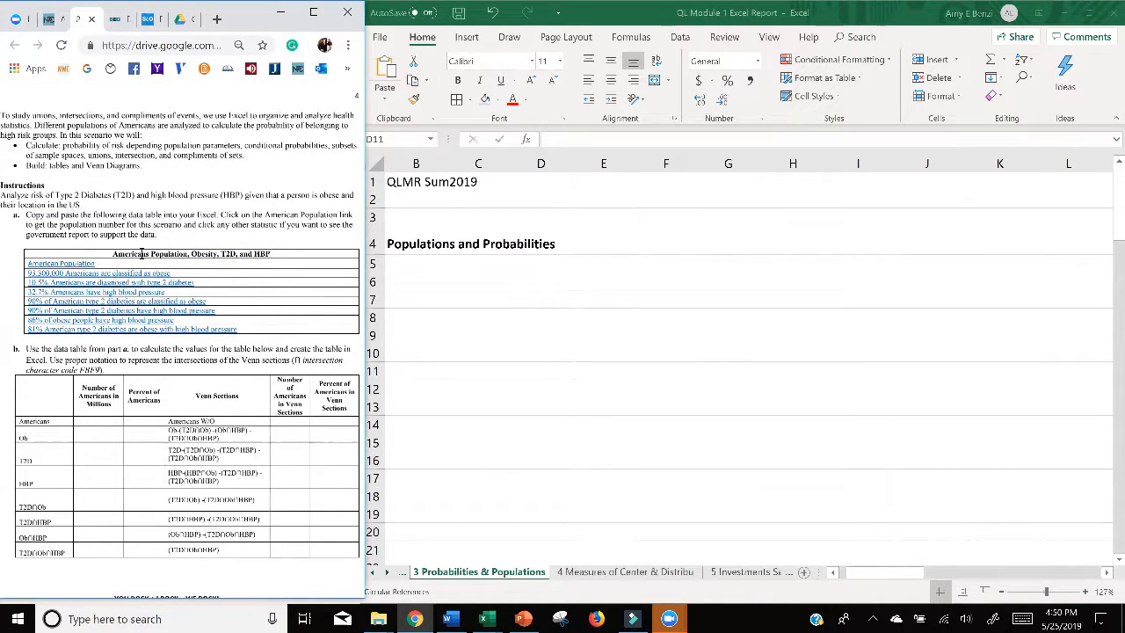
Step: Copy the whole "Americans Population, Obesity, T2D, and HBP" table from the assignment and paste it into the worksheet starting at B6
drag(141, 253, 246, 337)
key(ctrl+c)
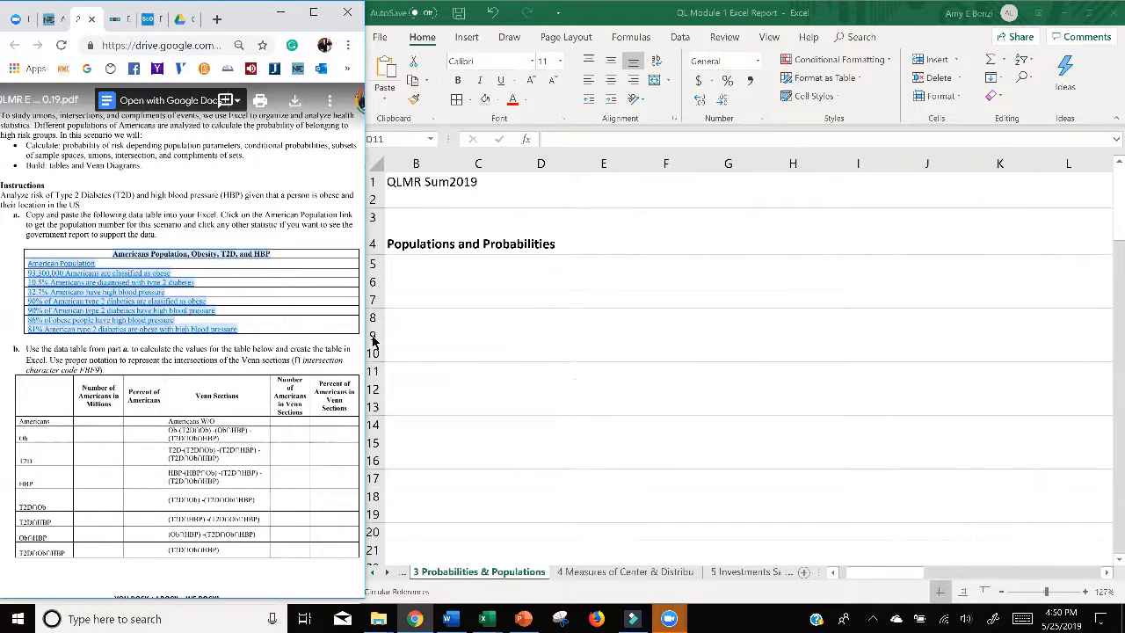
click(475, 282)
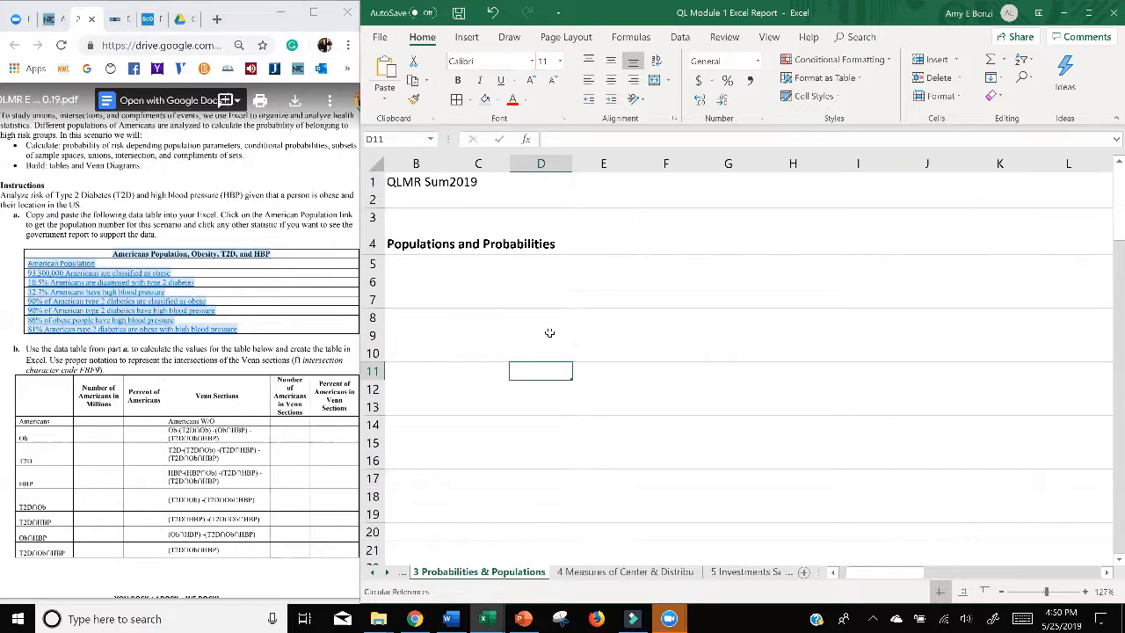
scroll(509, 304, left, 1)
click(466, 283)
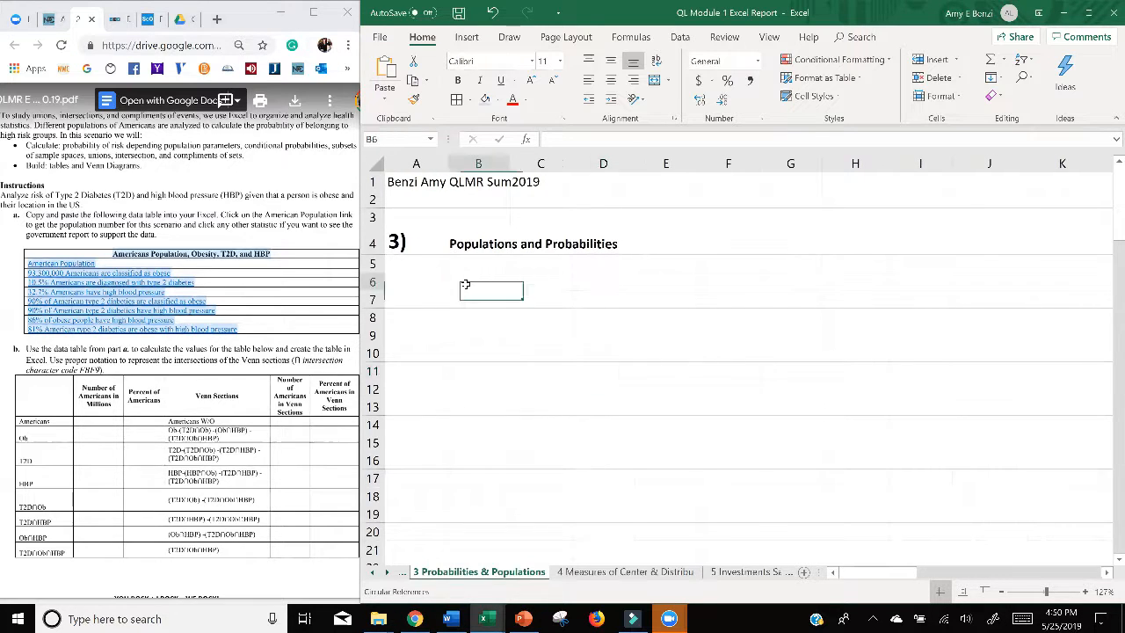
key(ctrl+v)
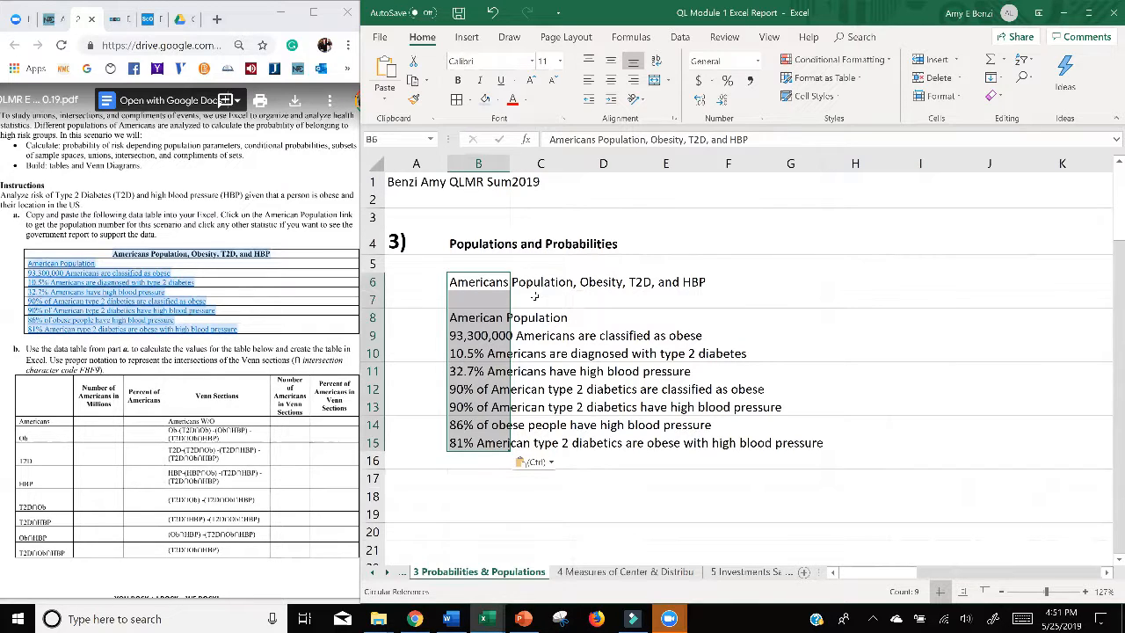
Step: Check which cell holds the pasted table heading by opening B6 for editing, leaving its text as it is
click(537, 298)
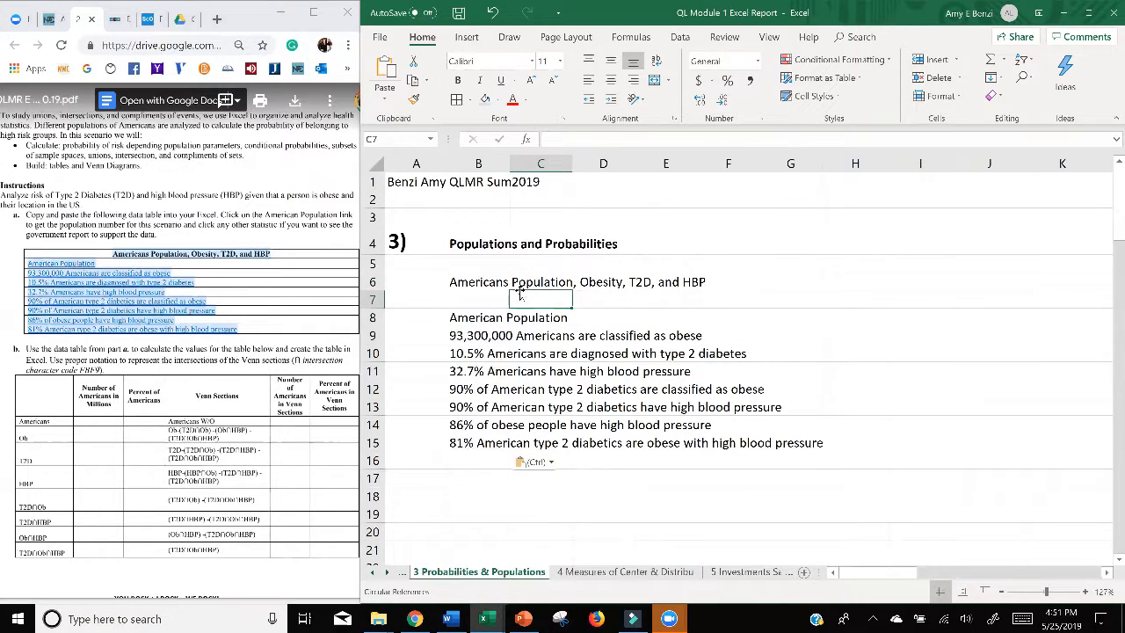
click(476, 281)
double_click(475, 282)
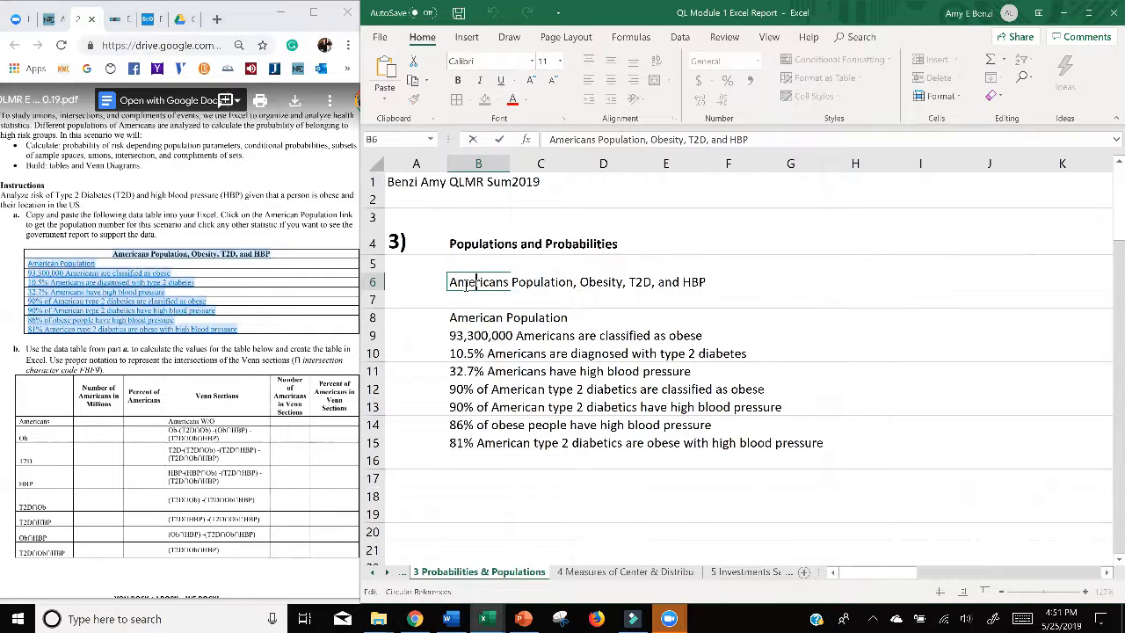
key(Return)
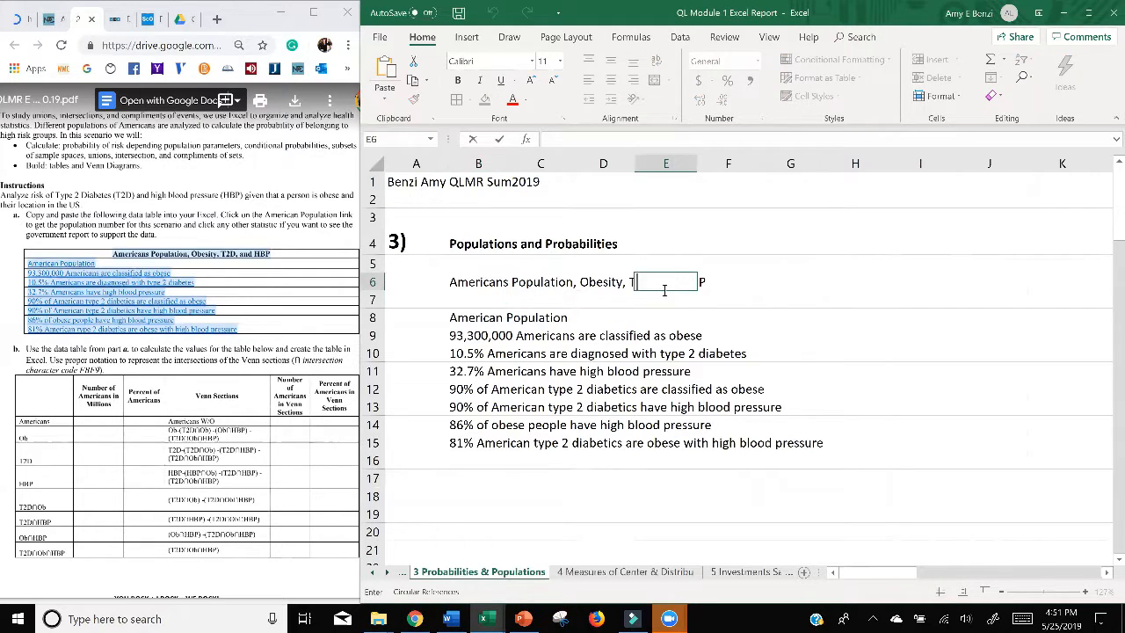
Step: Move the "Americans Population, Obesity, T2D, and HBP" heading from B6 to B7, directly above the statistics
click(613, 282)
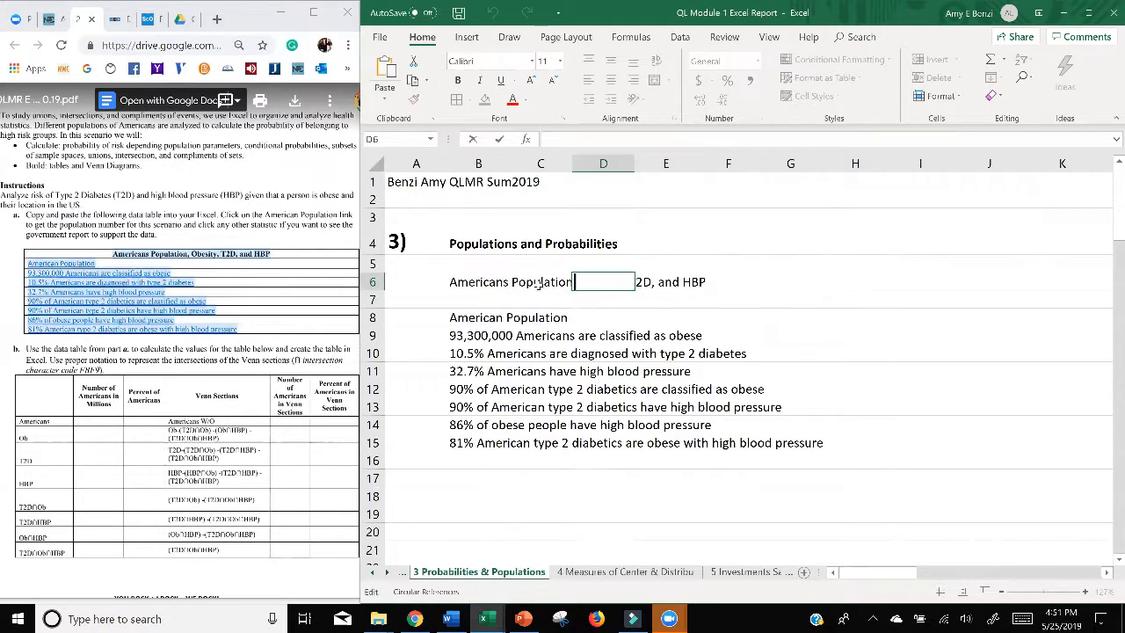
click(479, 282)
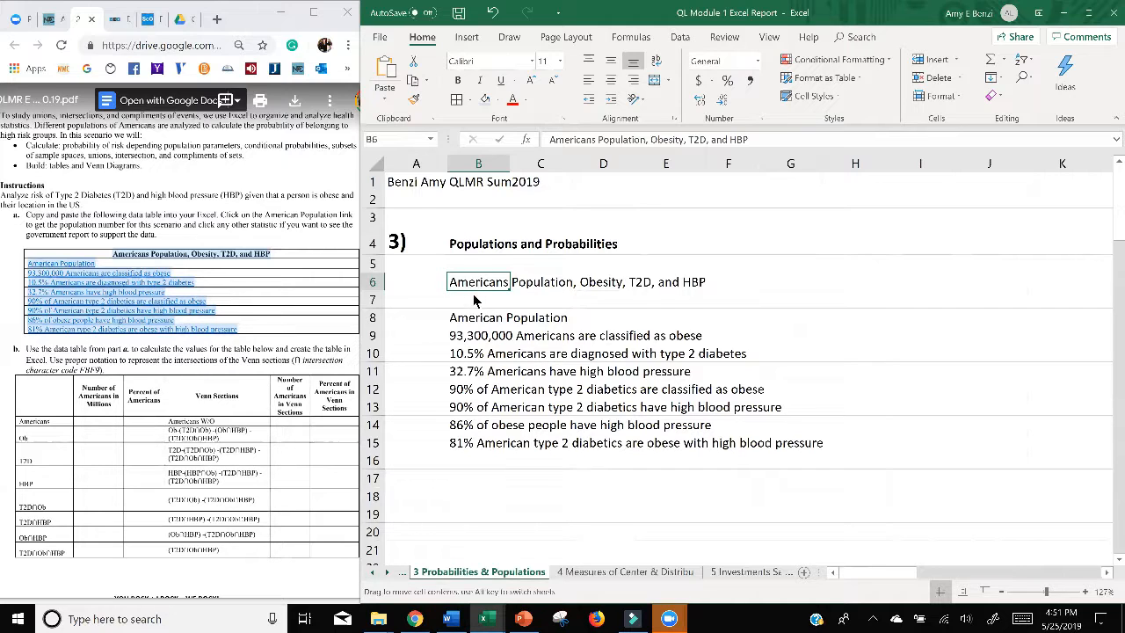
drag(474, 291, 476, 303)
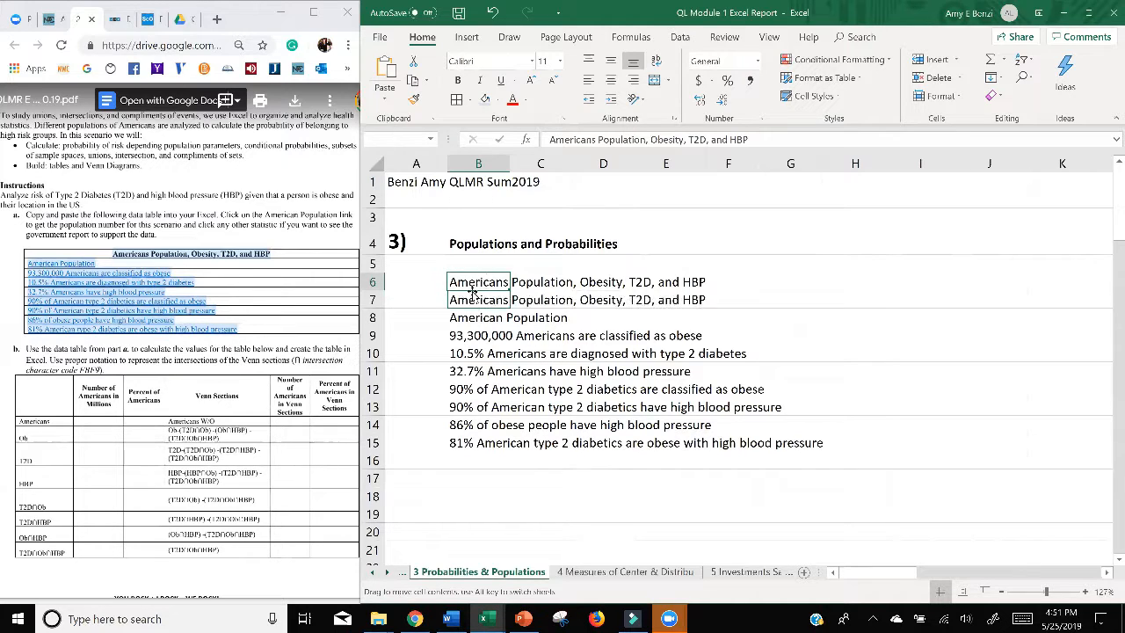
click(492, 13)
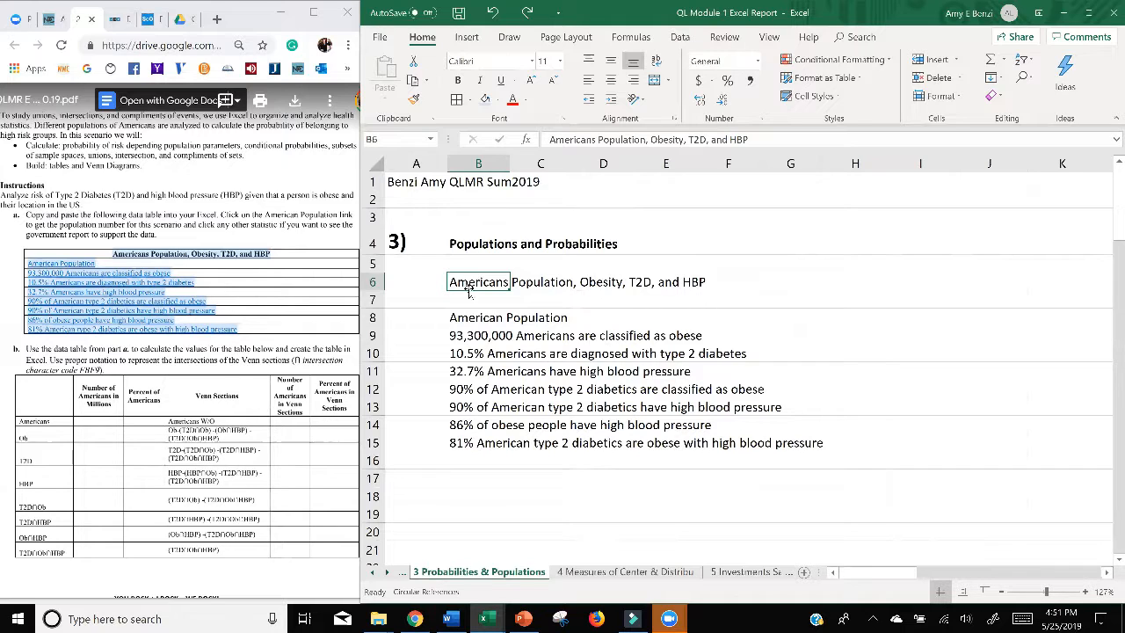
drag(468, 293, 475, 304)
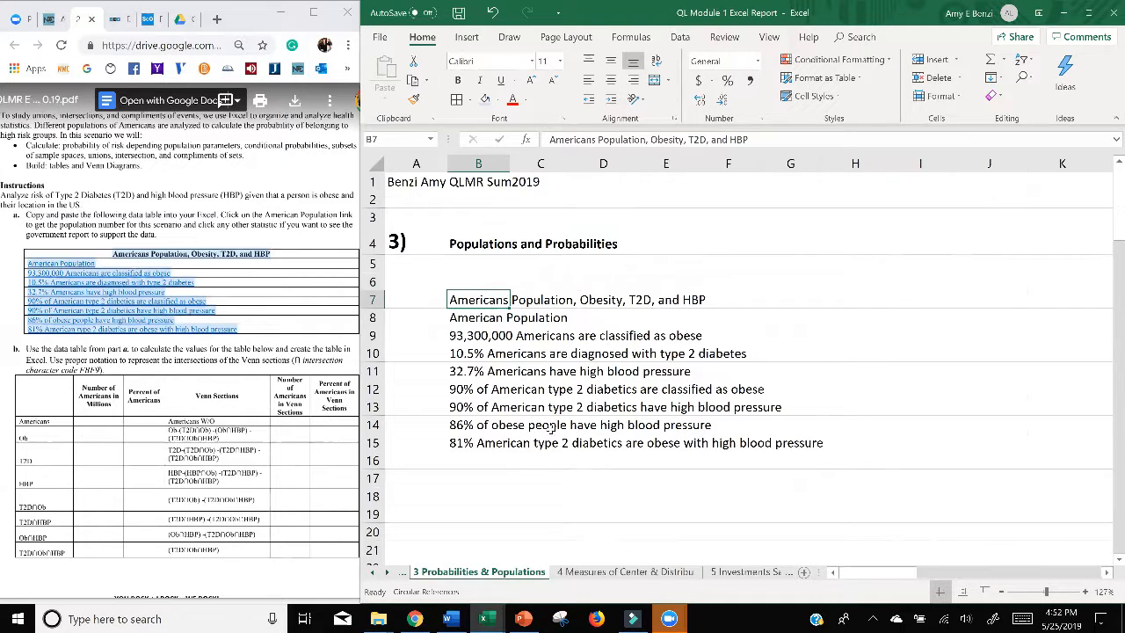
Step: Merge and center each of the last four statistics separately across columns B to H, in rows 12 to 15
drag(466, 447, 863, 444)
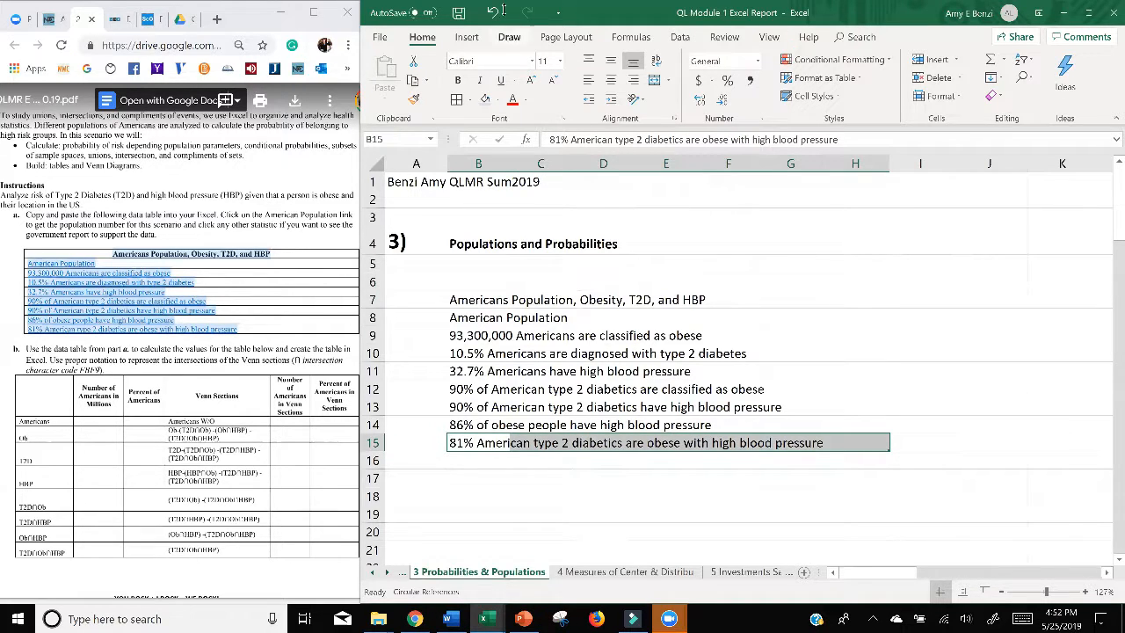
click(654, 82)
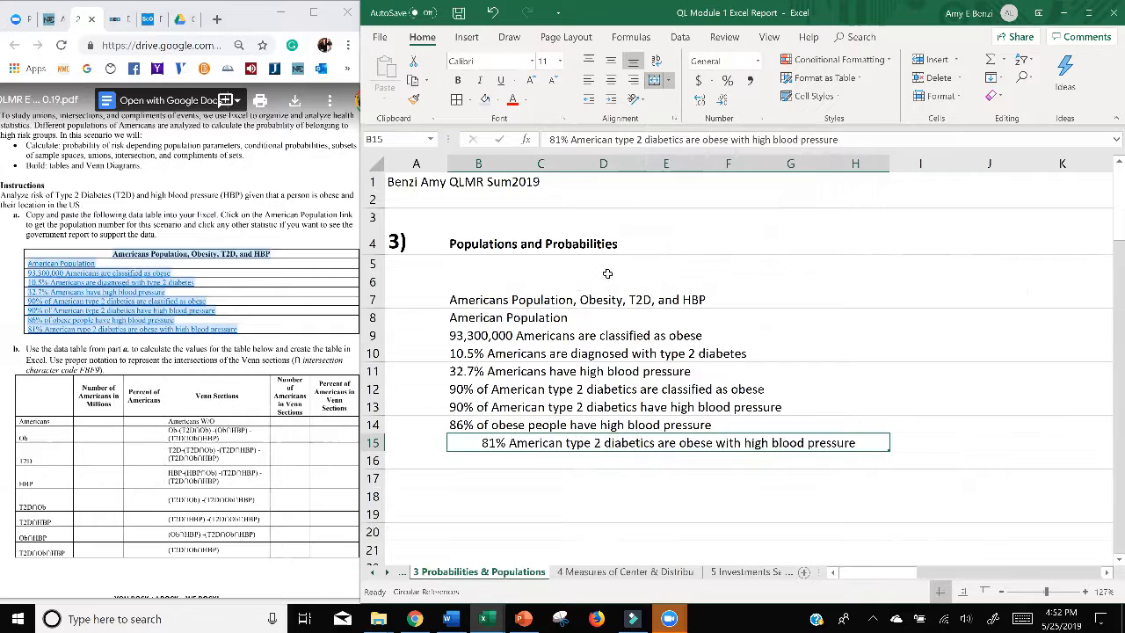
drag(457, 426, 859, 423)
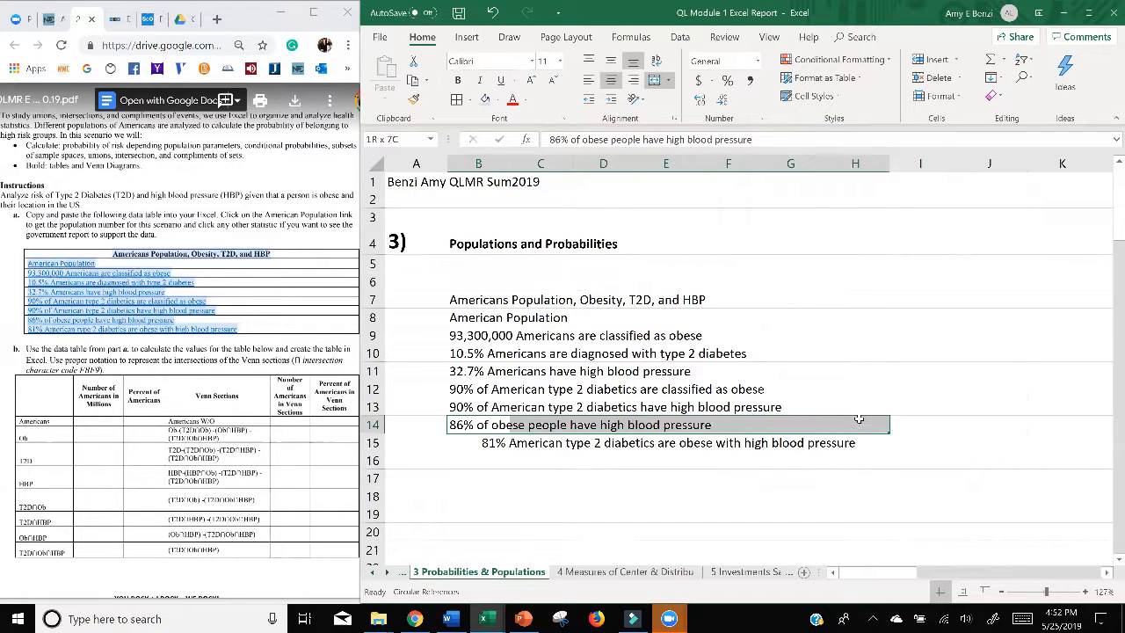
click(654, 81)
drag(457, 406, 830, 407)
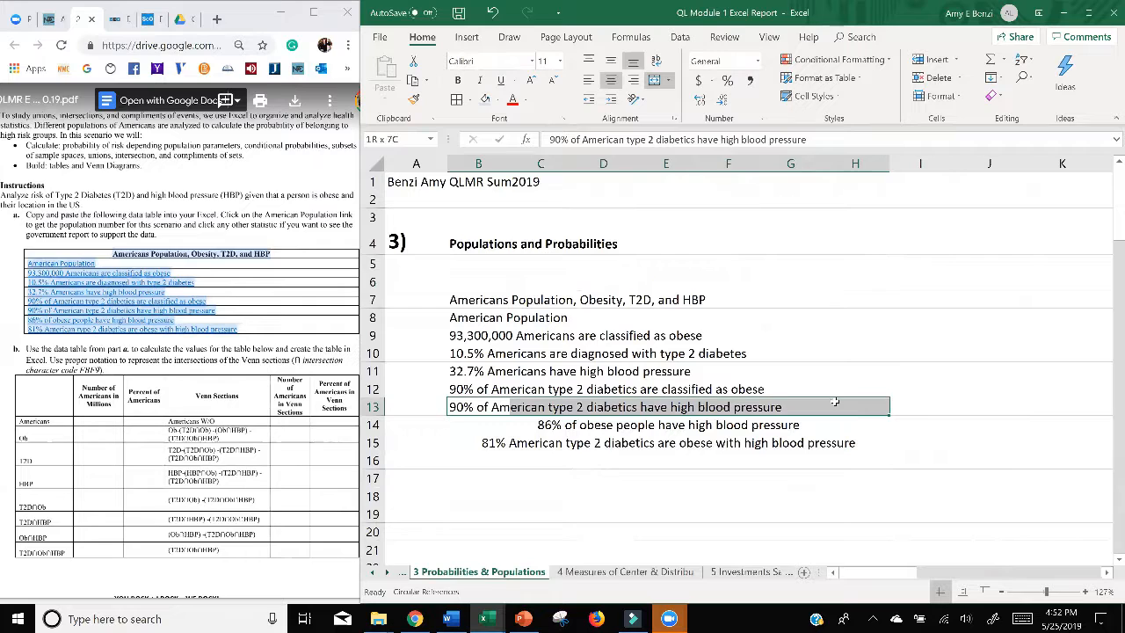
click(654, 81)
drag(459, 391, 849, 390)
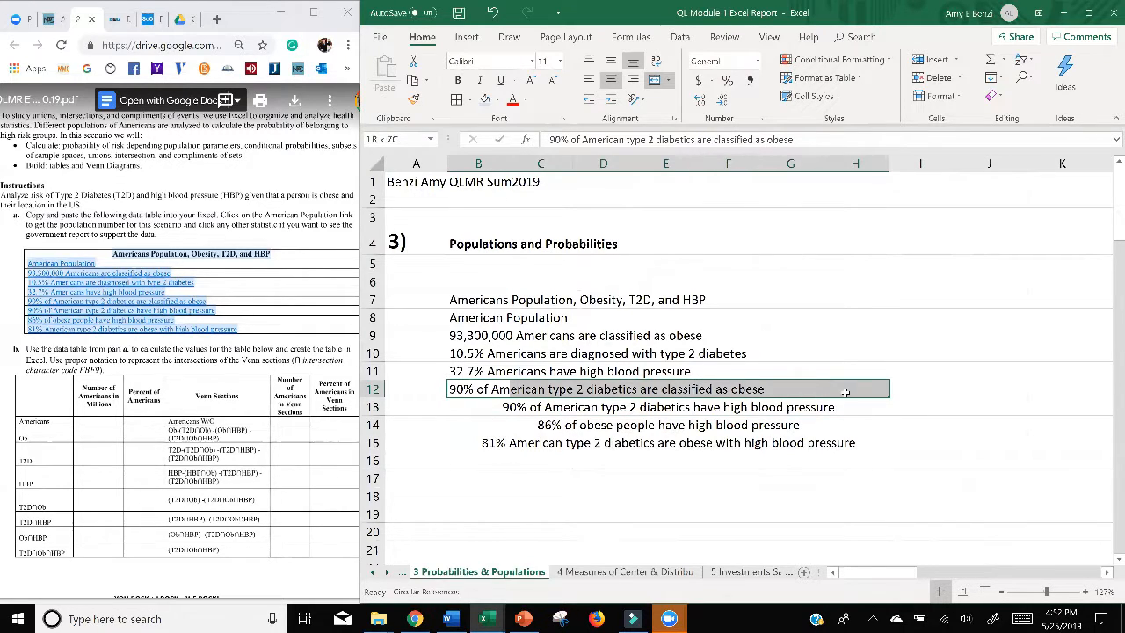
click(655, 80)
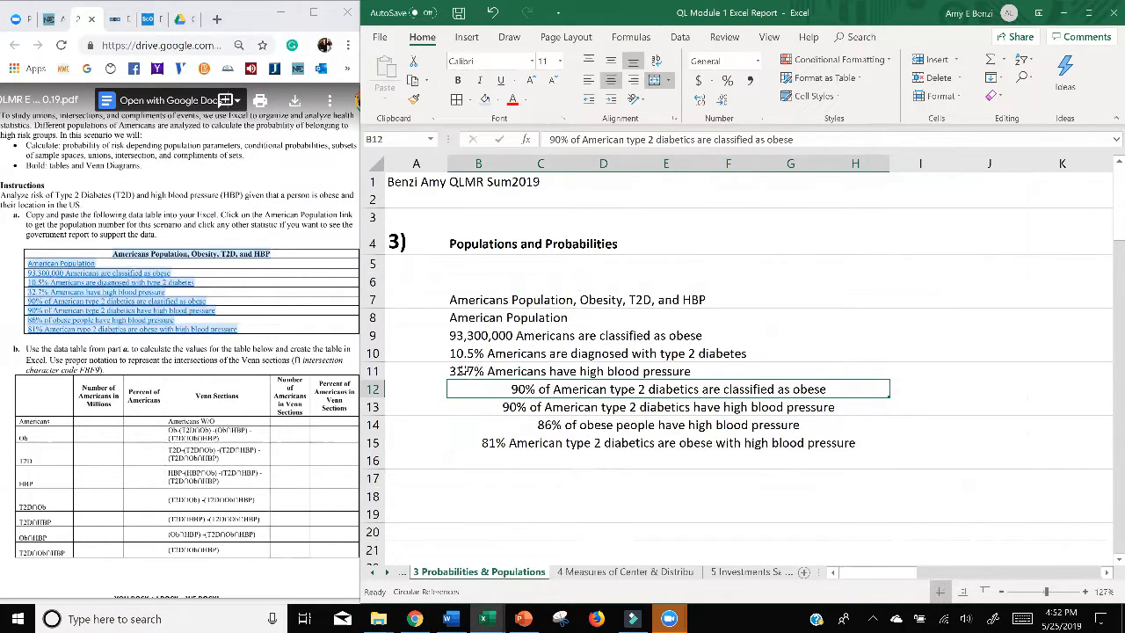
Step: Merge and center each remaining line from "American Population" to the 32.7% statistic across columns B to H, in rows 8 to 11
drag(463, 371, 835, 373)
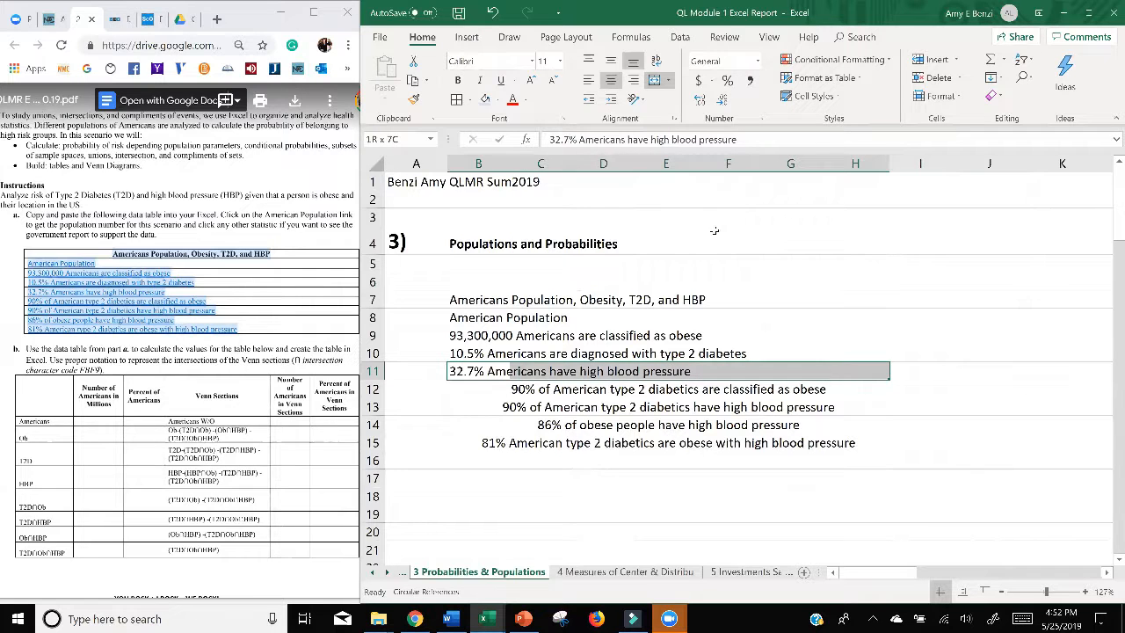
click(655, 81)
drag(475, 356, 879, 356)
click(656, 84)
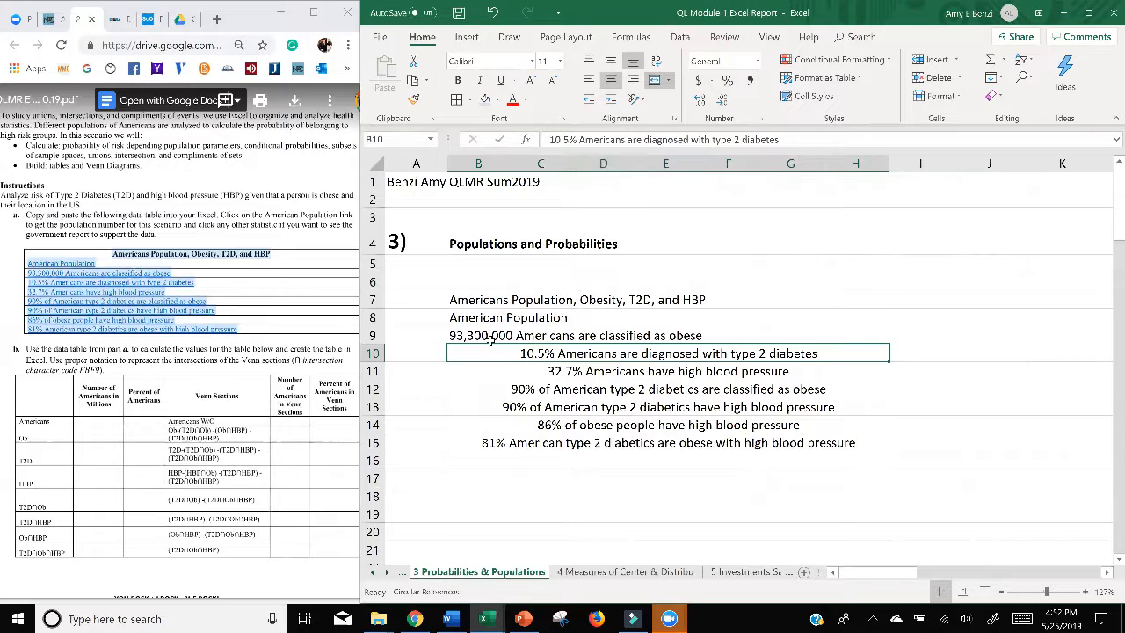
drag(484, 341, 856, 336)
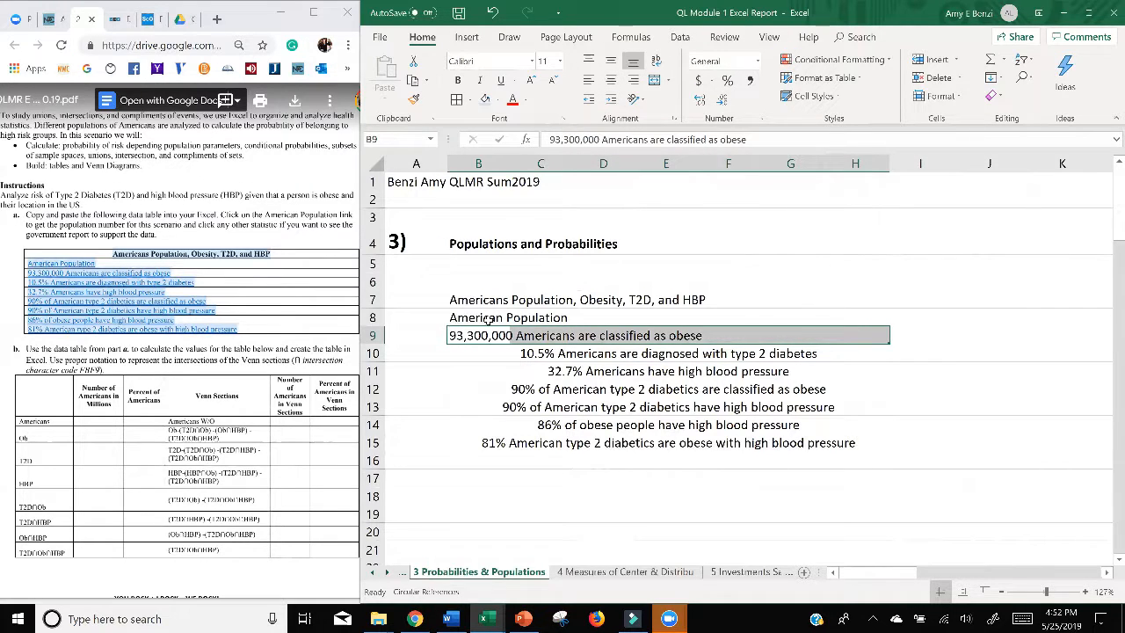
drag(489, 321, 834, 324)
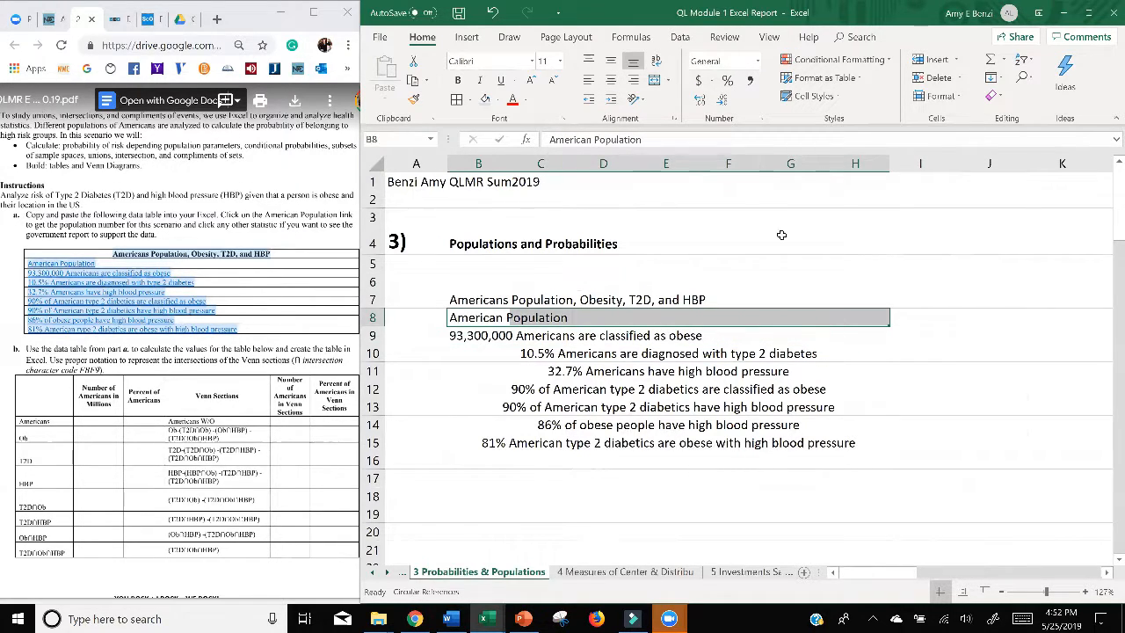
click(656, 84)
drag(469, 336, 842, 334)
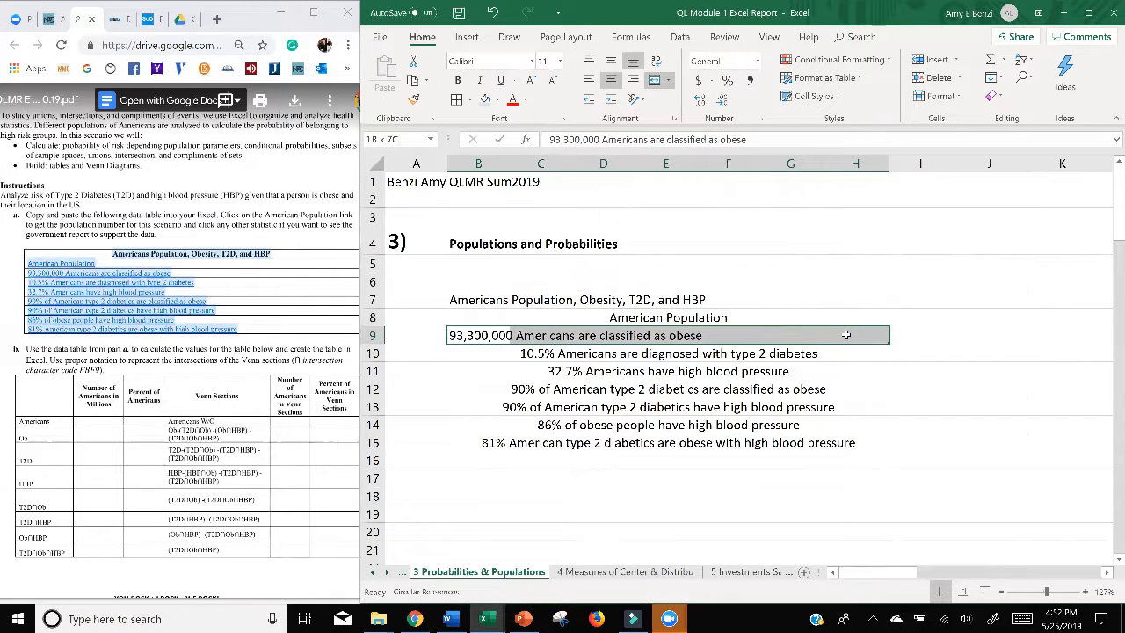
click(655, 80)
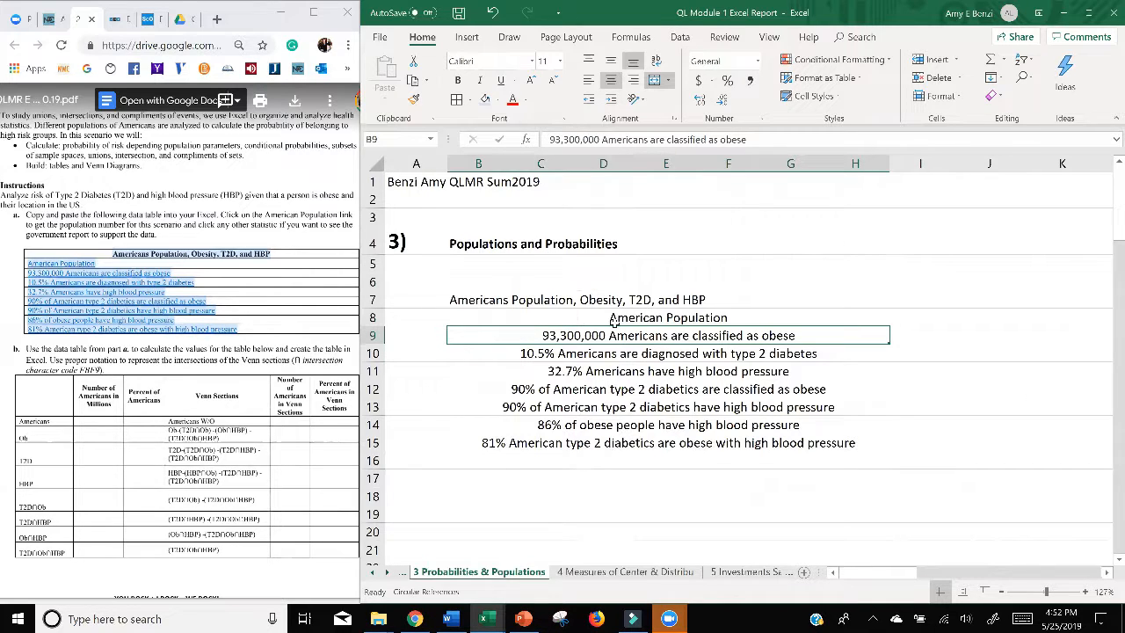
Step: Merge and center the table heading across B7:H7
drag(478, 304, 882, 299)
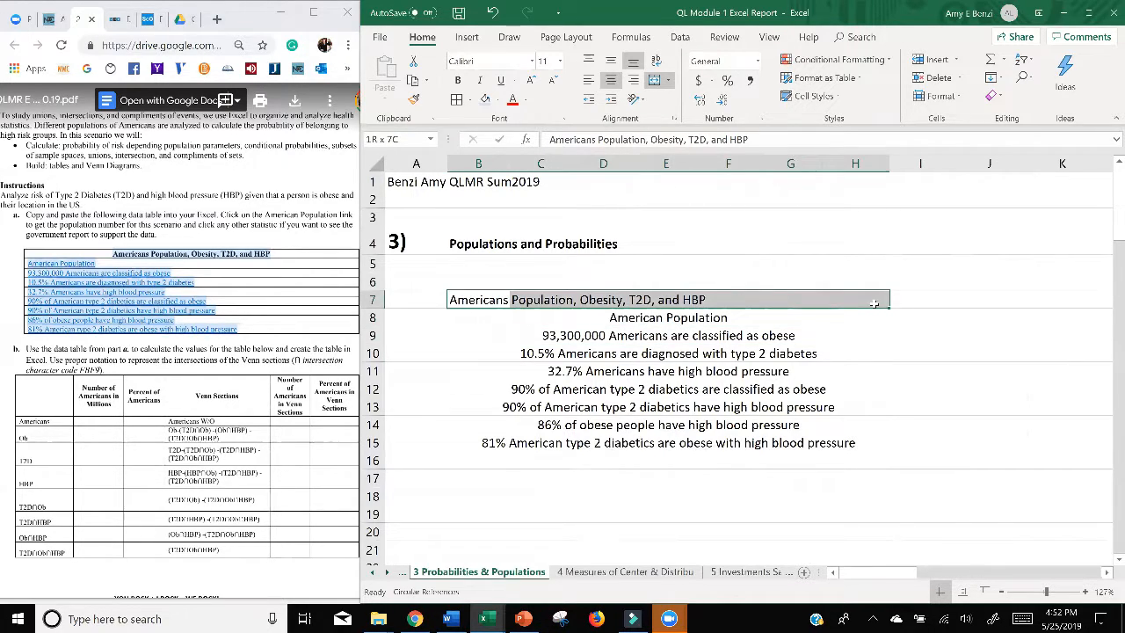
click(611, 80)
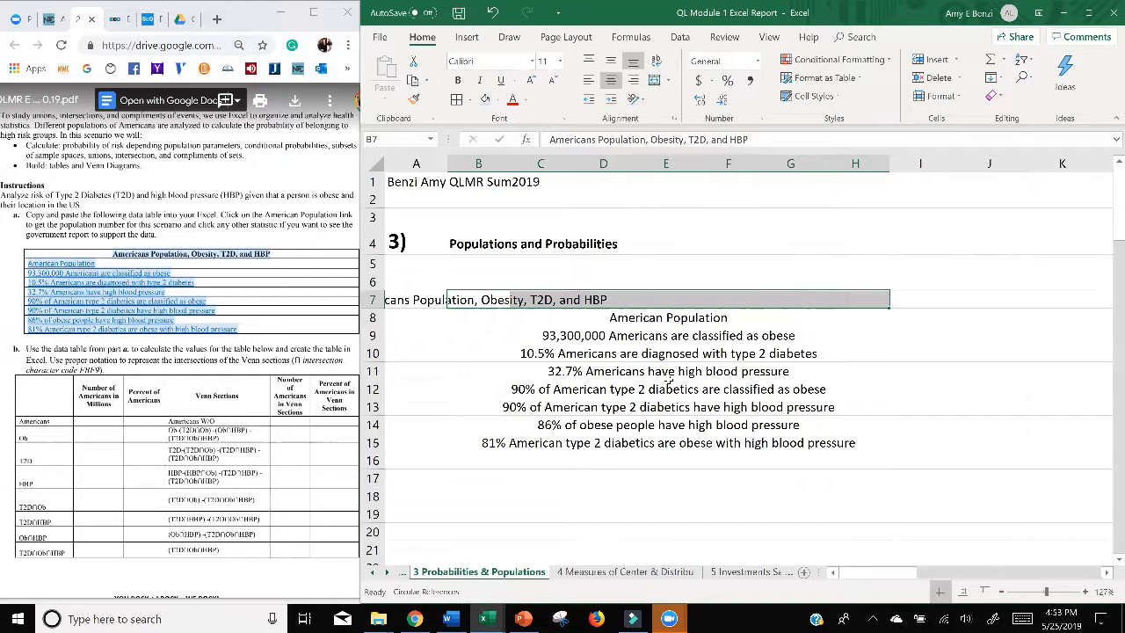
click(588, 80)
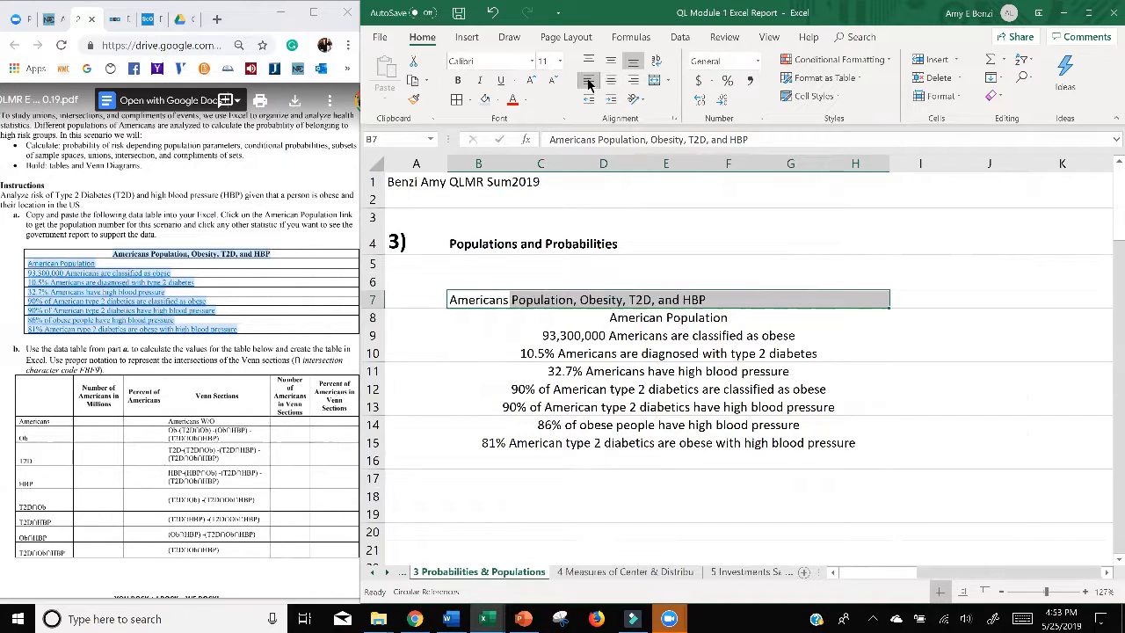
click(654, 80)
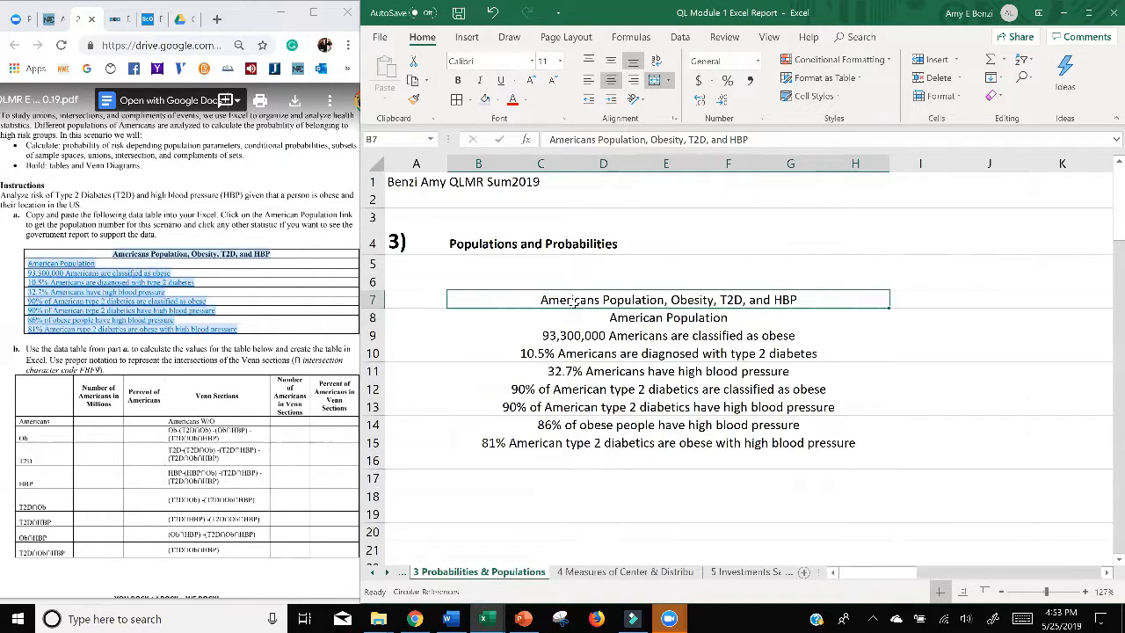
Step: Make the table heading bold and give it a light blue fill
click(457, 80)
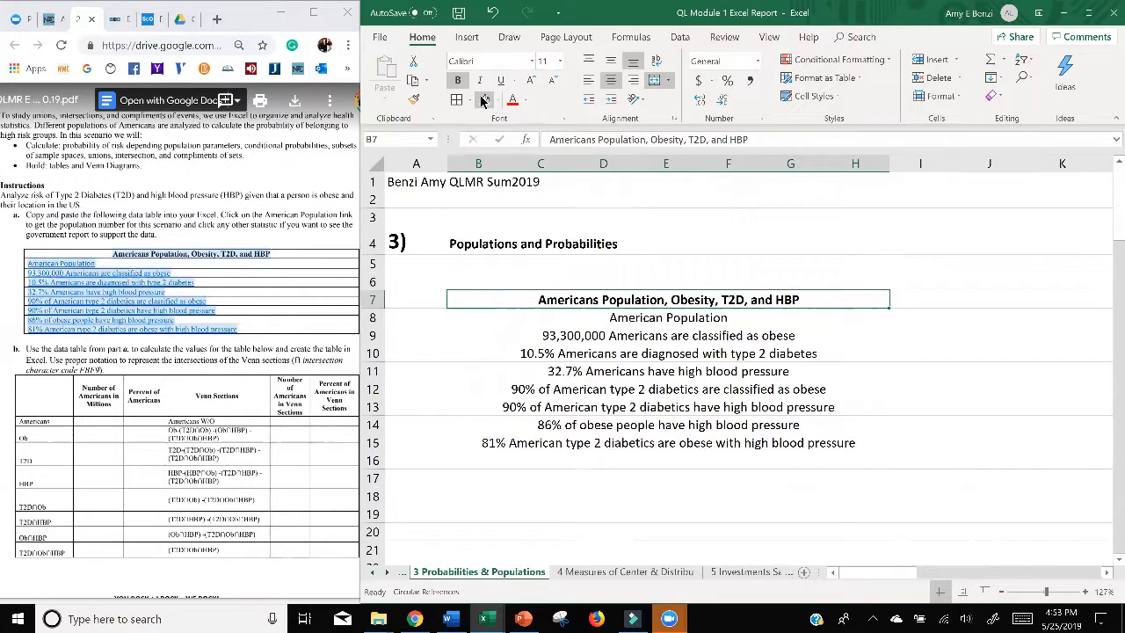
click(495, 100)
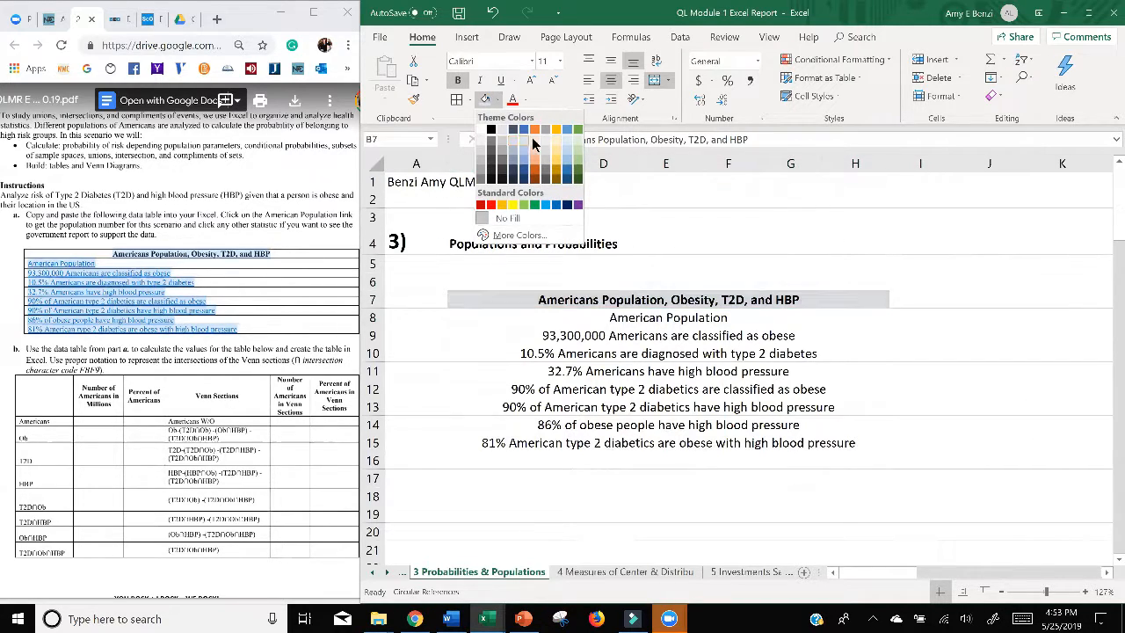
click(513, 140)
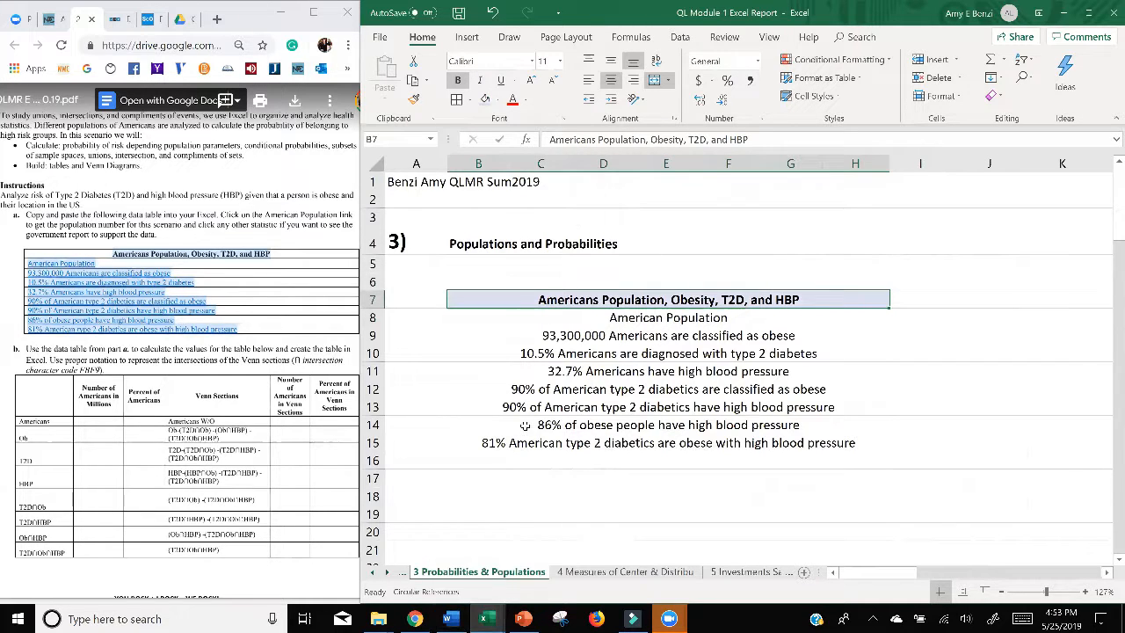
Step: Left-align the merged lines below the heading, B8:H15
click(554, 424)
drag(570, 318, 646, 442)
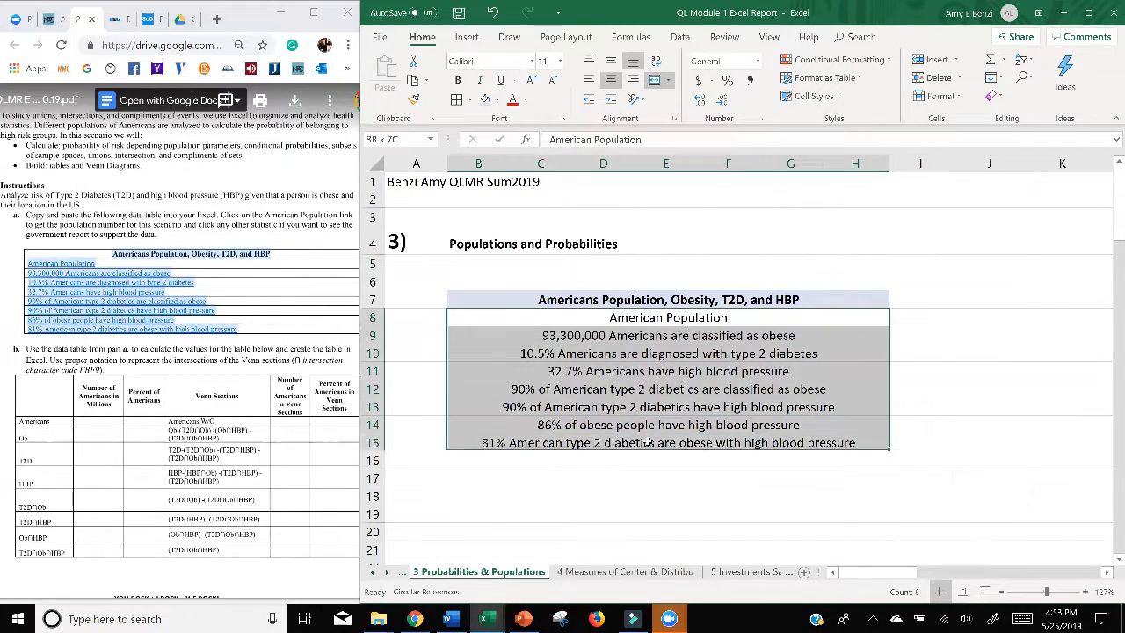
click(586, 83)
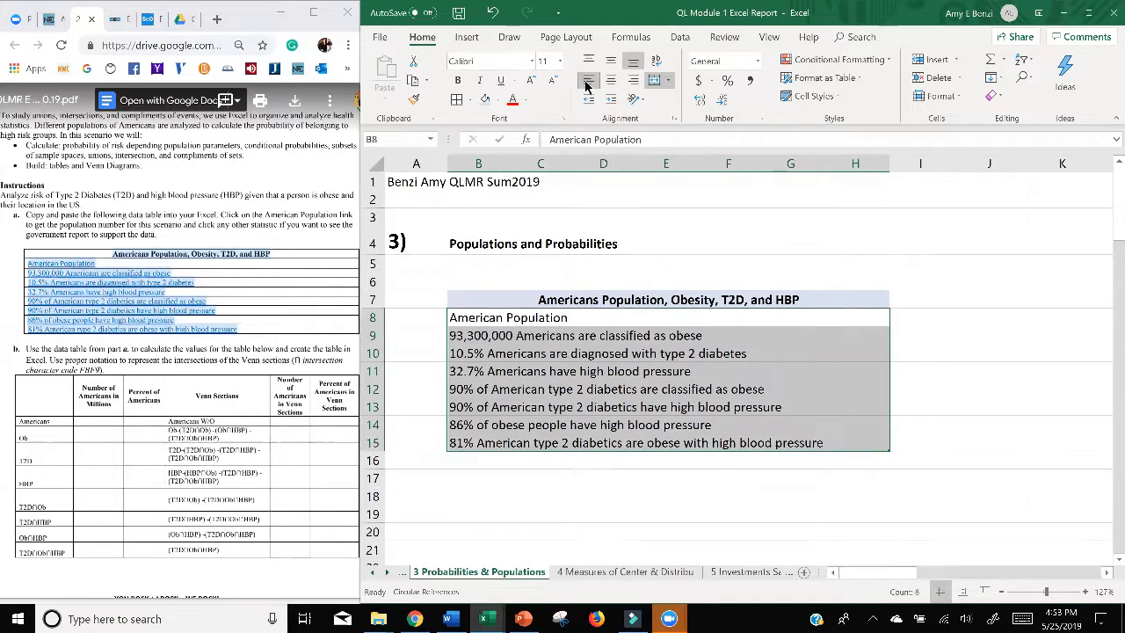
Step: Apply all borders in dark blue to the whole table, B7:H15, including the heading
drag(507, 299, 527, 444)
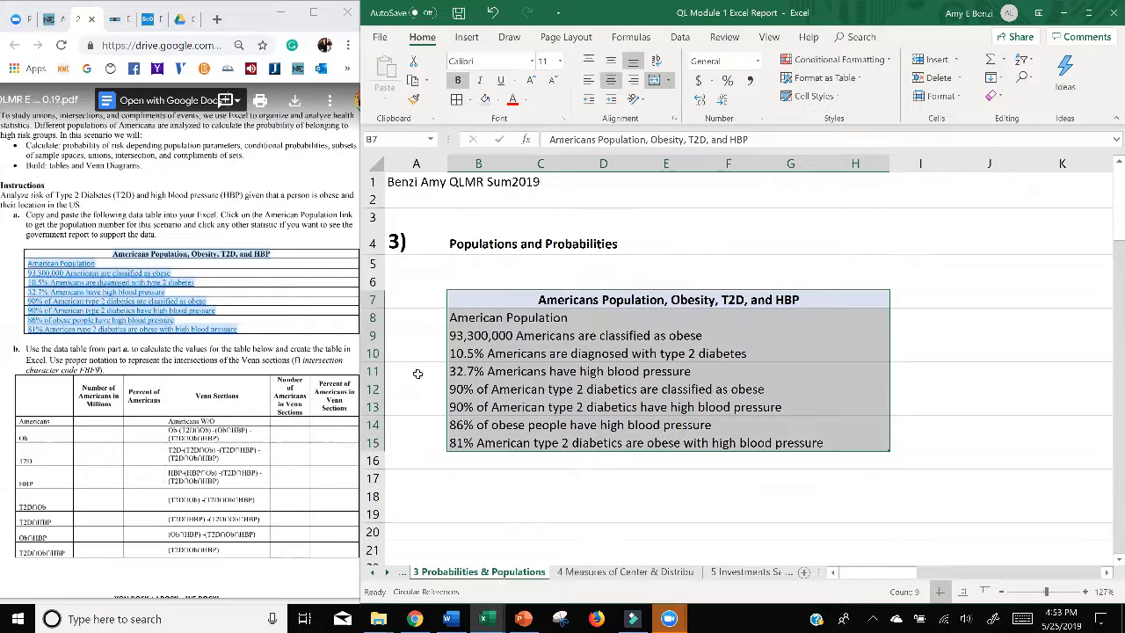
click(469, 101)
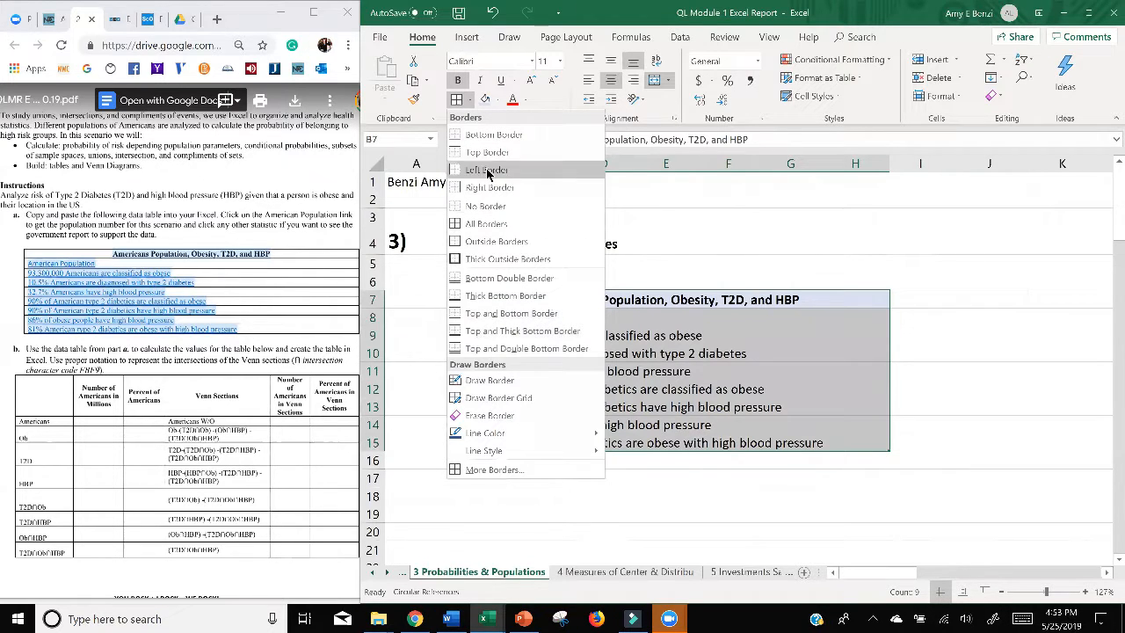
mouse_move(490, 454)
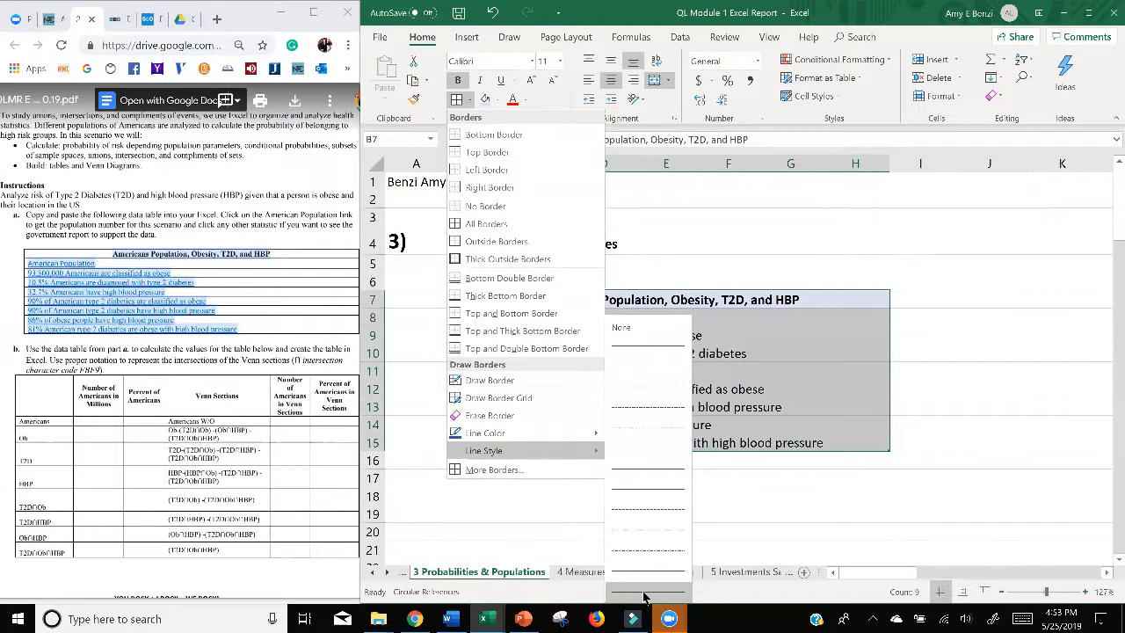
mouse_move(565, 433)
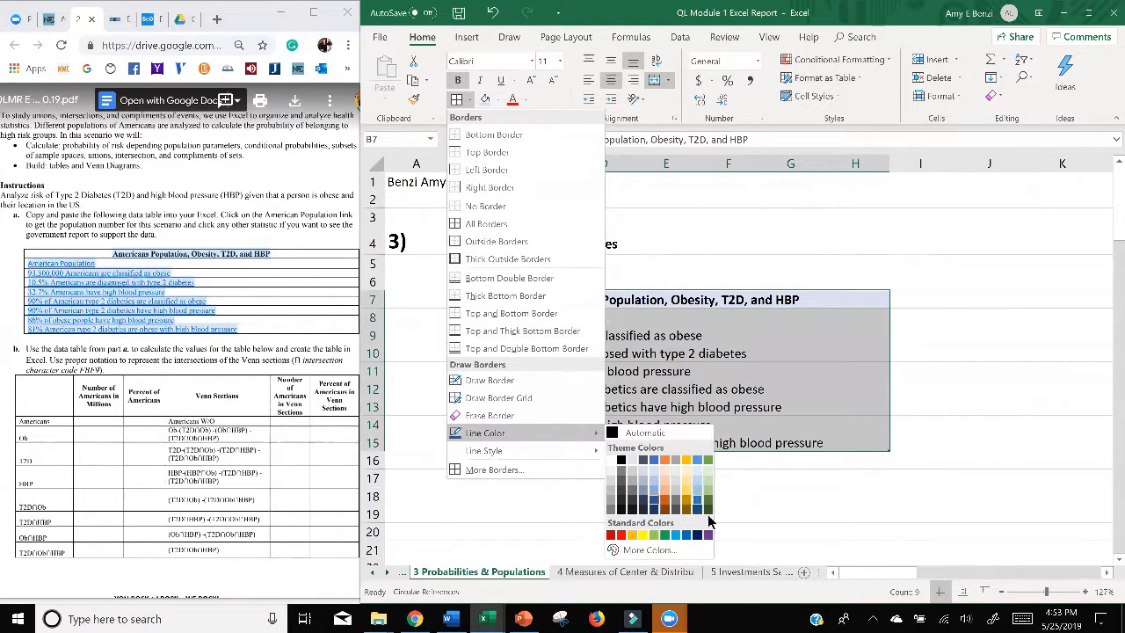
click(655, 507)
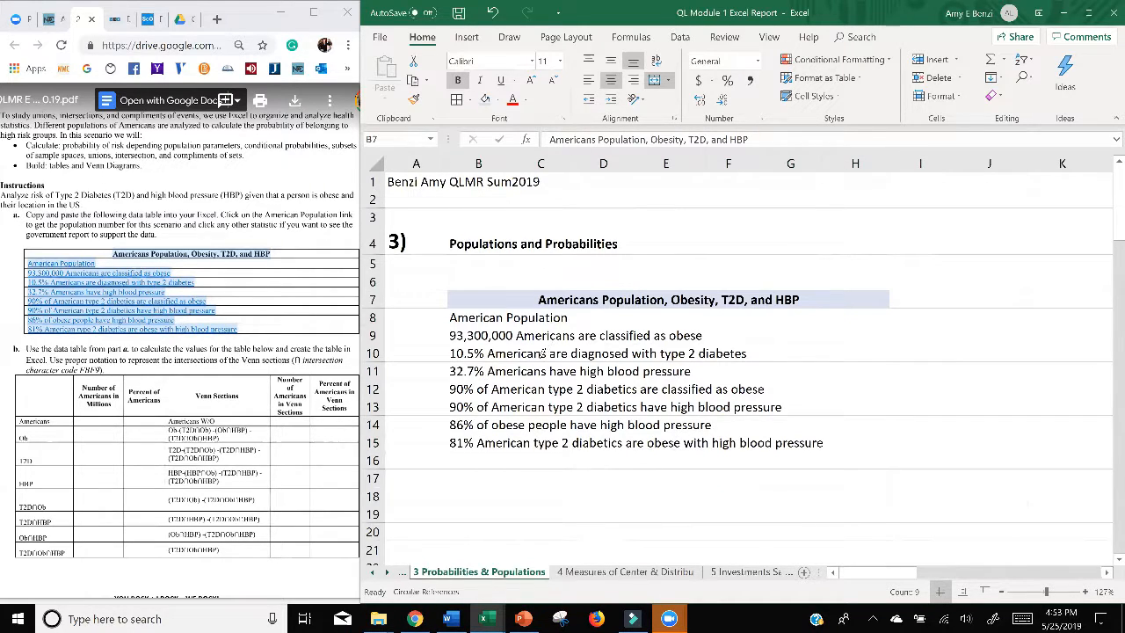
click(457, 102)
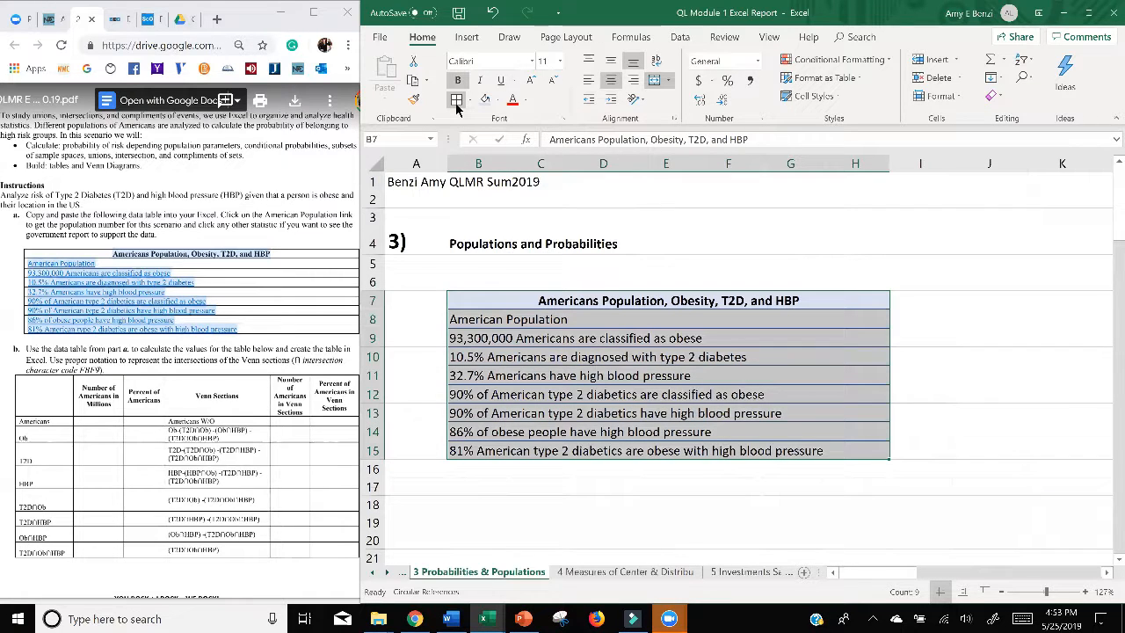
click(942, 430)
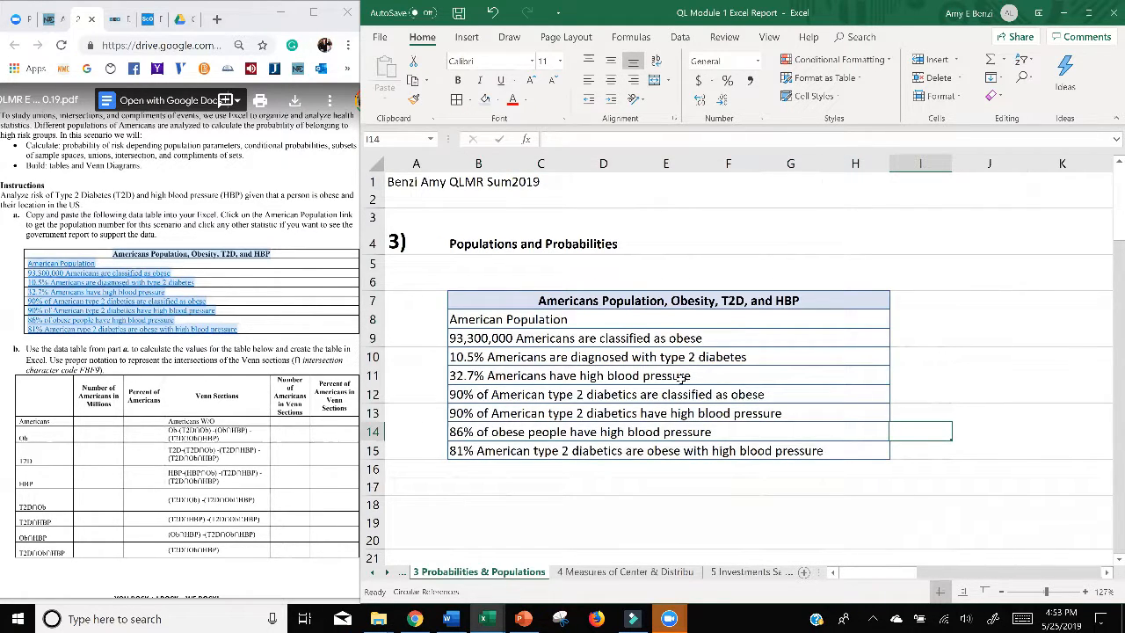
scroll(922, 398, down, 3)
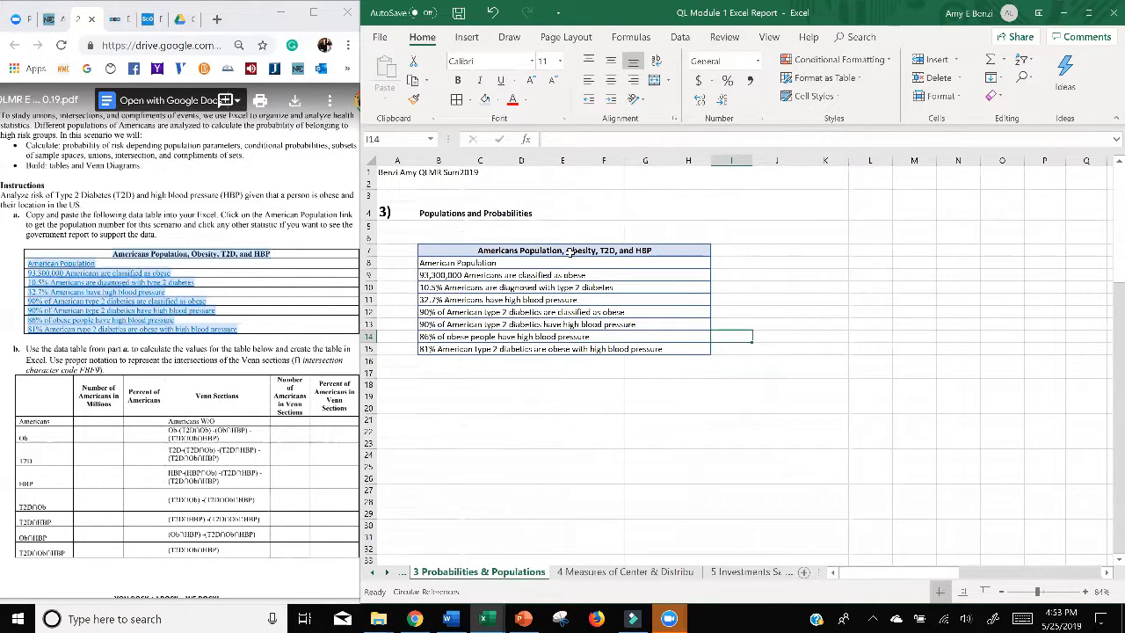
click(634, 388)
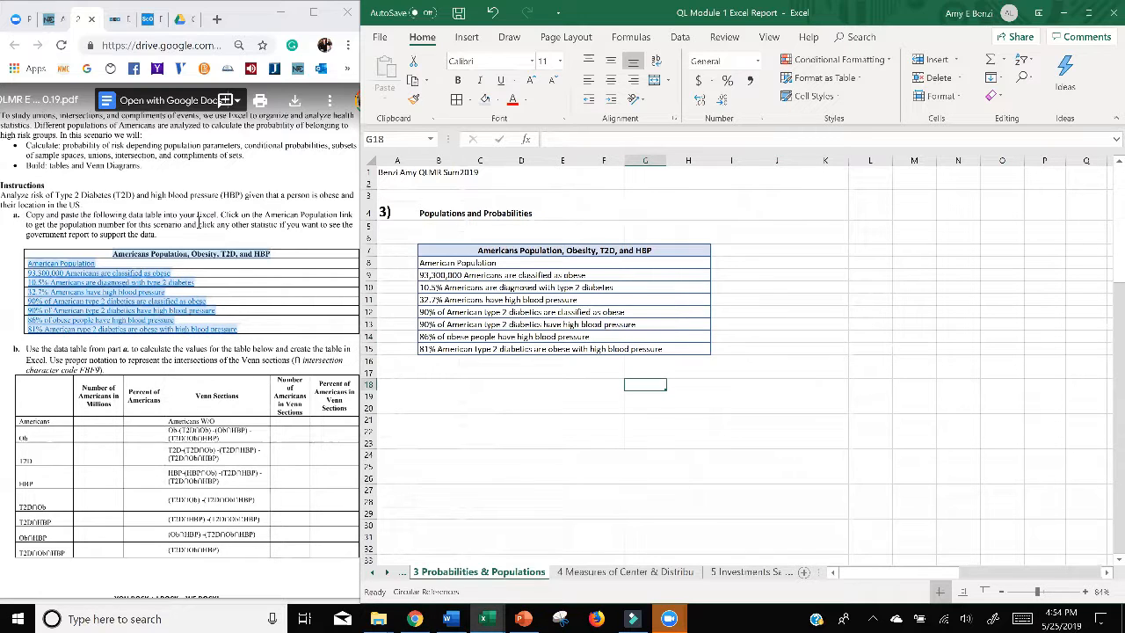
Step: Follow the American Population link in the assignment and check the current U.S. population on the Census Bureau's population clock
click(195, 221)
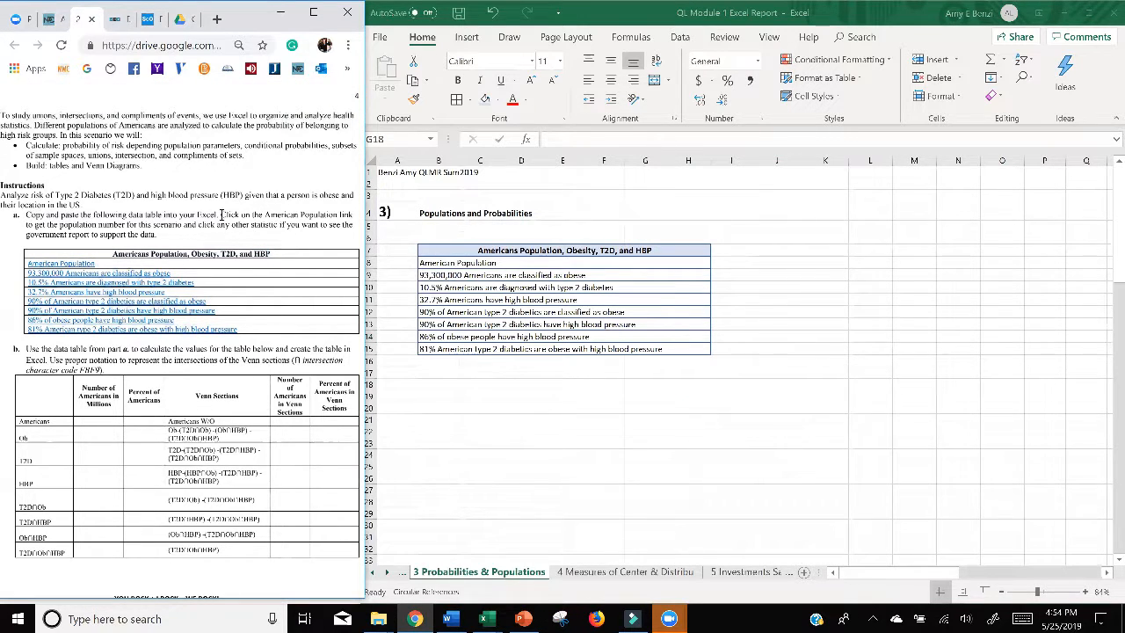
drag(221, 214, 348, 225)
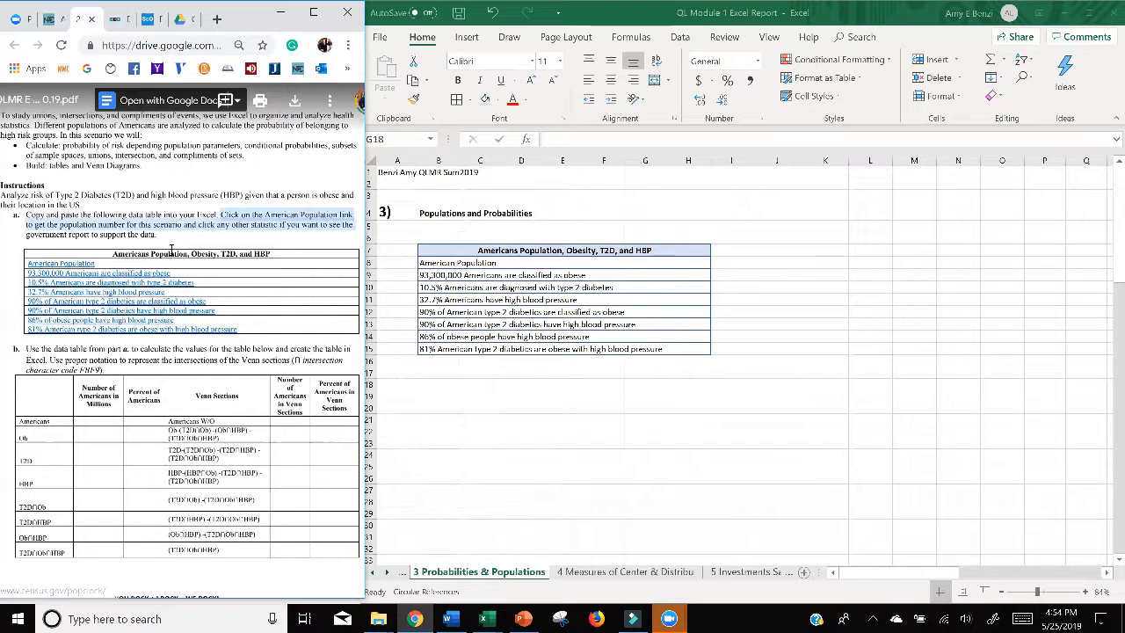
scroll(63, 268, up, 5)
scroll(130, 201, down, 3)
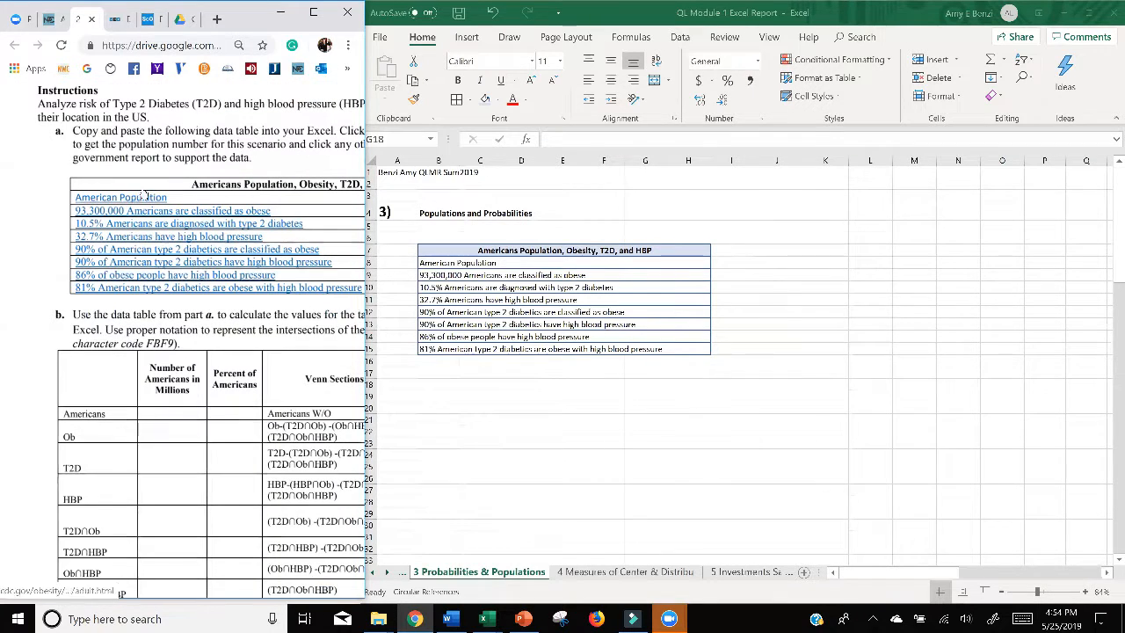
click(130, 200)
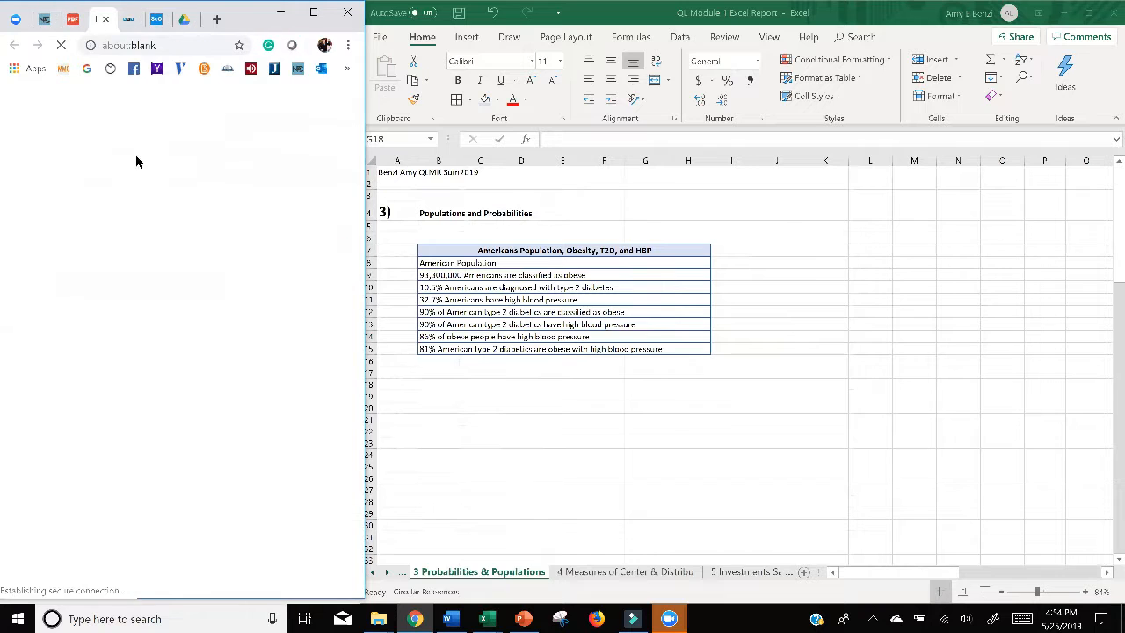
click(314, 16)
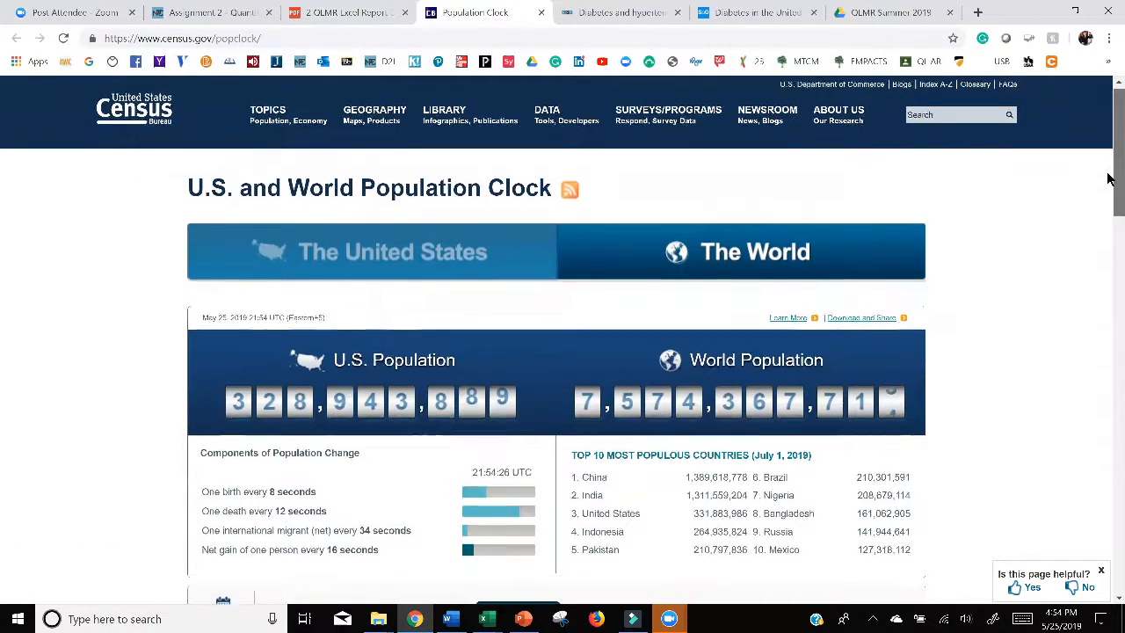
drag(1112, 176, 1109, 214)
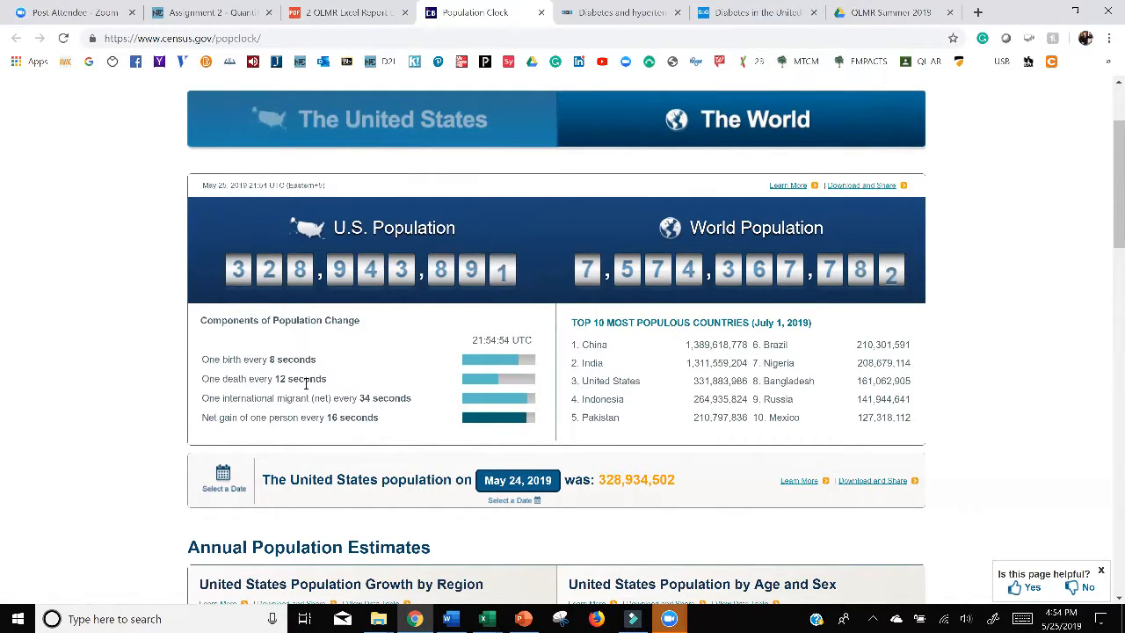
click(1076, 11)
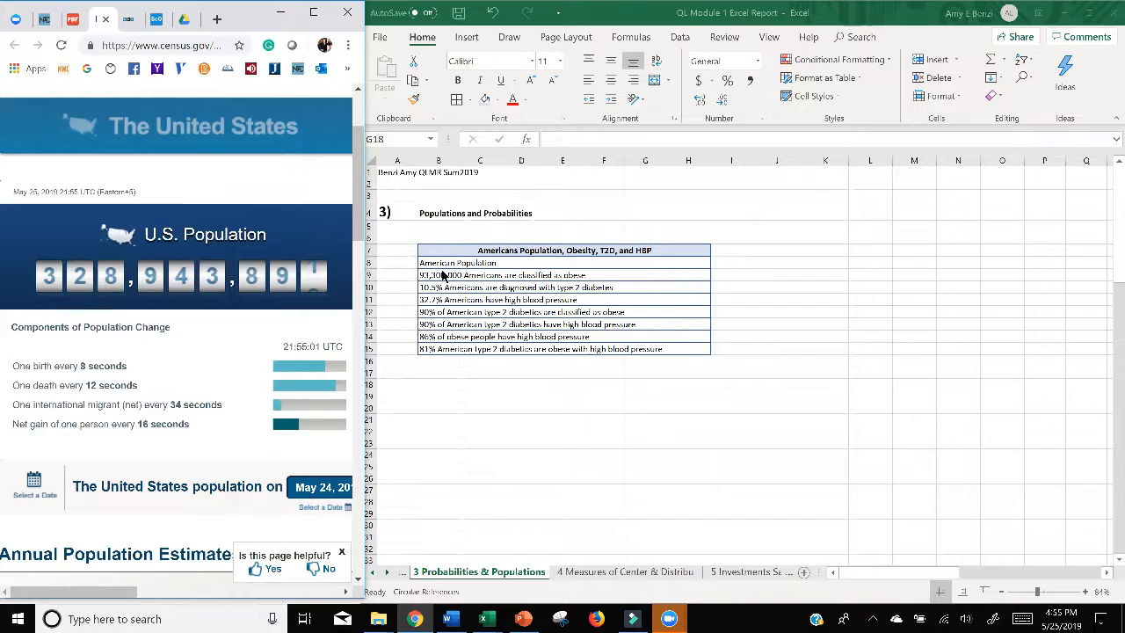
Step: Insert the figure 328,943,892 in front of "American Population" in cell B8
click(420, 262)
double_click(420, 262)
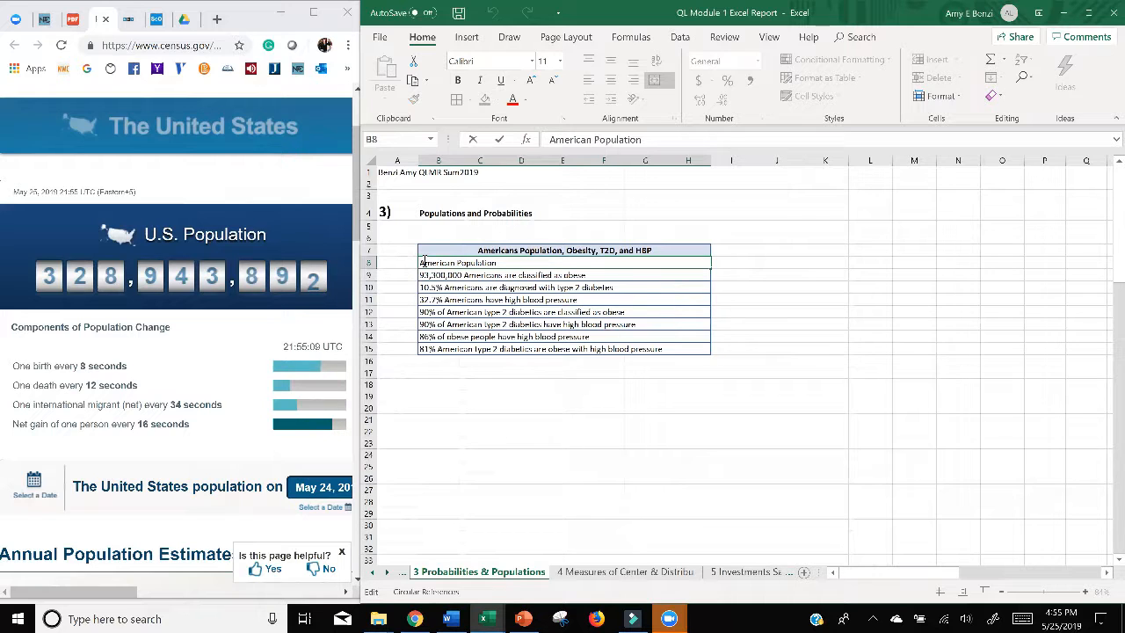
text(328)
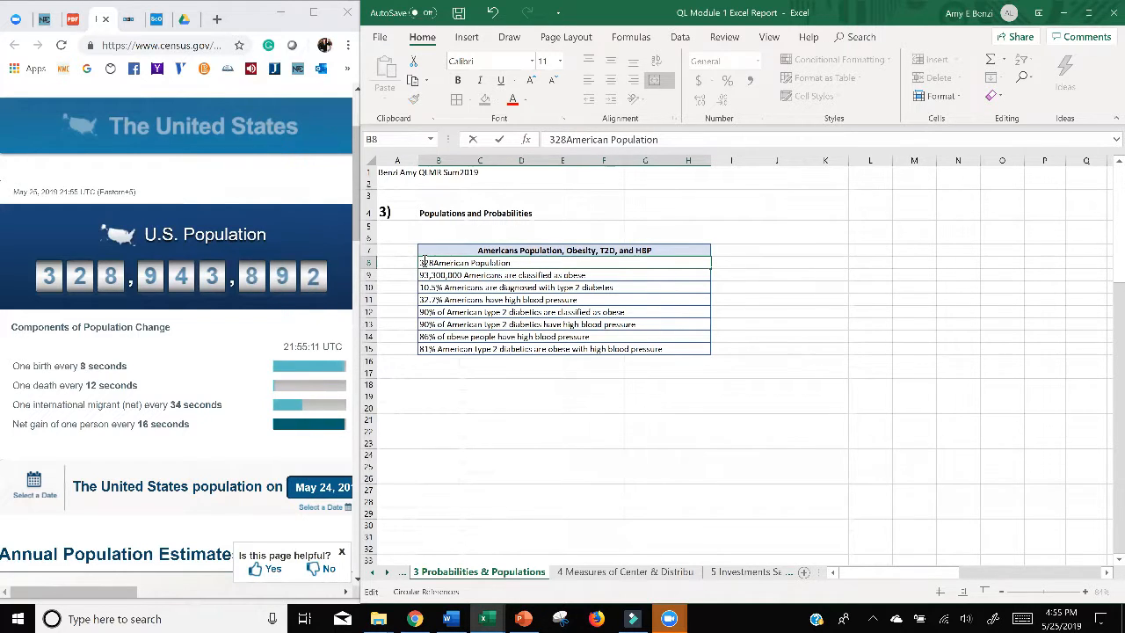
text(943)
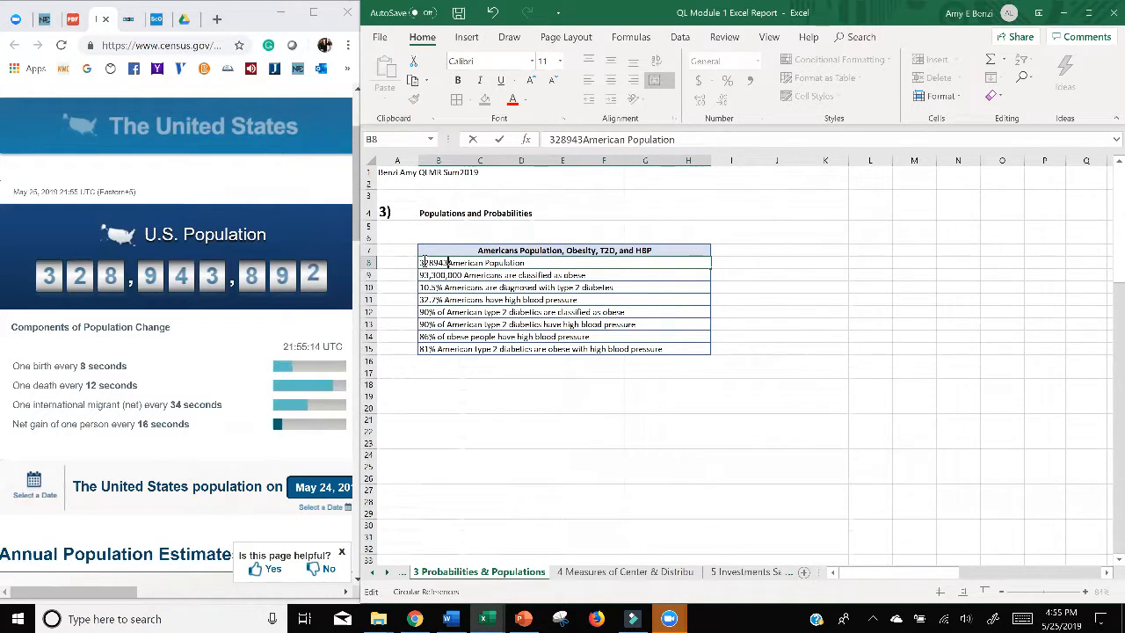
text(892)
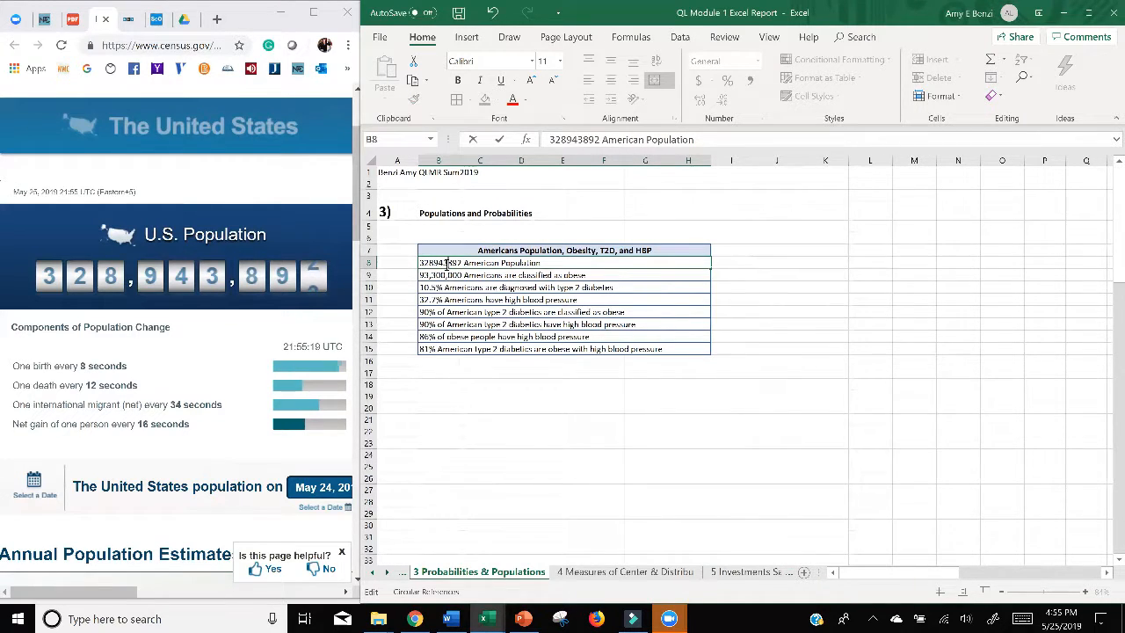
click(448, 263)
text(,)
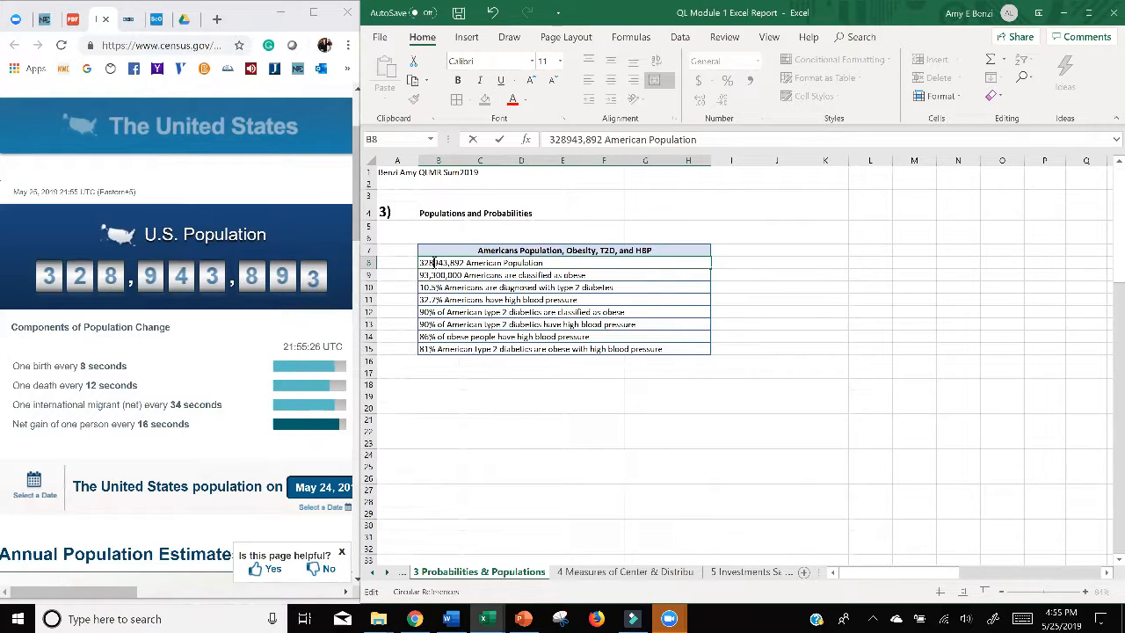
click(435, 263)
text(,)
click(562, 419)
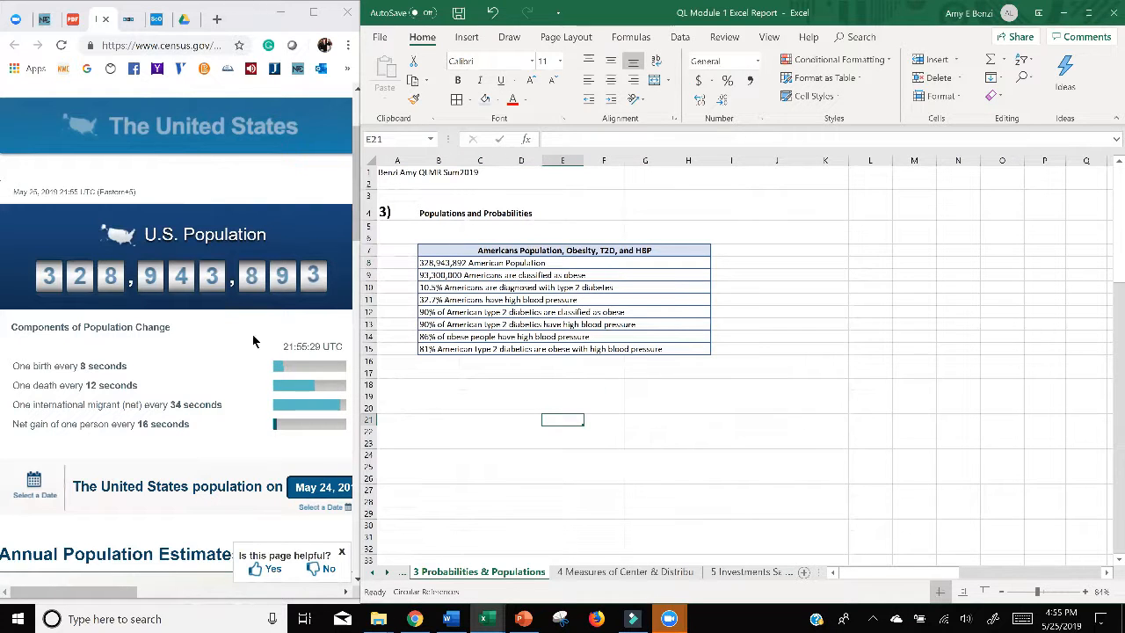
Step: Return to the assignment PDF and review the note on supporting statistics and the part b table instructions
click(70, 18)
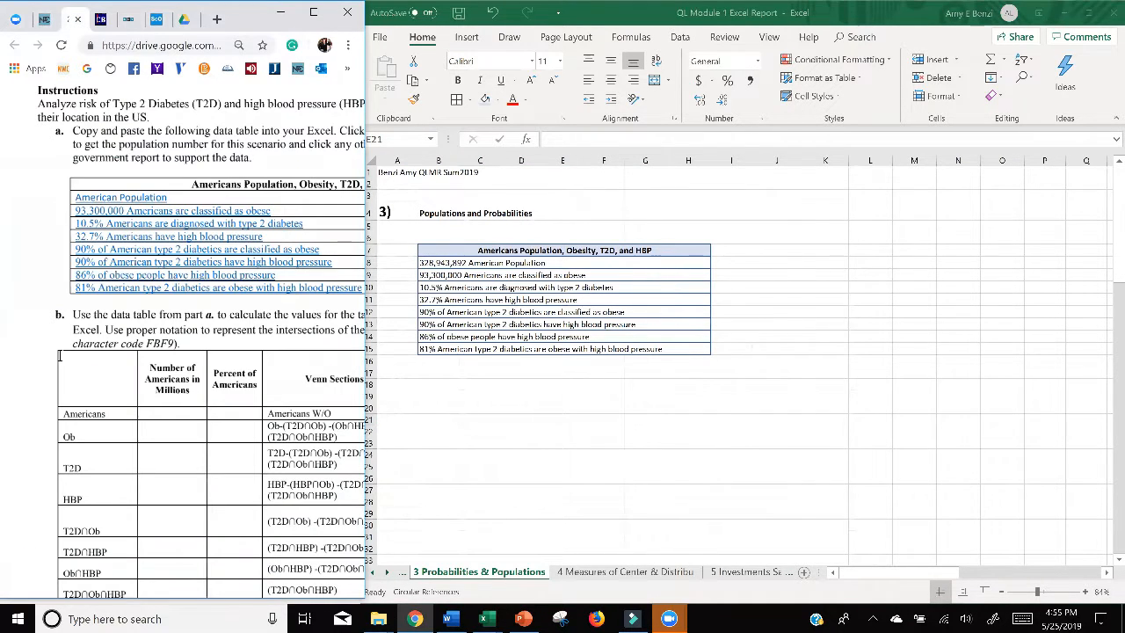
scroll(302, 404, down, 4)
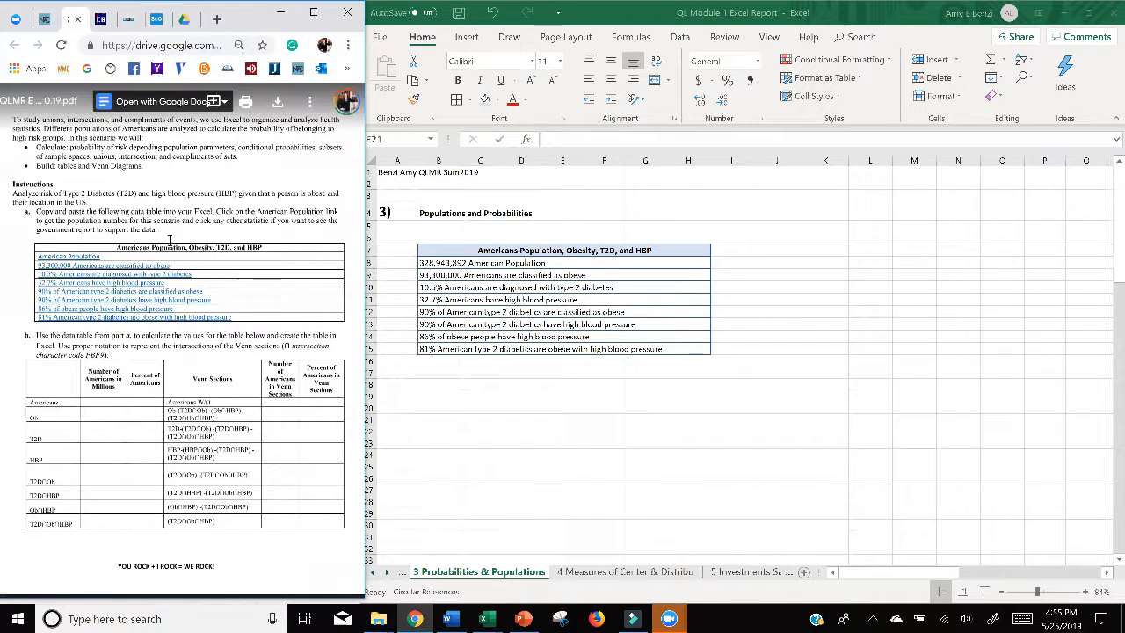
drag(195, 220, 326, 229)
drag(136, 228, 157, 230)
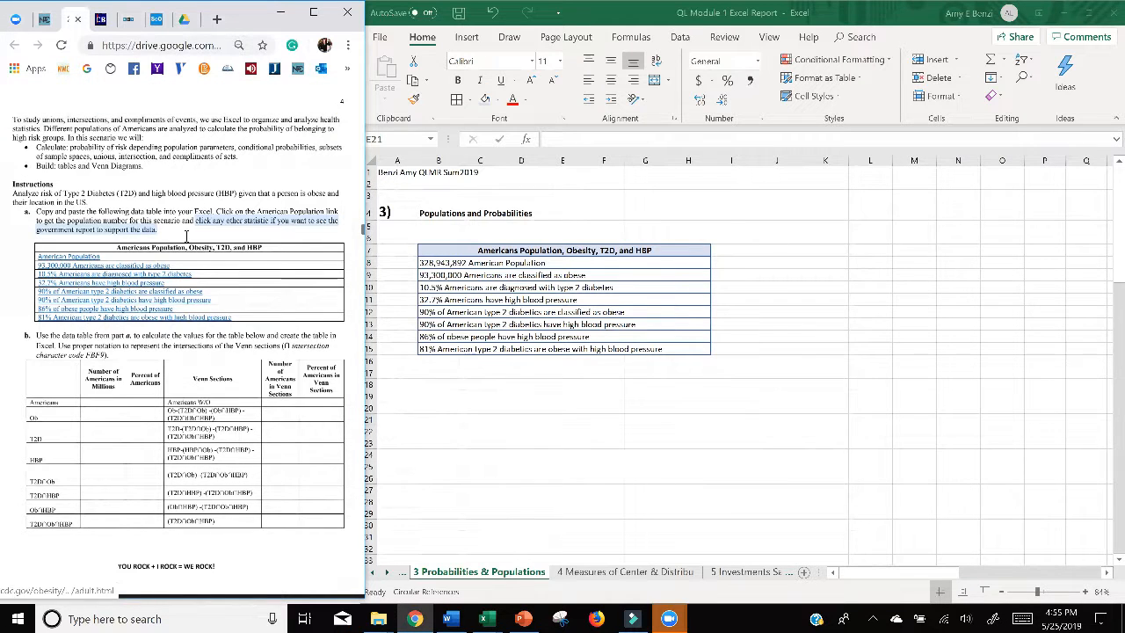
scroll(187, 237, down, 5)
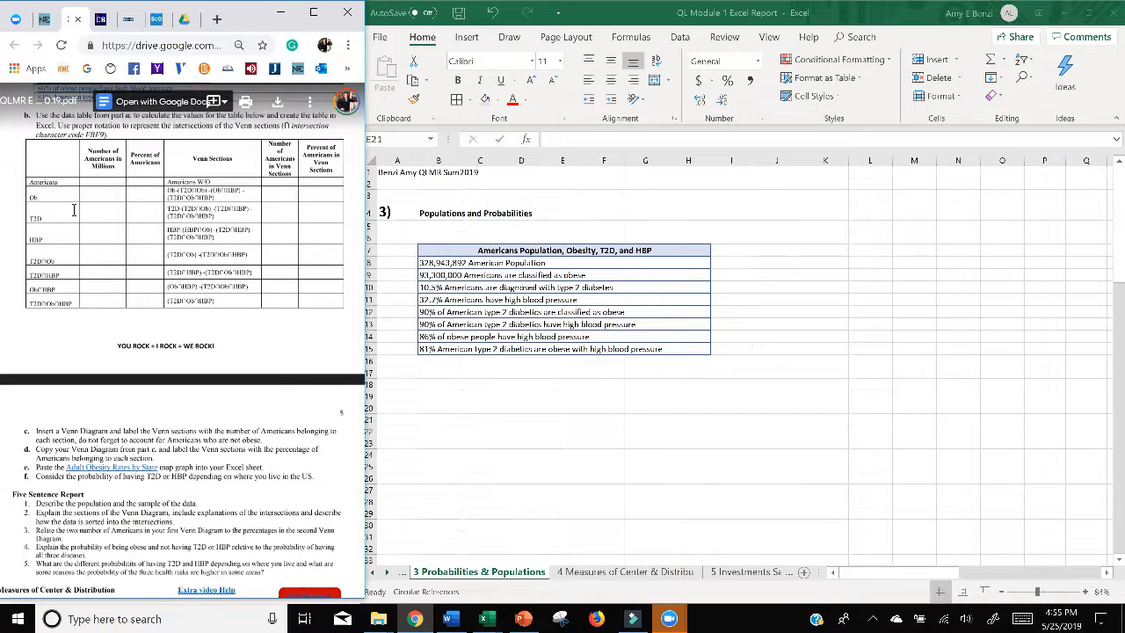
scroll(74, 210, up, 2)
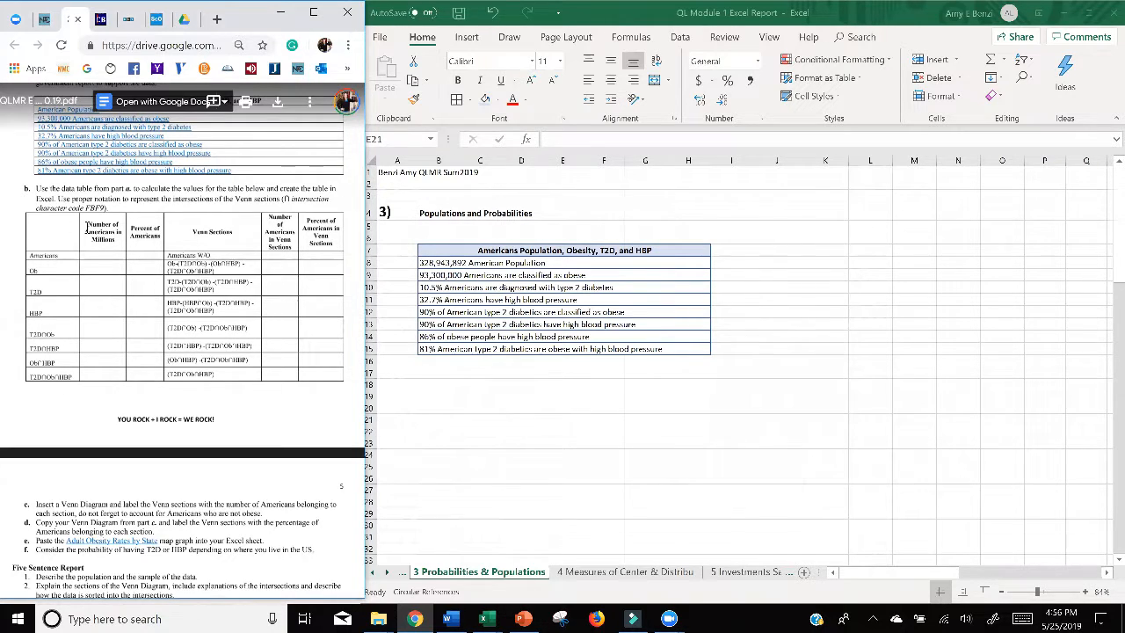
Step: Try to copy the assignment's part b table into the sheet from B16, directly below the health statistics table
drag(88, 225, 313, 378)
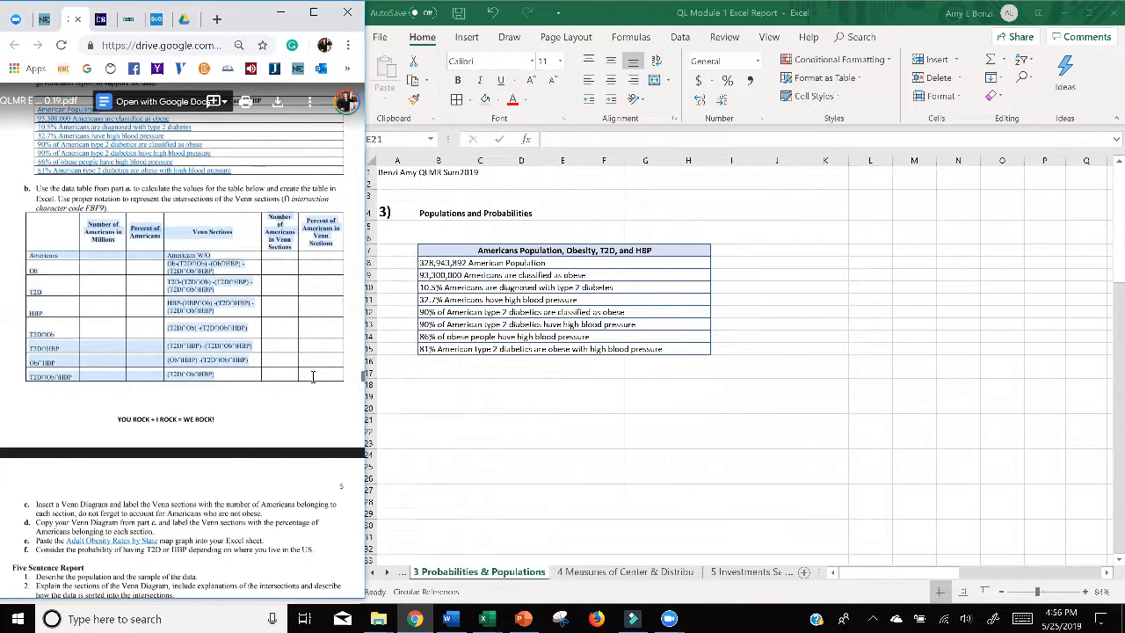
click(449, 400)
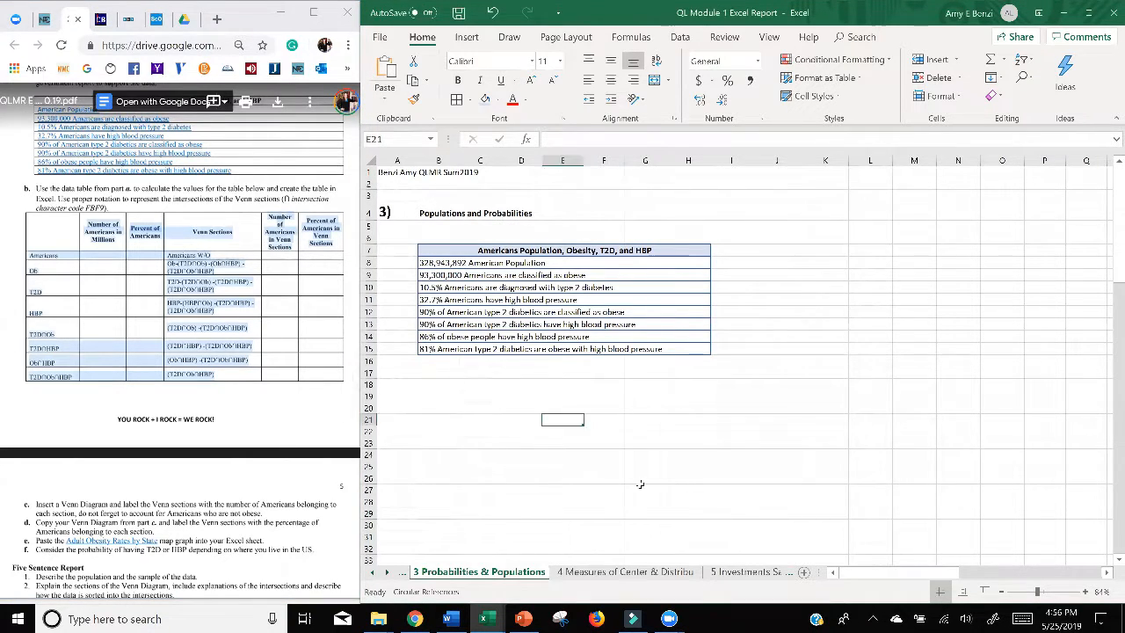
drag(438, 361, 795, 540)
key(ctrl+v)
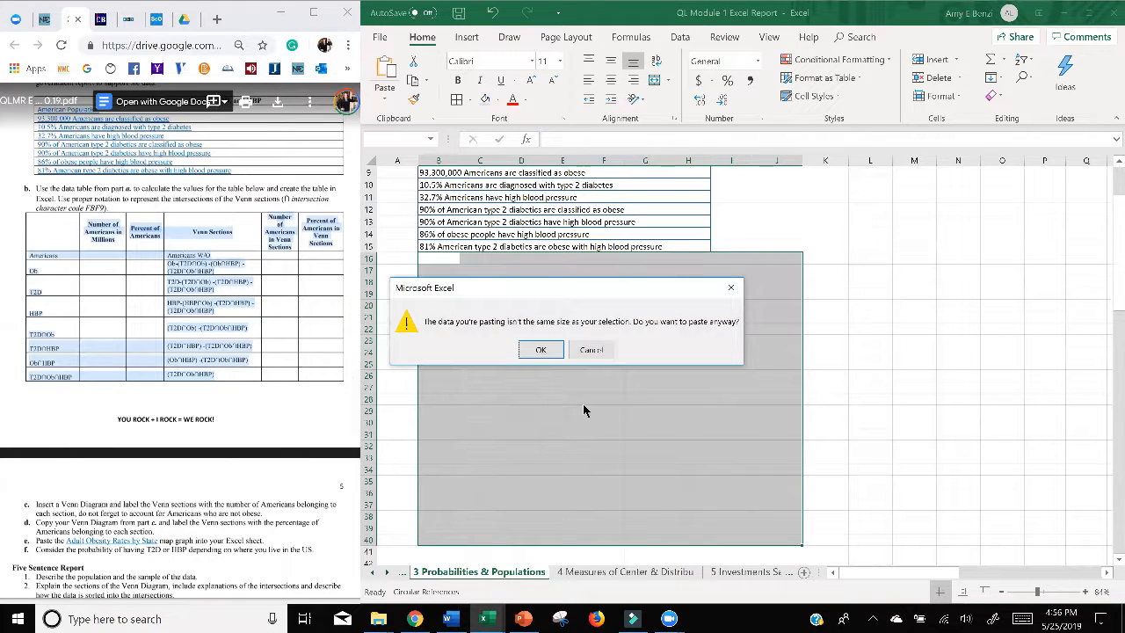
click(530, 349)
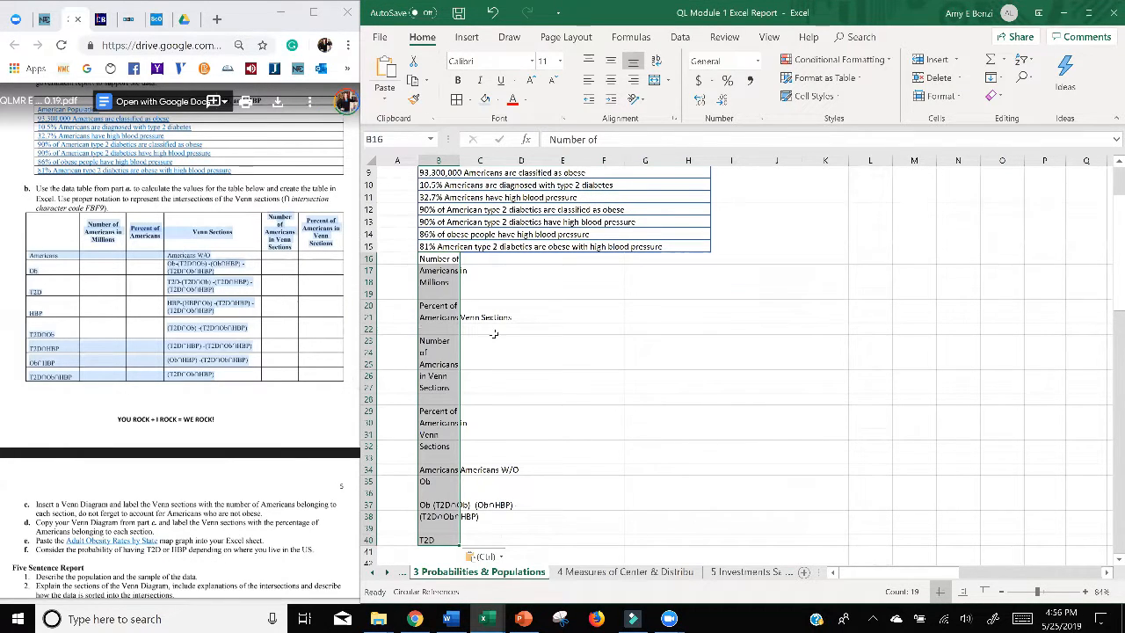
click(492, 13)
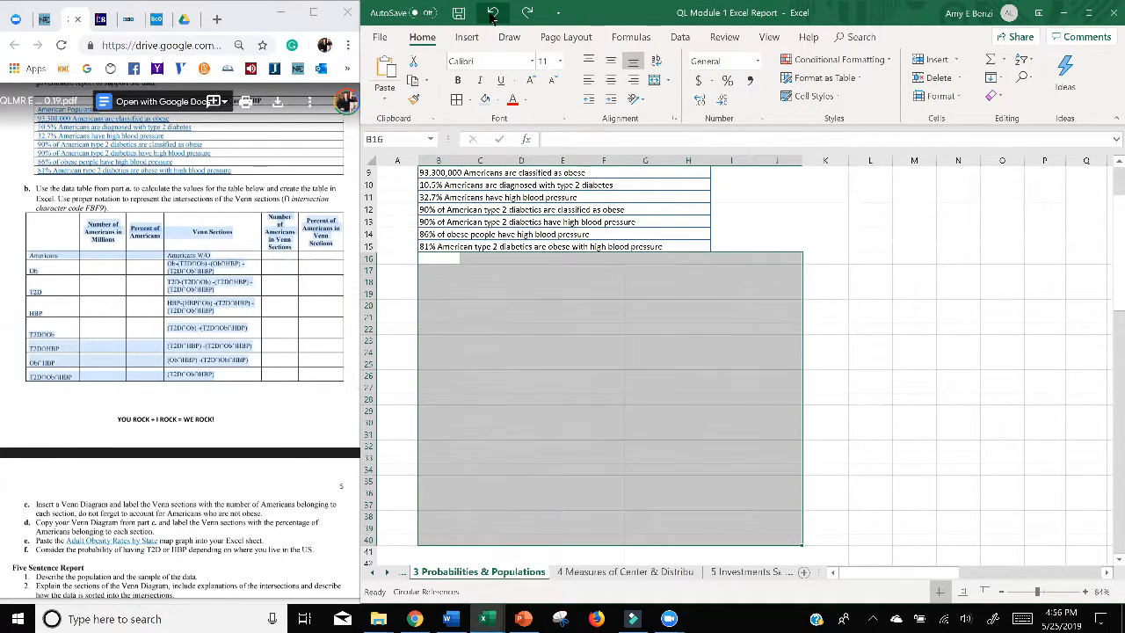
click(918, 340)
Step: Apply all borders to an empty grid of six columns and ten rows at K7:P16 for the part b table
click(250, 402)
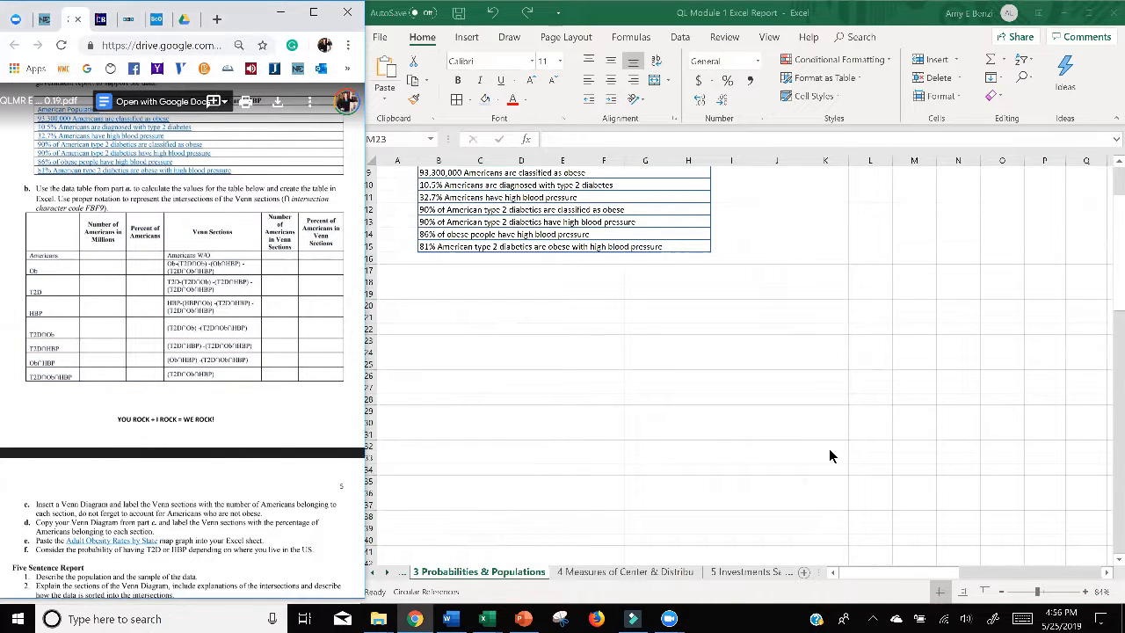
scroll(211, 452, up, 3)
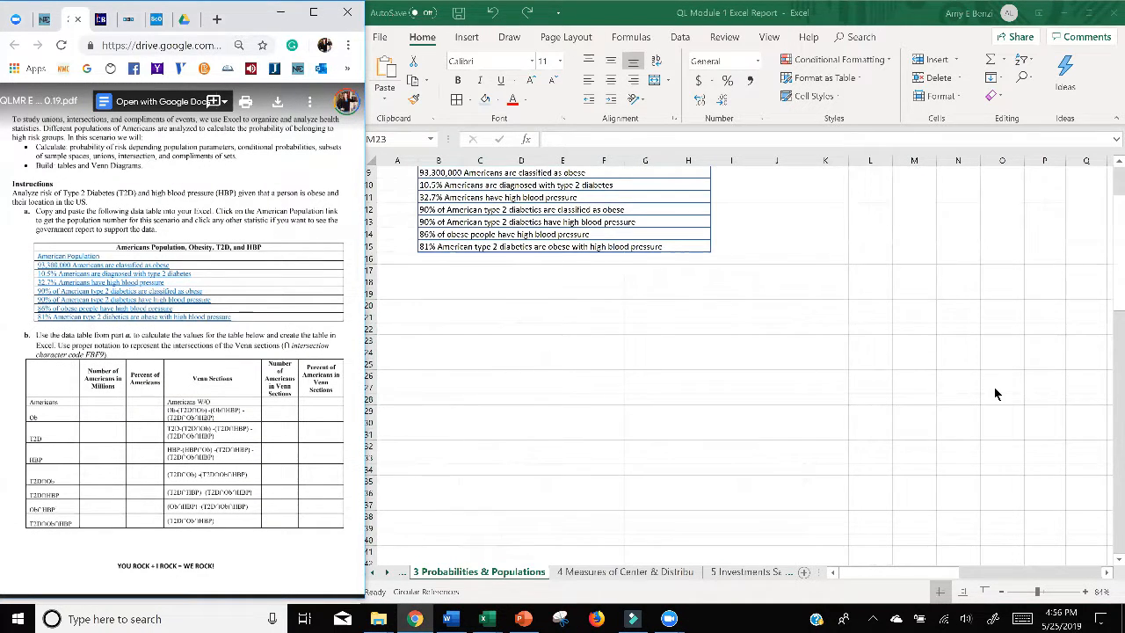
scroll(994, 387, up, 3)
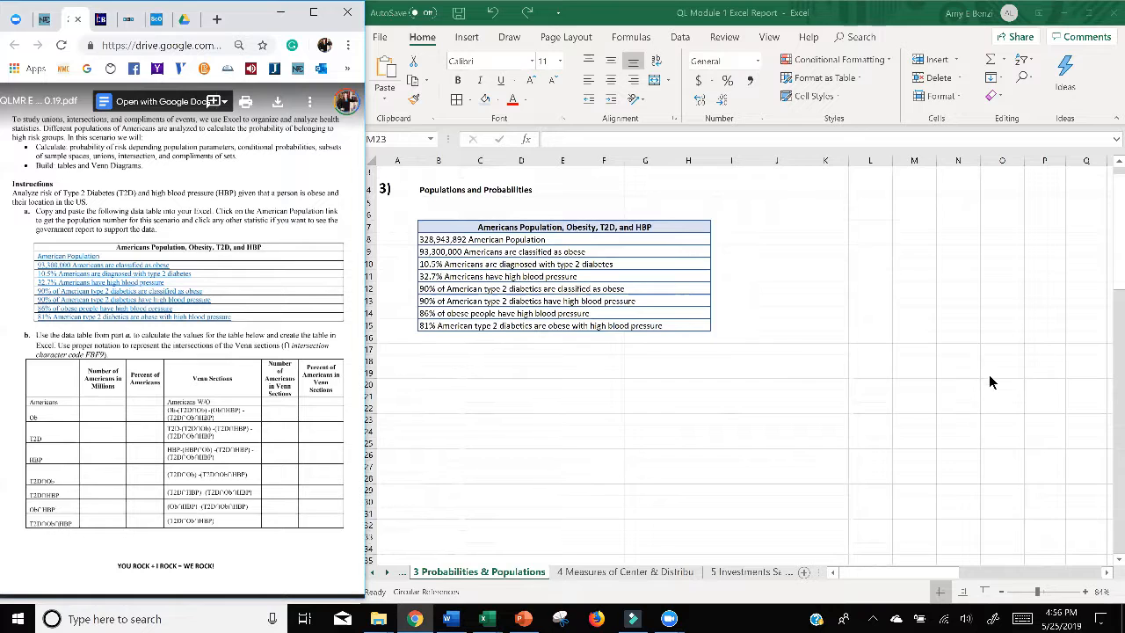
scroll(990, 381, right, 3)
click(790, 420)
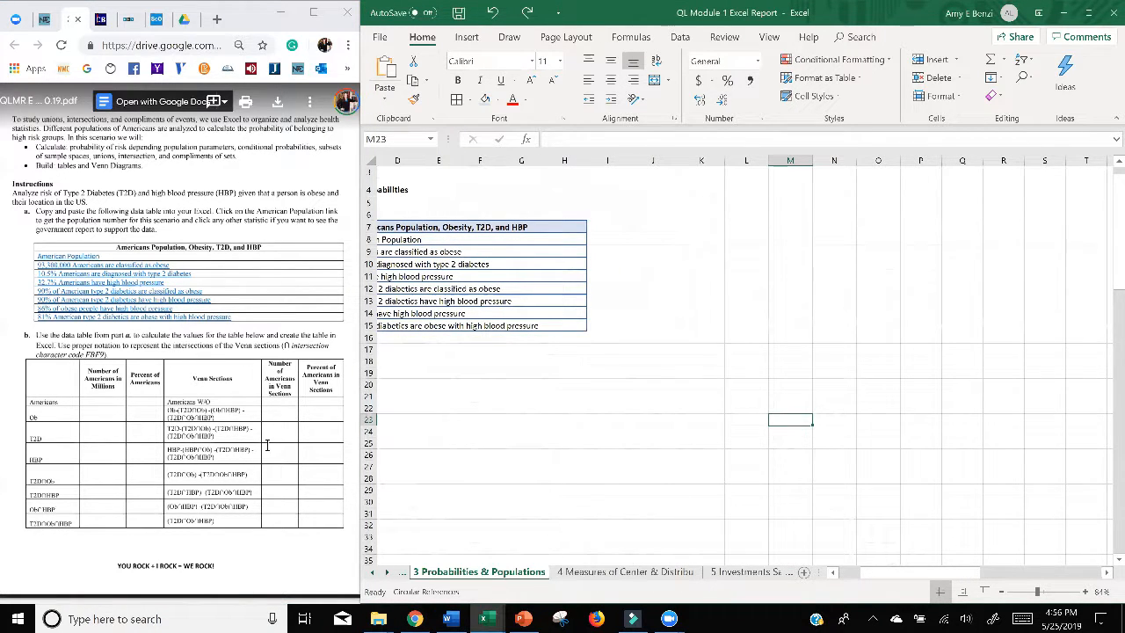
mouse_move(172, 412)
mouse_down()
mouse_move(213, 420)
mouse_move(172, 409)
mouse_up()
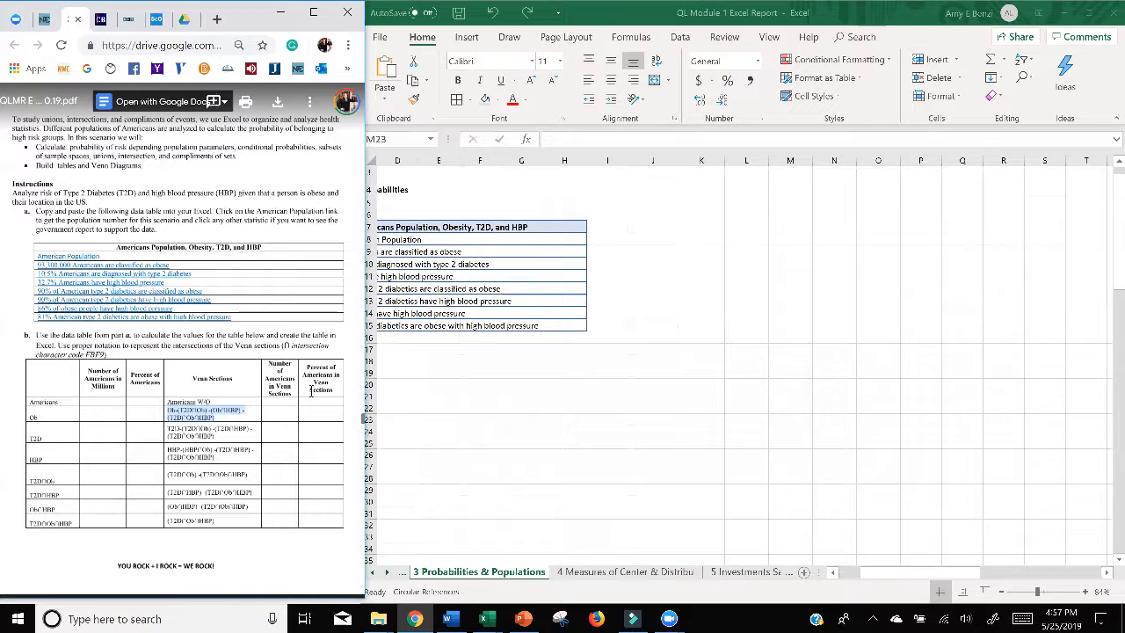
click(321, 498)
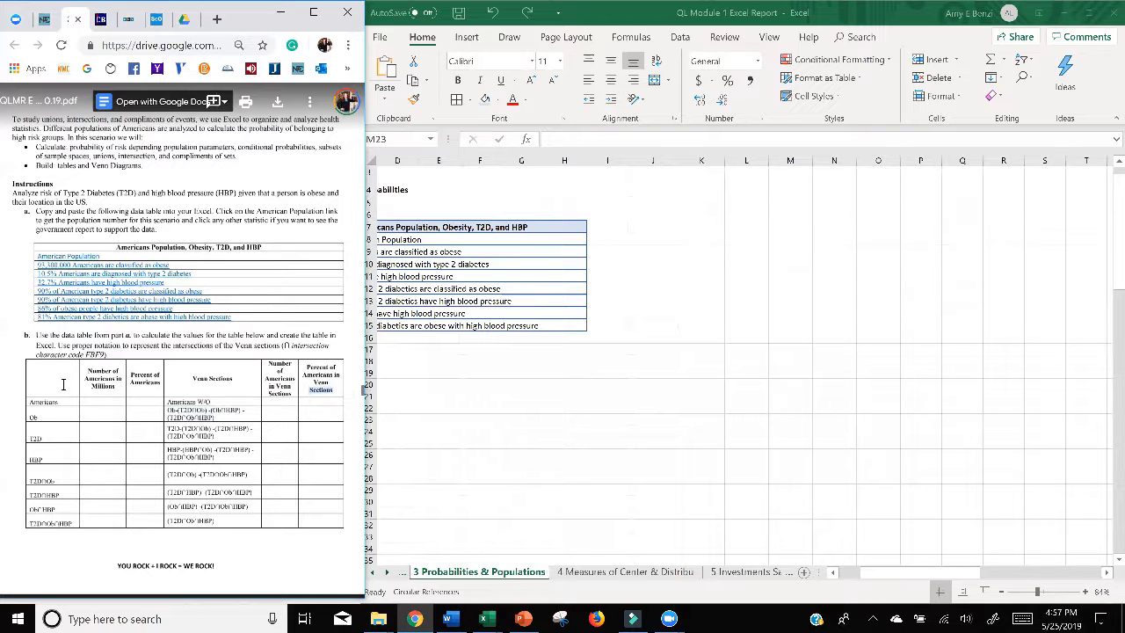
click(726, 237)
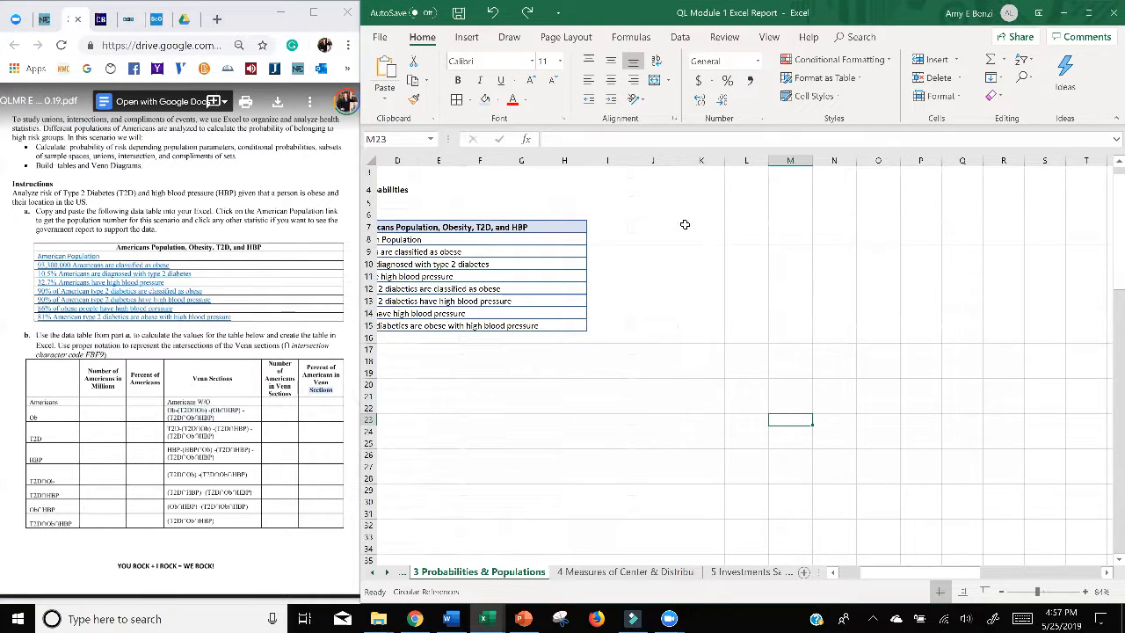
drag(685, 226, 924, 226)
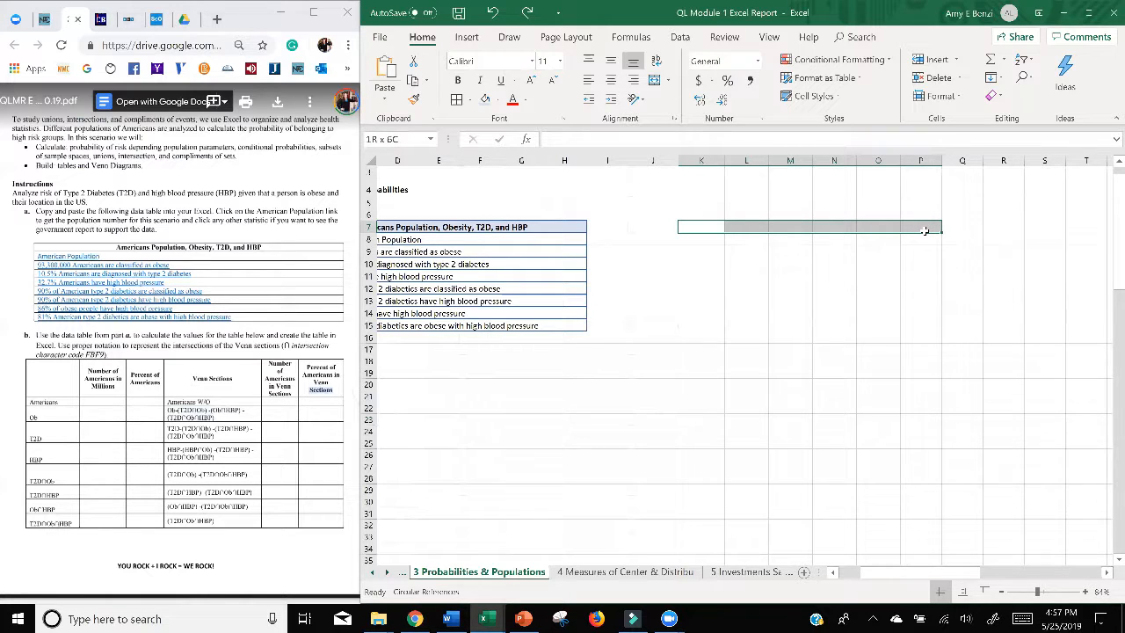
drag(923, 230, 917, 338)
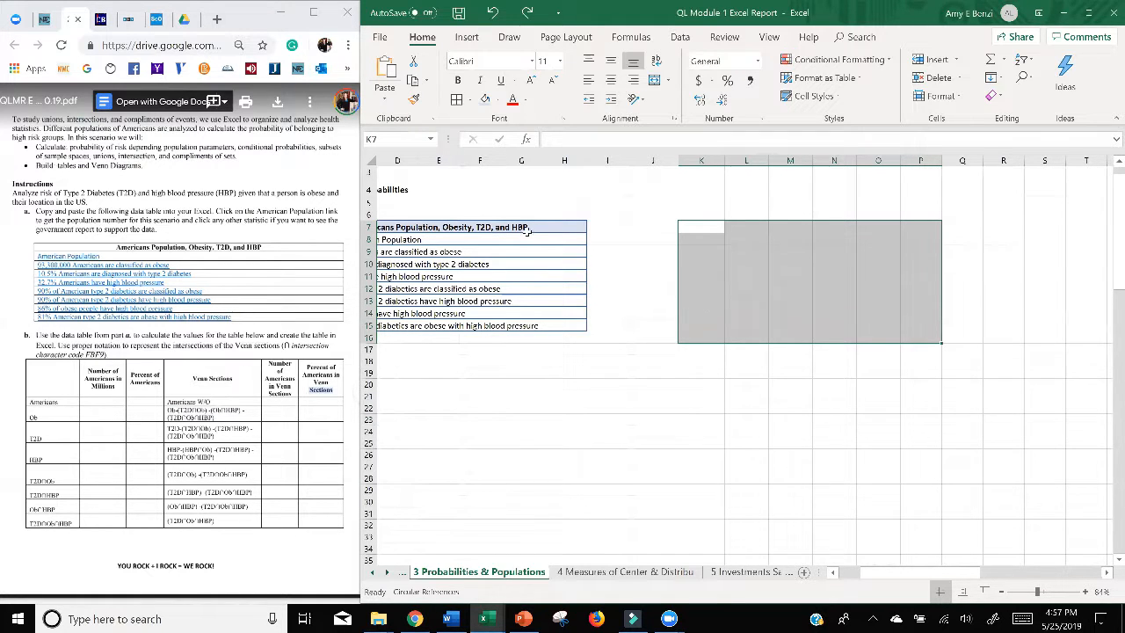
click(456, 100)
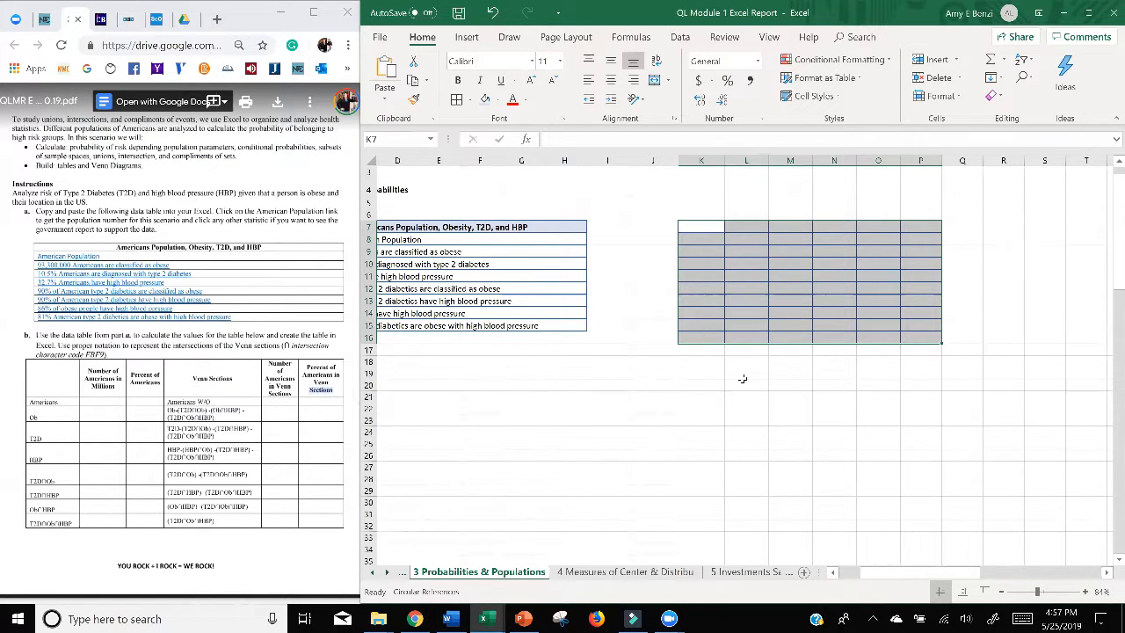
Step: Move the bordered empty grid down to K17:P26
click(725, 277)
drag(692, 227, 905, 337)
drag(680, 256, 684, 380)
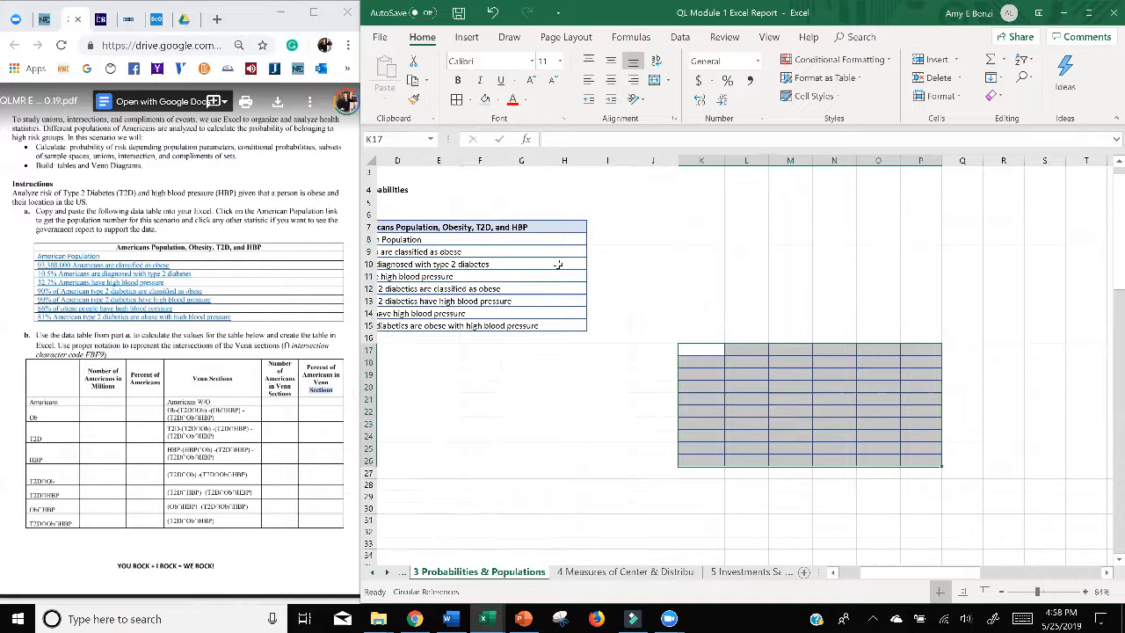
click(577, 448)
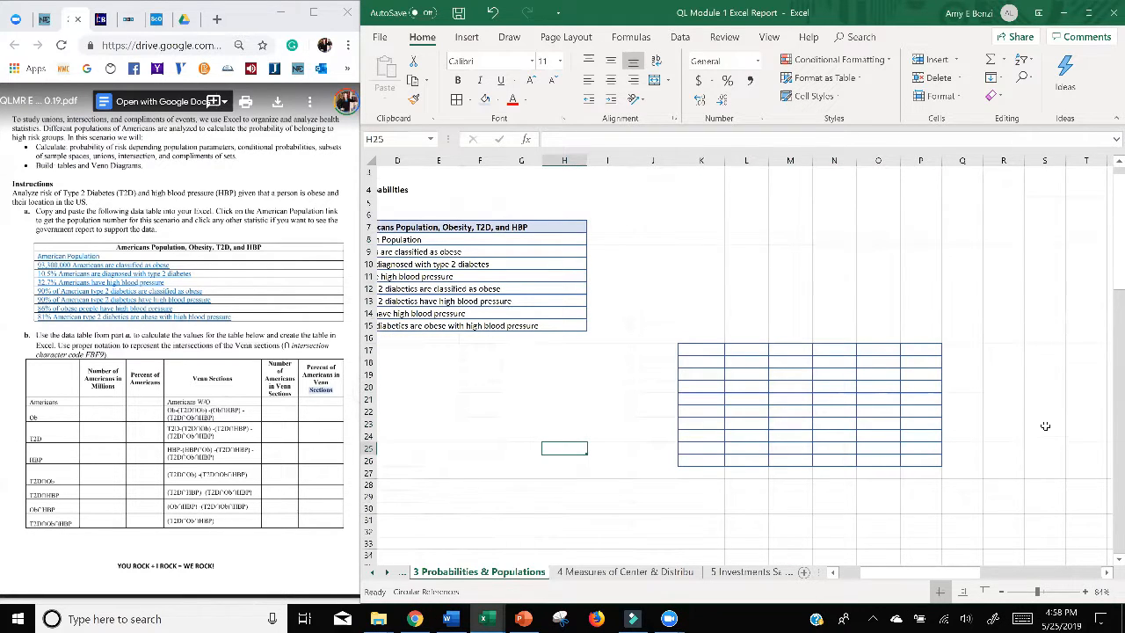
Step: Turn on text wrapping for the whole empty bordered grid K17:P26
scroll(1046, 429, left, 3)
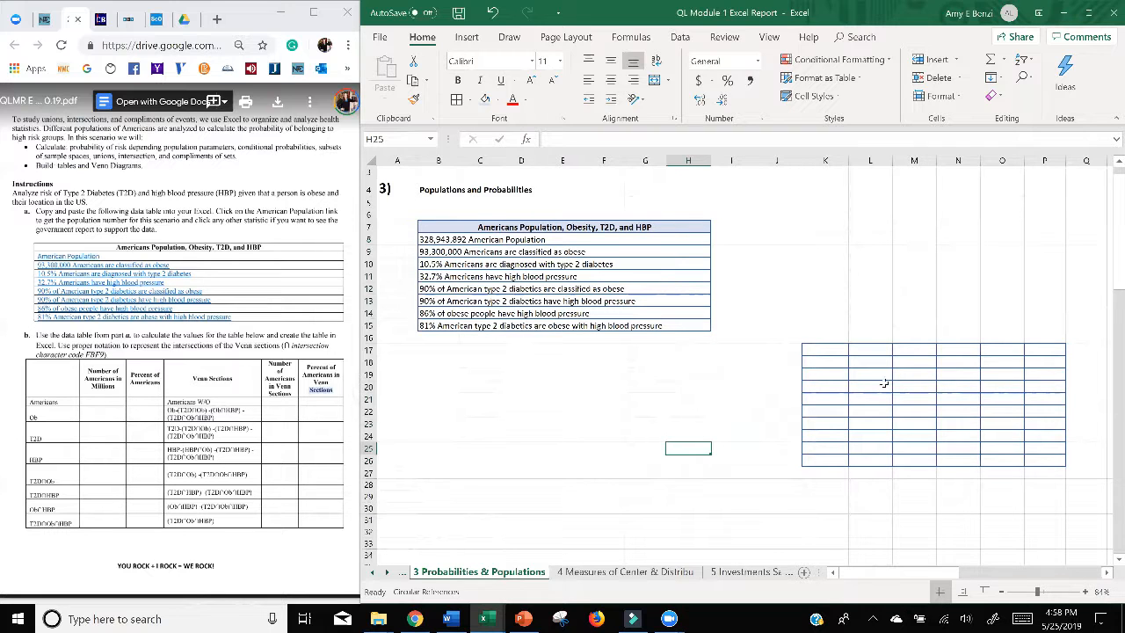
scroll(843, 366, right, 5)
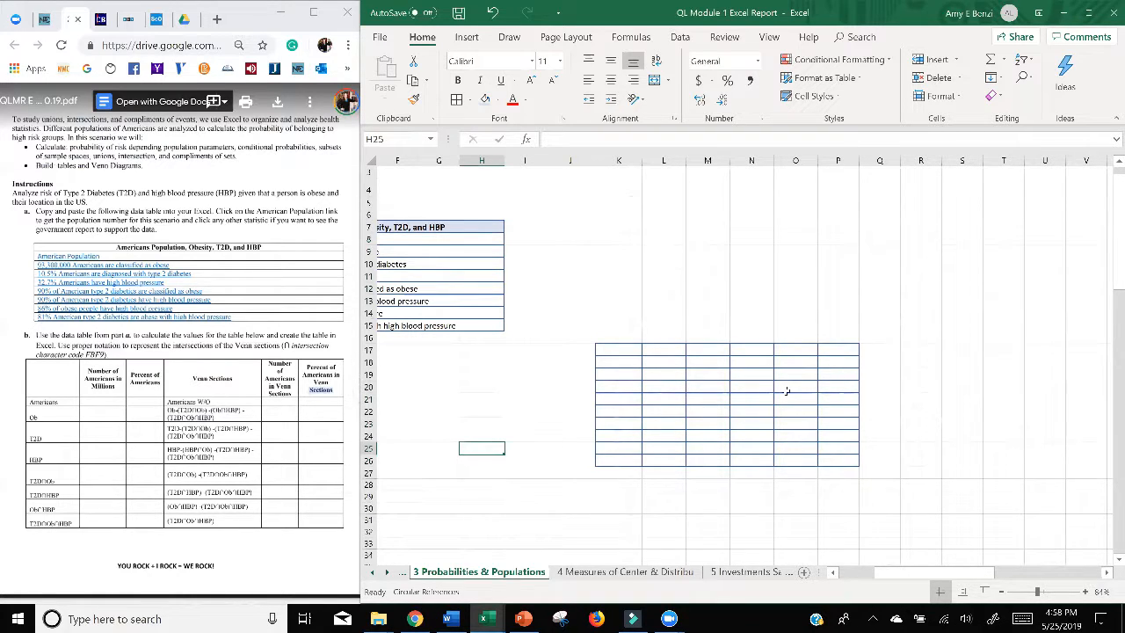
drag(615, 350, 830, 464)
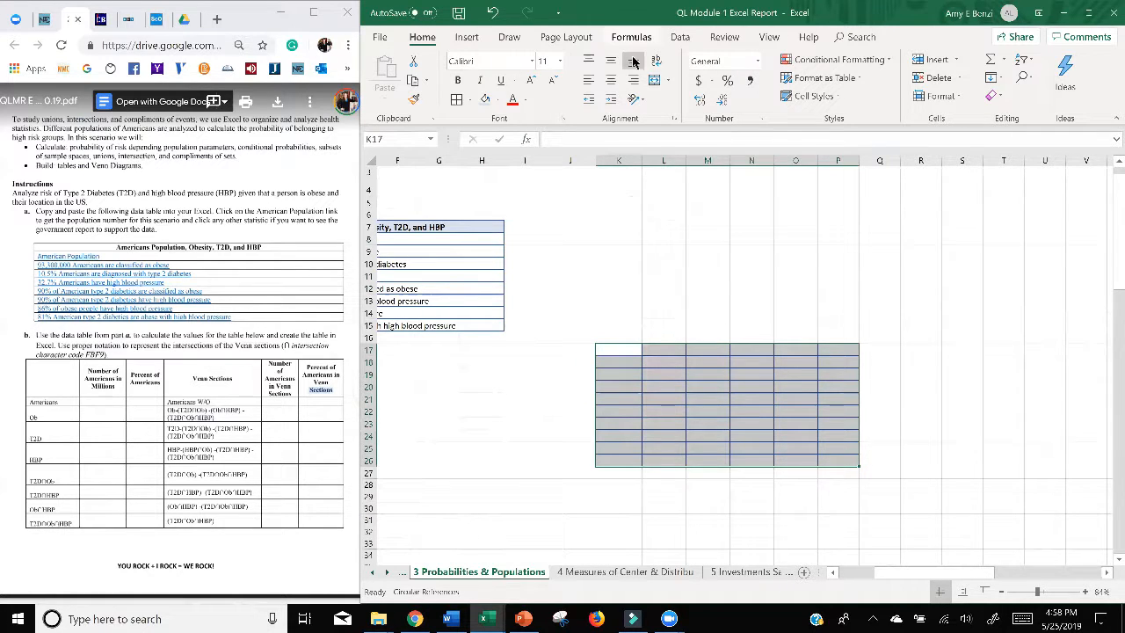
right_click(651, 392)
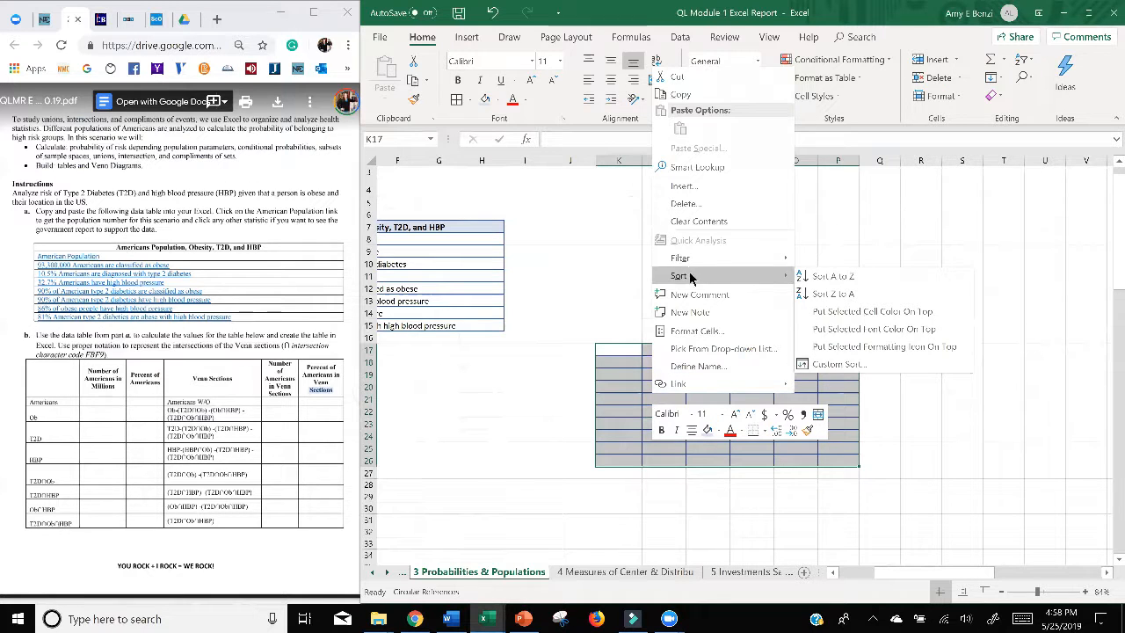
click(696, 331)
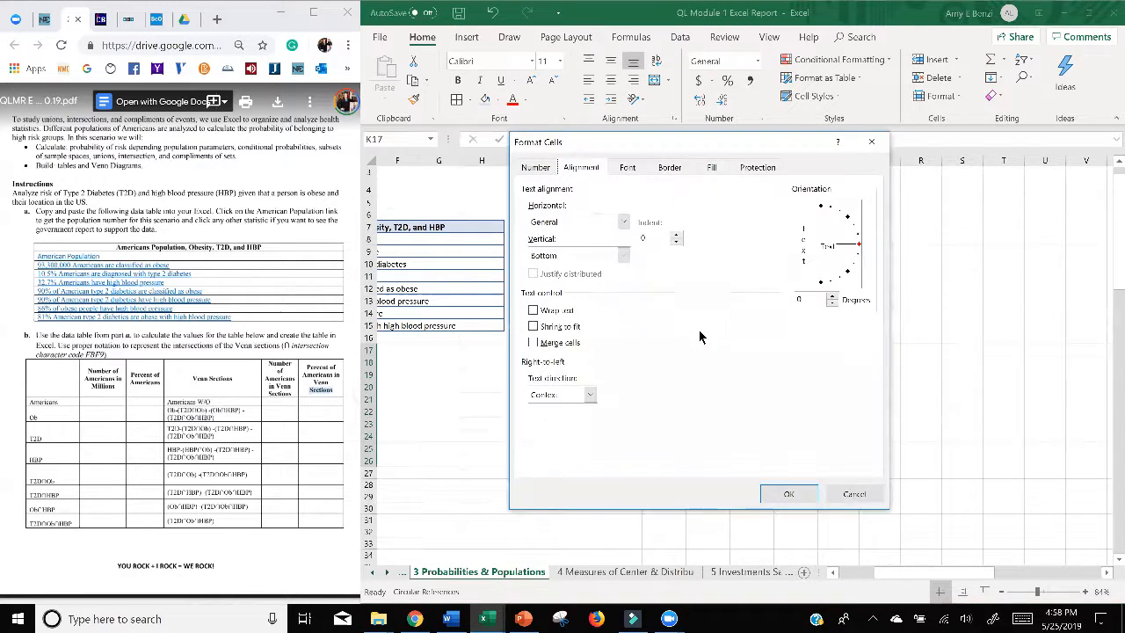
click(532, 311)
click(789, 494)
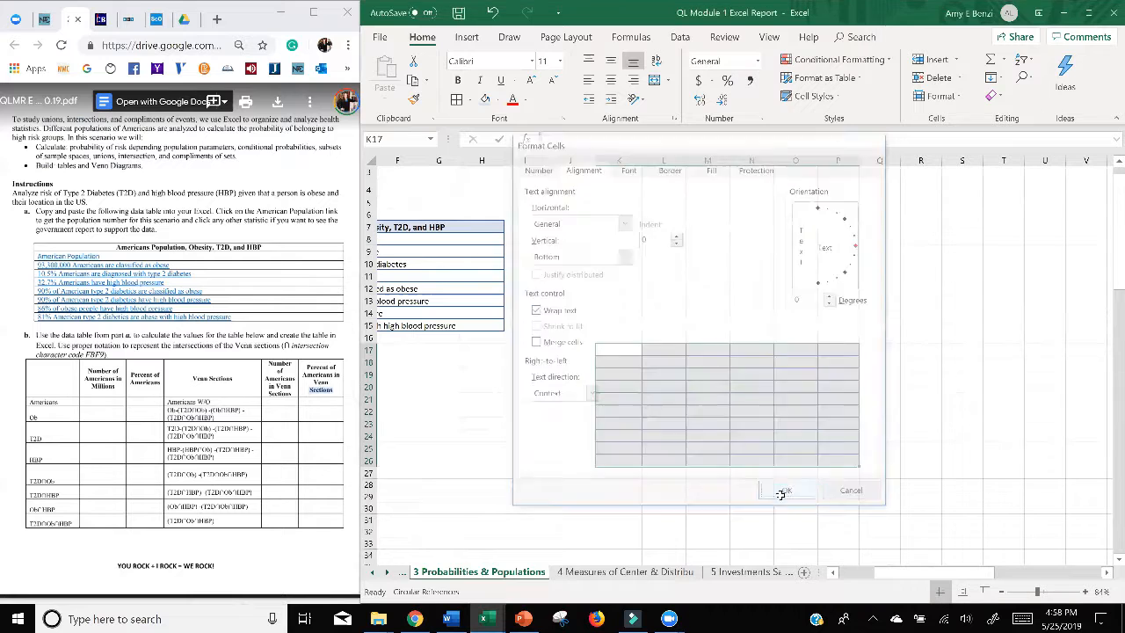
click(553, 398)
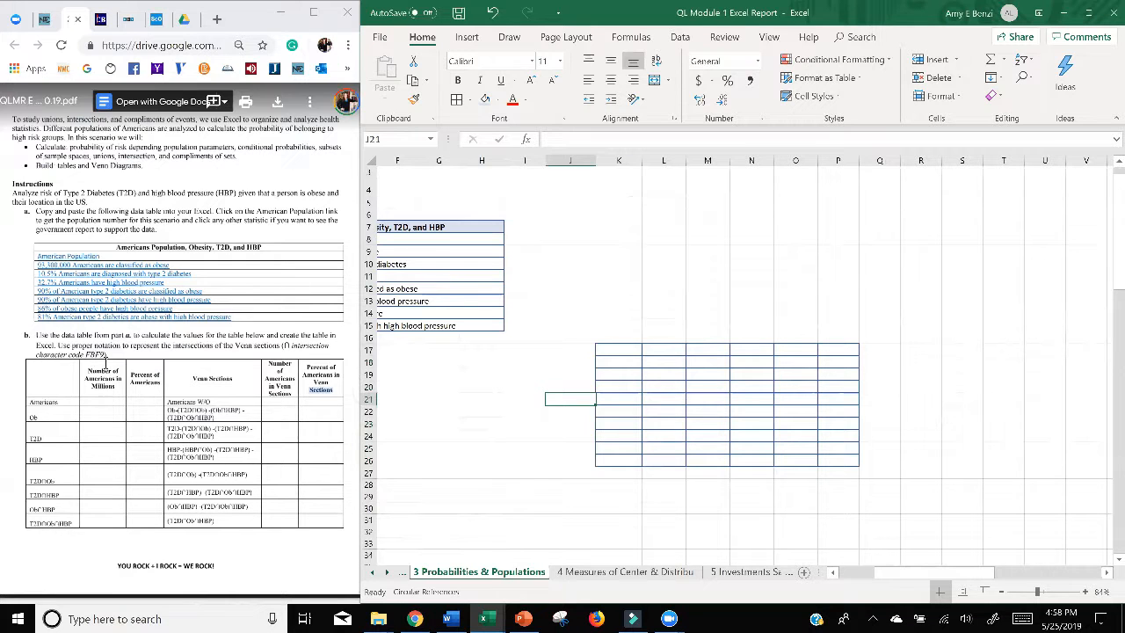
Step: Copy the heading "Number of Americans in Millions" from the assignment's part b table into L17
click(109, 387)
drag(115, 386, 87, 369)
key(ctrl+c)
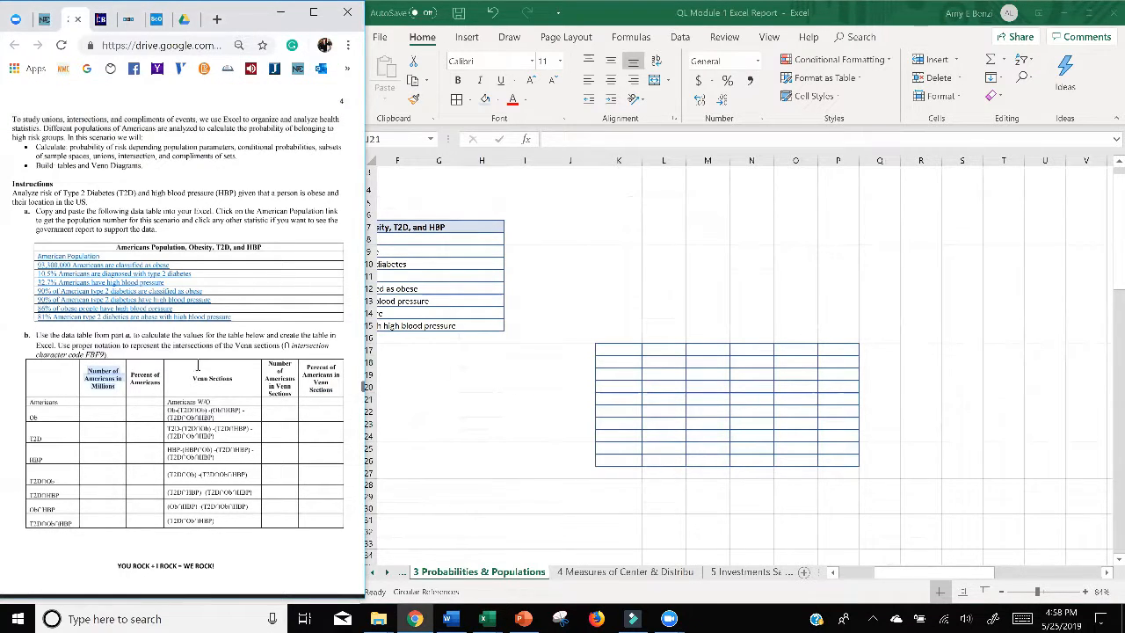
click(659, 352)
key(ctrl+v)
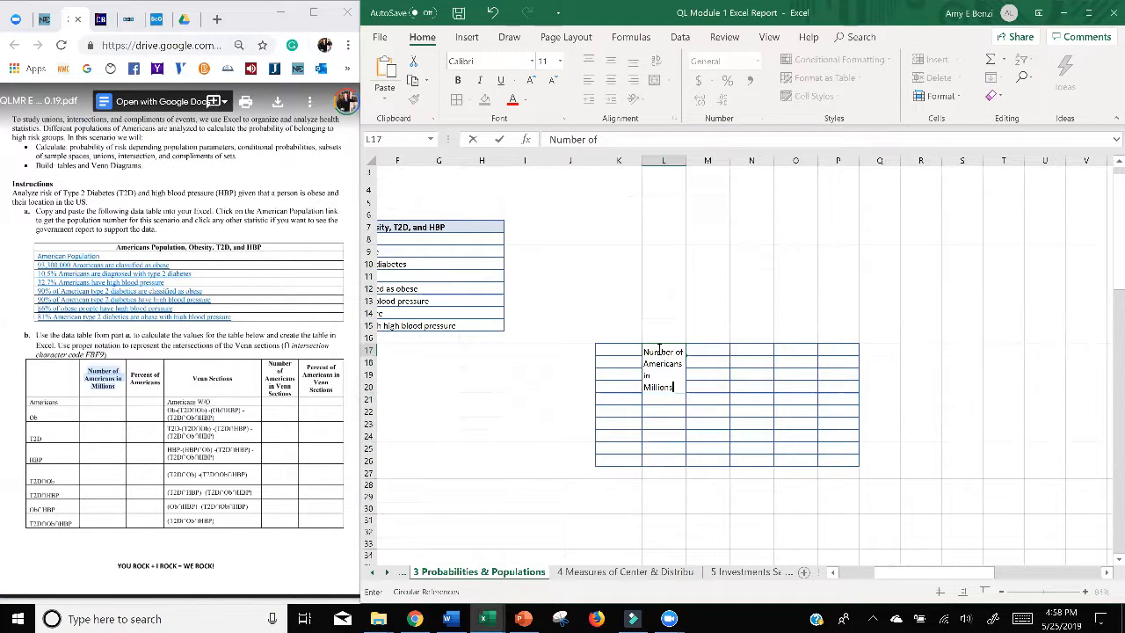
key(Return)
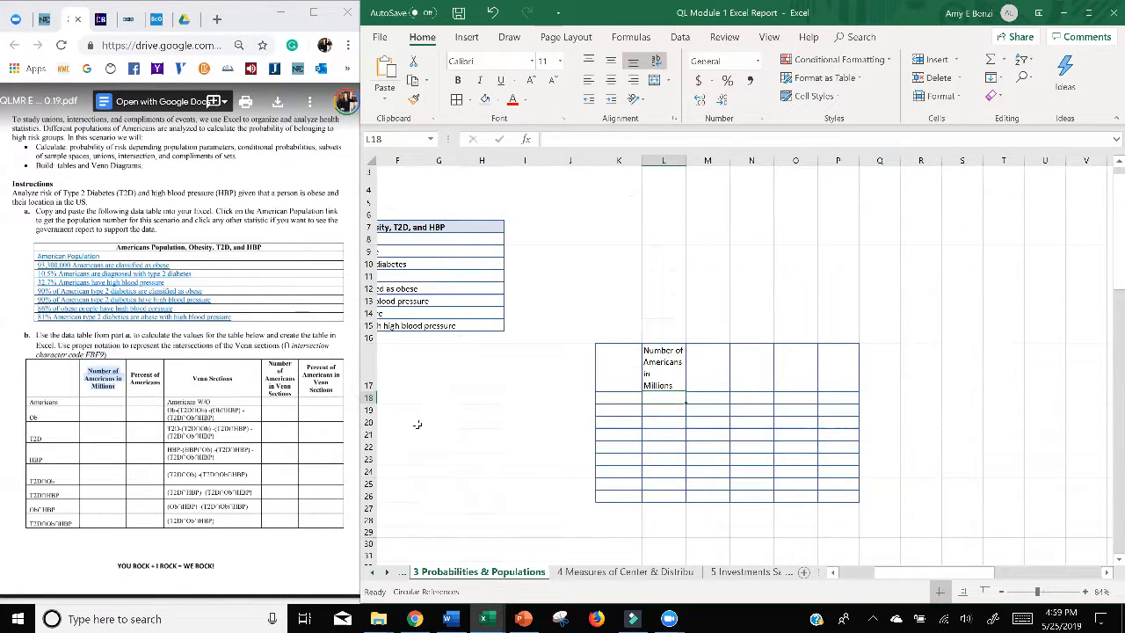
click(474, 238)
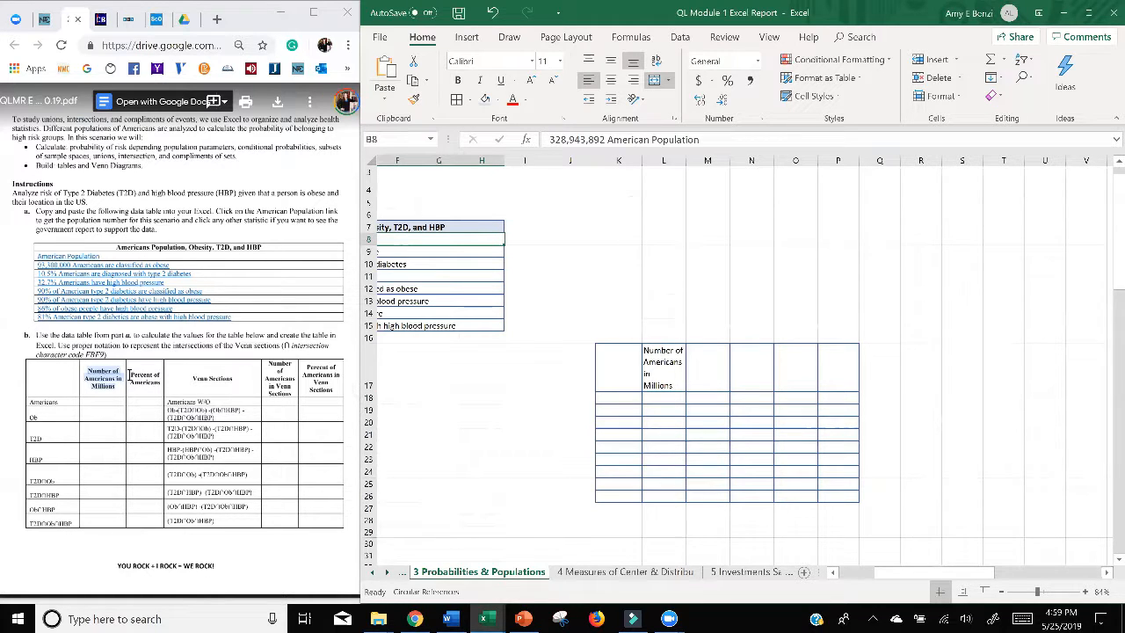
Step: Copy the heading "Percent of Americans" from the assignment into M17, keeping the whole text in that single cell
drag(131, 375, 162, 384)
key(ctrl+c)
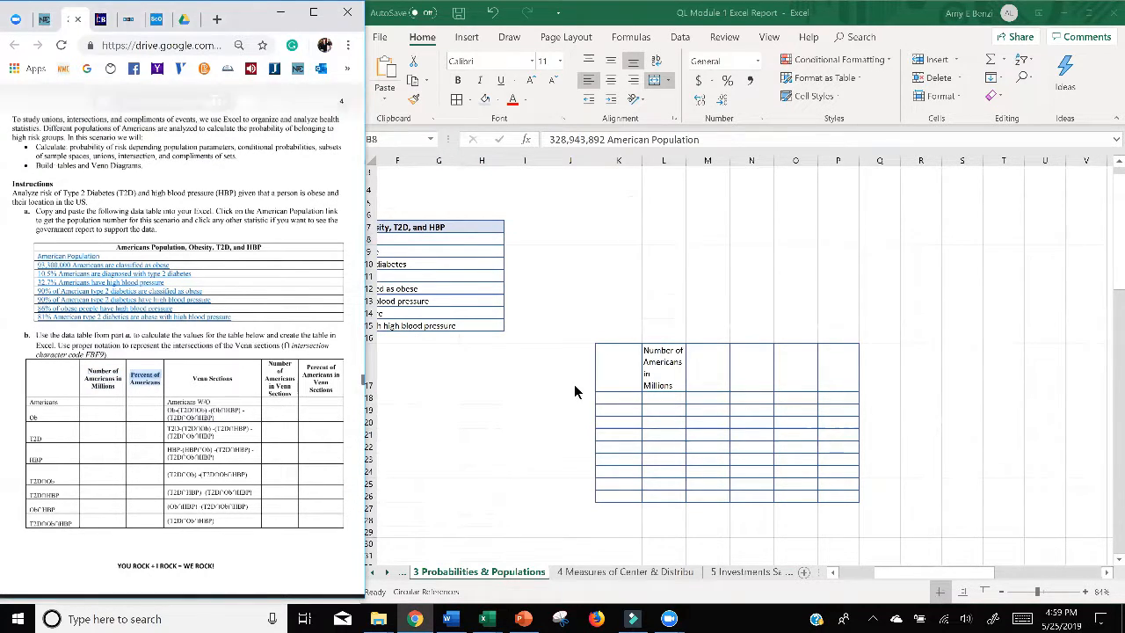
click(717, 371)
key(ctrl+v)
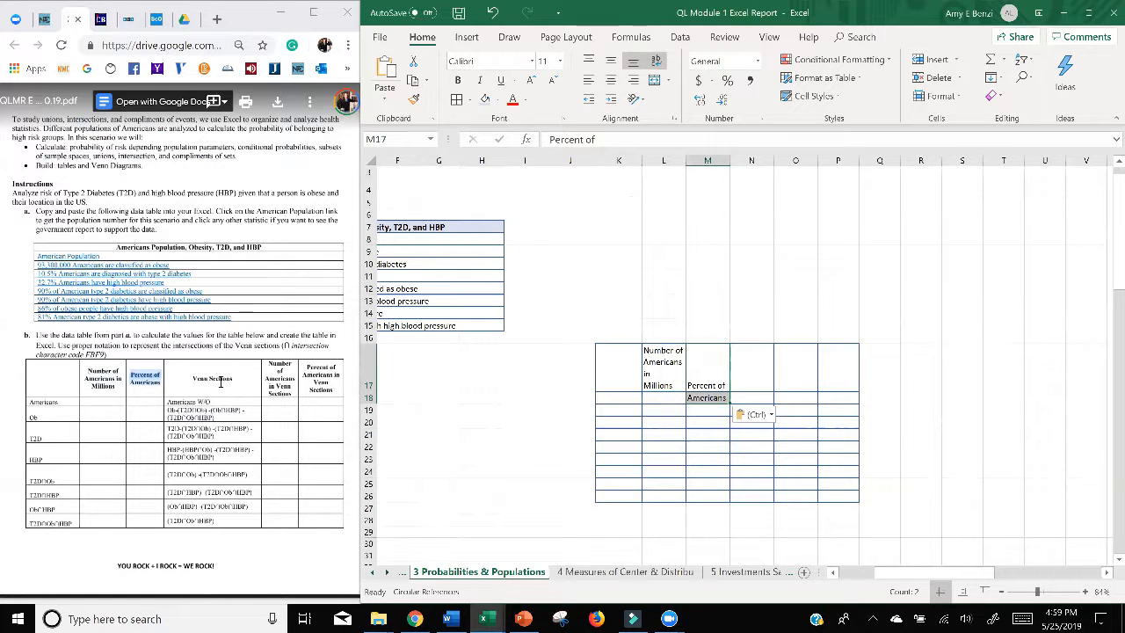
drag(191, 378, 234, 380)
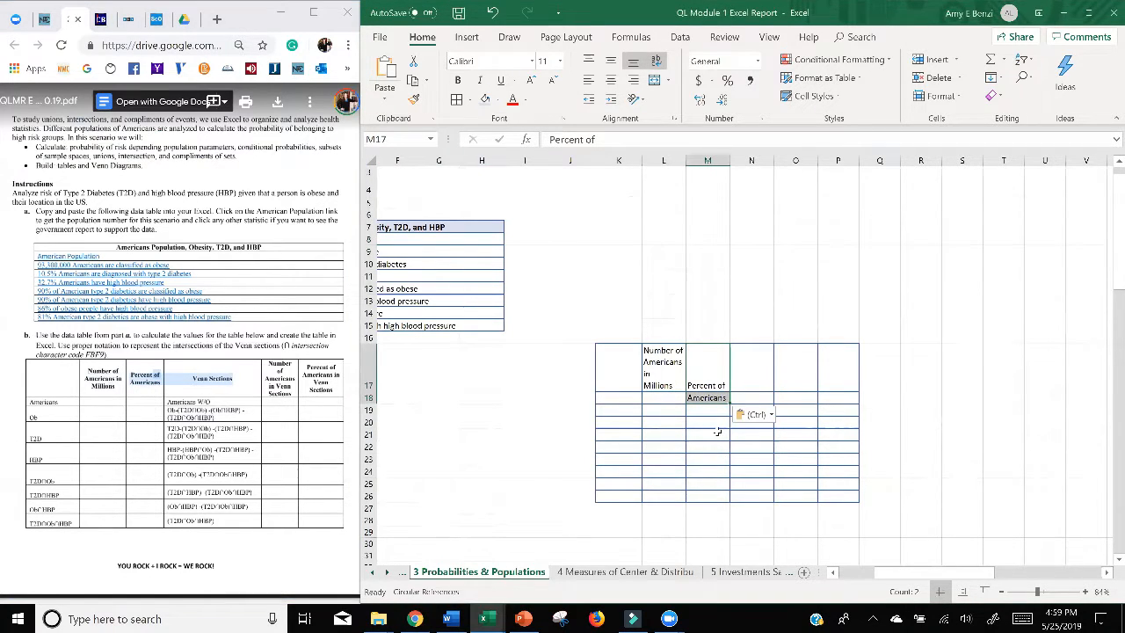
click(711, 471)
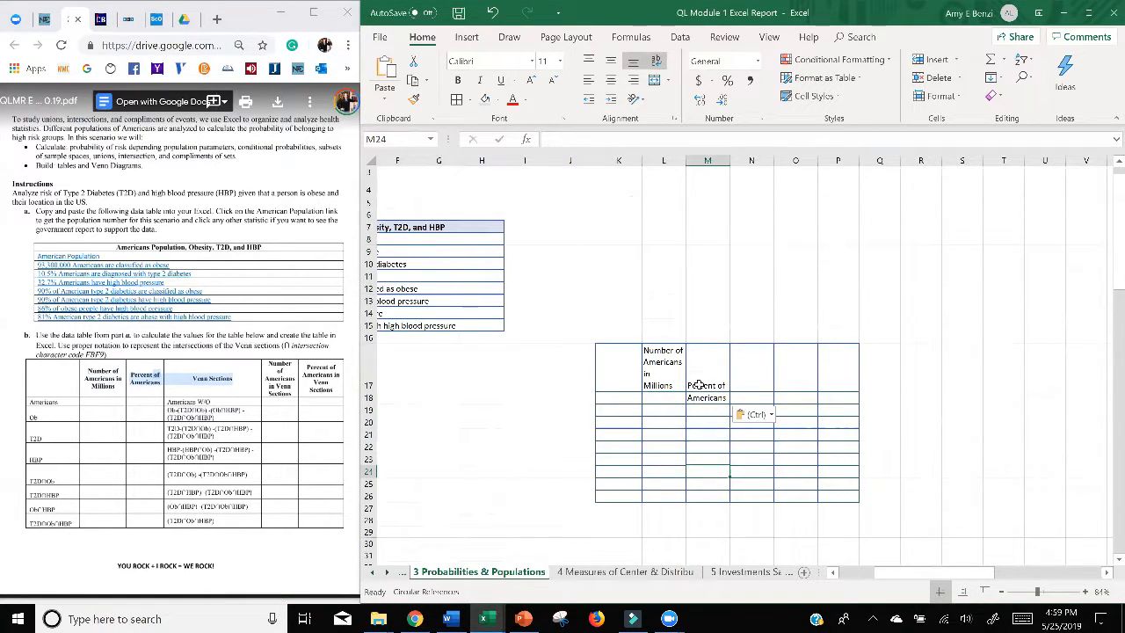
click(492, 13)
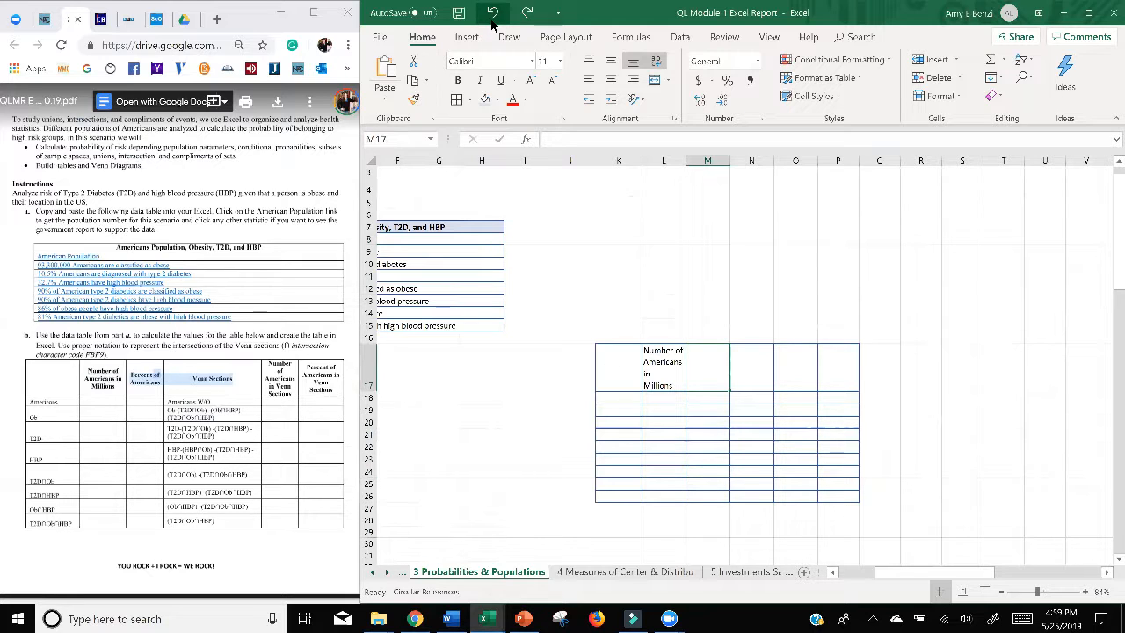
double_click(710, 359)
key(ctrl+v)
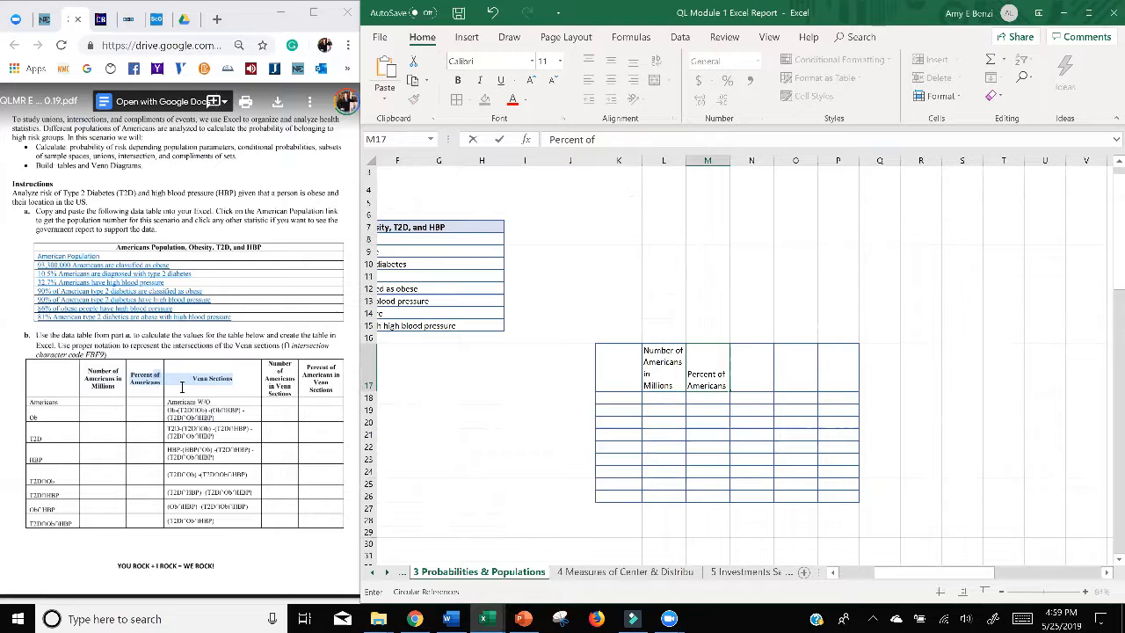
Step: Copy the heading "Venn Sections" from the assignment's part b table into N17
click(183, 385)
drag(193, 378, 243, 382)
key(ctrl+c)
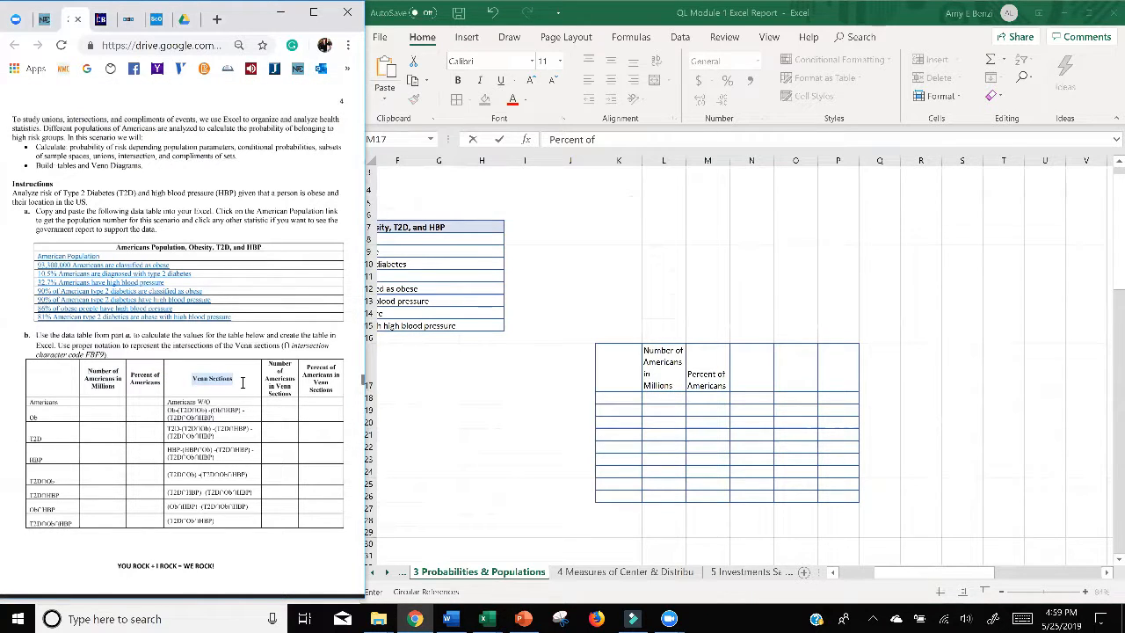
click(754, 374)
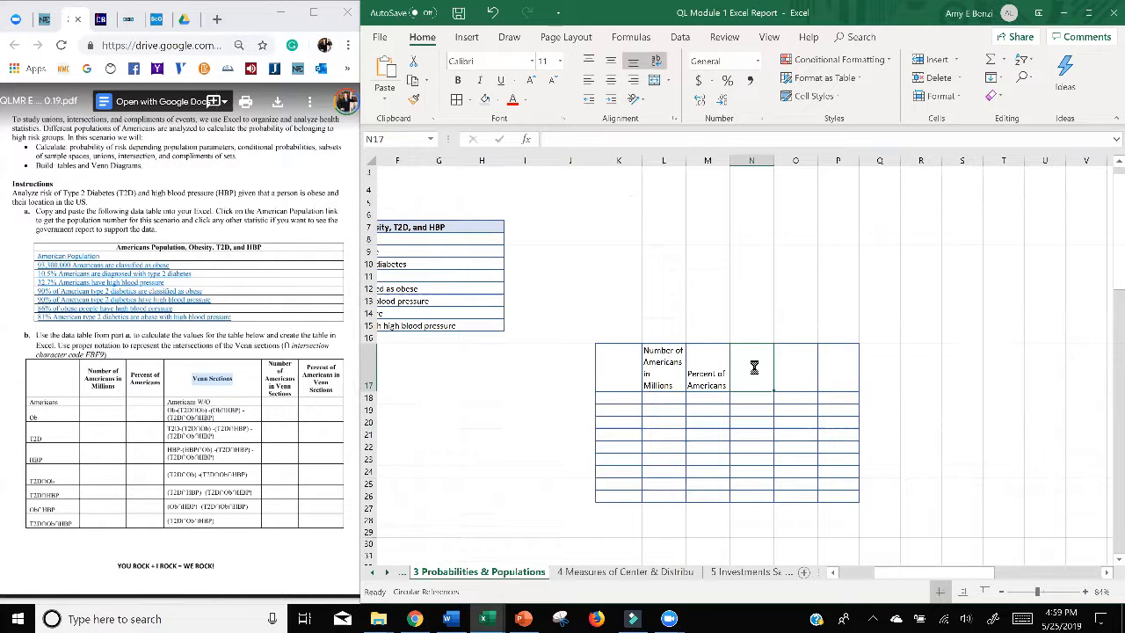
key(ctrl+v)
Step: Copy the heading "Number of Americans in Venn Sections" from the assignment into the single cell O17
drag(295, 375, 268, 363)
key(ctrl+c)
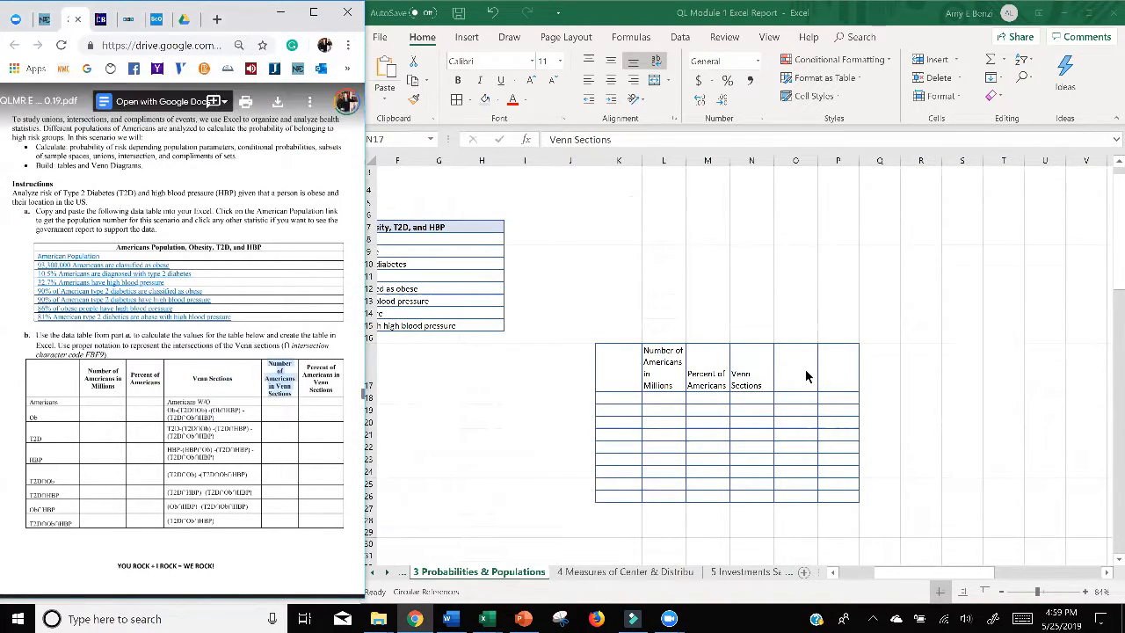
double_click(805, 369)
key(ctrl+v)
click(649, 484)
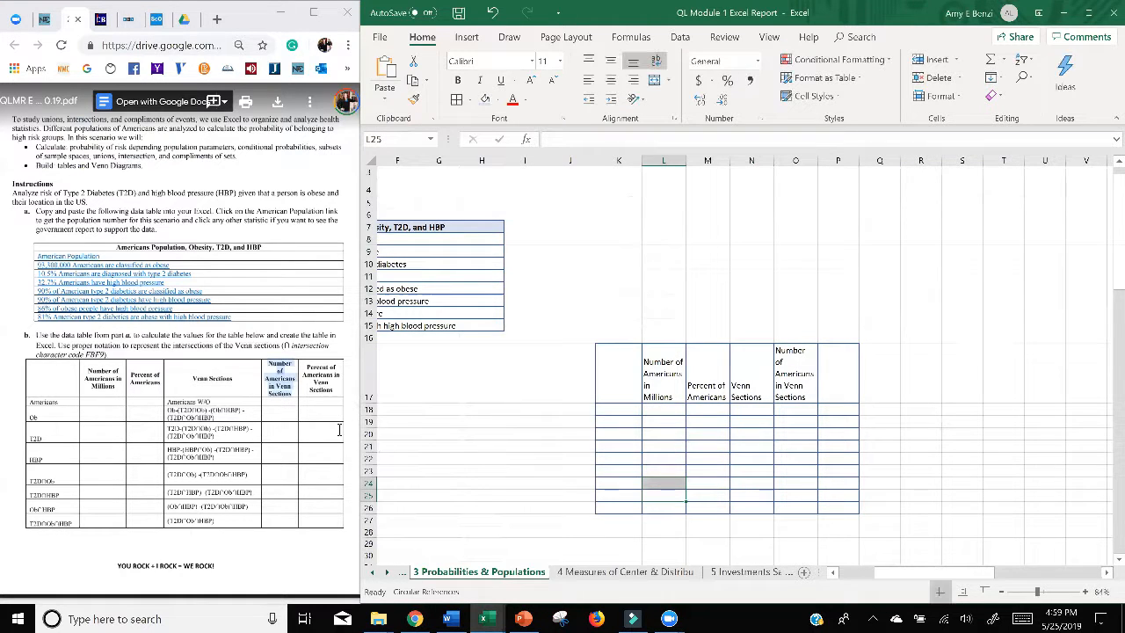
Step: Copy the heading "Percent of Americans in Venn Sections" from the assignment into P17, keeping all of it in one cell
click(334, 392)
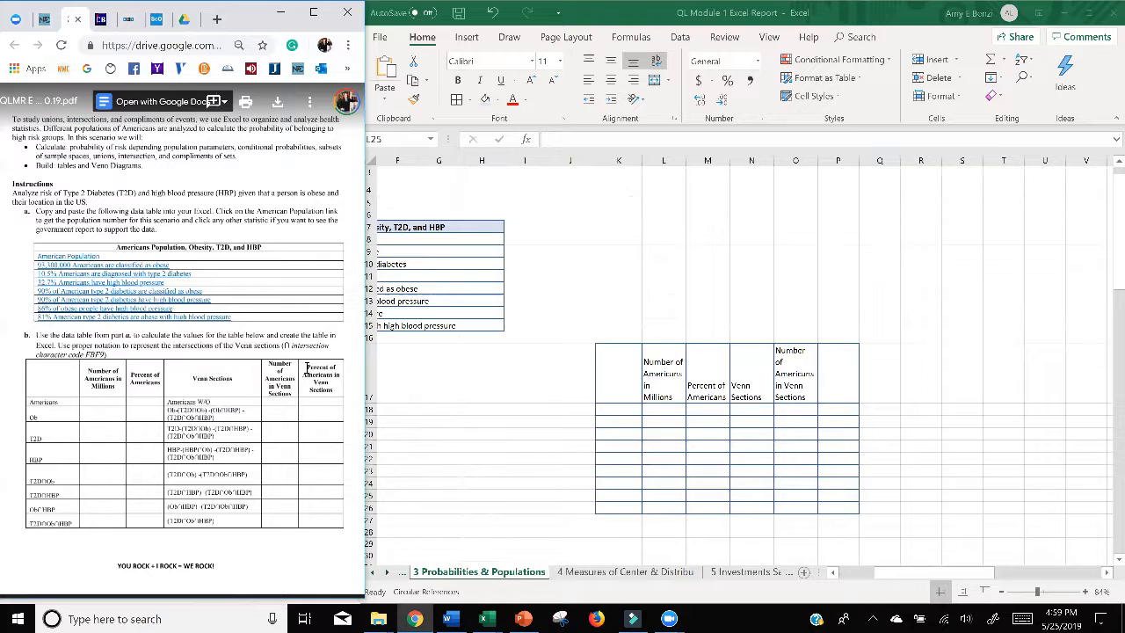
drag(306, 368, 333, 392)
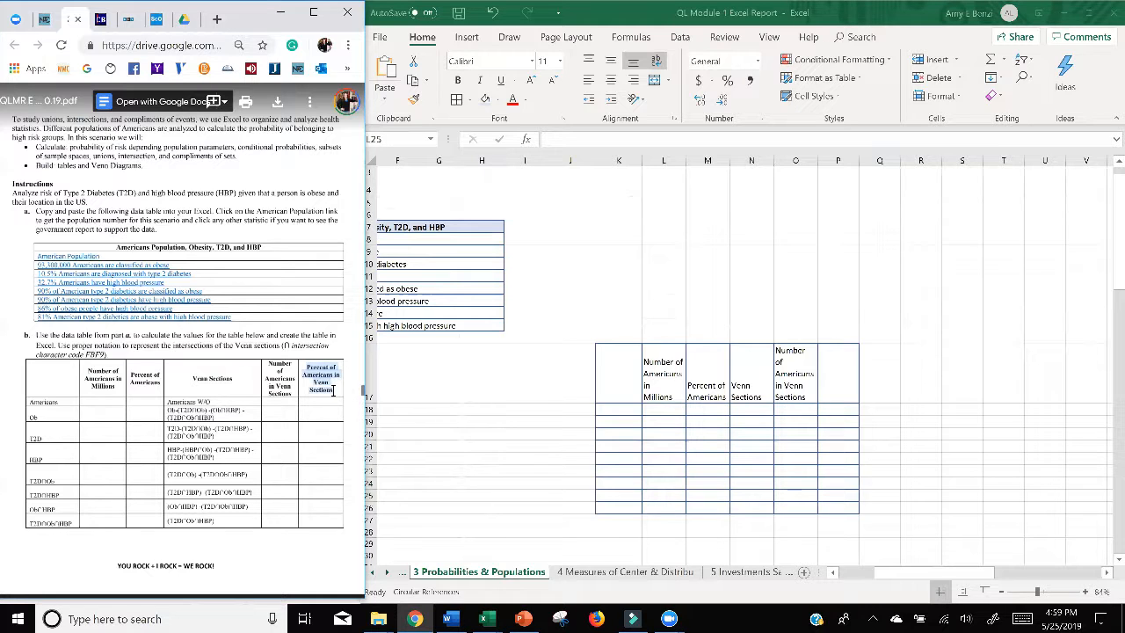
click(835, 369)
key(ctrl+v)
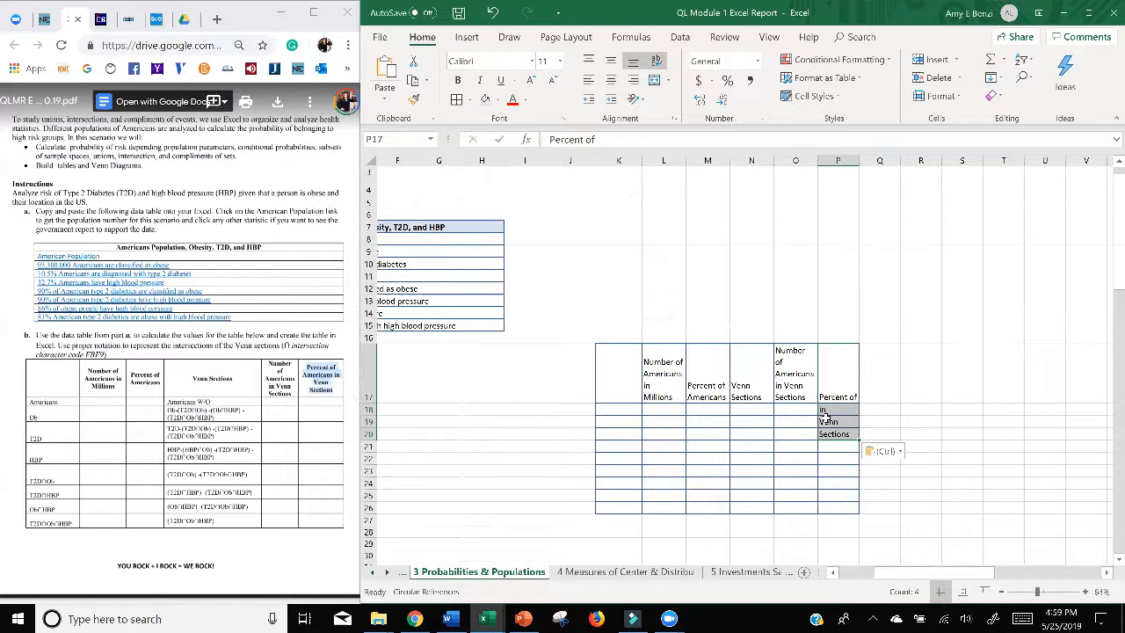
click(492, 13)
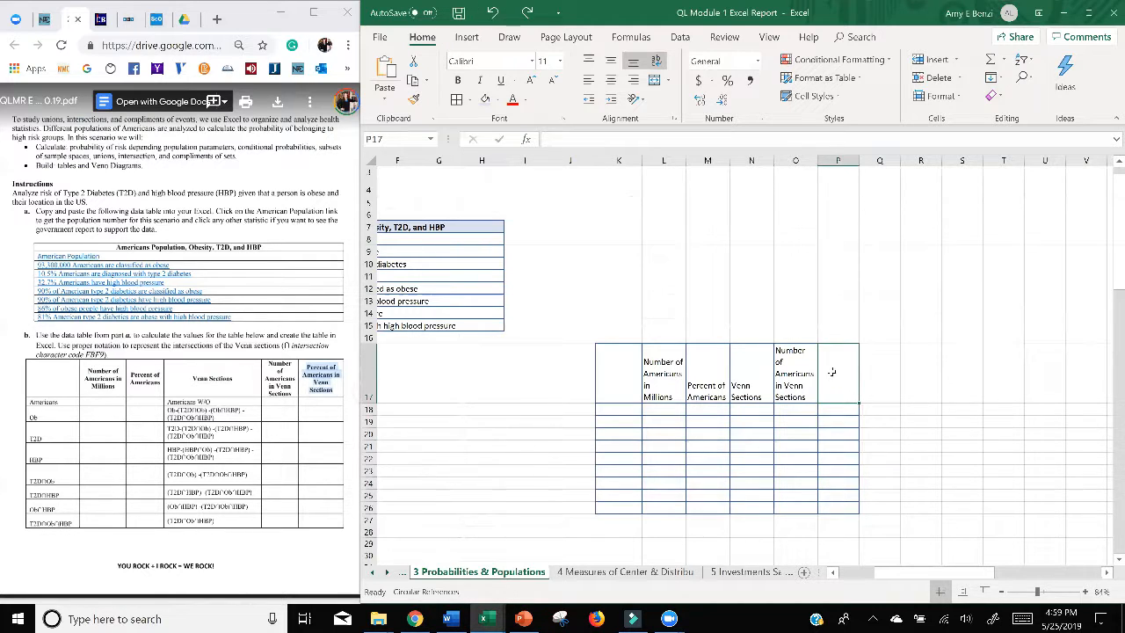
key(ctrl+v)
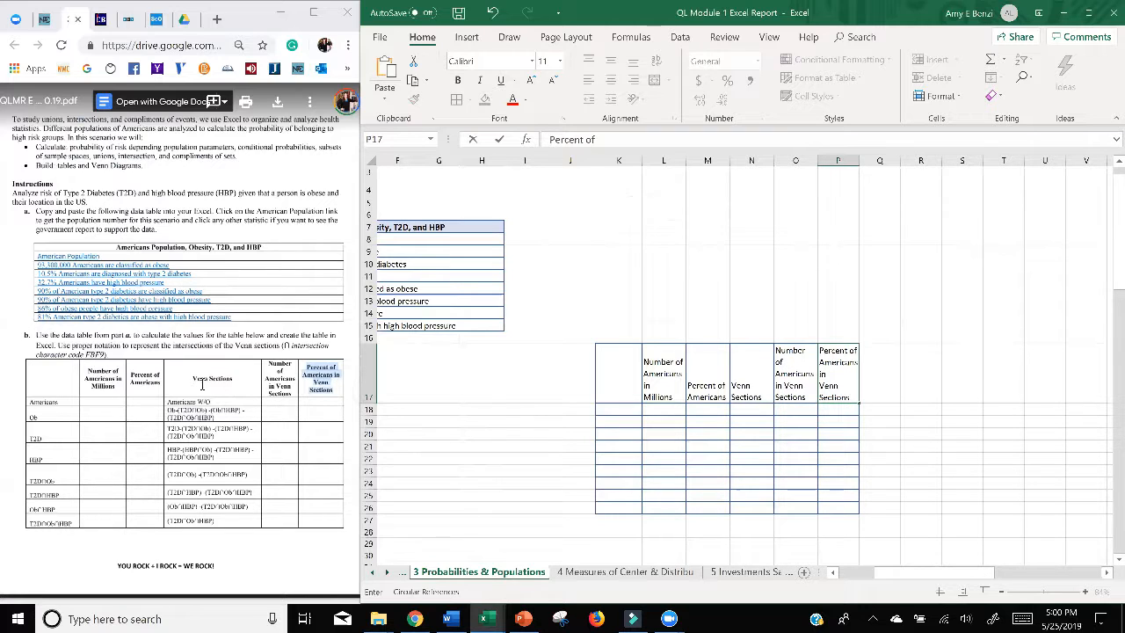
Step: Widen the Venn Sections column and middle-align the header row K17:P17 vertically
click(764, 368)
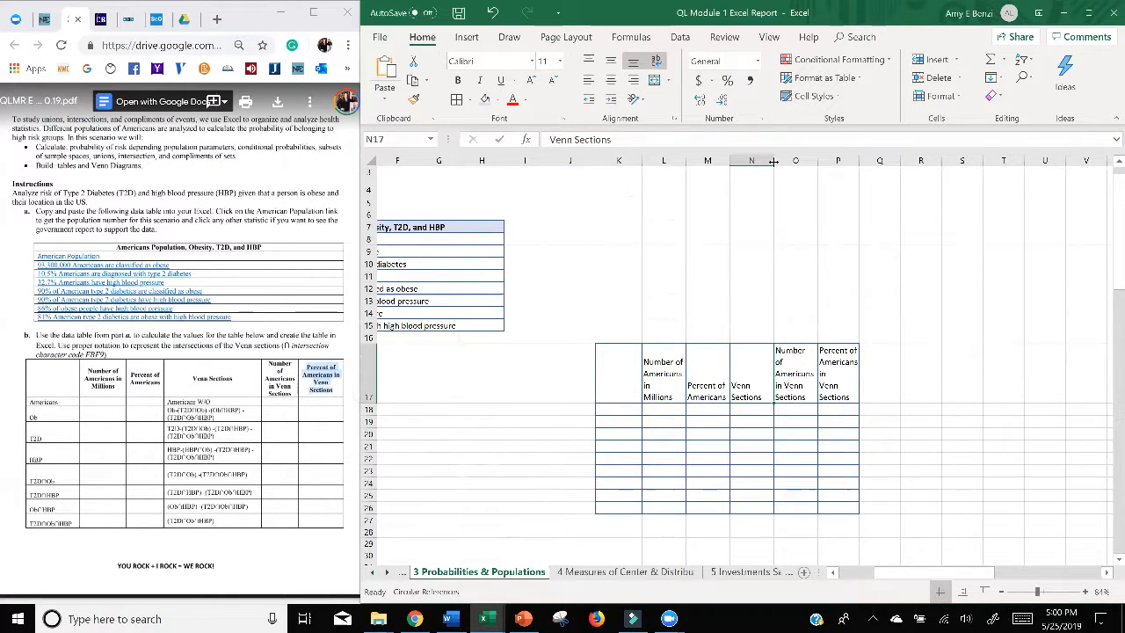
drag(774, 161, 807, 161)
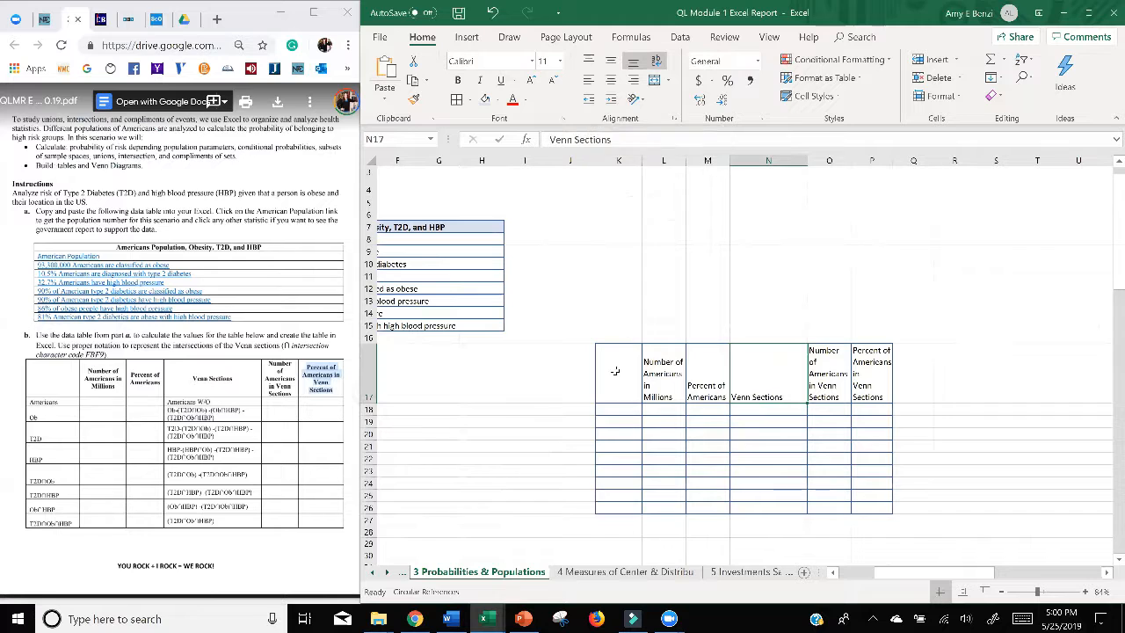
drag(619, 374, 870, 374)
click(589, 62)
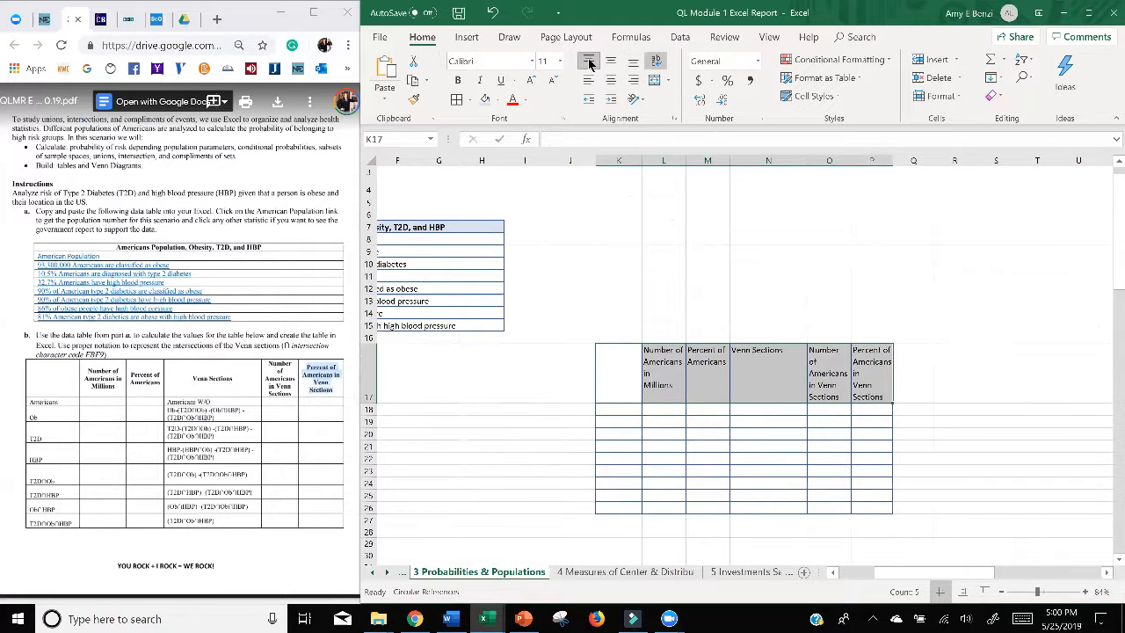
click(611, 61)
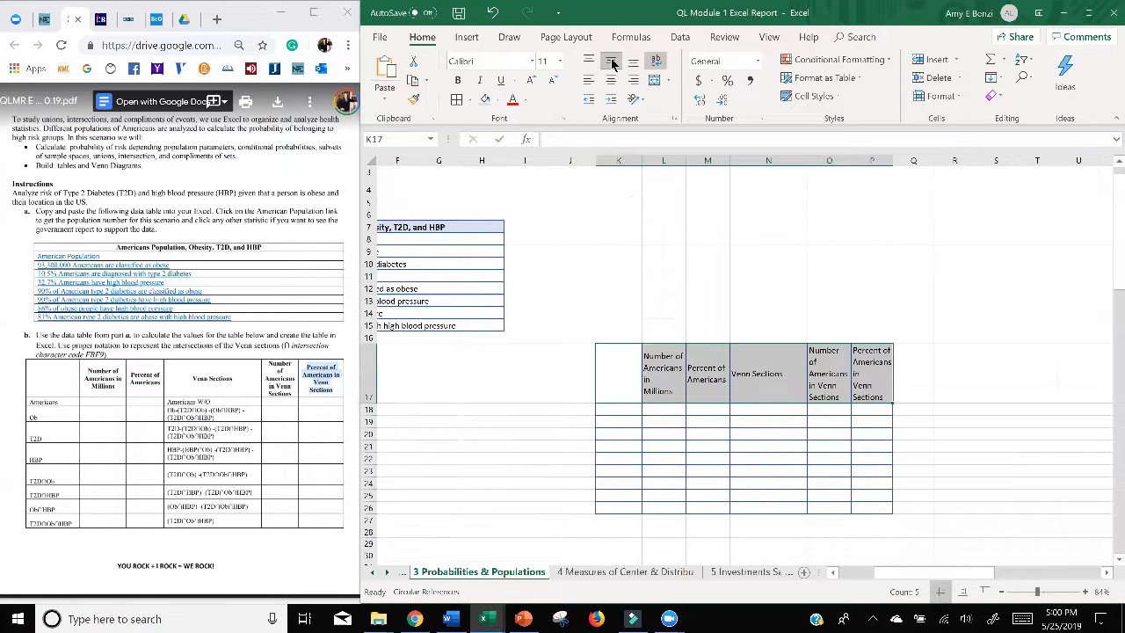
Step: Make the header row K17:P17 bold with a light blue fill and centre its text horizontally
click(458, 80)
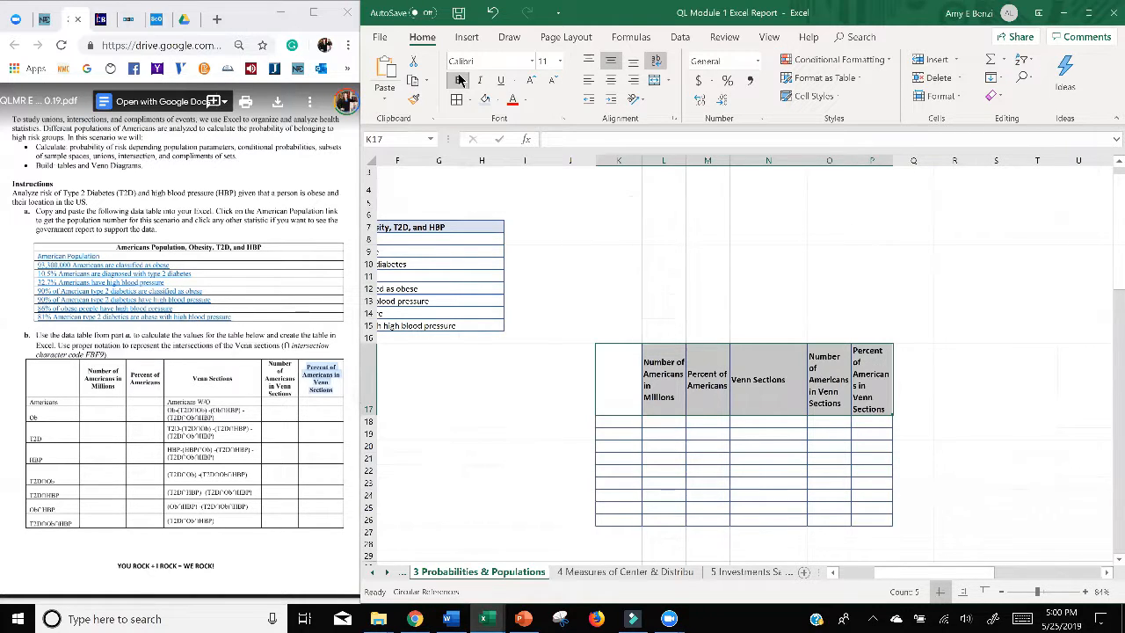
click(484, 100)
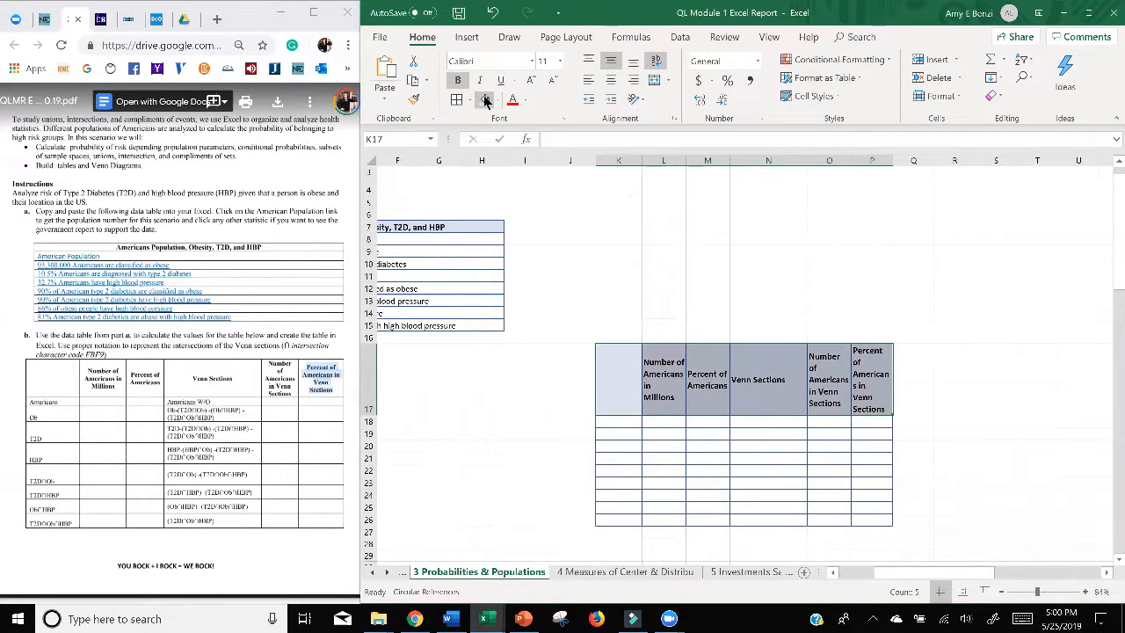
click(589, 81)
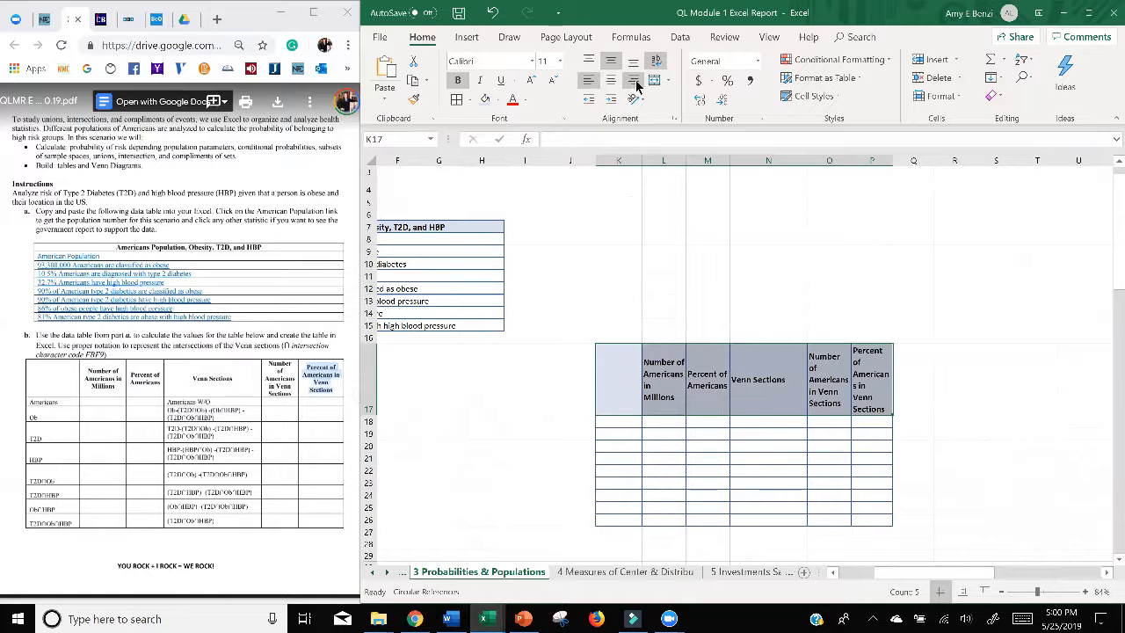
click(633, 81)
click(612, 85)
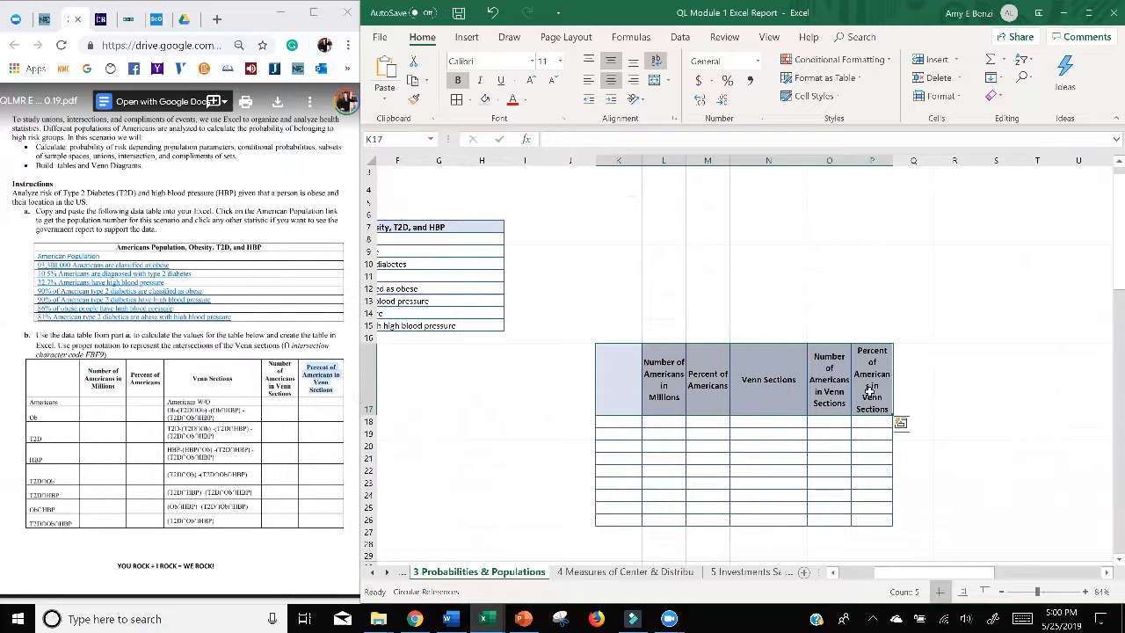
click(900, 308)
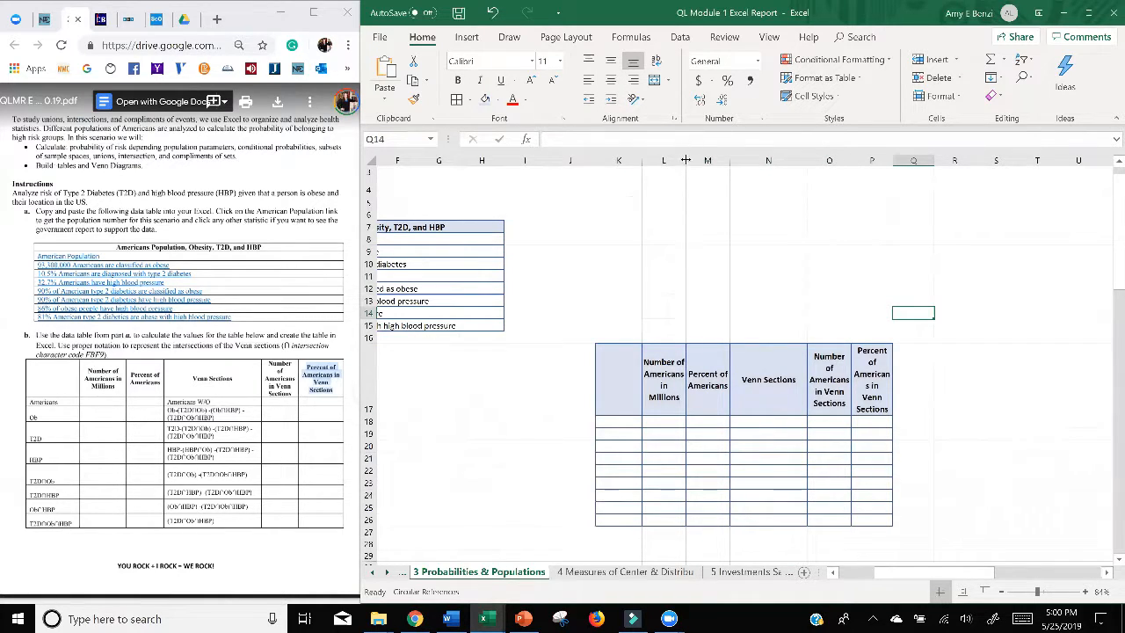
Step: Adjust the widths of columns L, O and P so heading words stay whole, and remove the line break between "of" and "Americans" in O17
drag(686, 160, 695, 160)
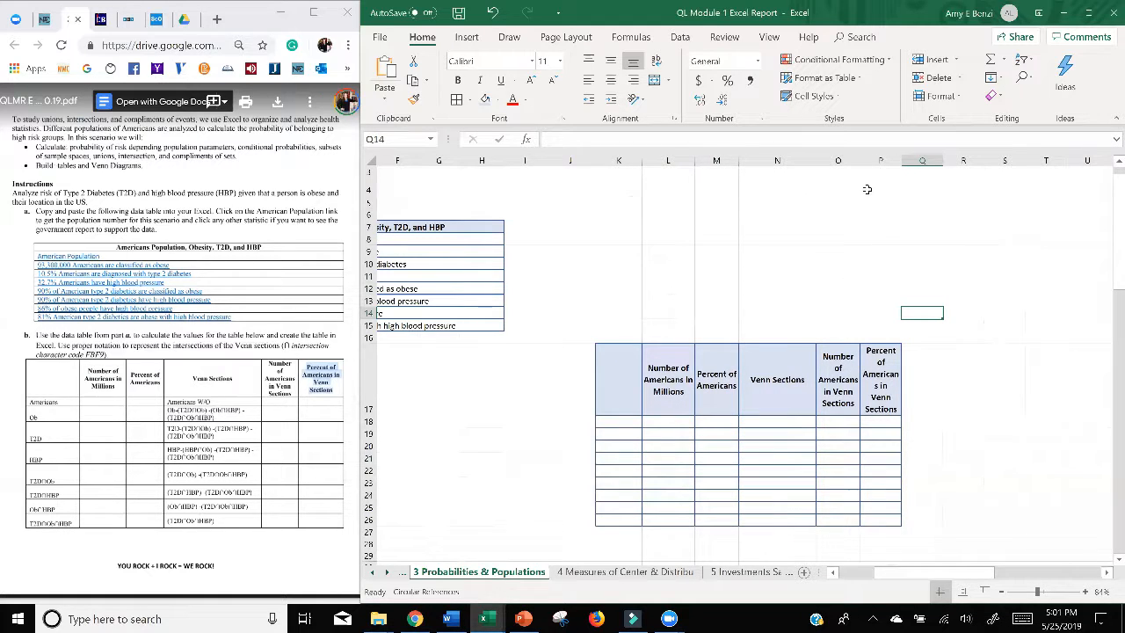
drag(859, 160, 894, 161)
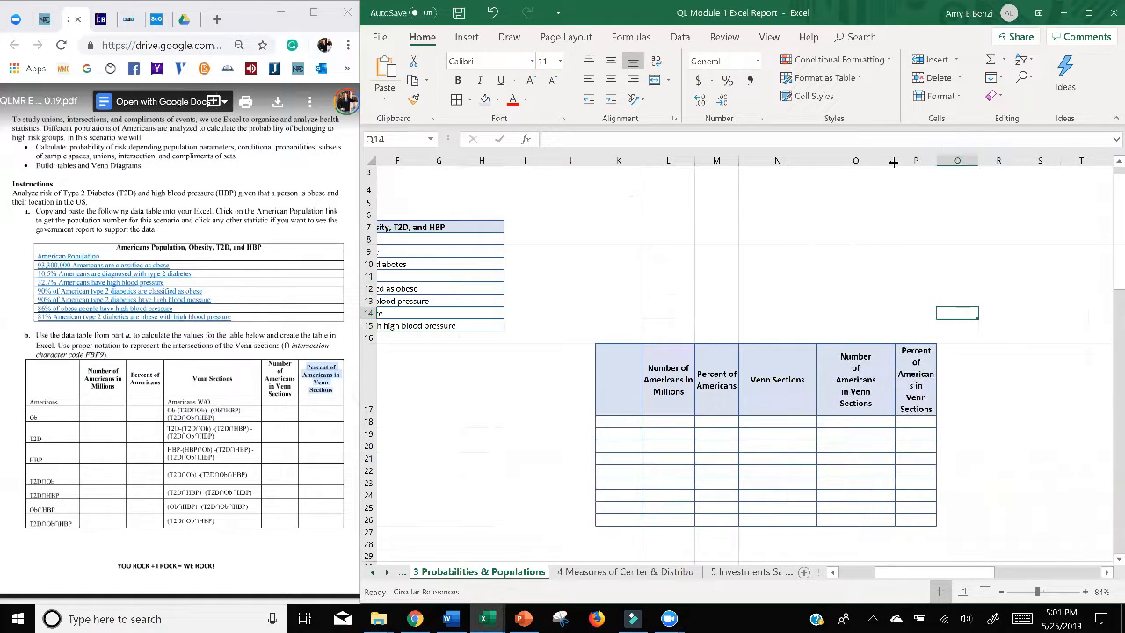
double_click(833, 382)
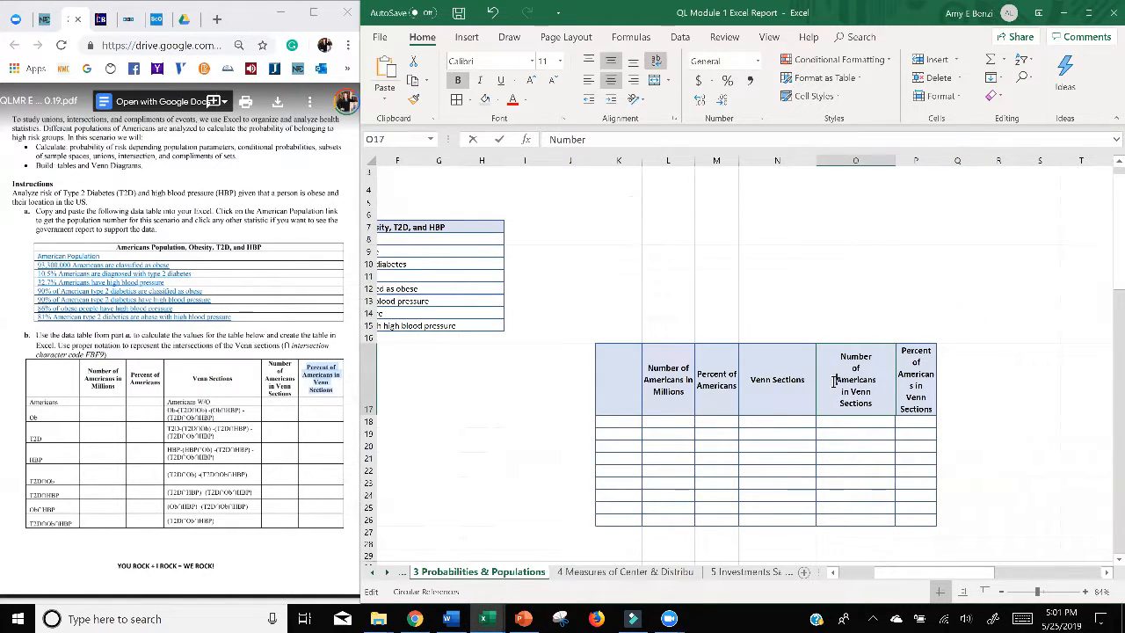
key(BackSpace)
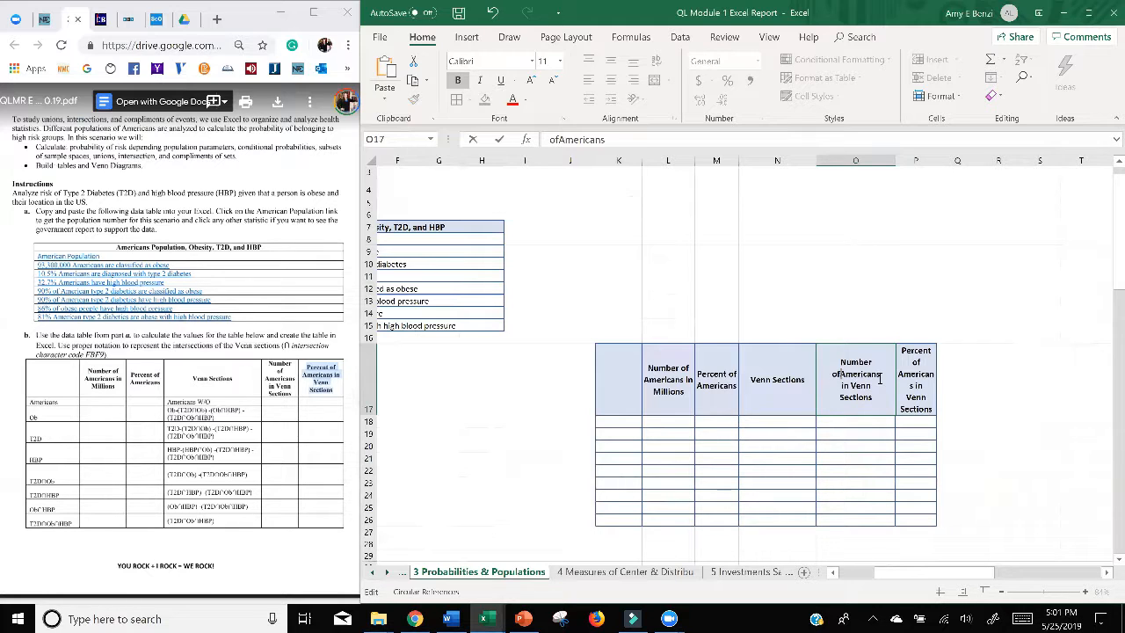
click(880, 159)
drag(895, 162, 879, 165)
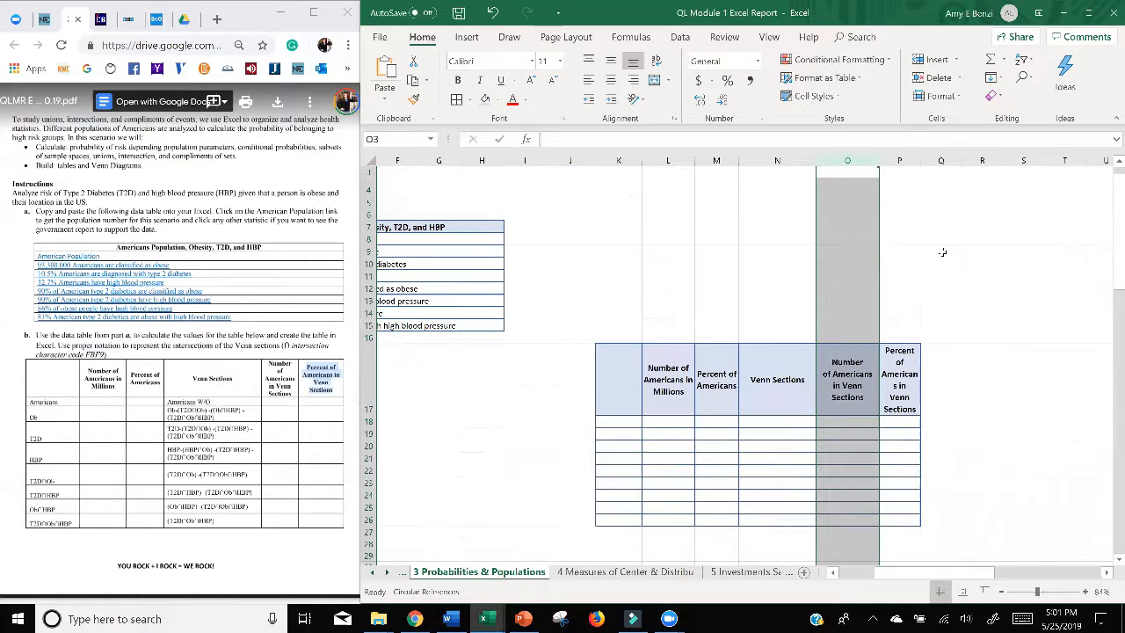
click(895, 393)
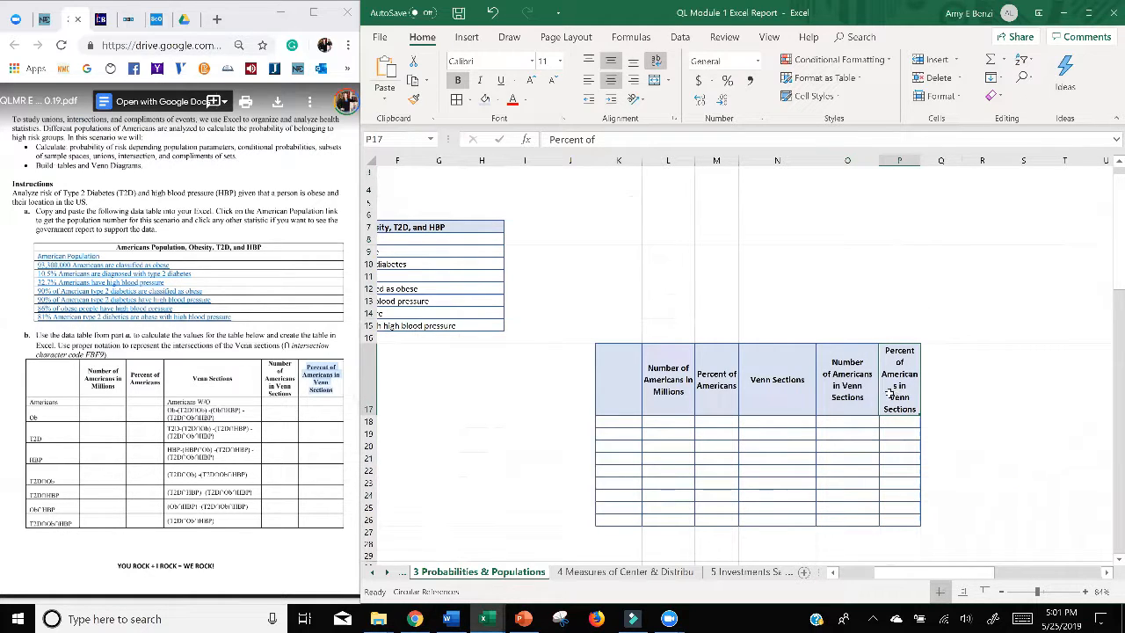
drag(920, 160, 938, 161)
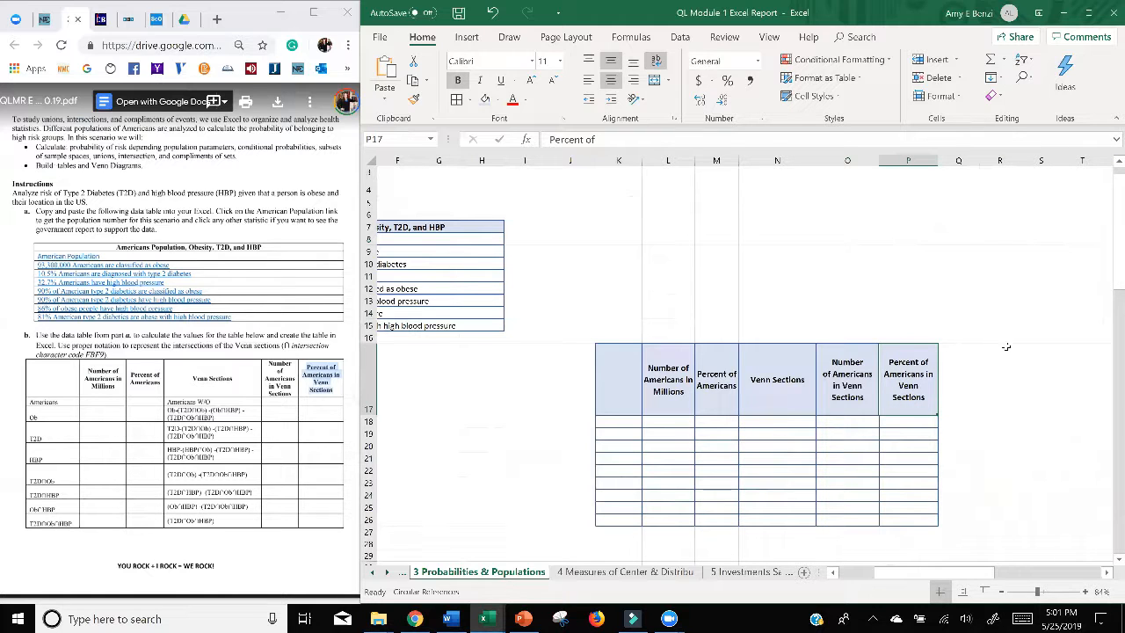
Step: Copy the row label "Americans" from the assignment's part b table into K18
scroll(1006, 347, down, 2)
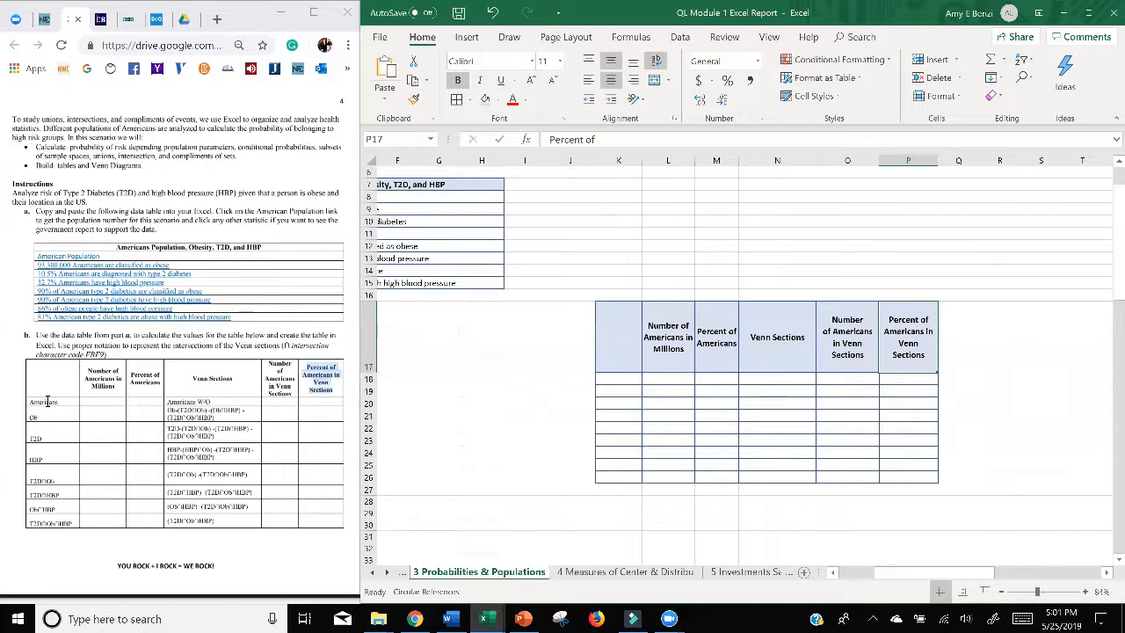
double_click(47, 401)
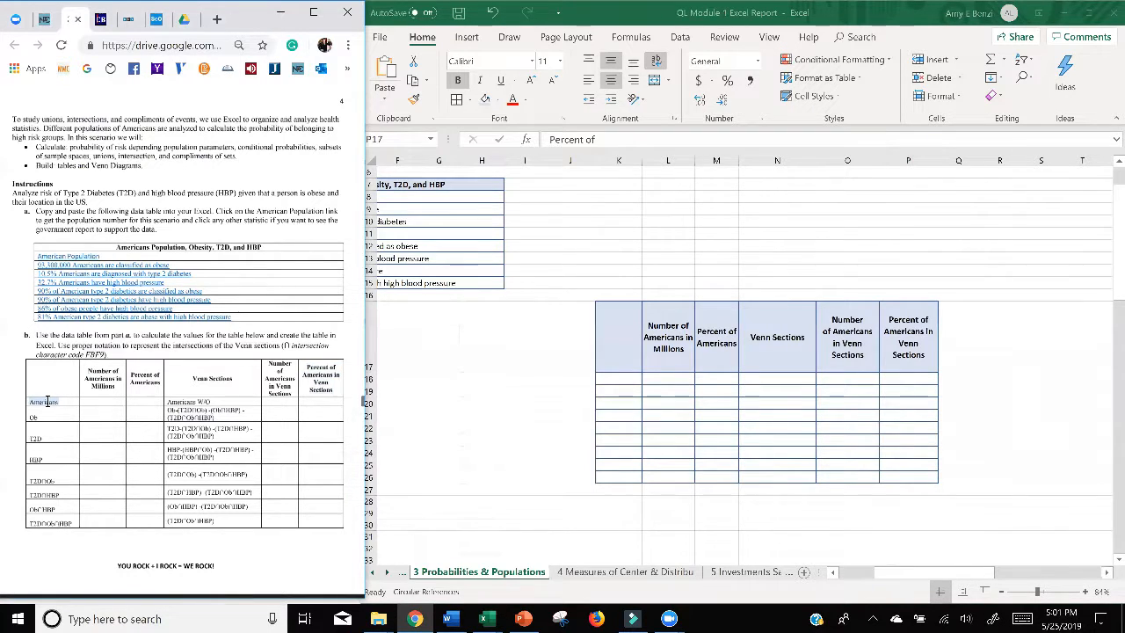
key(ctrl+c)
click(618, 378)
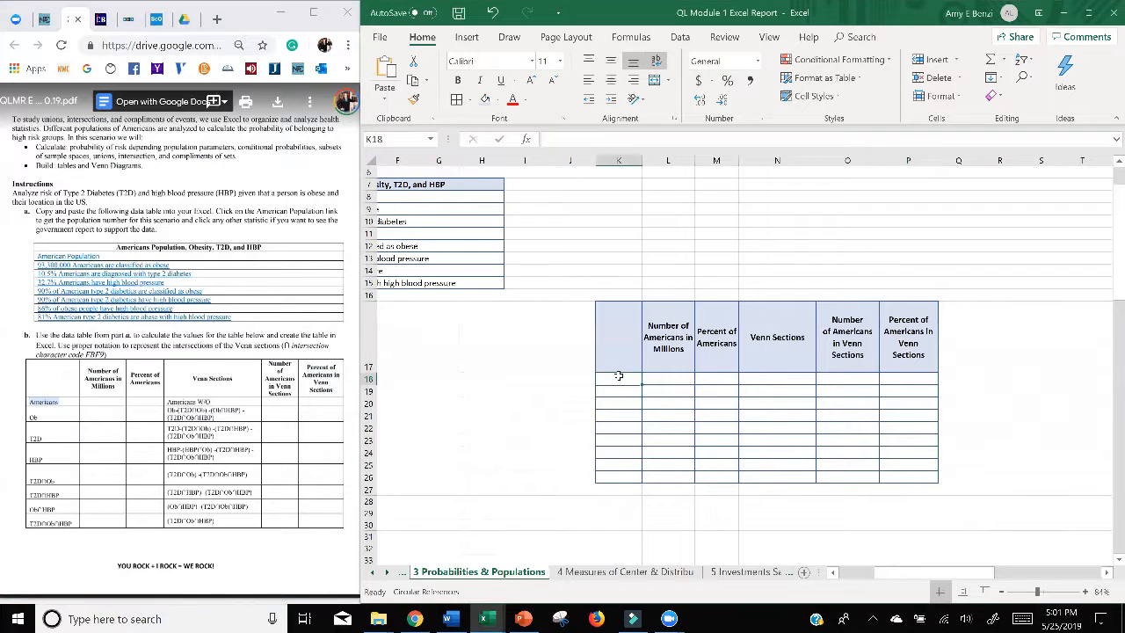
key(ctrl+v)
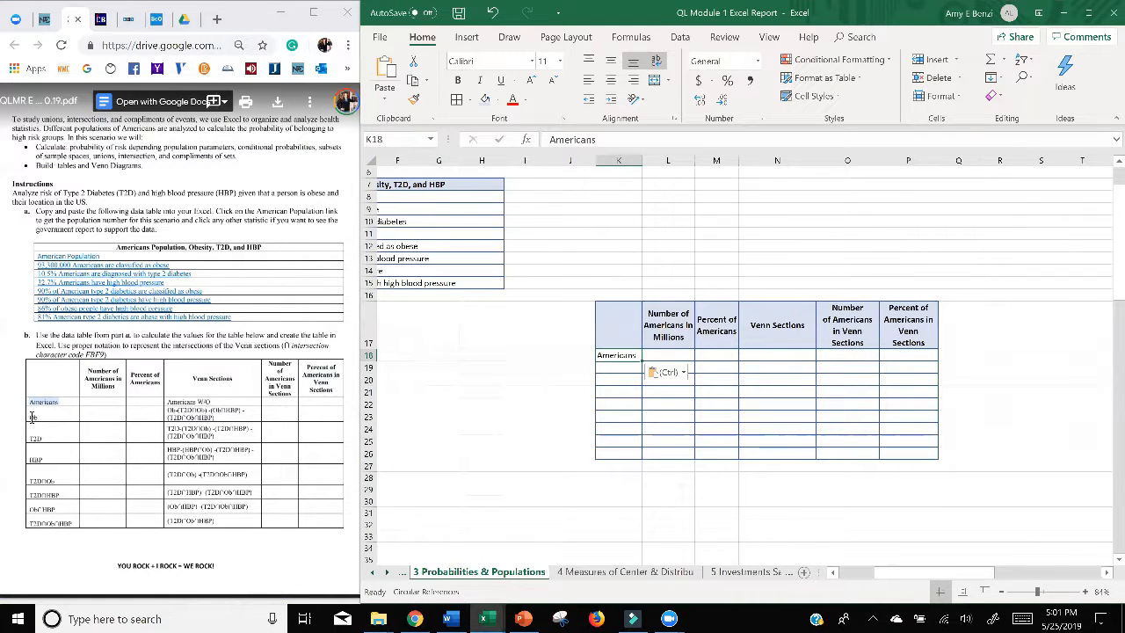
Step: Fill K19:K25 with the assignment's row labels Ob, T2D, HBP, T2D∩Ob, T2D∩HBP, Ob∩HBP and T2D∩Ob∩HBP
click(32, 417)
key(alt+Tab)
key(Down)
text(Ob)
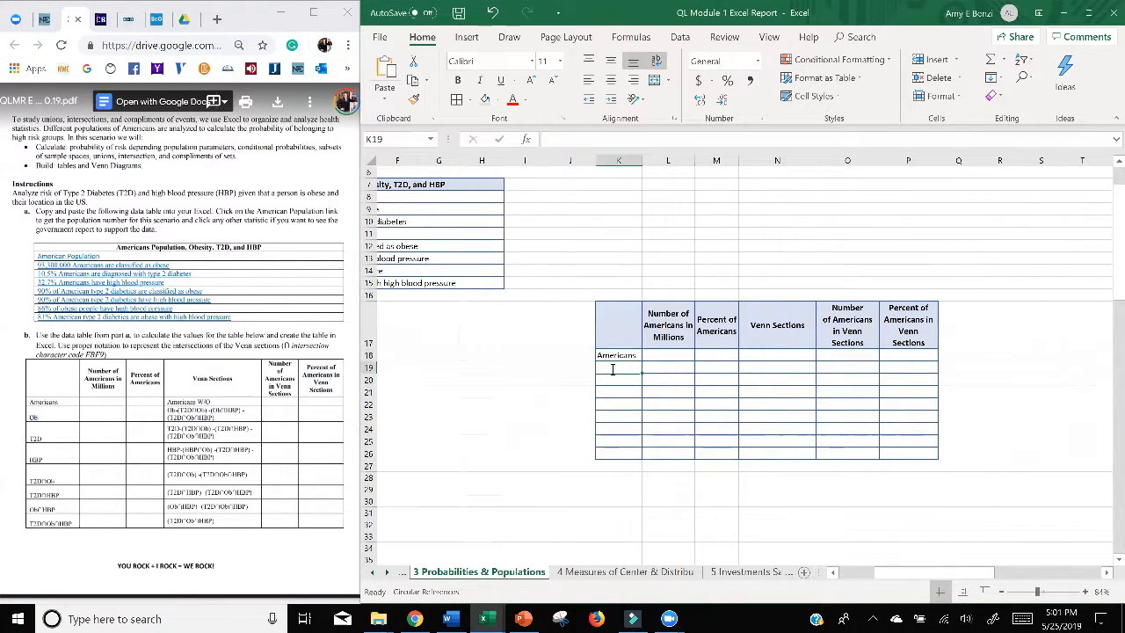
click(32, 437)
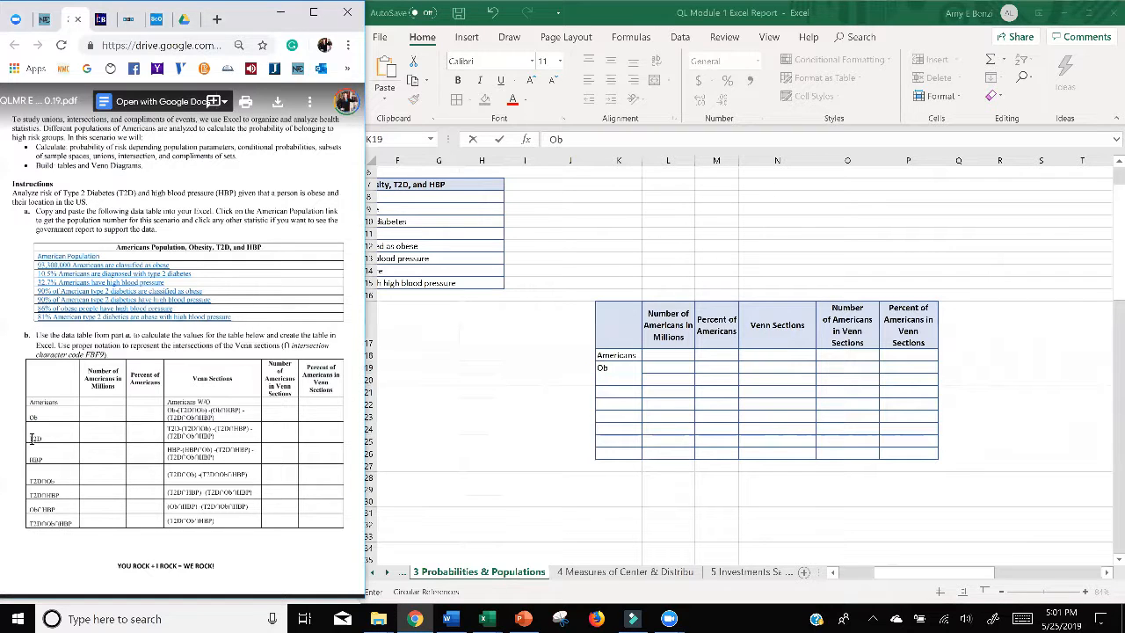
double_click(609, 379)
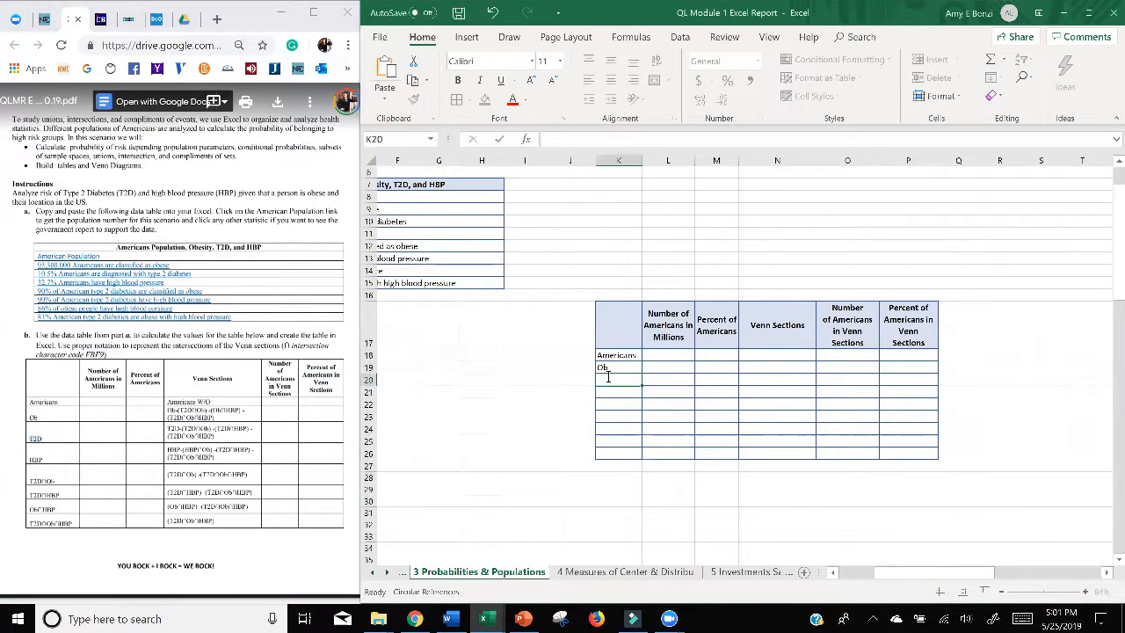
text(T2D)
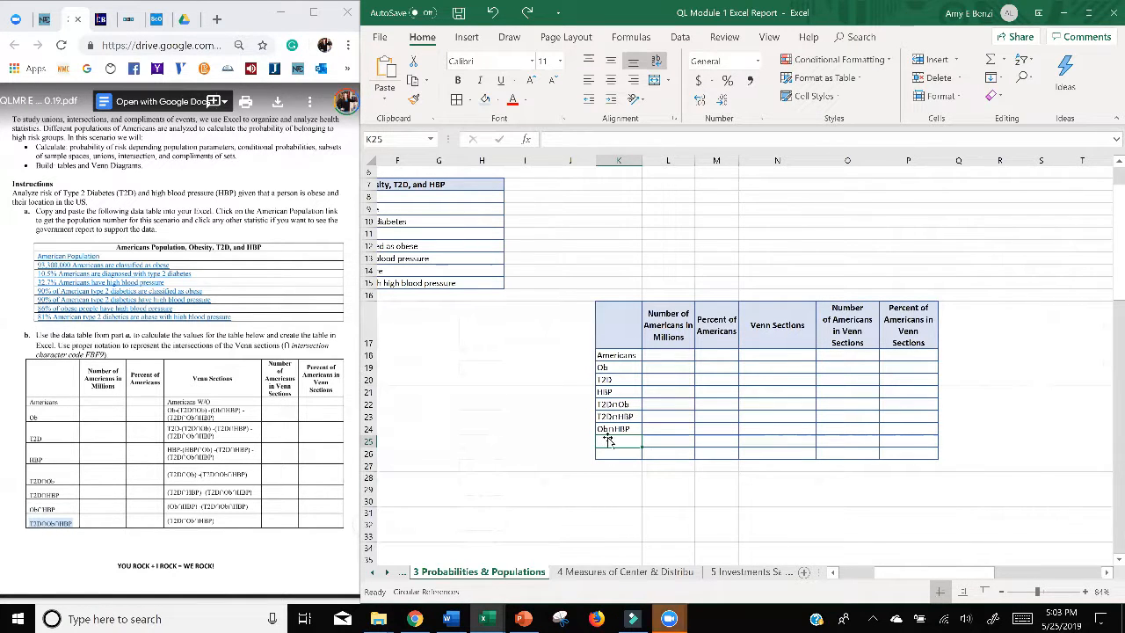
key(ctrl+v)
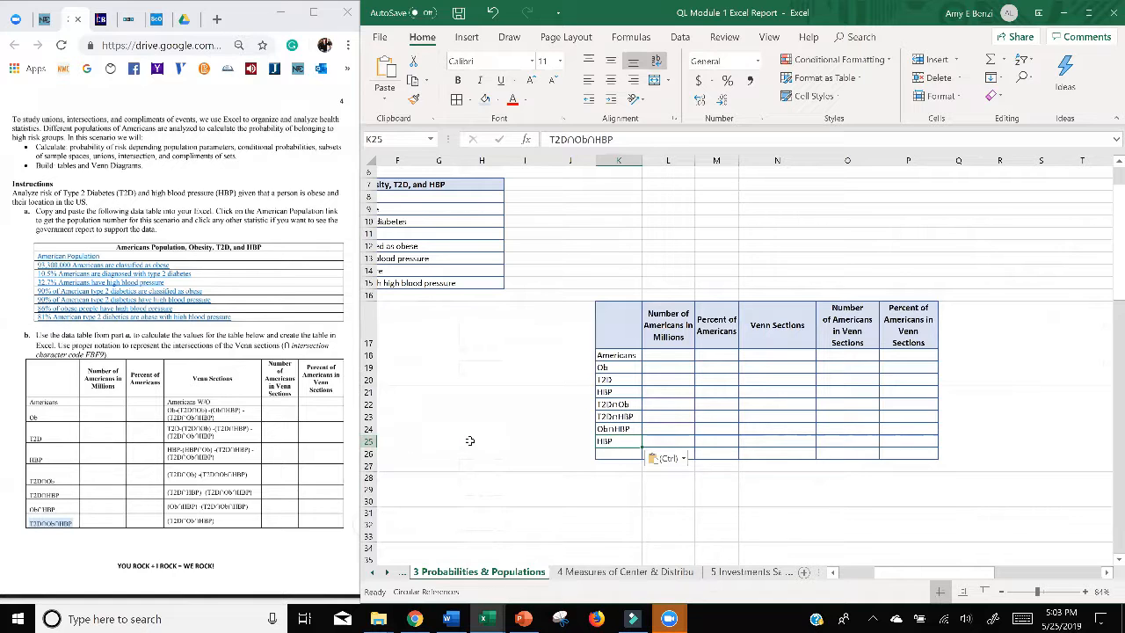
Step: Increase the height of row 25 to fit the full T2D∩Ob∩HBP label on two lines
click(369, 442)
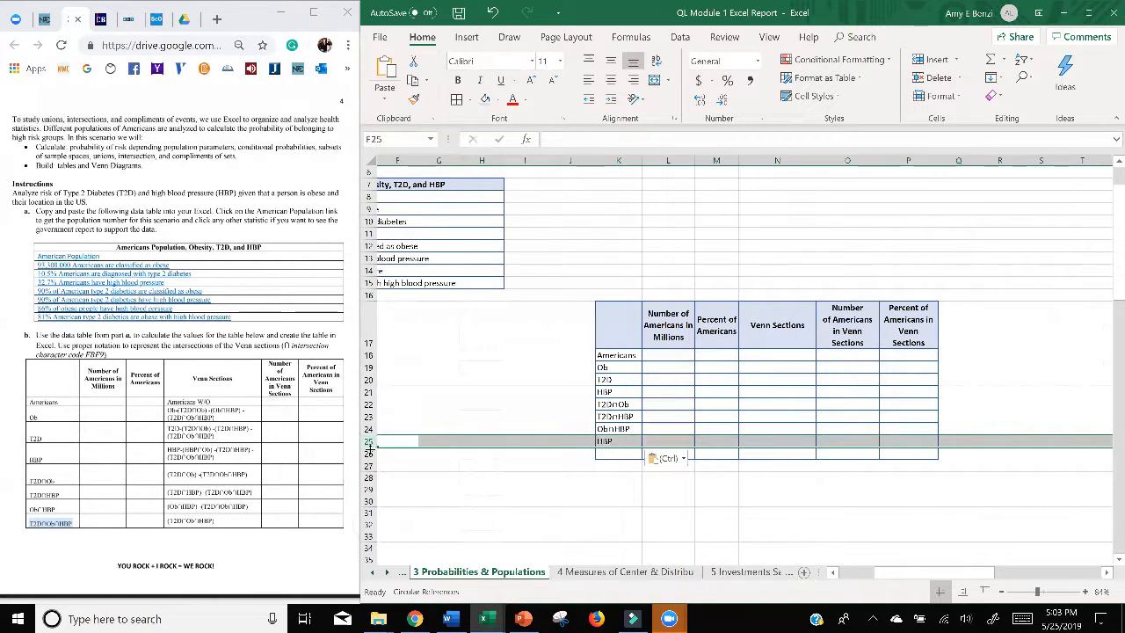
drag(370, 447, 370, 457)
click(619, 513)
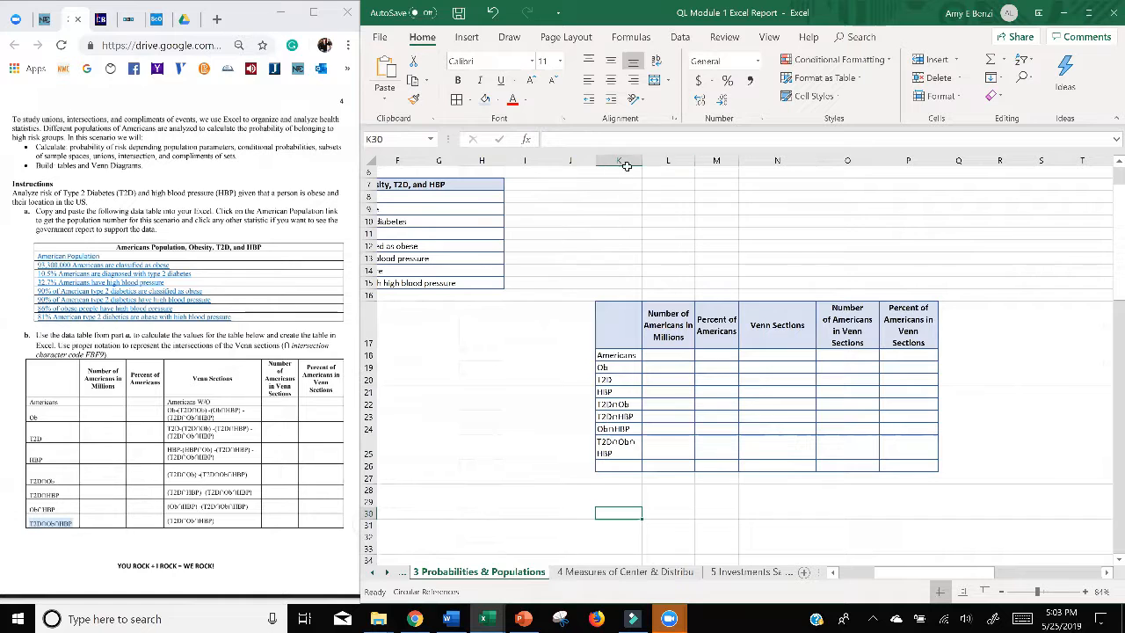
Step: Narrow column J slightly and widen column K until the T2D∩Ob∩HBP label fits on one line
drag(595, 160, 554, 162)
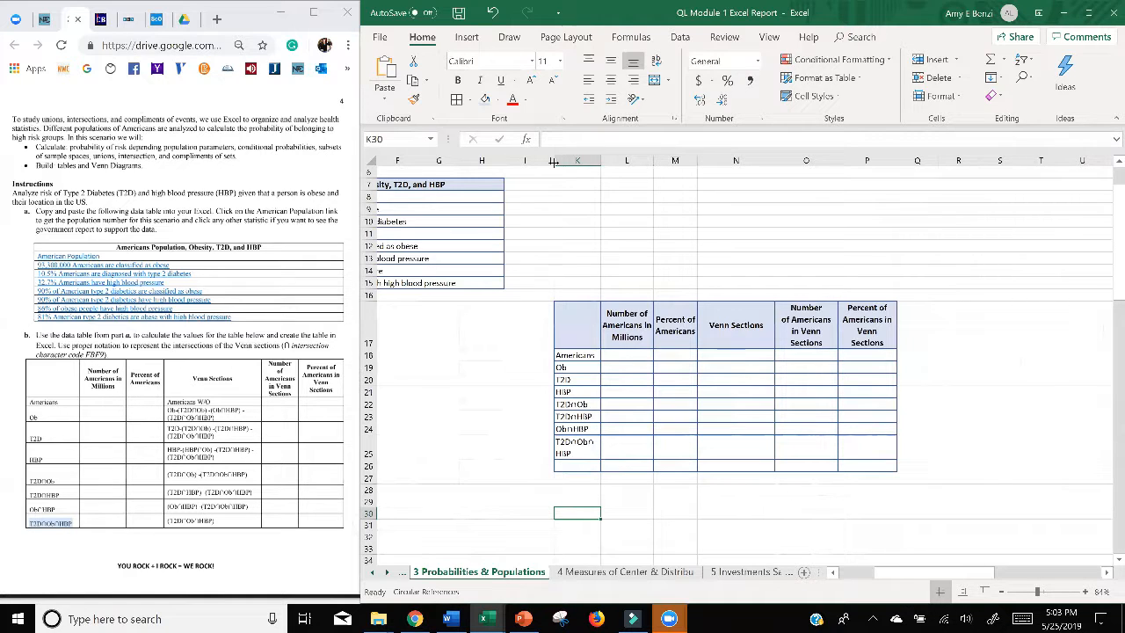
drag(554, 161, 578, 161)
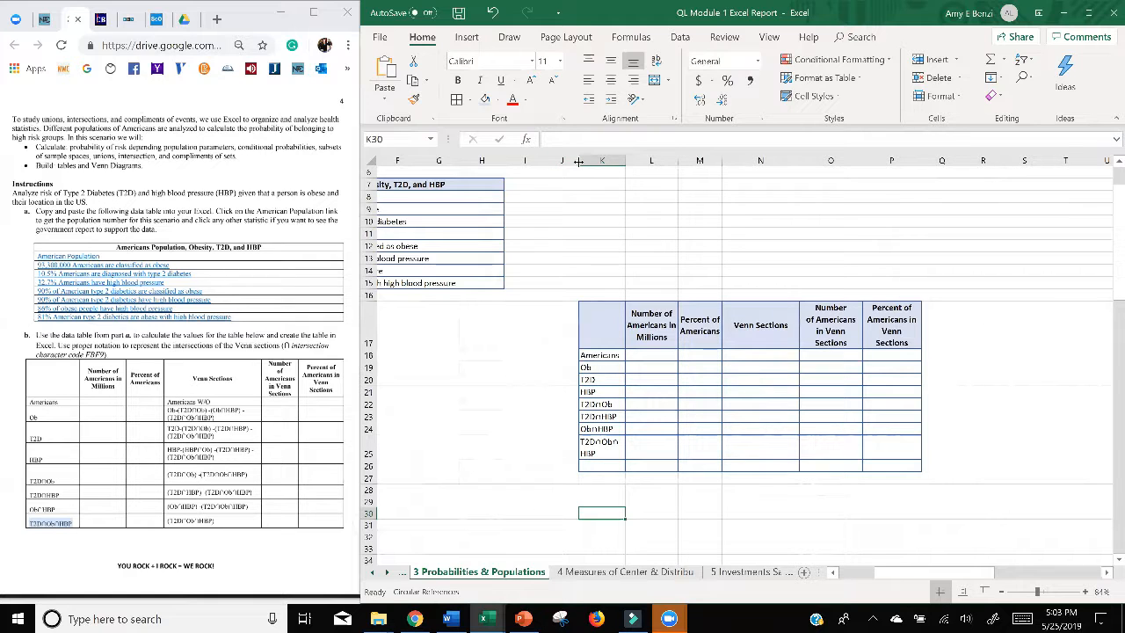
mouse_move(578, 161)
mouse_down()
mouse_move(603, 161)
mouse_move(583, 162)
mouse_up()
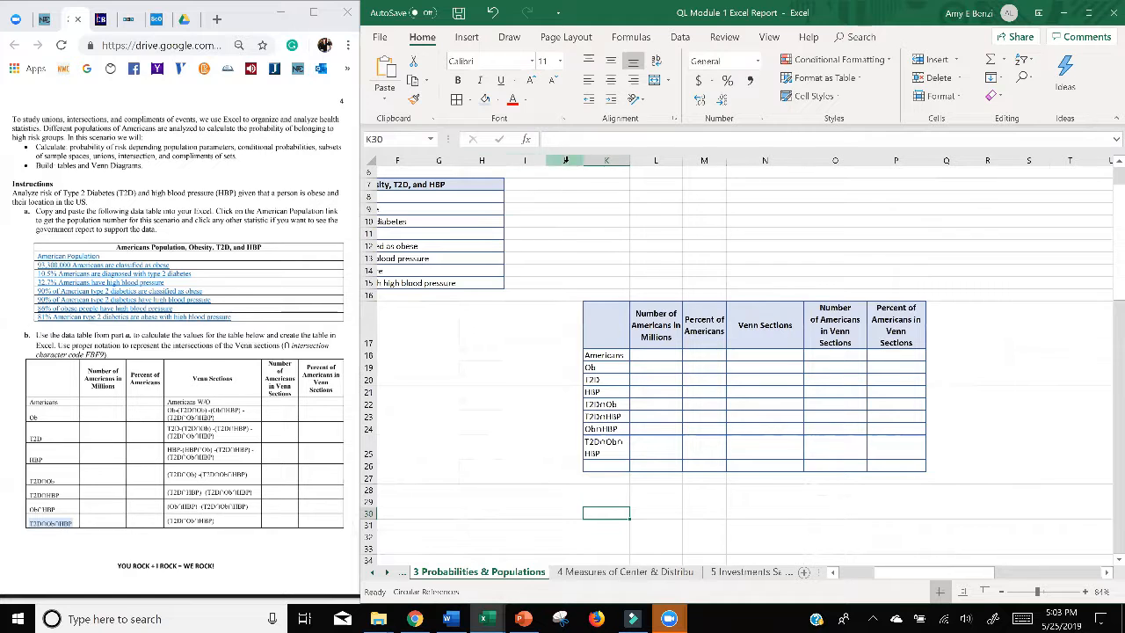
drag(634, 162, 647, 161)
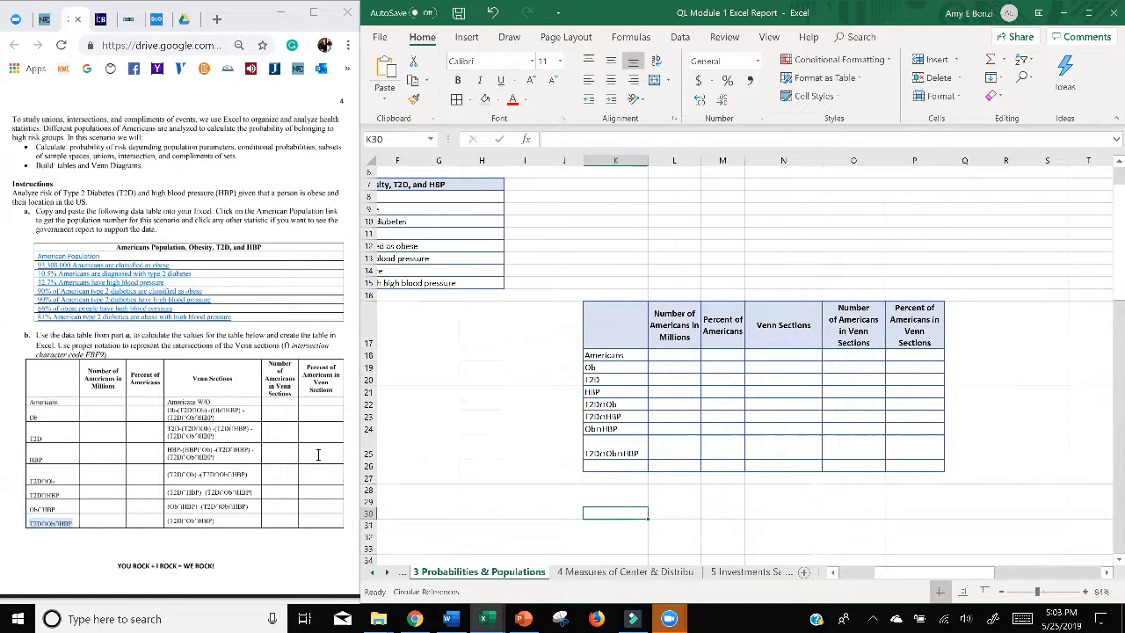
Step: Reduce row 25 to single-line height and delete the empty table row 26 beneath it
drag(370, 459, 370, 447)
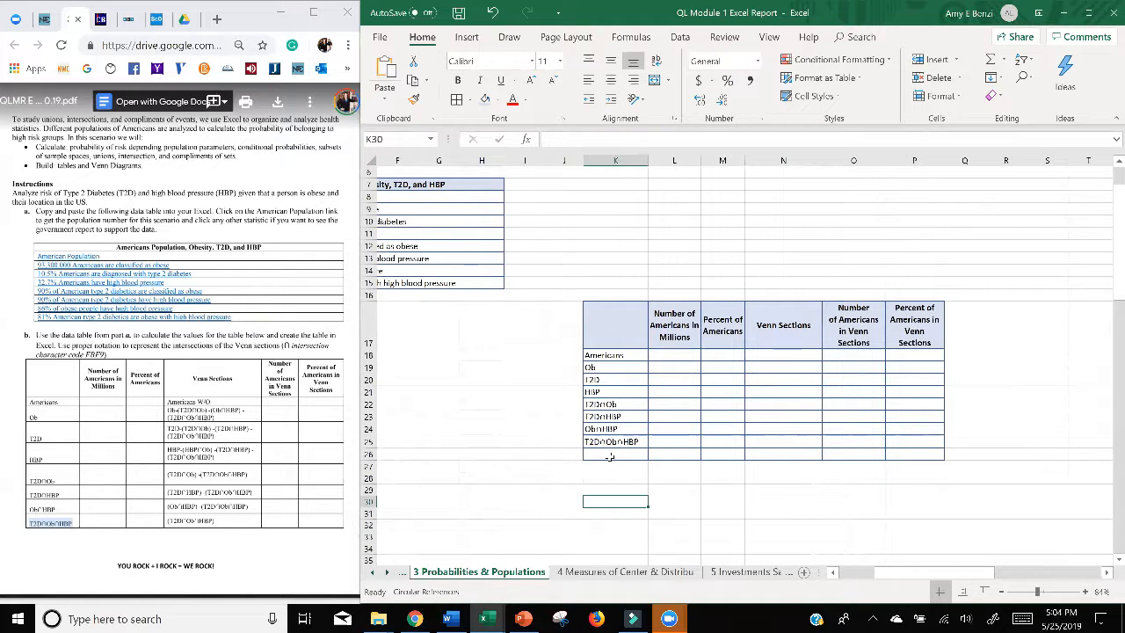
click(369, 453)
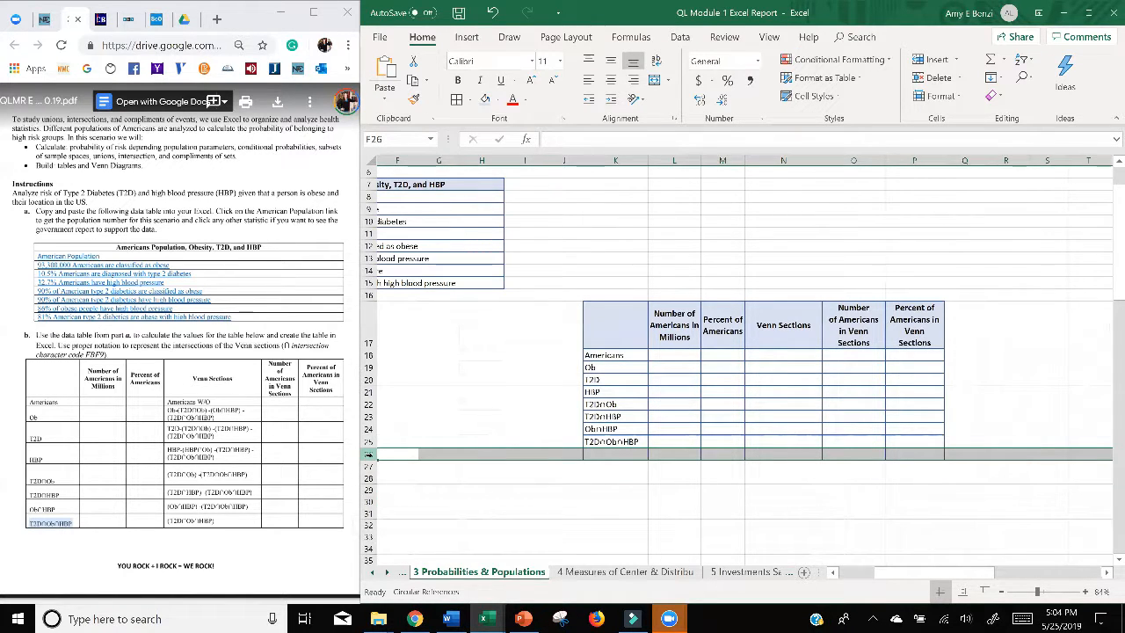
scroll(1050, 401, right, 3)
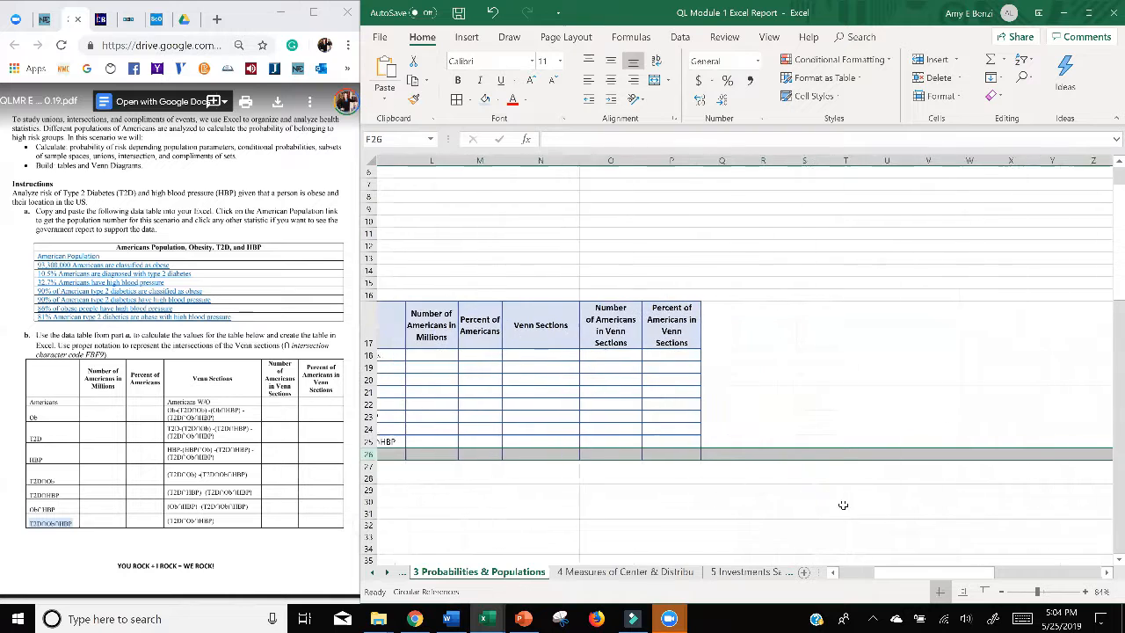
scroll(844, 505, left, 3)
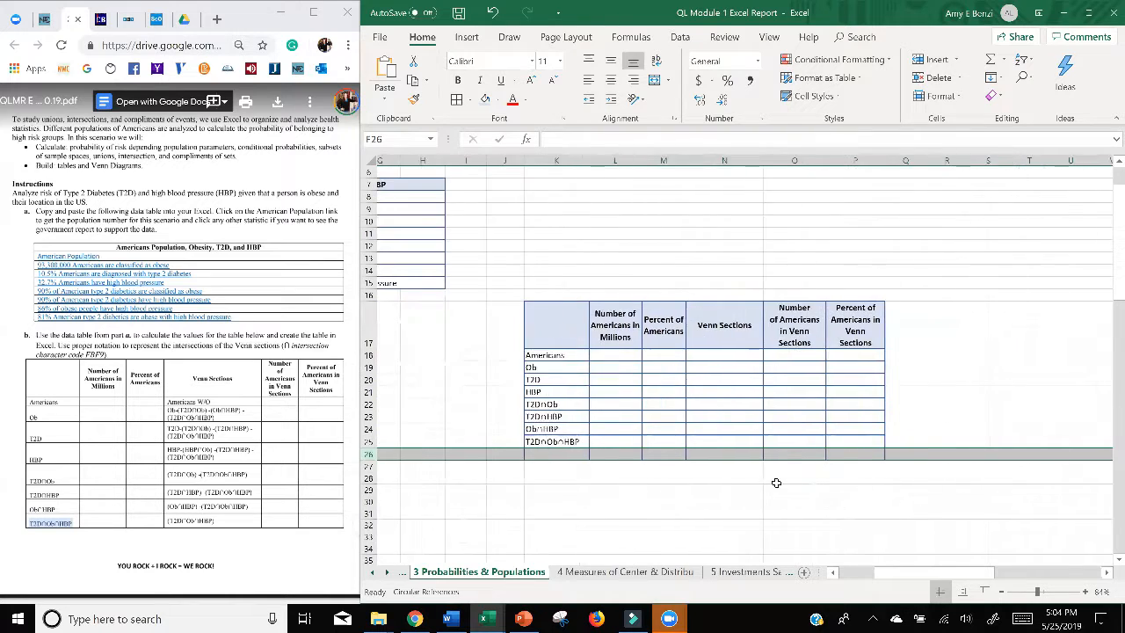
right_click(368, 457)
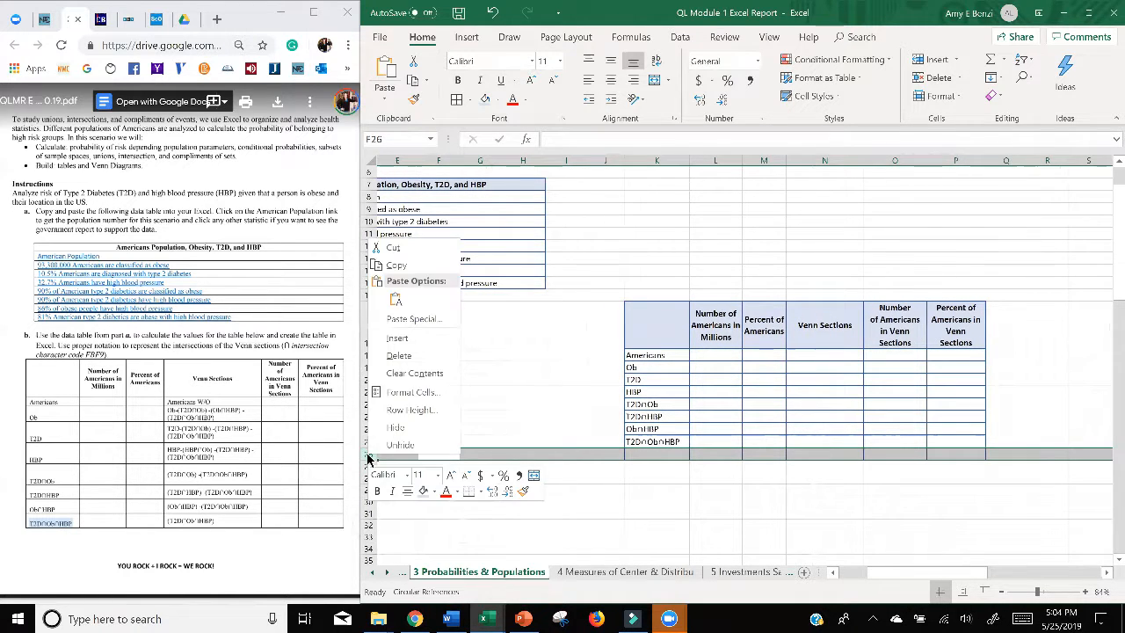
click(387, 355)
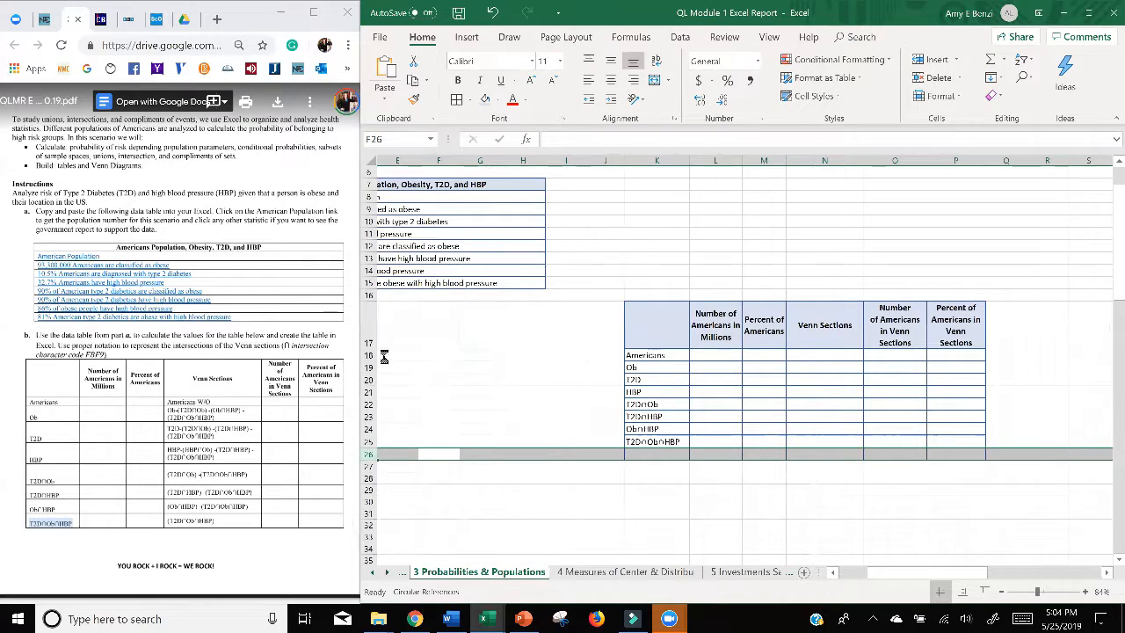
click(659, 491)
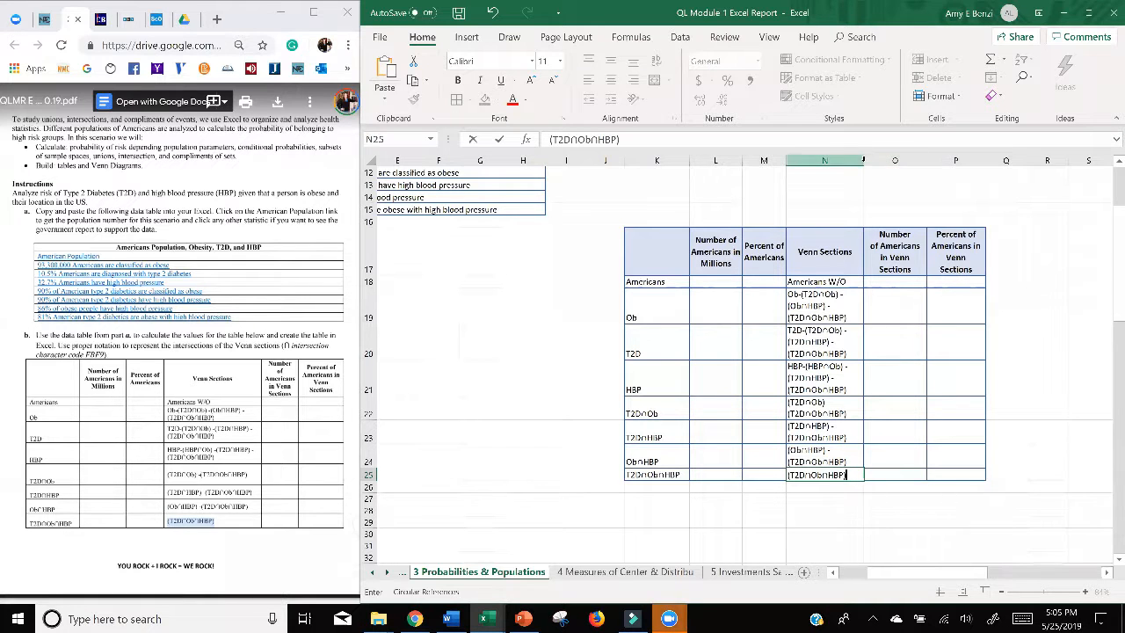
Step: Widen the Venn Sections column N so its intersection expressions wrap onto at most two lines
click(849, 160)
drag(863, 160, 905, 164)
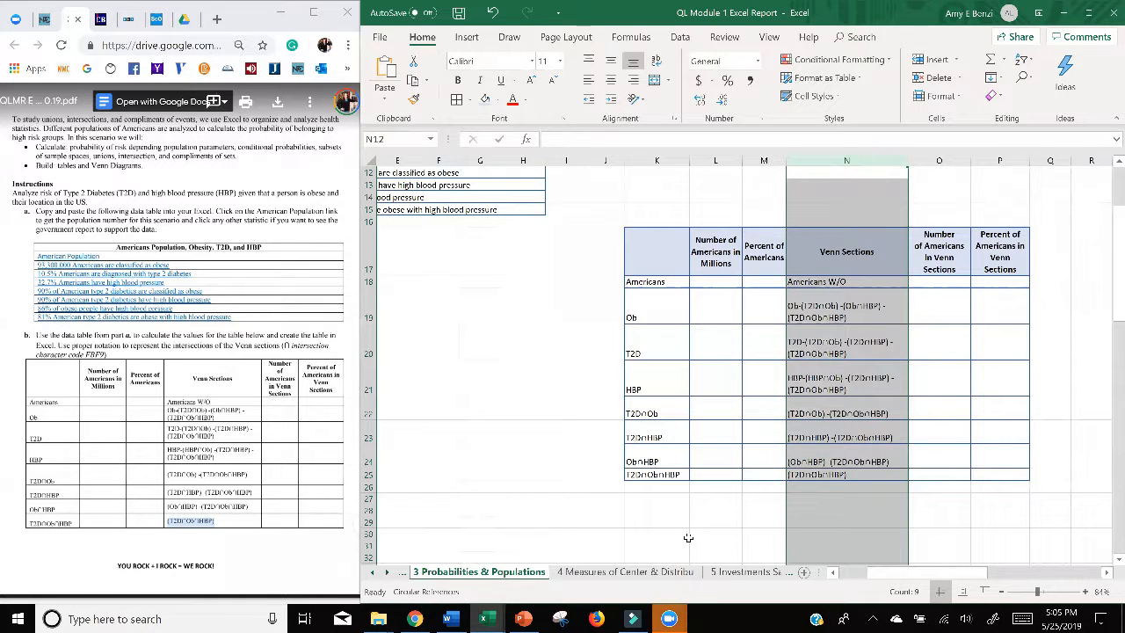
Step: Switch to the two other open student workbooks and examine how their completed Venn Sections tables are laid out
click(489, 623)
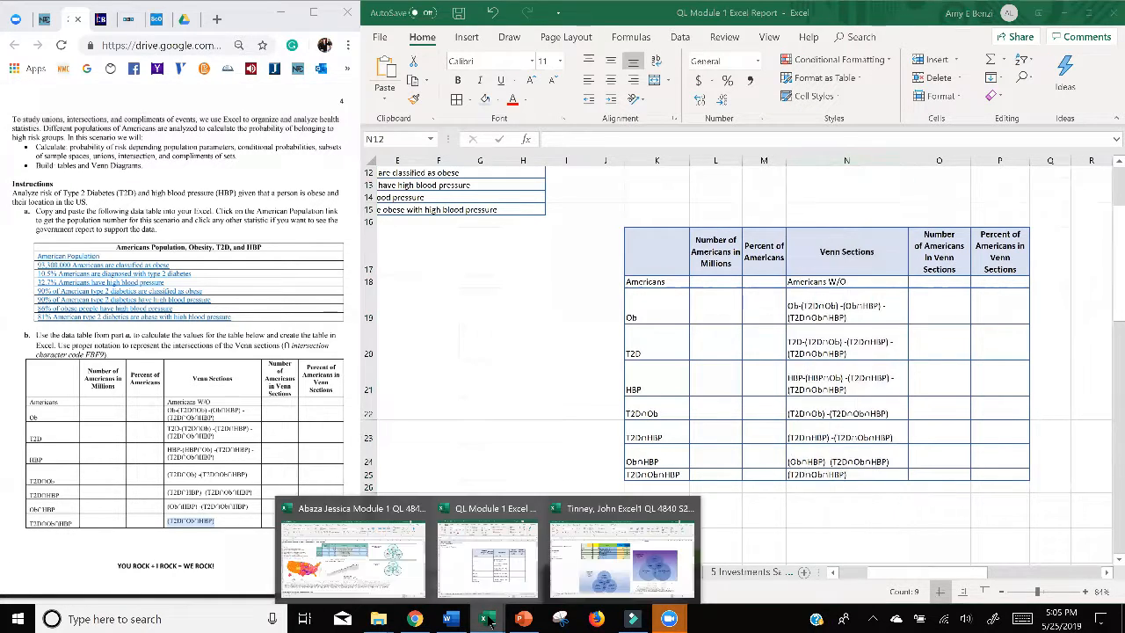
click(619, 558)
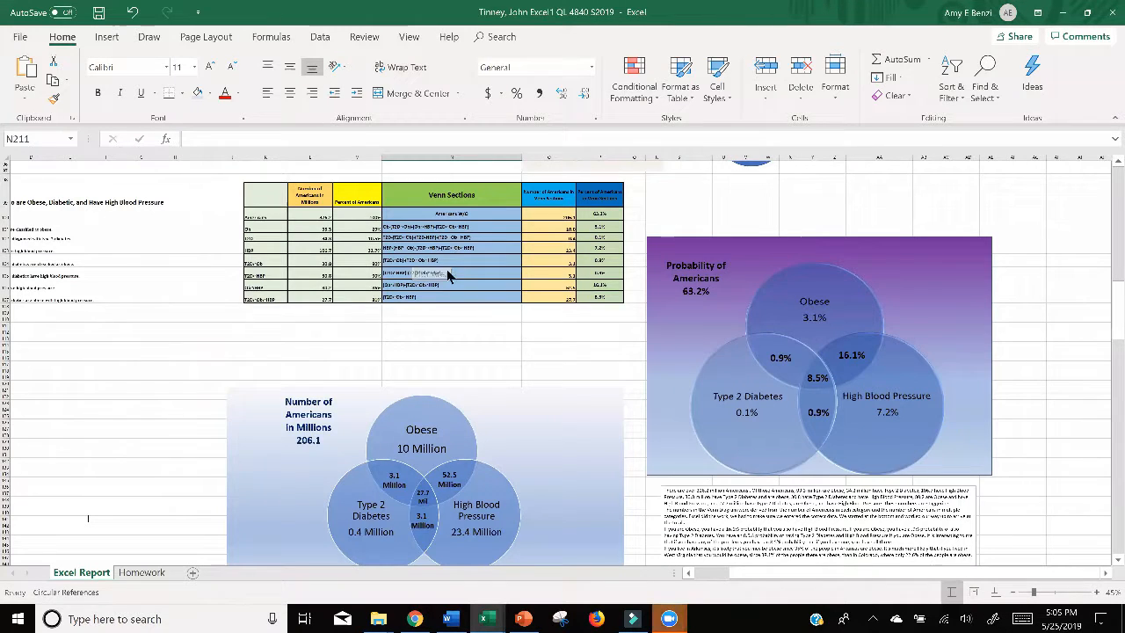
scroll(447, 273, up, 6)
scroll(447, 273, down, 2)
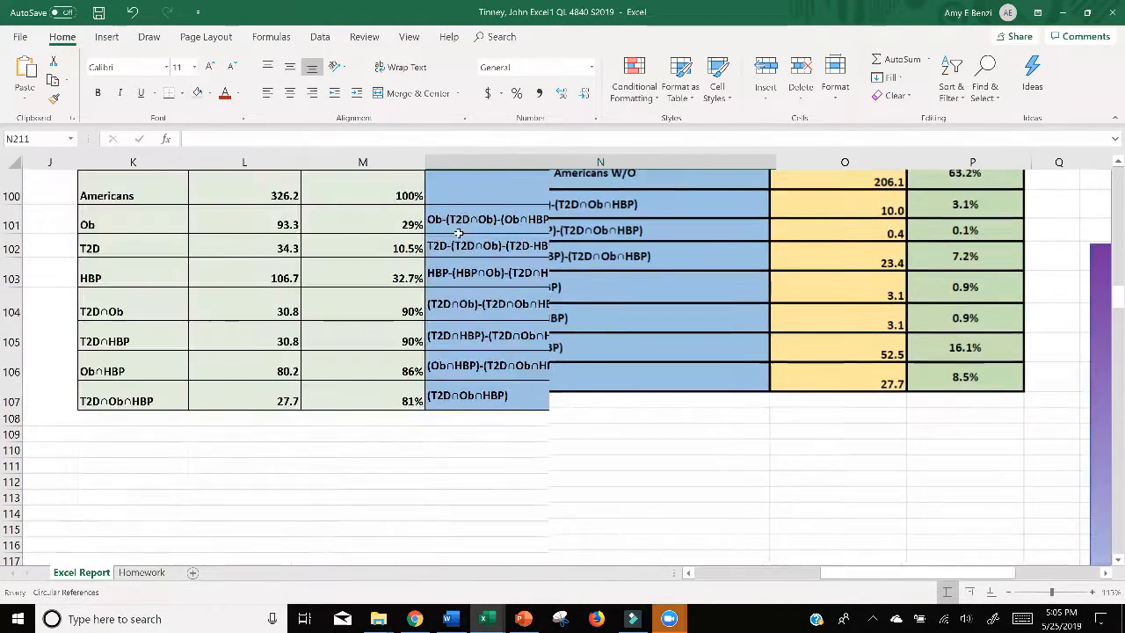
scroll(484, 333, up, 2)
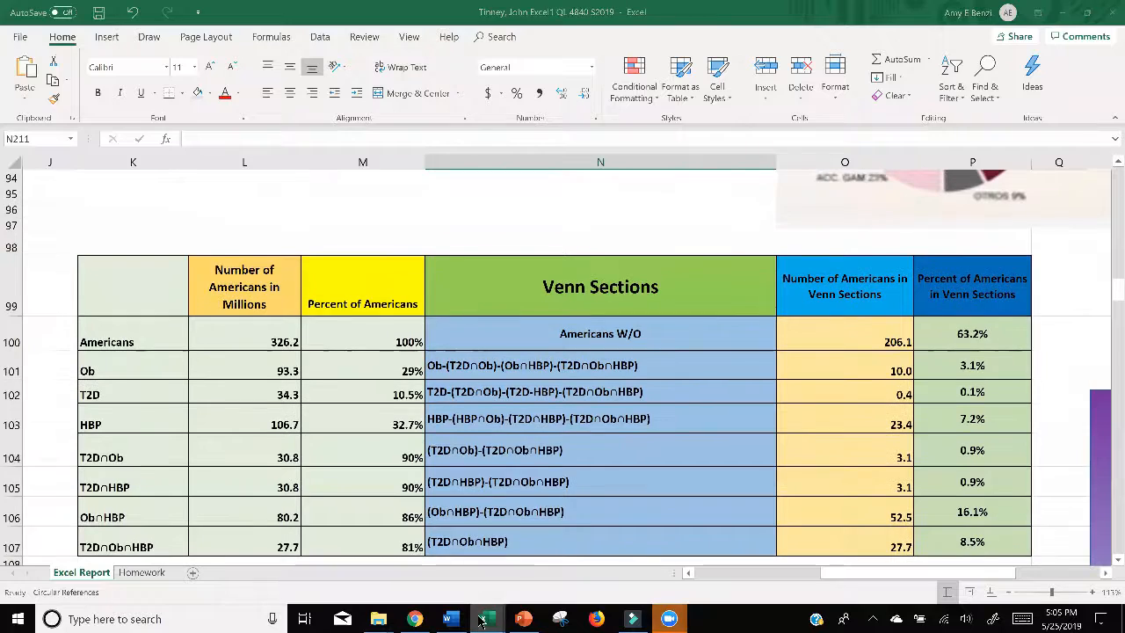
click(354, 557)
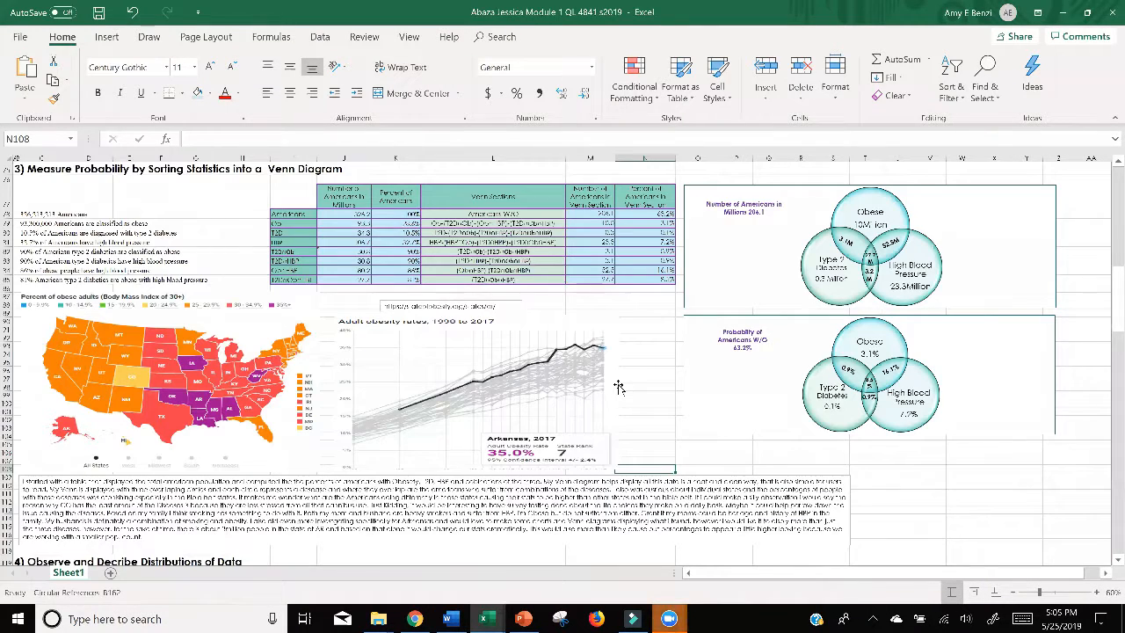
Step: Return to the QL Module 1 Excel Report workbook and center the Venn Sections entries in N18:N25 horizontally
scroll(619, 387, up, 6)
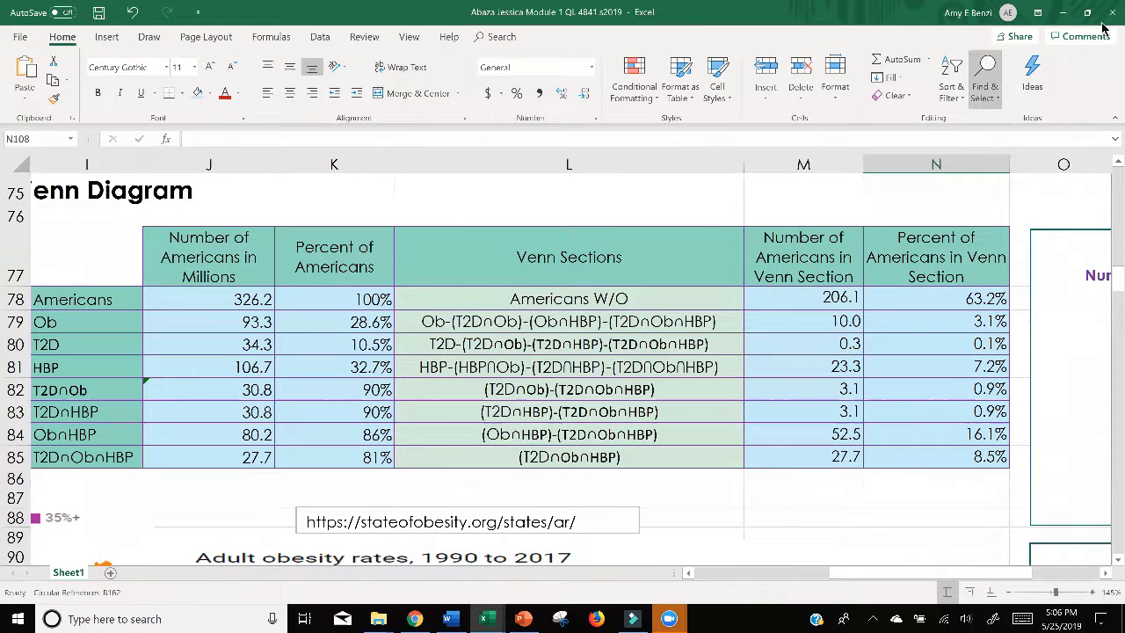
click(1061, 14)
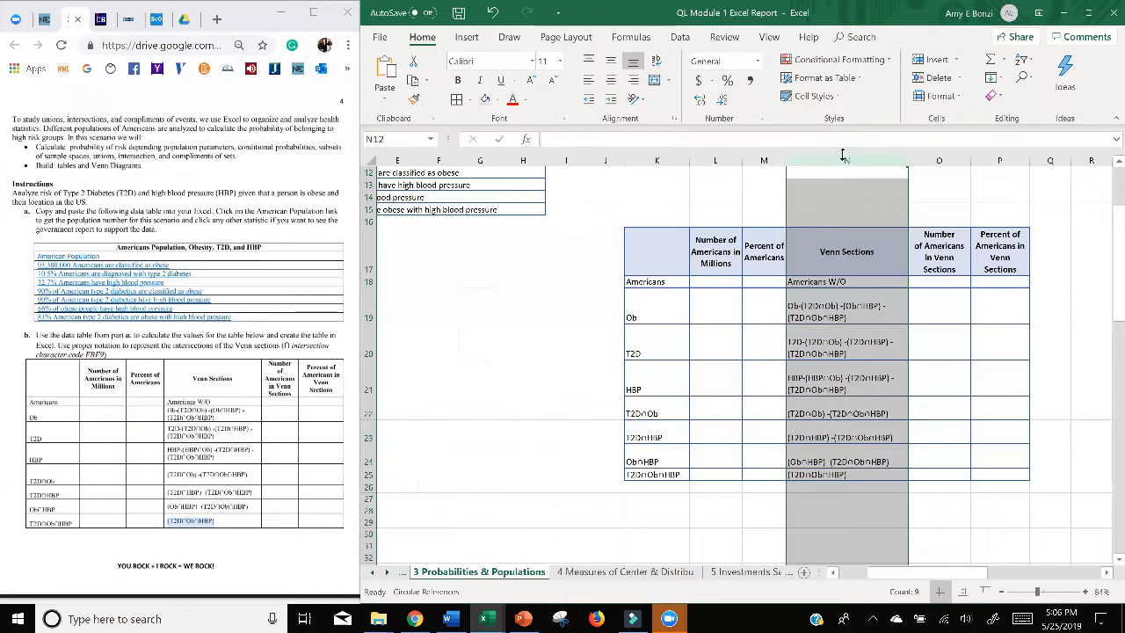
click(1061, 14)
drag(836, 311, 840, 474)
drag(822, 281, 827, 471)
click(610, 80)
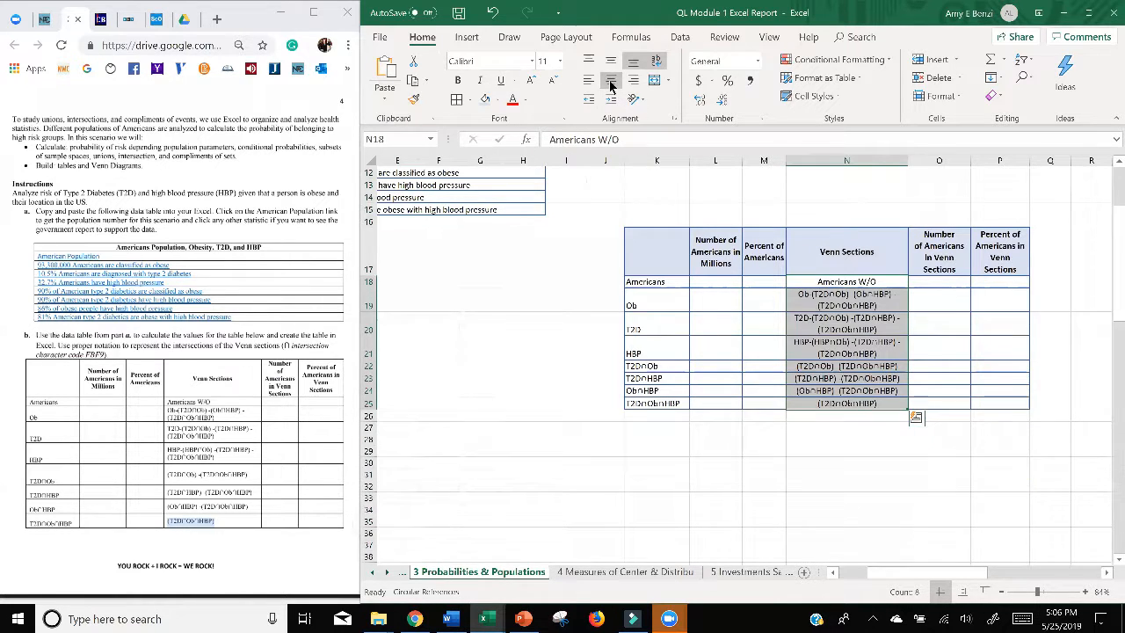
Step: Widen the Venn Sections column N further and set the font size of N18:N25 to 10
drag(957, 159, 956, 160)
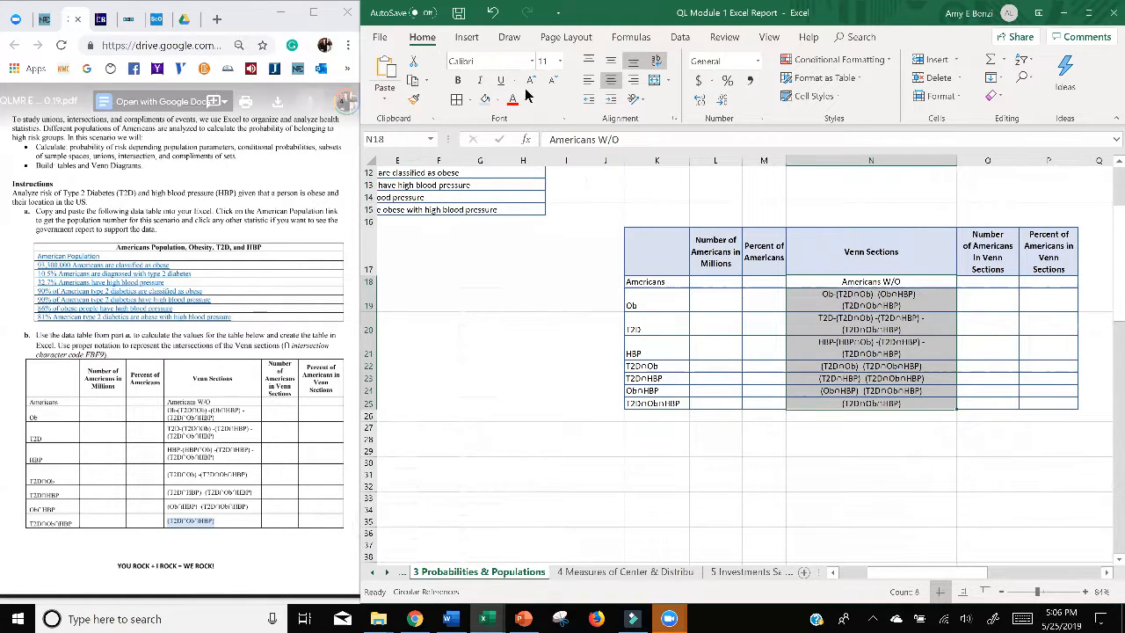
click(560, 60)
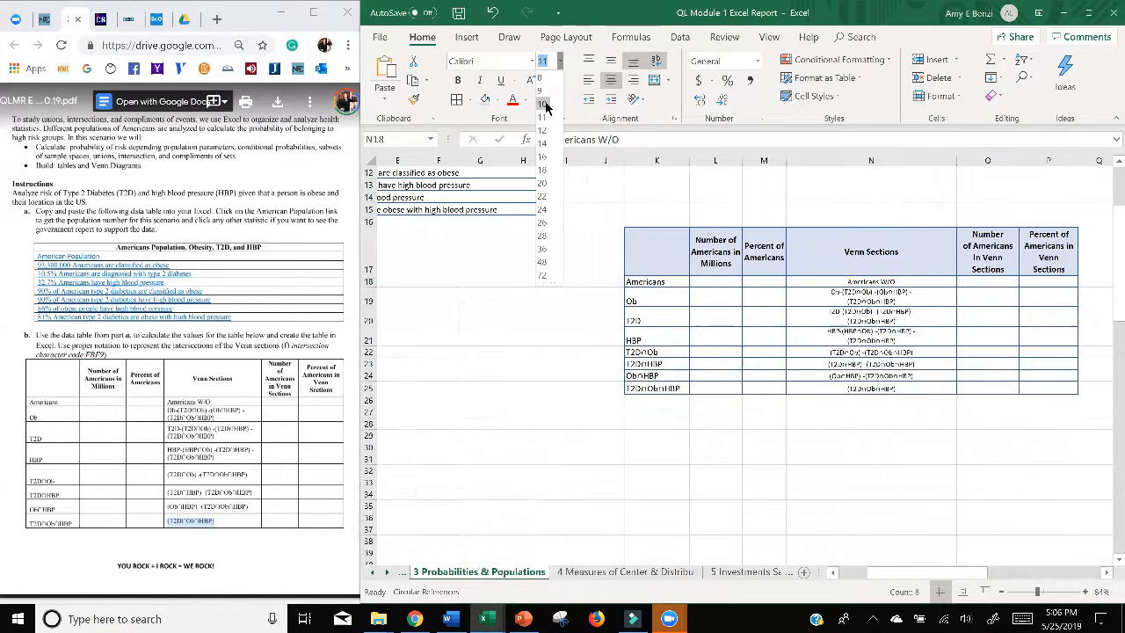
click(545, 106)
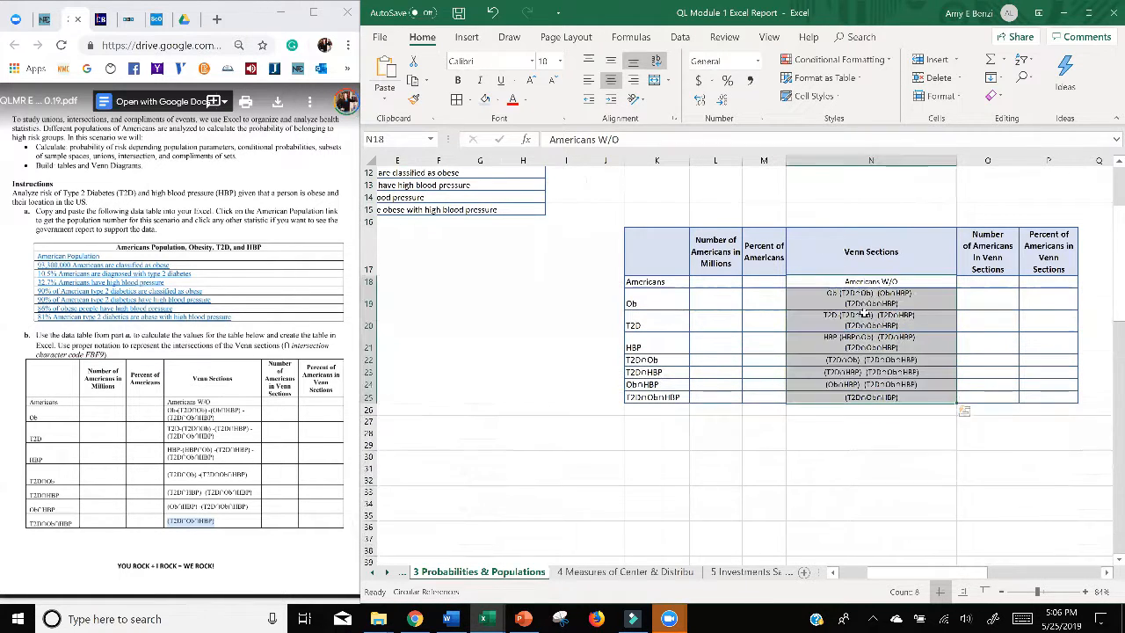
Step: Remove the line breaks in the Ob, T2D and HBP Venn section expressions (N19:N21) so each sits on one line
double_click(837, 305)
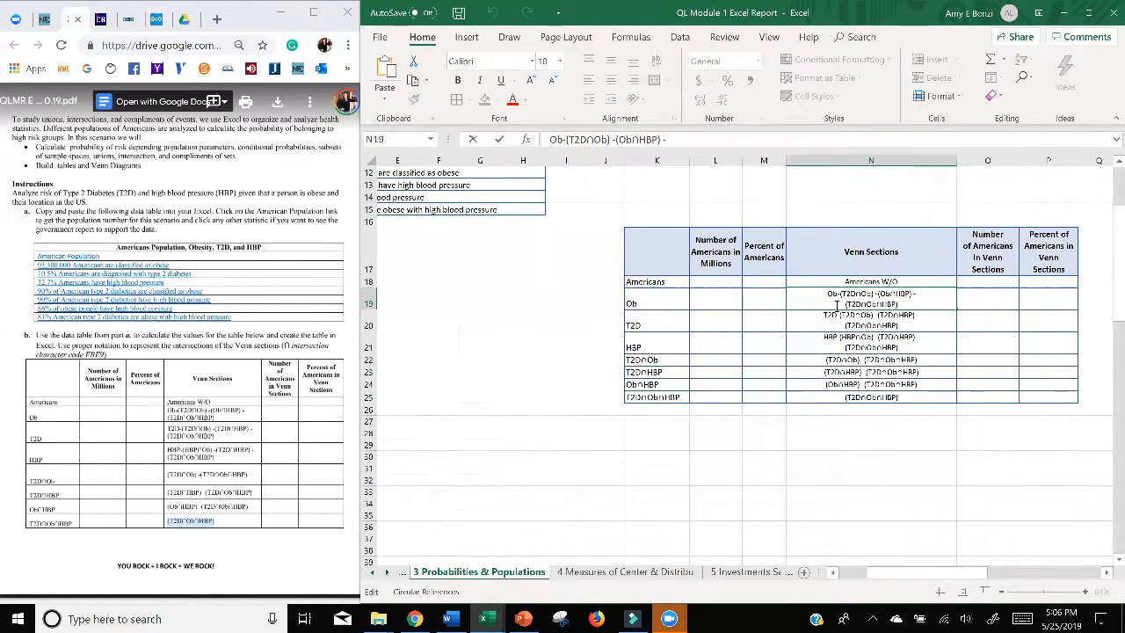
text((T2D∩Ob∩HBP))
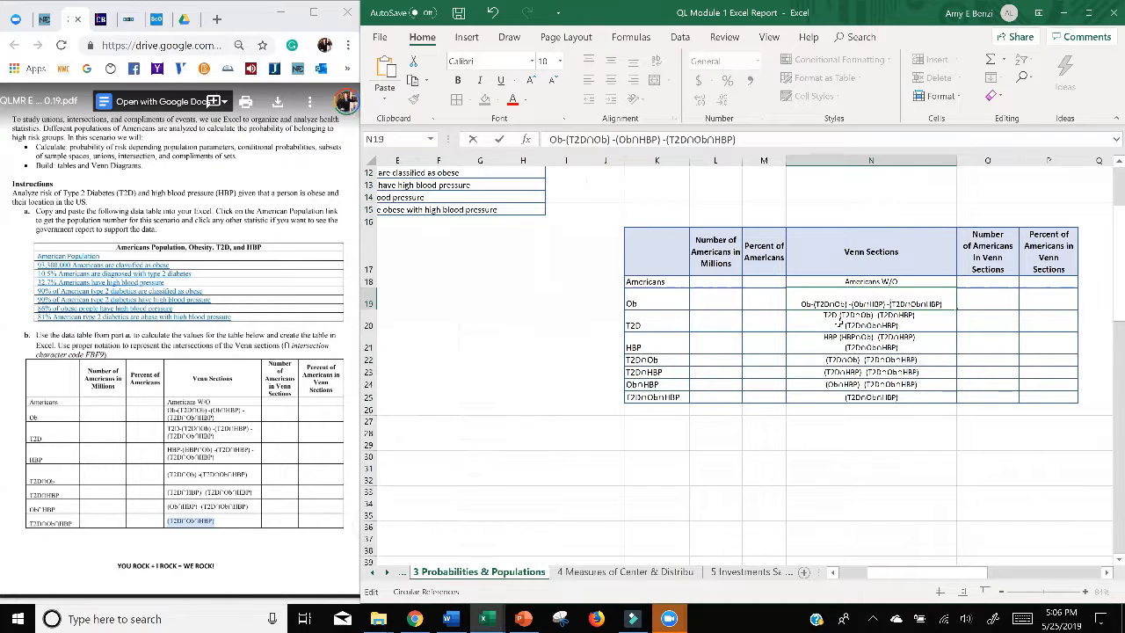
click(840, 322)
double_click(845, 318)
key(BackSpace)
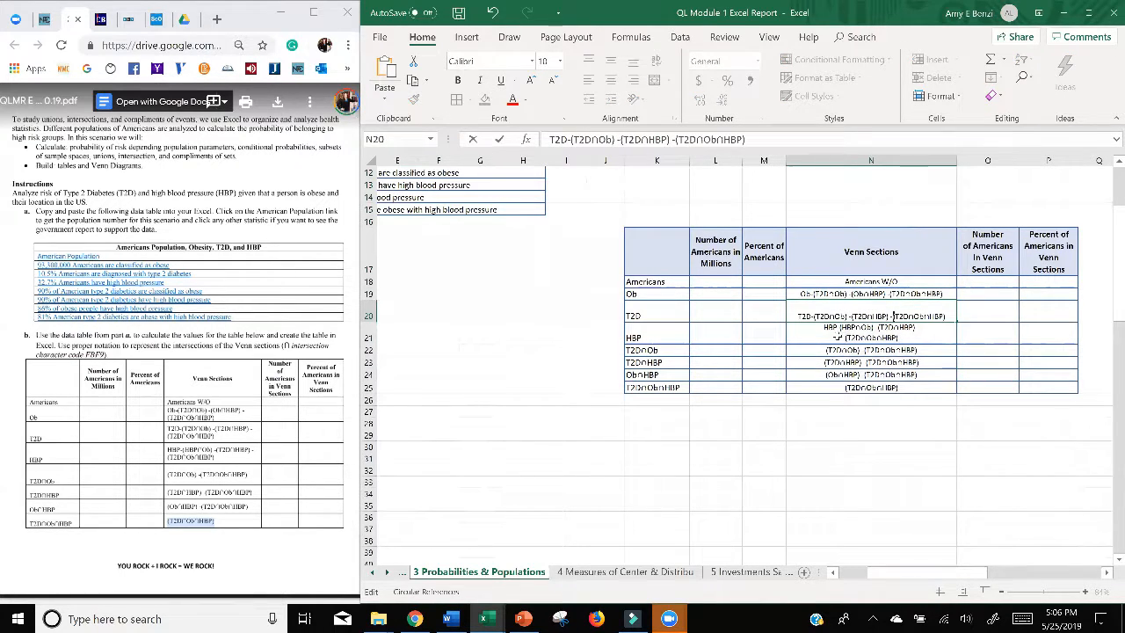
click(838, 337)
double_click(838, 337)
key(BackSpace)
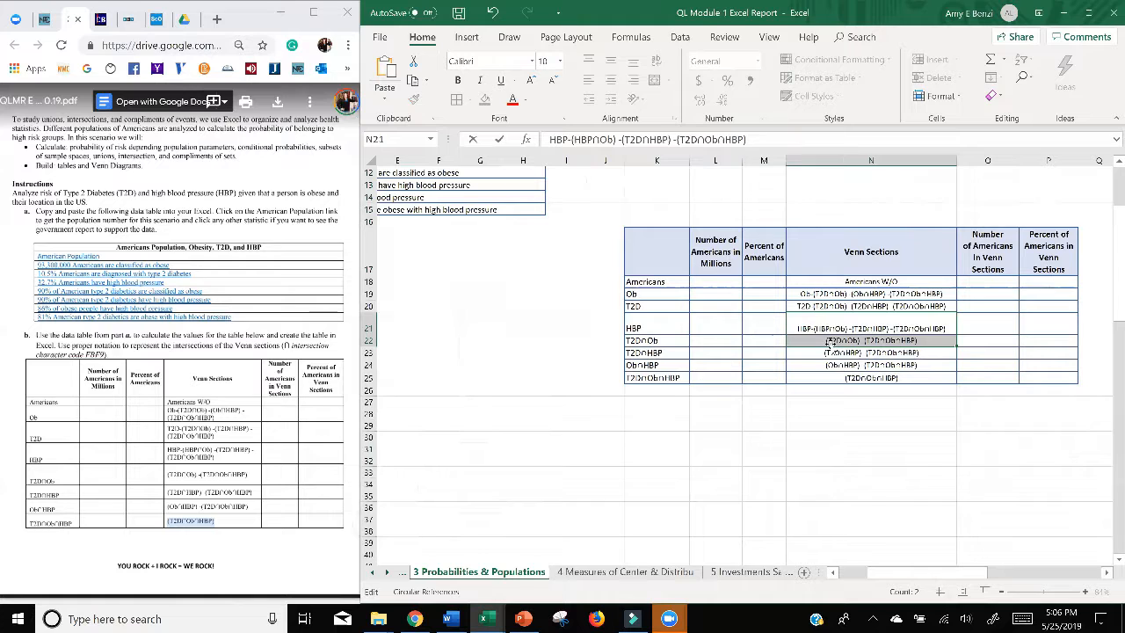
click(830, 436)
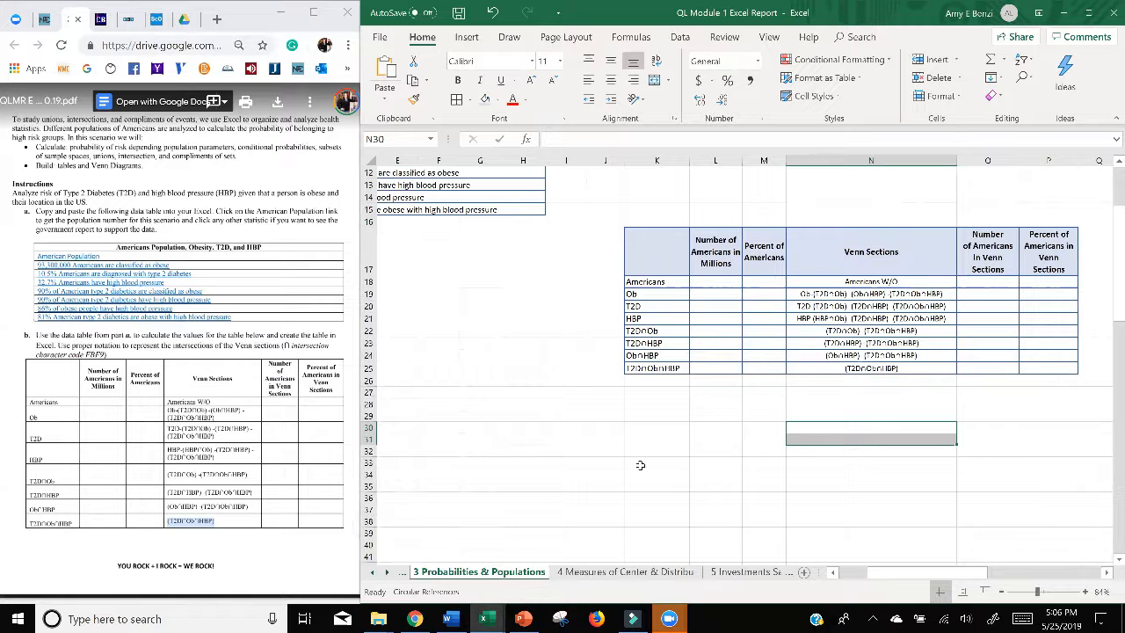
Step: Examine the Venn tables, diagrams and written explanations in the two student sample workbooks, then return to the report
click(488, 618)
click(396, 585)
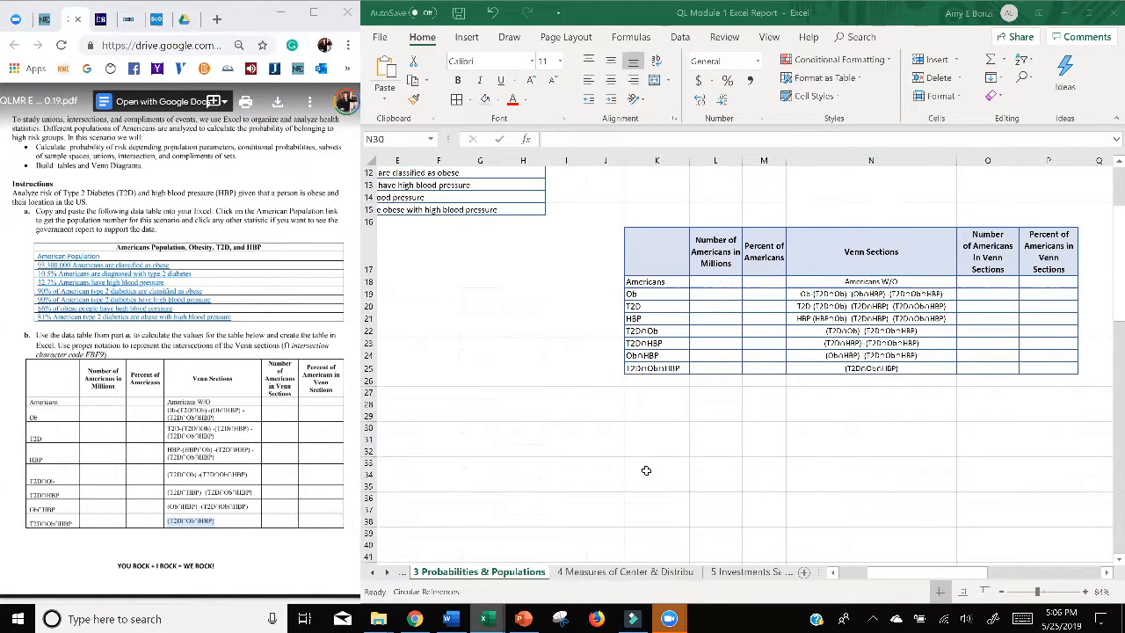
click(1062, 12)
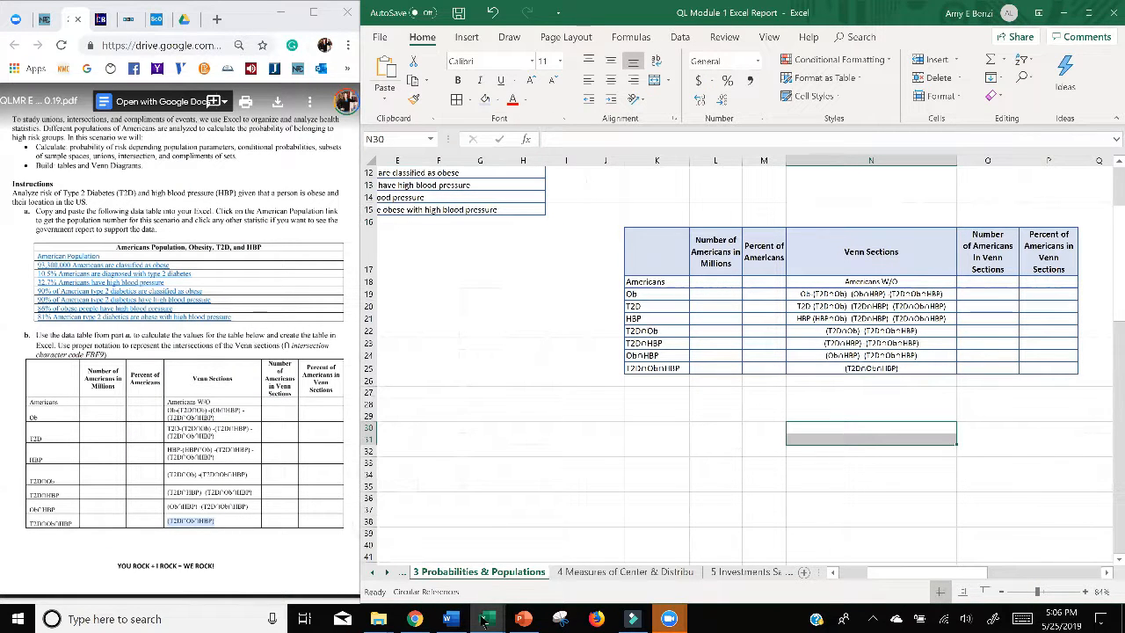
mouse_move(483, 620)
click(633, 545)
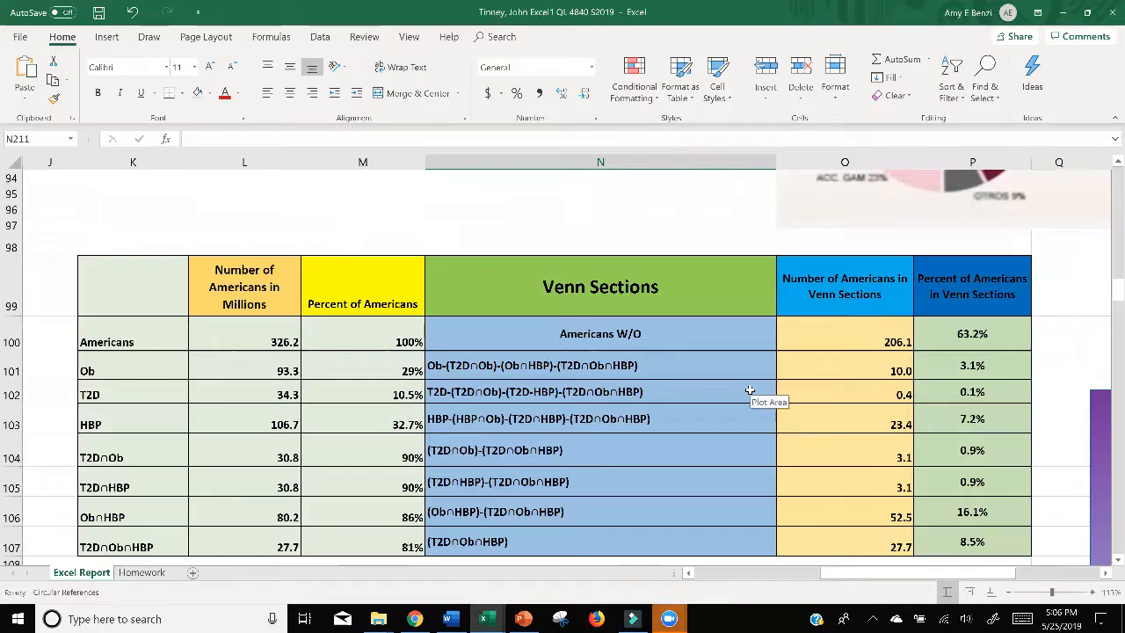
ctrl+scroll(750, 391, down, 4)
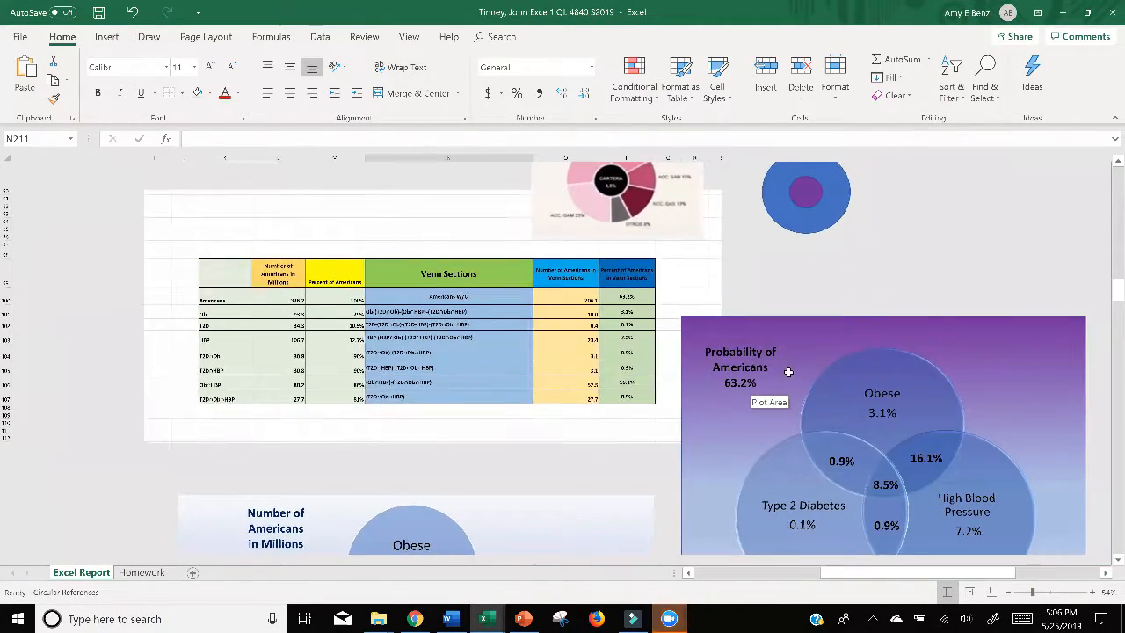
scroll(615, 371, down, 5)
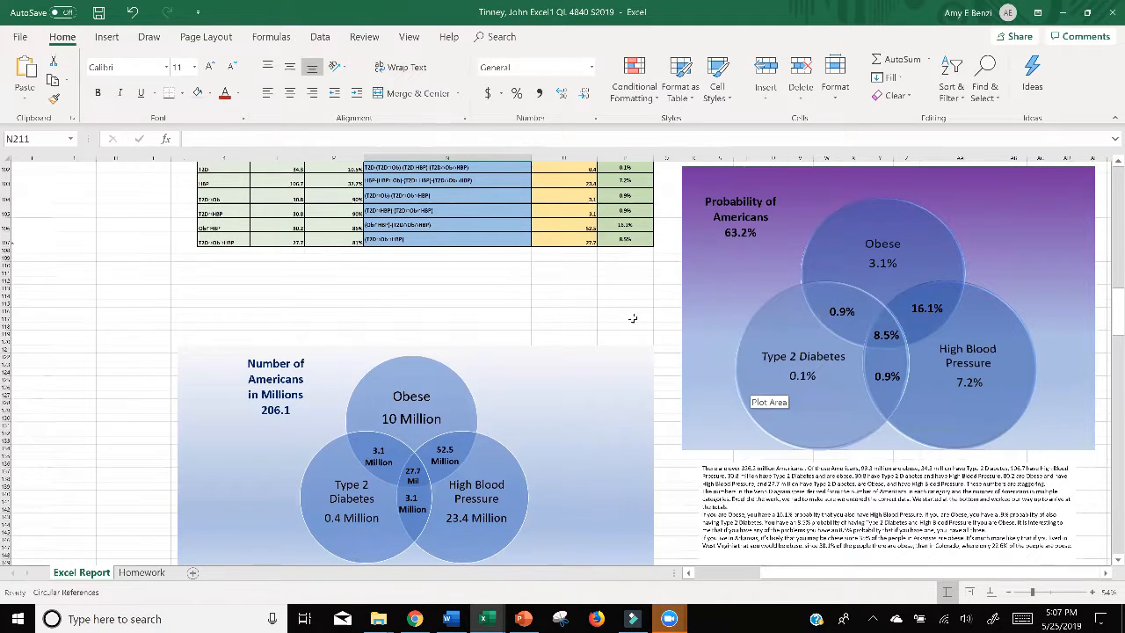
scroll(609, 308, down, 8)
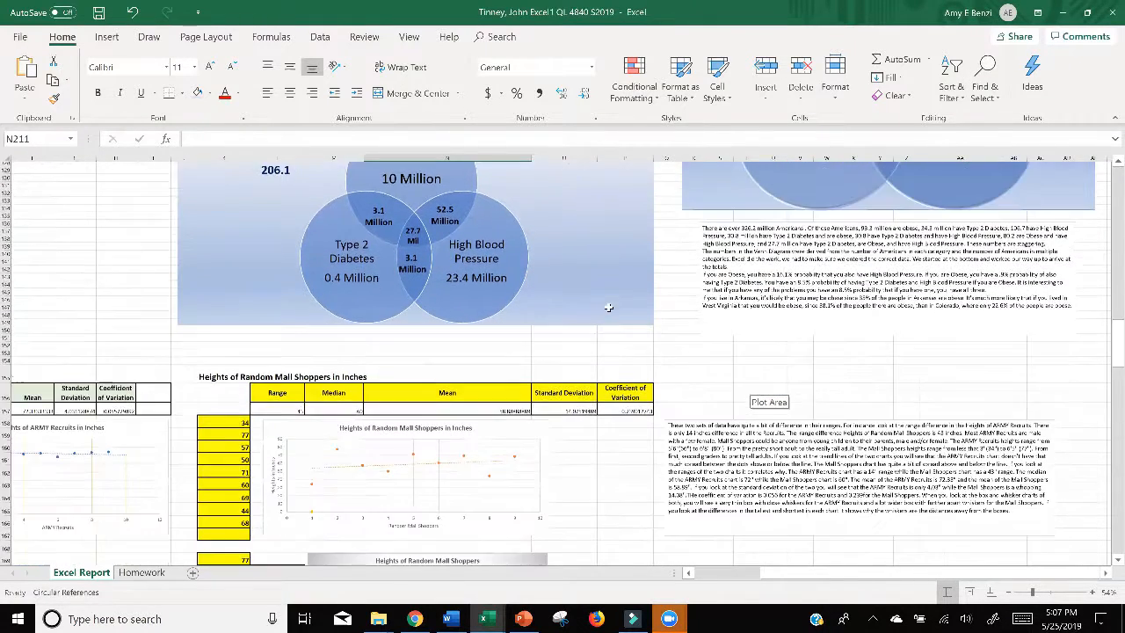
scroll(608, 308, down, 3)
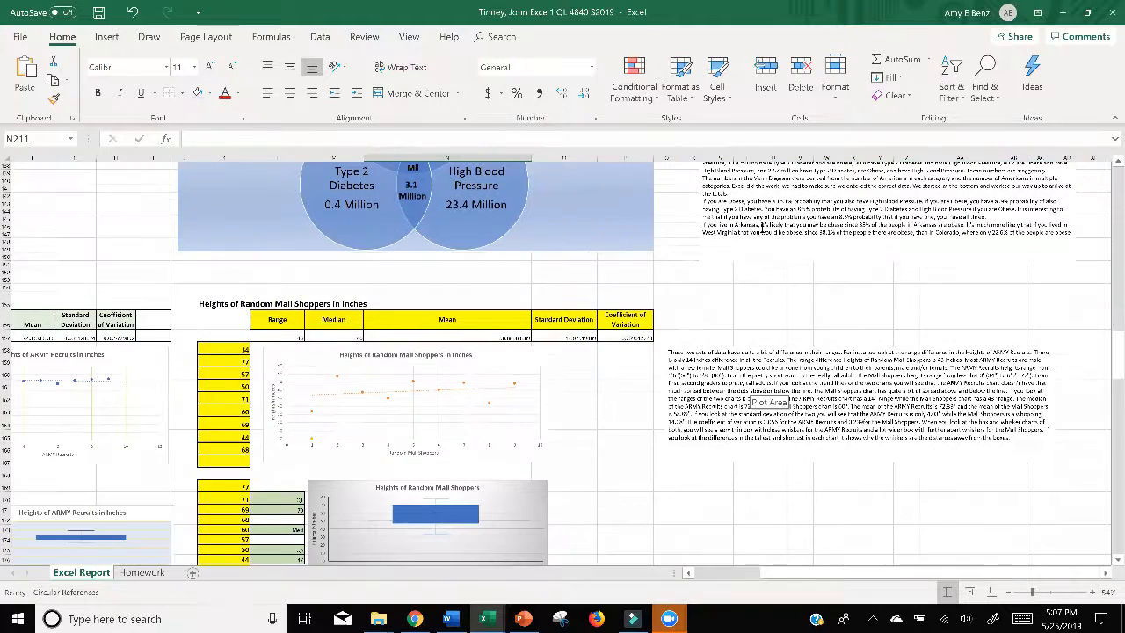
click(1062, 19)
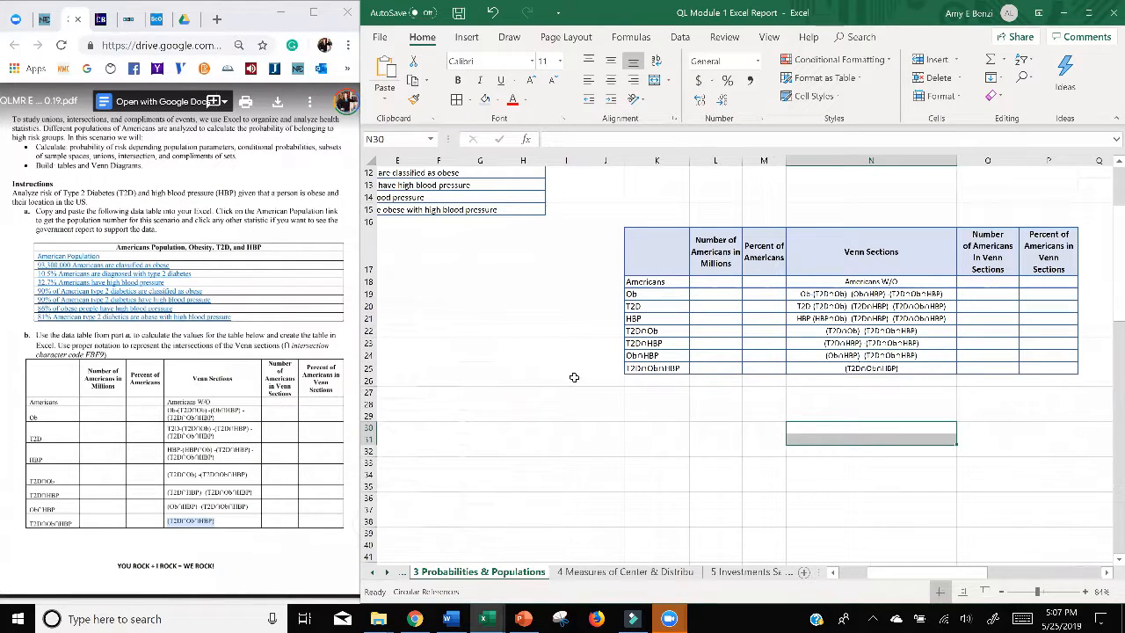
Step: Maximize the QL Module 1 Excel Report window and recheck the completed Venn table in the teal-colored student workbook
ctrl+scroll(753, 427, down, 3)
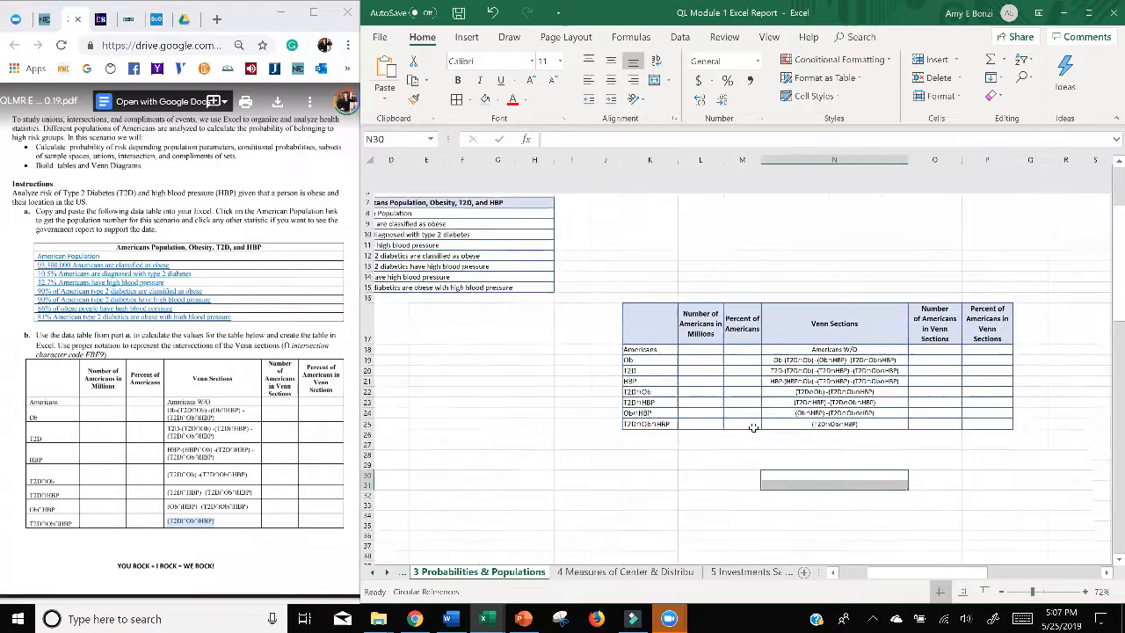
ctrl+scroll(753, 427, up, 4)
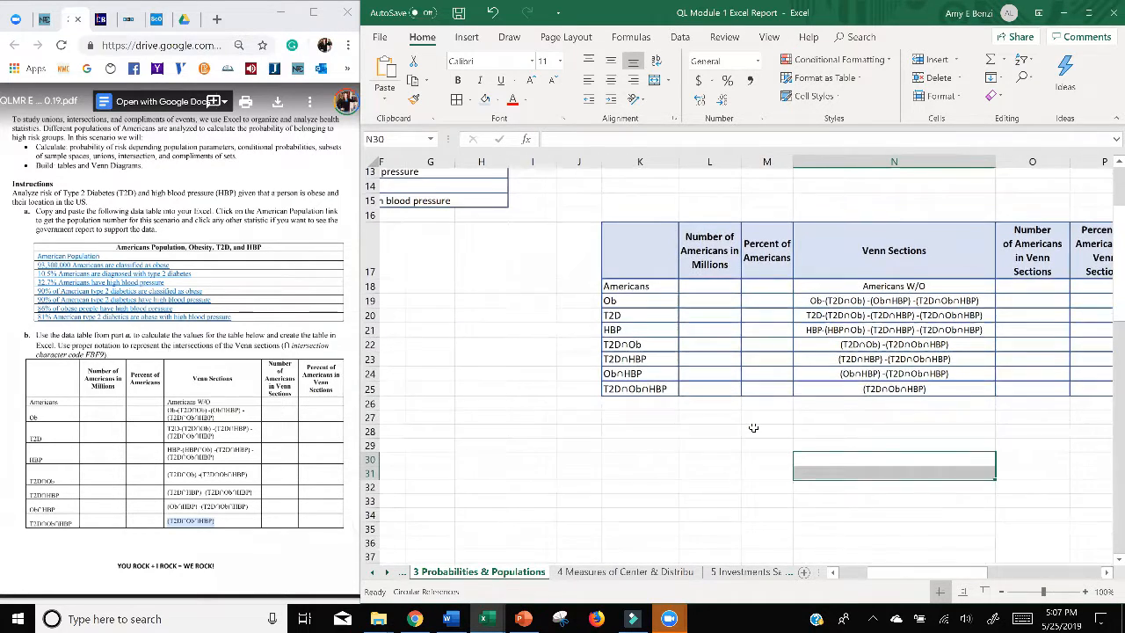
ctrl+scroll(726, 392, down, 6)
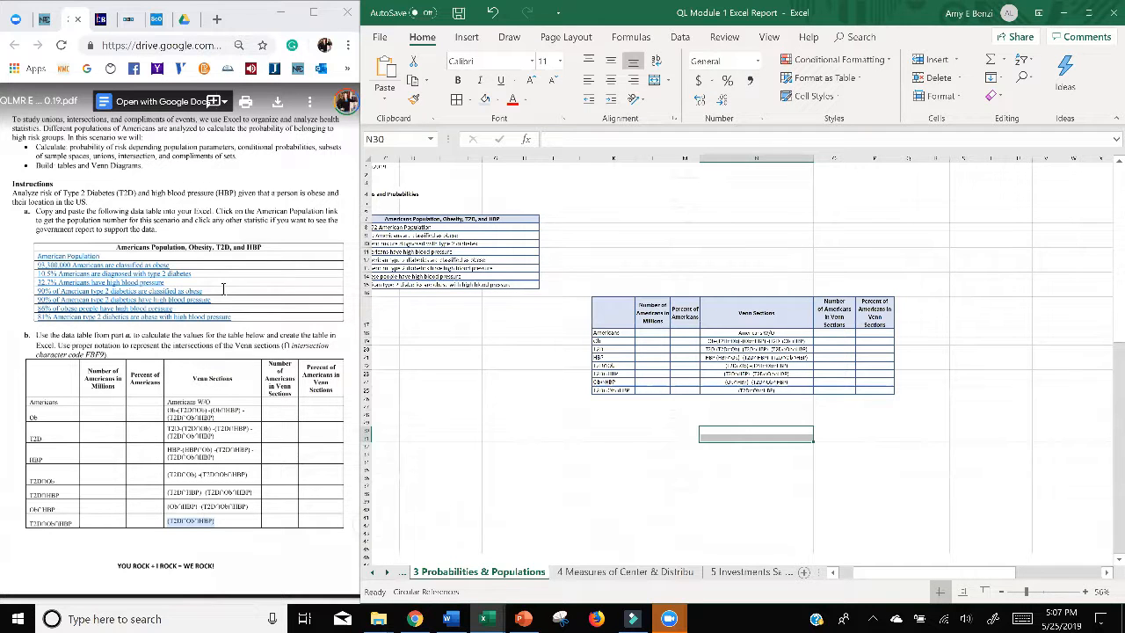
ctrl+scroll(657, 395, up, 2)
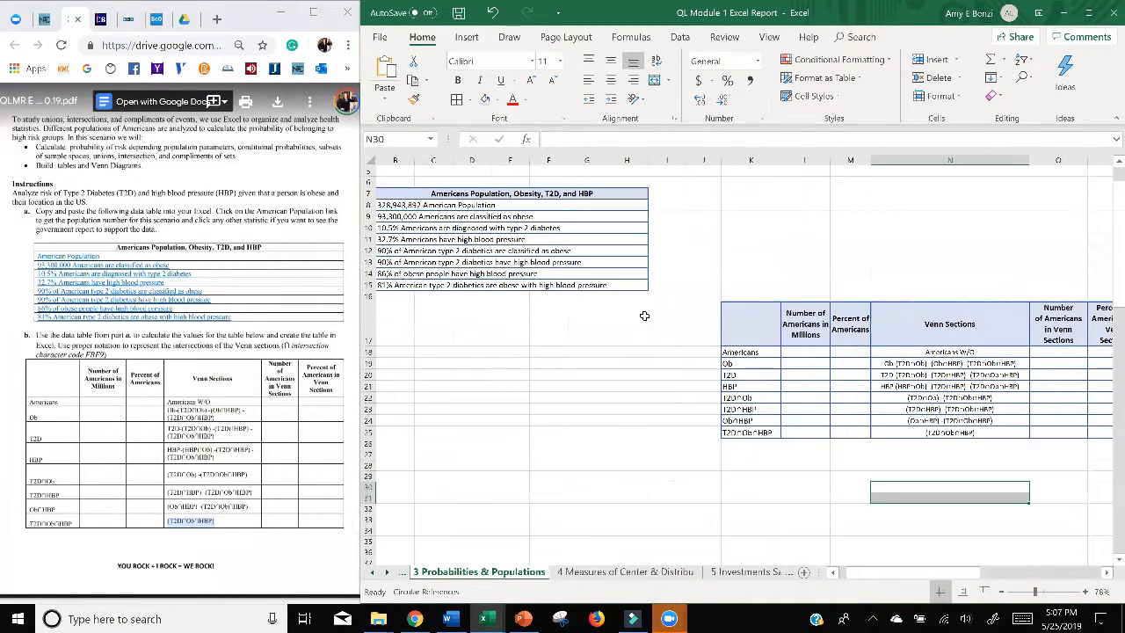
click(1088, 12)
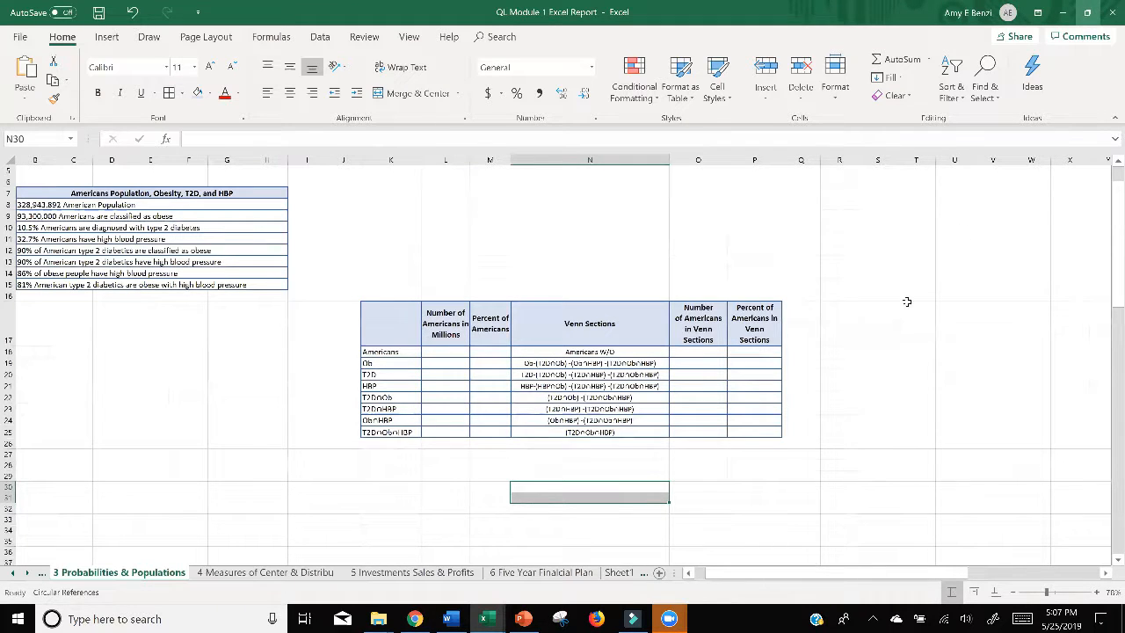
mouse_move(483, 619)
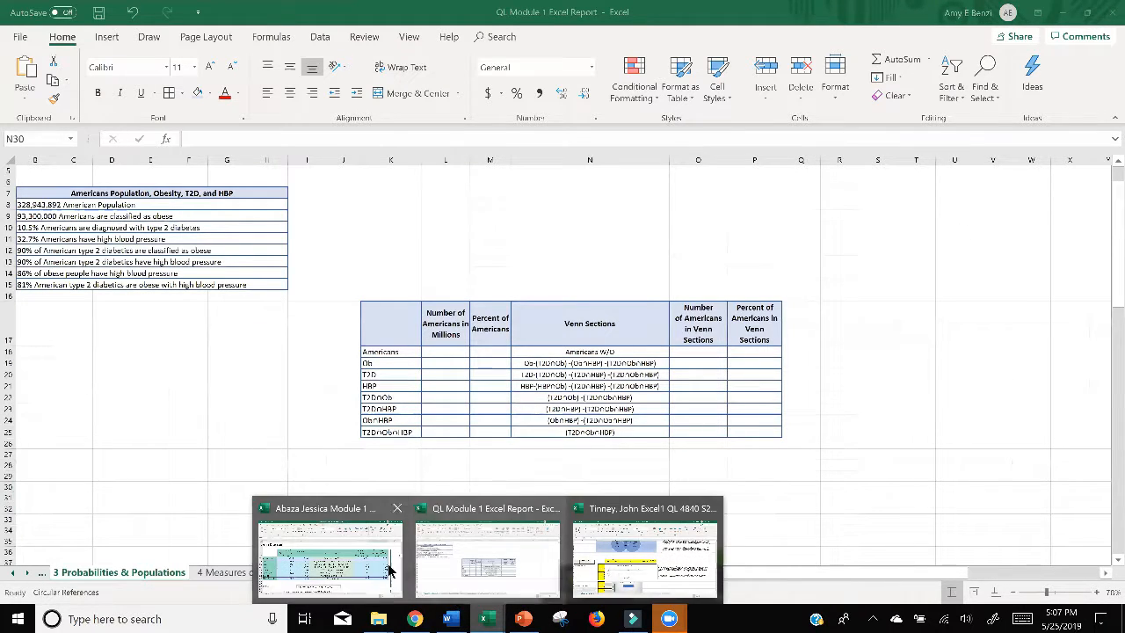
mouse_move(383, 563)
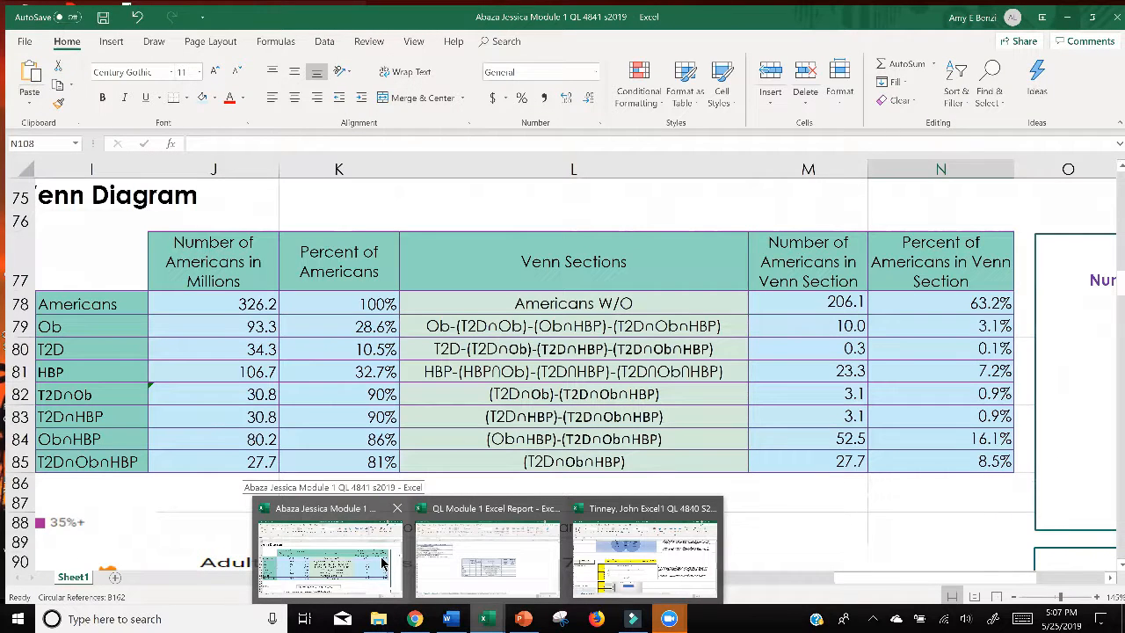
click(383, 563)
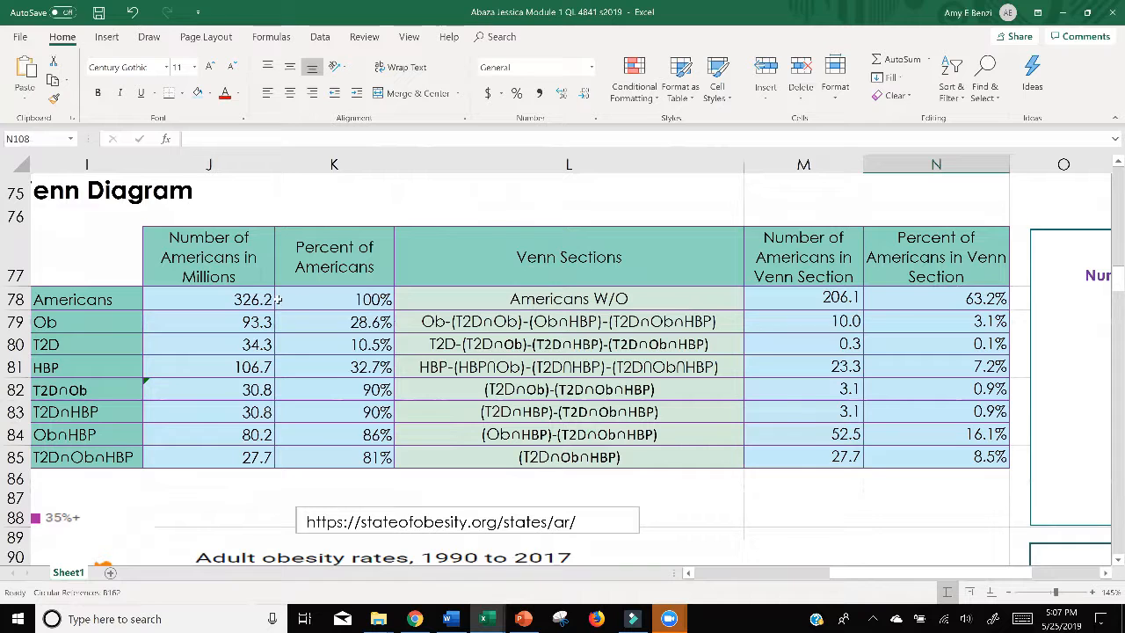
click(1066, 22)
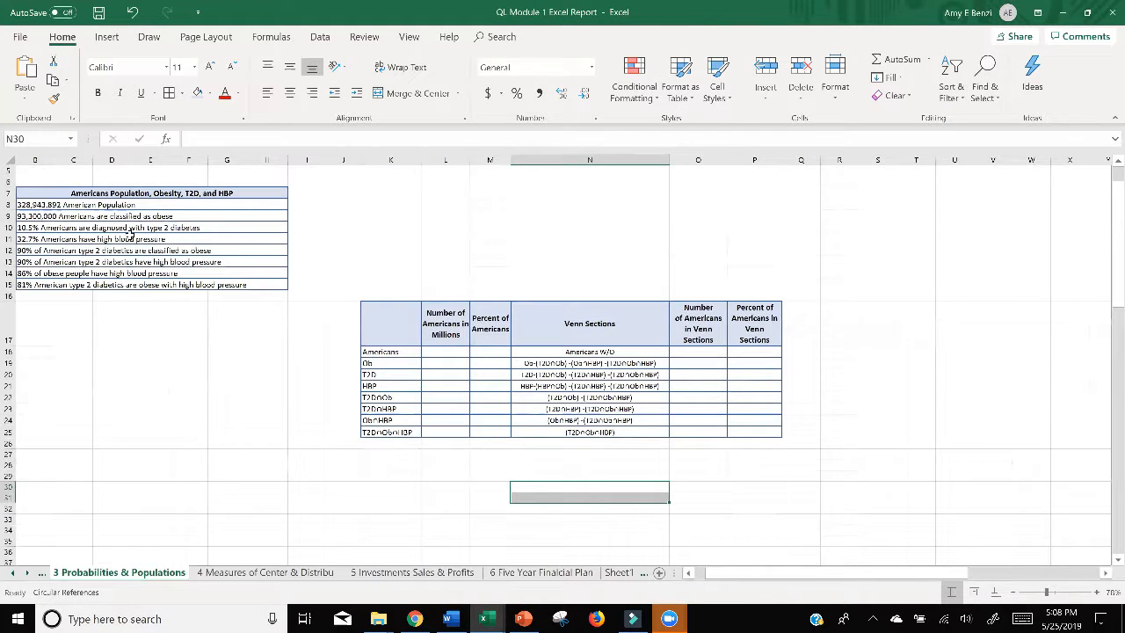
Step: Enter 100 as the number of Americans in millions for the Americans row in L18
scroll(130, 234, up, 3)
scroll(130, 234, down, 5)
scroll(107, 243, up, 1)
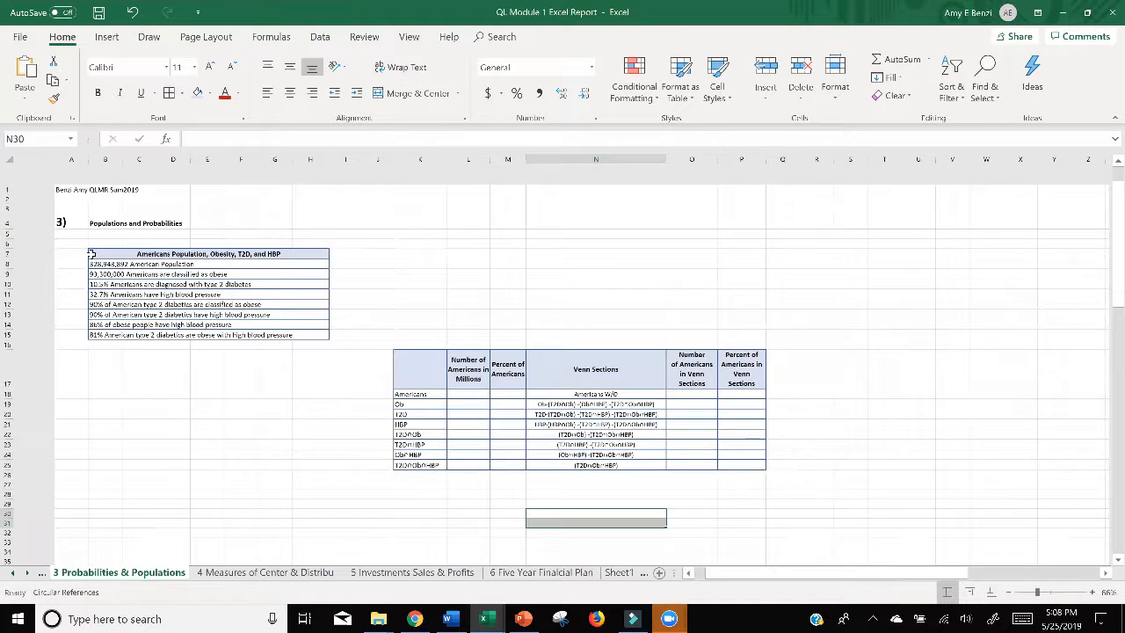
scroll(91, 254, up, 2)
click(70, 235)
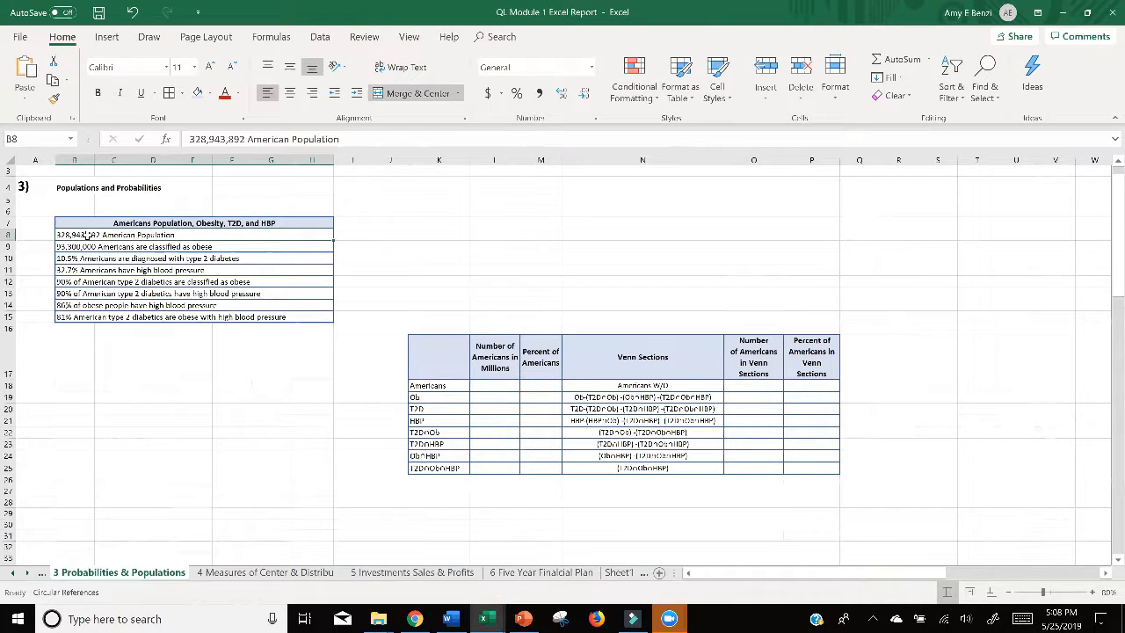
ctrl+scroll(380, 310, up, 3)
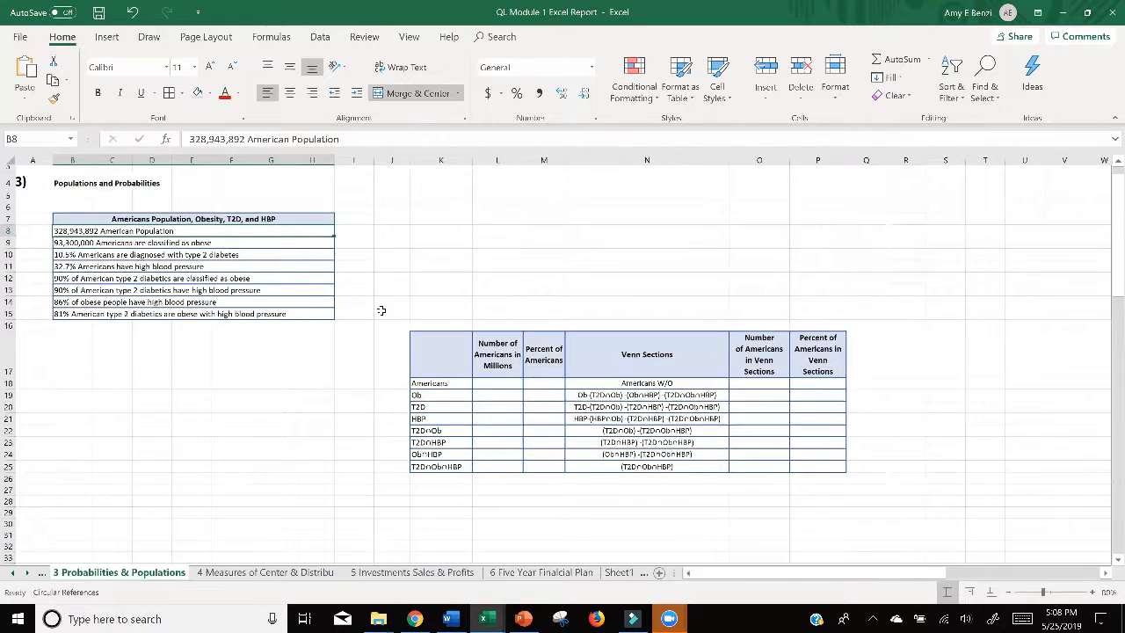
ctrl+scroll(381, 311, up, 2)
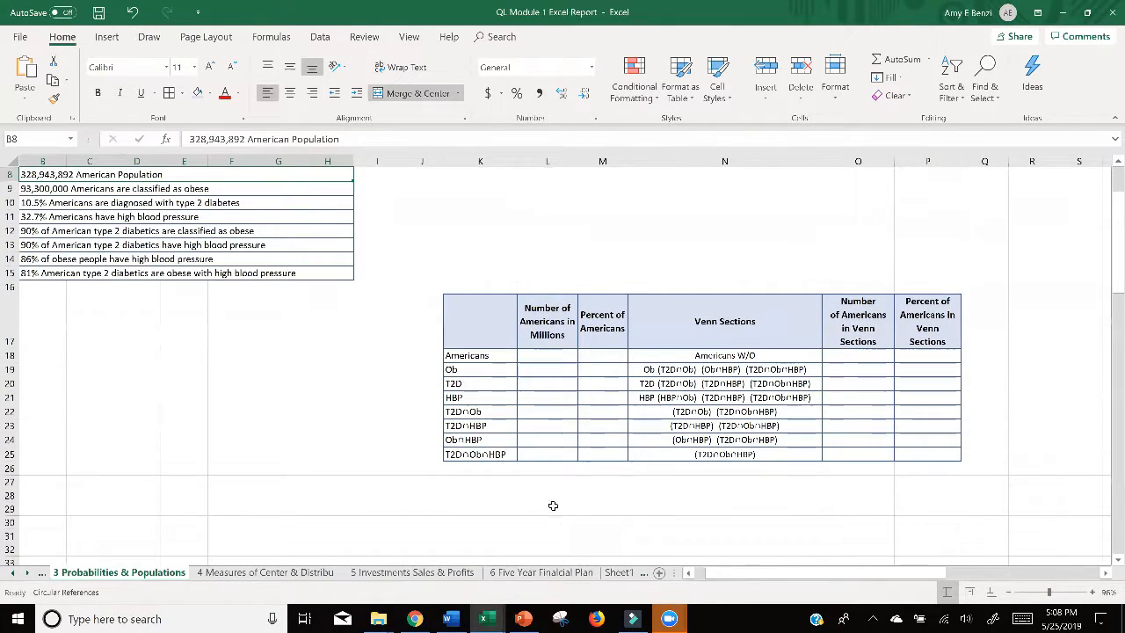
scroll(550, 504, up, 1)
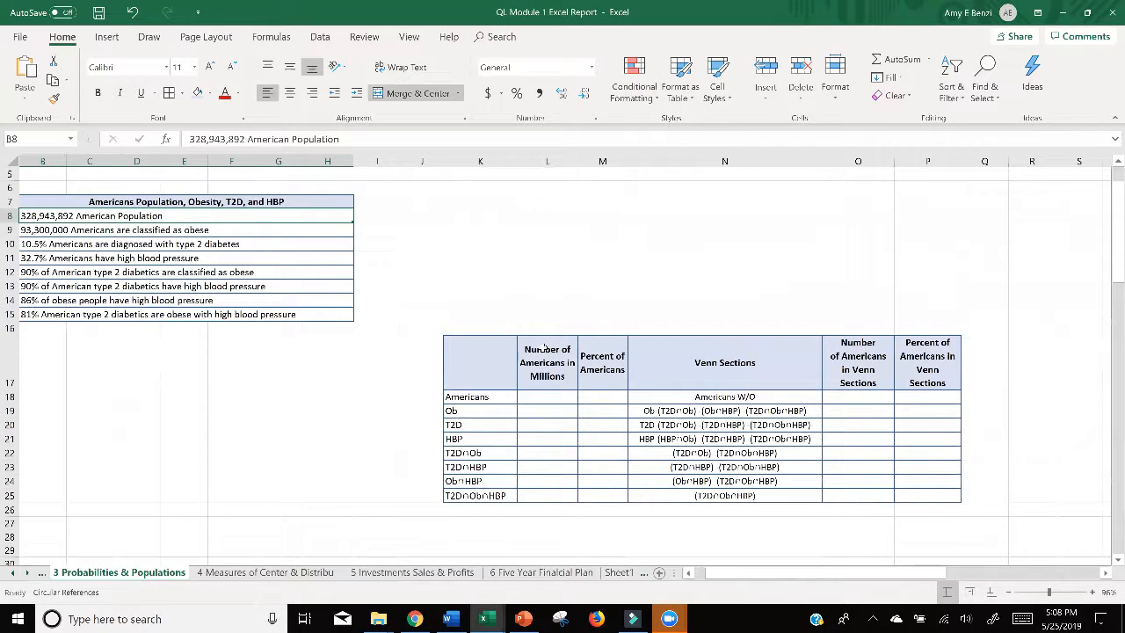
double_click(546, 397)
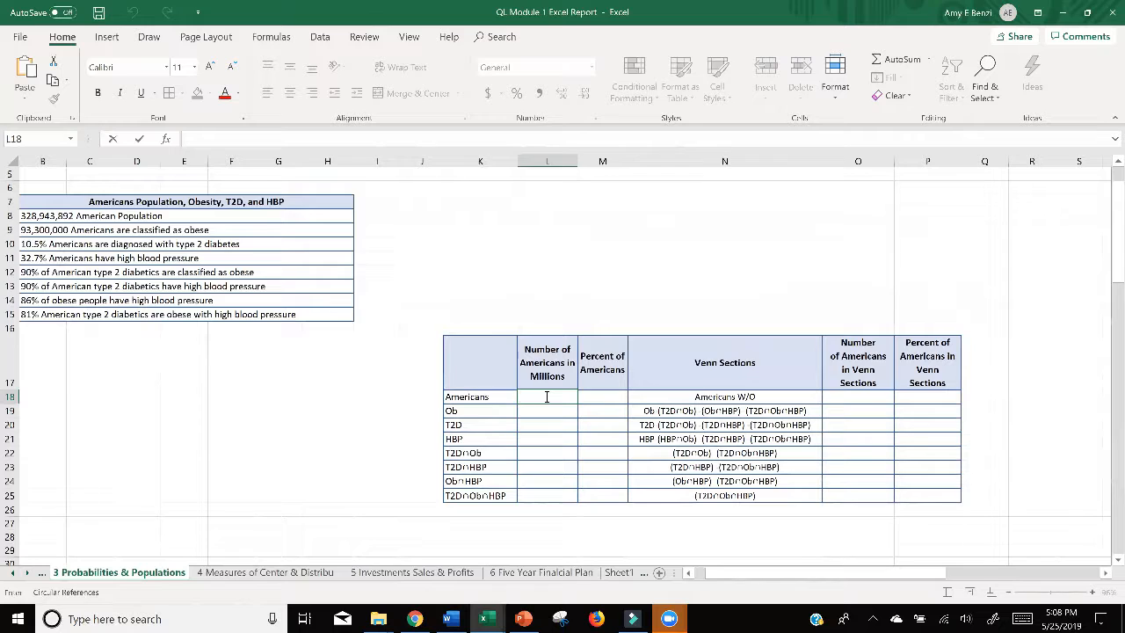
text(100)
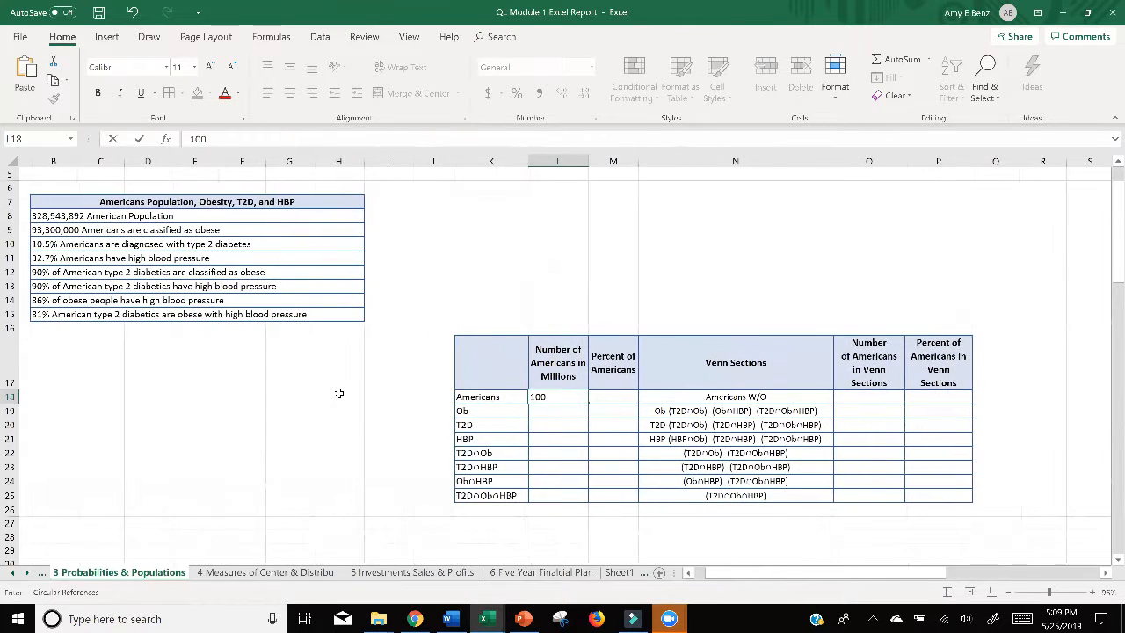
click(535, 410)
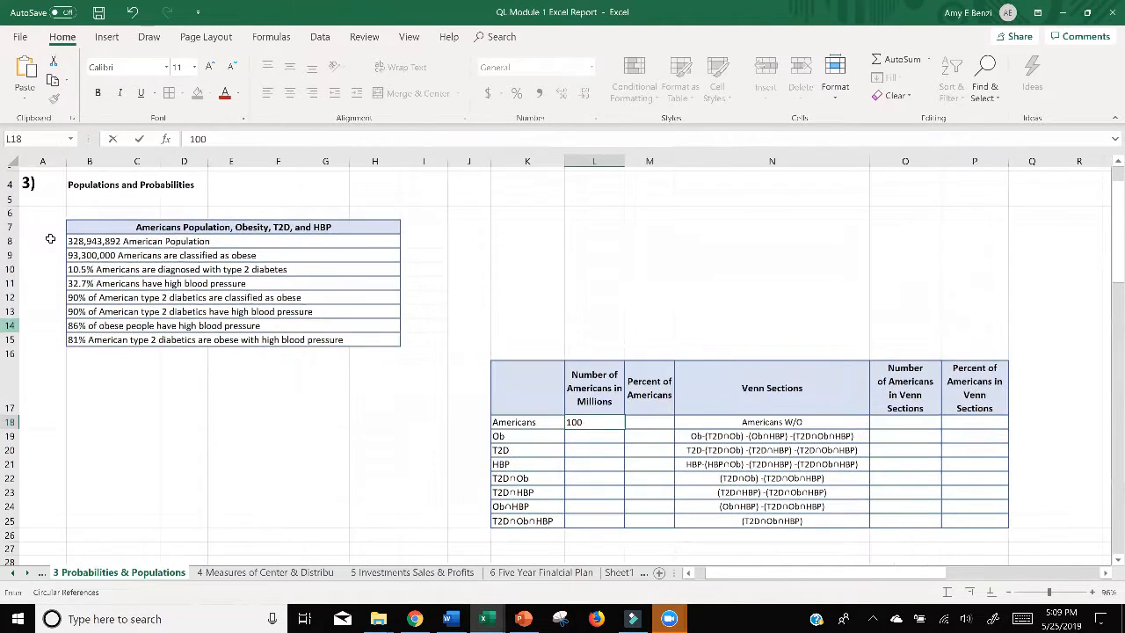
Step: Try moving the Venn sections table K17:P25 two columns over so it starts at I17, and undo the move
mouse_move(480, 352)
mouse_down()
mouse_move(923, 452)
mouse_move(956, 481)
mouse_up()
drag(872, 460, 813, 457)
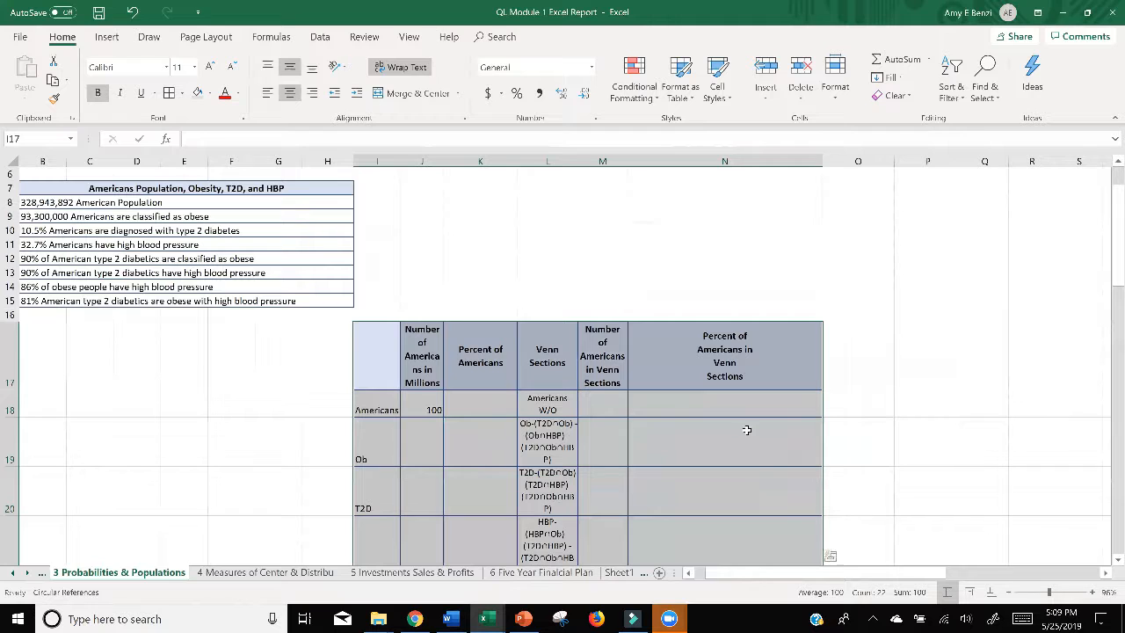
click(134, 12)
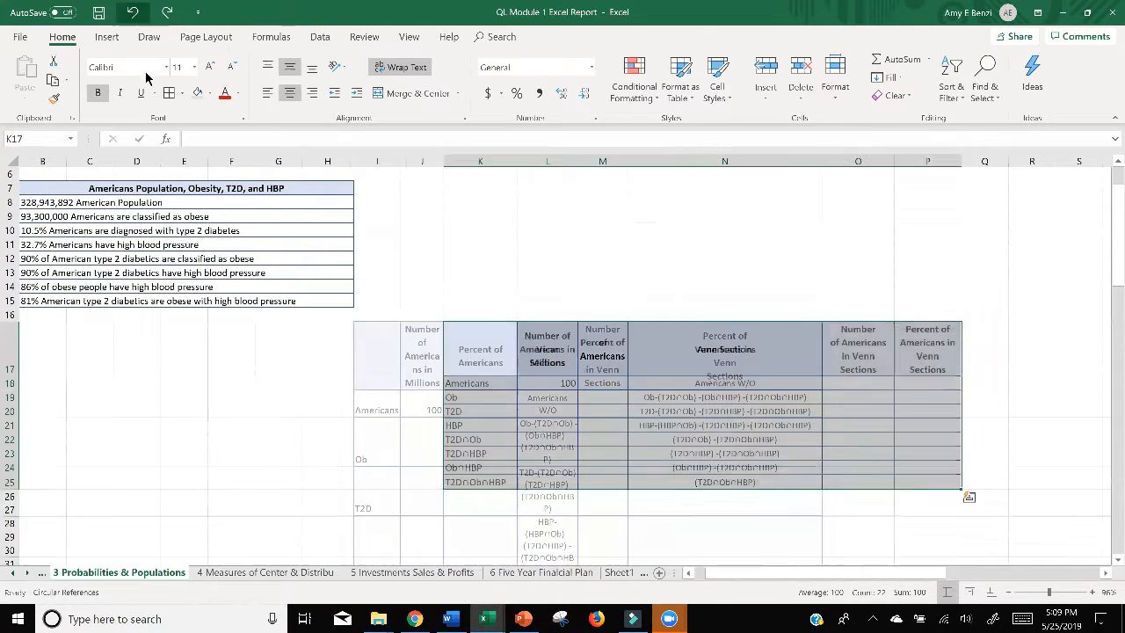
click(991, 397)
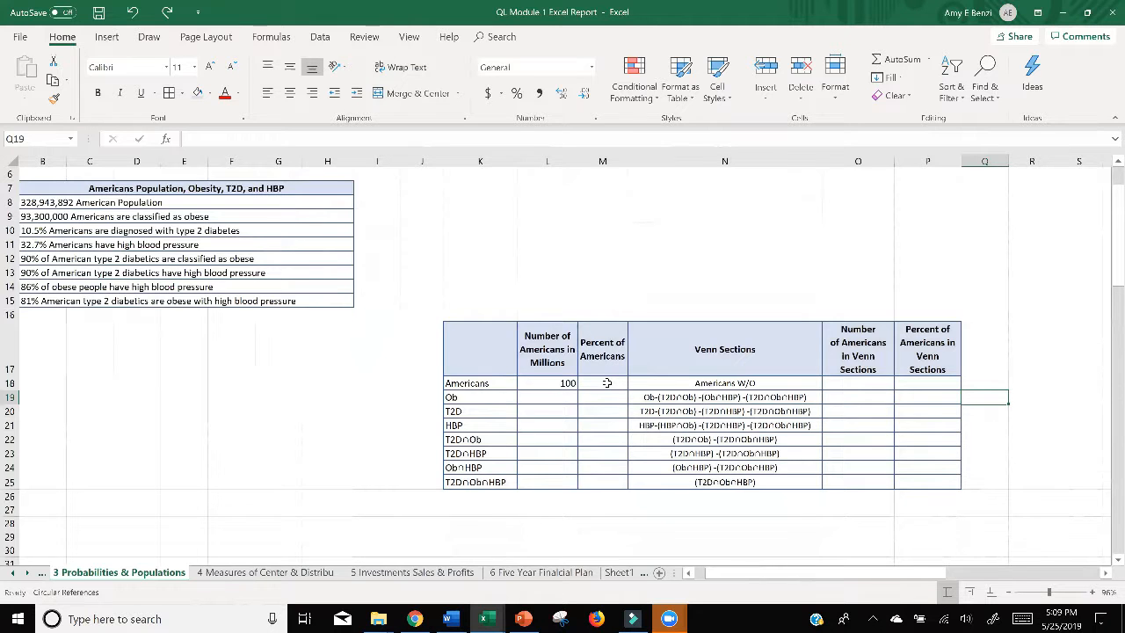
Step: Replace the obesity count in B9 with 29% so the entry reads "29% Americans are classified as obese"
scroll(606, 383, left, 1)
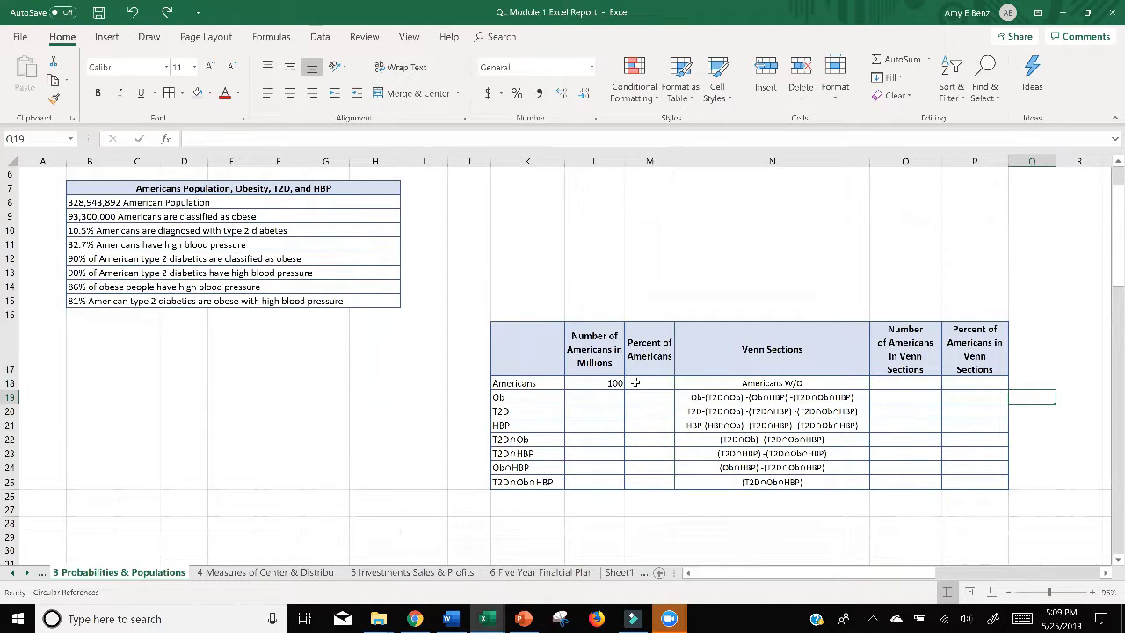
double_click(91, 216)
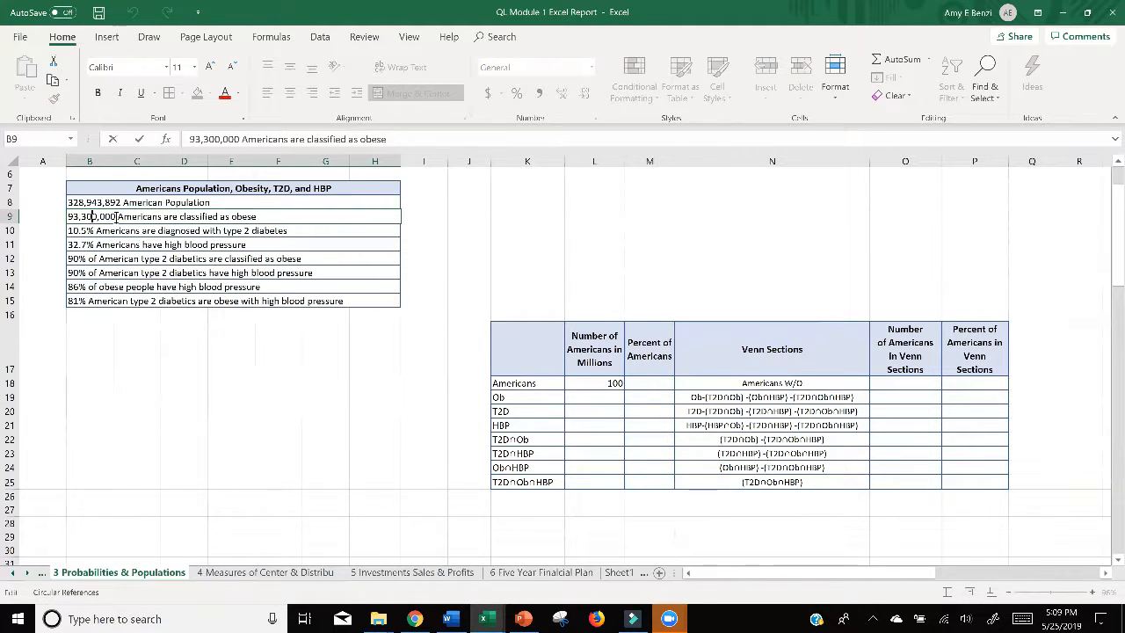
drag(116, 217, 70, 215)
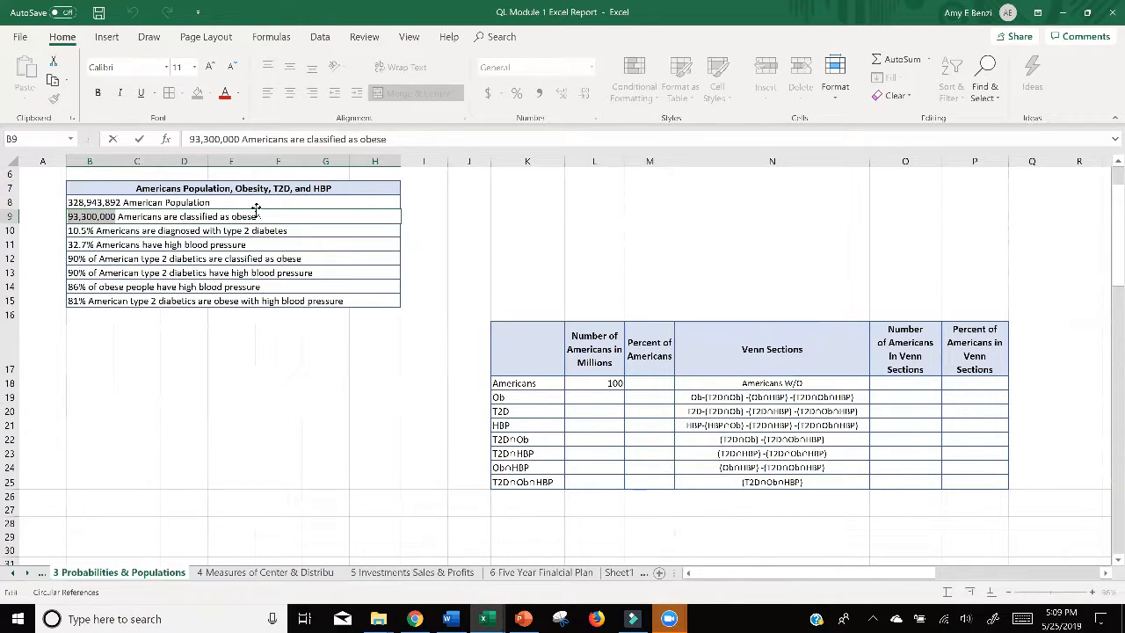
text(29)
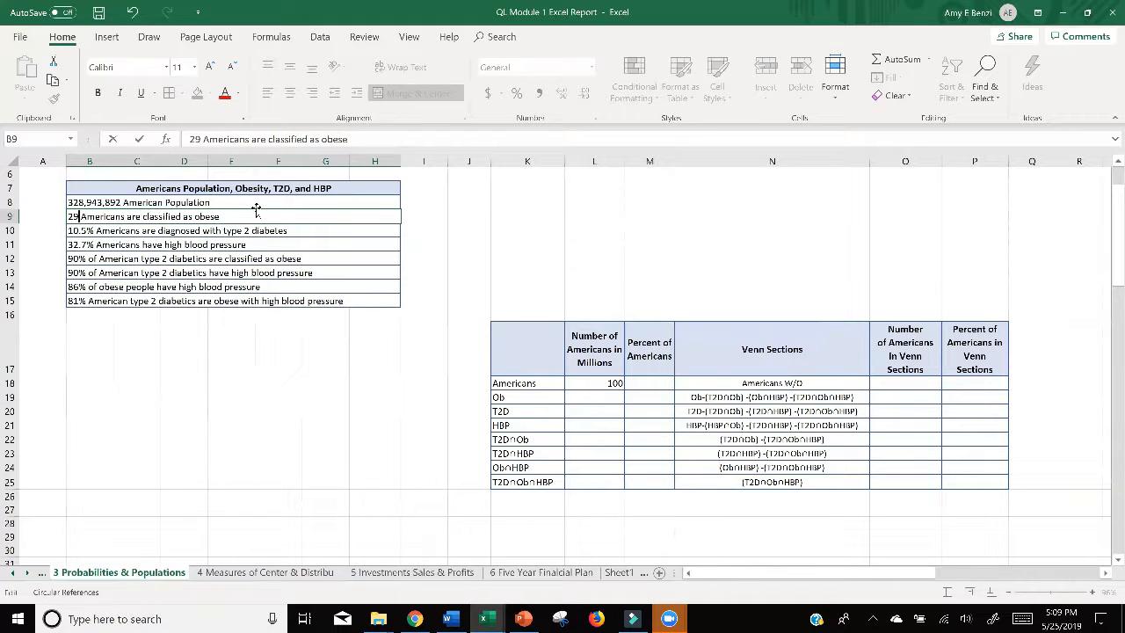
text(%)
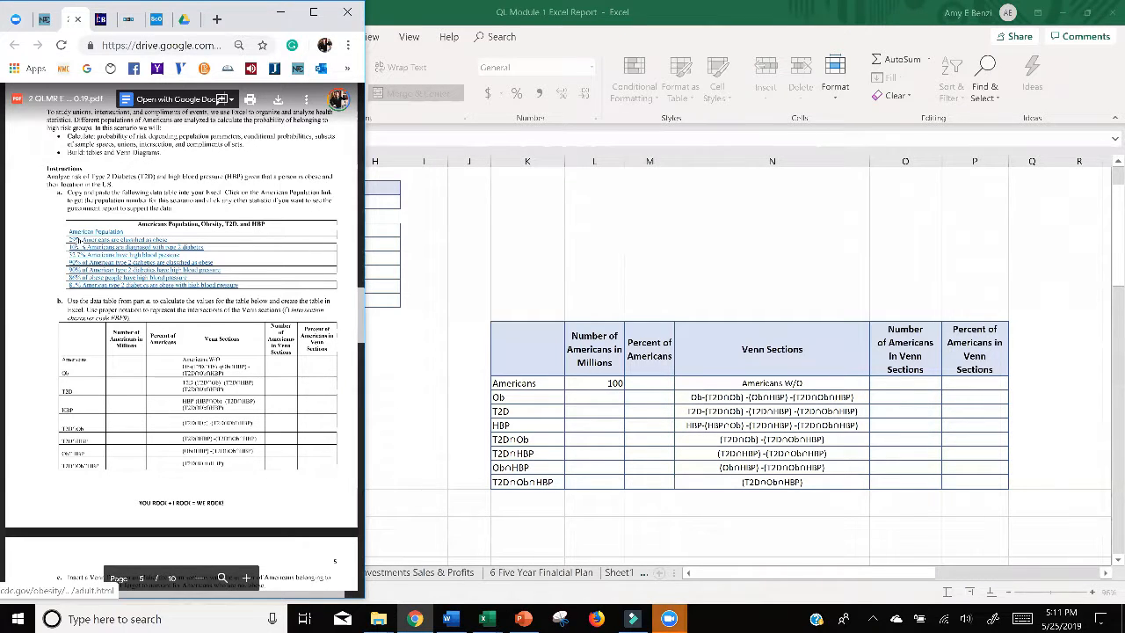
click(476, 310)
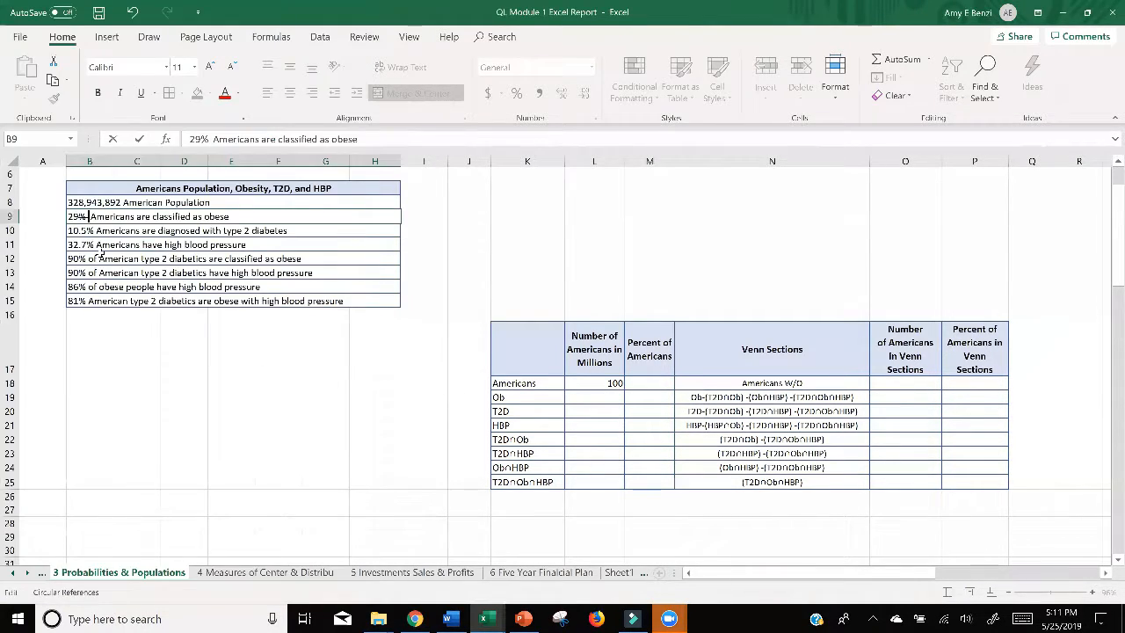
right_click(79, 216)
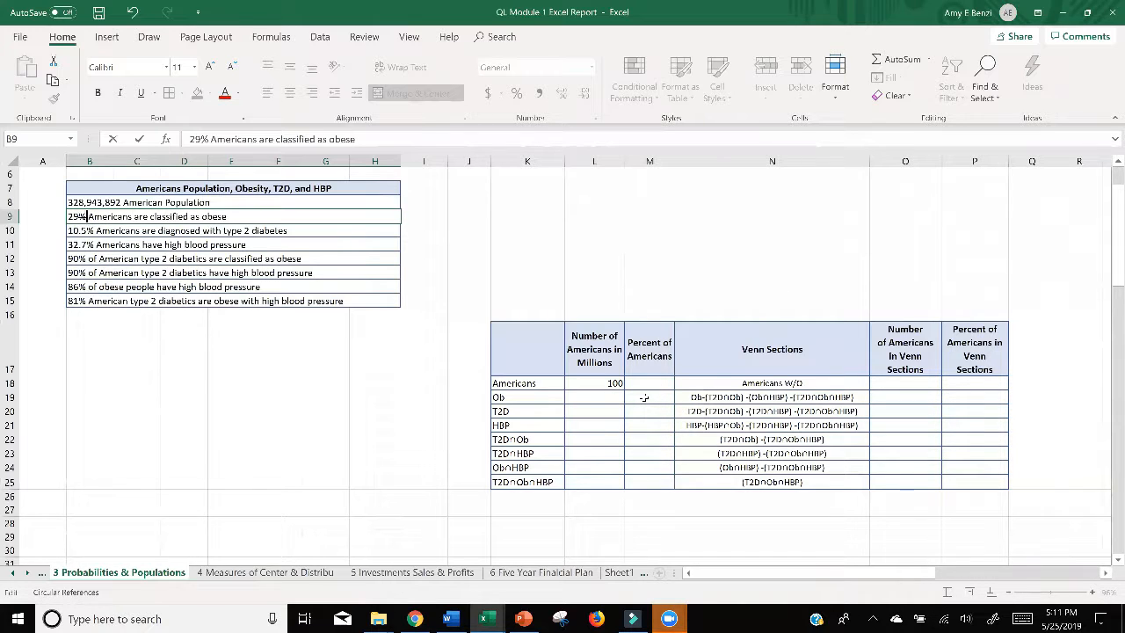
click(644, 398)
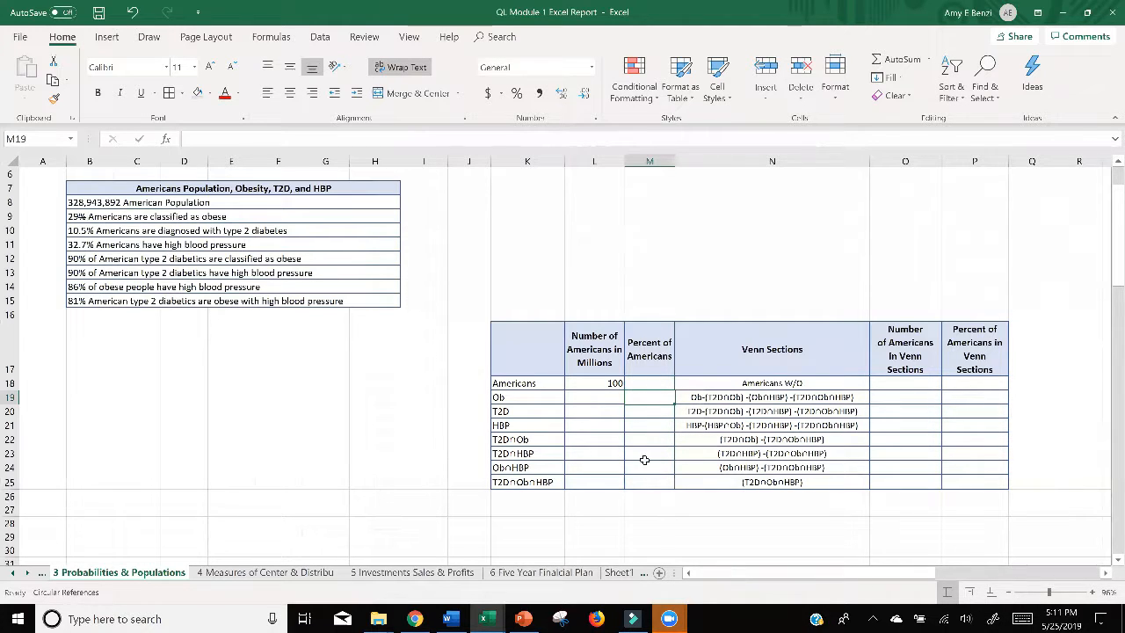
Step: Apply the percent number format to both percent columns of the Venn table, M18:M25 and P18:P25
drag(649, 387, 647, 480)
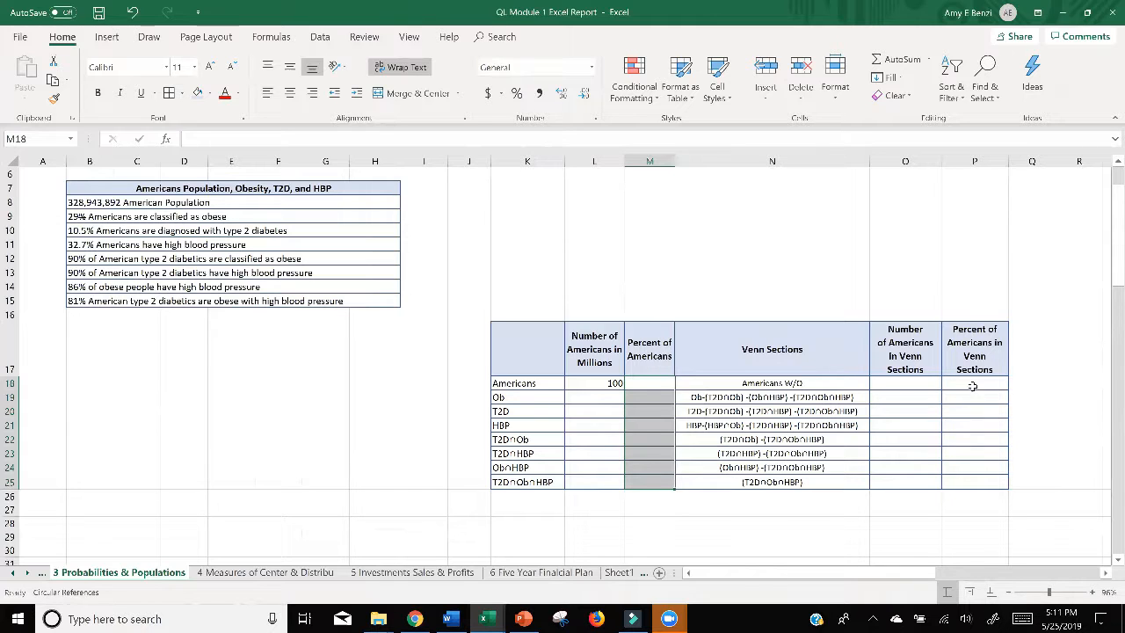
drag(972, 386, 978, 464)
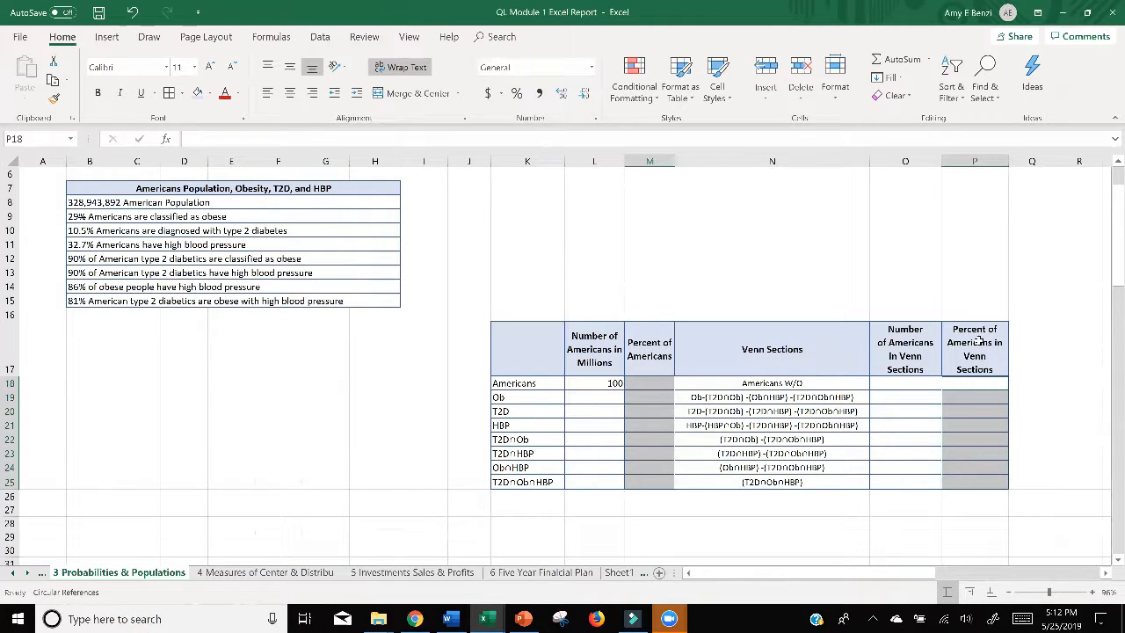
click(517, 94)
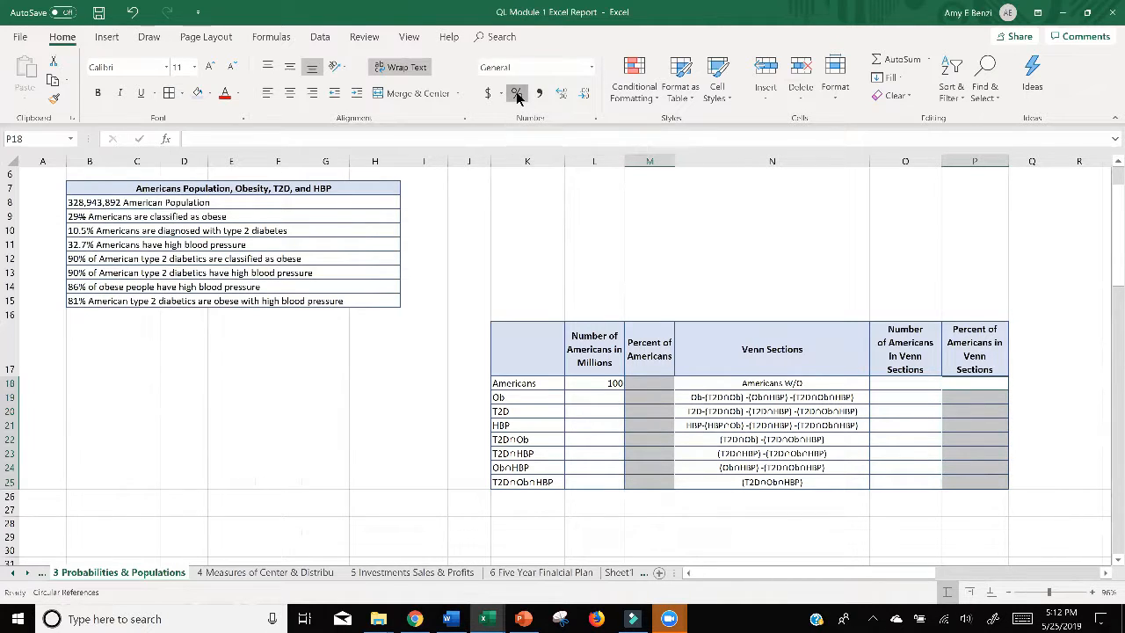
Step: Enter 29% as the percent of Americans for the Ob row in M19
click(647, 384)
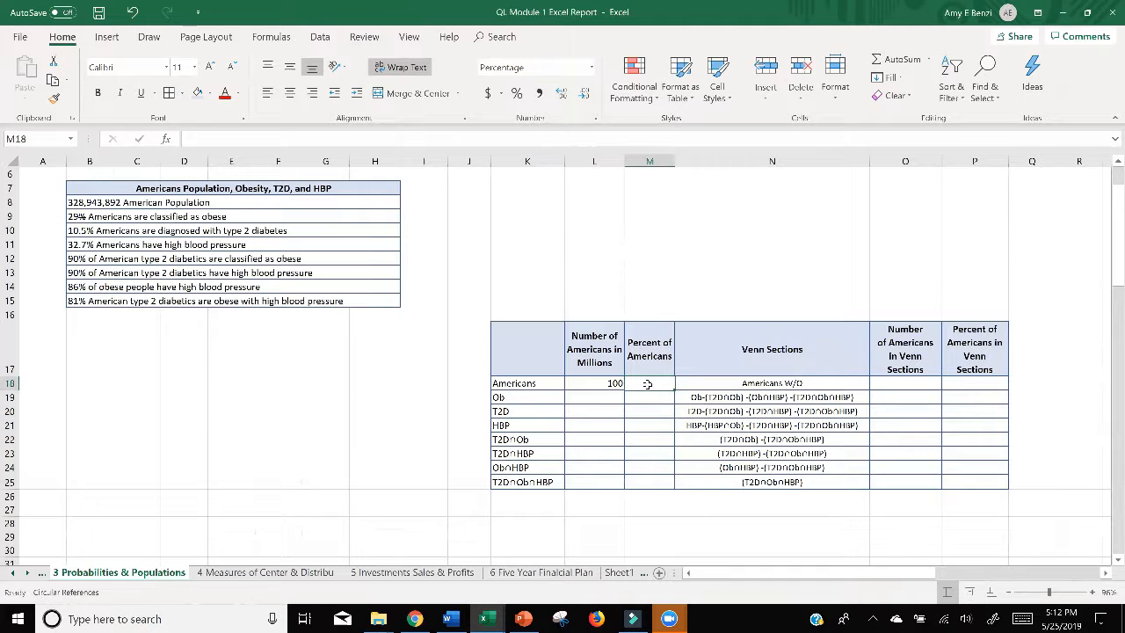
click(646, 396)
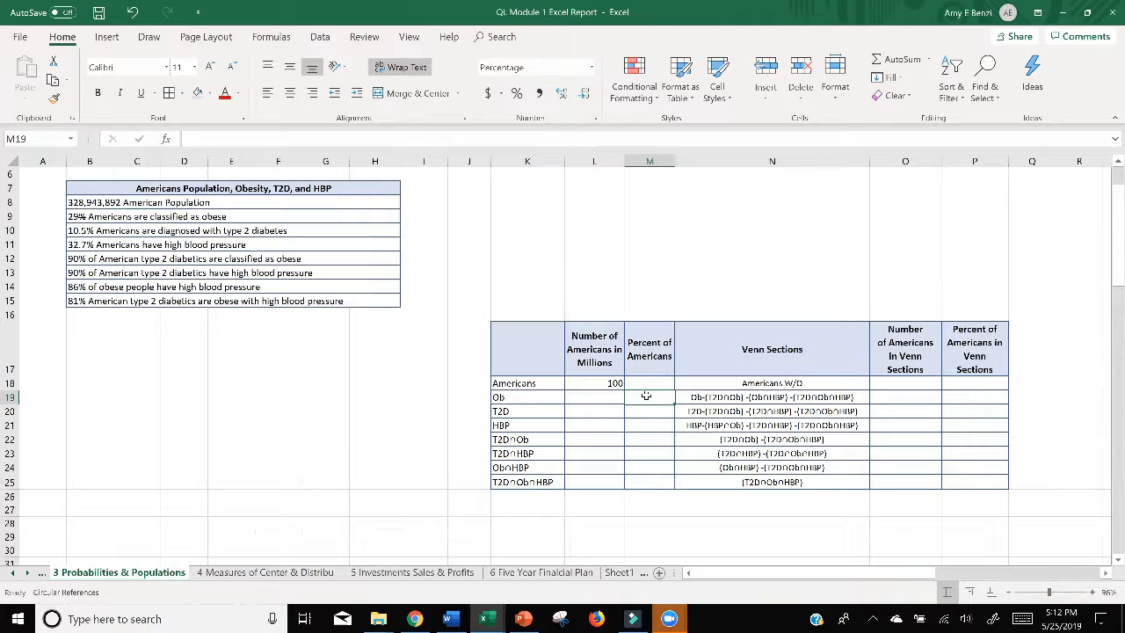
text(29)
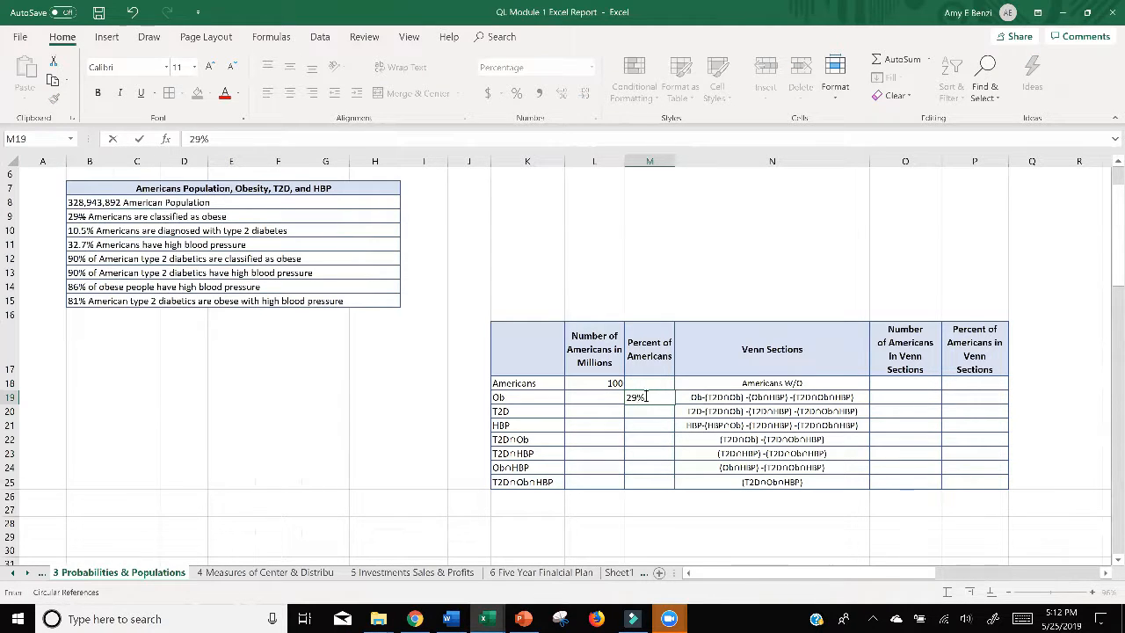
key(Return)
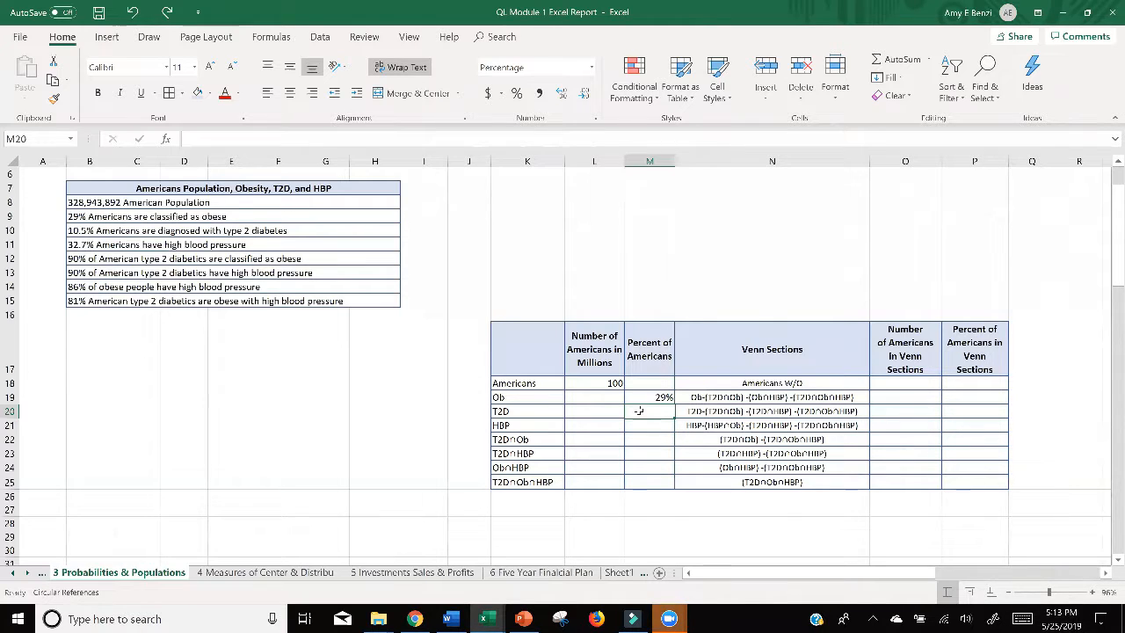
Step: Enter 10.5% as the percent of Americans for the T2D row in M20
click(644, 455)
click(644, 414)
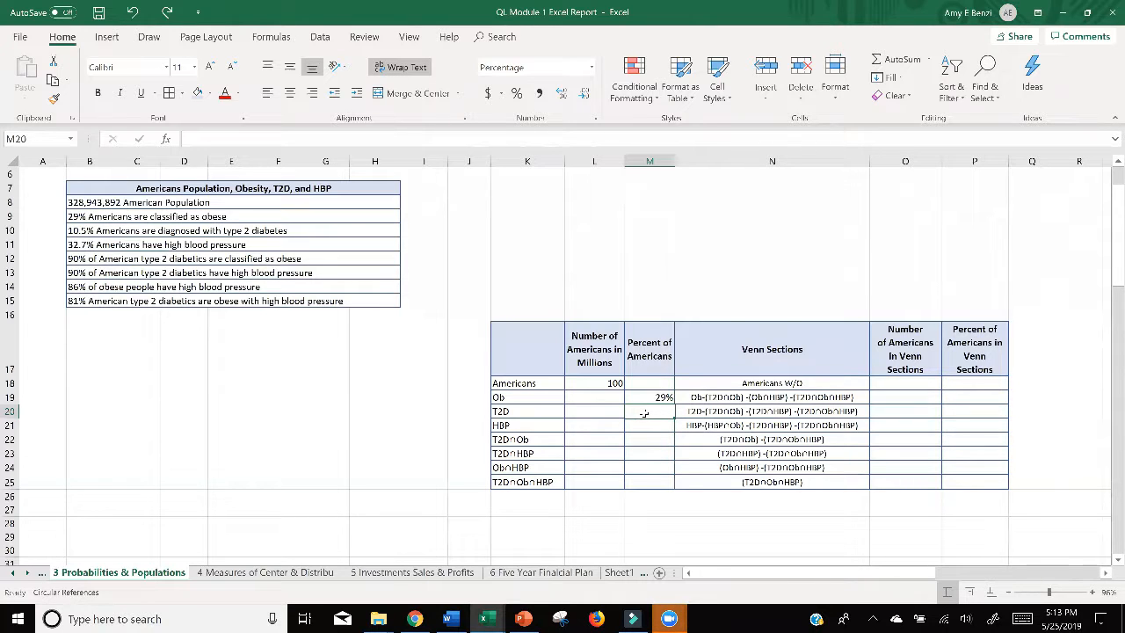
text(10.5%)
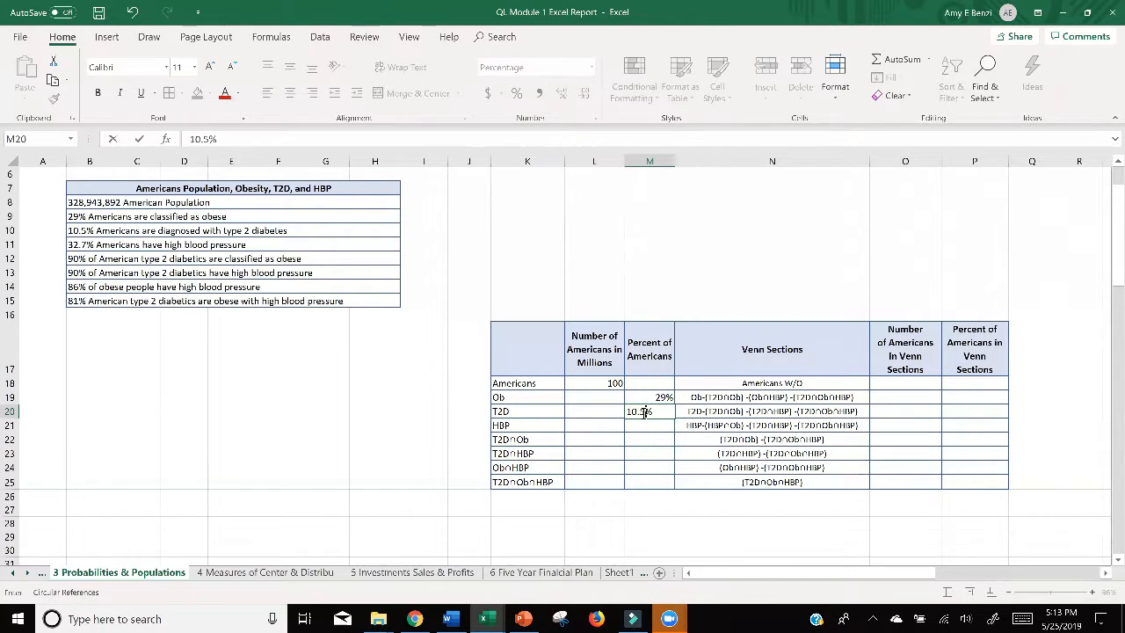
key(Return)
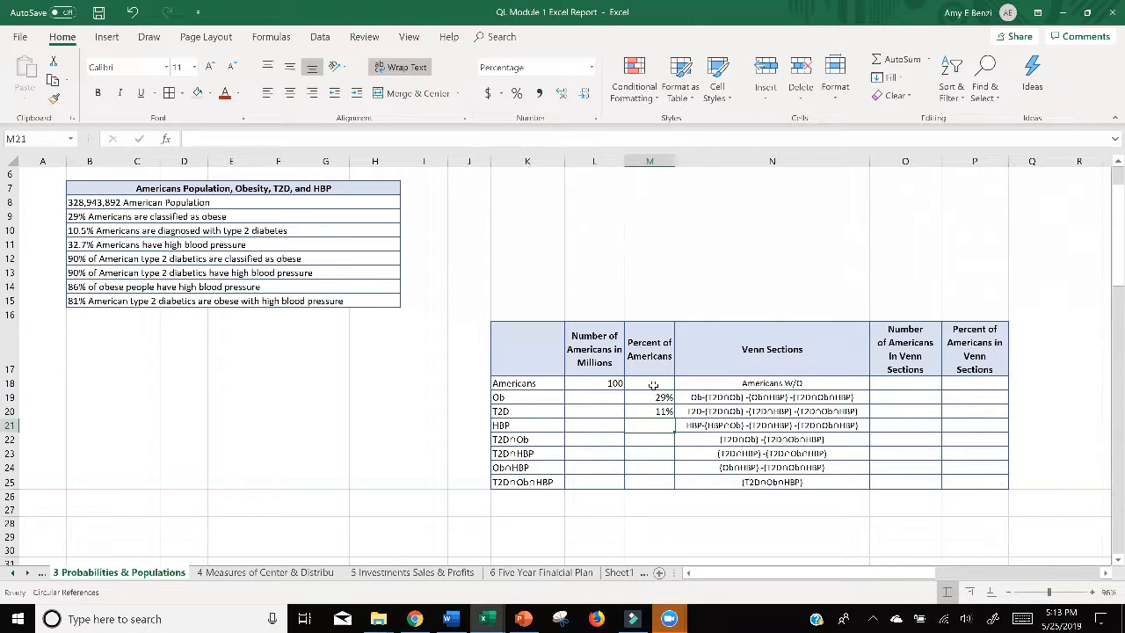
Step: Show one decimal place in both percent columns of the Venn table, M18:M25 and P18:P25
drag(655, 398, 659, 482)
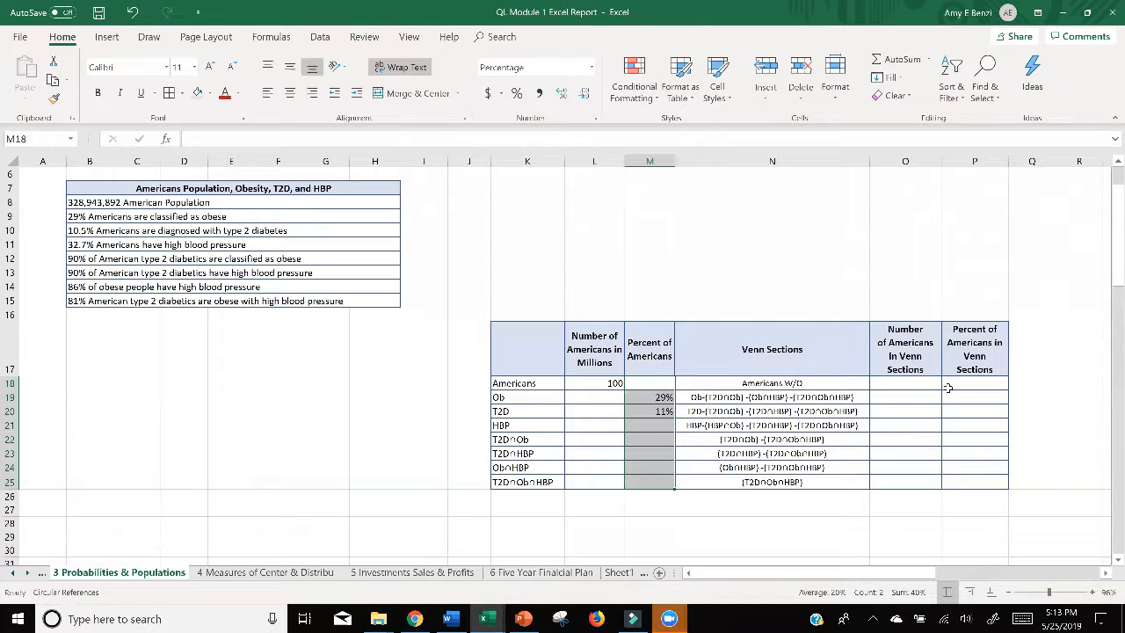
drag(947, 382, 960, 474)
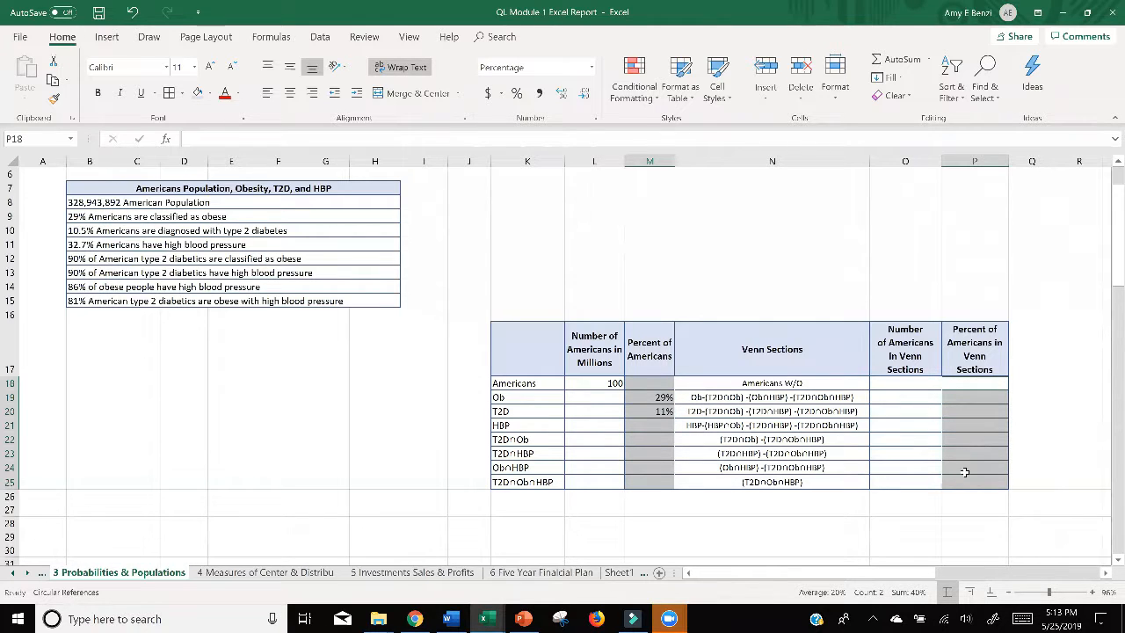
click(562, 94)
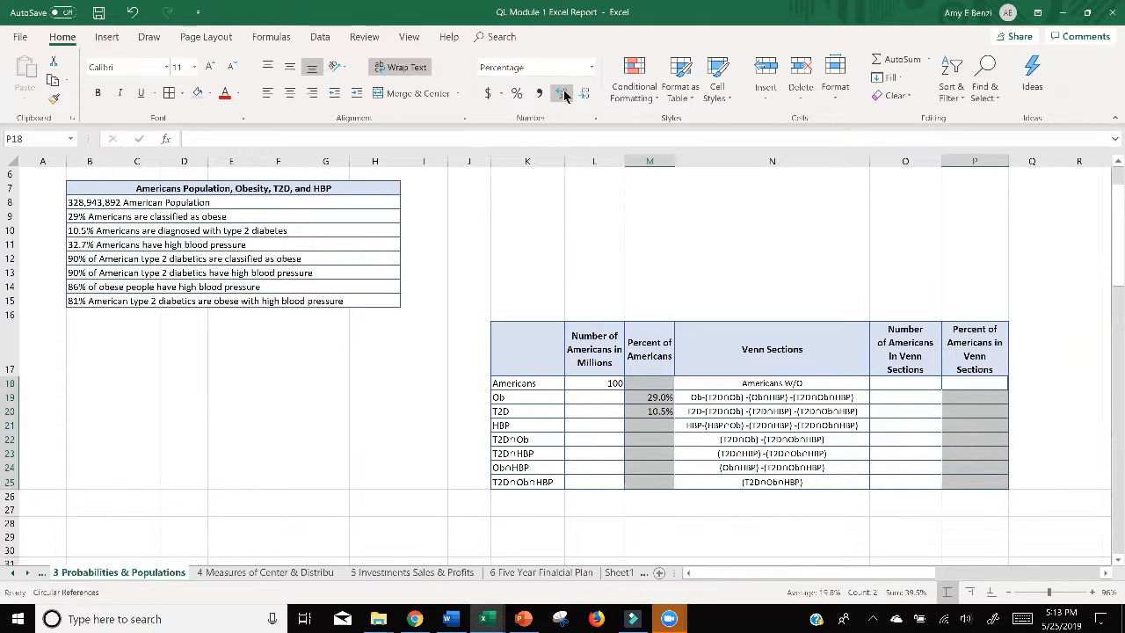
Step: Show one decimal place in the Number of Americans in Millions column, L18:L25
drag(594, 383, 594, 482)
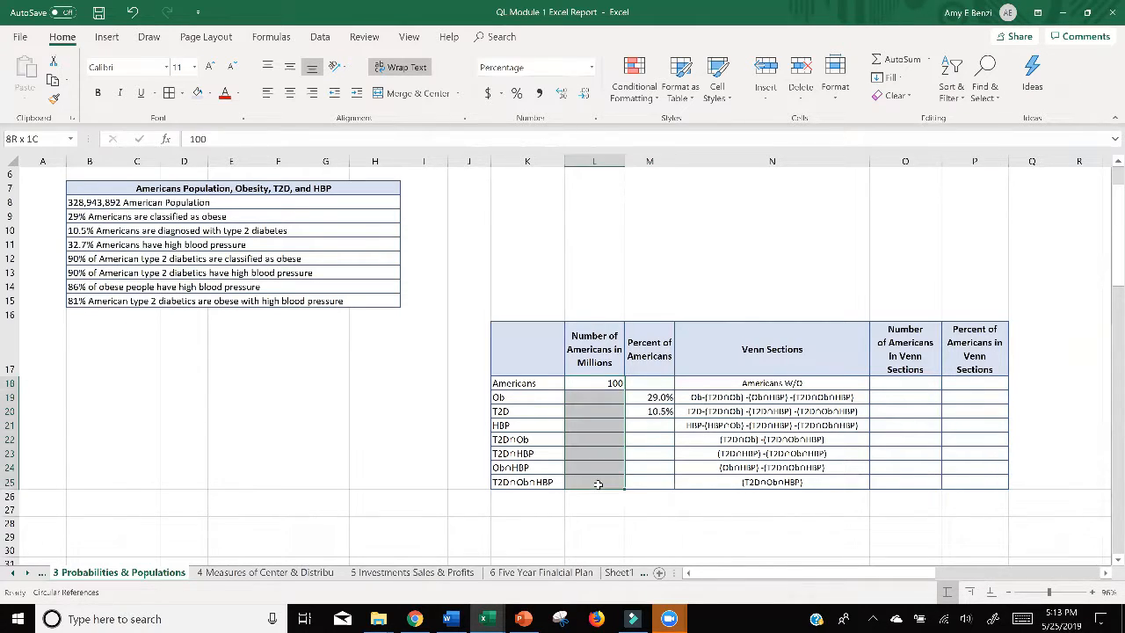
click(562, 95)
drag(904, 385, 901, 482)
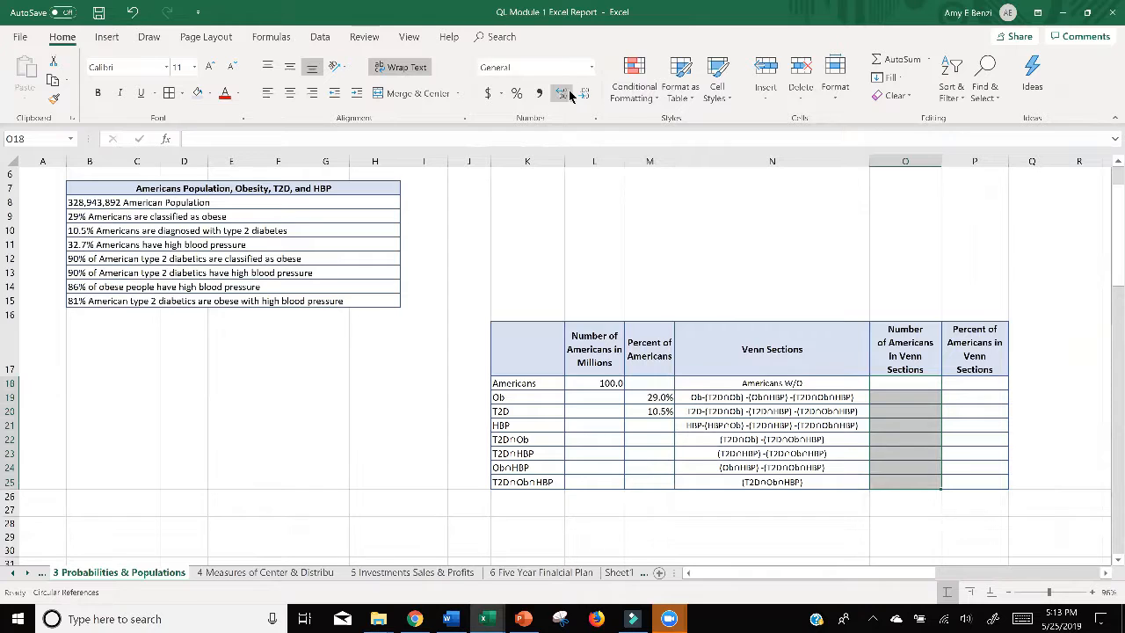
click(896, 437)
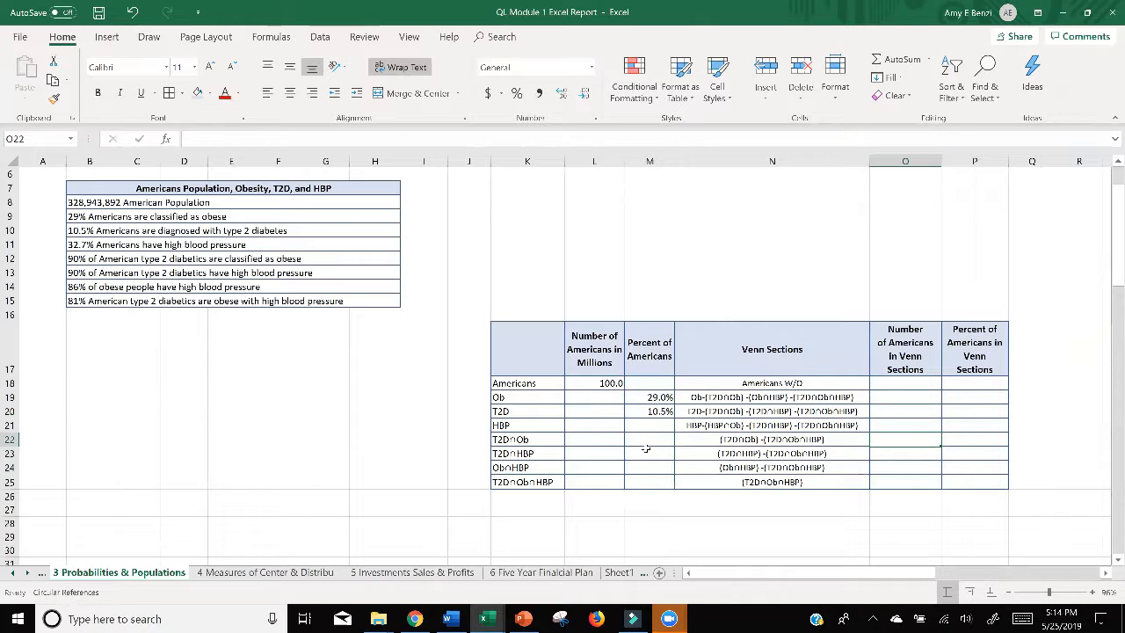
Step: Try entering 32.7 without a percent sign for the HBP row in M21, and undo the entry
double_click(643, 425)
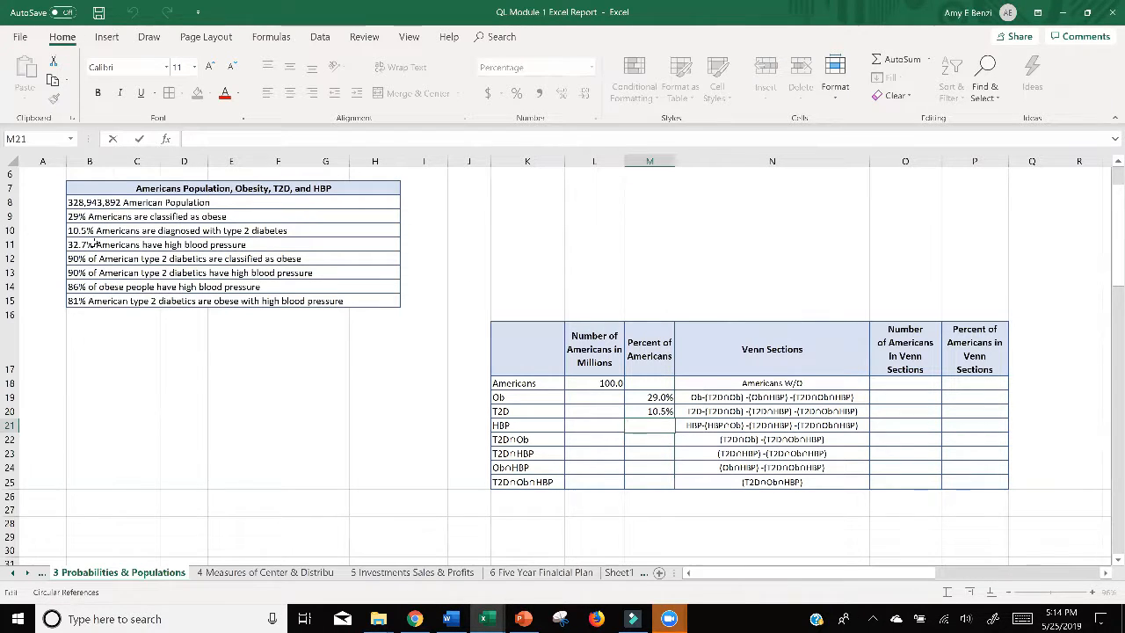
text(32.7)
key(Return)
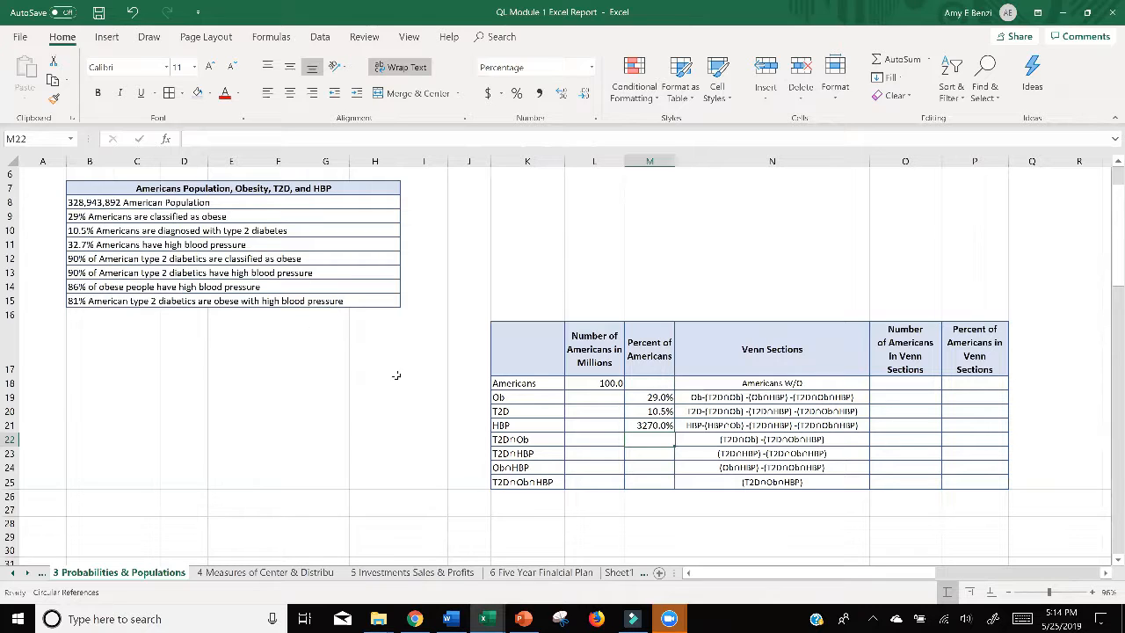
click(132, 13)
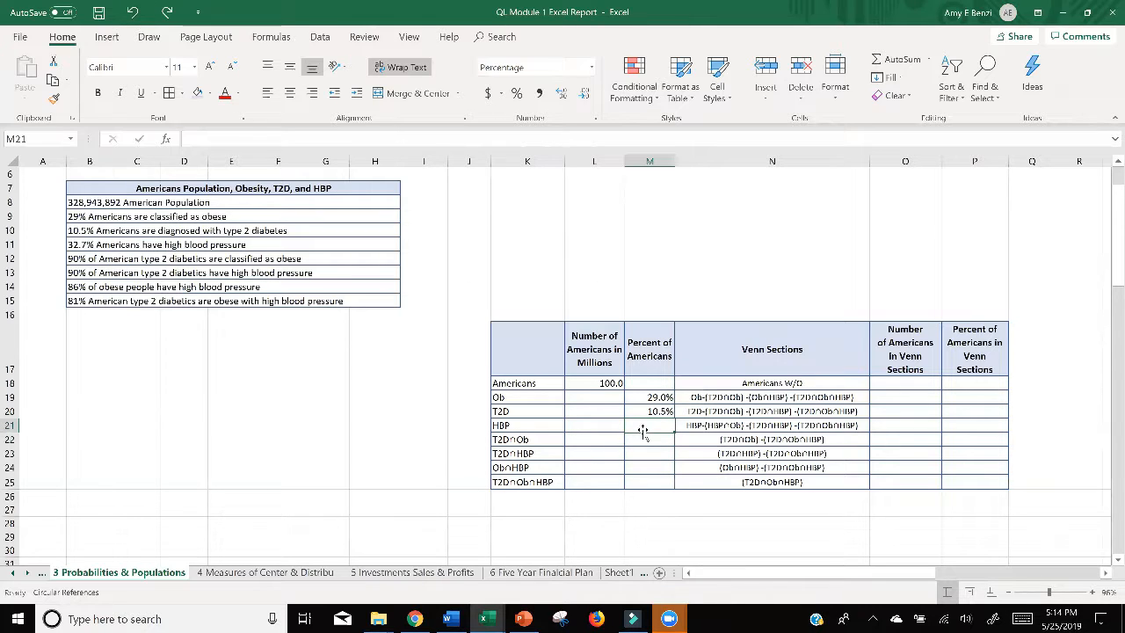
Step: Enter 32.7% as the percent of Americans for the HBP row in M21
click(651, 466)
key(Up)
key(Up)
key(Up)
double_click(648, 426)
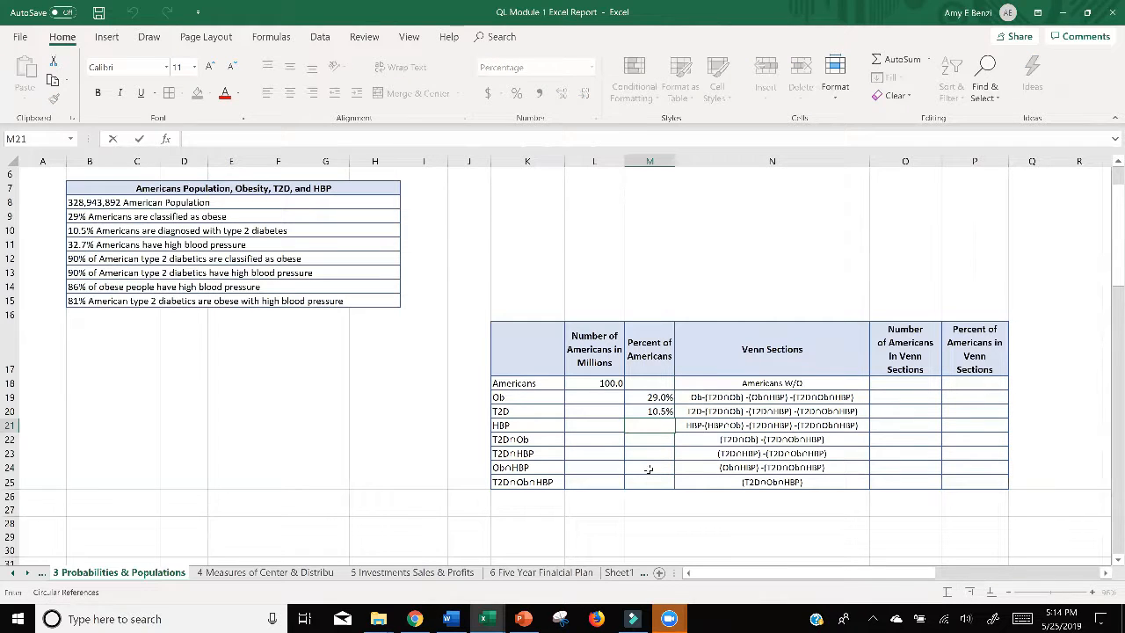
click(649, 465)
click(649, 425)
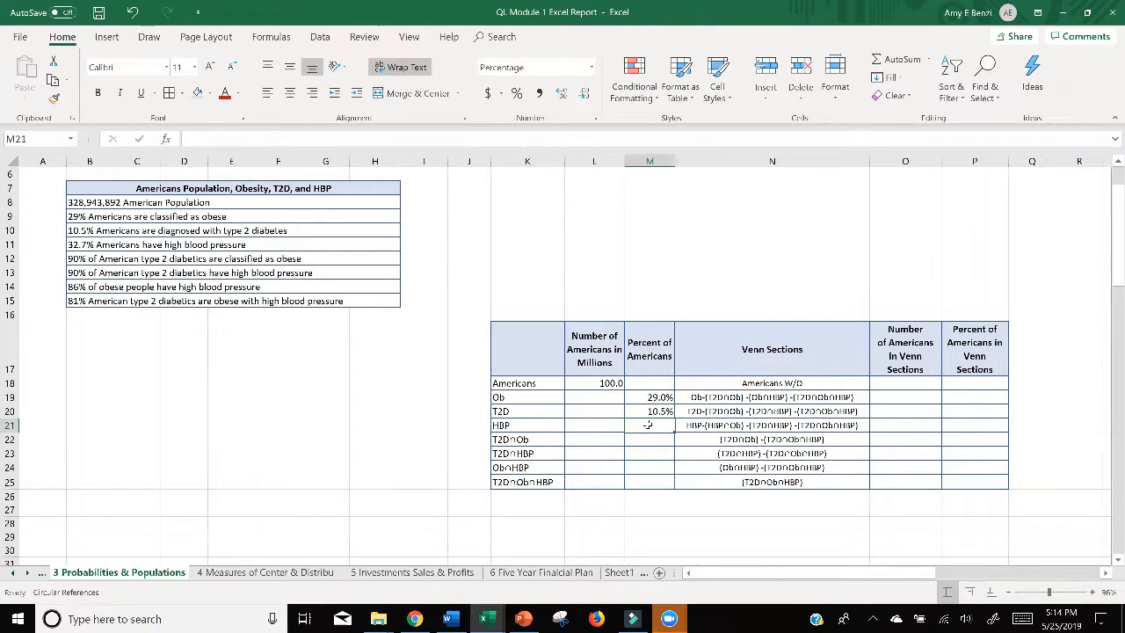
text(32.7)
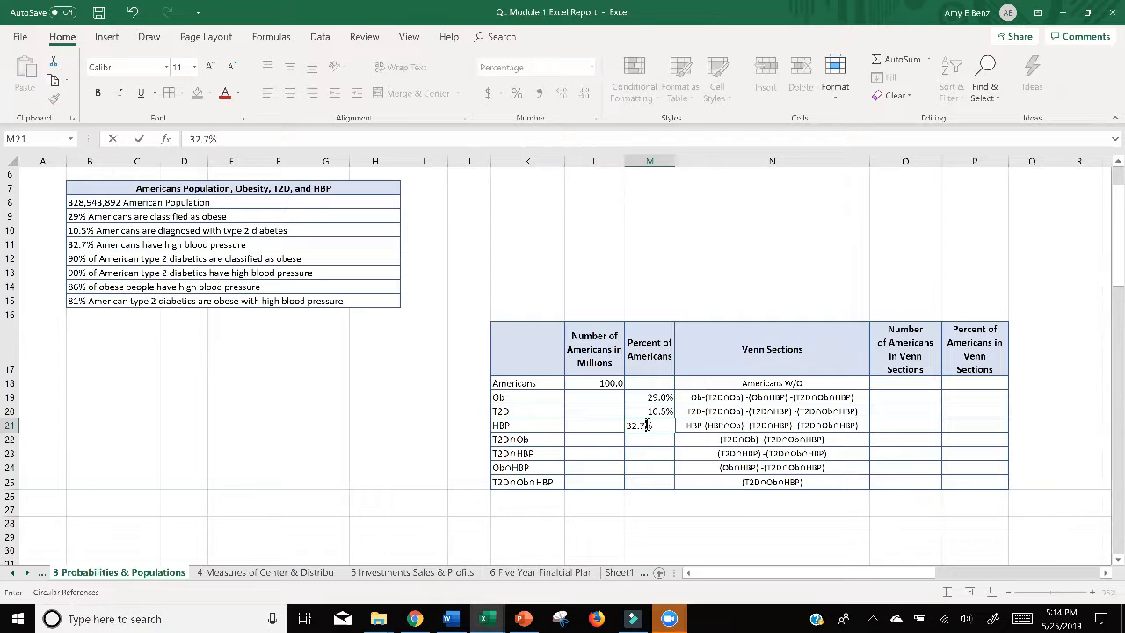
key(Return)
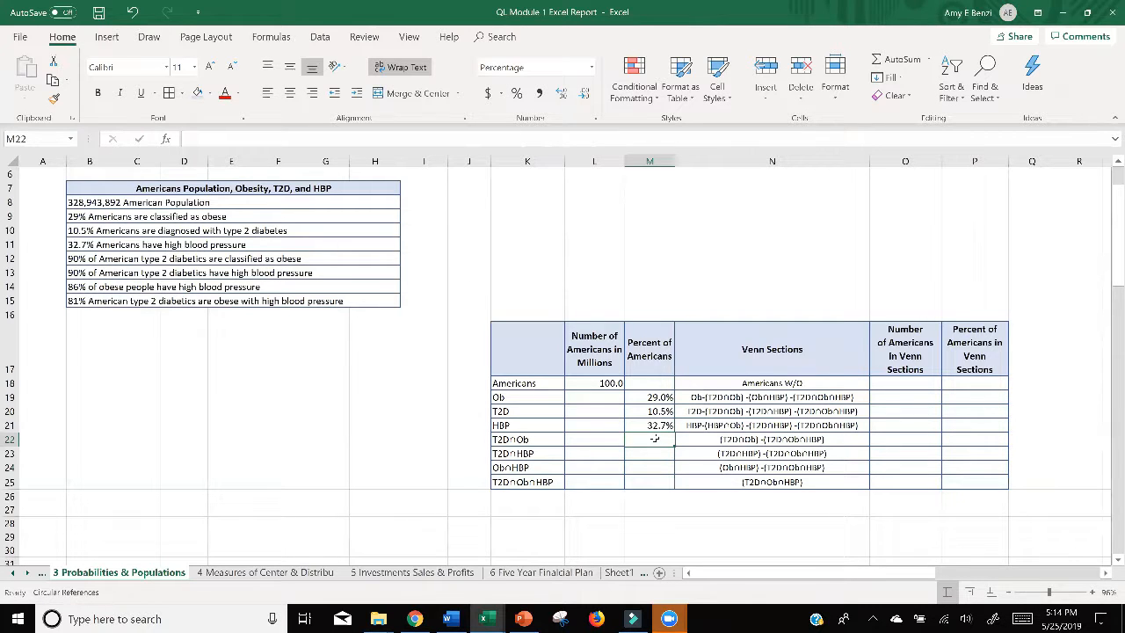
Step: Try entering 90 without a percent sign for the T2D∩Ob row in M22, and undo the entry
text(90)
key(Return)
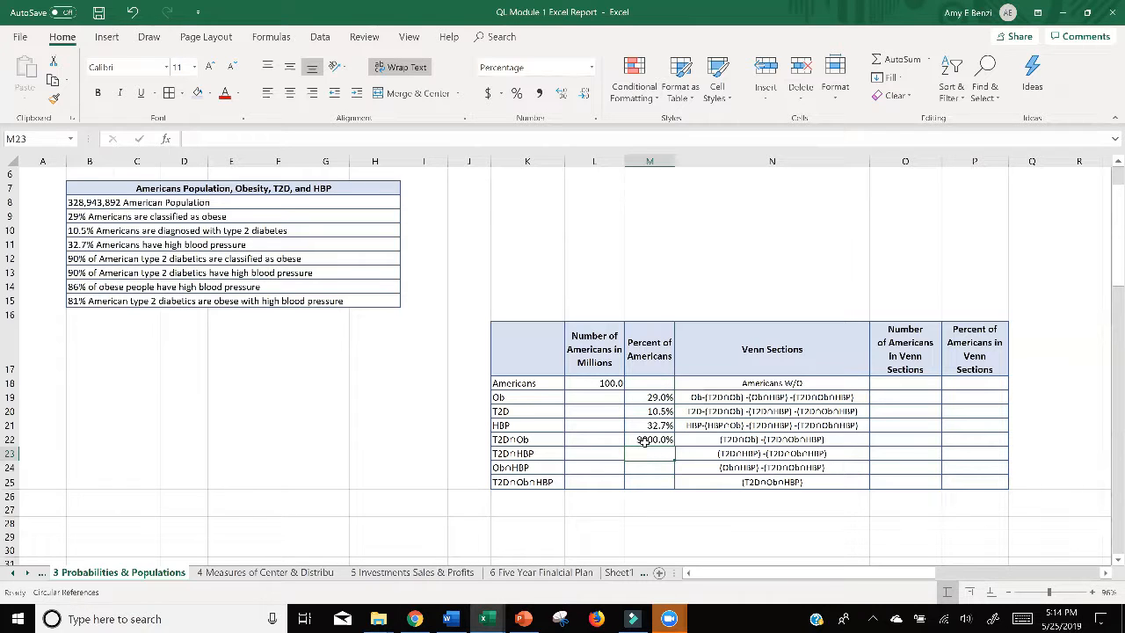
click(132, 12)
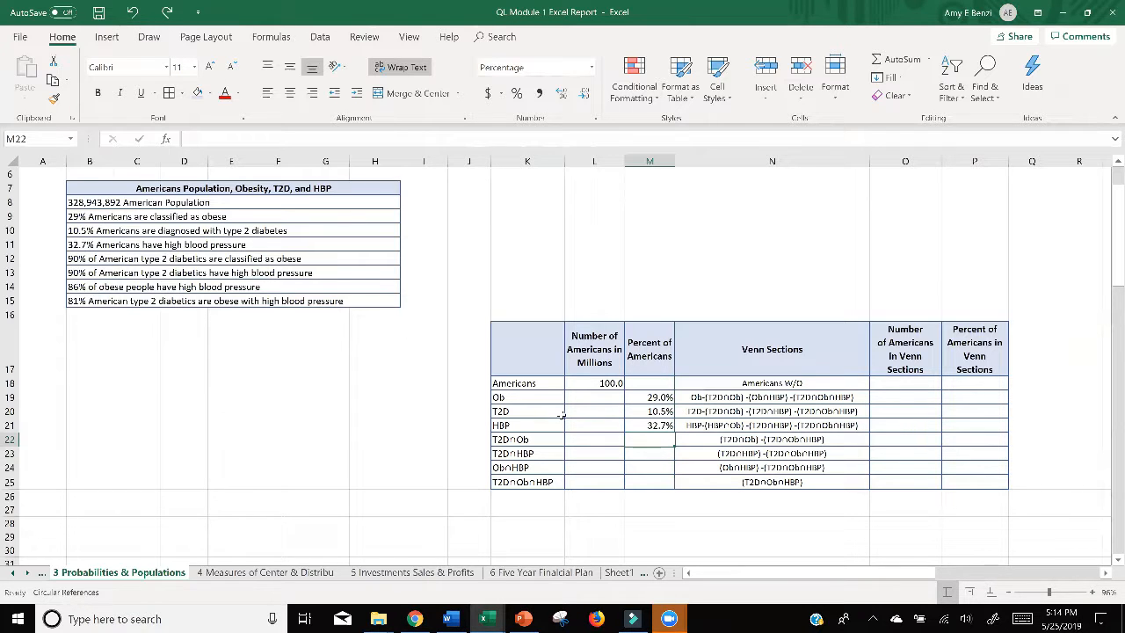
Step: Enter 90% as the percent for both the T2D∩Ob row in M22 and the T2D∩HBP row in M23
click(637, 488)
click(635, 441)
text(90%)
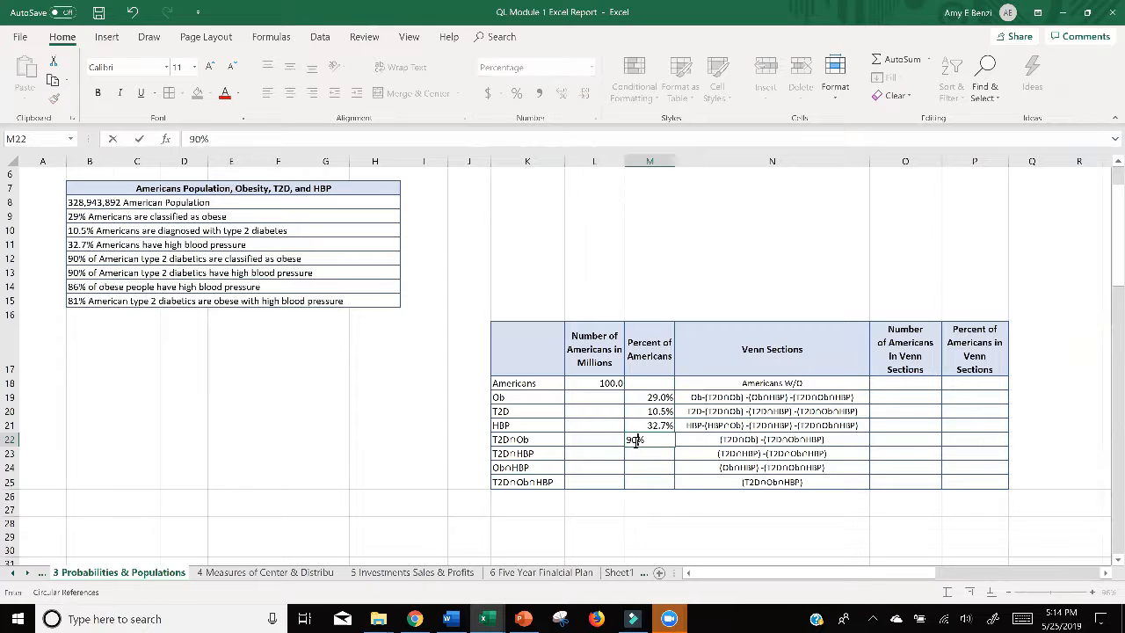
key(Return)
text(90%)
key(Return)
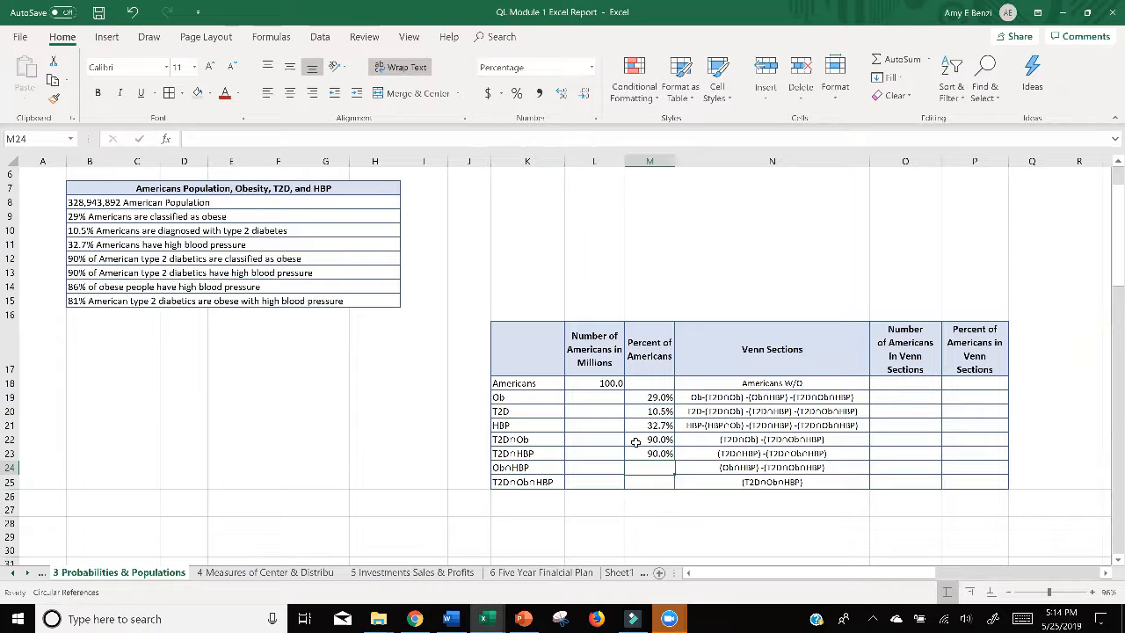
Step: Enter 86% for the Ob∩HBP row in M24 and 81% for the T2D∩Ob∩HBP row in M25
text(86)
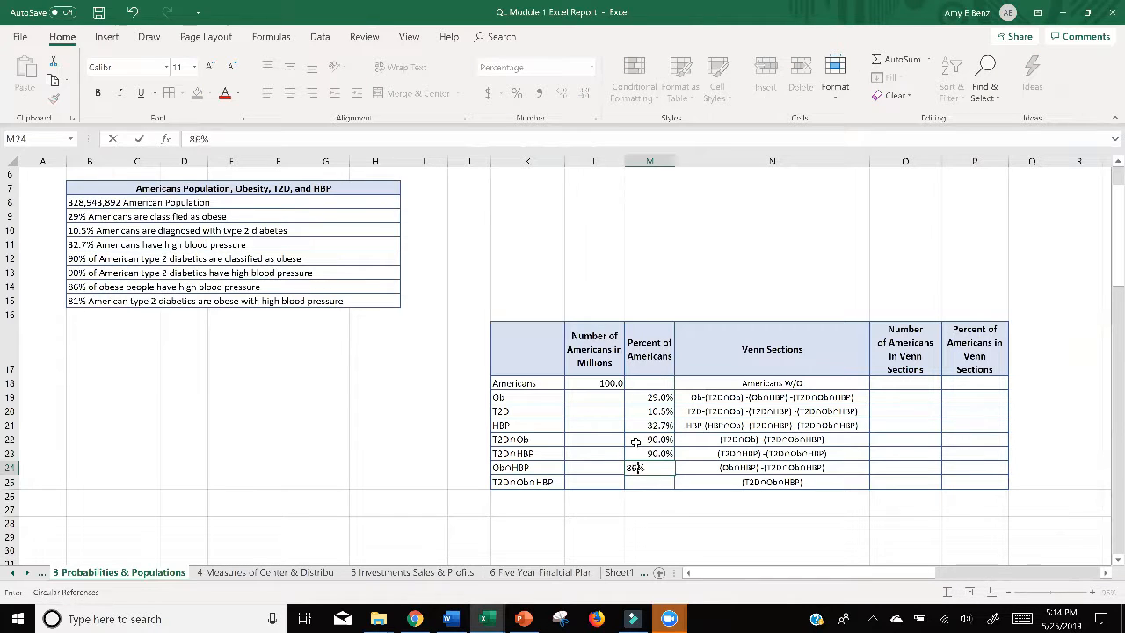
key(Return)
text(81)
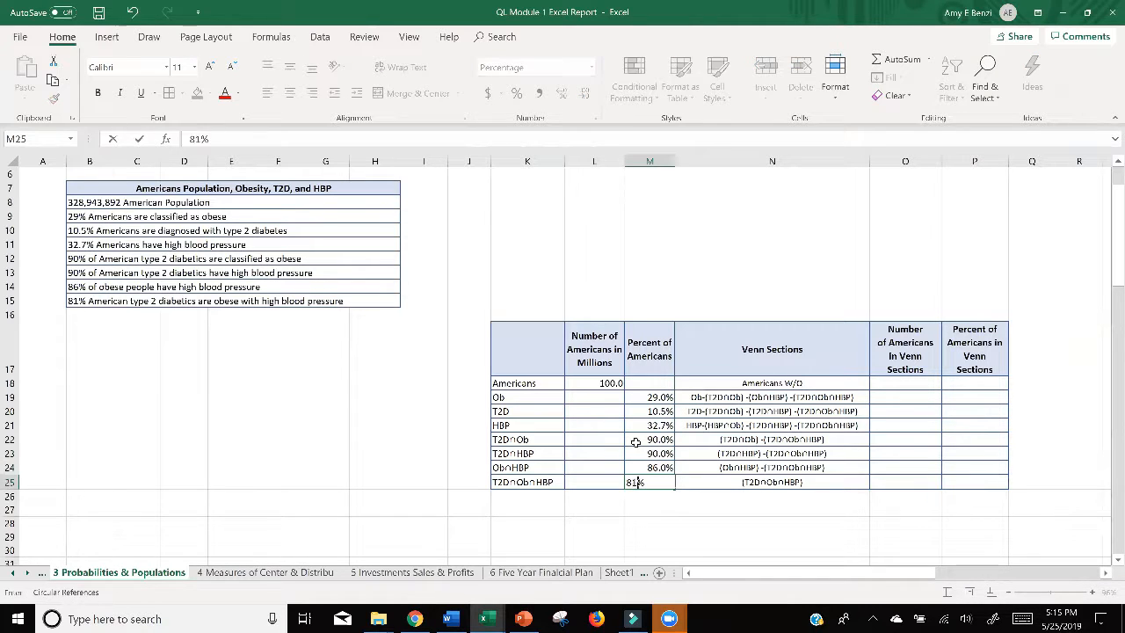
key(Return)
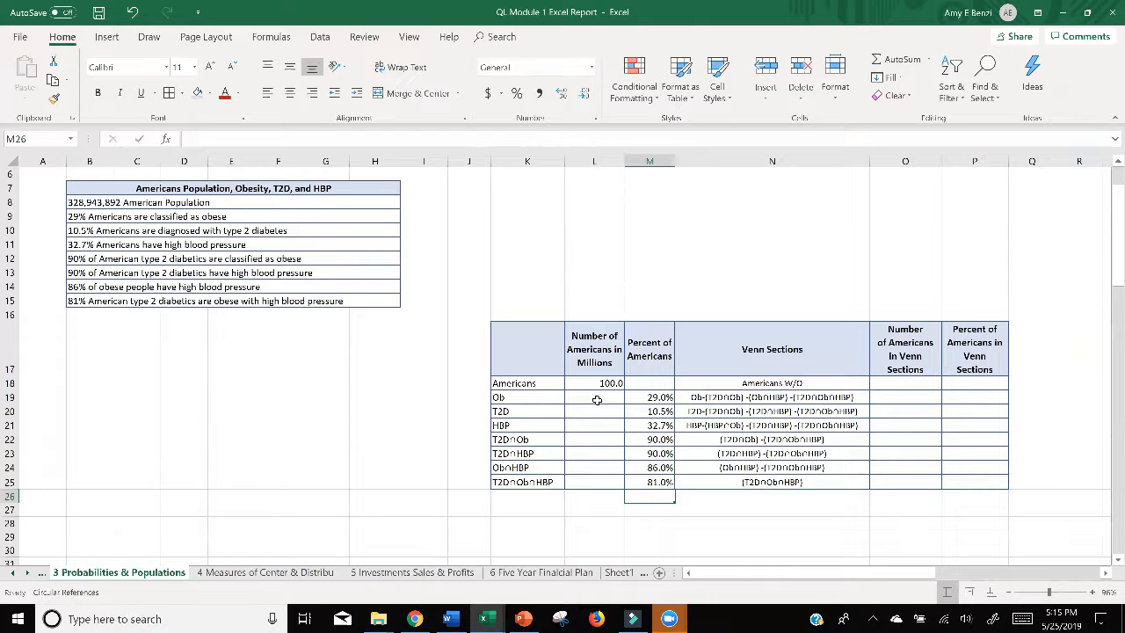
ctrl+scroll(642, 398, up, 2)
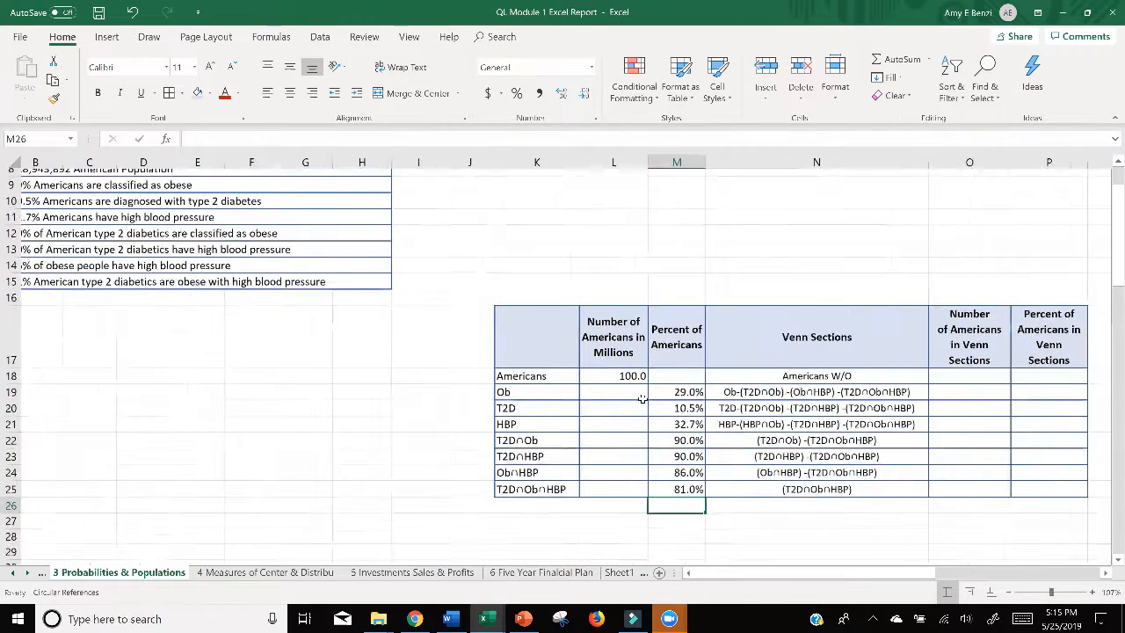
ctrl+scroll(642, 398, down, 2)
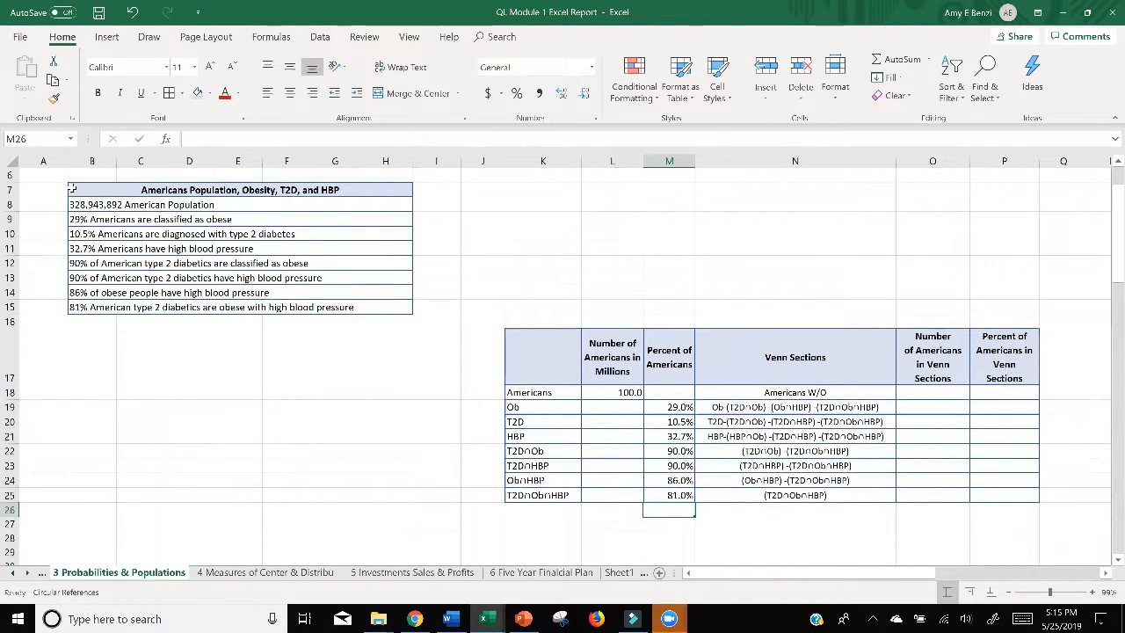
drag(75, 189, 228, 308)
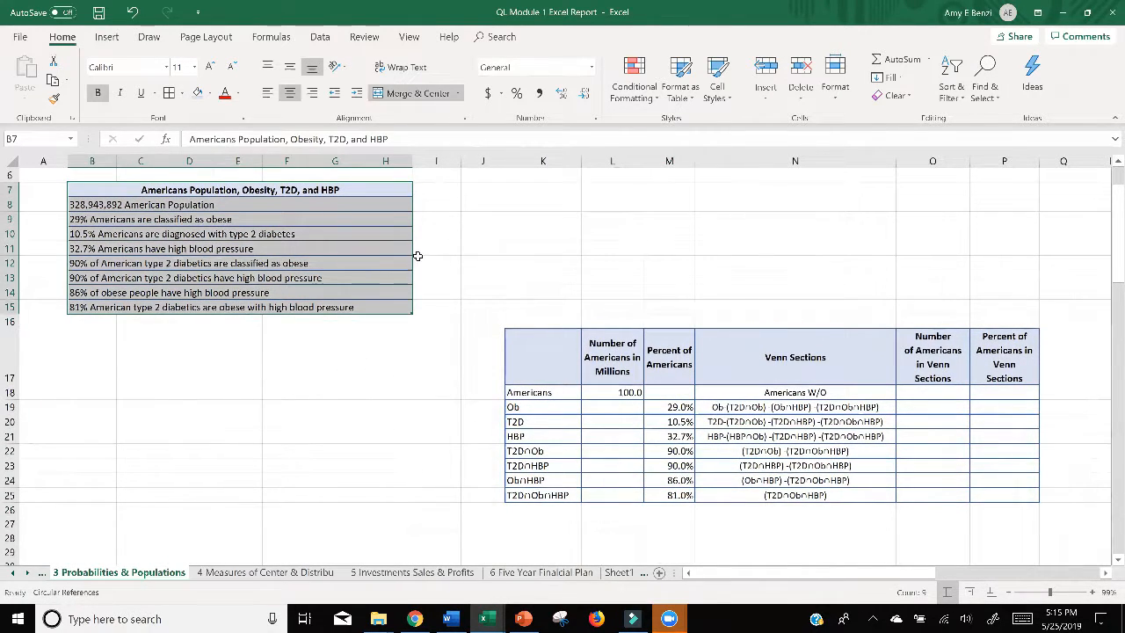
drag(411, 250, 478, 250)
click(567, 349)
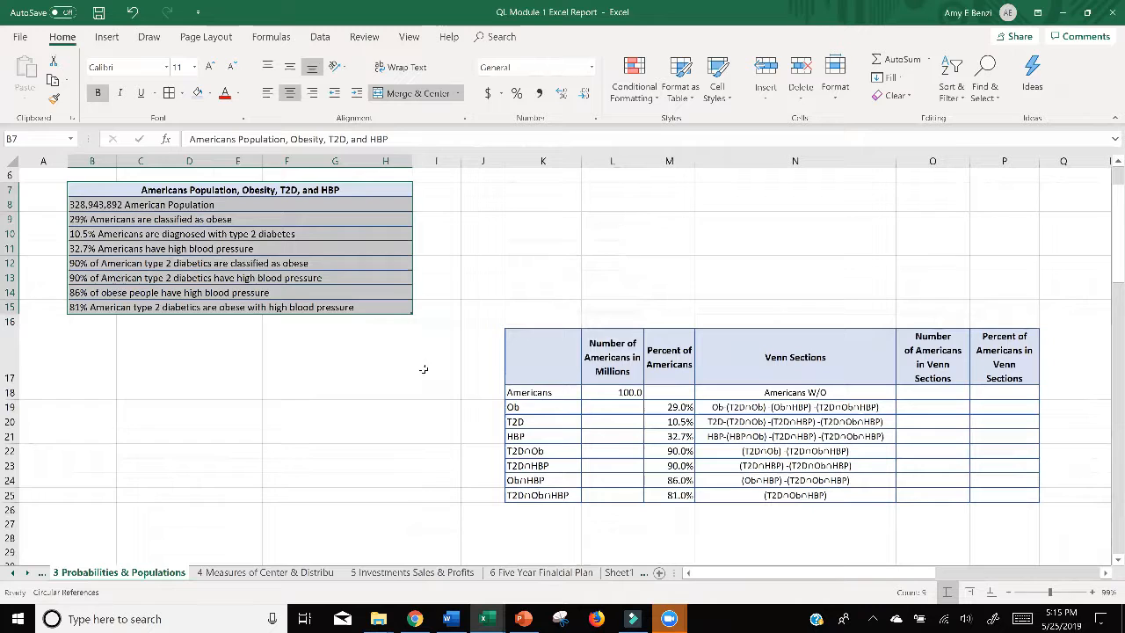
click(335, 392)
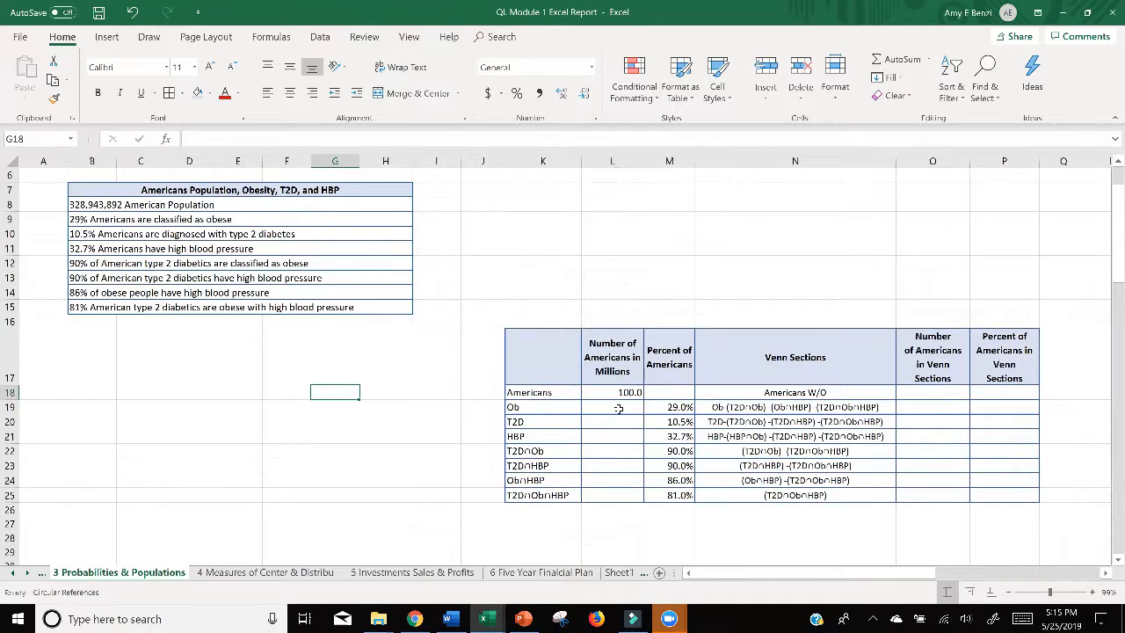
Step: Calculate the number of obese Americans in L19 with the formula =M19*L18
double_click(619, 407)
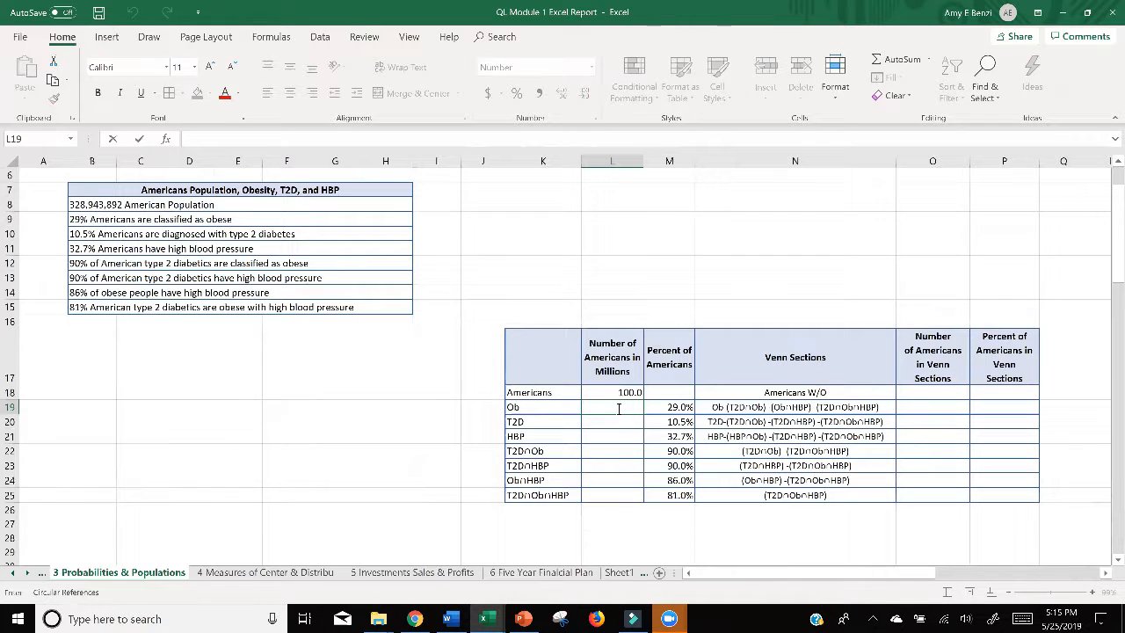
text(=)
click(671, 407)
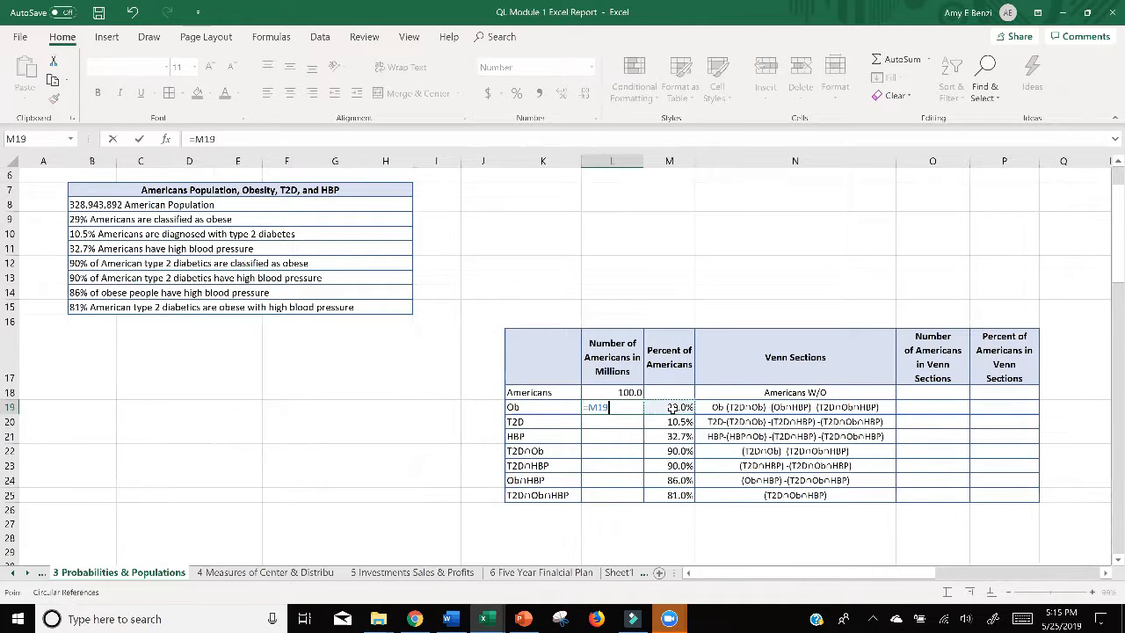
text(*)
click(622, 392)
key(Return)
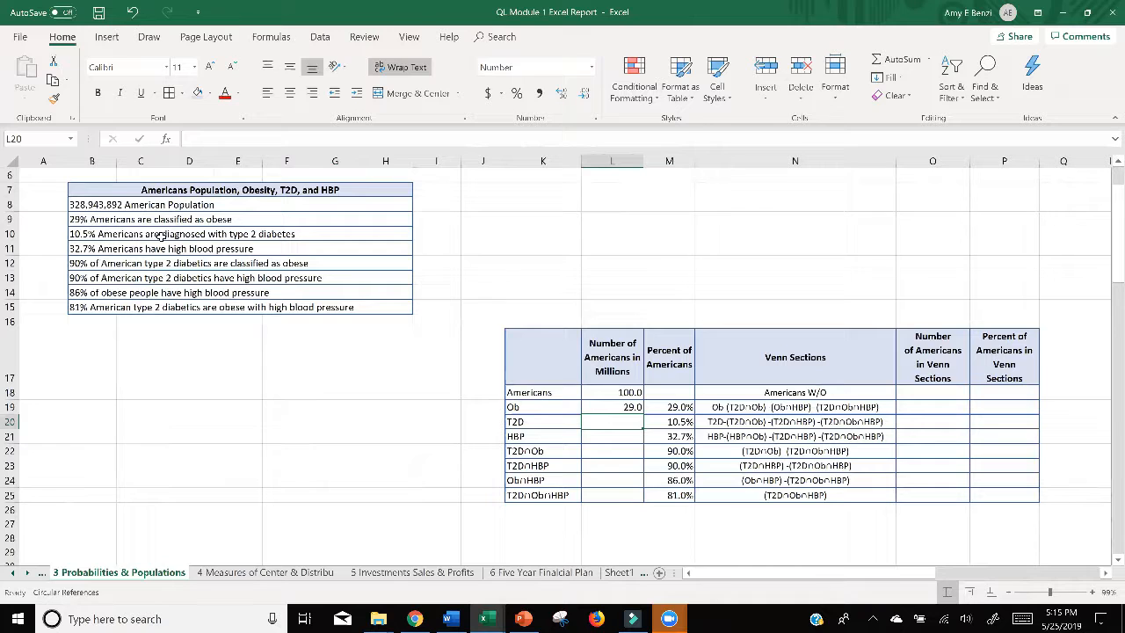
Step: Calculate the number of Americans with type 2 diabetes in L20 with the formula =M20*L18
double_click(631, 423)
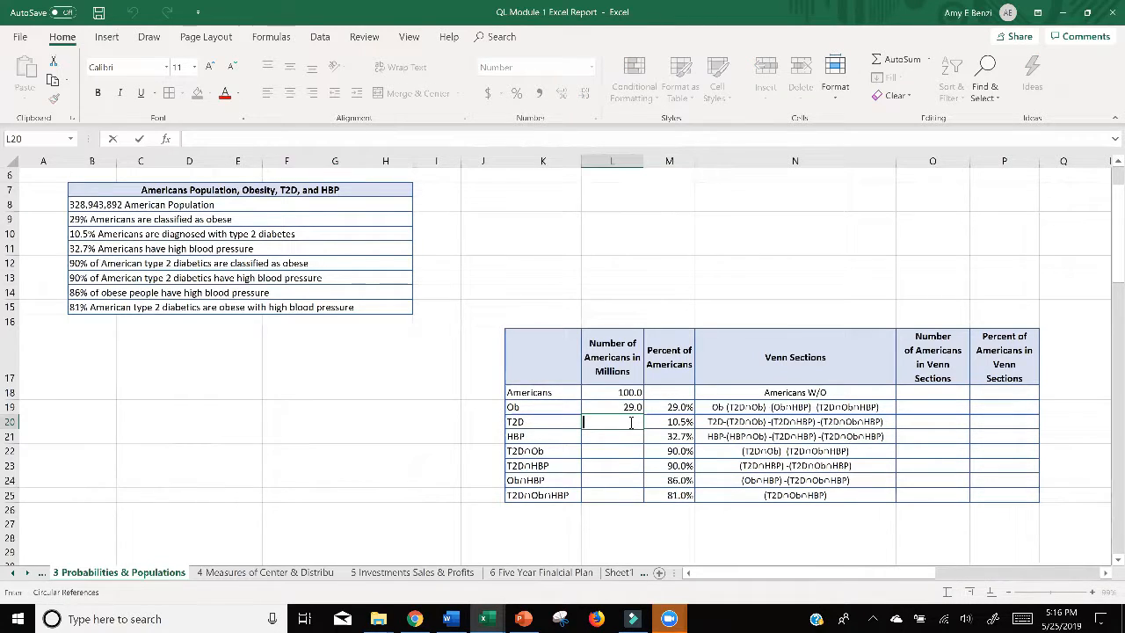
text(=)
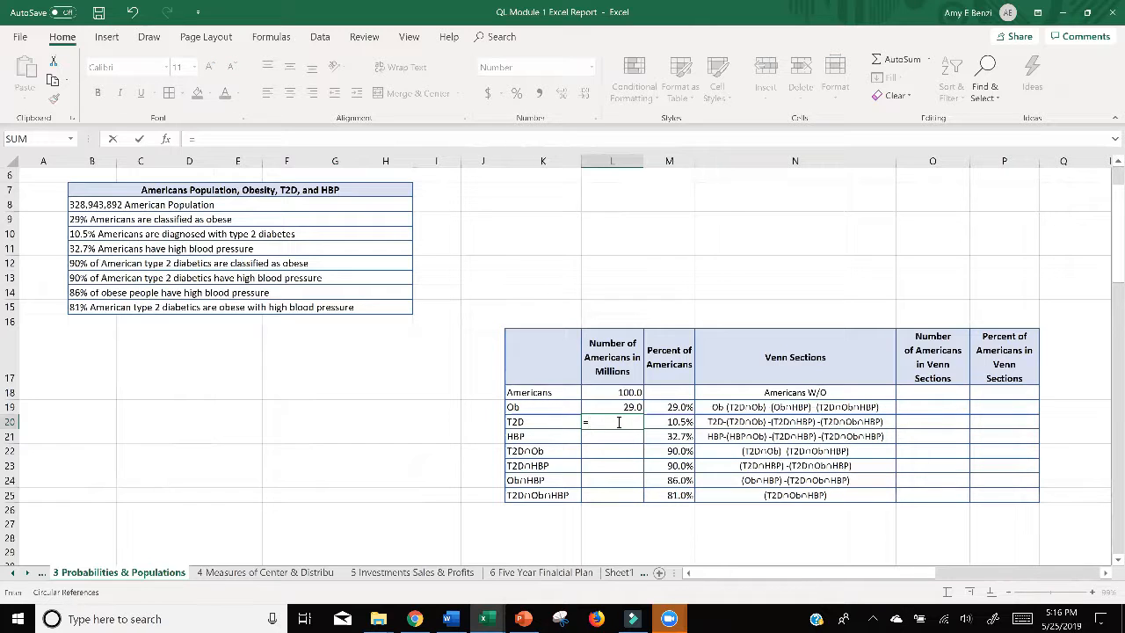
click(658, 422)
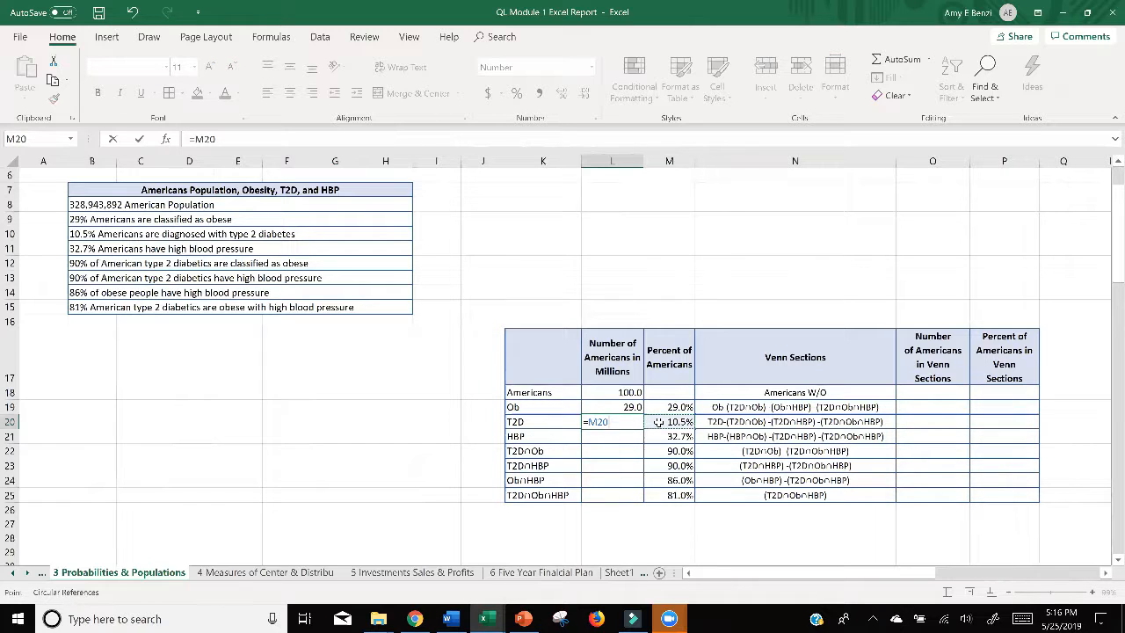
text(*)
click(622, 392)
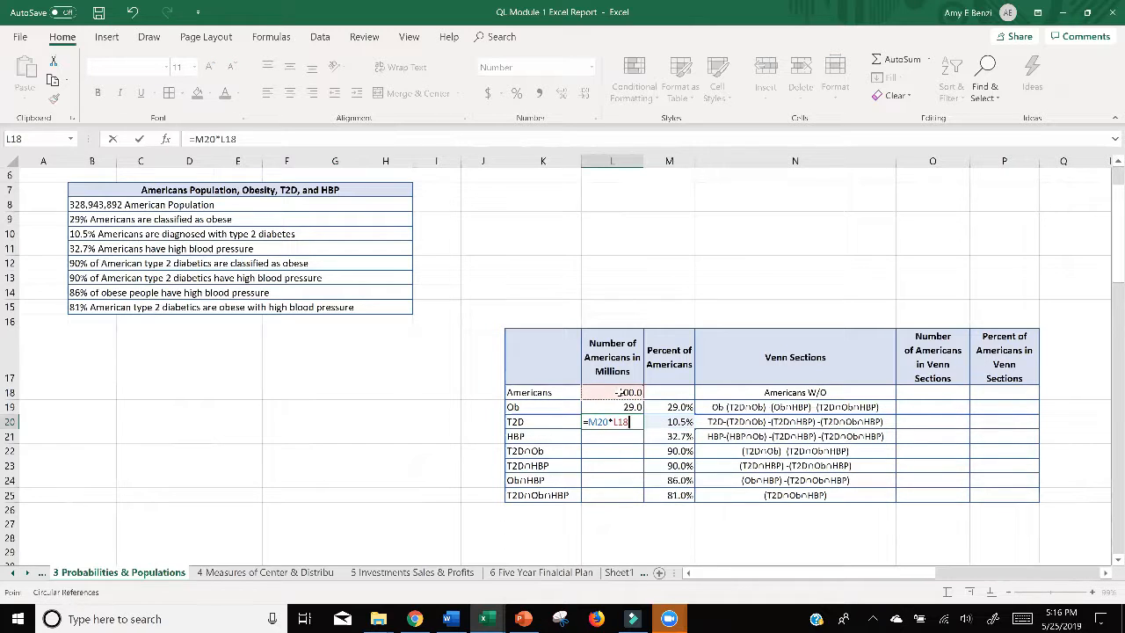
key(Return)
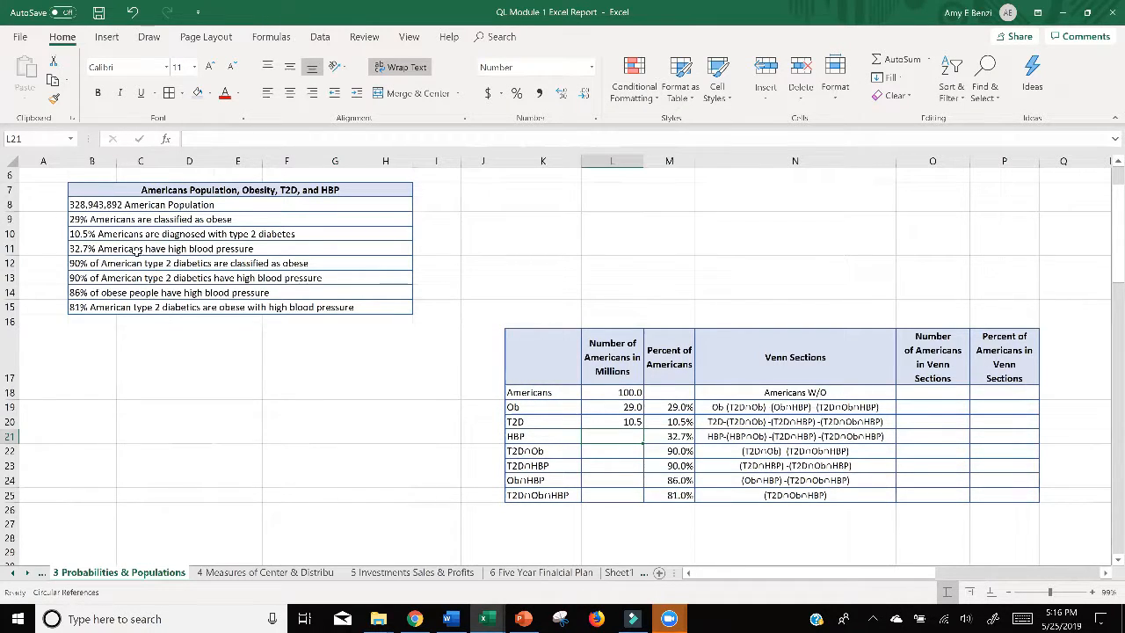
double_click(610, 437)
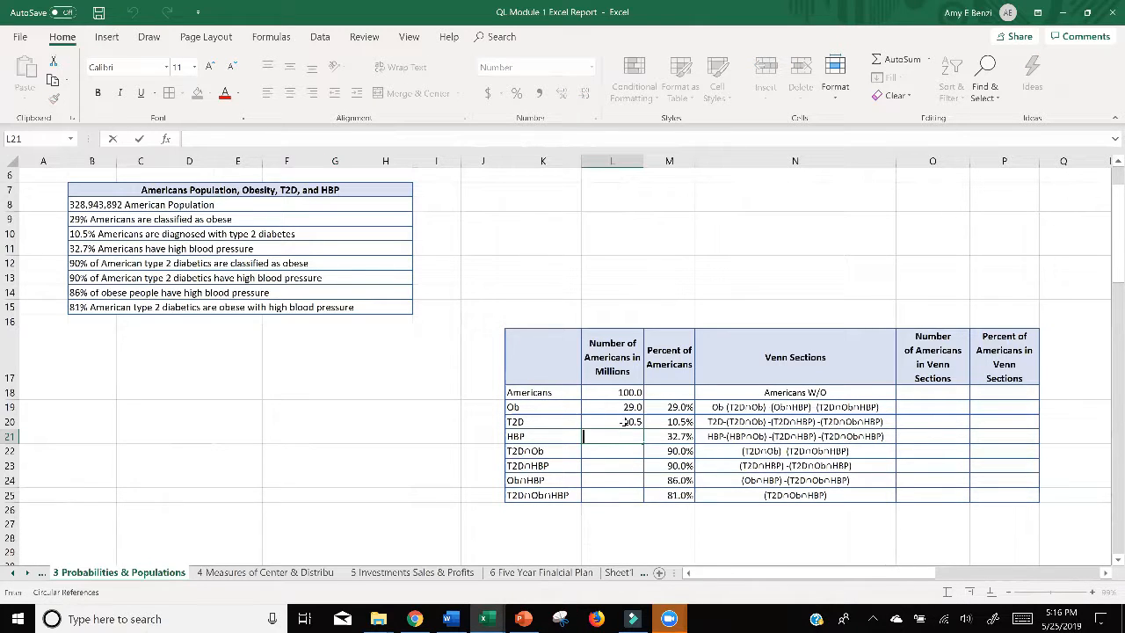
click(626, 422)
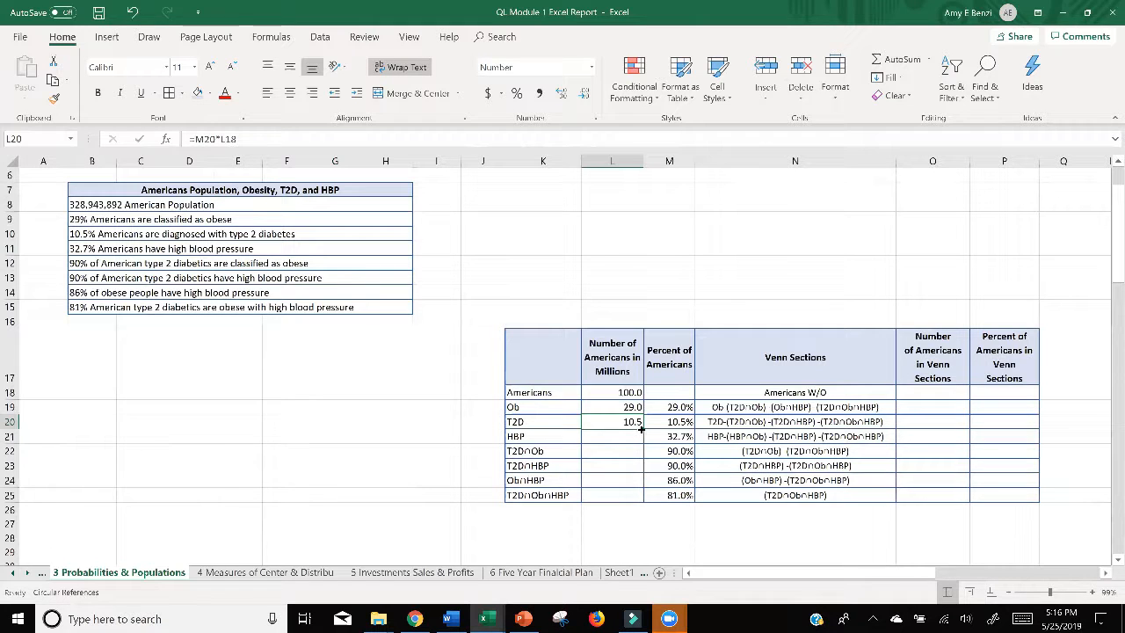
drag(636, 429, 639, 442)
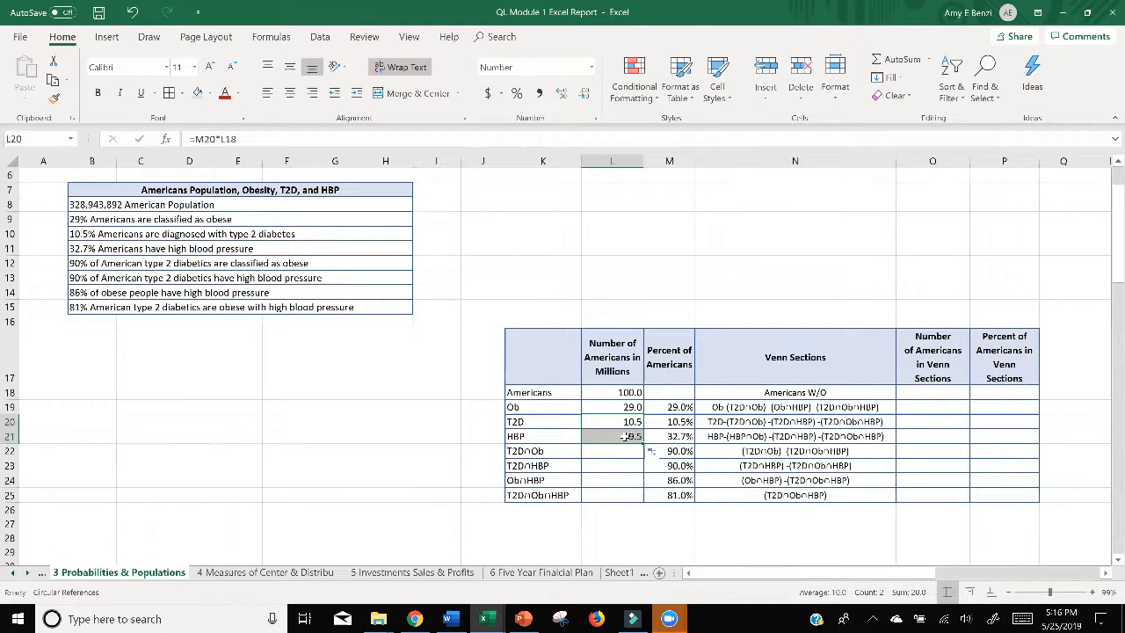
double_click(626, 435)
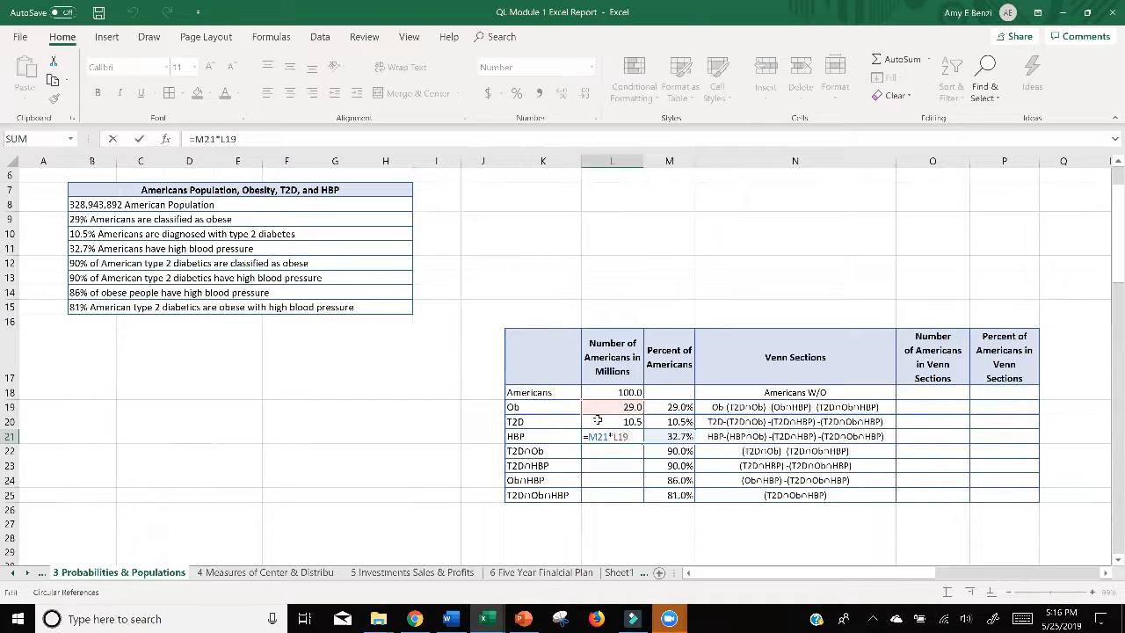
mouse_move(605, 437)
mouse_down()
mouse_move(587, 437)
mouse_move(616, 438)
mouse_up()
click(631, 437)
click(618, 392)
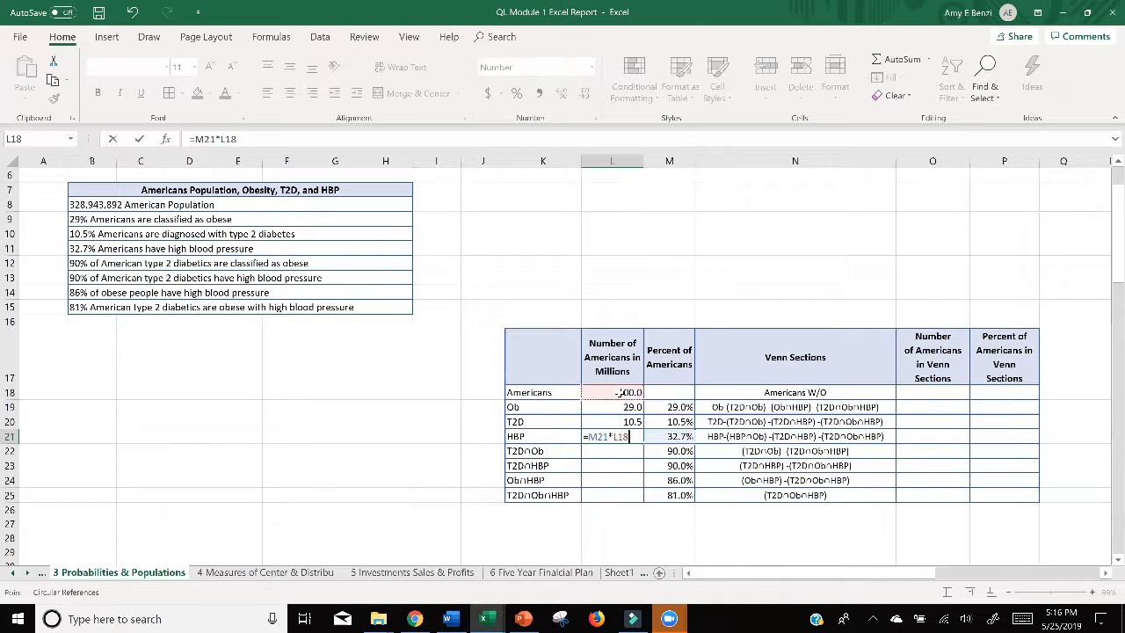
click(612, 464)
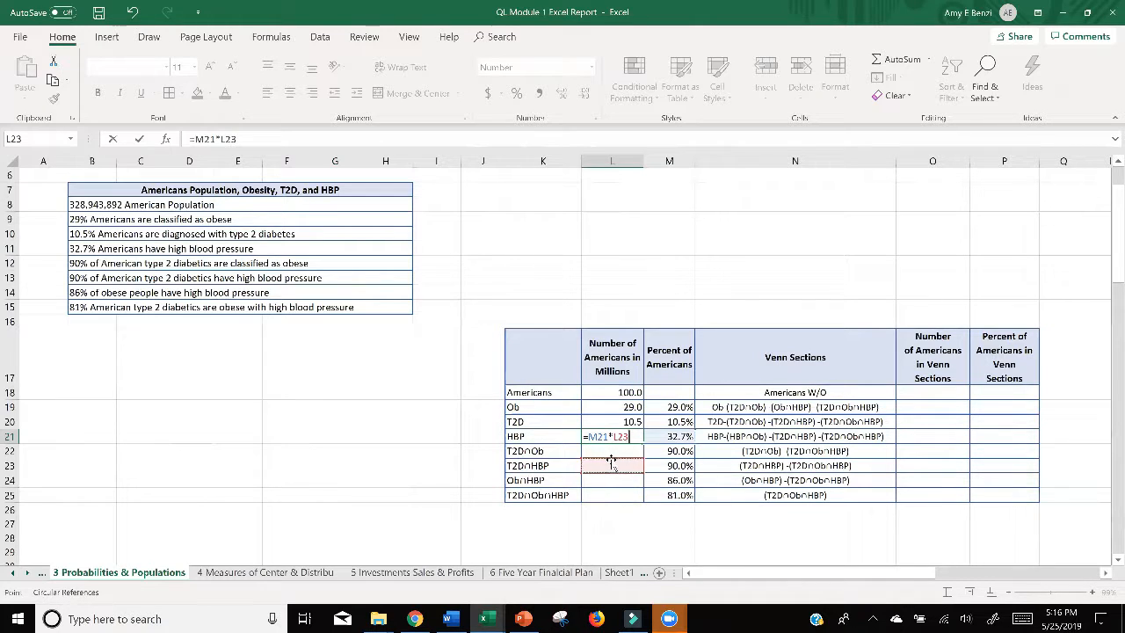
click(612, 394)
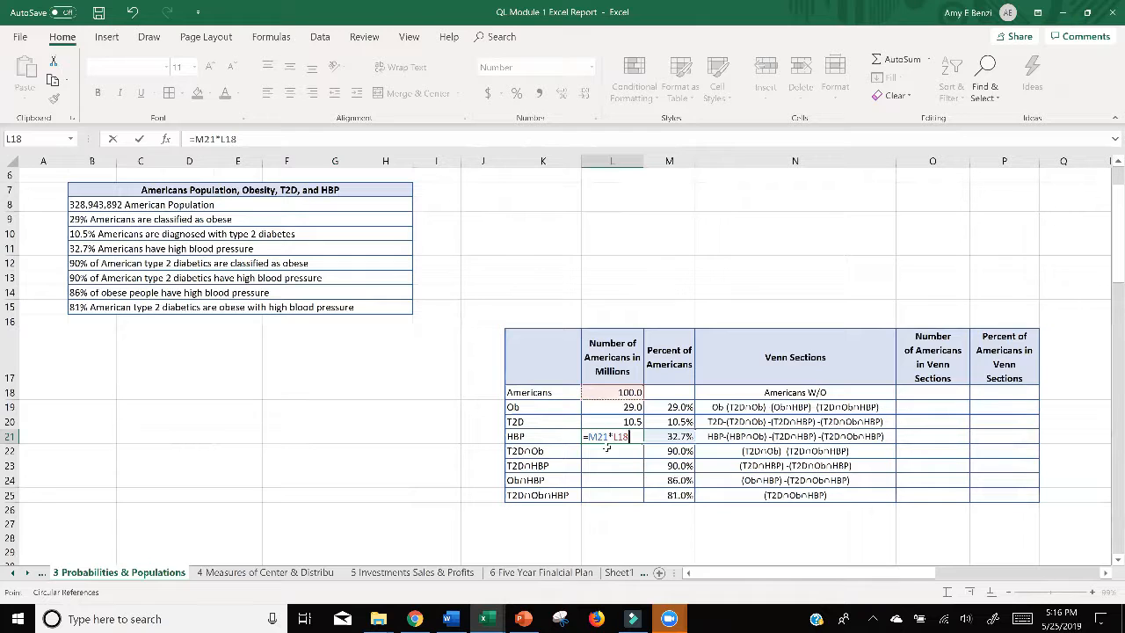
click(633, 437)
key(BackSpace)
key(BackSpace)
key(BackSpace)
key(BackSpace)
key(BackSpace)
key(BackSpace)
key(BackSpace)
key(BackSpace)
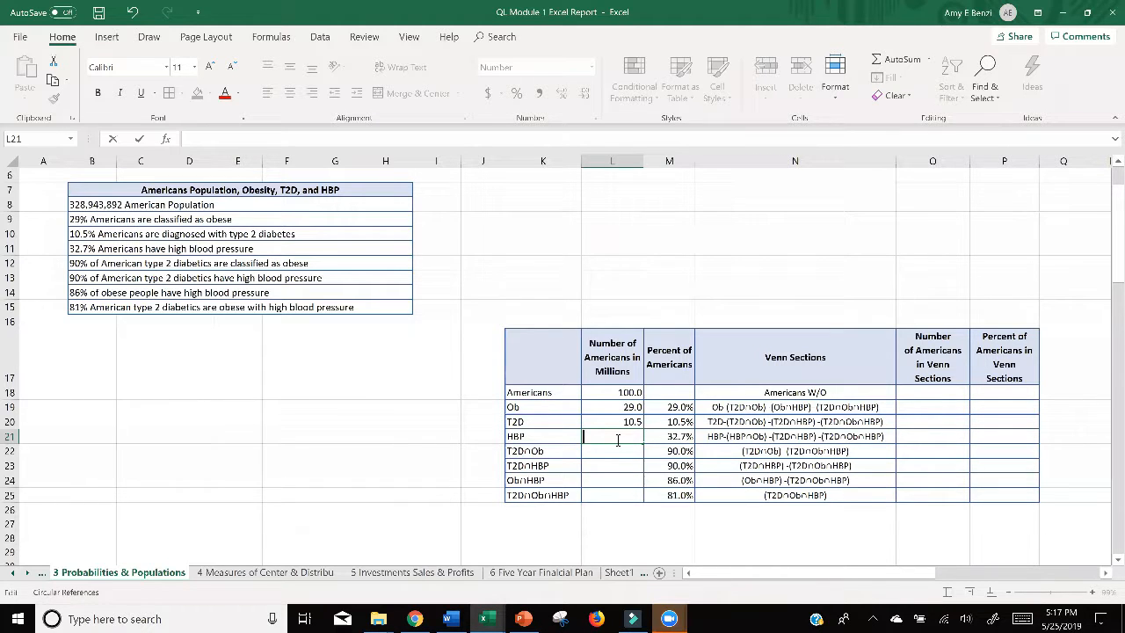
Step: Calculate the number of Americans with high blood pressure in L21 with the formula =M21*L18
text(==)
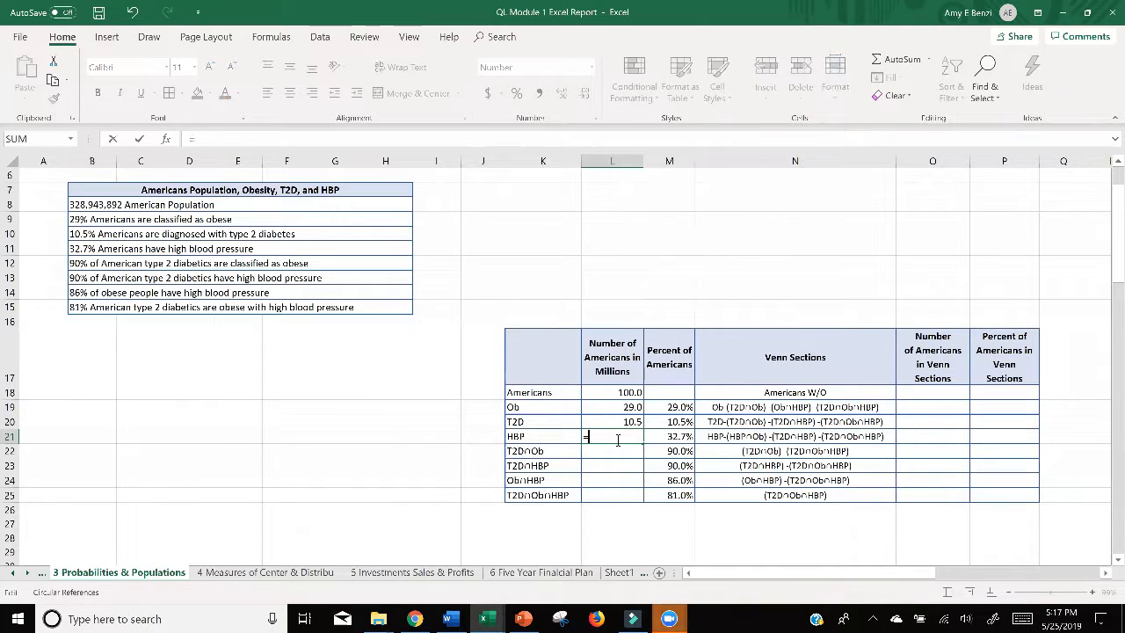
key(BackSpace)
click(666, 436)
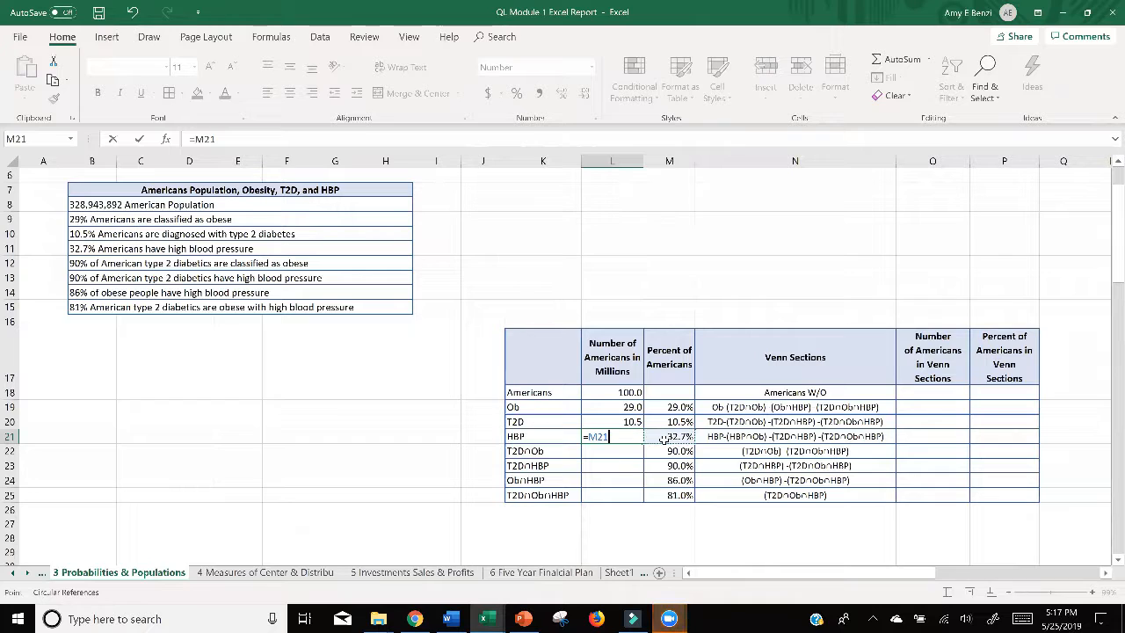
click(616, 437)
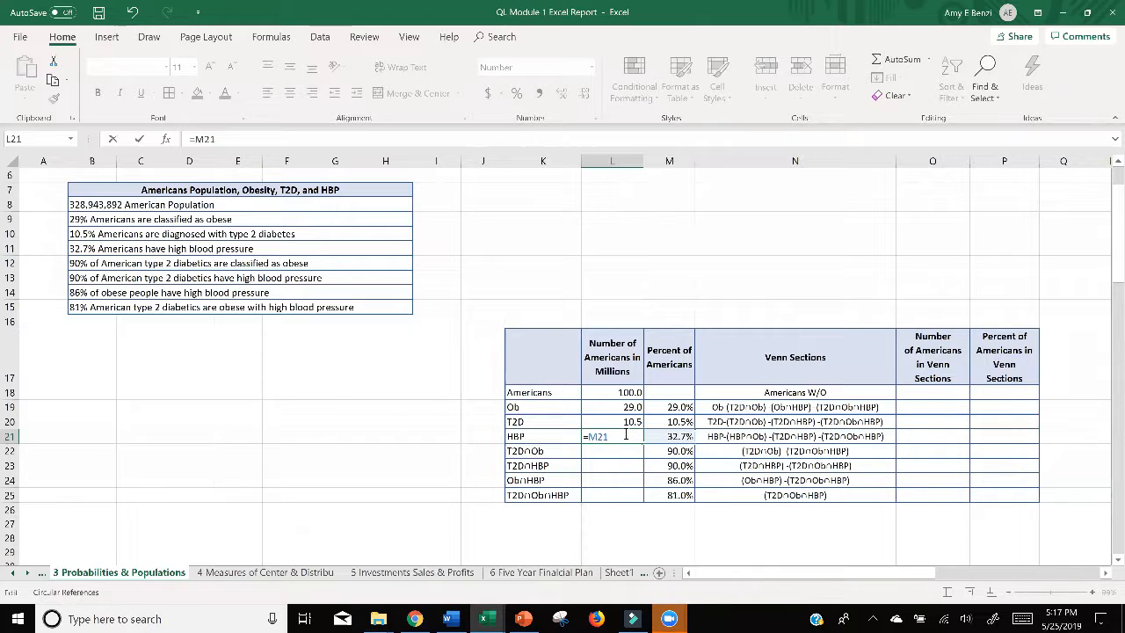
text(*)
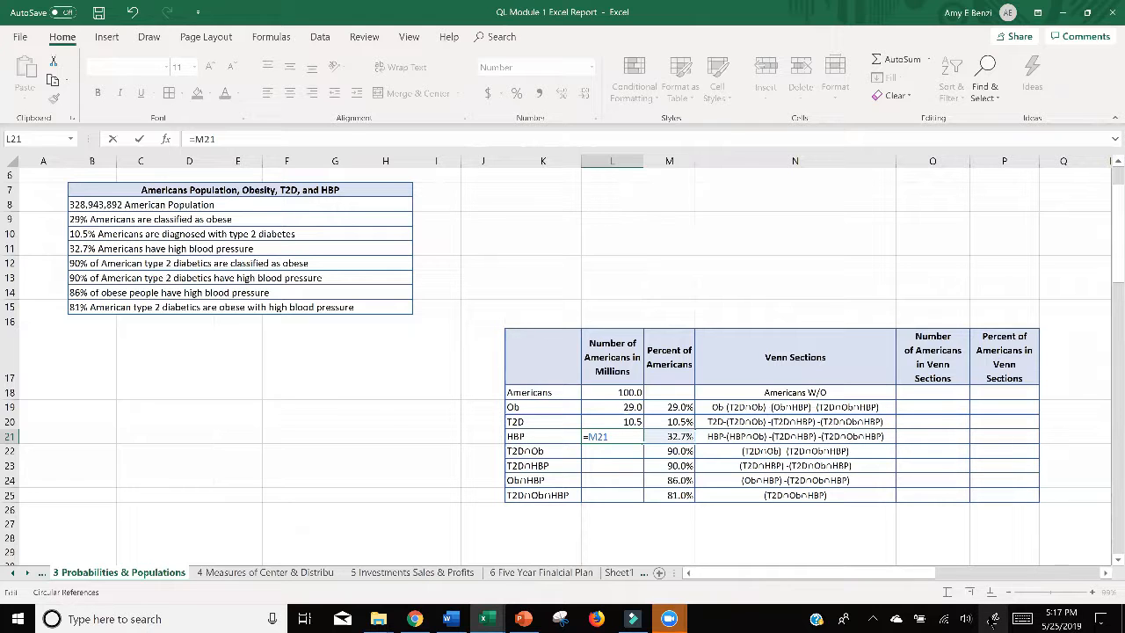
click(627, 392)
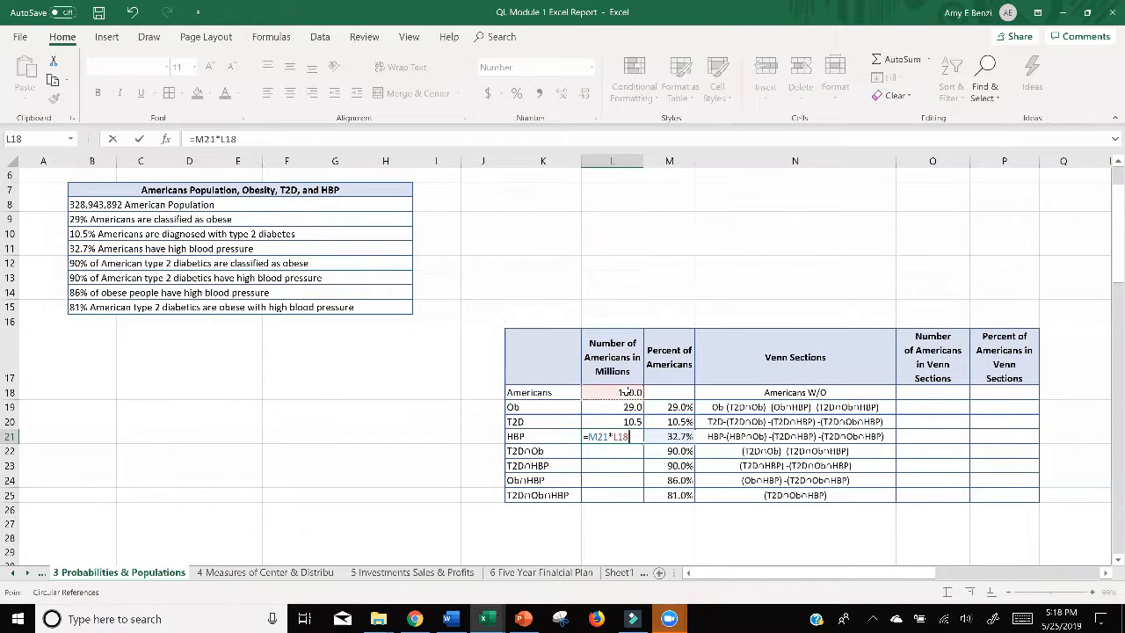
key(Return)
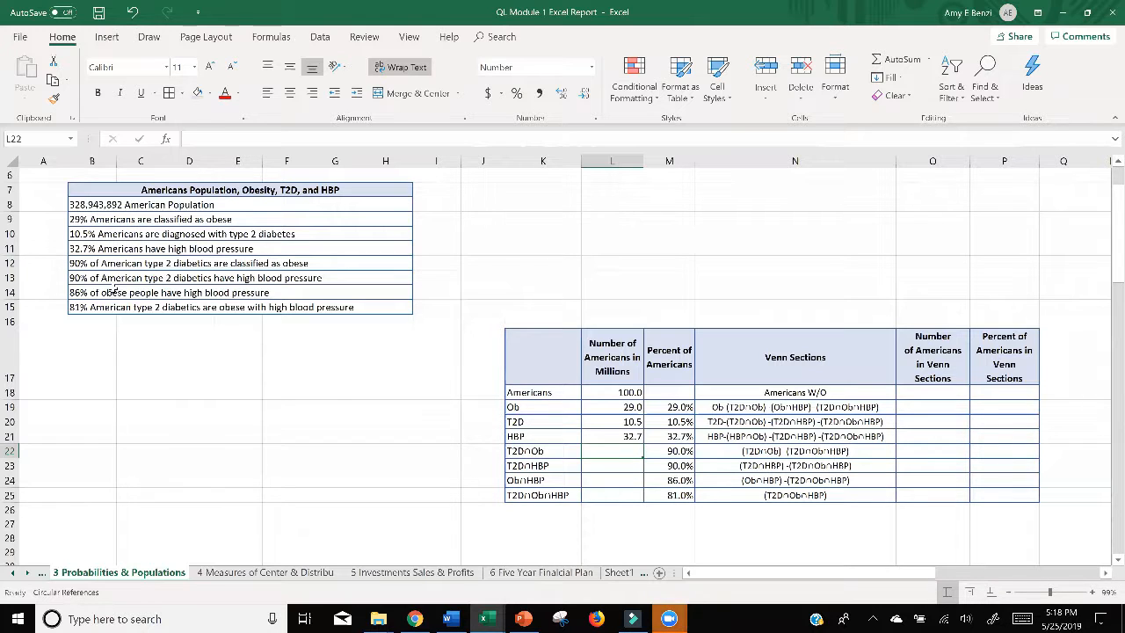
Step: Calculate the number of type 2 diabetics who are obese in L22 with the formula =M22*L20
click(99, 263)
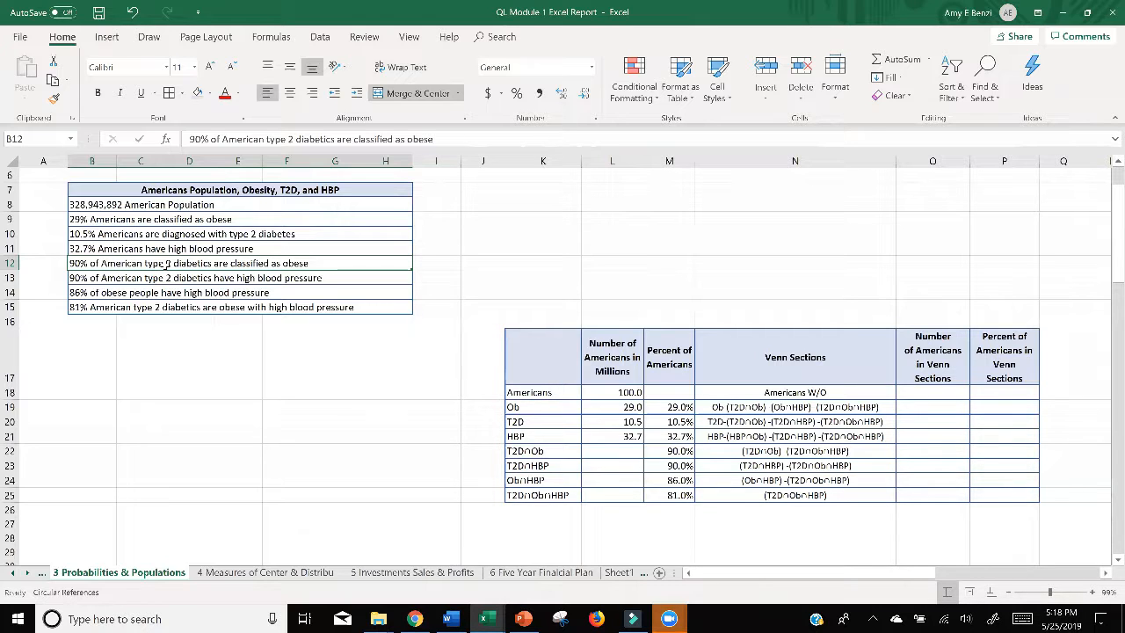
double_click(636, 453)
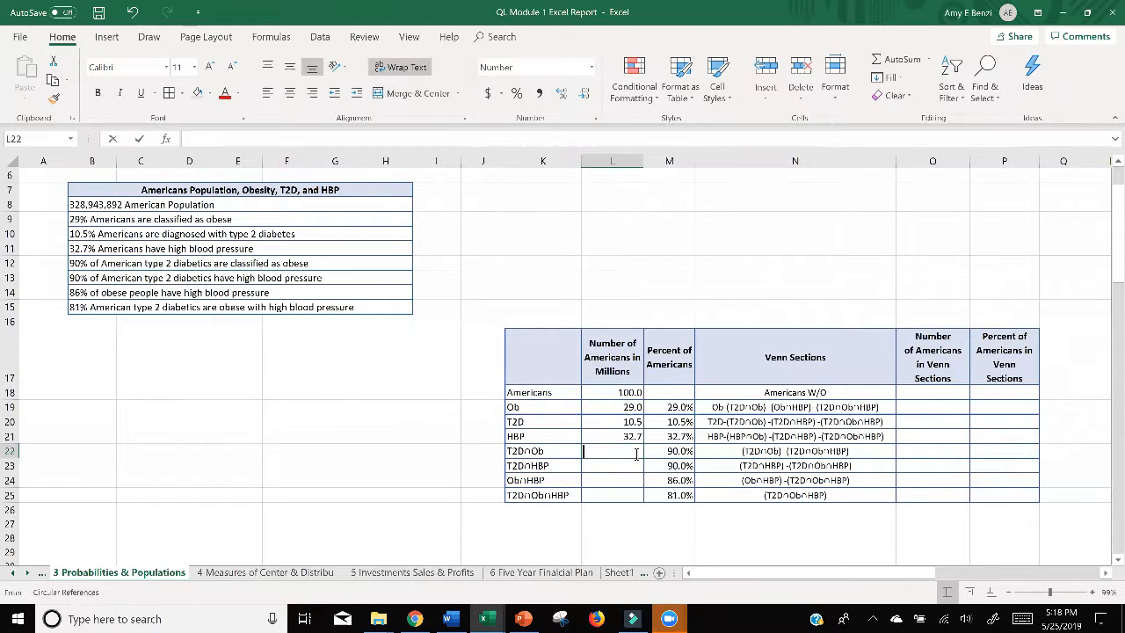
text(=)
click(668, 452)
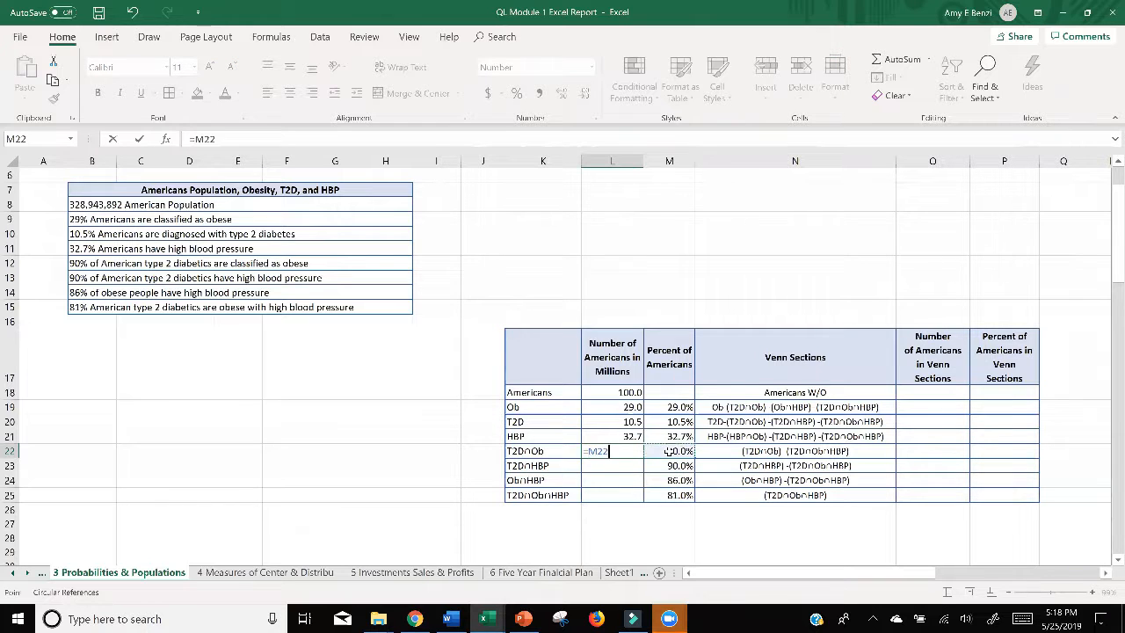
text(*)
click(633, 422)
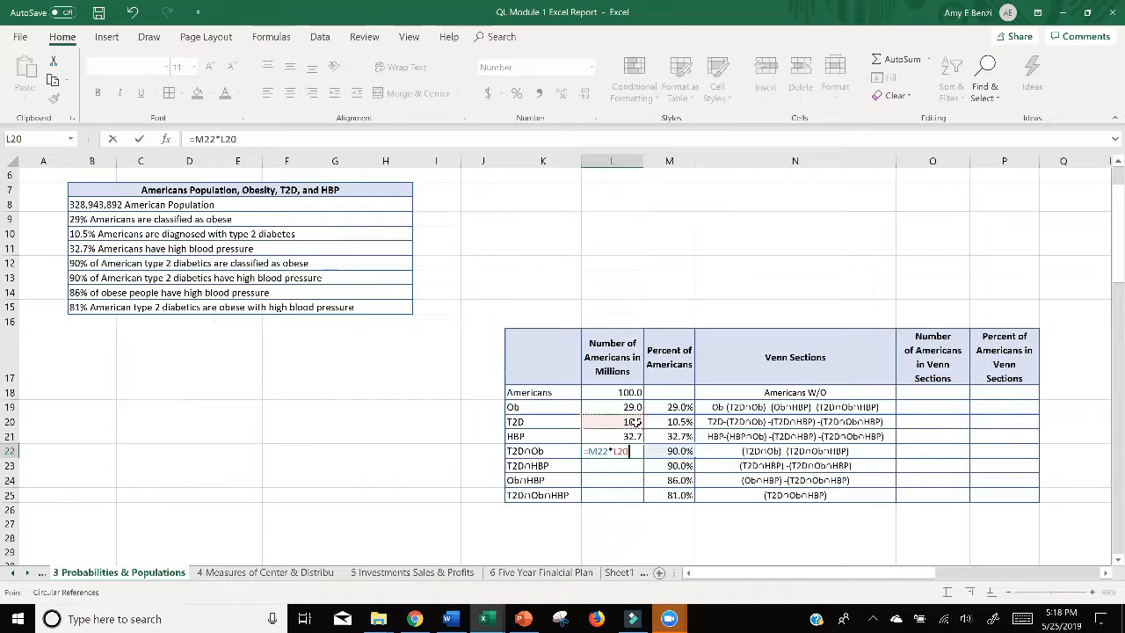
key(Return)
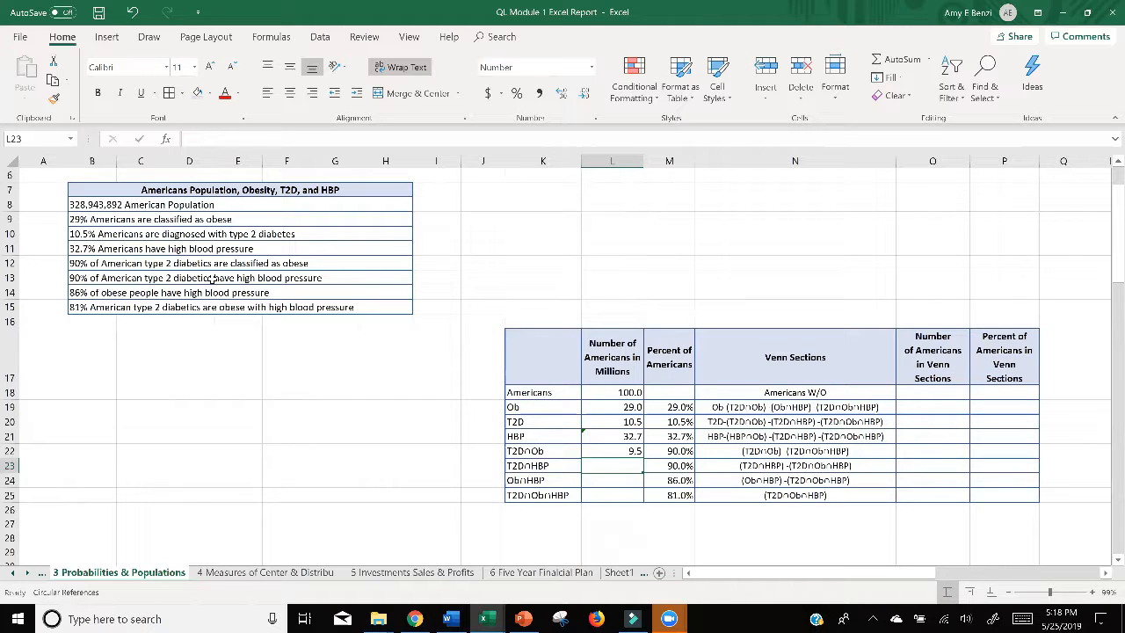
Step: Calculate the number of type 2 diabetics with high blood pressure in L23 with the formula =M23*L20
double_click(612, 463)
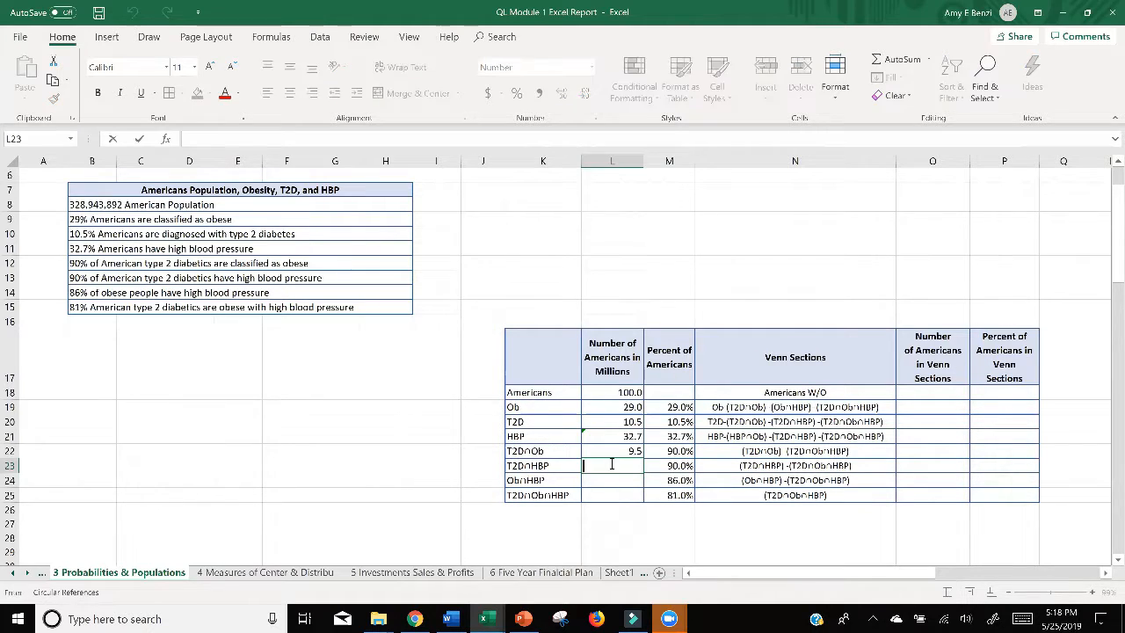
text(=)
click(657, 468)
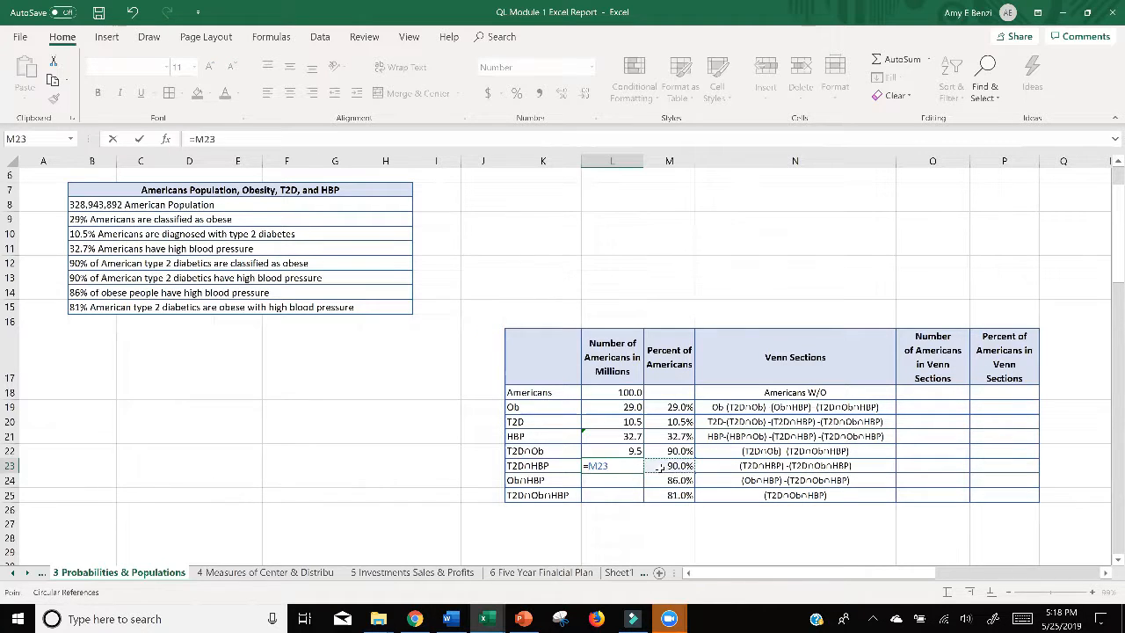
text(*)
click(622, 422)
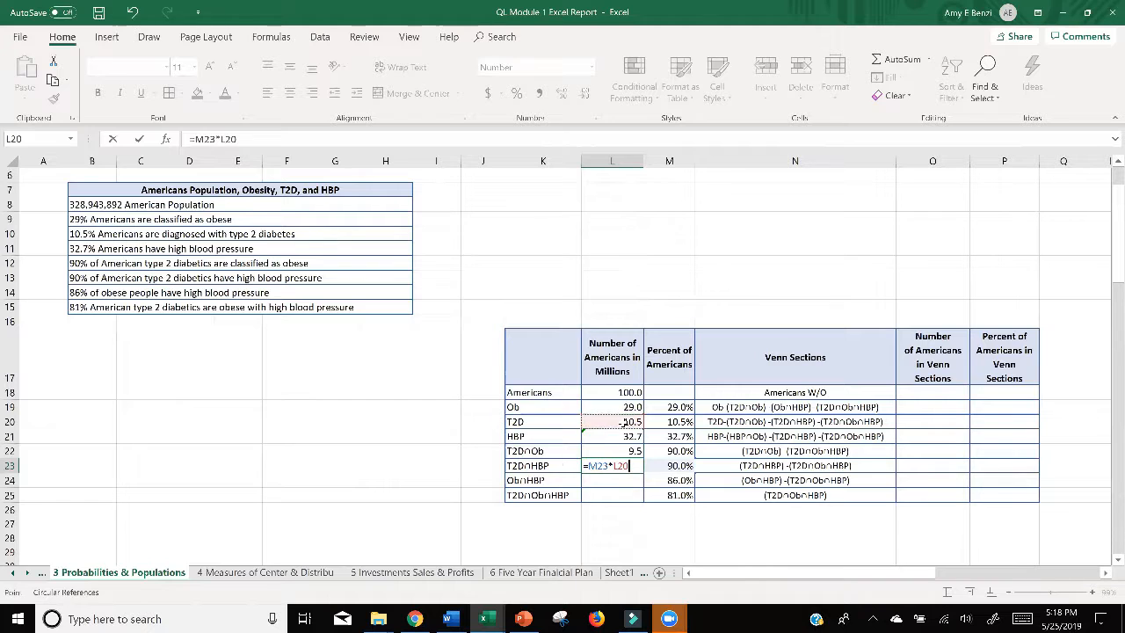
key(Return)
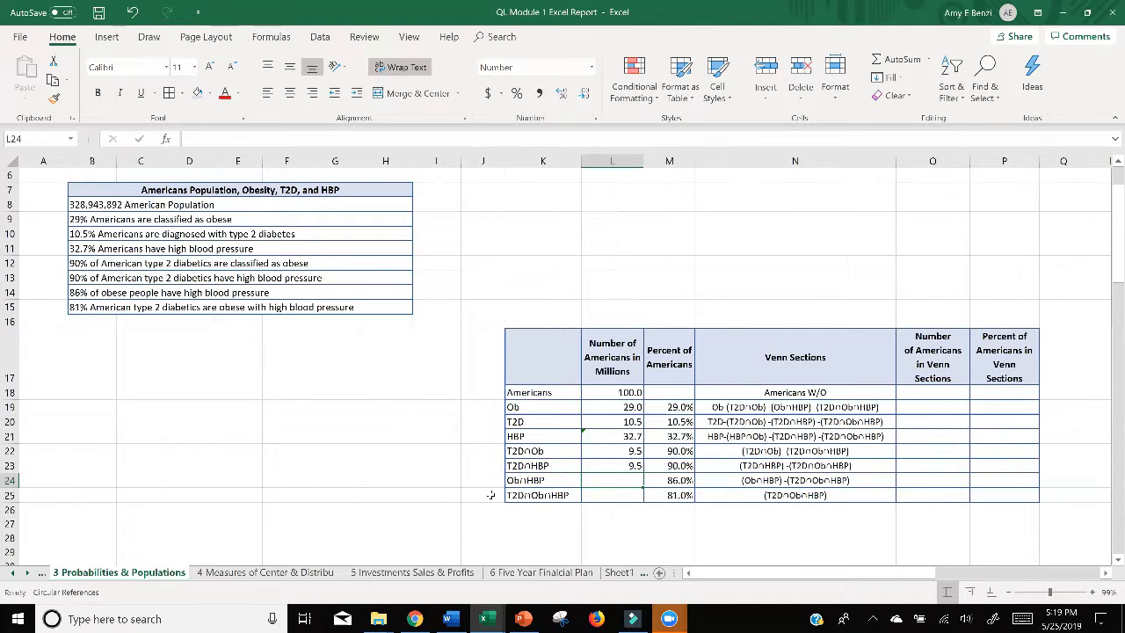
Step: Calculate the number of obese Americans with high blood pressure in L24 with the formula =M24*L19
text(=)
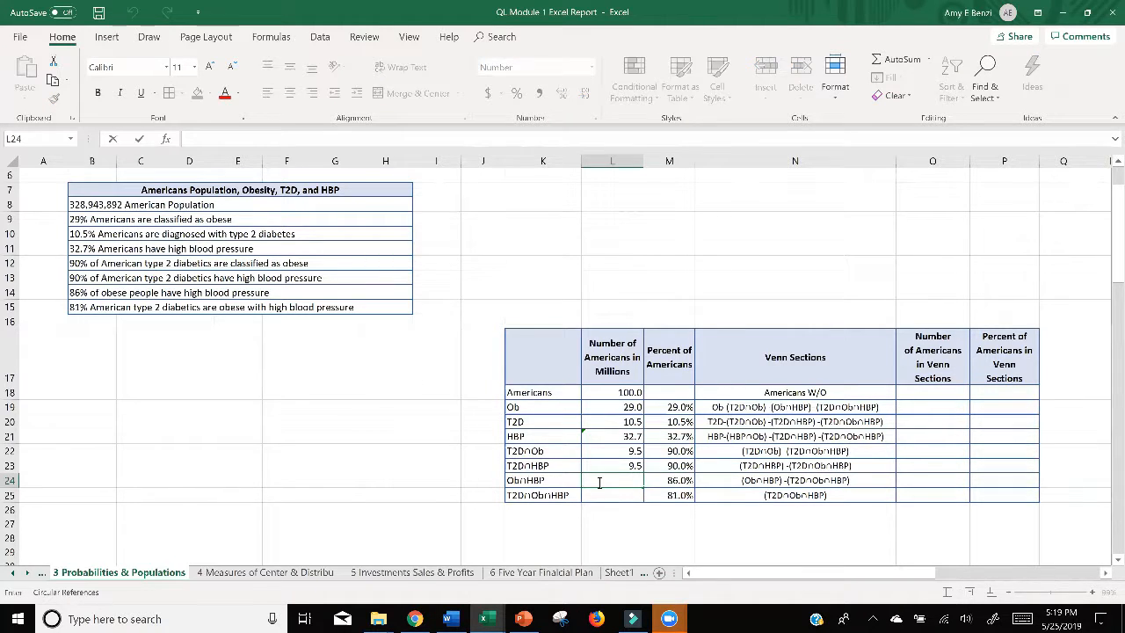
click(684, 480)
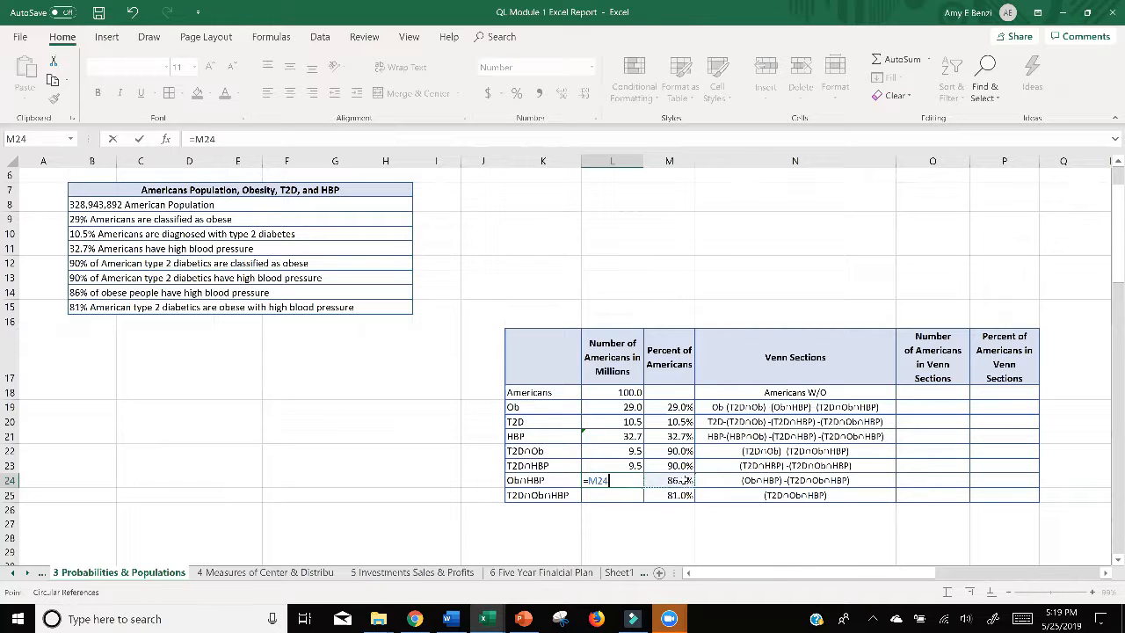
text(*)
click(621, 406)
key(Return)
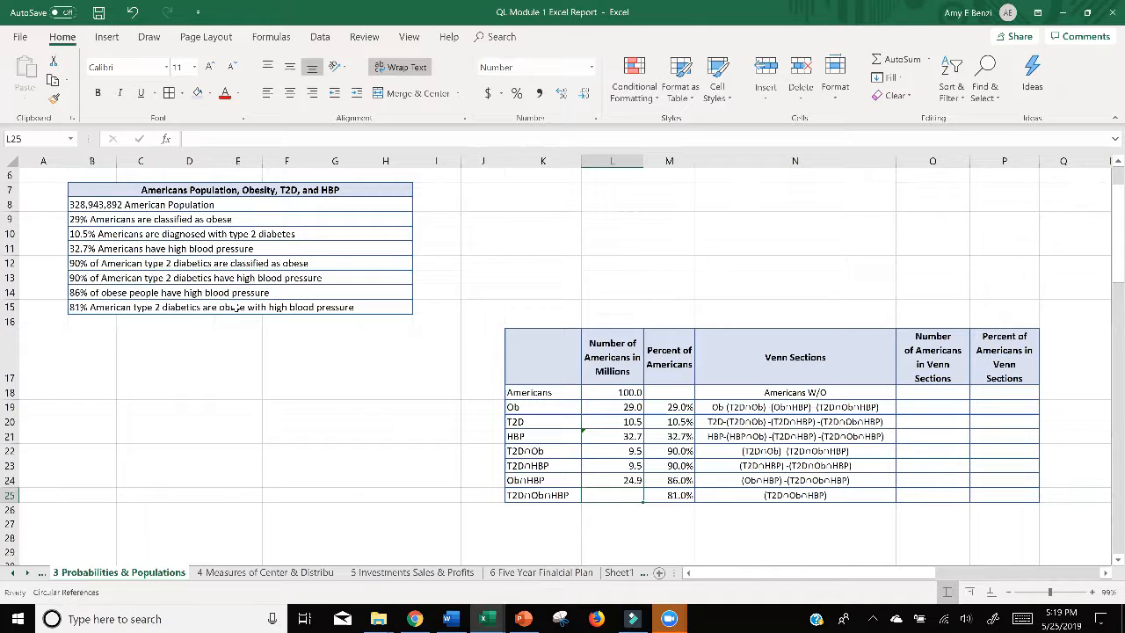
Step: Calculate the number for the T2D∩Ob∩HBP row in L25 with the formula =M25*L20
double_click(625, 495)
text(=)
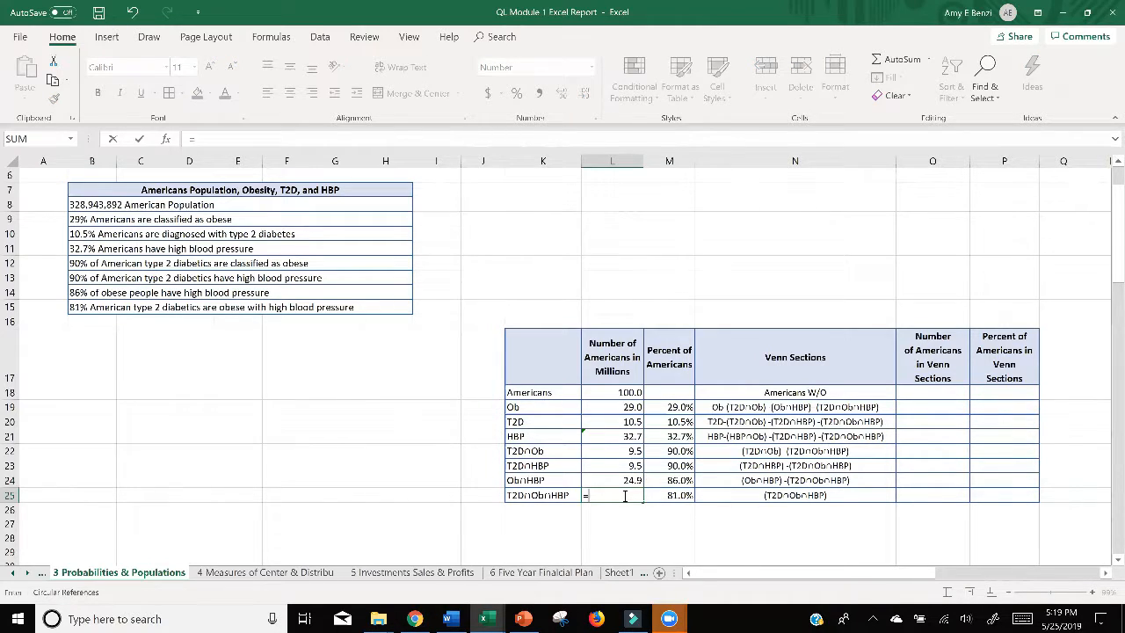
click(659, 499)
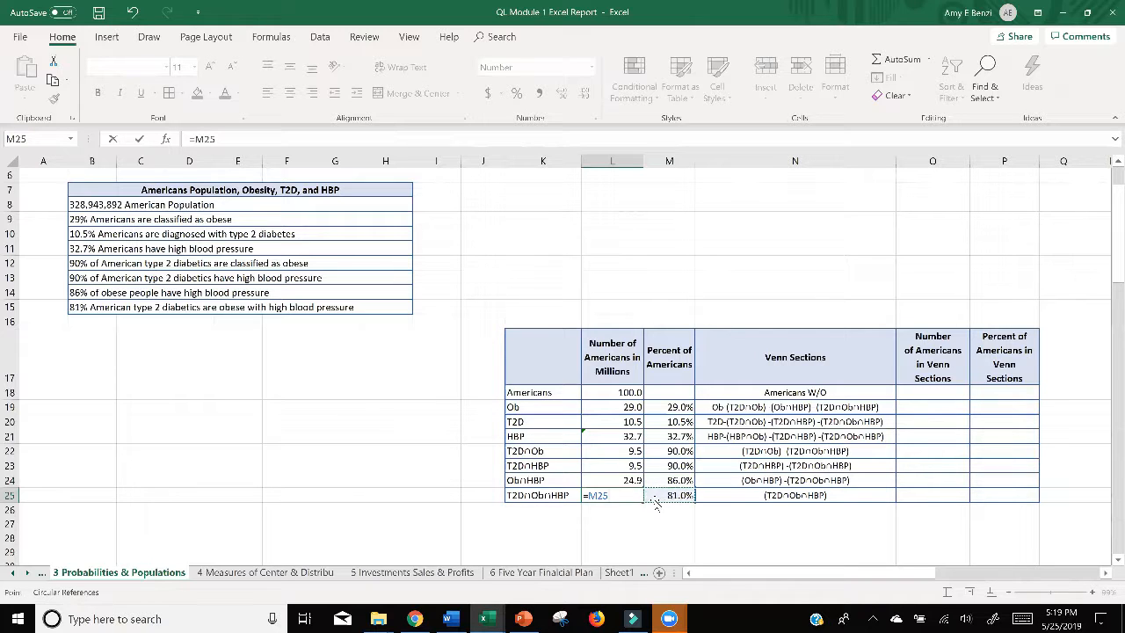
text(*)
click(623, 421)
key(Return)
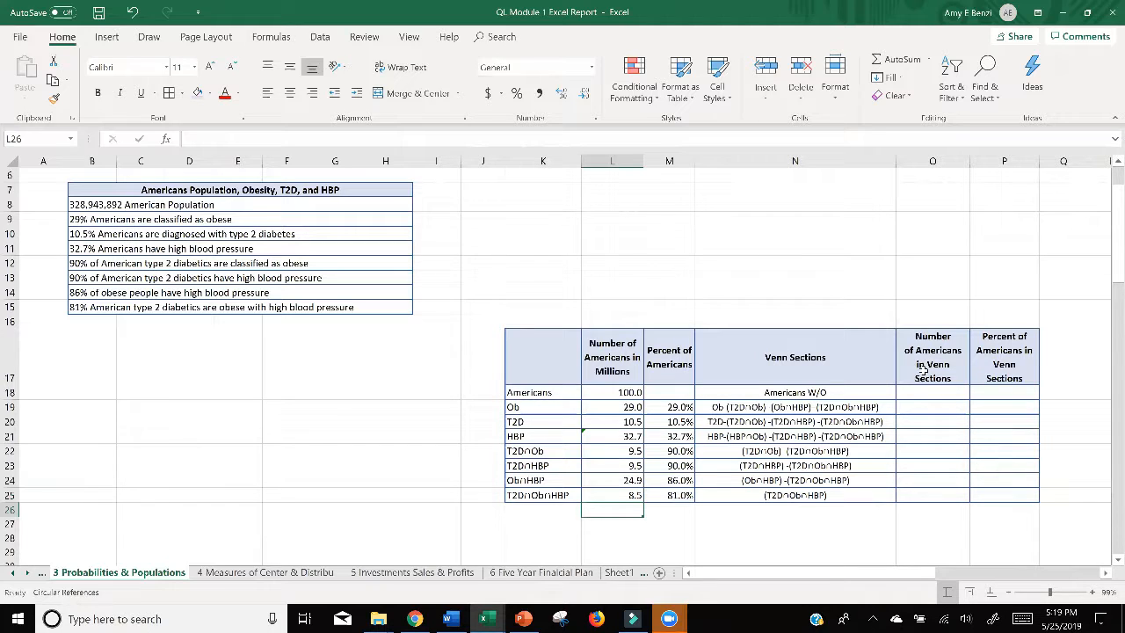
Step: Switch to the PowerPoint presentation and browse its thumbnails to slide 20, the Obese and HBP and T2D Venn diagram of the Shipley's Do-nuts sample
click(831, 521)
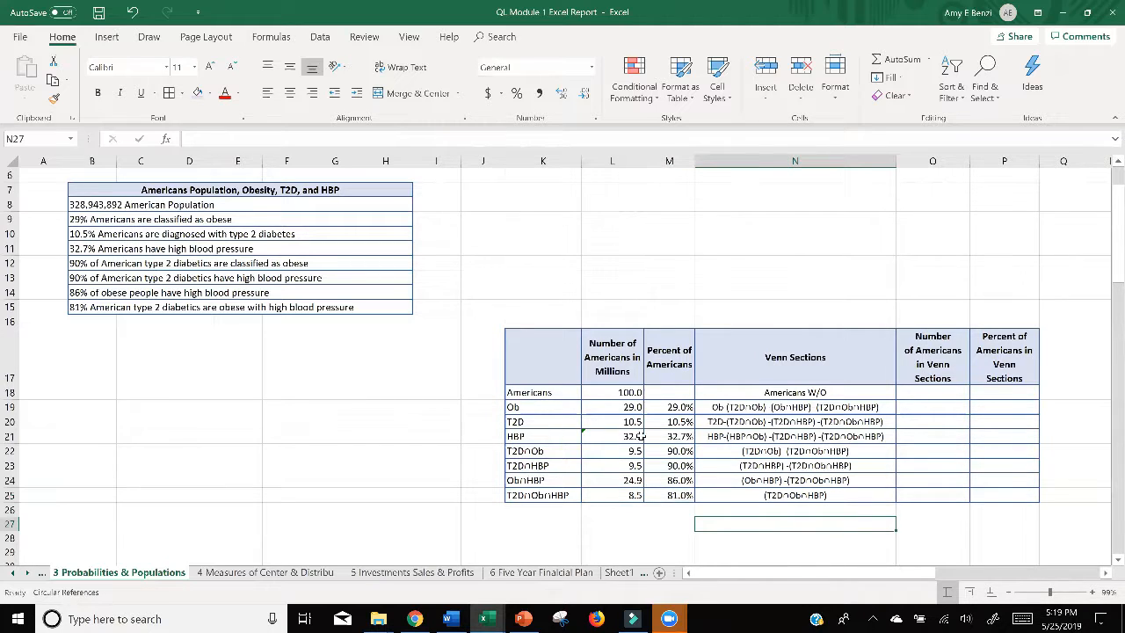
click(535, 623)
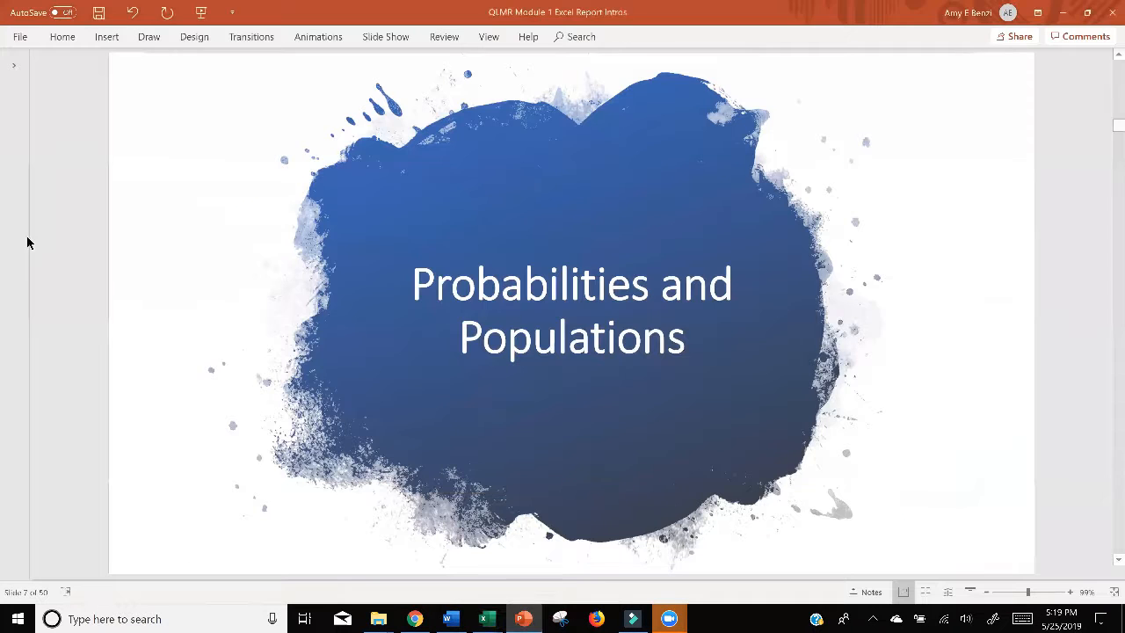
click(15, 84)
scroll(148, 266, down, 10)
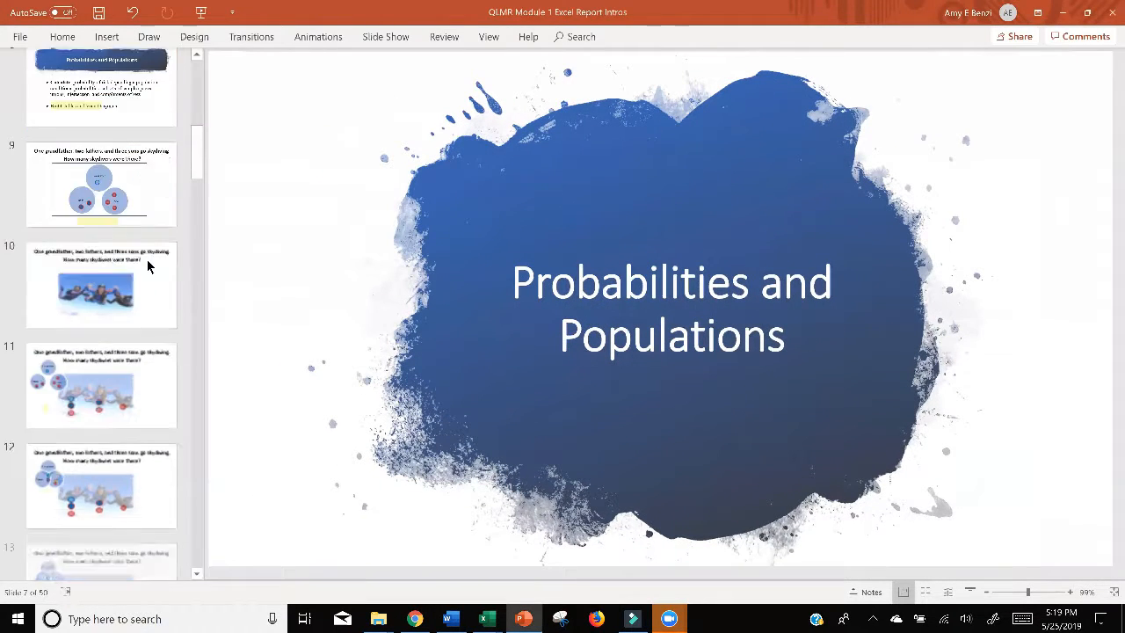
scroll(148, 266, down, 4)
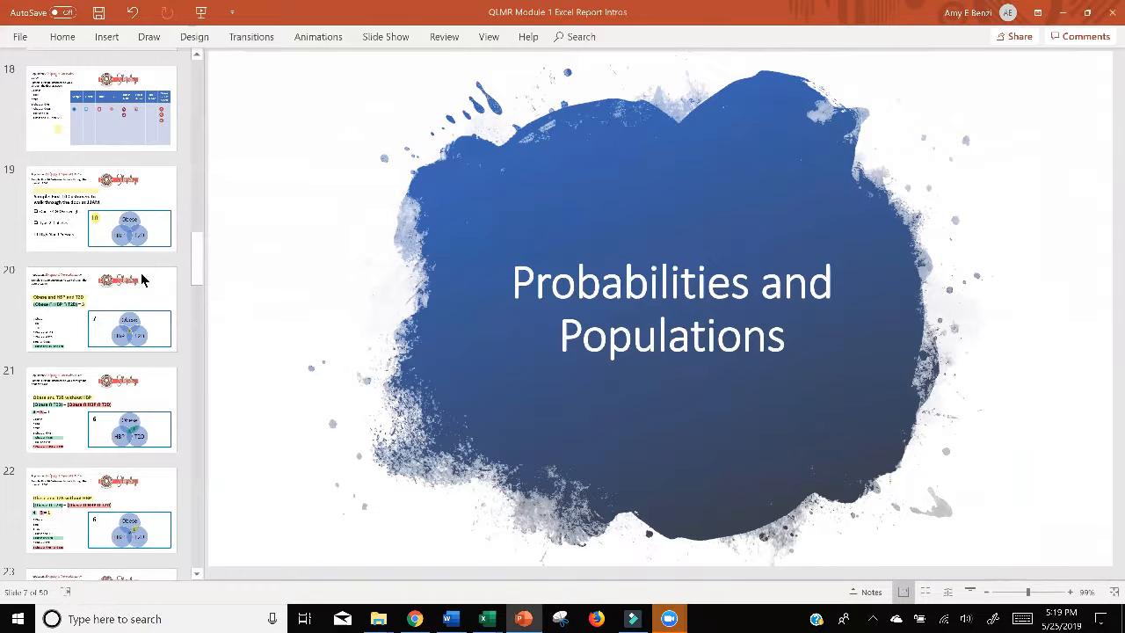
click(70, 218)
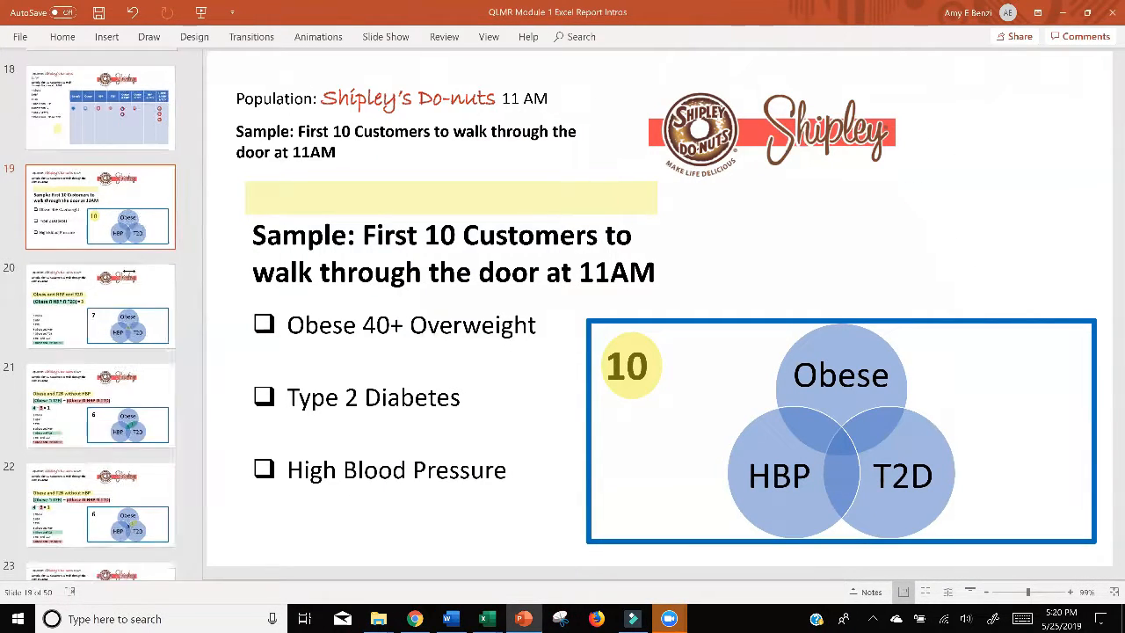
drag(199, 271, 54, 204)
click(55, 204)
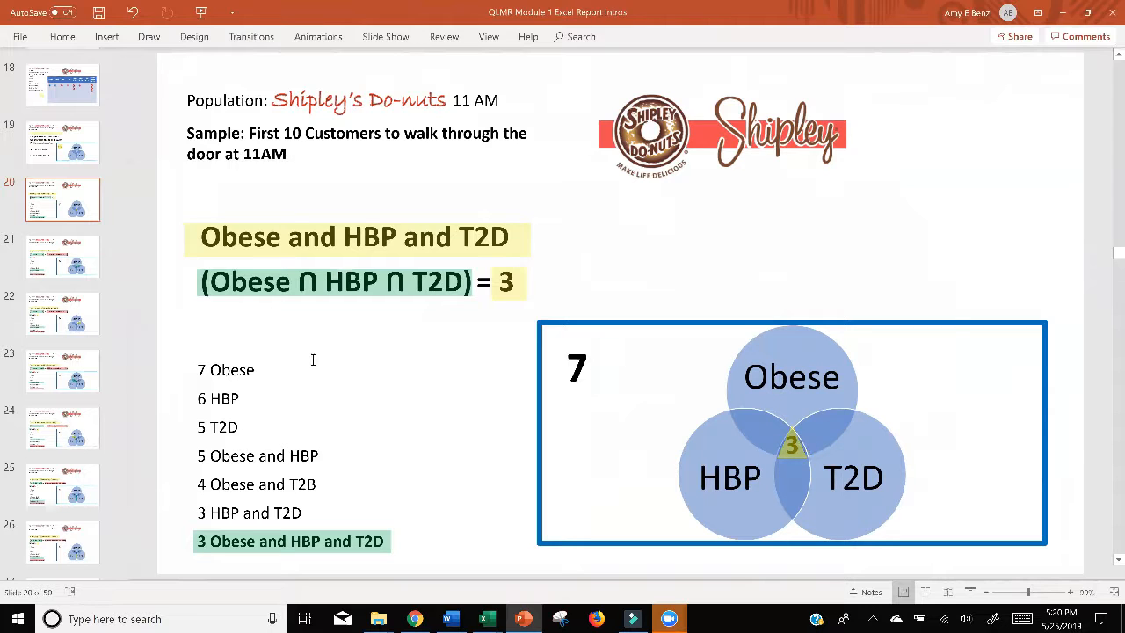
Step: Review slides 21 to 23 on the pairwise Venn sections of the Shipley's Do-nuts sample and return to the Excel report
click(43, 272)
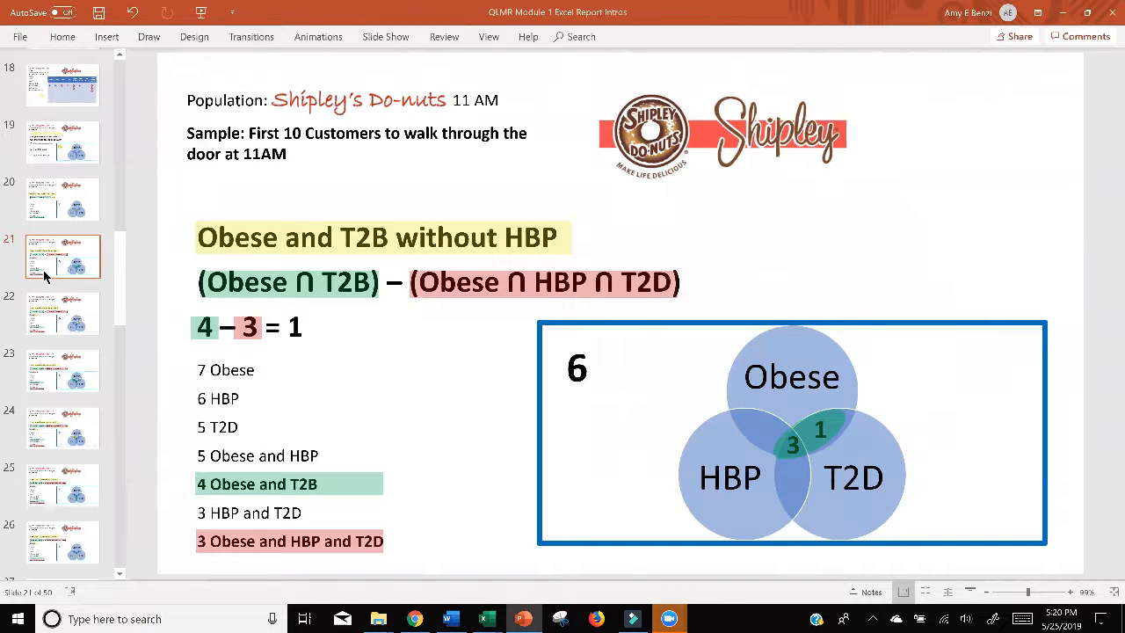
click(46, 315)
click(51, 361)
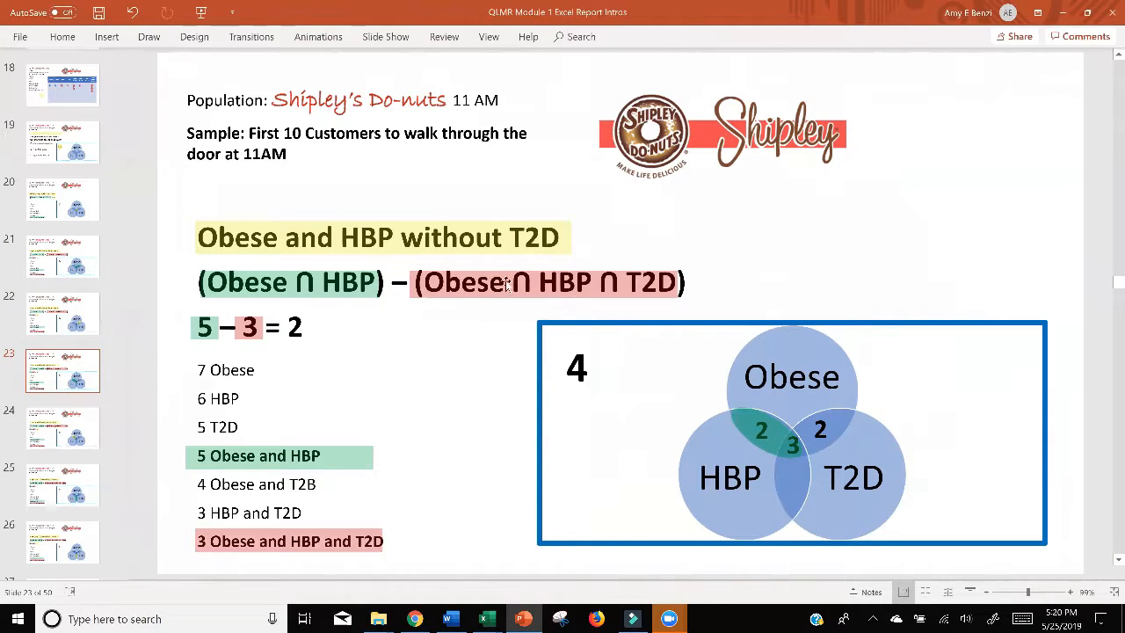
click(1061, 13)
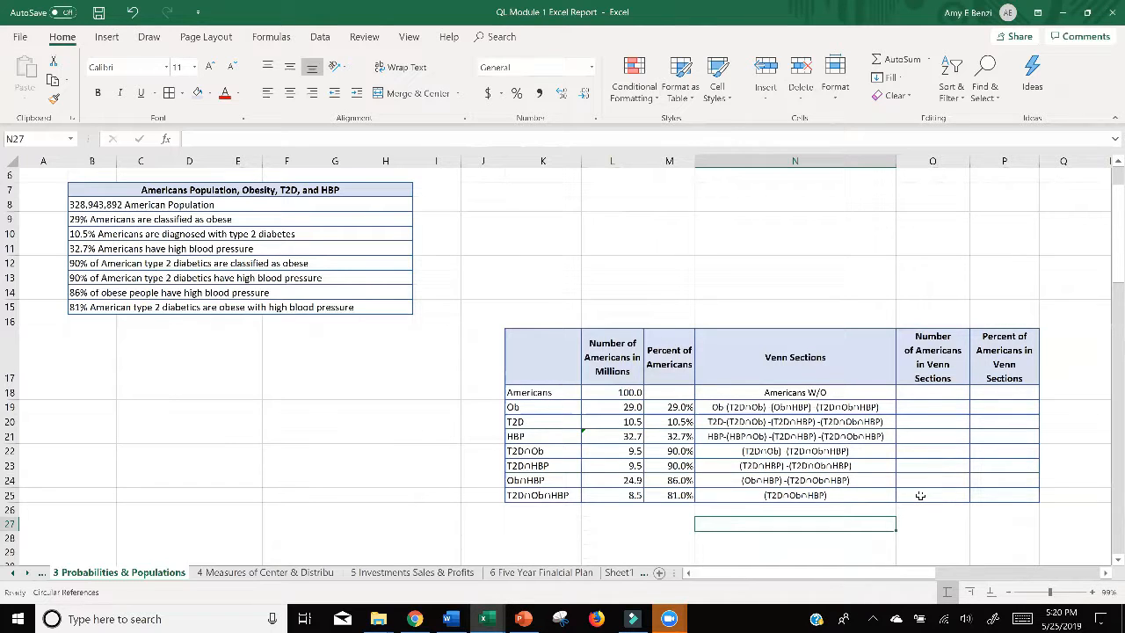
Step: Fill the number of Americans for the (T2D∩Ob∩HBP) Venn section in O25 with the formula =L25
click(921, 496)
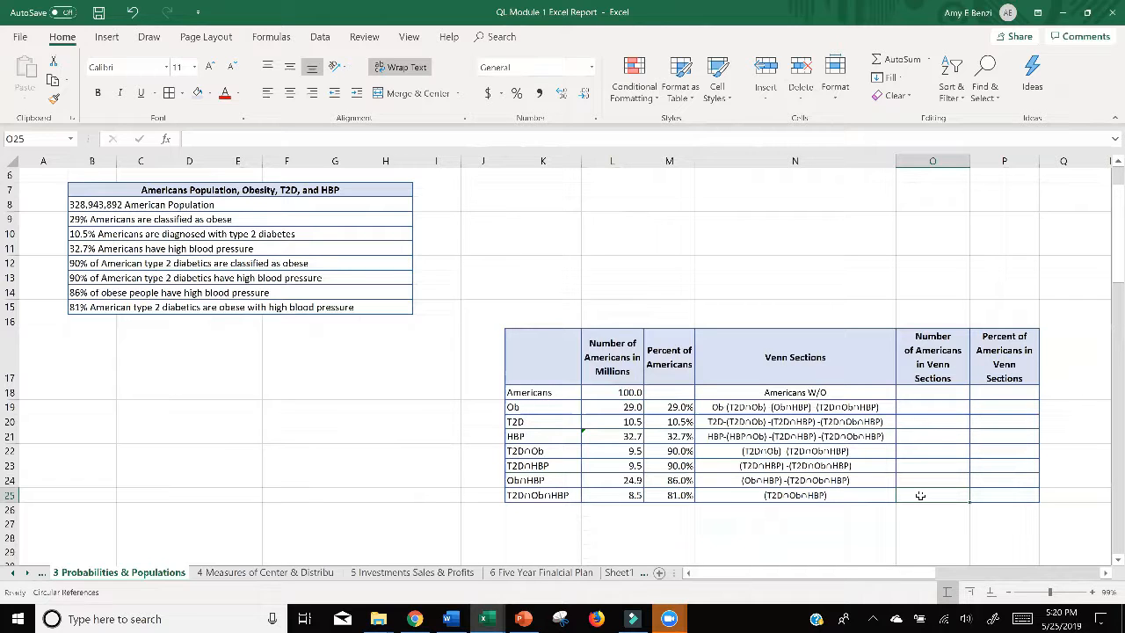
text(=)
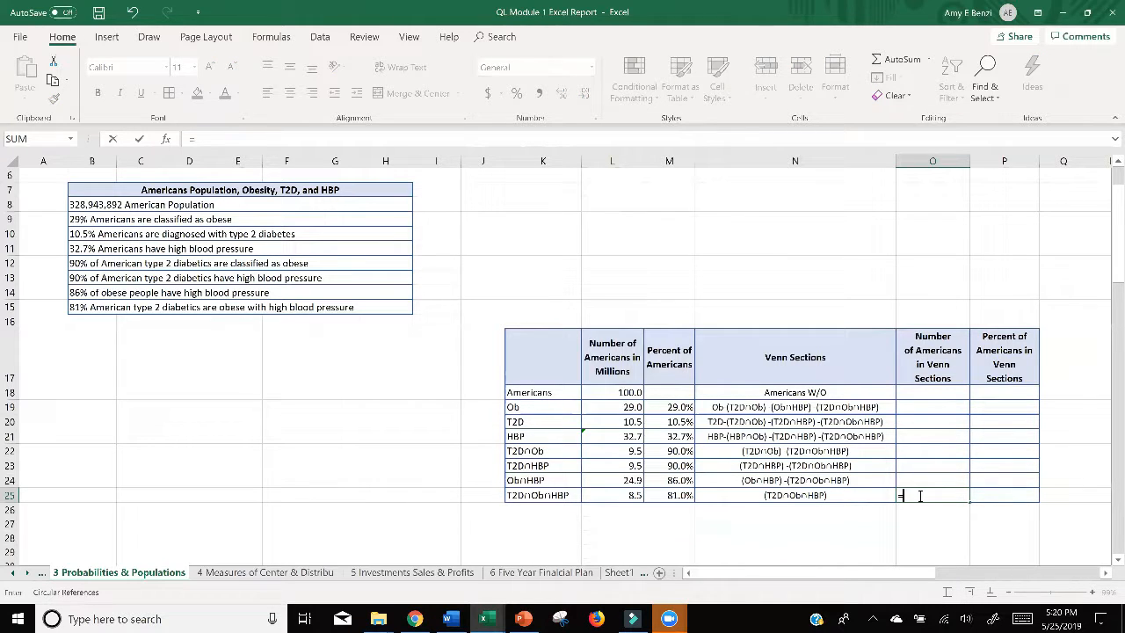
click(619, 495)
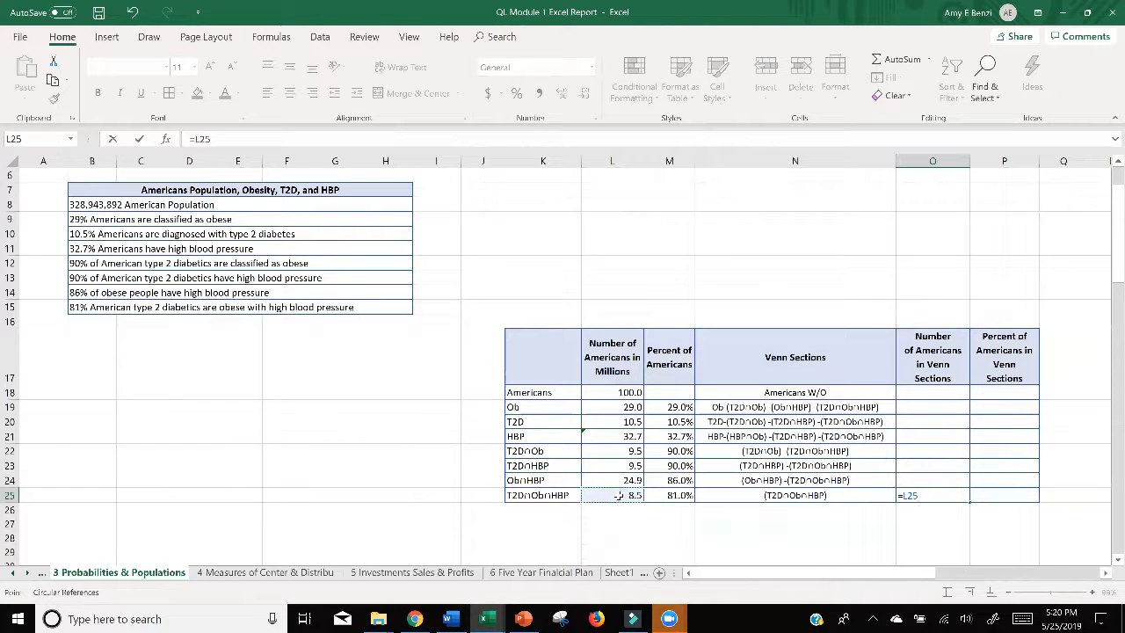
key(Return)
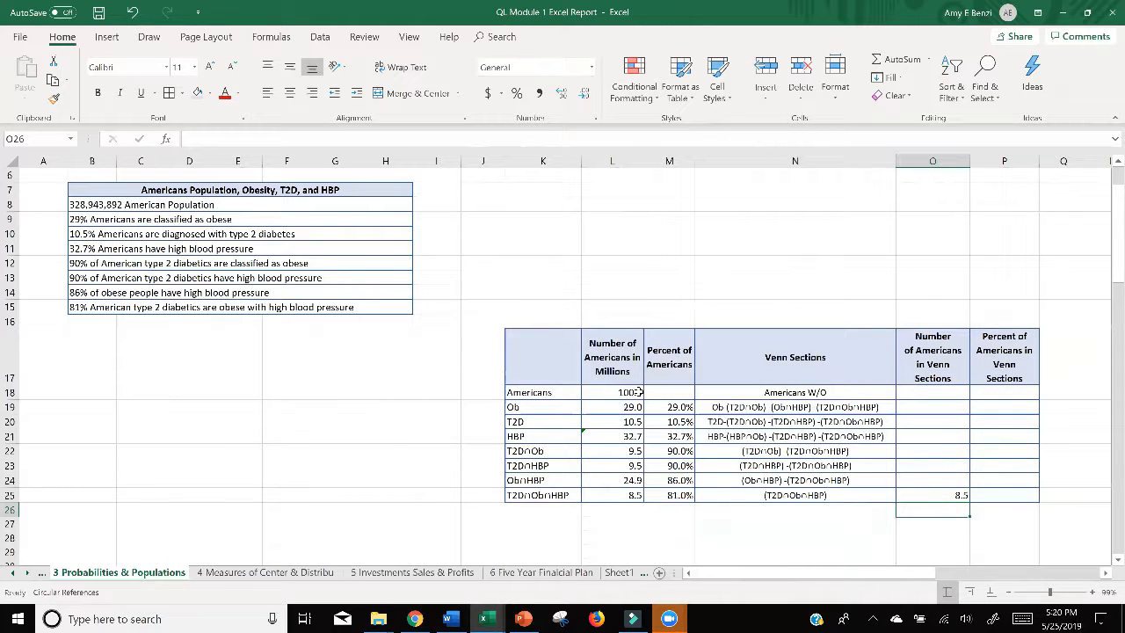
Step: Calculate the number of Americans in the Ob∩HBP-only Venn section in O24 with the formula =L24-L25
double_click(921, 481)
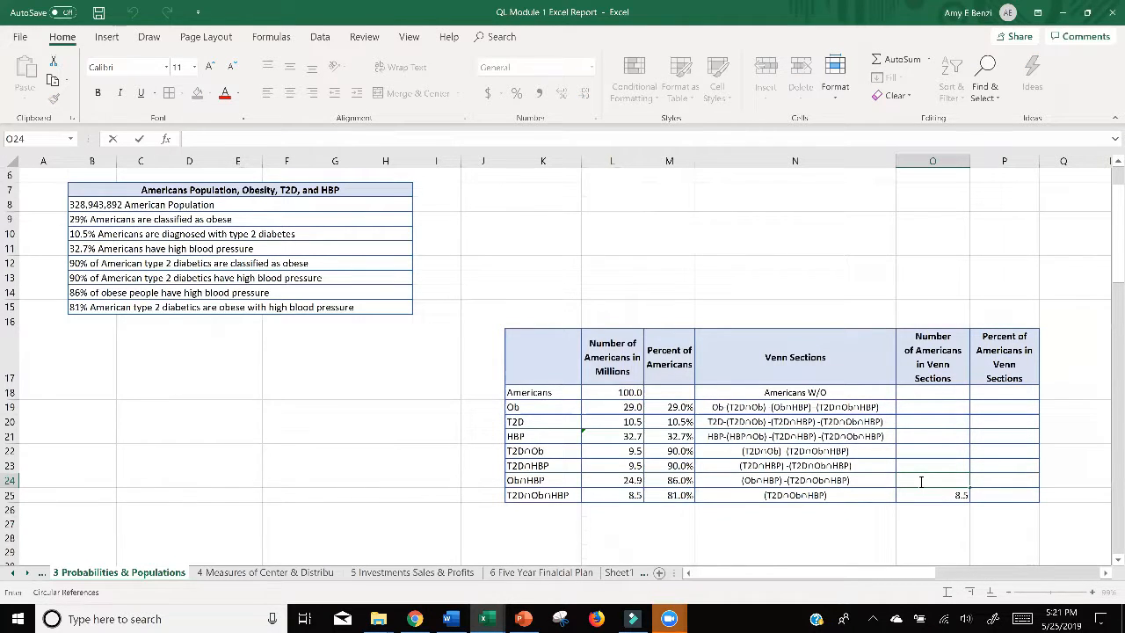
text(=)
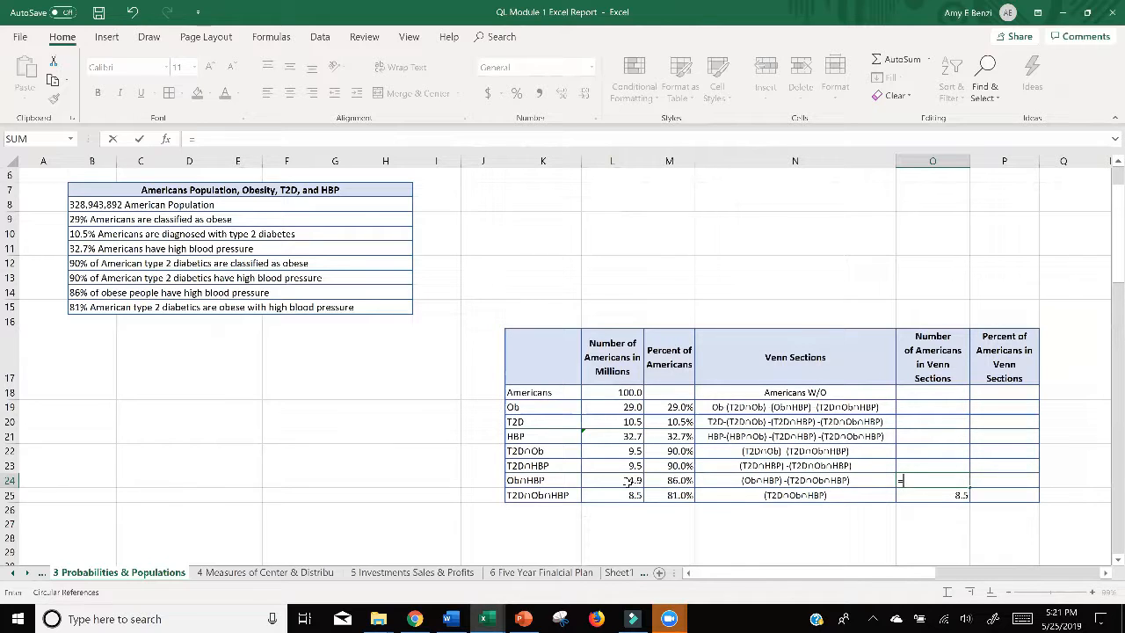
click(616, 481)
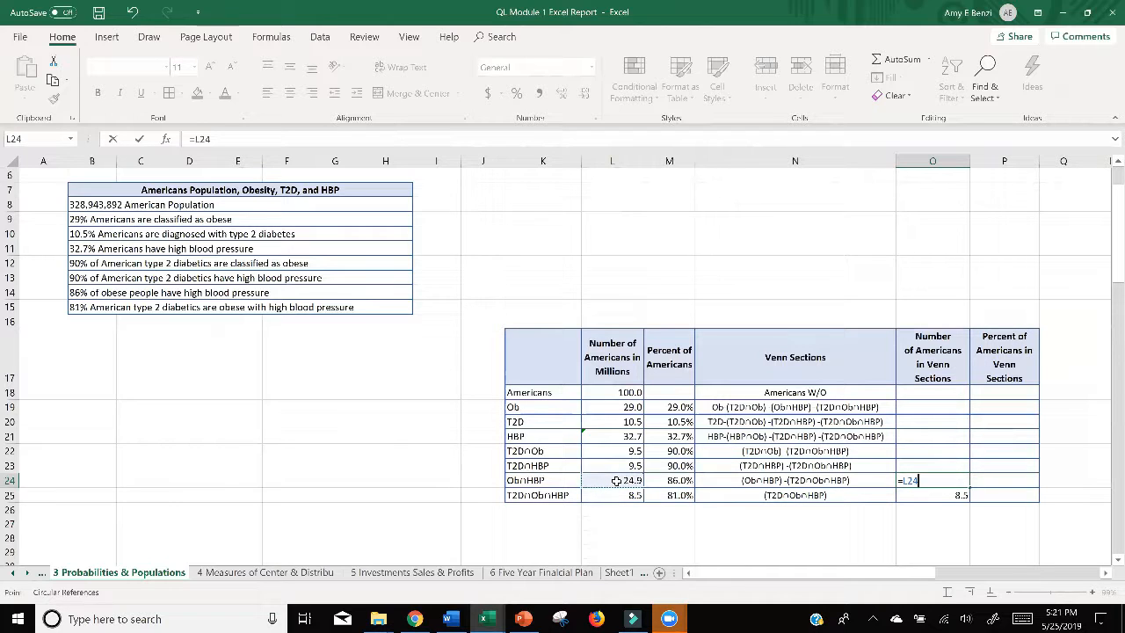
text(-)
click(616, 496)
key(Return)
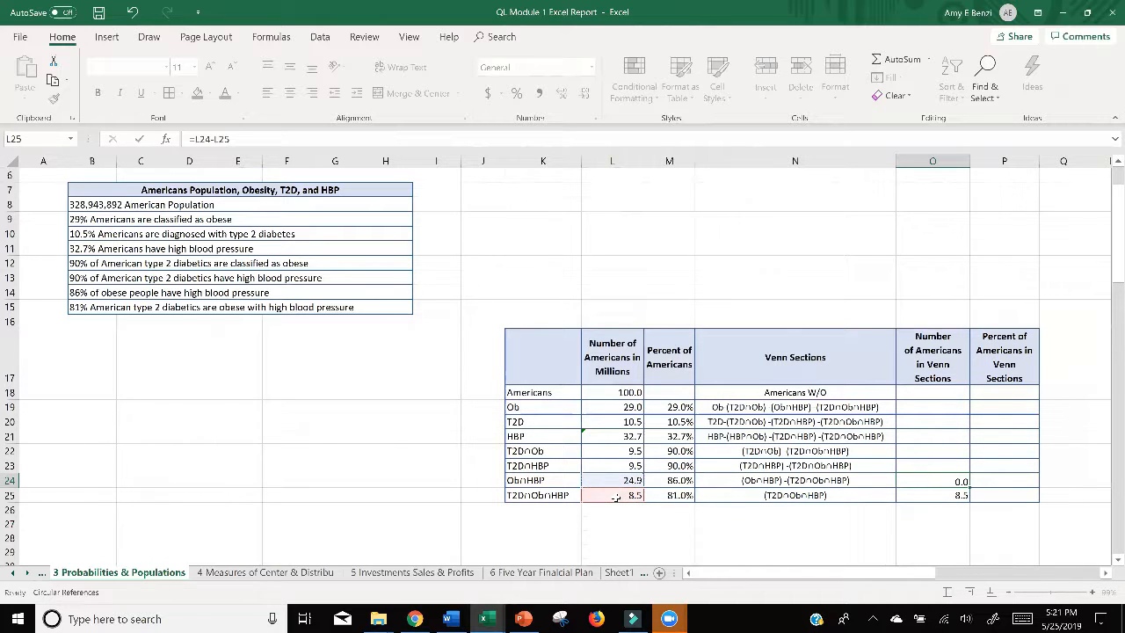
Step: Calculate the number of Americans in the T2D∩HBP-only Venn section in O23 with the formula =L23-L25
click(927, 466)
text(=)
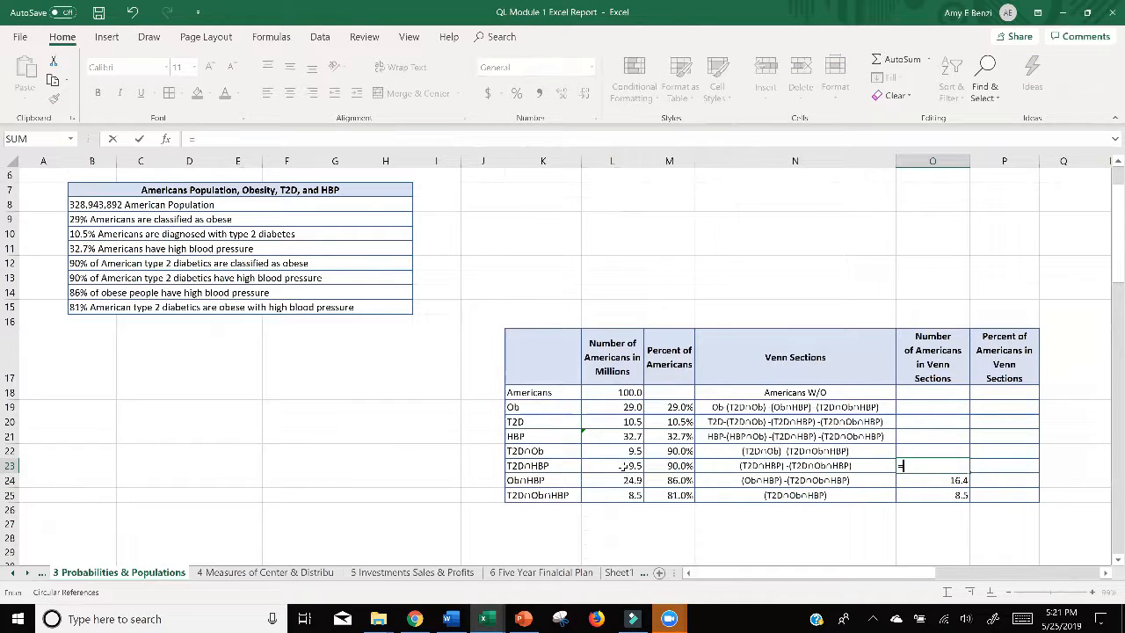
click(623, 467)
text(-)
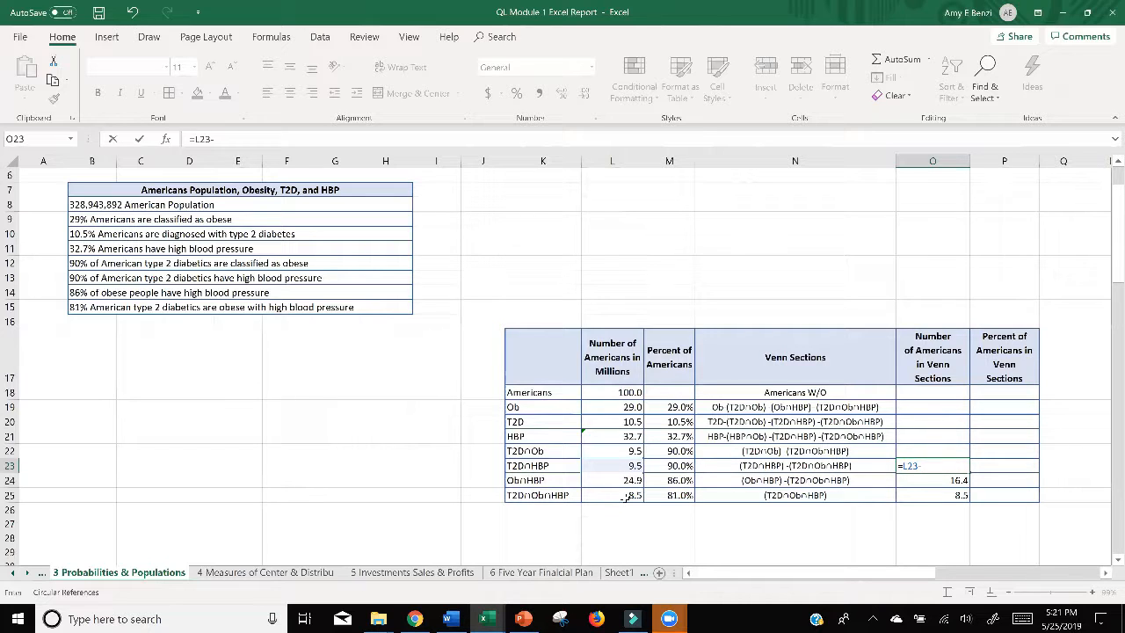
click(626, 495)
key(Return)
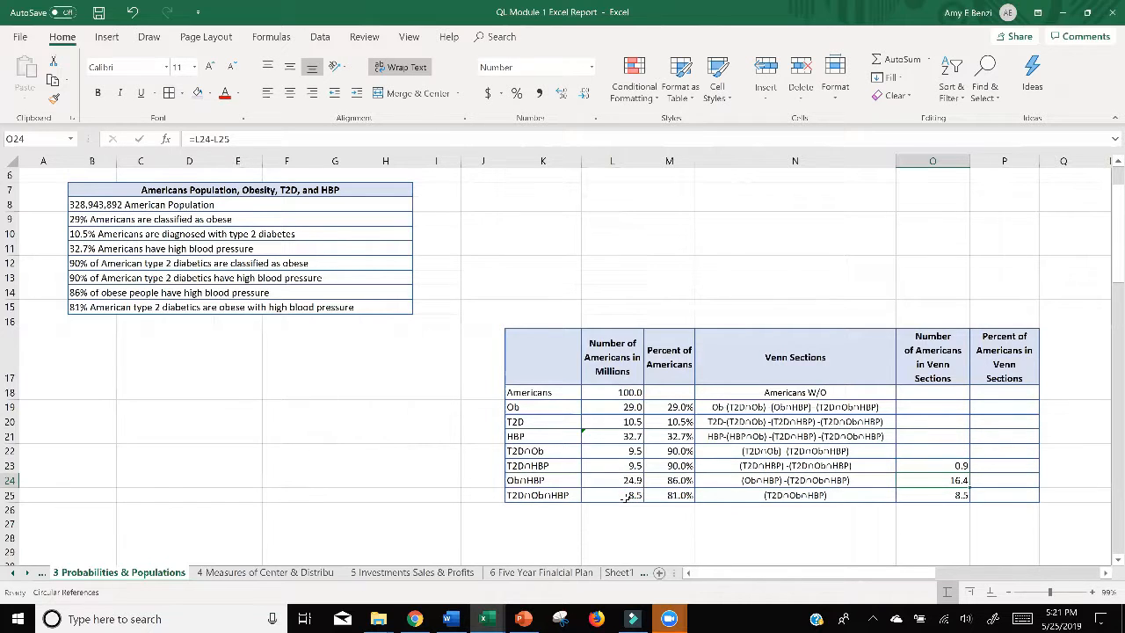
Step: Calculate the number of Americans in the T2D∩Ob-only Venn section in O22 with the formula =L22-L25
click(919, 451)
text(=)
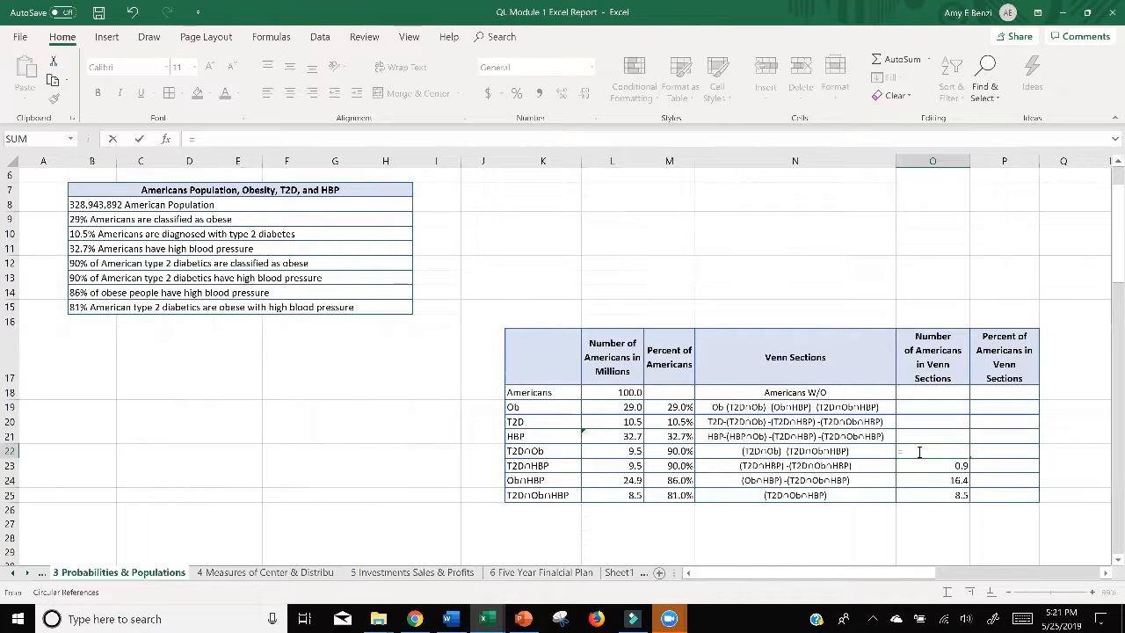
click(629, 451)
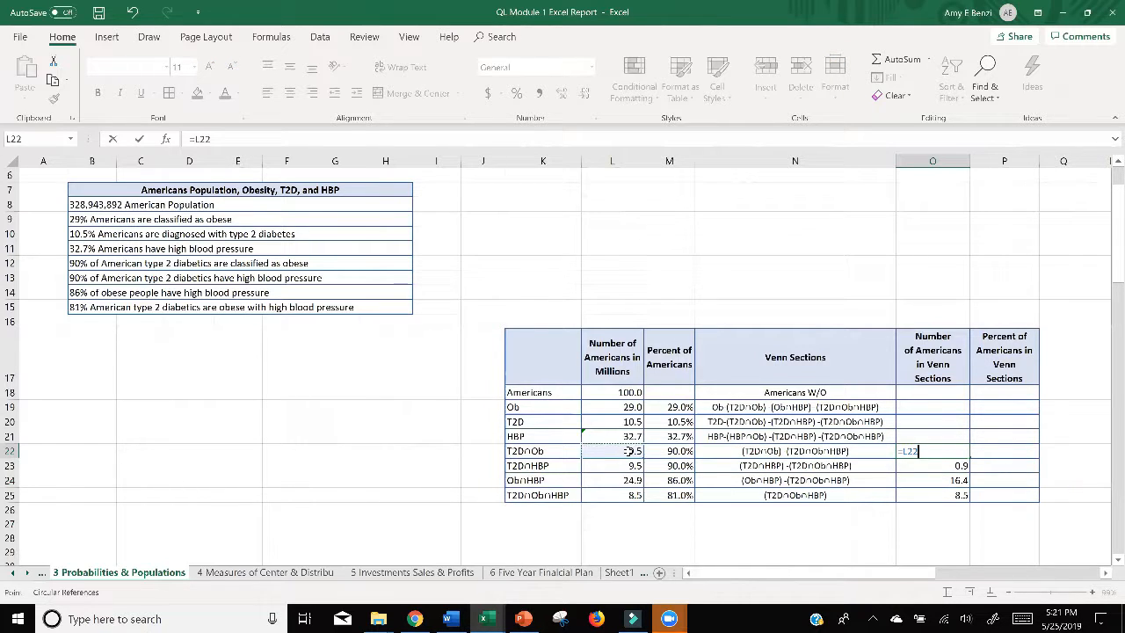
text(-)
click(631, 495)
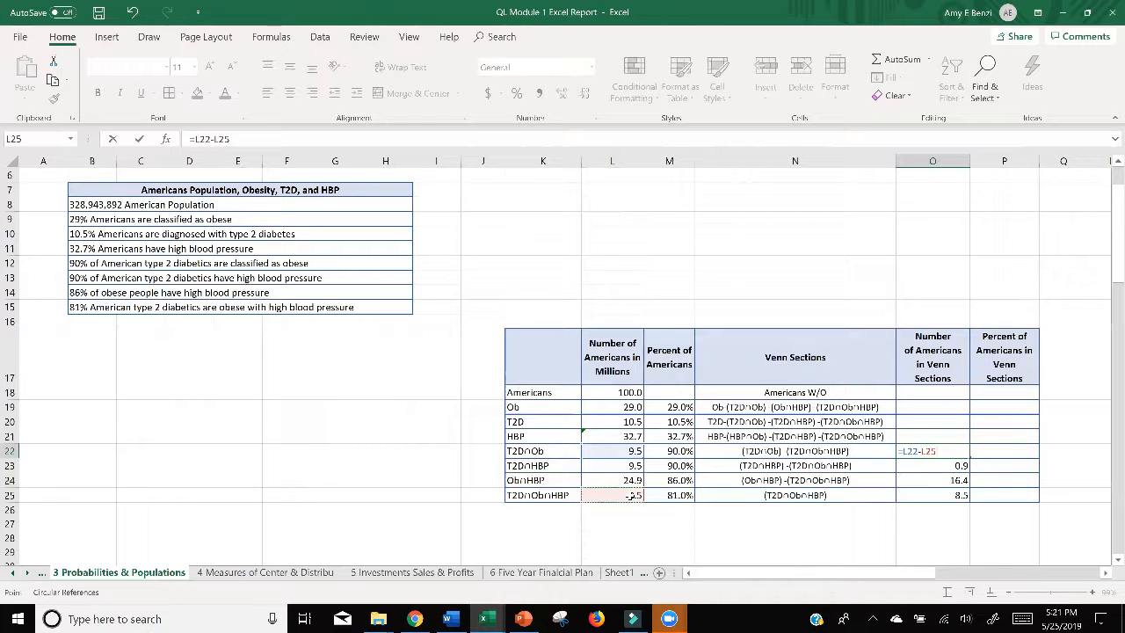
key(Return)
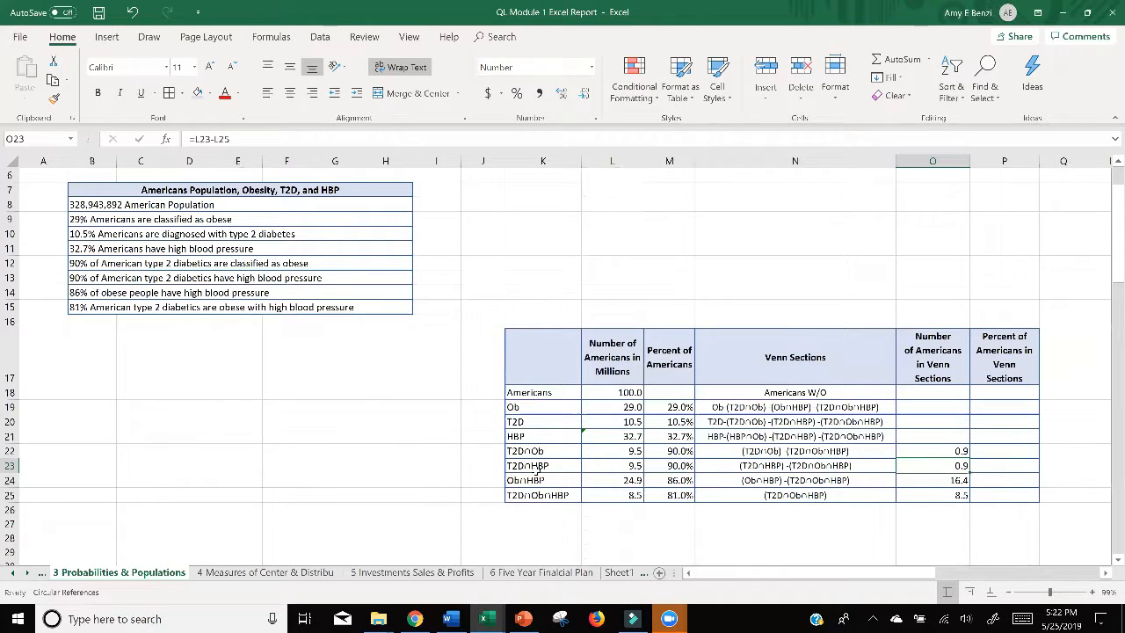
Step: Change the Ob∩HBP section formula in O24 to =L24-O25 so it subtracts the Venn section value
double_click(903, 436)
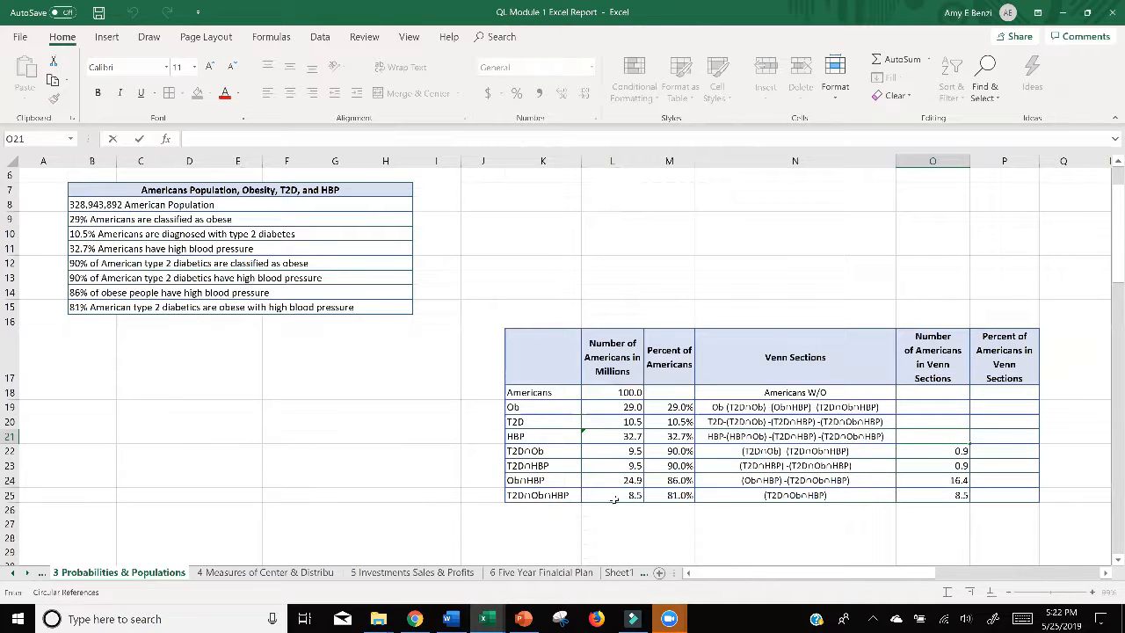
click(930, 481)
double_click(930, 481)
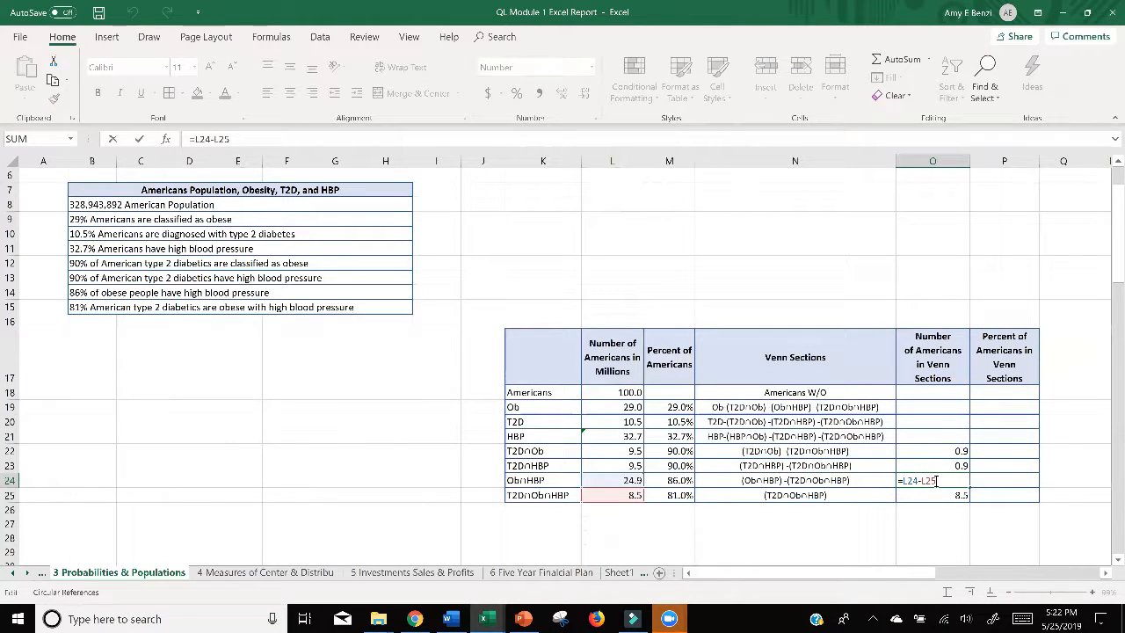
drag(925, 481, 921, 480)
key(Return)
double_click(930, 481)
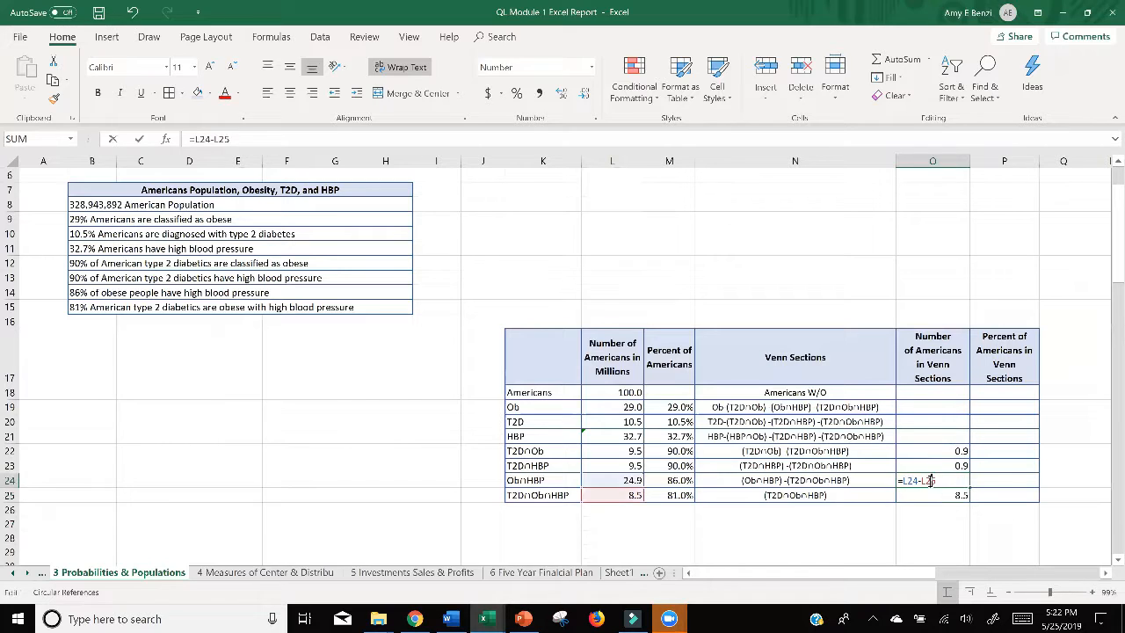
drag(935, 481, 920, 482)
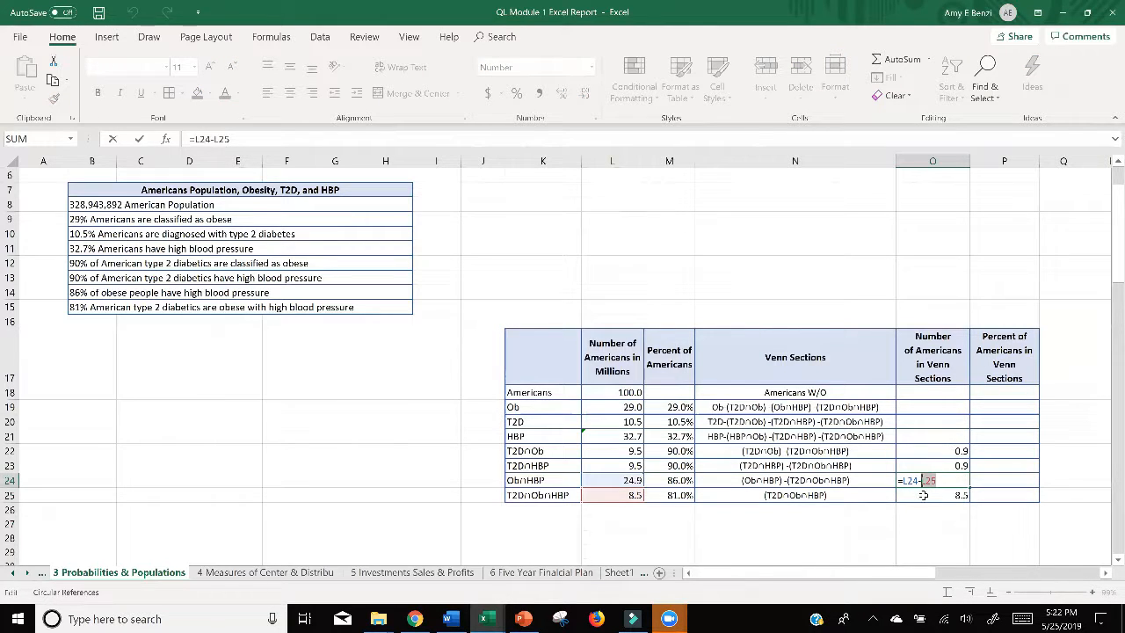
click(924, 495)
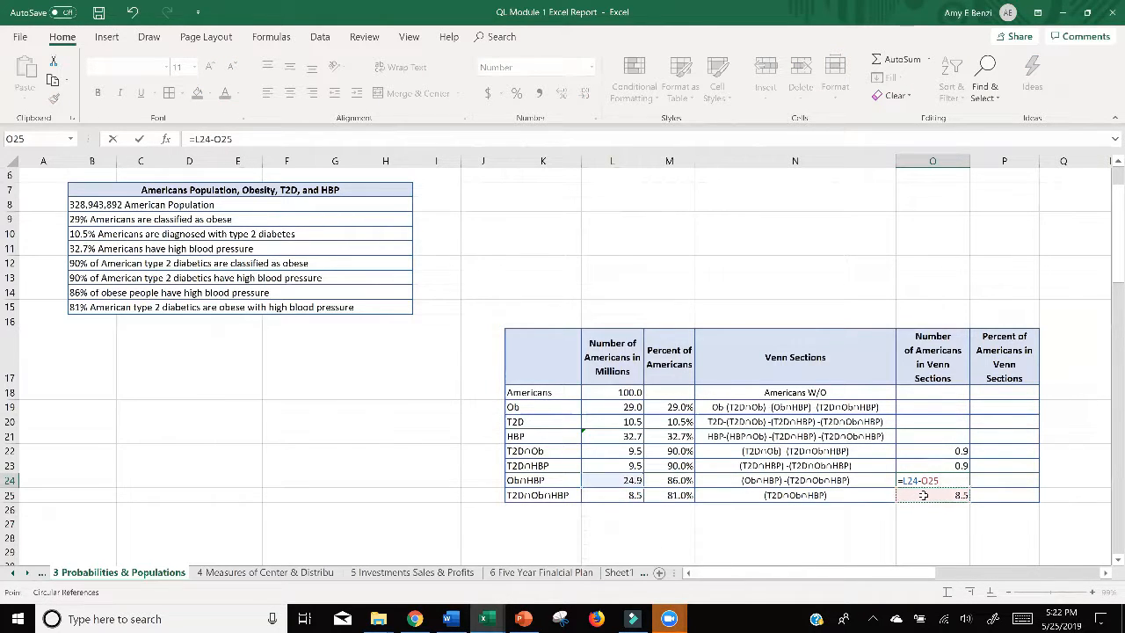
key(Return)
Step: Edit the formulas in O23 and O22 so they subtract O25 from L23 and L22 respectively
double_click(938, 468)
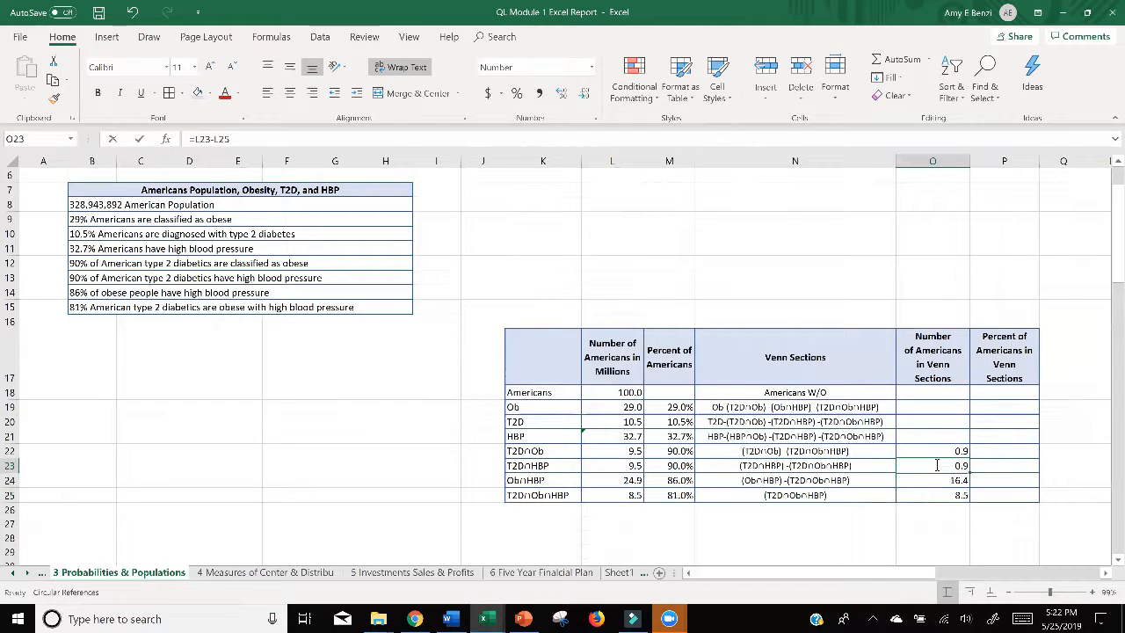
mouse_move(935, 466)
mouse_down()
mouse_move(920, 467)
mouse_move(930, 451)
mouse_move(920, 451)
mouse_up()
key(Return)
double_click(939, 450)
click(923, 494)
key(Return)
Step: Calculate the number of Americans in the HBP-only Venn section in O21 with the formula =L21-O24-O23-O25
click(906, 436)
text(=)
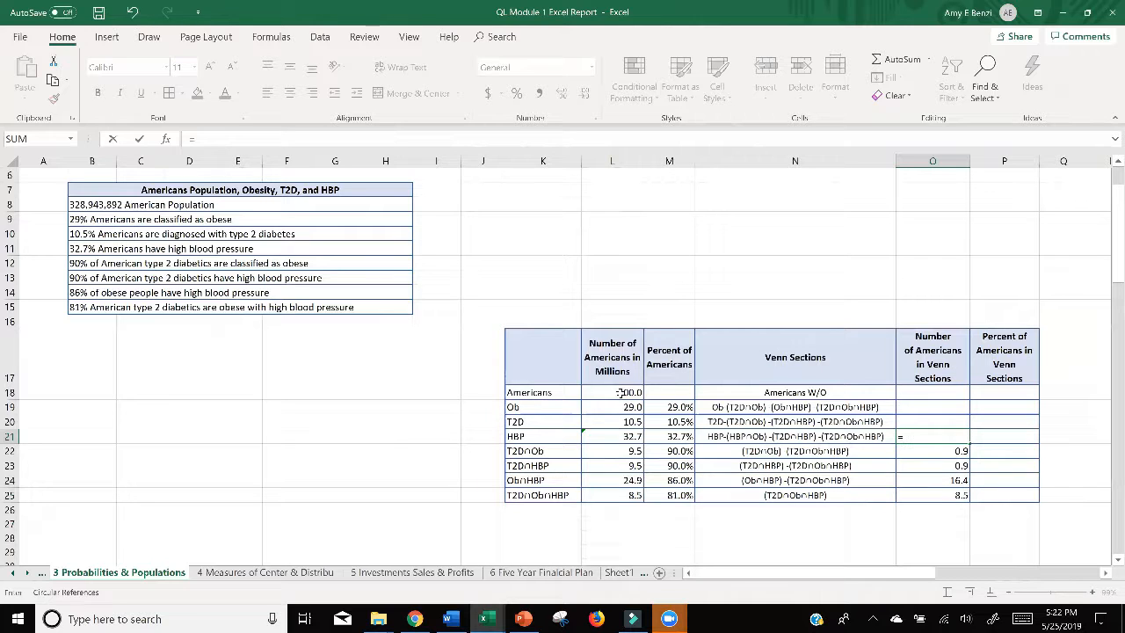
click(623, 437)
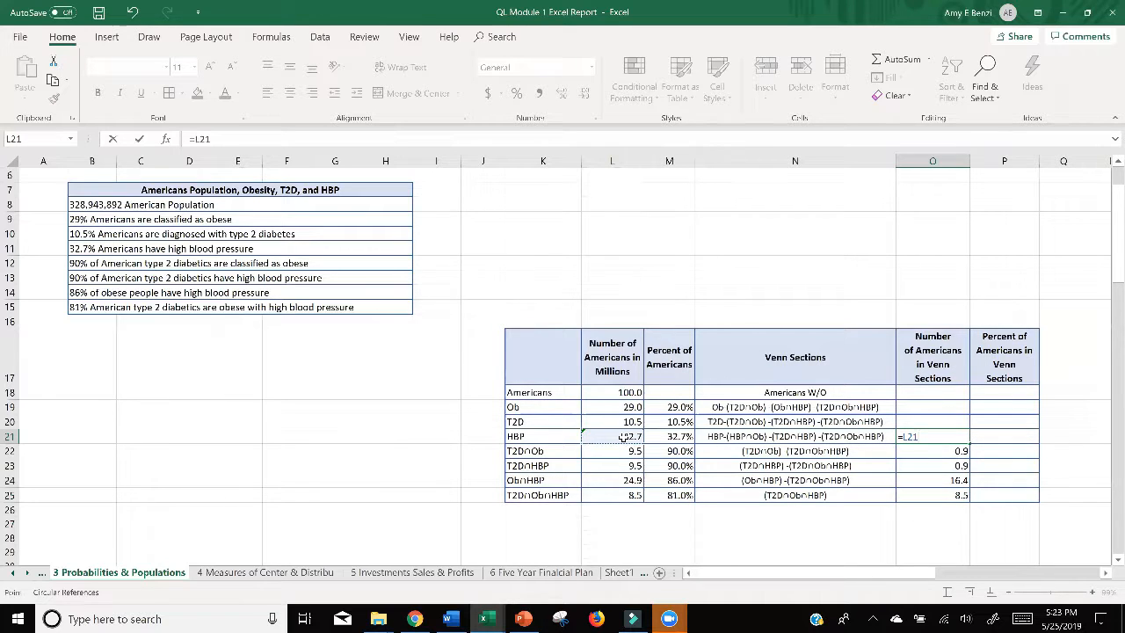
text(-)
click(947, 481)
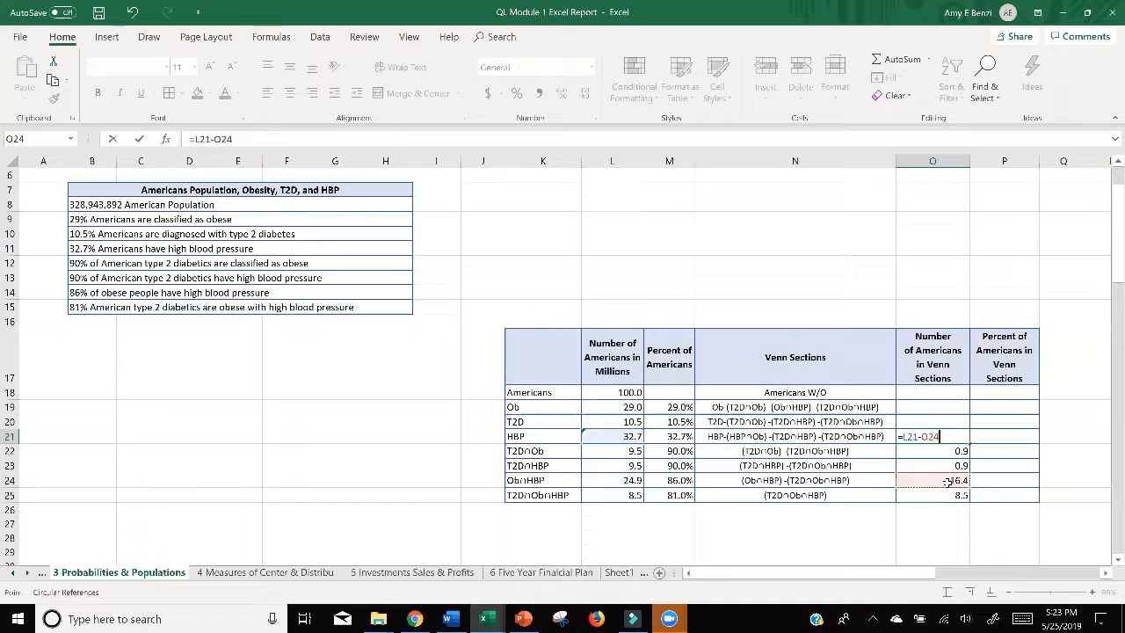
text(-)
click(945, 466)
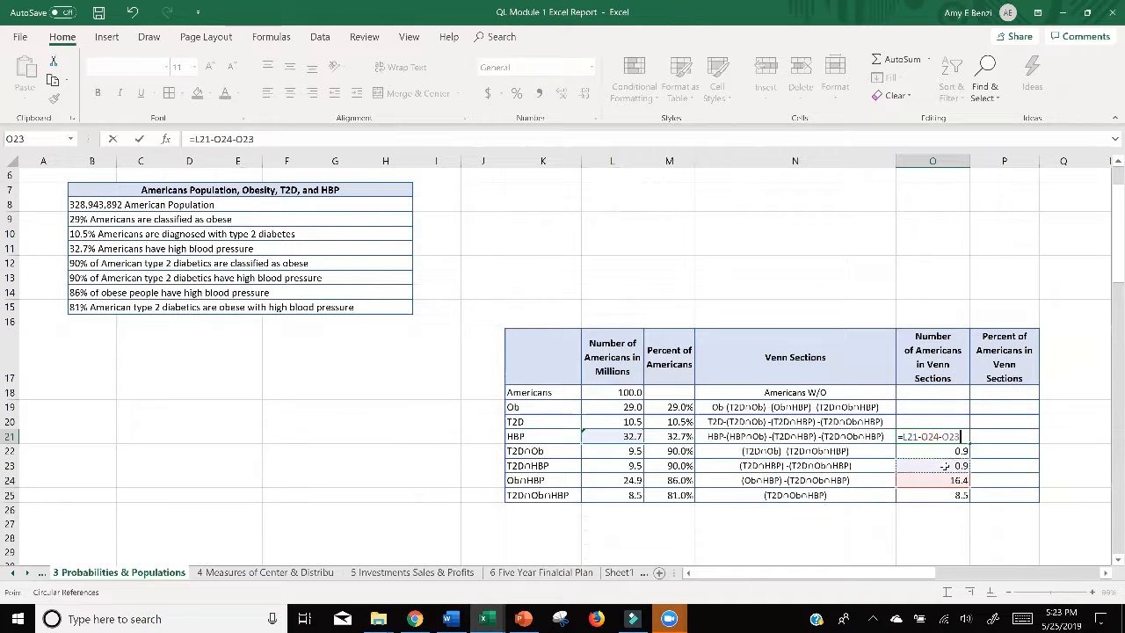
text(-)
click(940, 497)
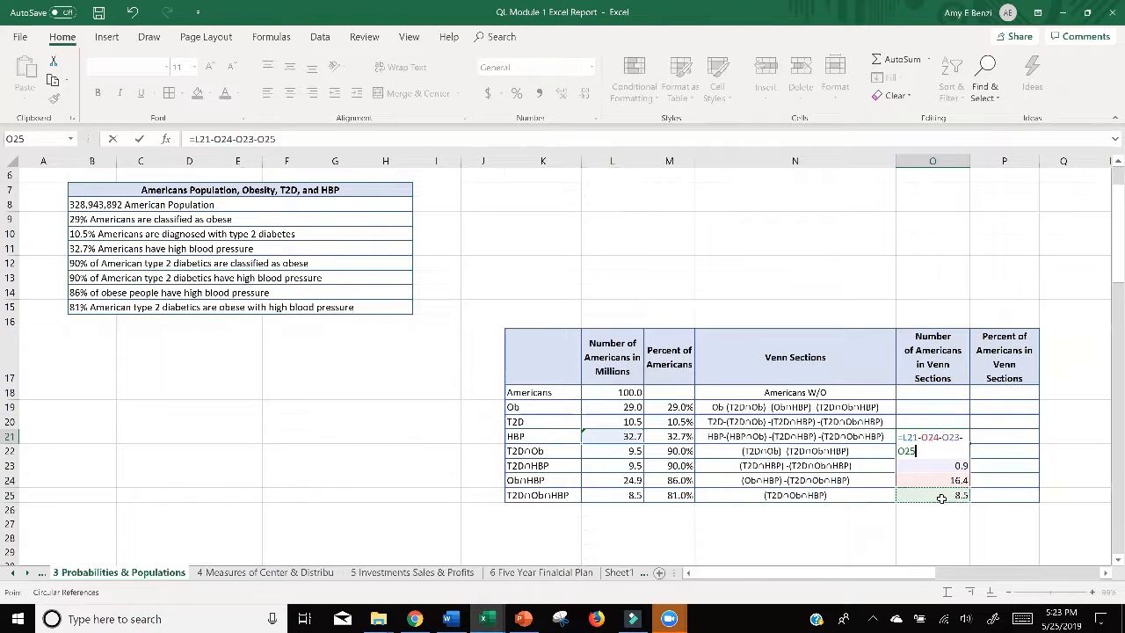
key(Return)
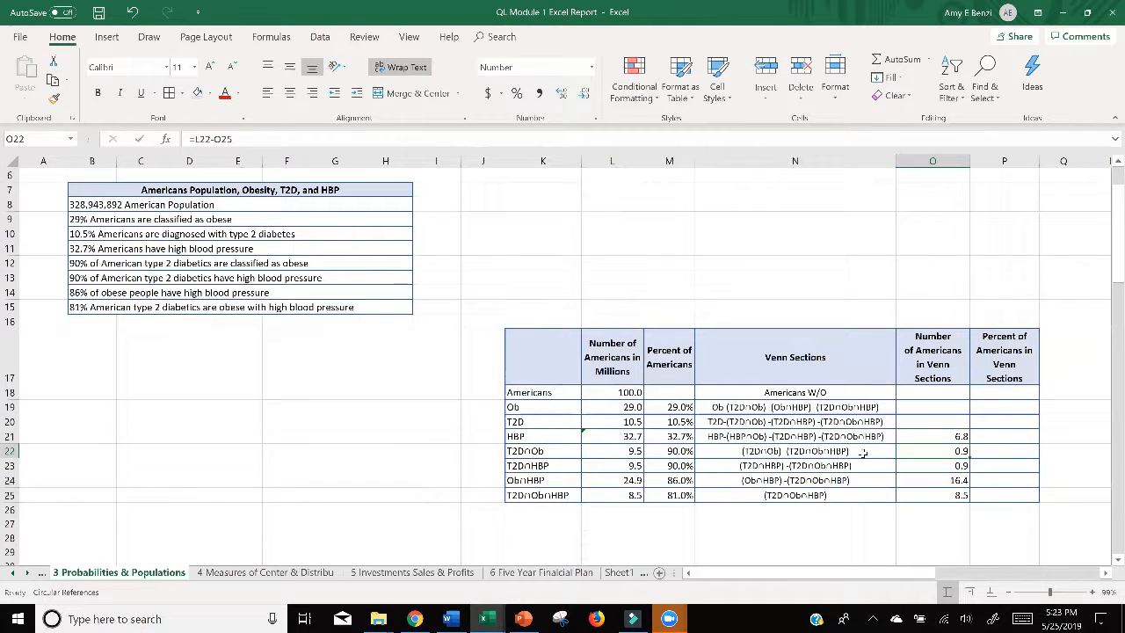
Step: Examine the Venn section expression in N22 and the HBP-only formula in O21, leaving both as they are
click(859, 451)
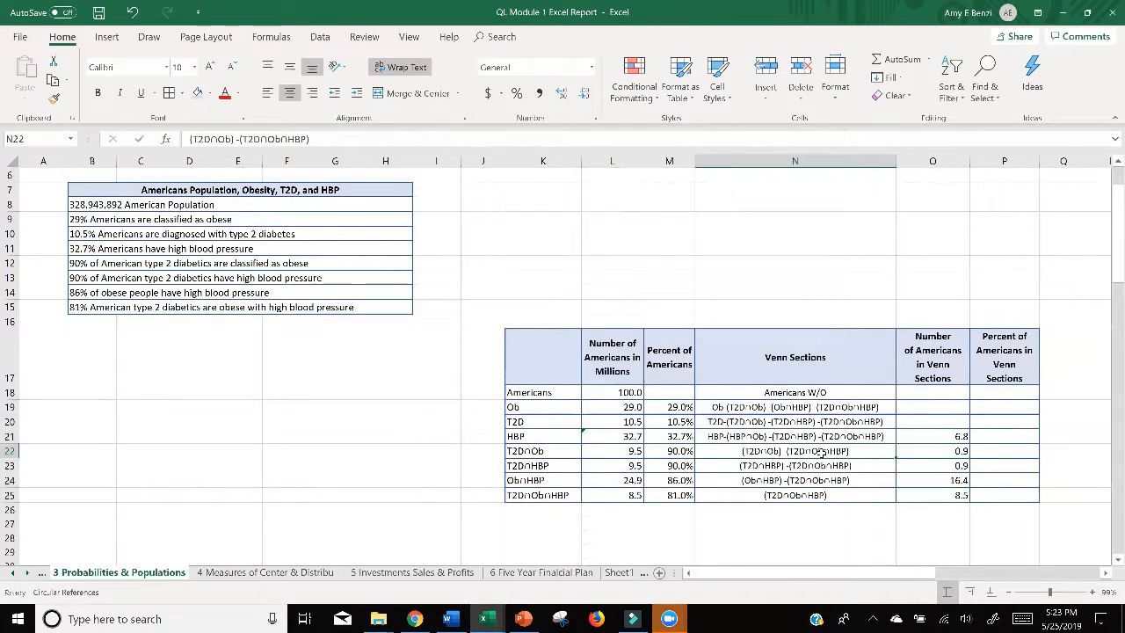
double_click(739, 451)
drag(739, 451, 849, 451)
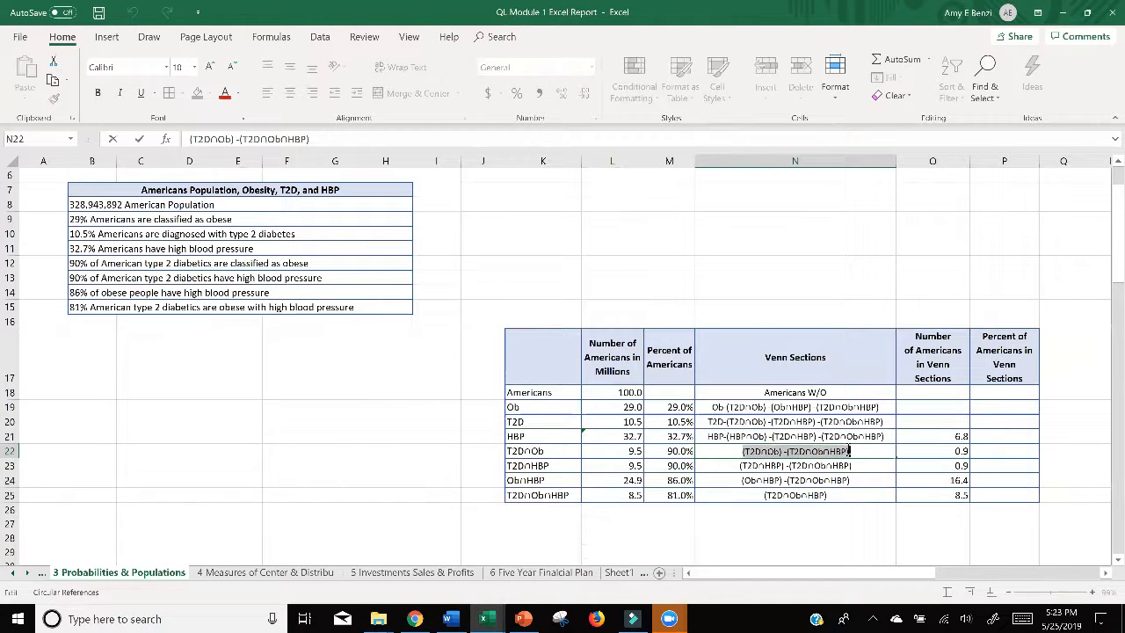
click(731, 453)
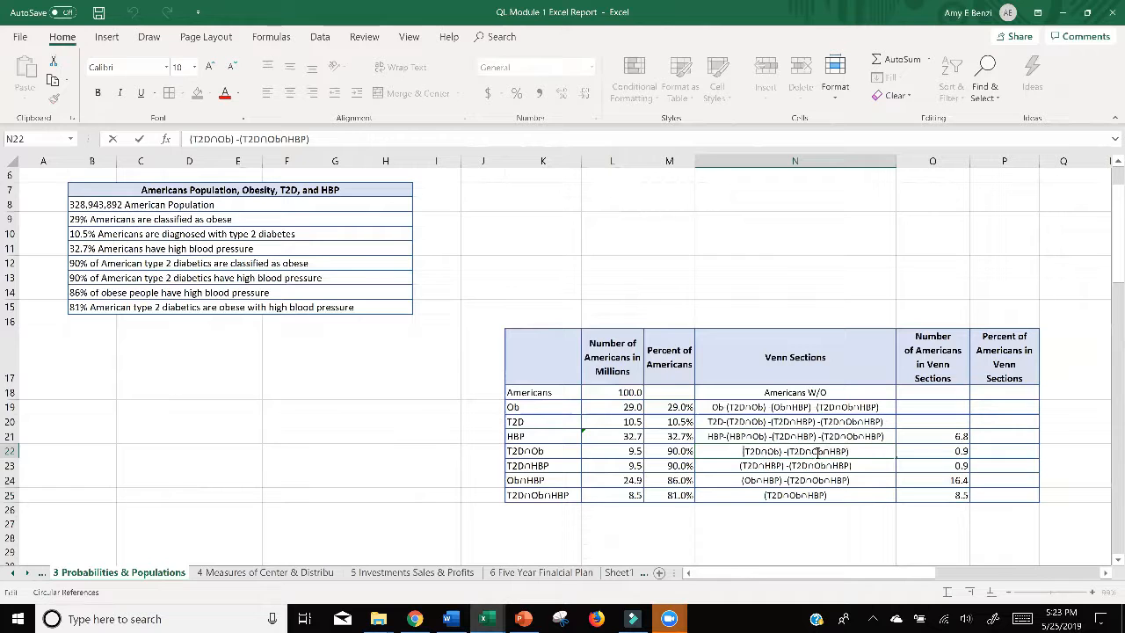
double_click(921, 436)
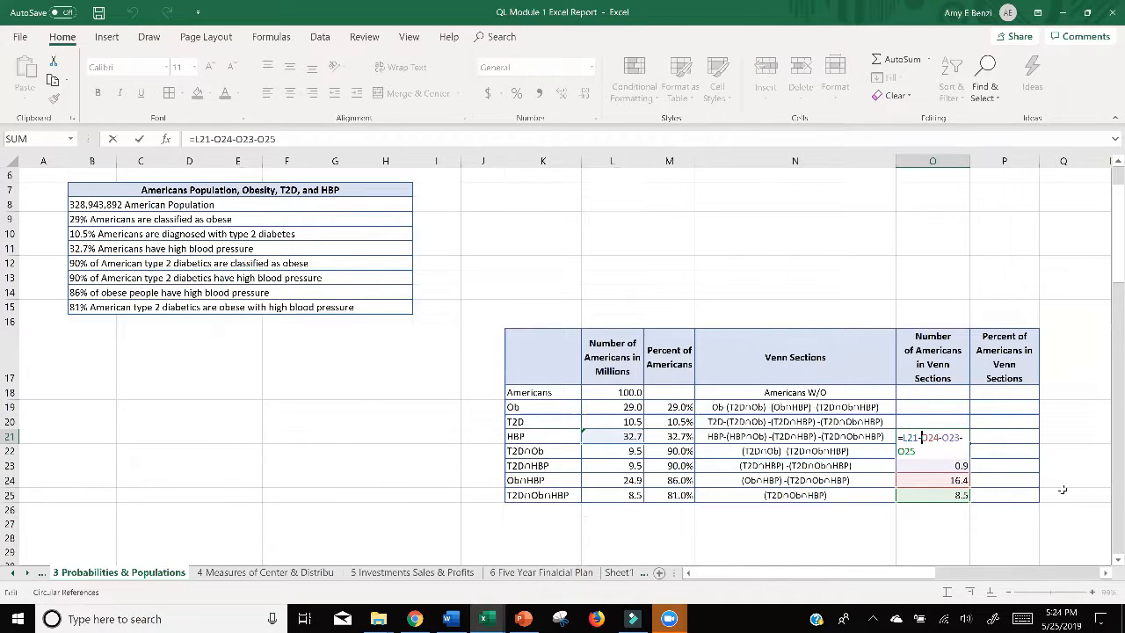
key(Return)
Step: Switch to PowerPoint, open the slide on T2D without Obese and without HBP, and nudge the highlight over "4 Obese and T2B"
key(alt+Tab)
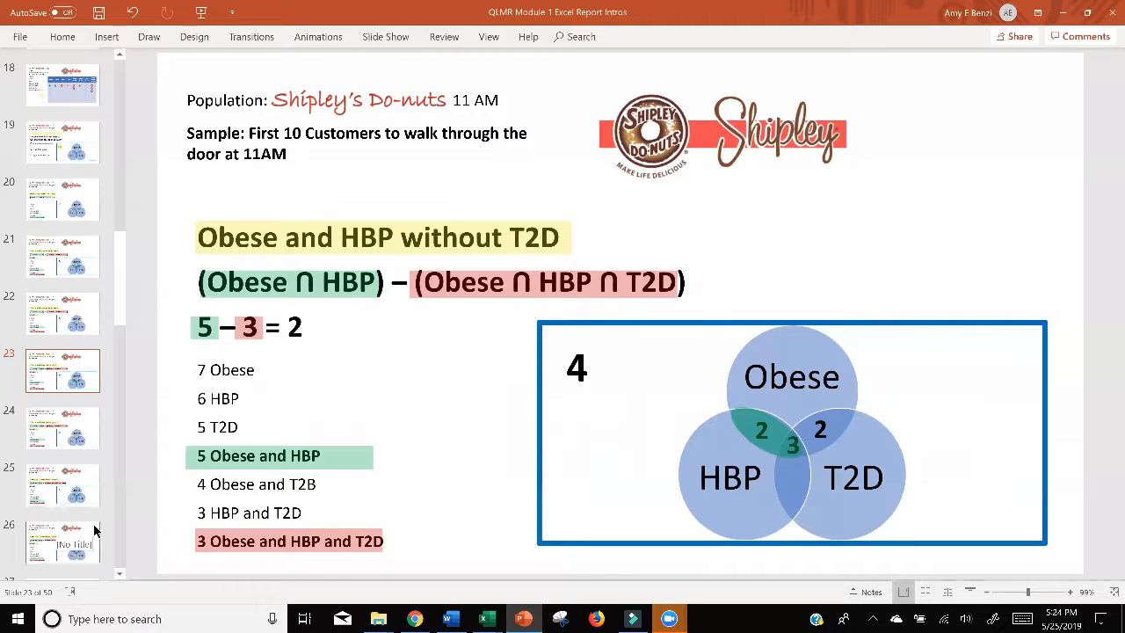
scroll(92, 427, down, 2)
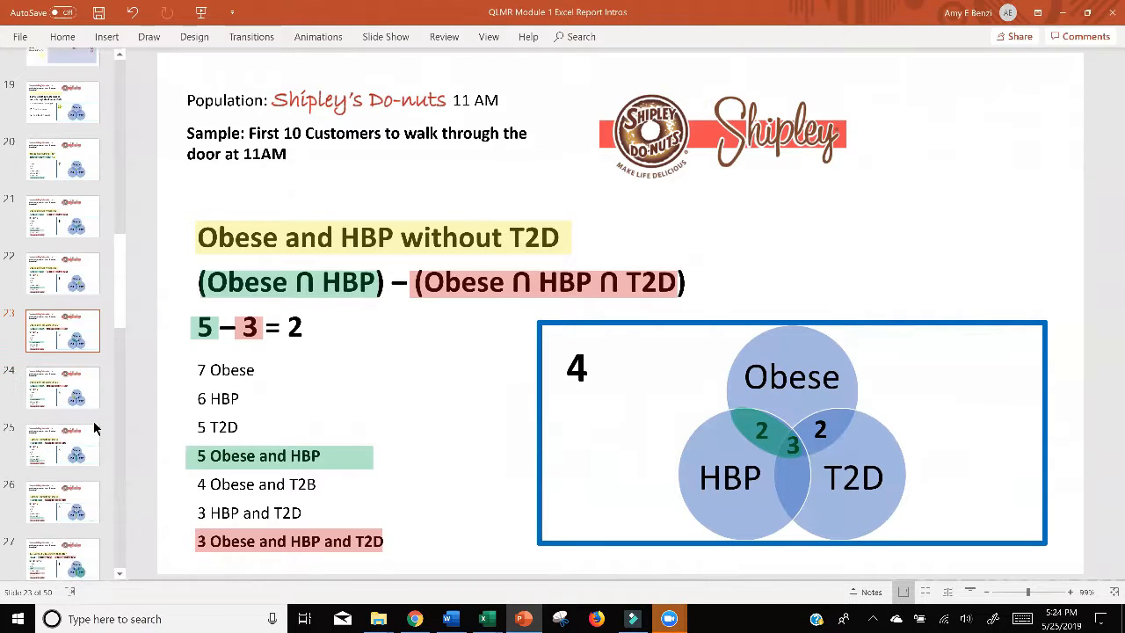
click(83, 508)
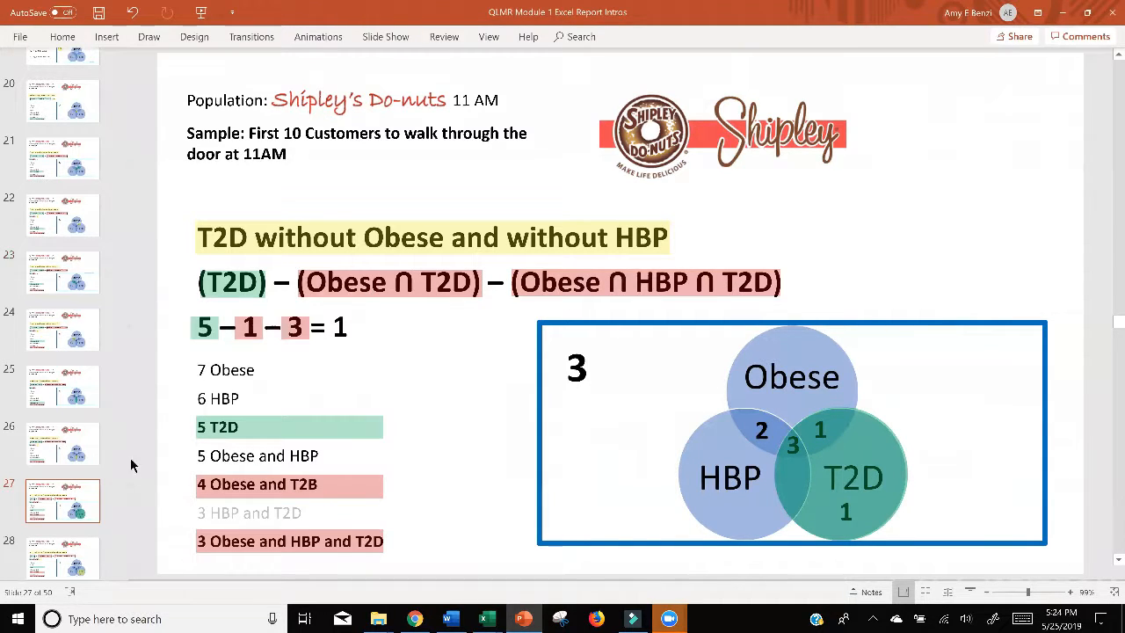
click(288, 500)
mouse_move(287, 500)
mouse_down()
mouse_move(286, 514)
mouse_move(286, 484)
mouse_up()
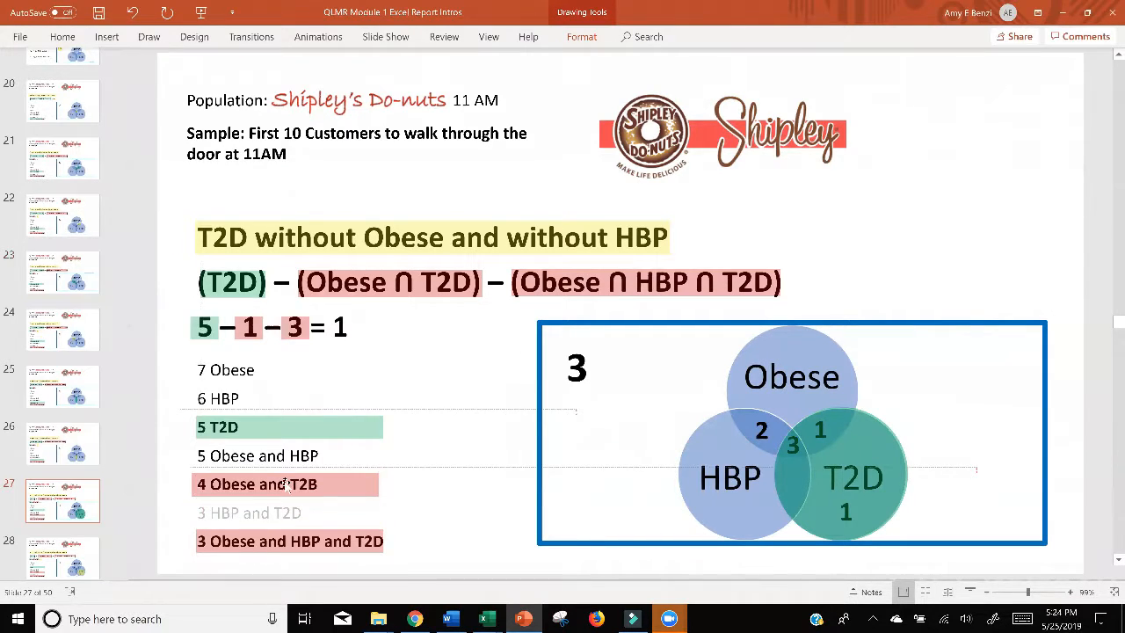
click(1063, 16)
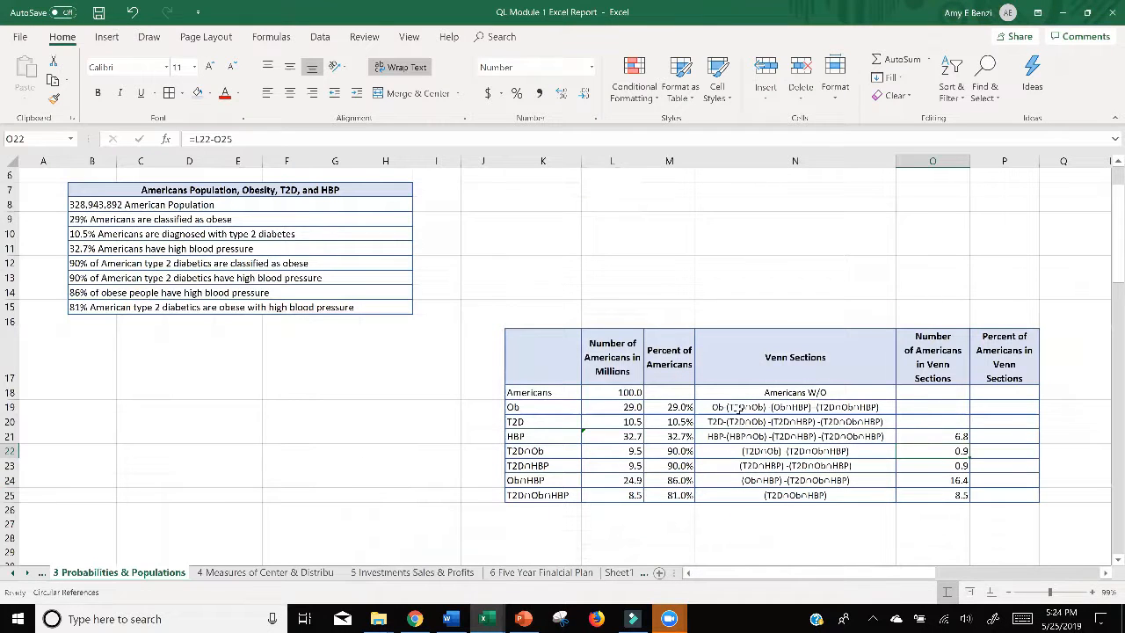
Step: Calculate the number of Americans in the T2D-only Venn section in O20 with the formula =L20-O22-O23-O25
click(914, 423)
text(=)
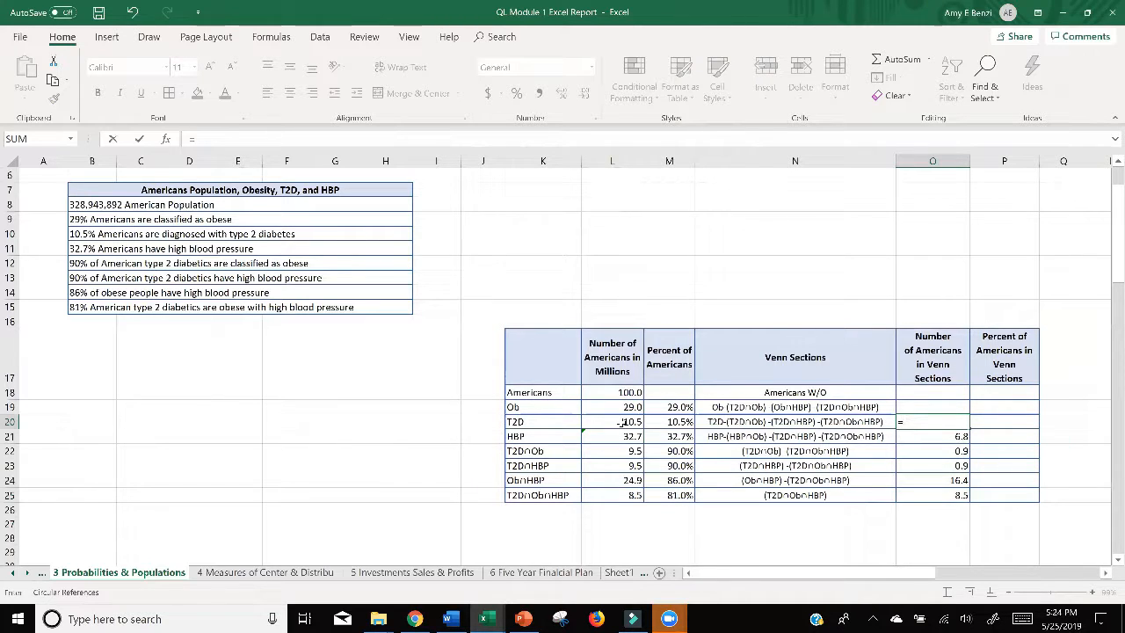
click(622, 423)
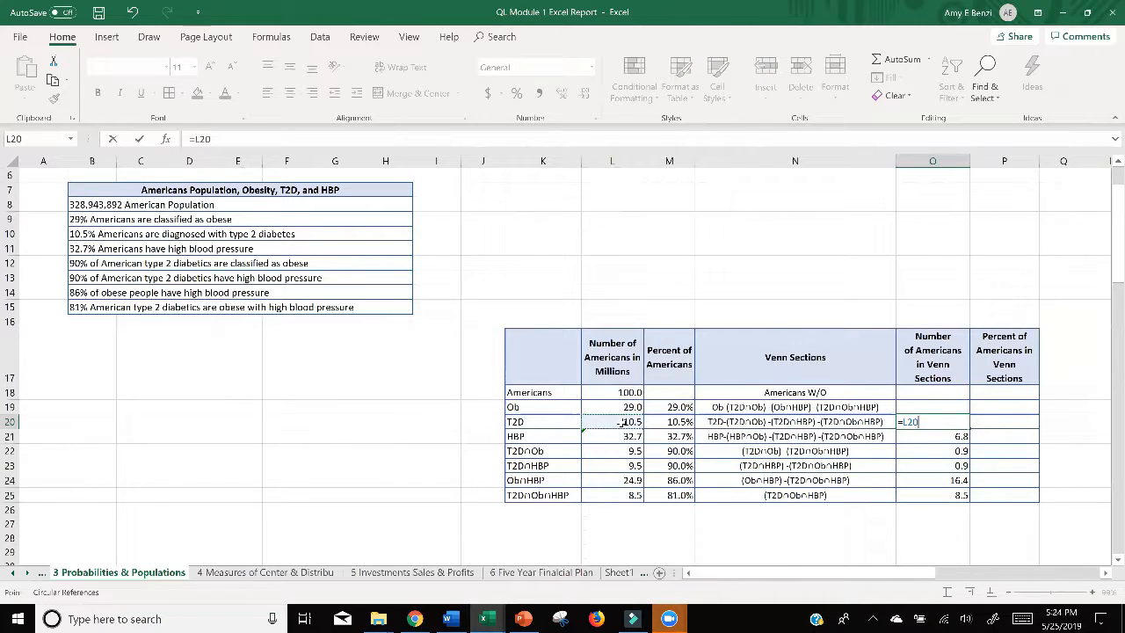
text(-)
click(929, 452)
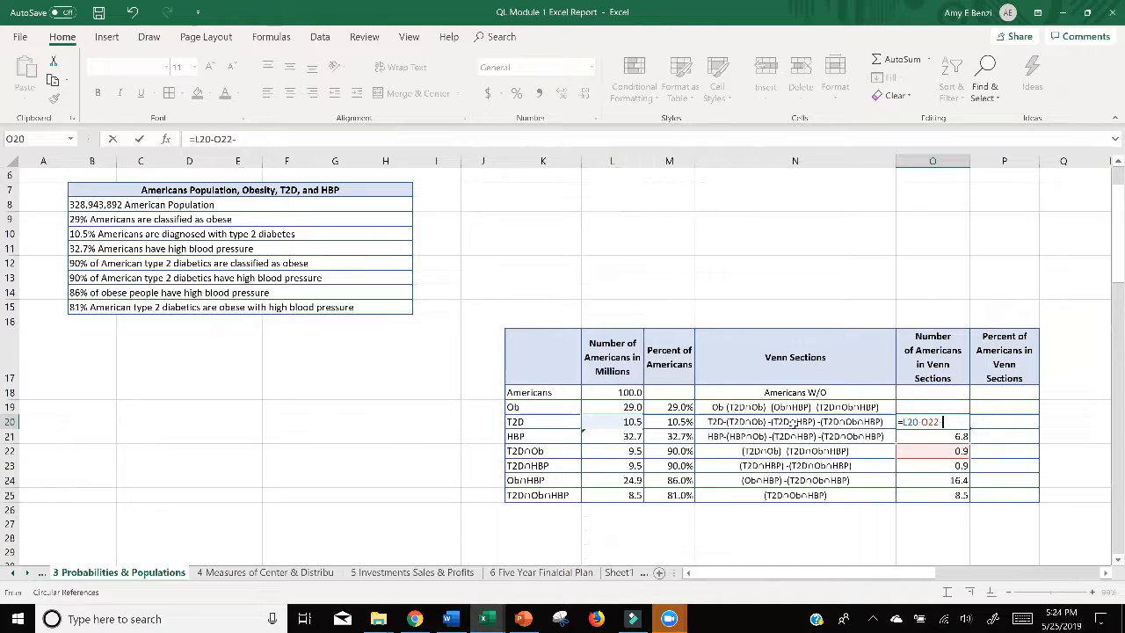
click(930, 466)
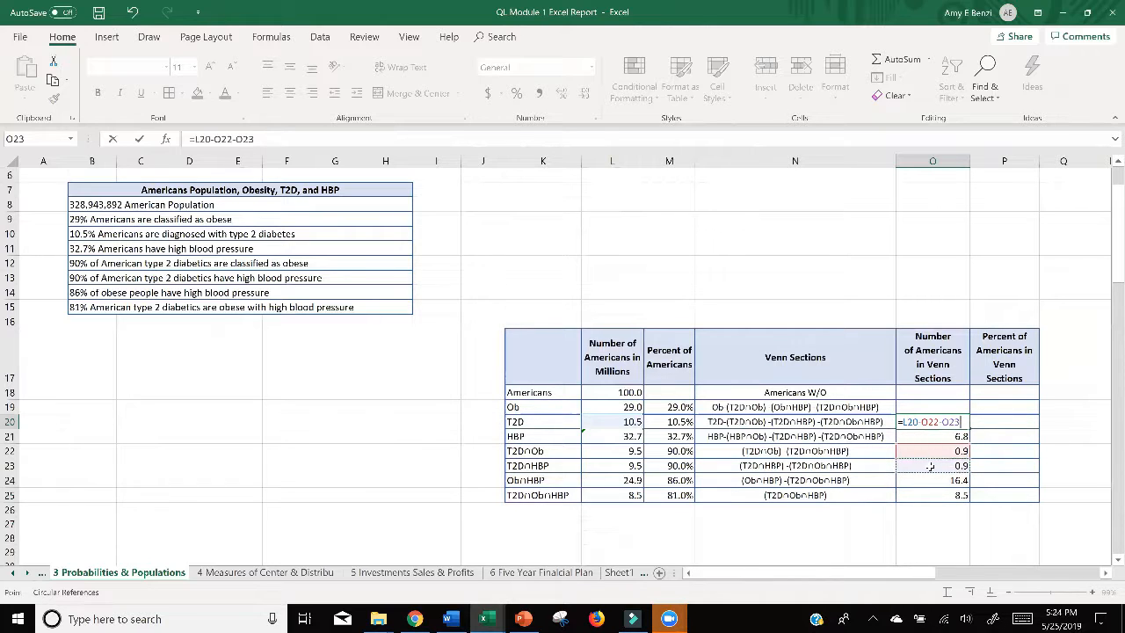
text(-)
click(934, 496)
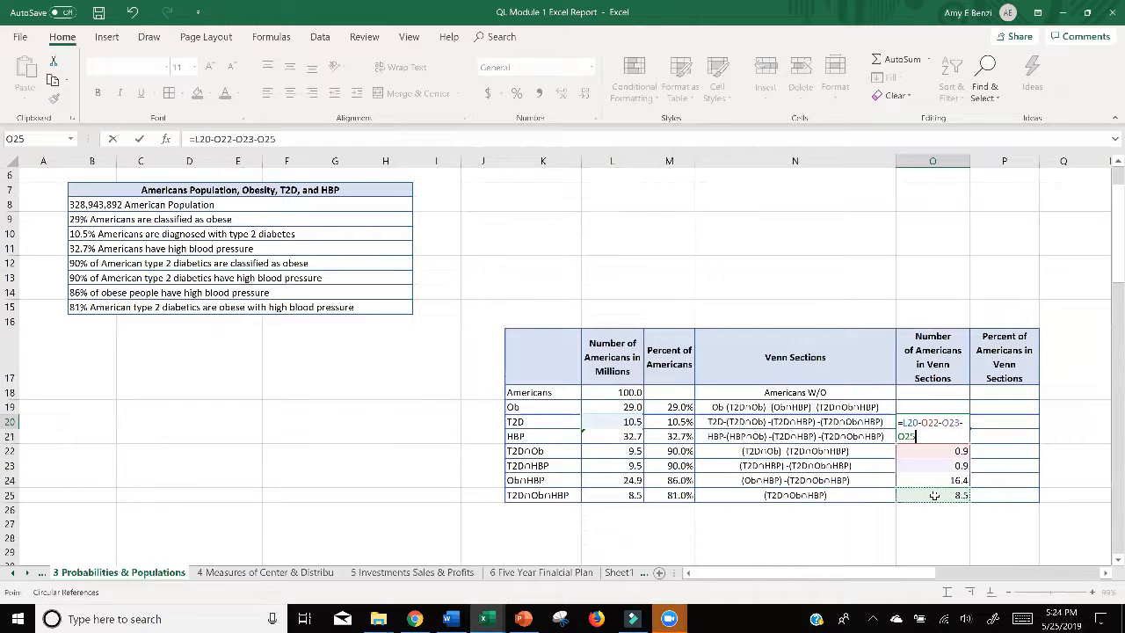
key(Return)
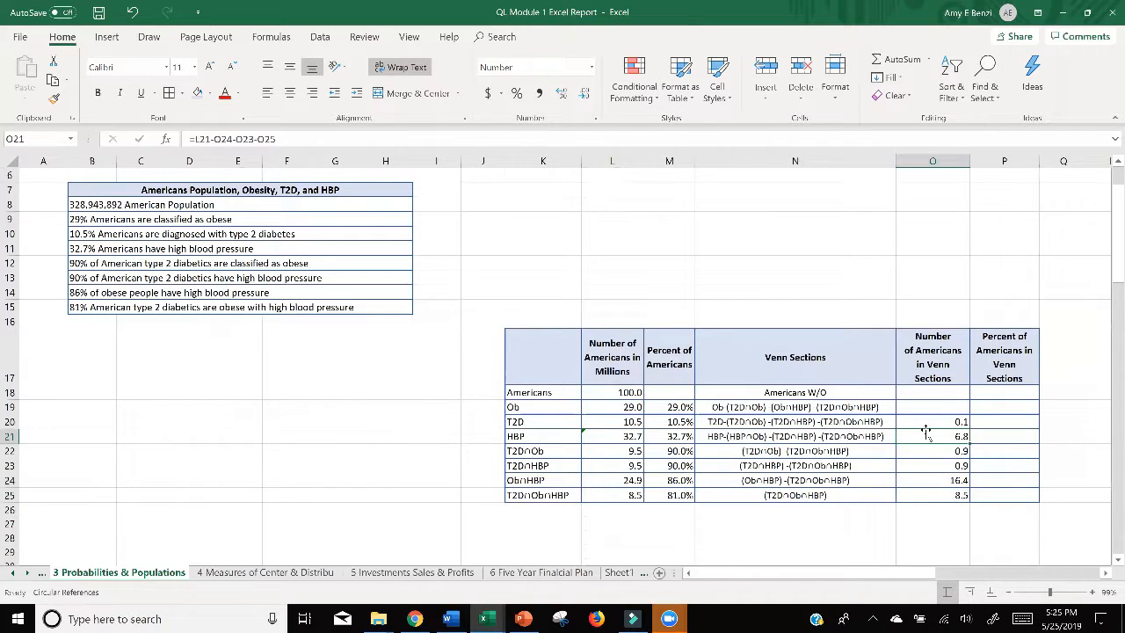
Step: Calculate the number of Americans in the obese-only Venn section in O19 with the formula =L19-O22-O23-O25
ctrl+scroll(925, 431, up, 4)
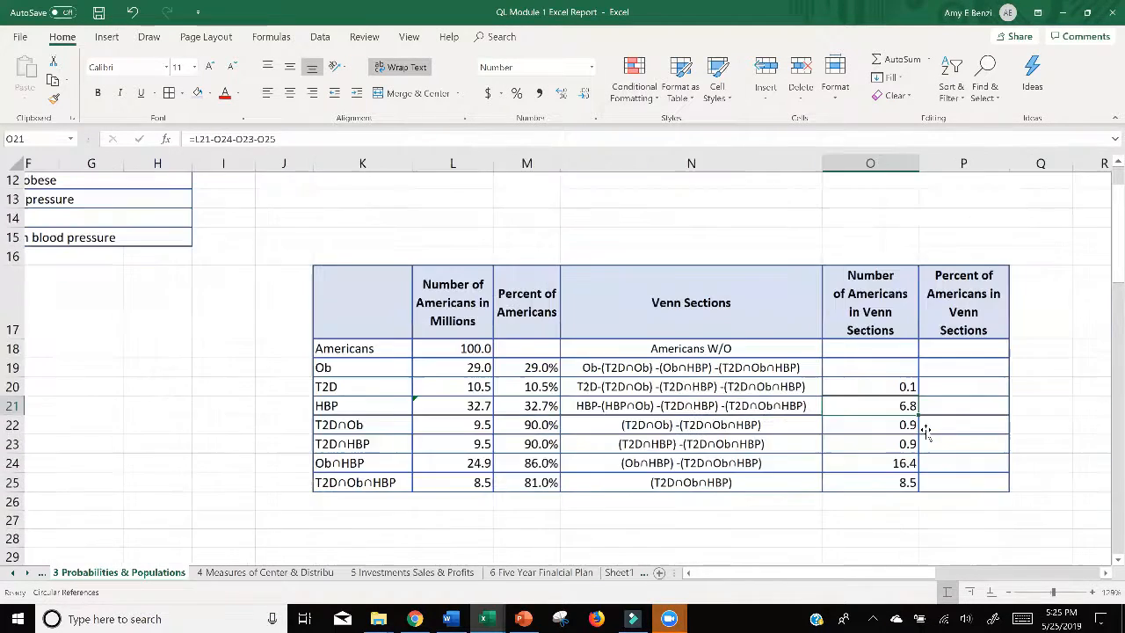
ctrl+scroll(926, 431, down, 2)
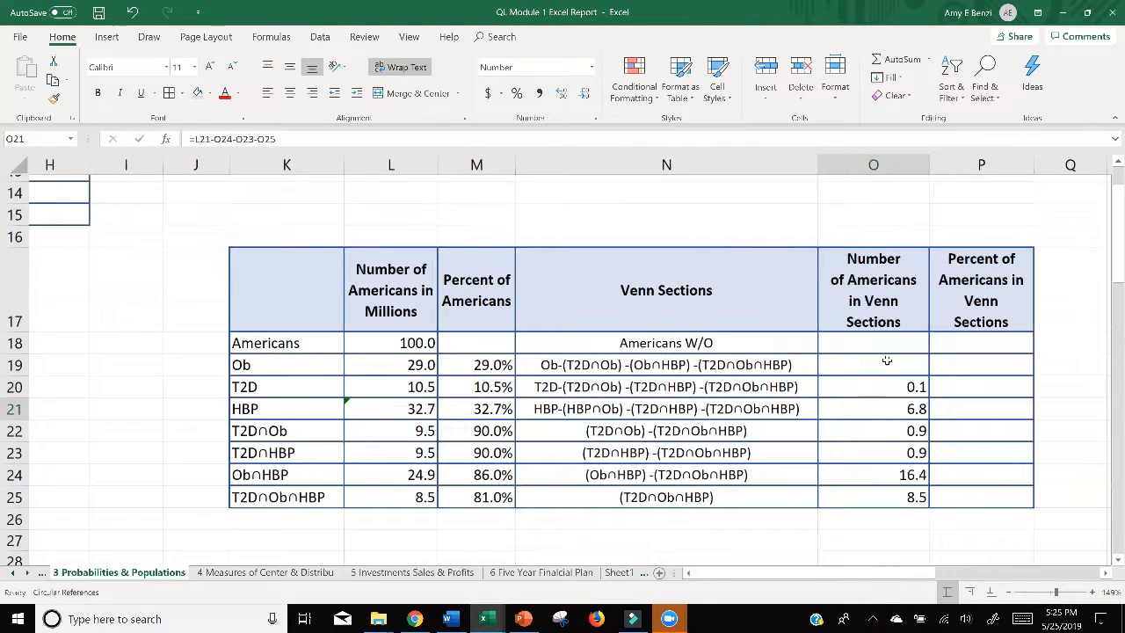
double_click(886, 363)
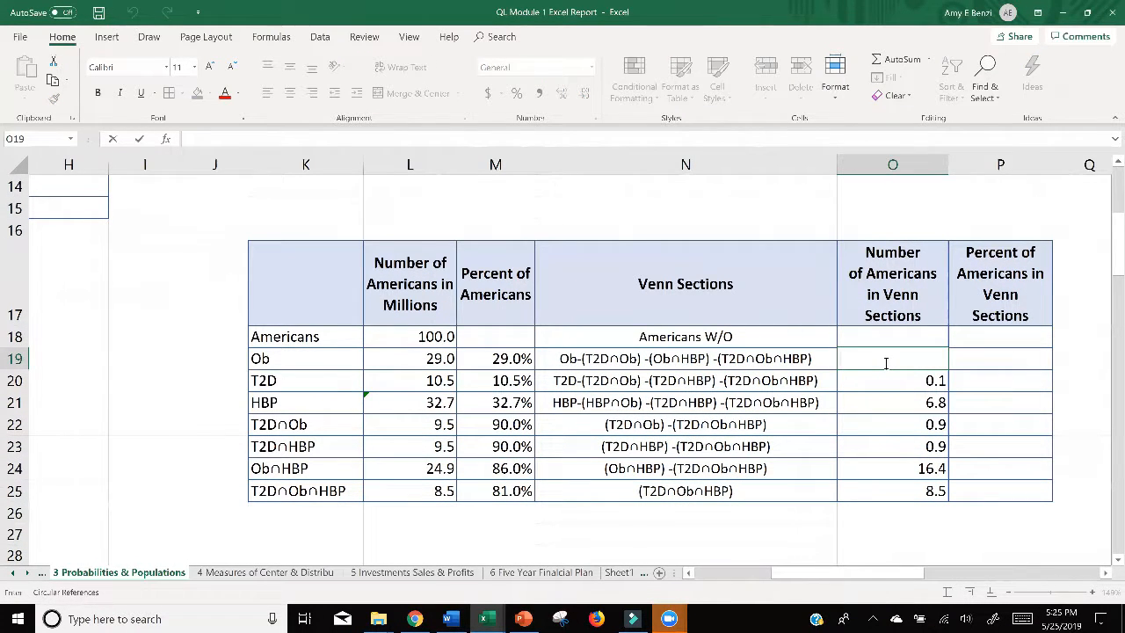
text(=)
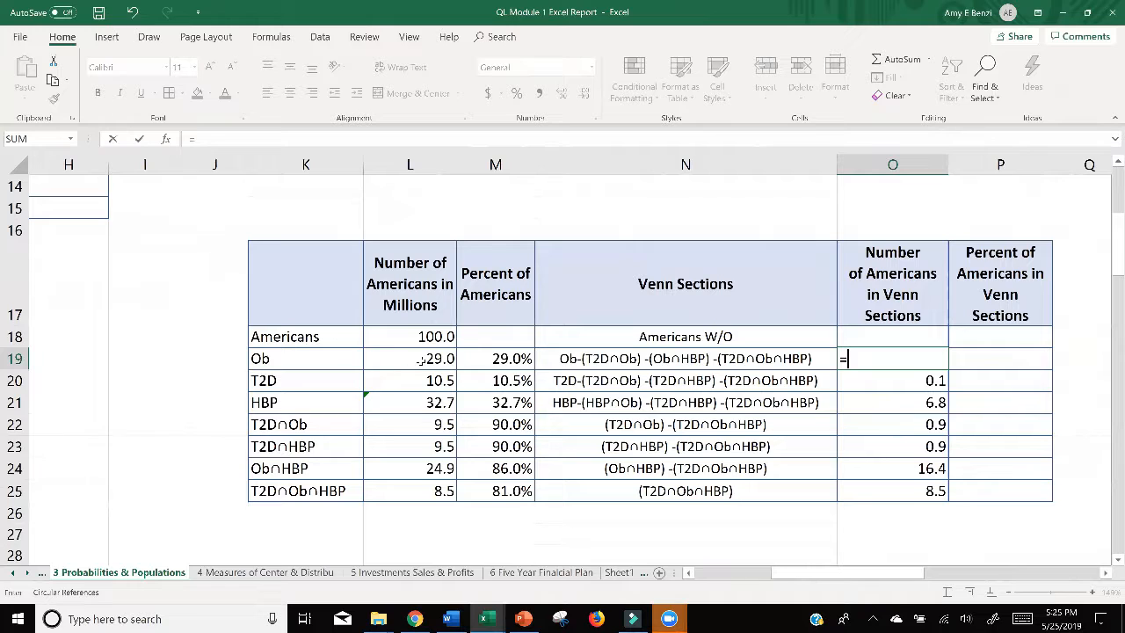
click(421, 361)
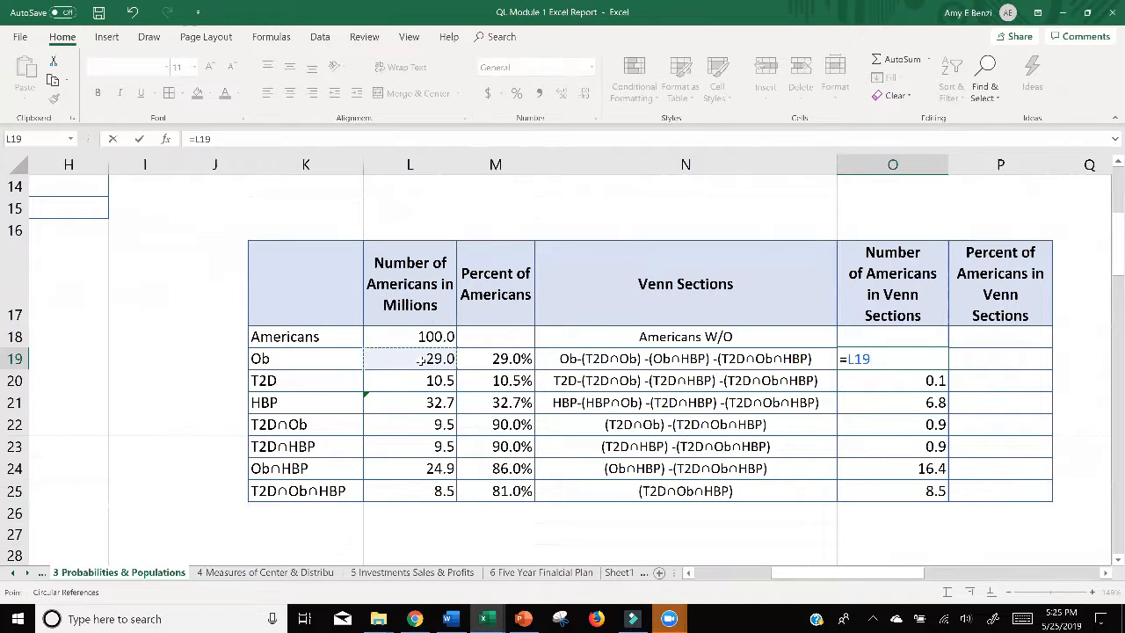
text(-)
click(873, 426)
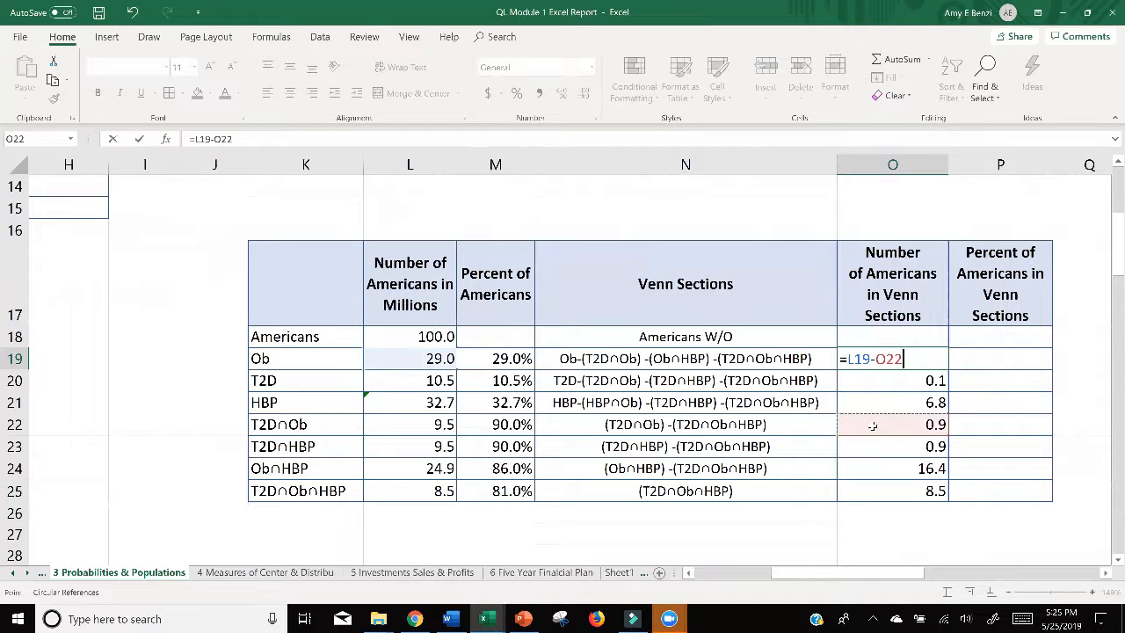
text(-)
click(875, 448)
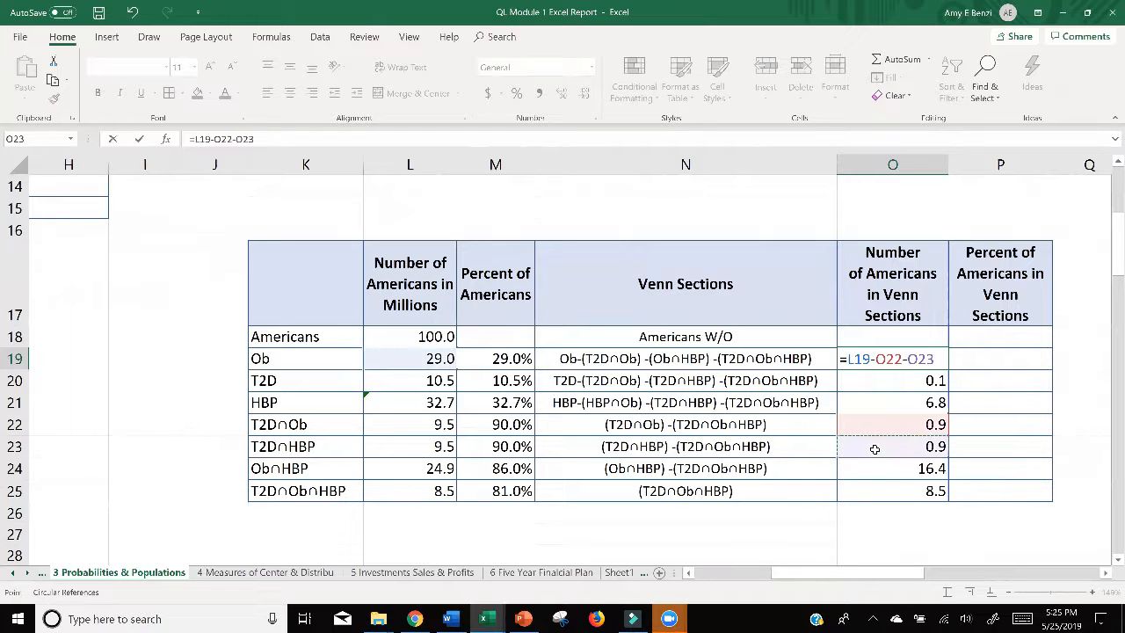
text(-)
click(883, 489)
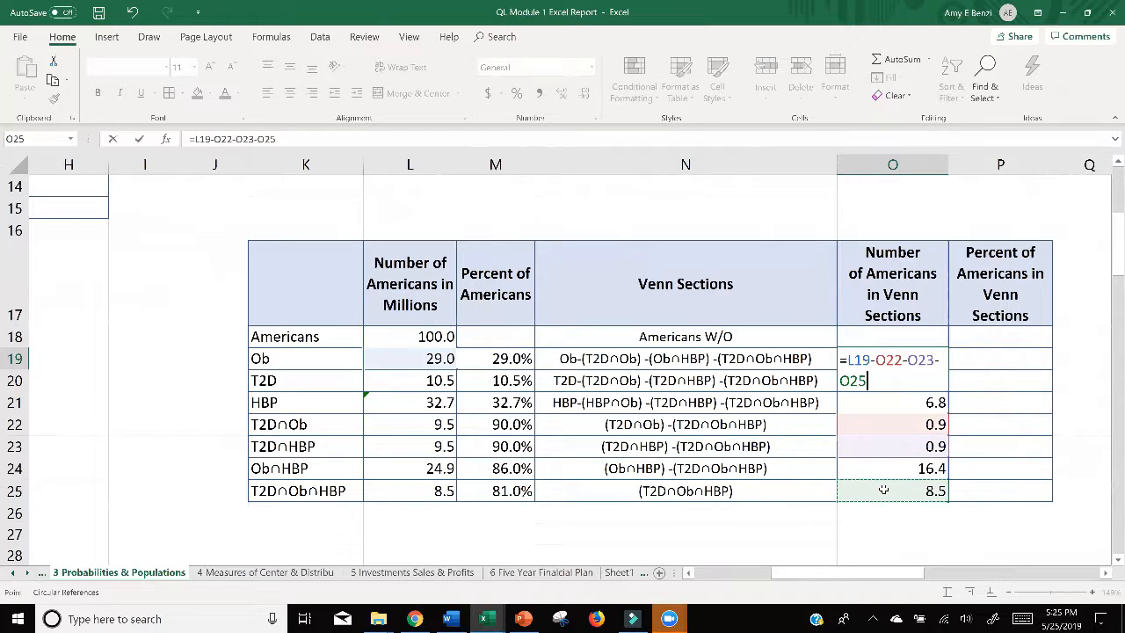
key(Return)
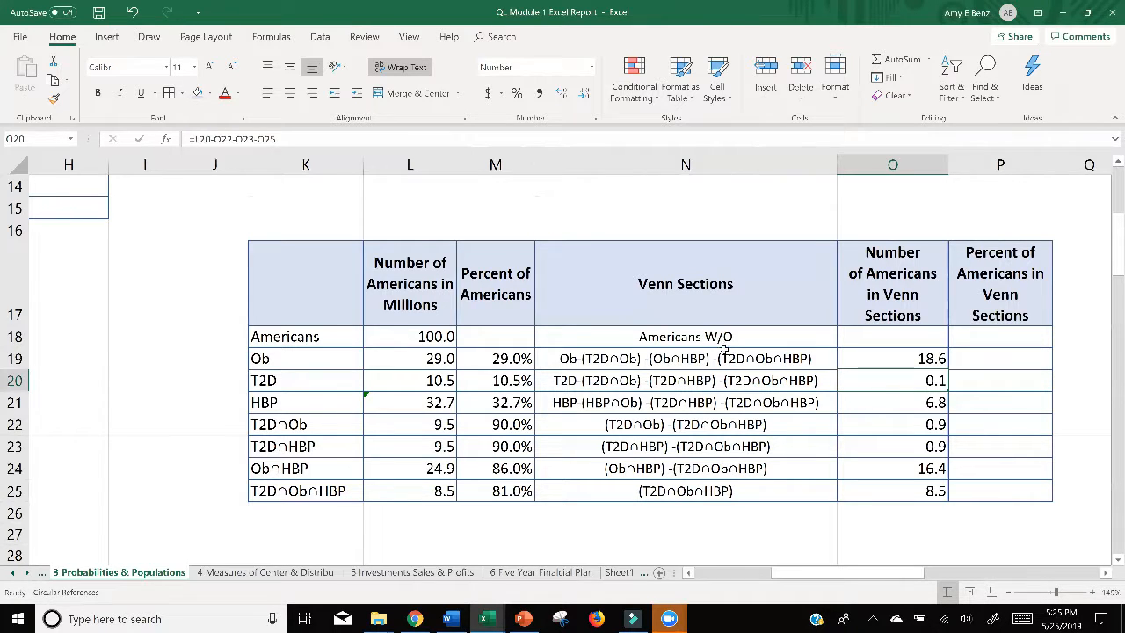
Step: Calculate the number of Americans without any condition in O18 with the formula =L18-SUM(O19:O25)
double_click(875, 337)
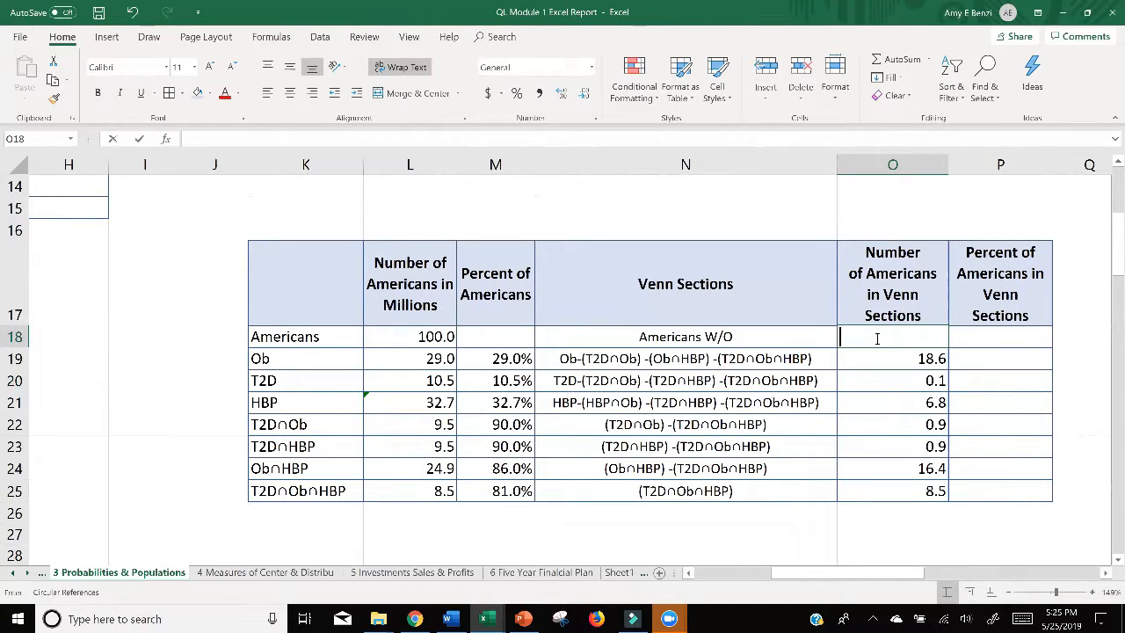
text(=)
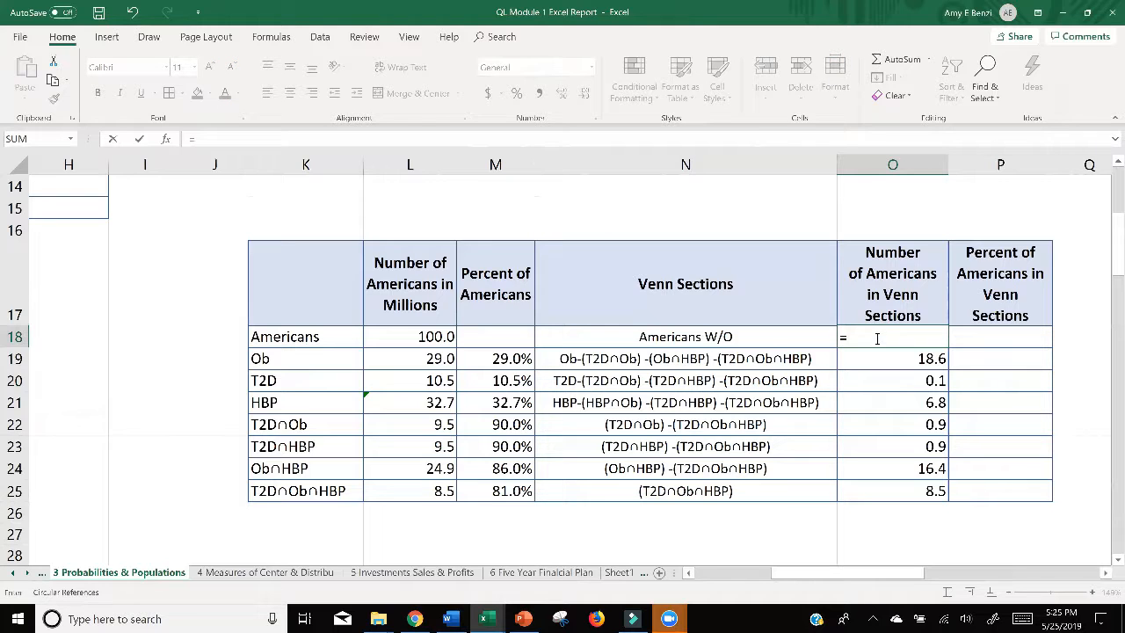
click(411, 338)
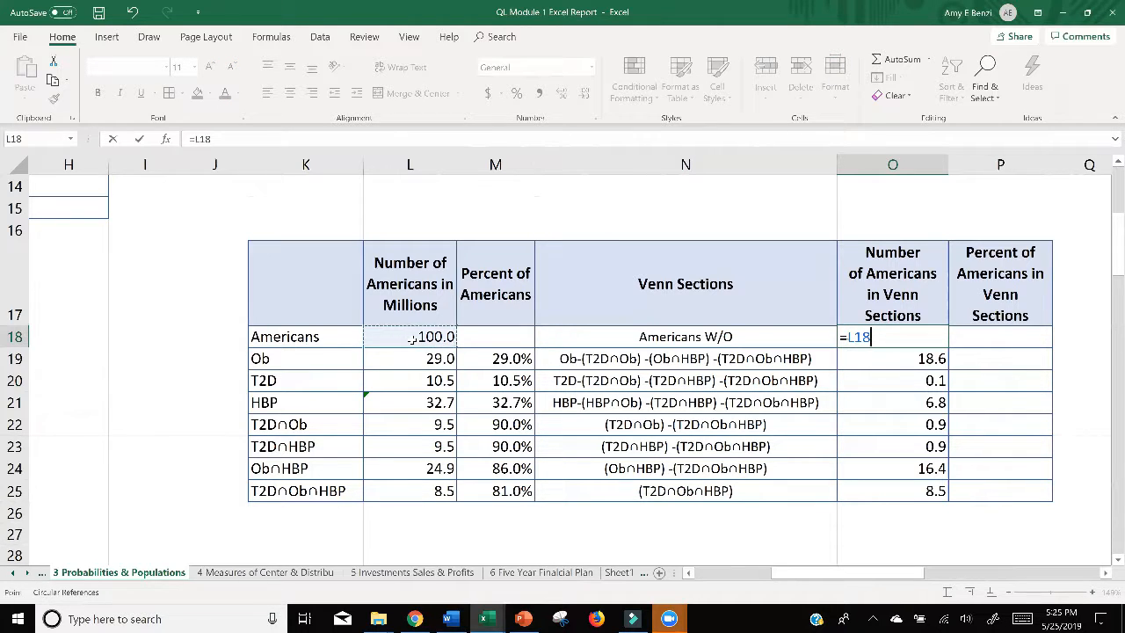
text(-sum)
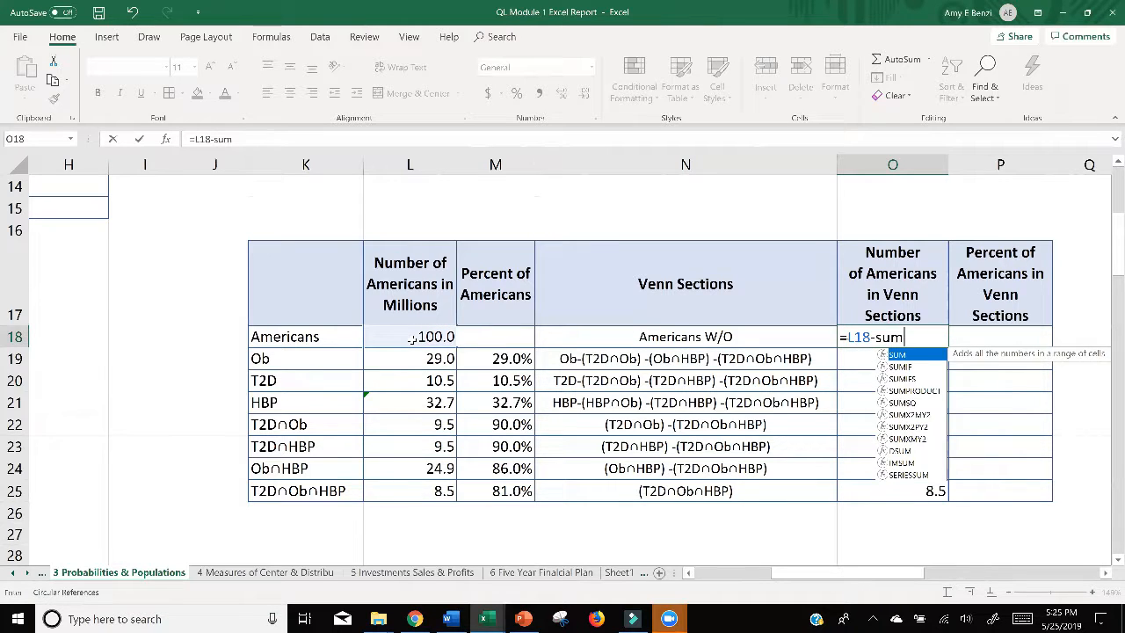
key(Tab)
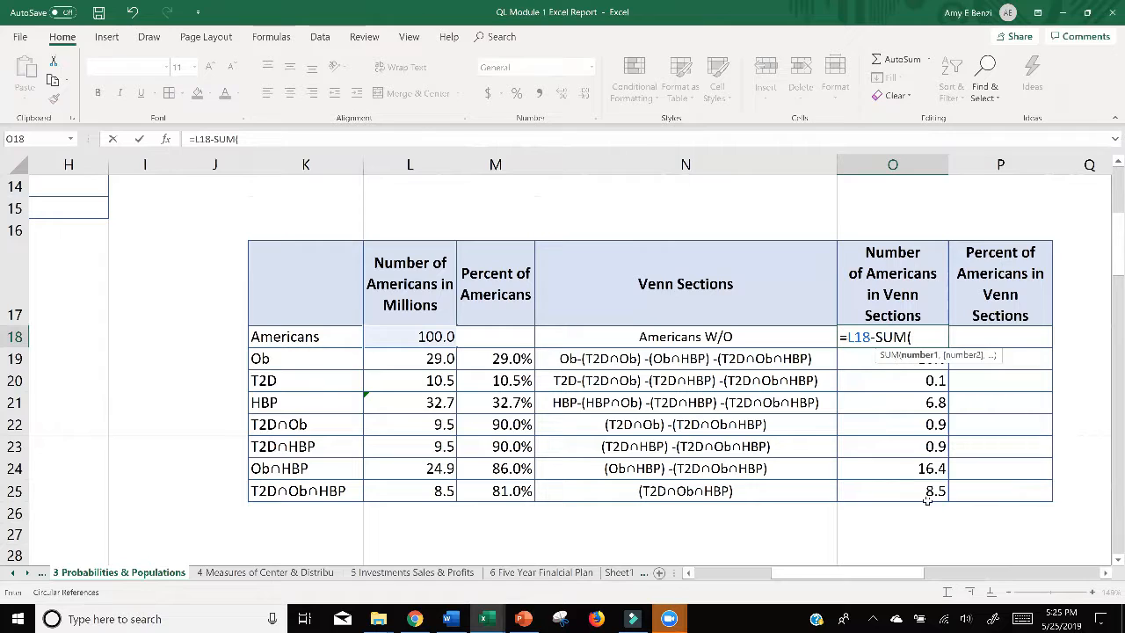
drag(923, 498, 923, 360)
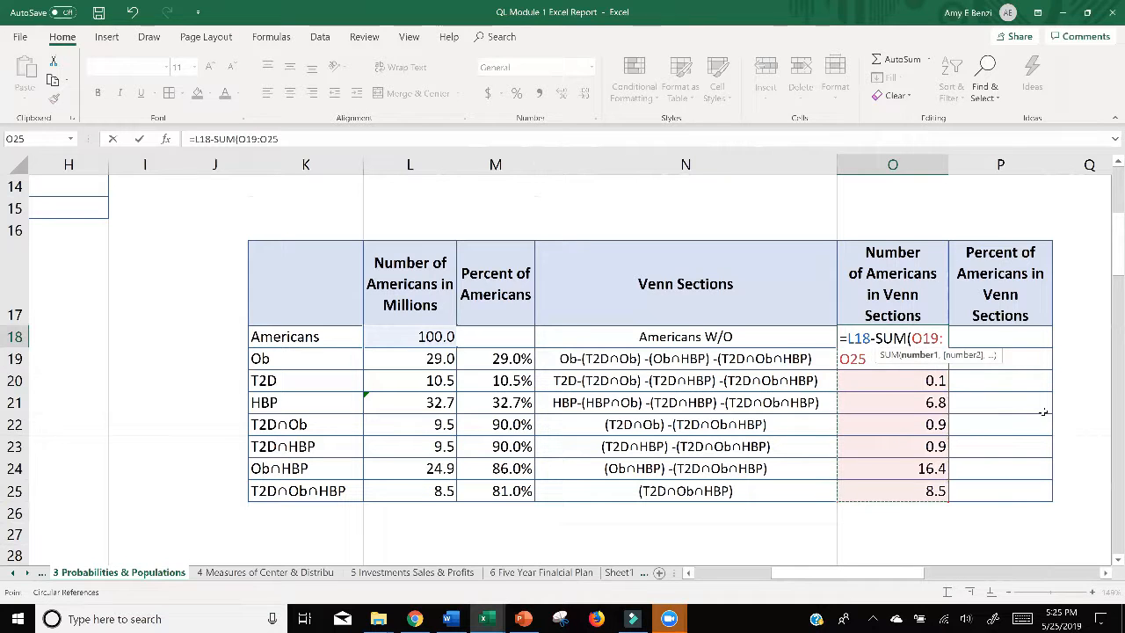
key(Return)
key(Return)
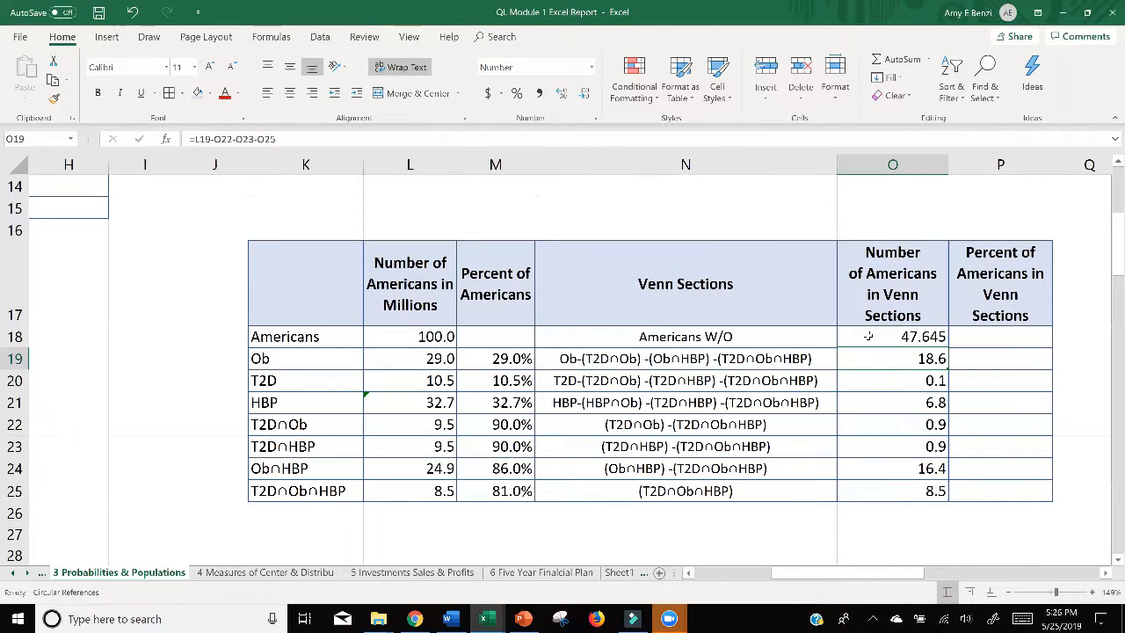
Step: Review the Americans W/O formula in O18 and the T2D∩Ob∩HBP cell O25, leaving both as they are
click(868, 337)
double_click(926, 337)
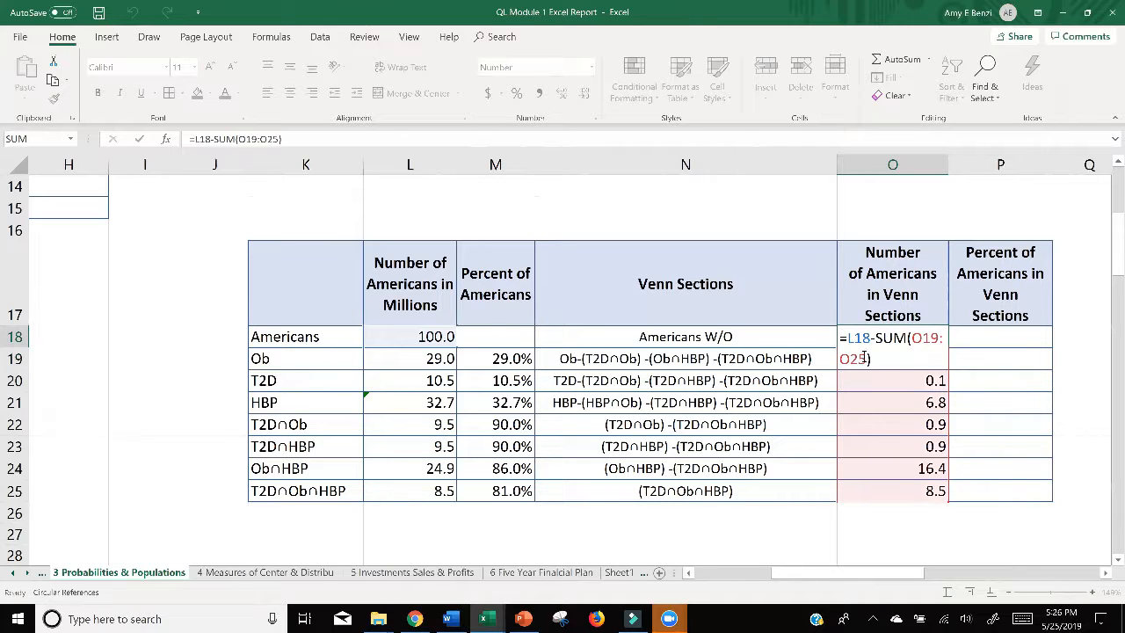
key(Return)
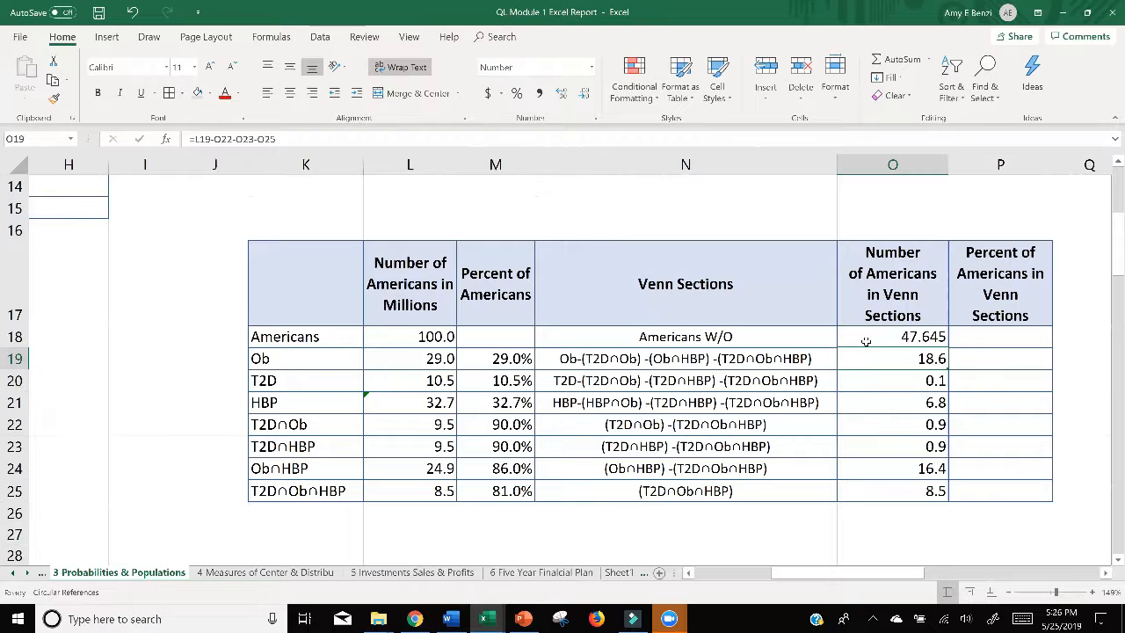
click(866, 338)
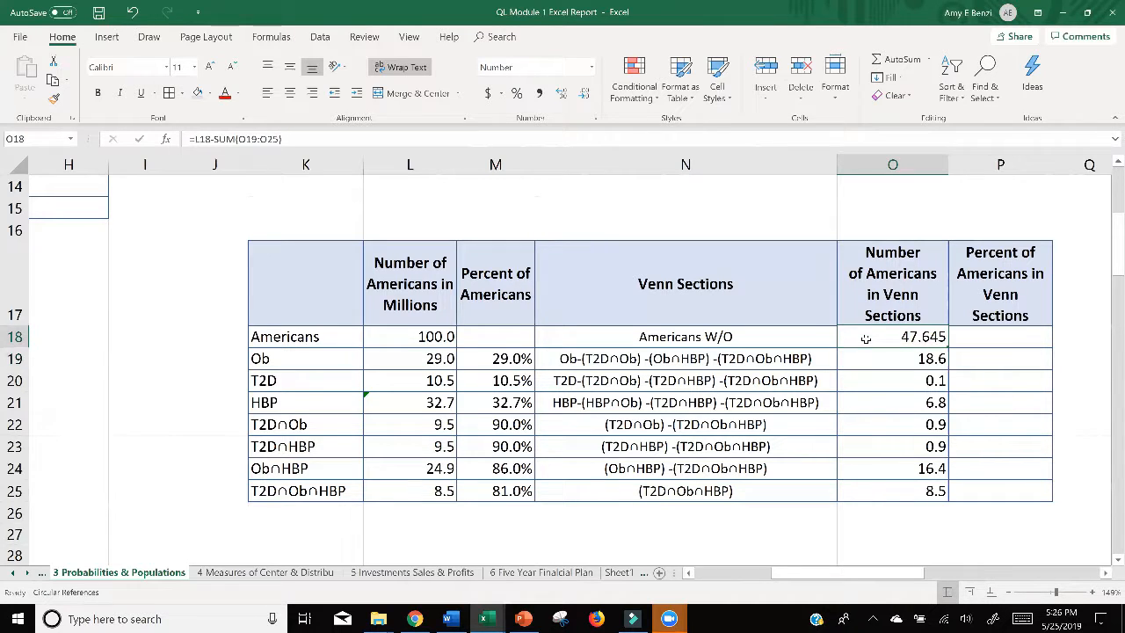
double_click(877, 339)
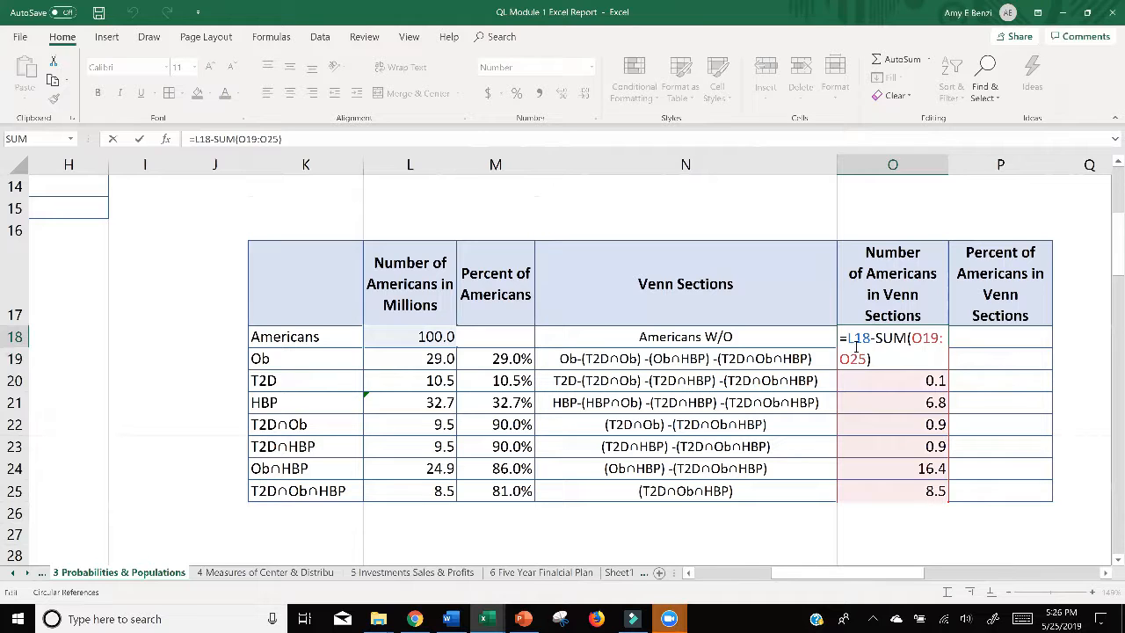
key(Return)
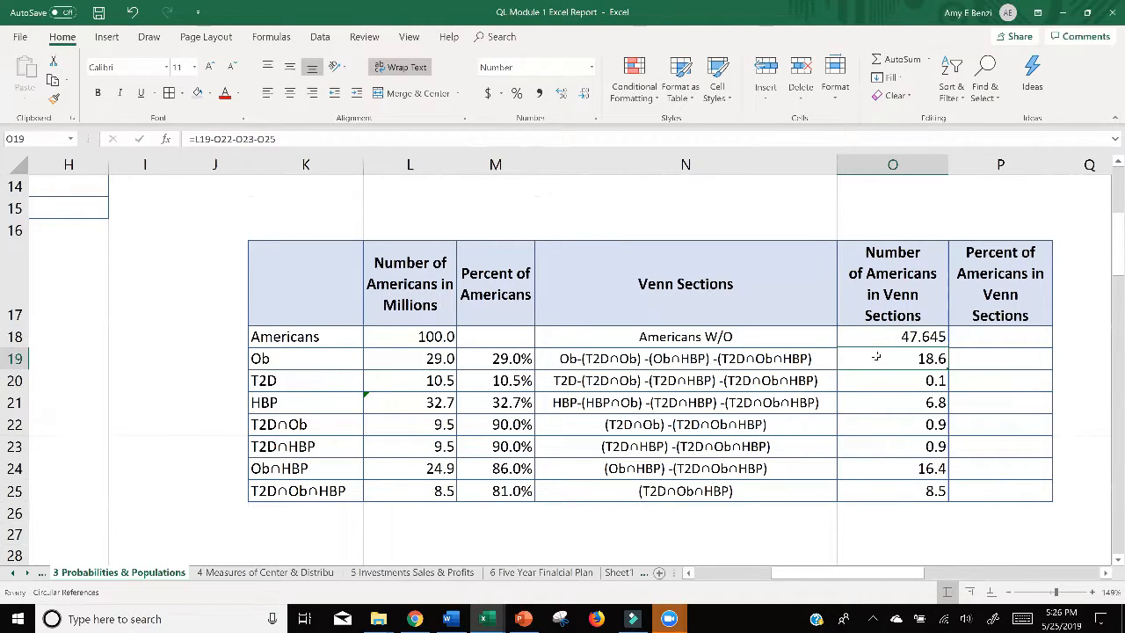
click(869, 494)
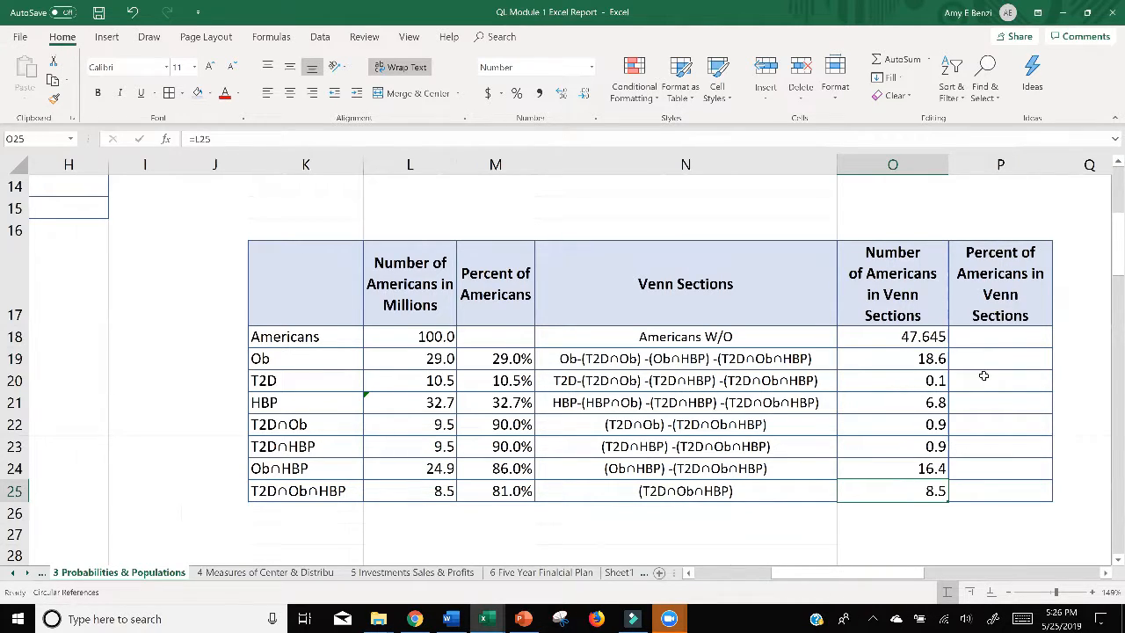
Step: Calculate the percent of Americans without any condition in P18 with the formula =O18/L18
double_click(974, 336)
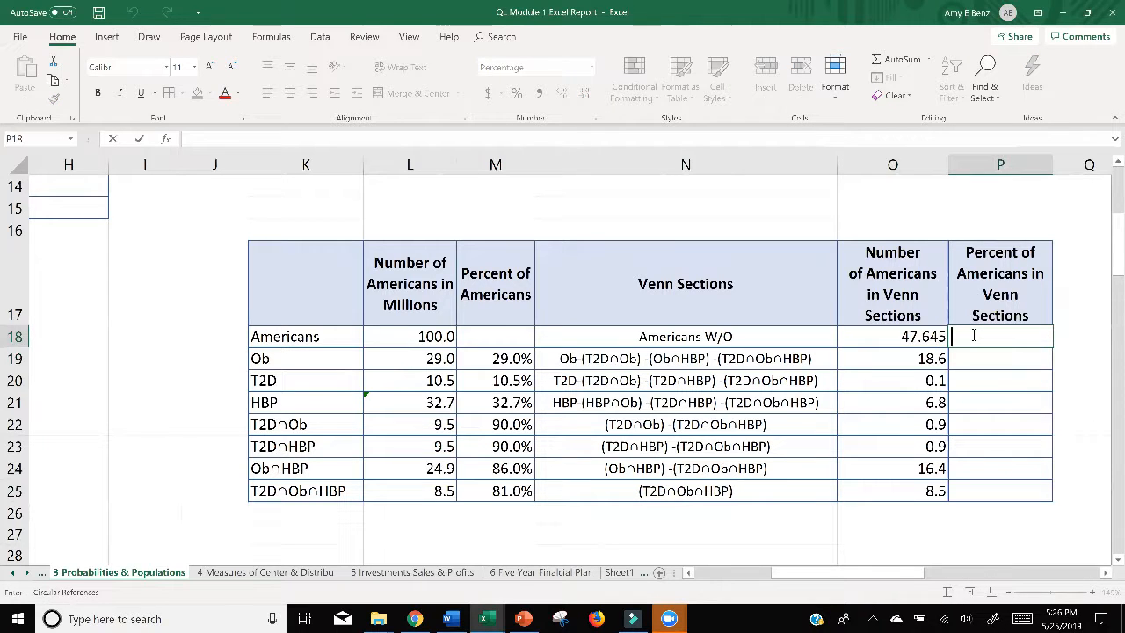
text(=)
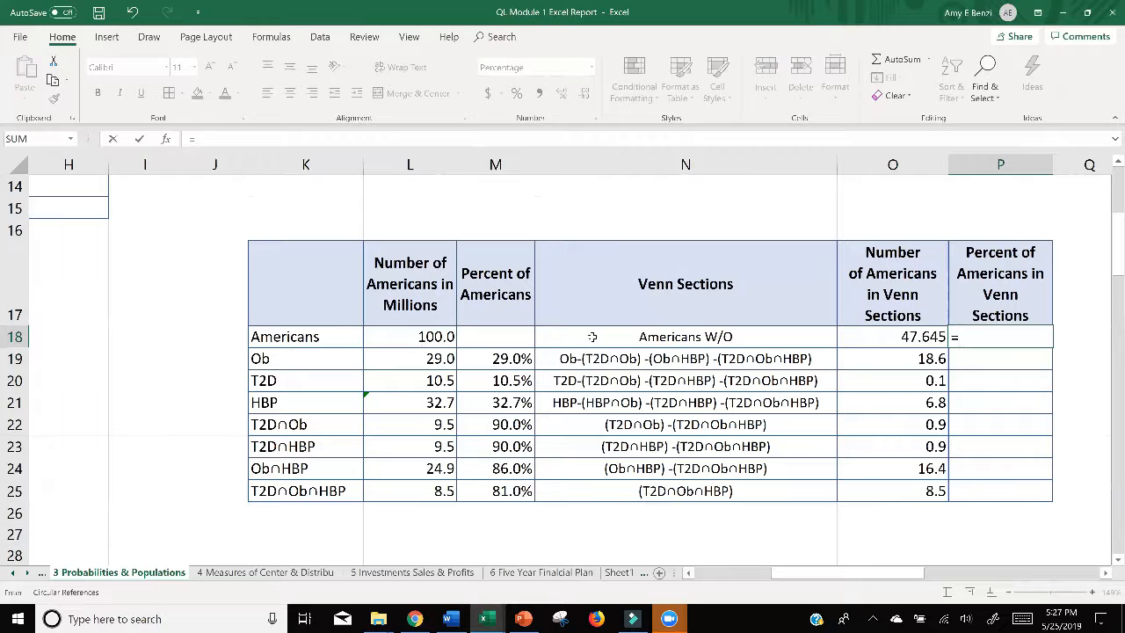
click(908, 337)
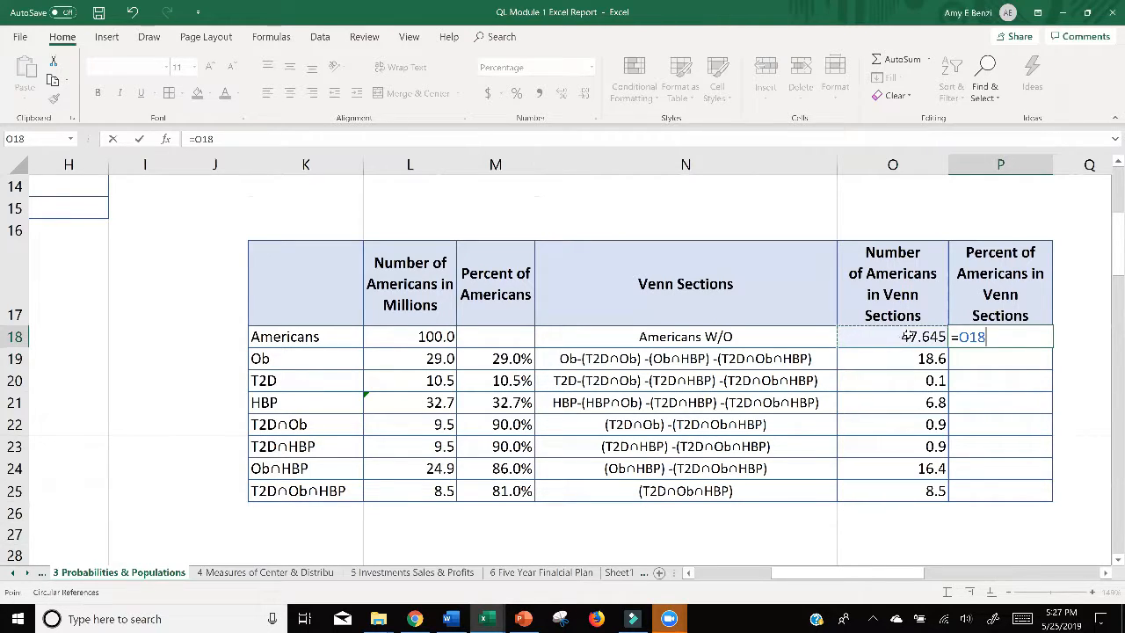
text(/)
click(423, 337)
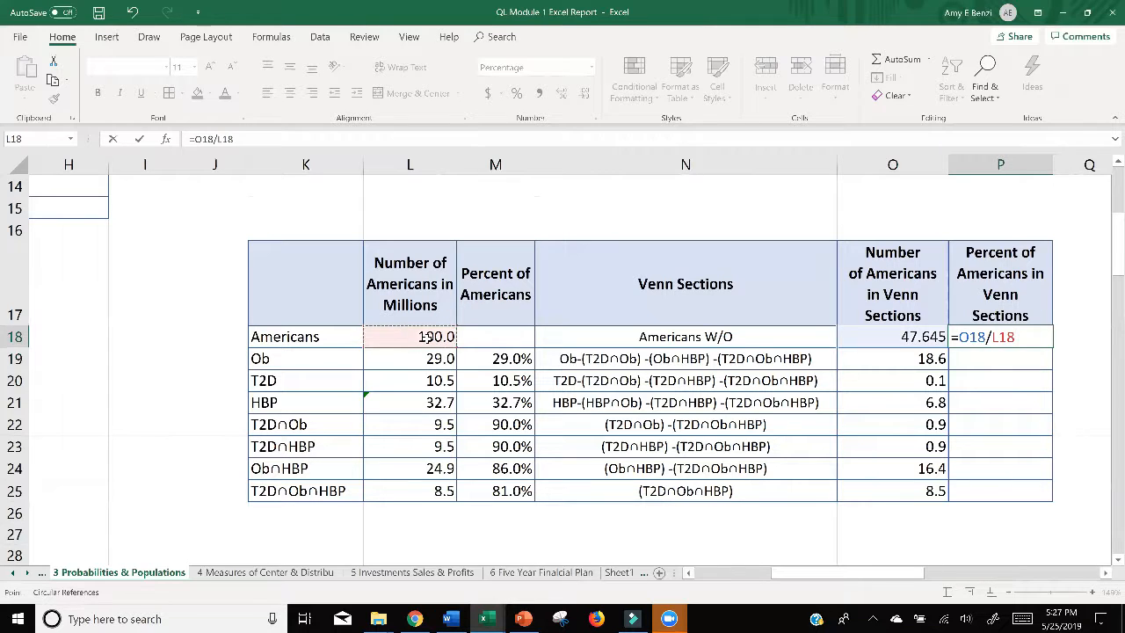
key(Return)
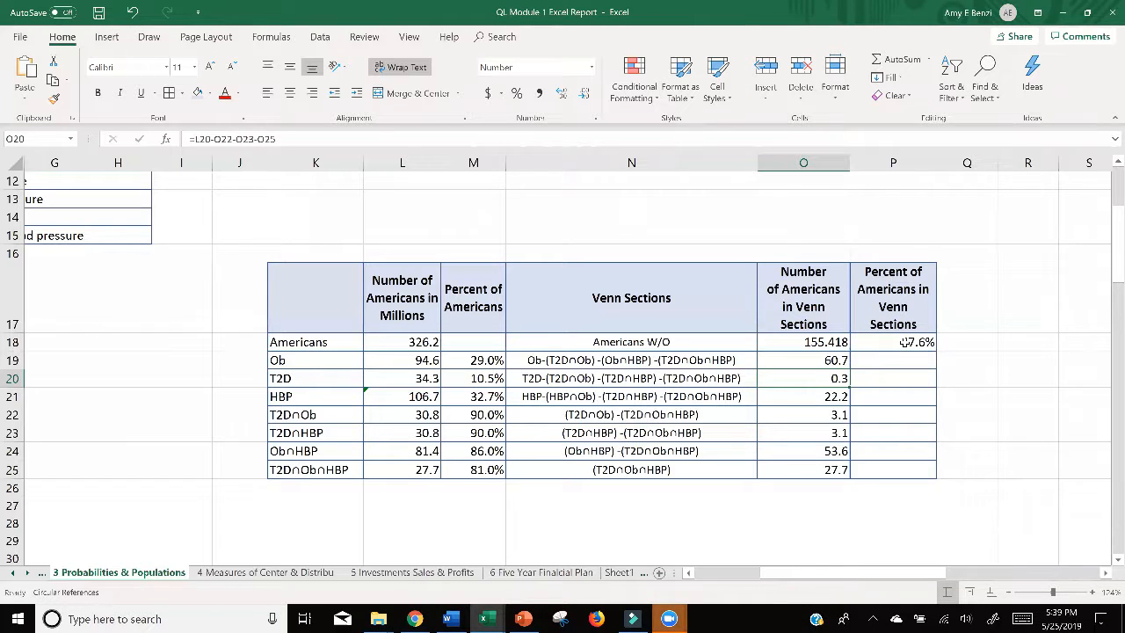
Step: Correct the obese-only Venn section formula in O19 to =L19-O22-O24-O25, replacing the O23 reference with O24
double_click(816, 360)
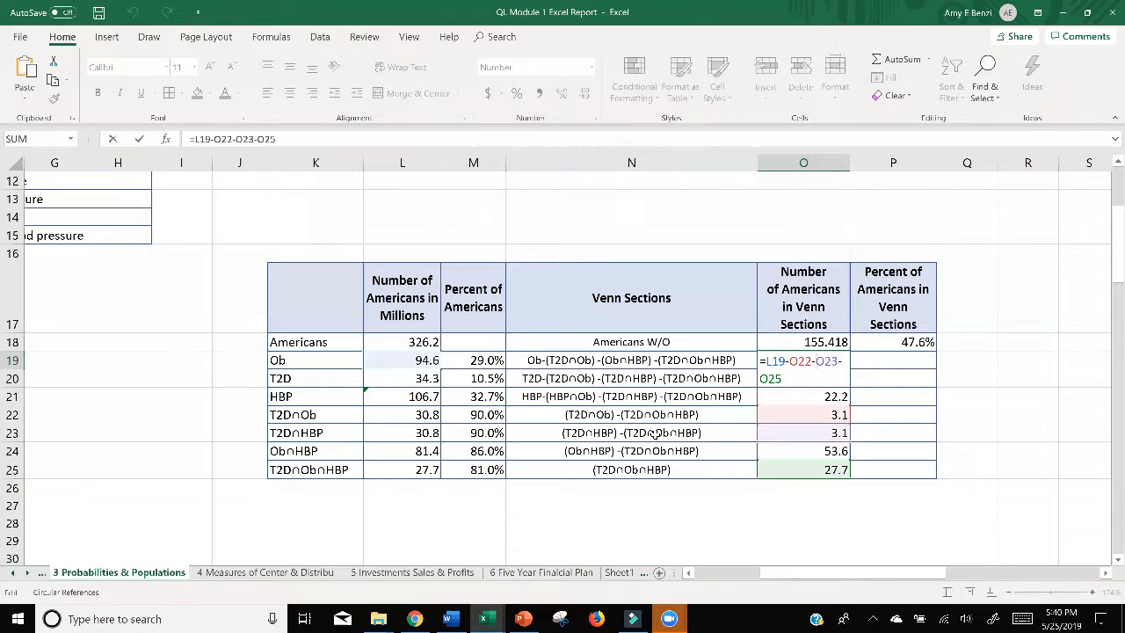
drag(837, 361, 815, 361)
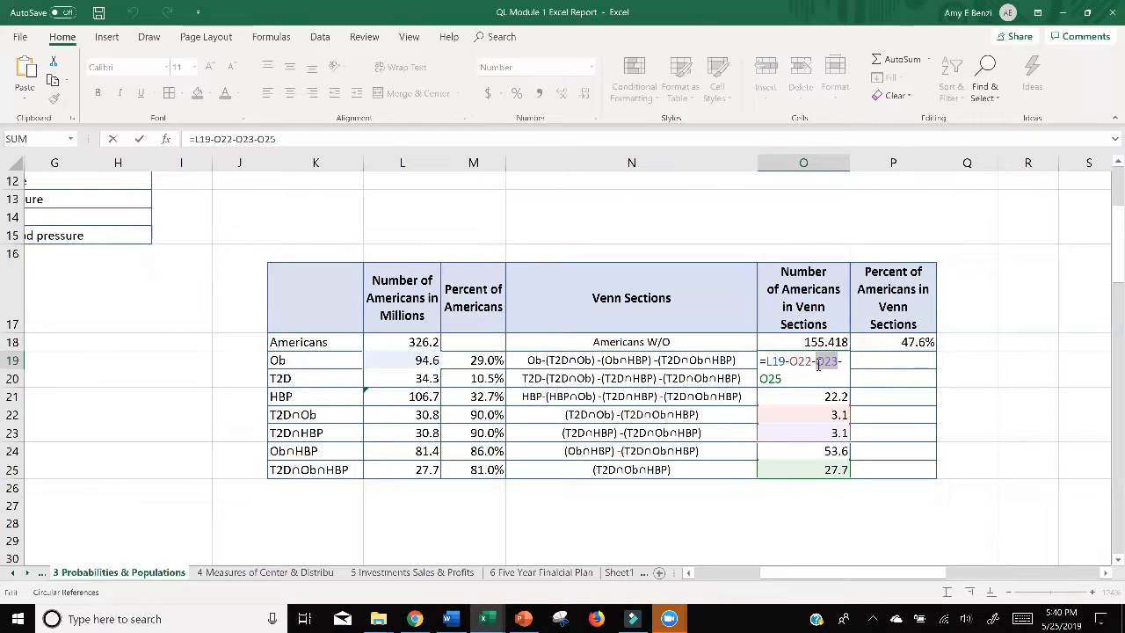
click(817, 451)
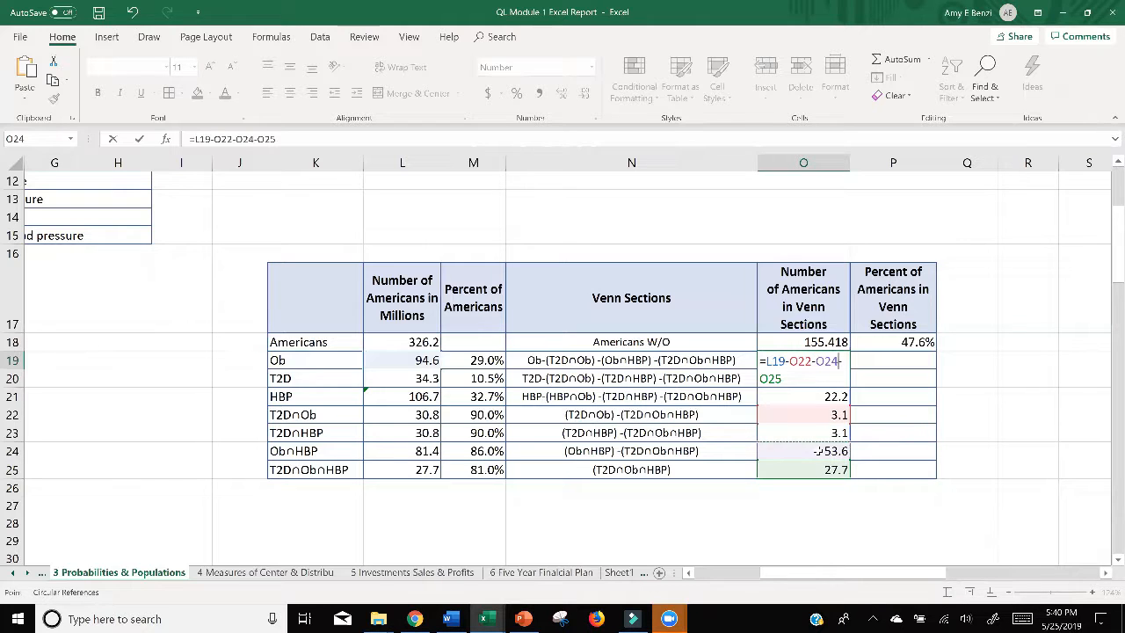
key(Return)
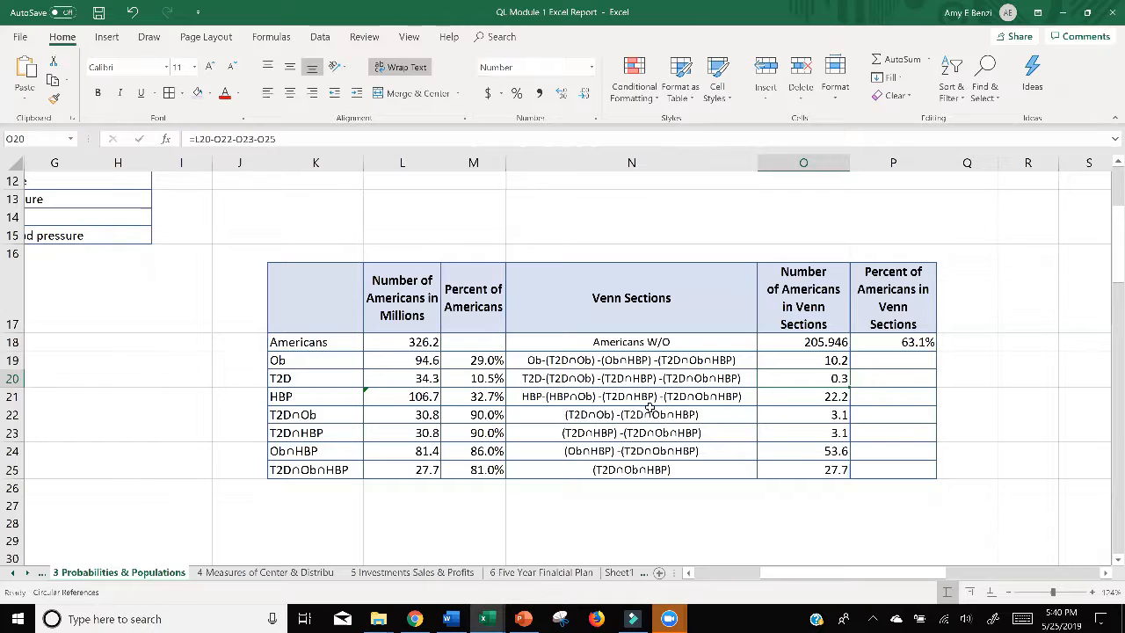
Step: Set the number of Americans in L18 to 100
double_click(410, 342)
drag(408, 342, 447, 343)
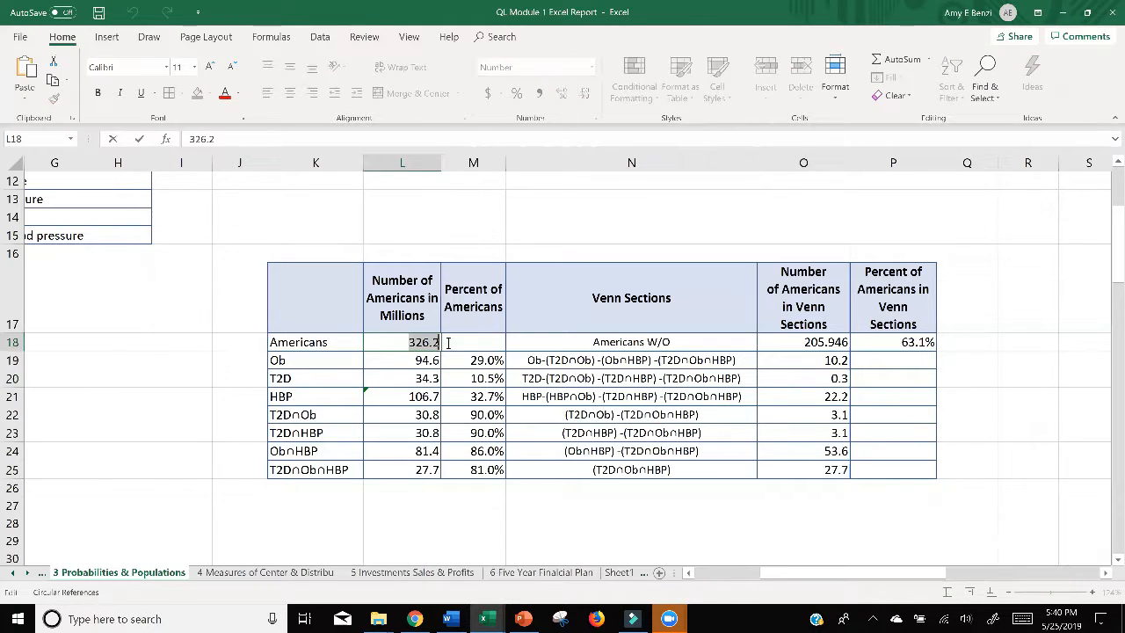
text(100)
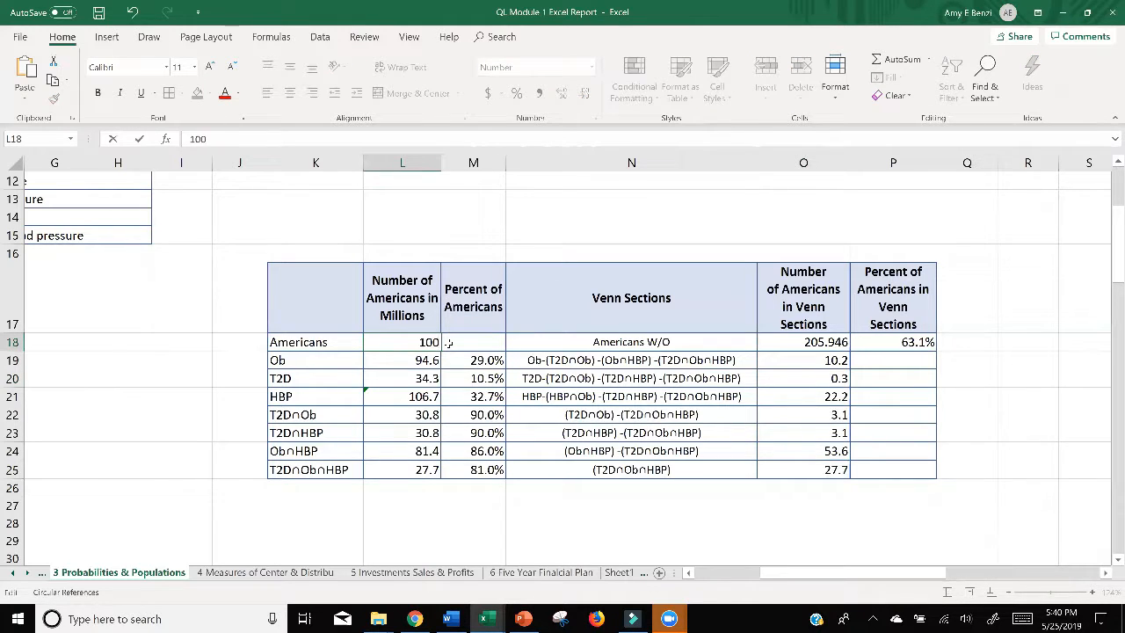
key(Return)
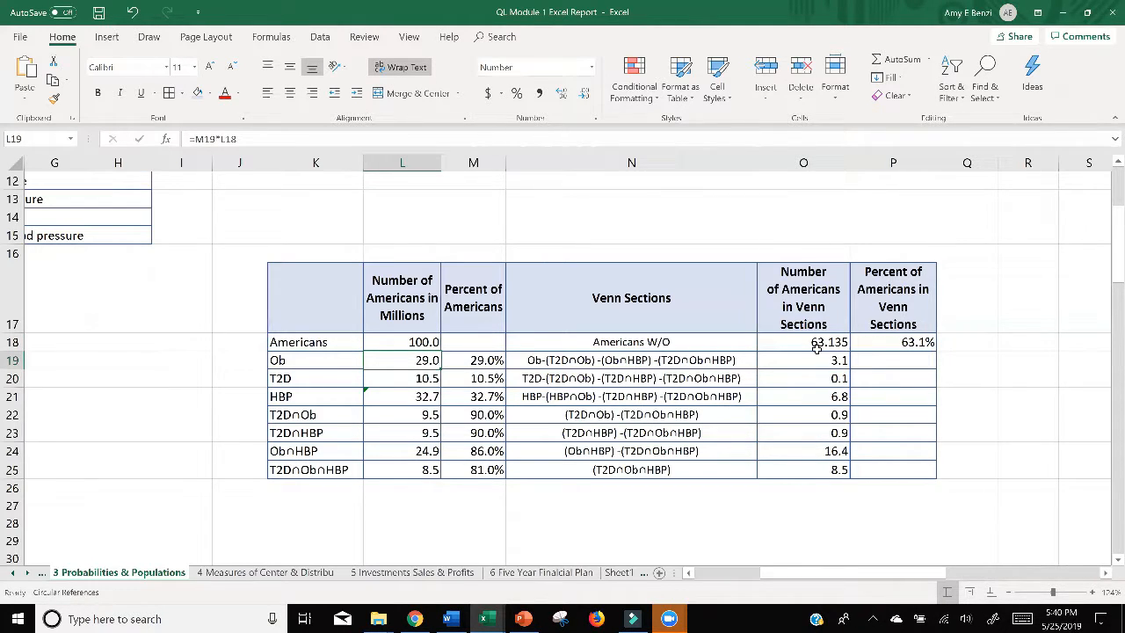
Step: Make the population reference absolute in the P18 formula so that it reads =O18/$L$18
double_click(887, 363)
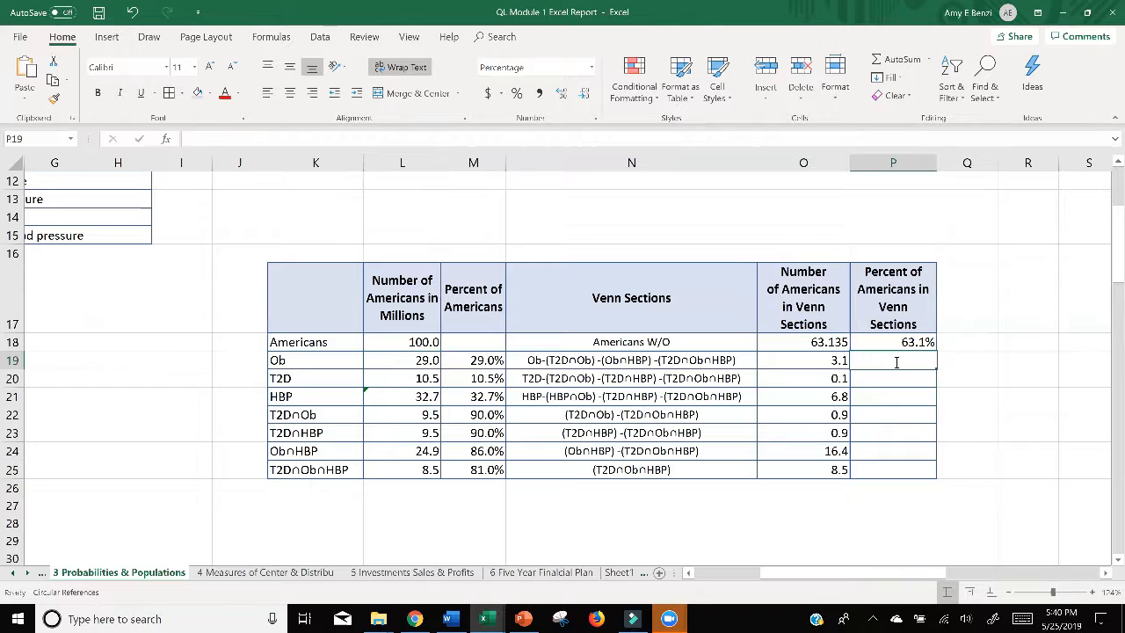
click(896, 343)
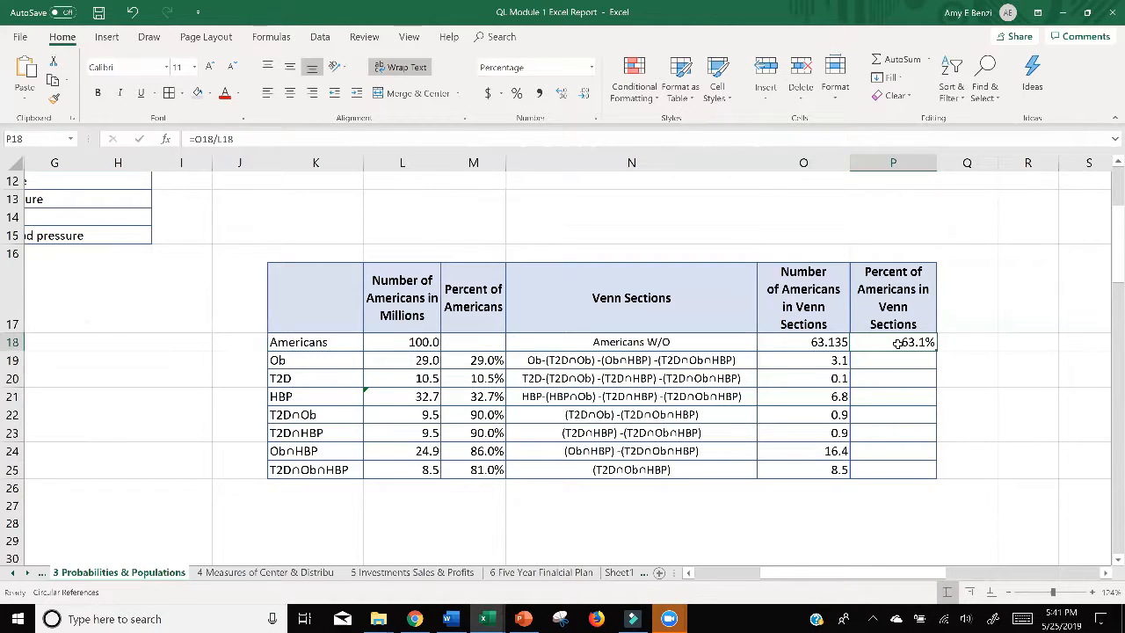
double_click(884, 344)
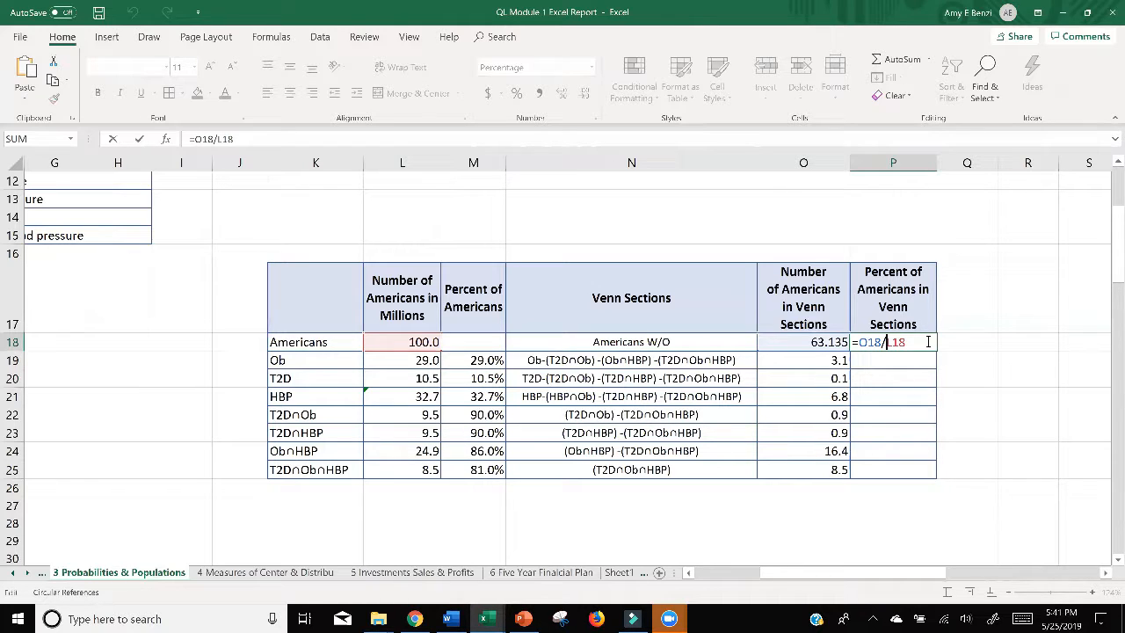
text($L$)
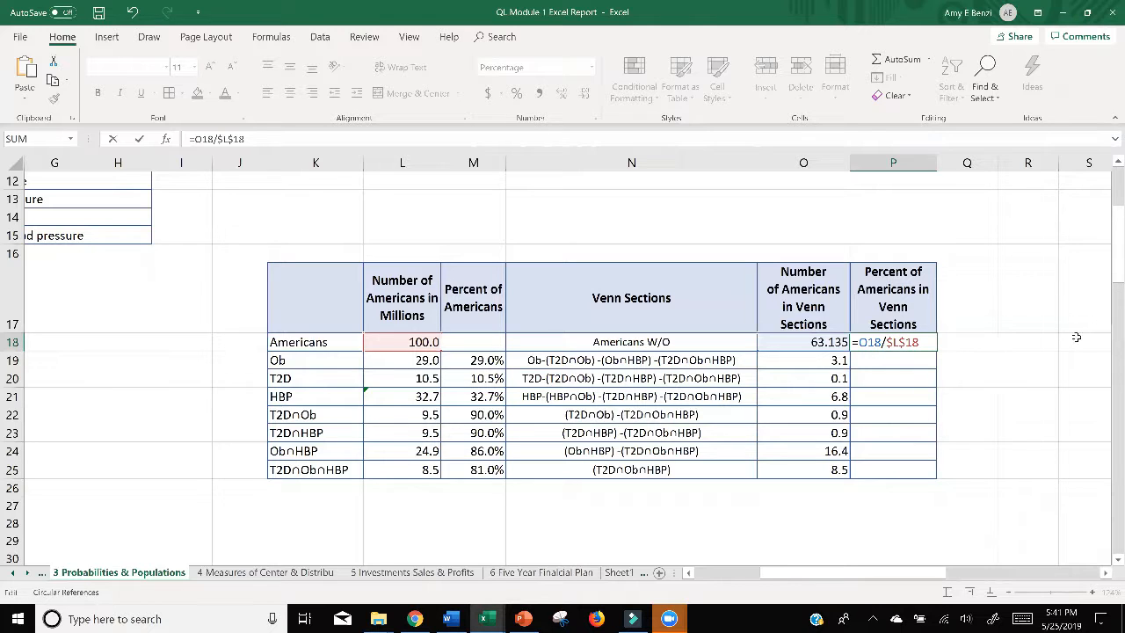
key(Return)
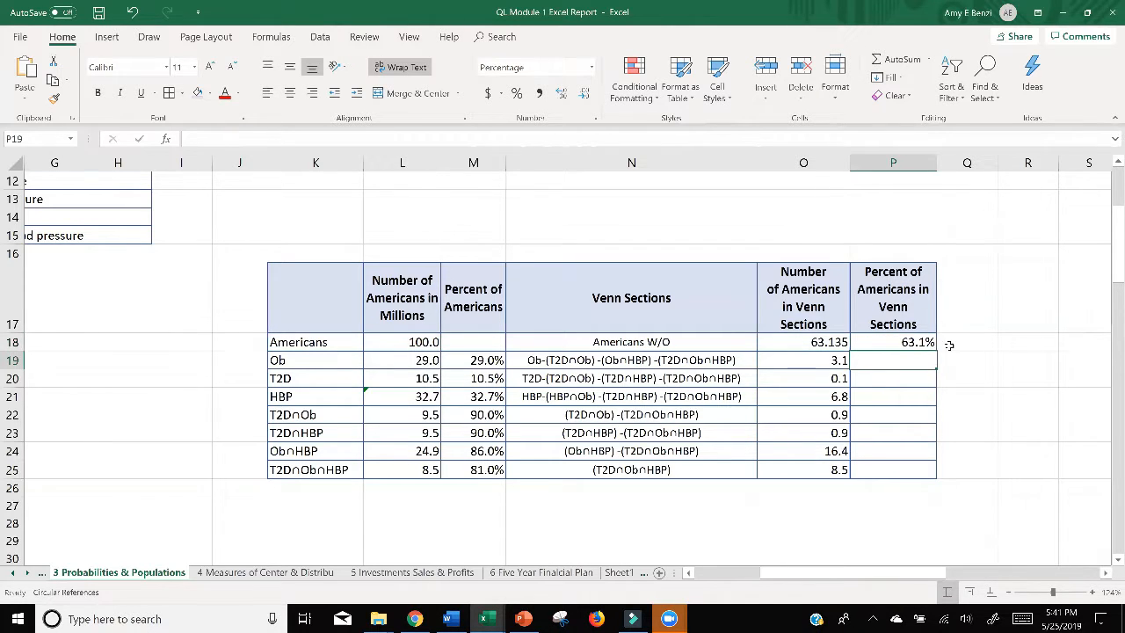
Step: Fill the P18 percent formula down through P25 and check the copied formulas in P22, P25 and P19
click(929, 342)
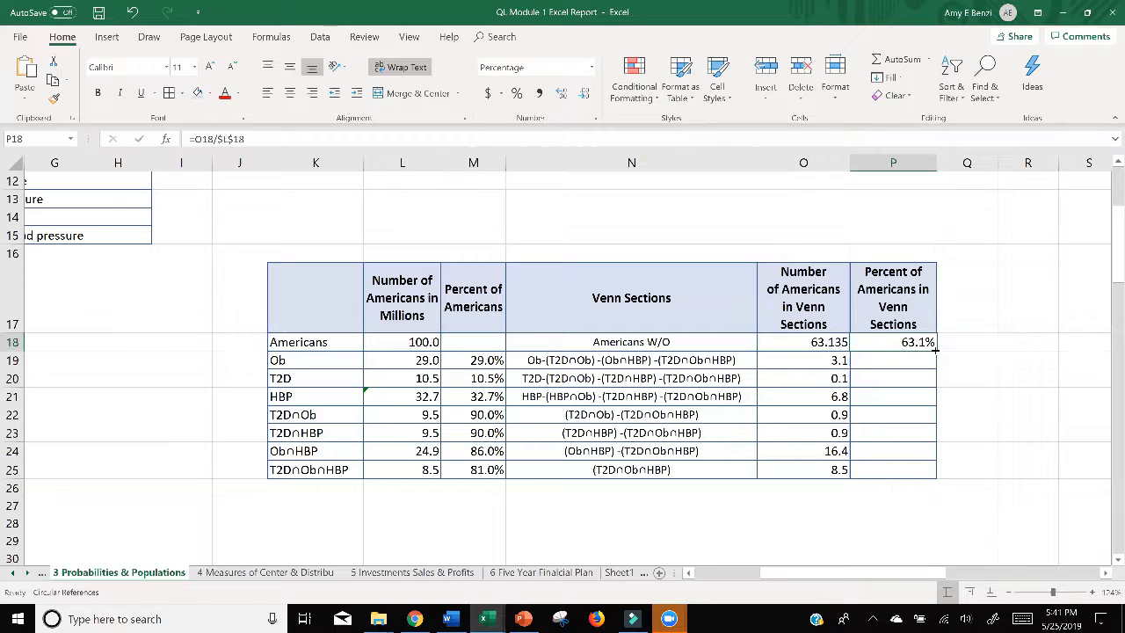
double_click(936, 349)
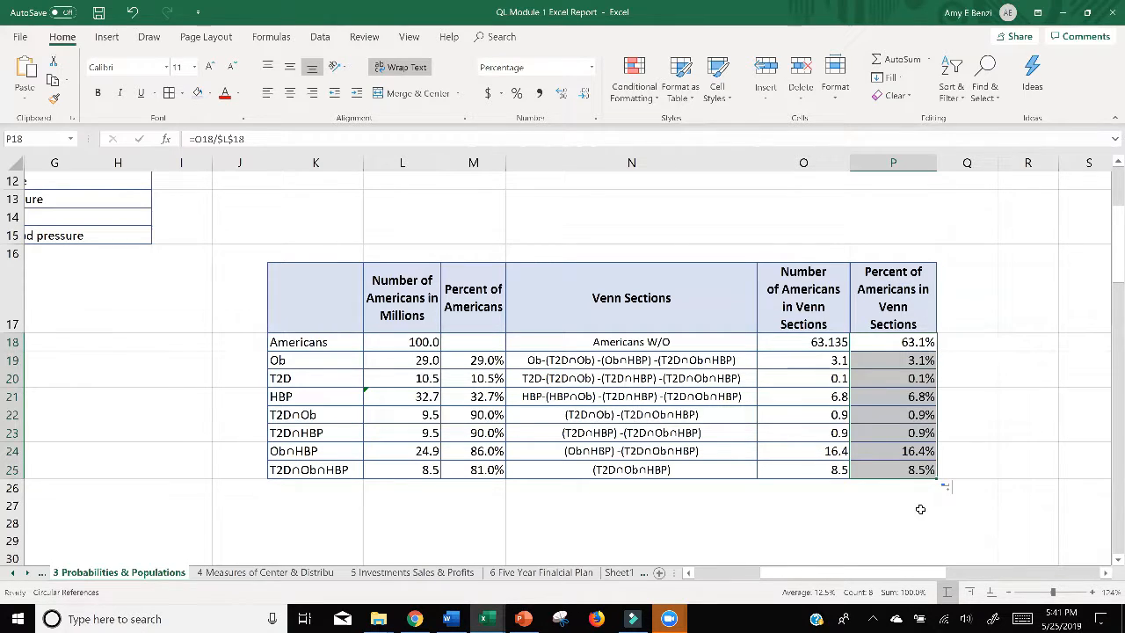
click(932, 414)
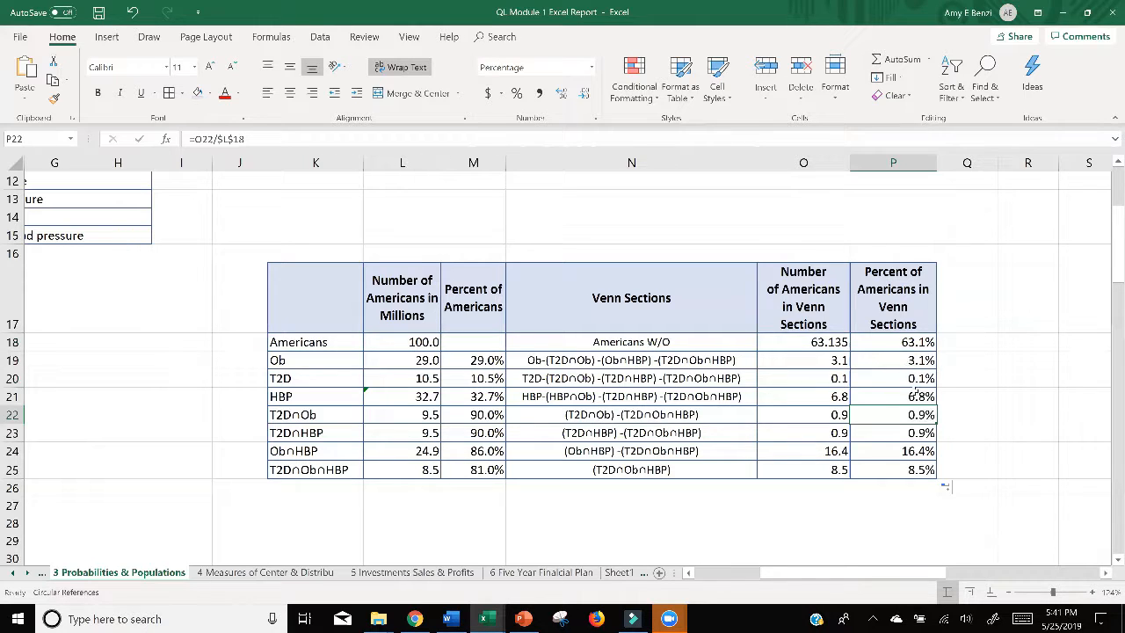
click(901, 470)
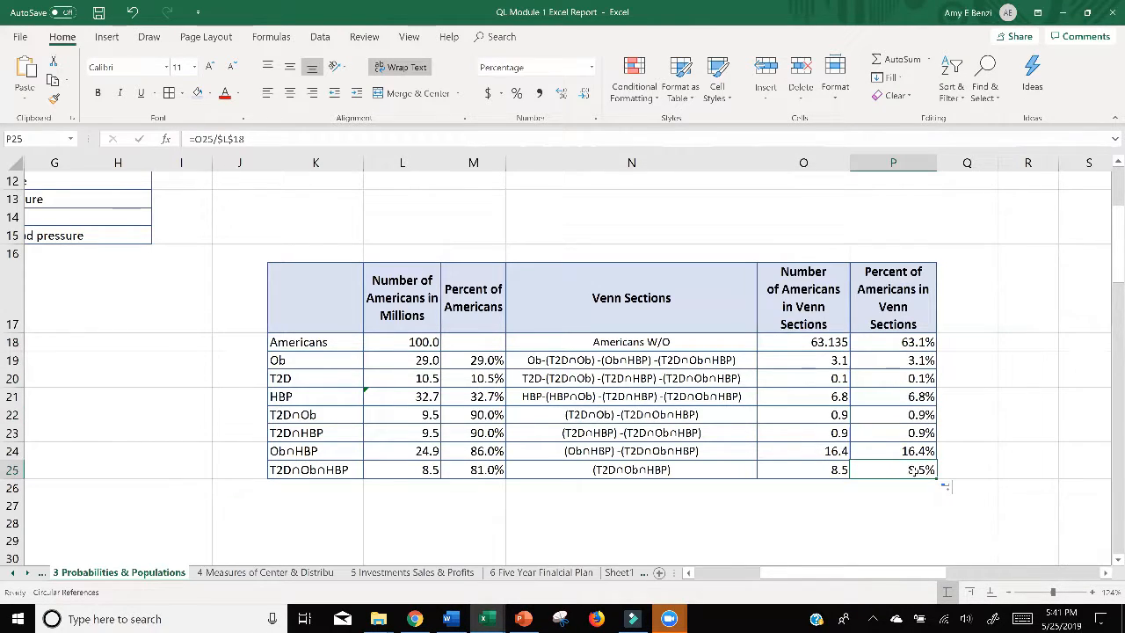
click(911, 361)
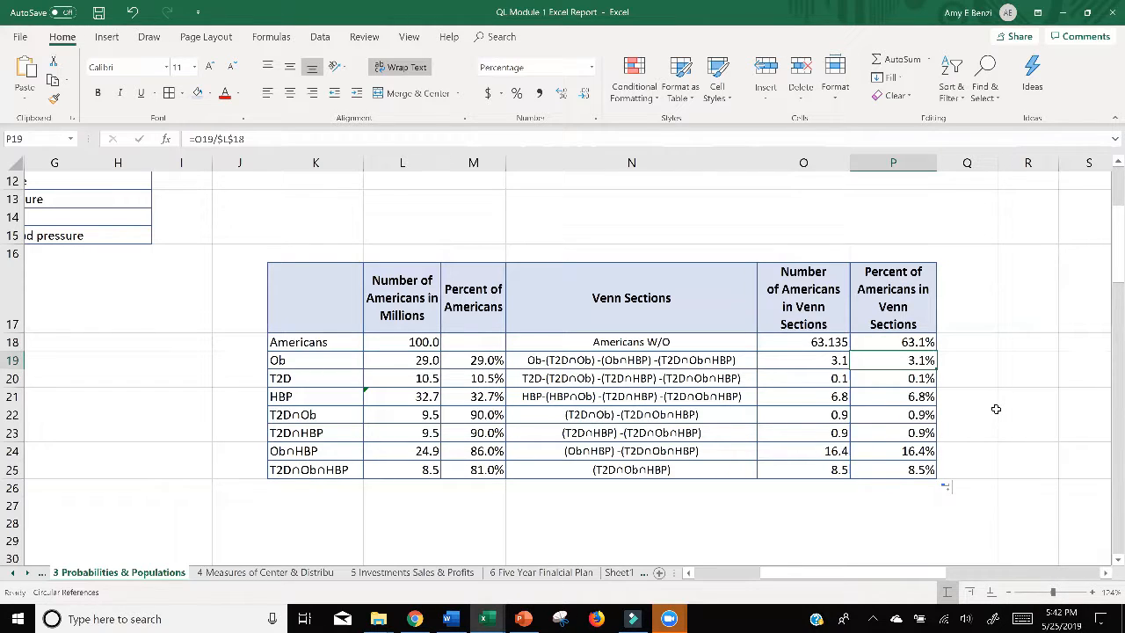
Step: Look up the American population in B8 and set the number of Americans in L18 to 328.9 million
ctrl+scroll(996, 409, down, 6)
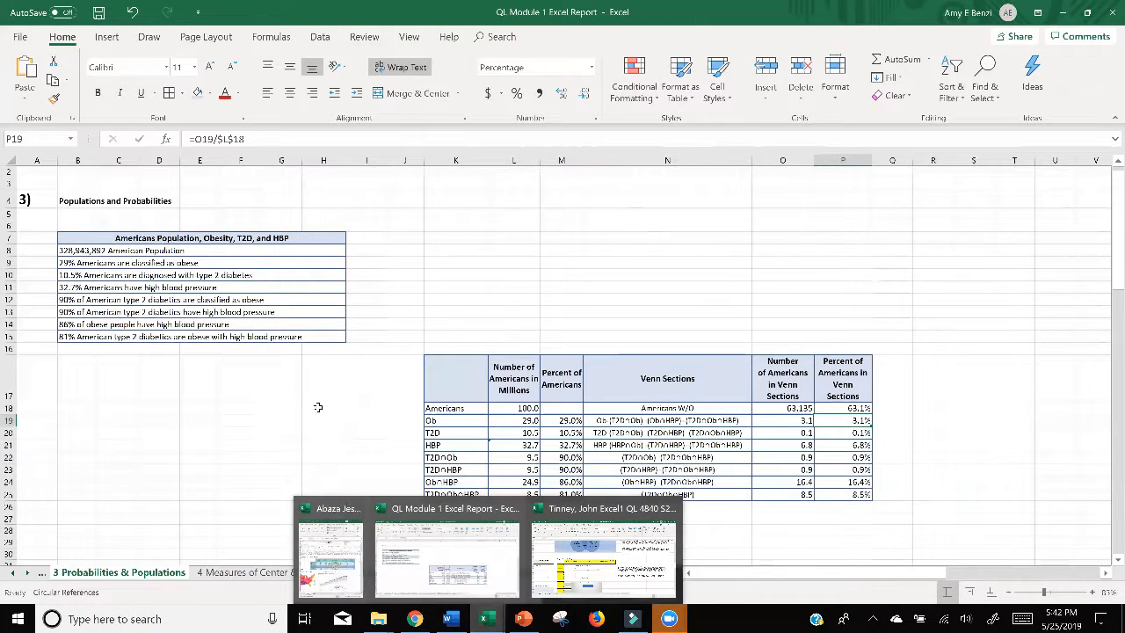
click(69, 251)
scroll(70, 252, up, 8)
scroll(88, 252, down, 2)
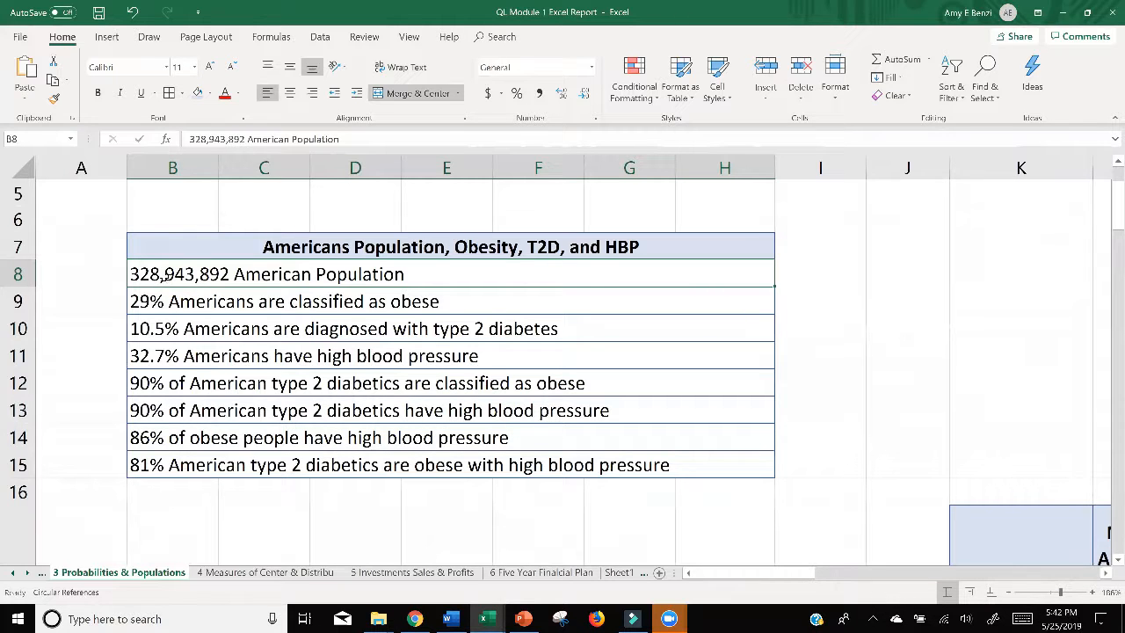
scroll(645, 303, down, 4)
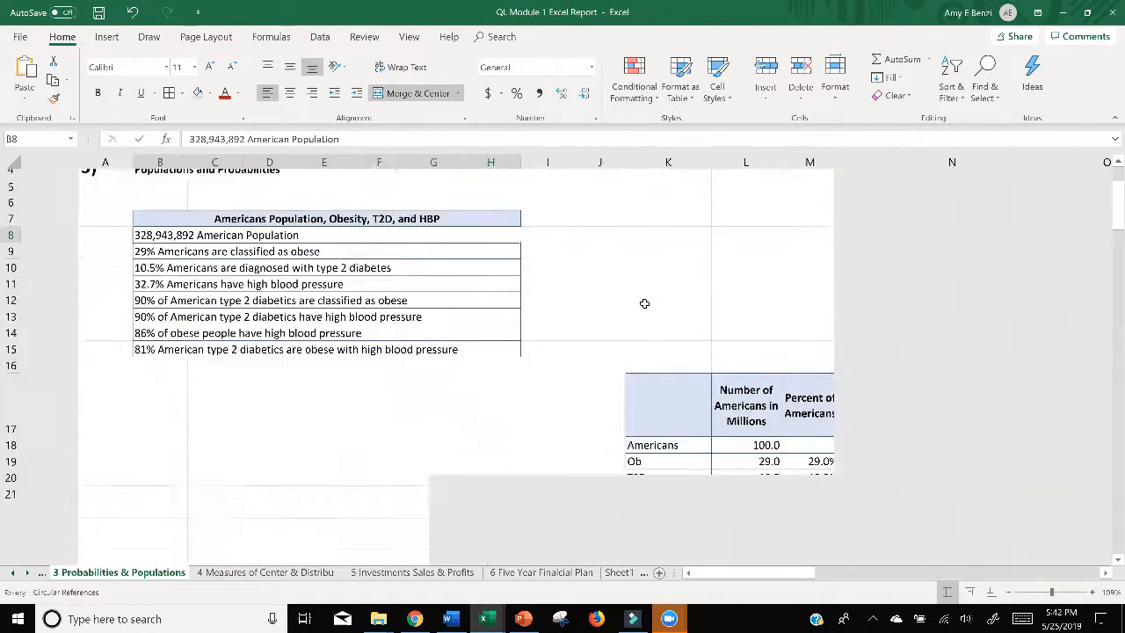
scroll(735, 387, down, 1)
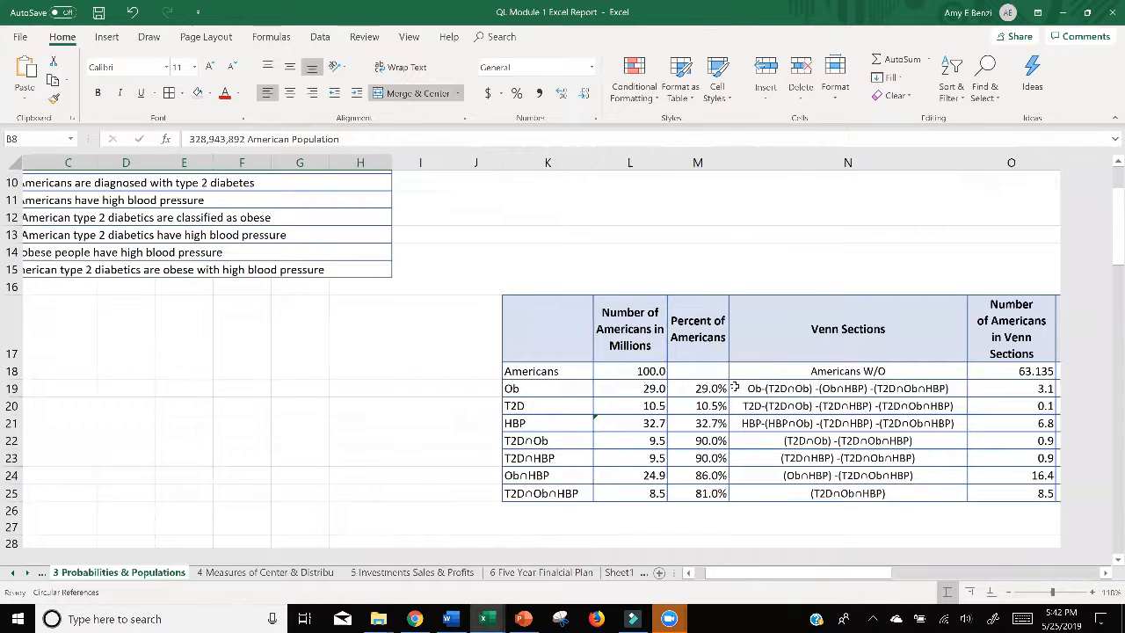
scroll(735, 386, right, 4)
double_click(407, 387)
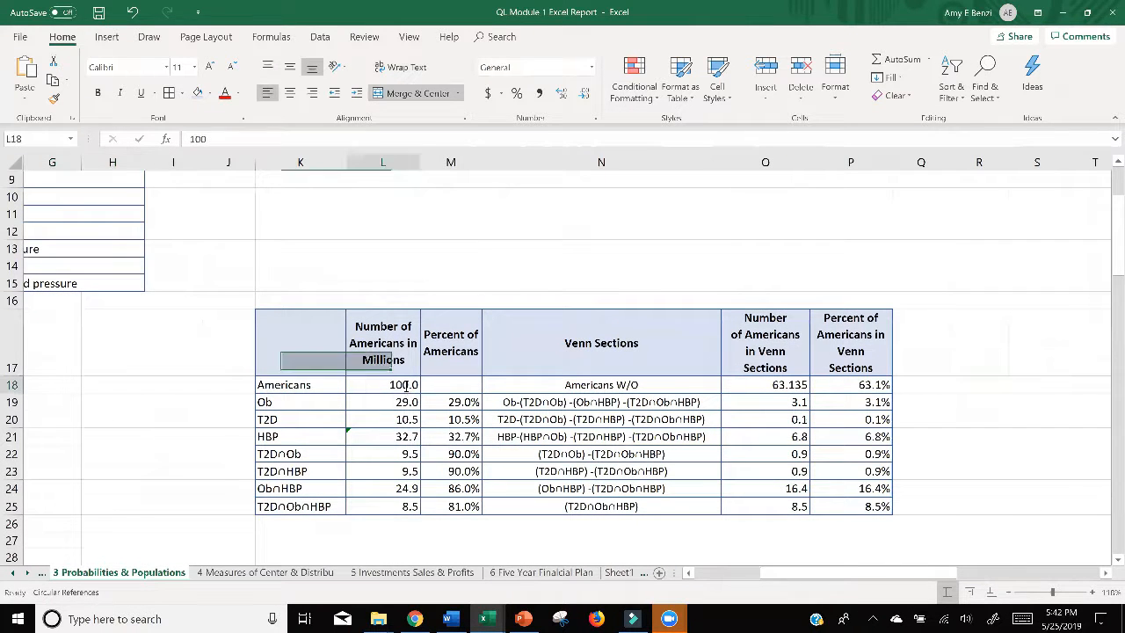
drag(400, 385, 450, 383)
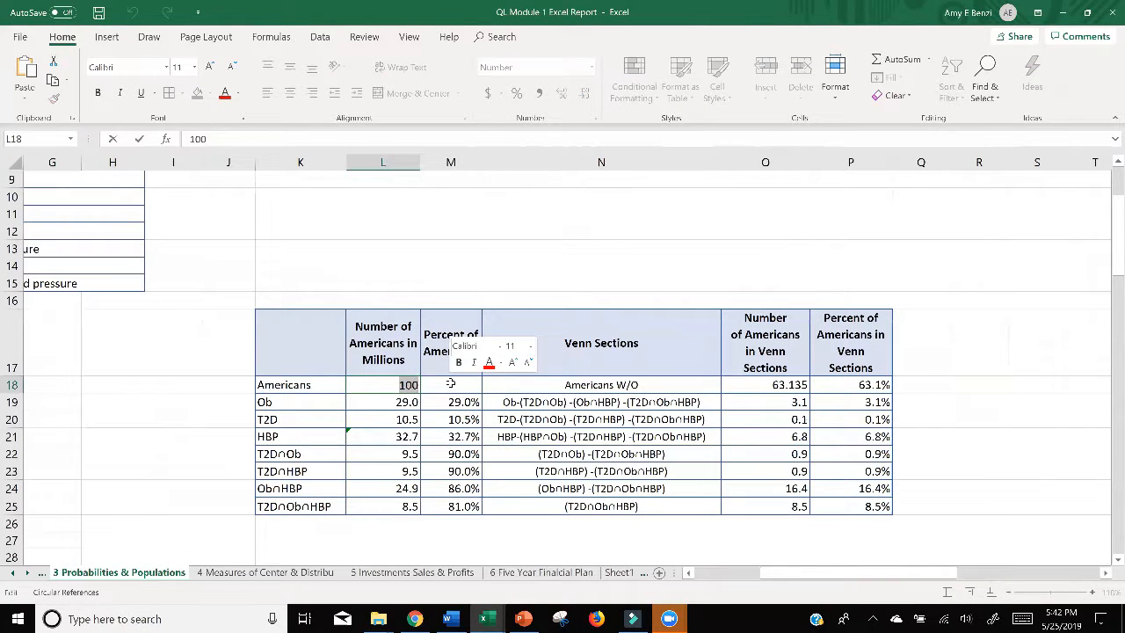
text(328.9)
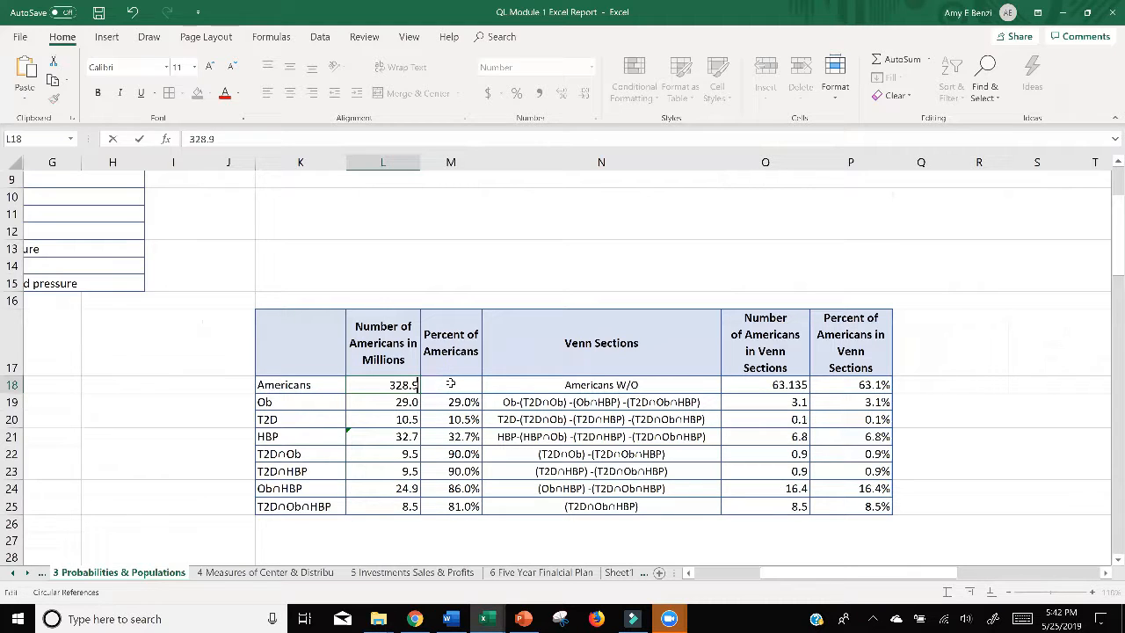
key(Return)
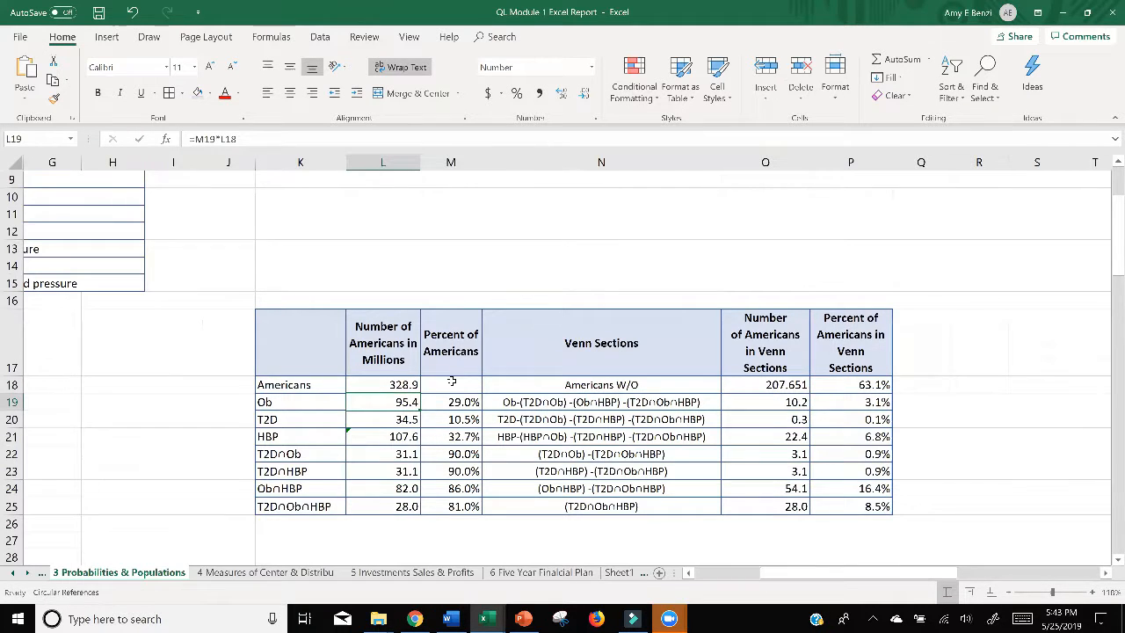
Step: Undo, redo and again undo the L18 population change to compare the Venn section numbers and percents, ending with 100
scroll(451, 381, down, 2)
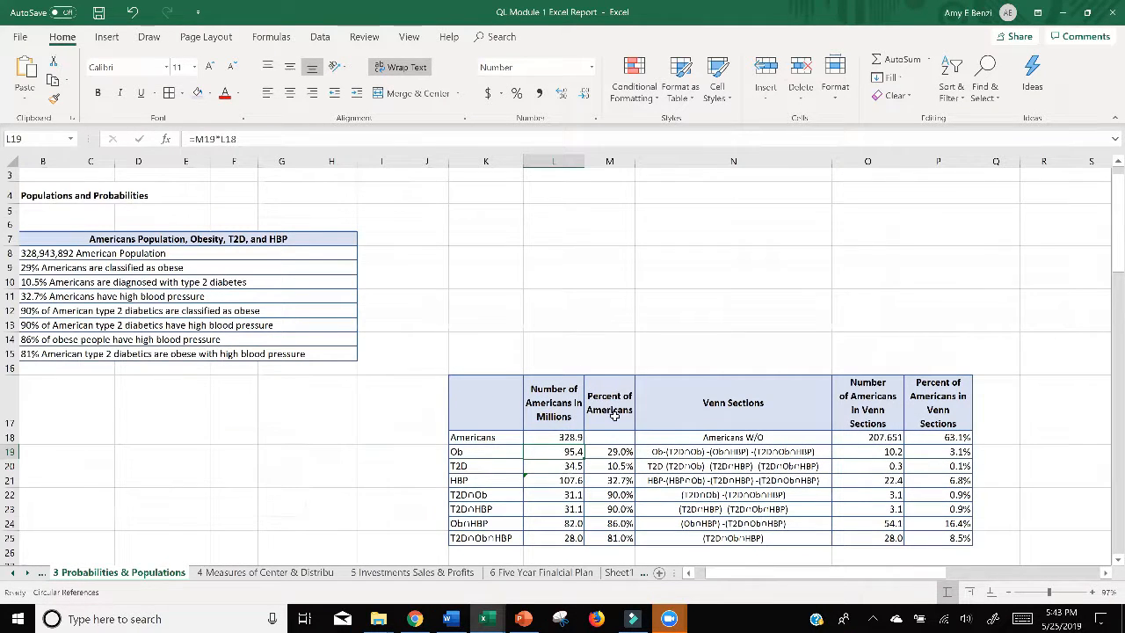
click(133, 14)
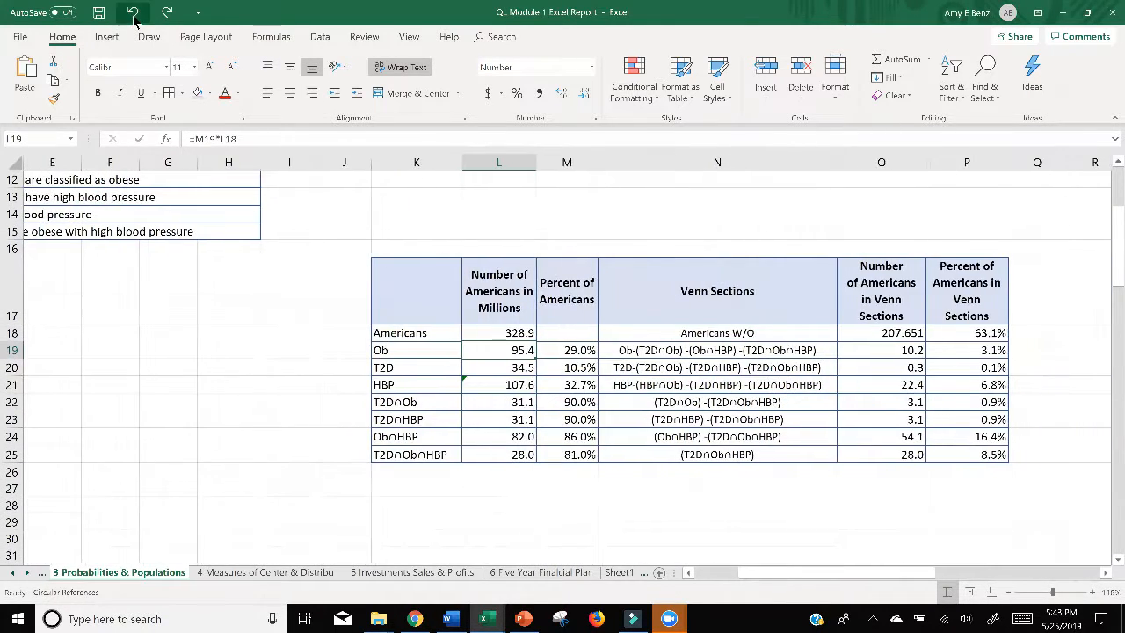
click(134, 14)
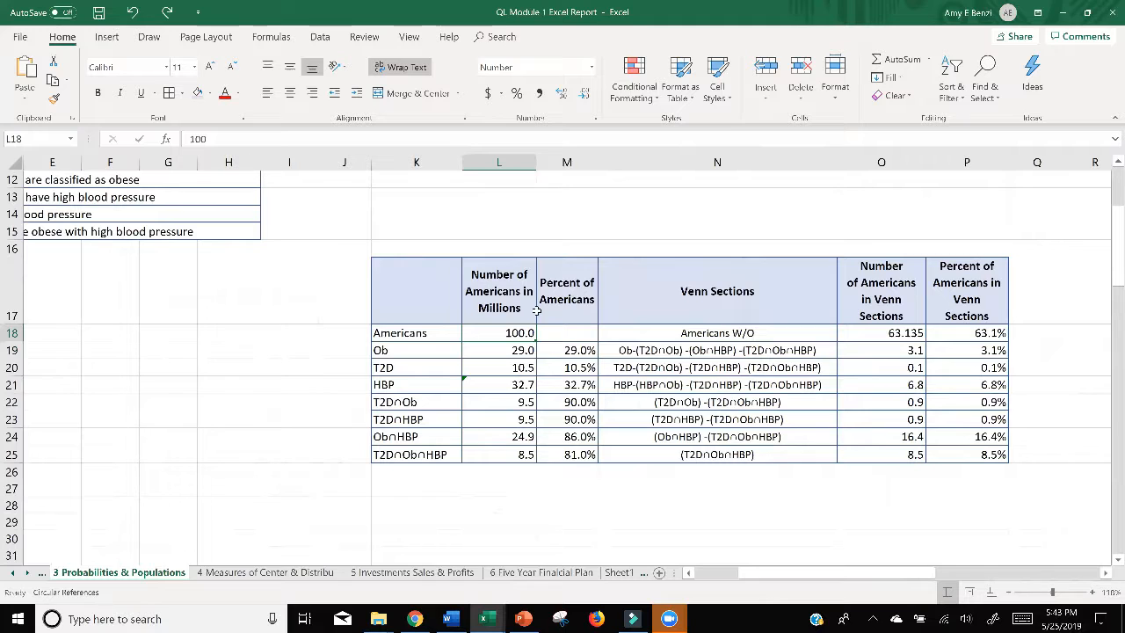
click(166, 13)
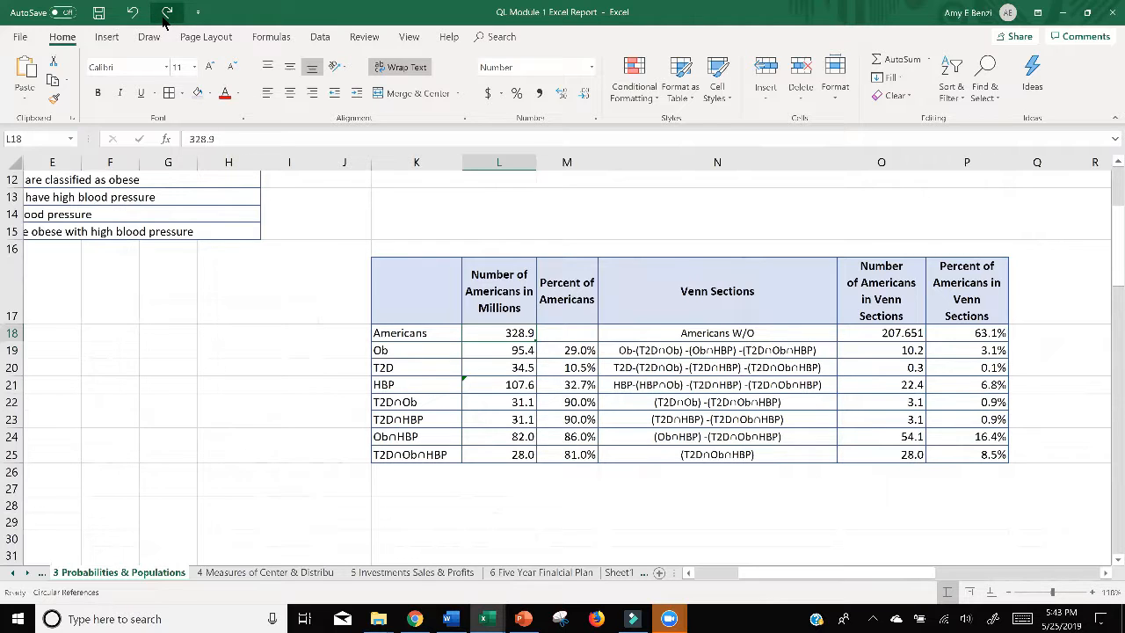
click(130, 18)
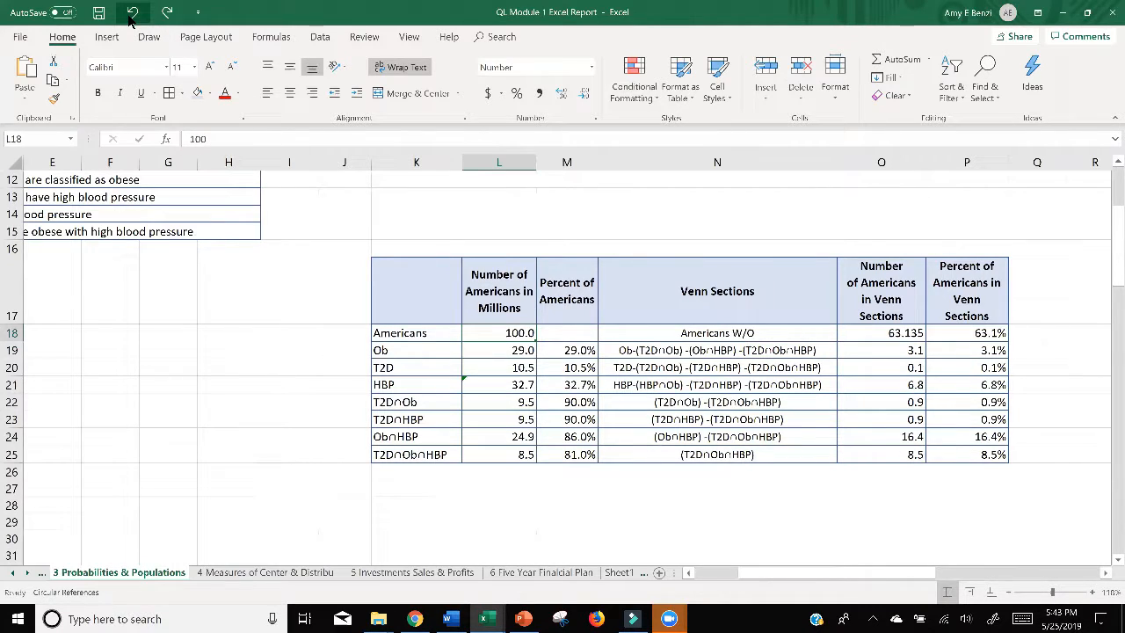
Step: Redo the L18 population change so the number of Americans is 328.9 million
click(165, 17)
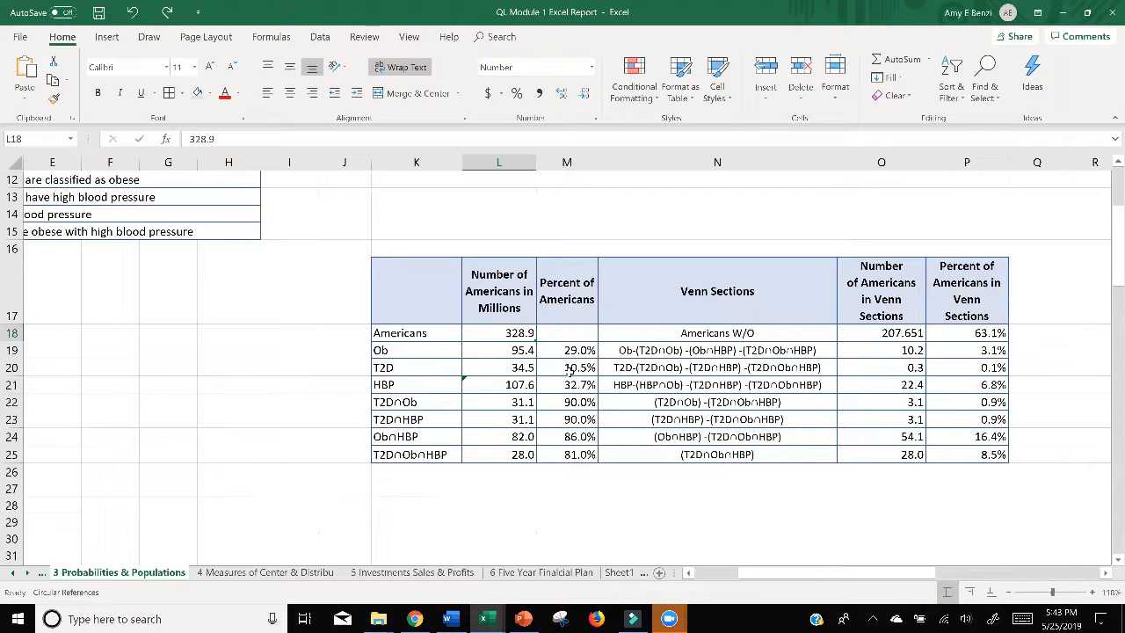
ctrl+scroll(907, 391, down, 3)
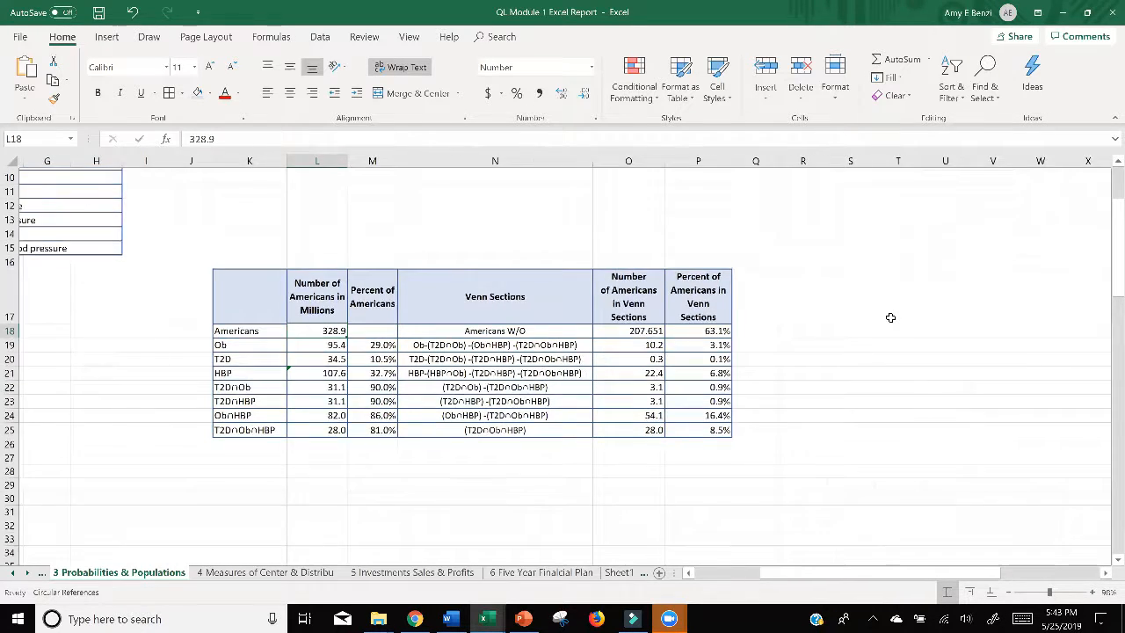
ctrl+scroll(891, 318, down, 3)
ctrl+scroll(891, 318, up, 4)
ctrl+scroll(890, 317, up, 3)
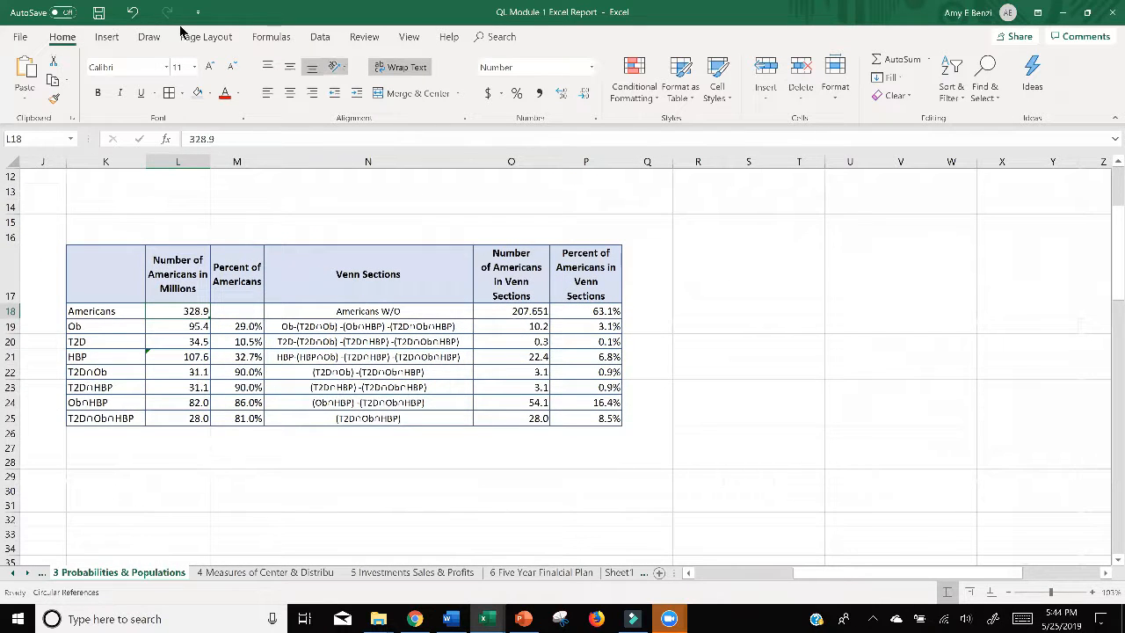
Step: Insert a Basic Venn SmartArt graphic from the Relationship category and place it in the blank area beside the table, around columns R to X
click(103, 40)
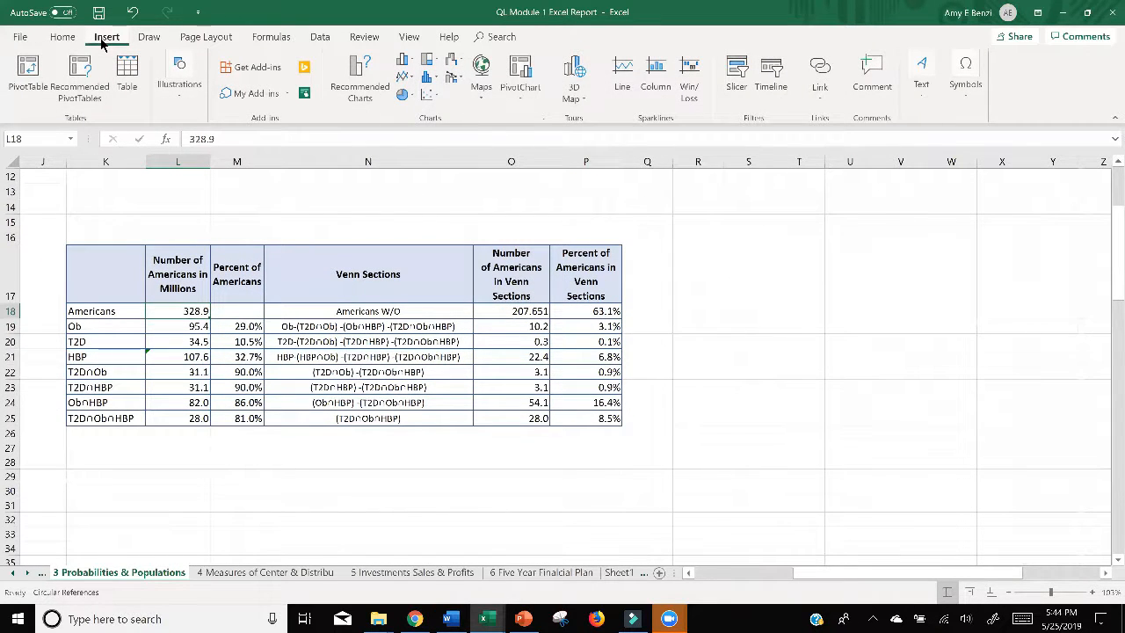
click(179, 105)
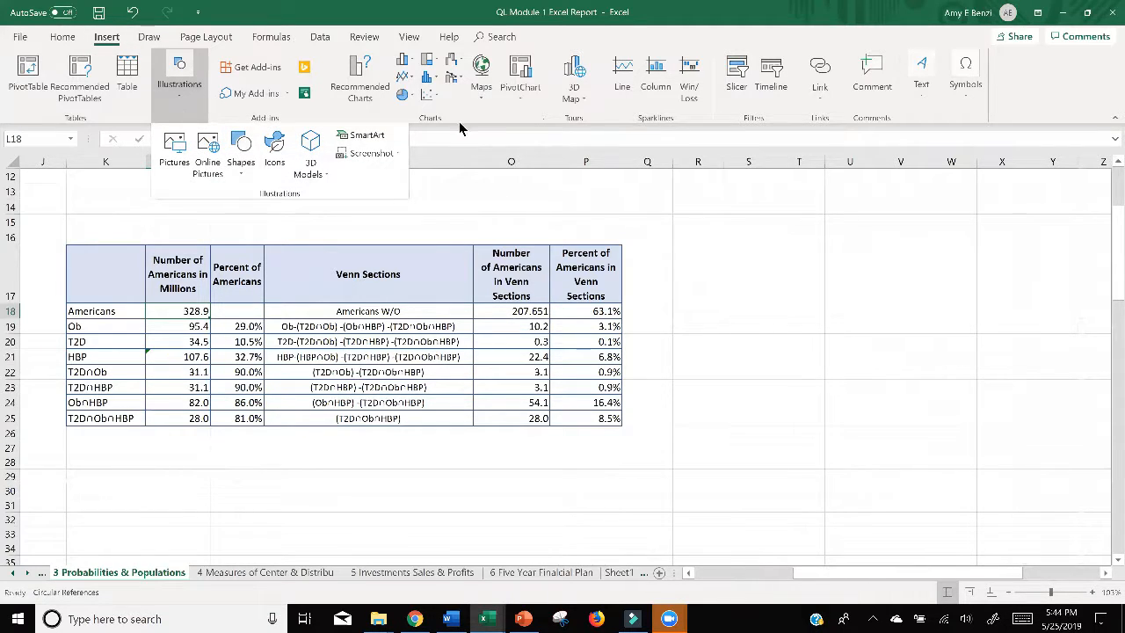
click(360, 136)
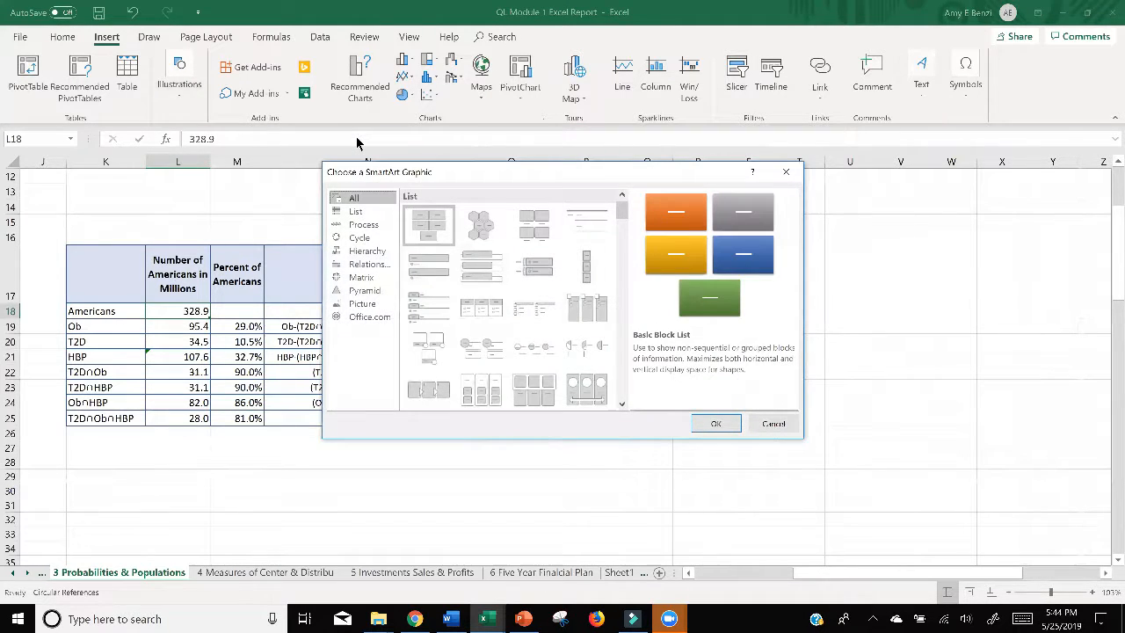
scroll(490, 291, down, 3)
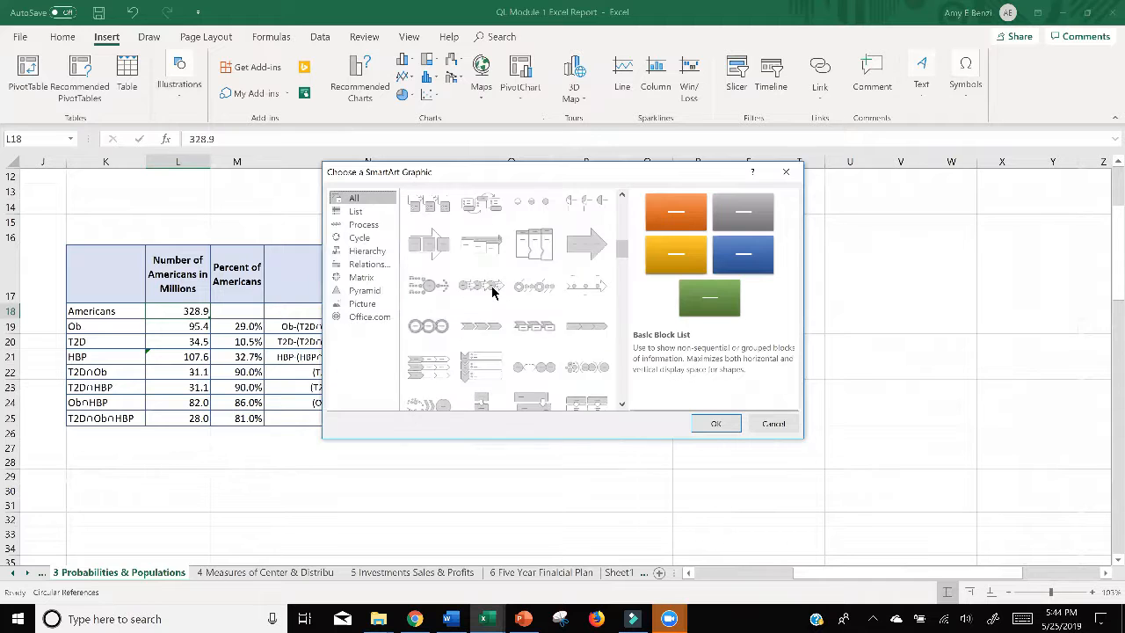
click(367, 265)
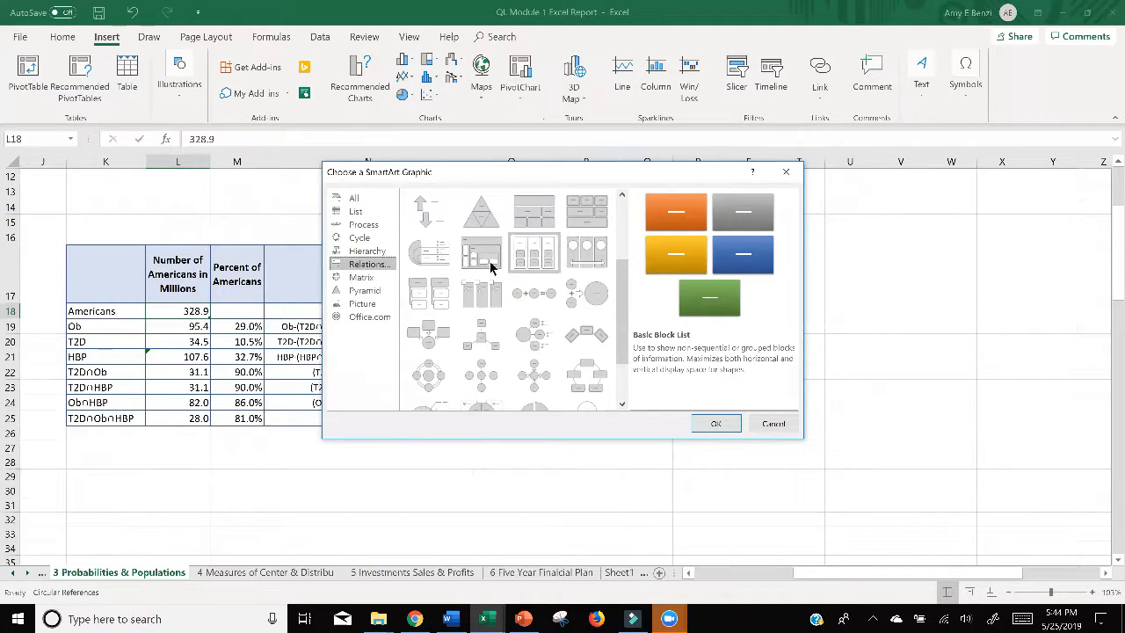
scroll(520, 306, down, 2)
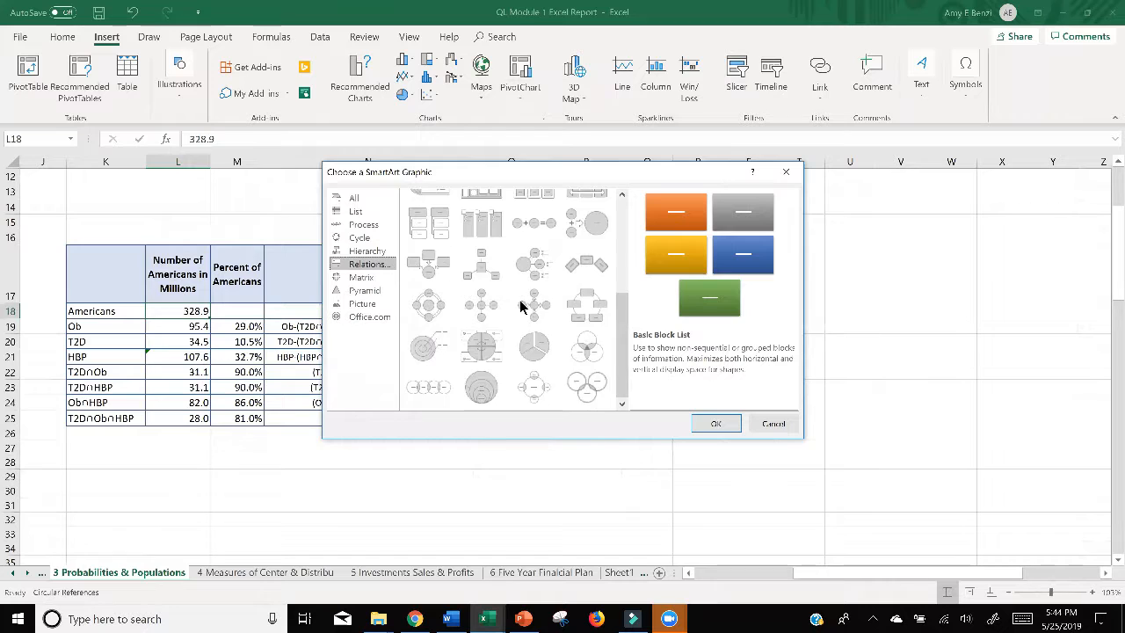
click(589, 353)
click(715, 423)
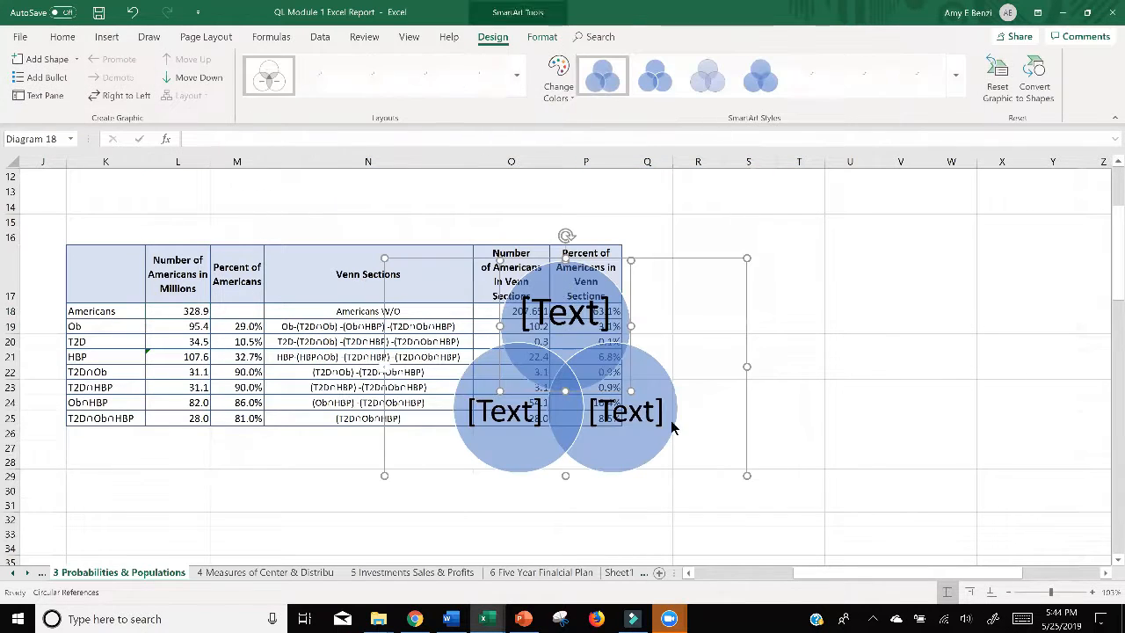
drag(644, 256, 923, 245)
Step: Label the Venn diagram's upper circle Obese and its two lower circles HBP and T2D
click(831, 297)
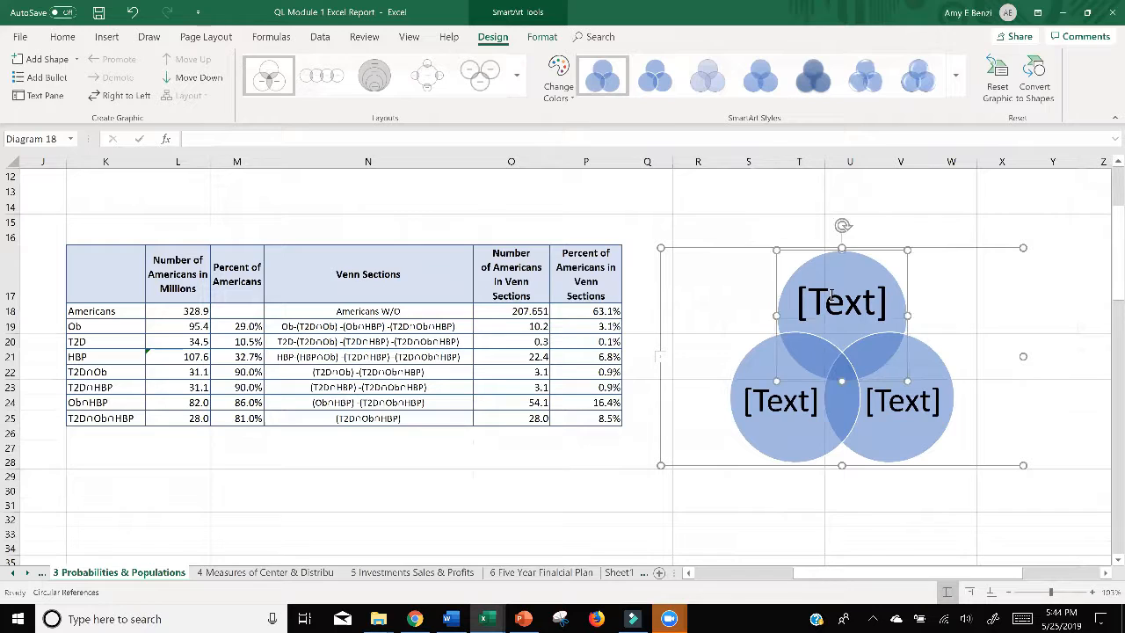
click(831, 301)
click(832, 301)
text(Obese)
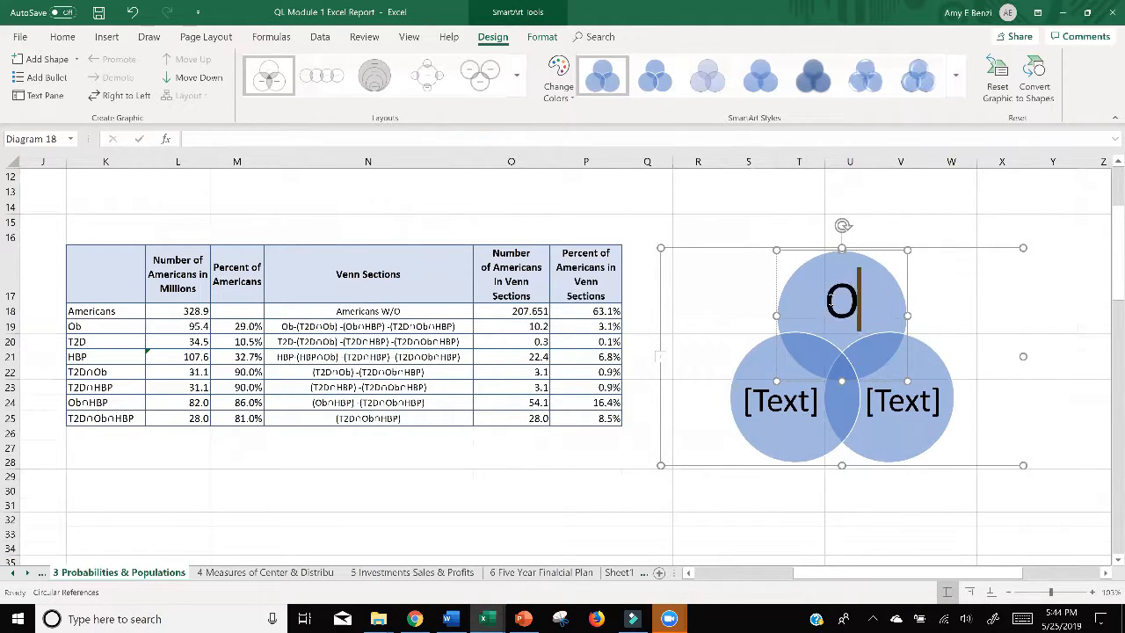
click(788, 402)
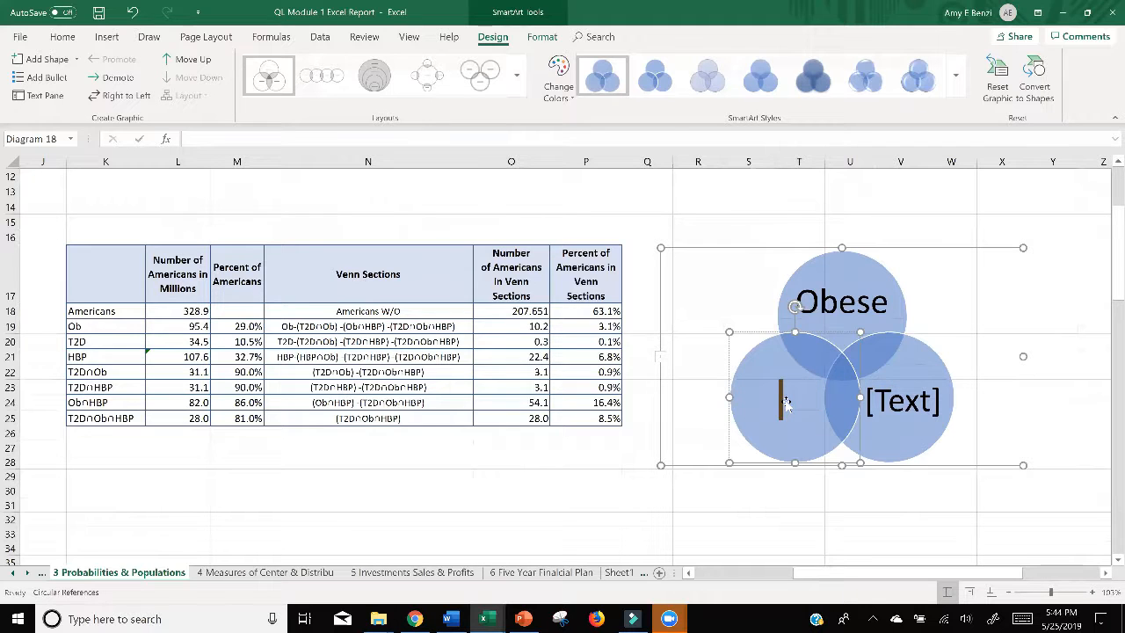
text(HBP)
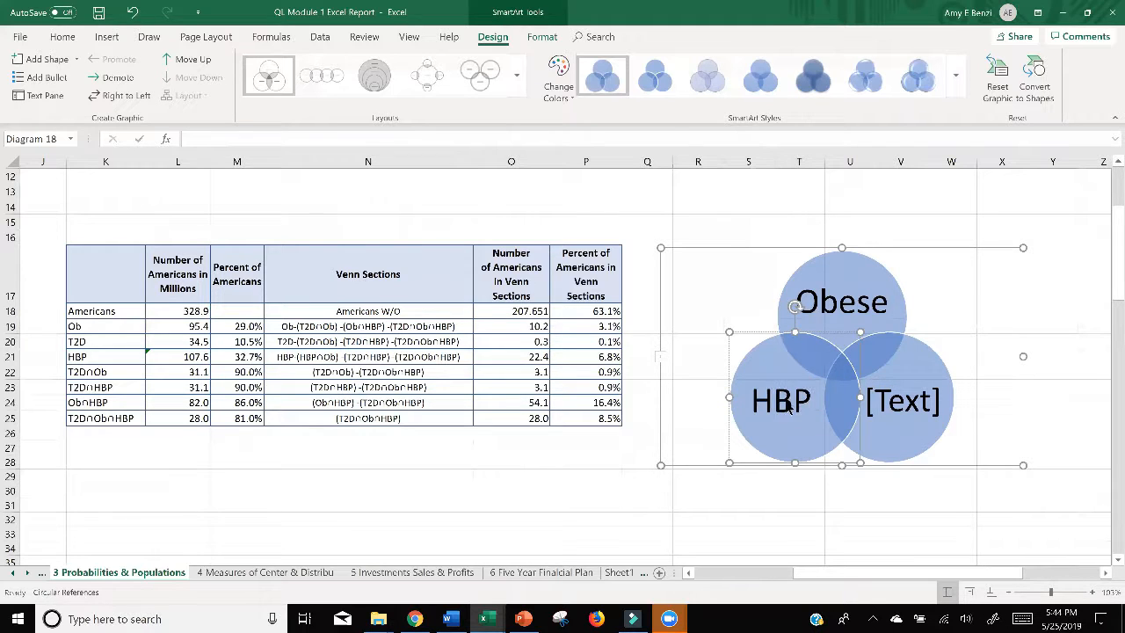
click(913, 406)
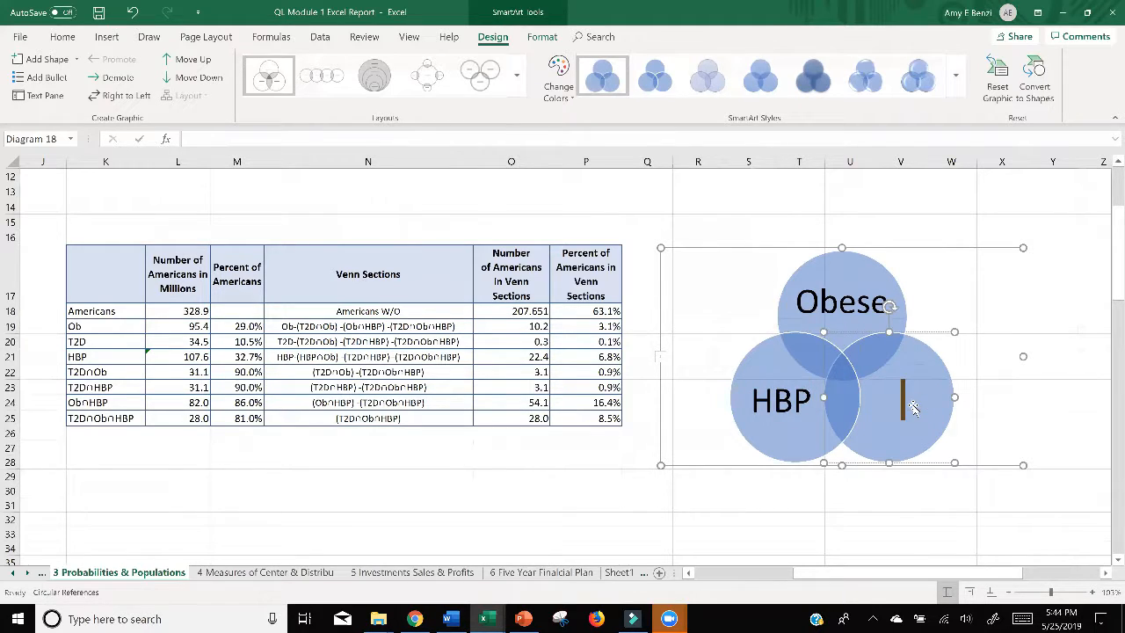
text(T2D)
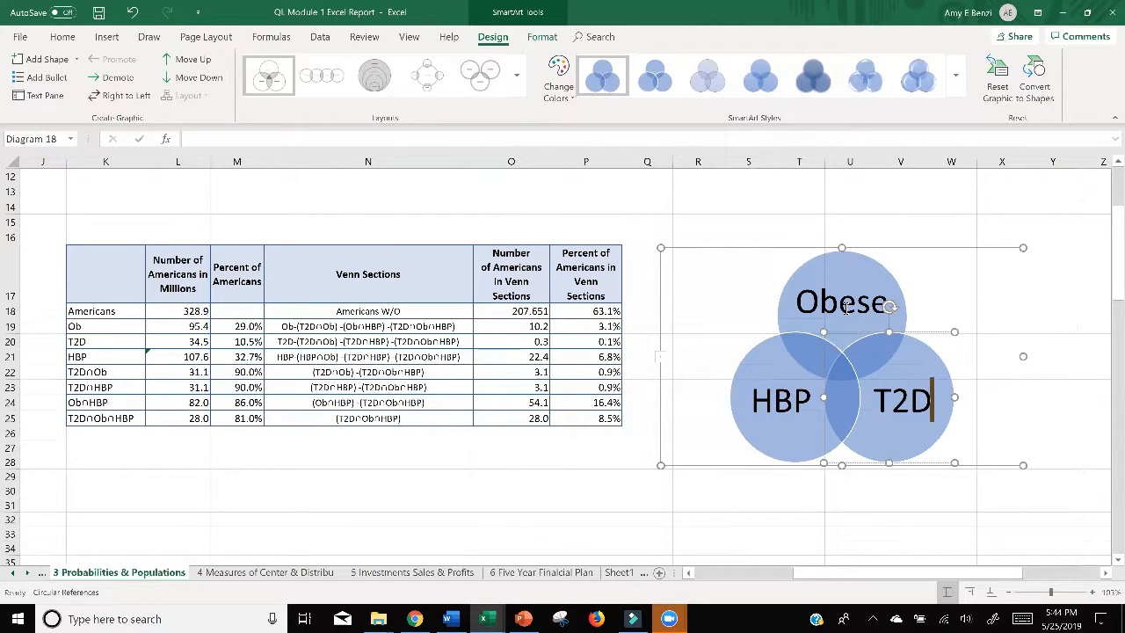
click(890, 305)
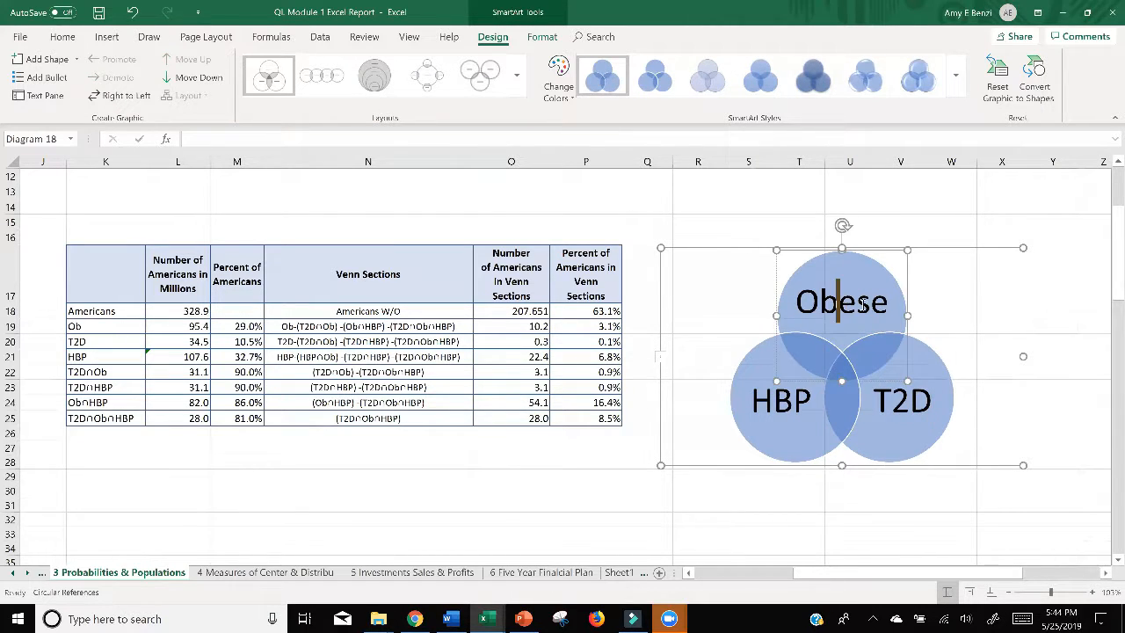
mouse_move(889, 305)
mouse_down()
mouse_move(854, 308)
mouse_move(888, 308)
mouse_up()
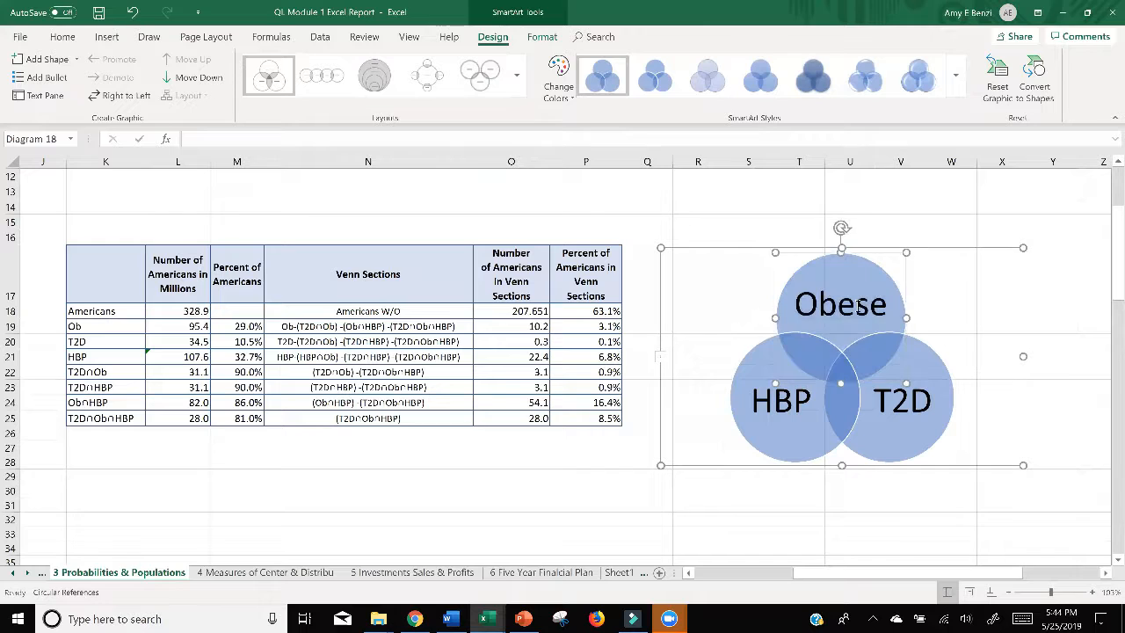
click(131, 14)
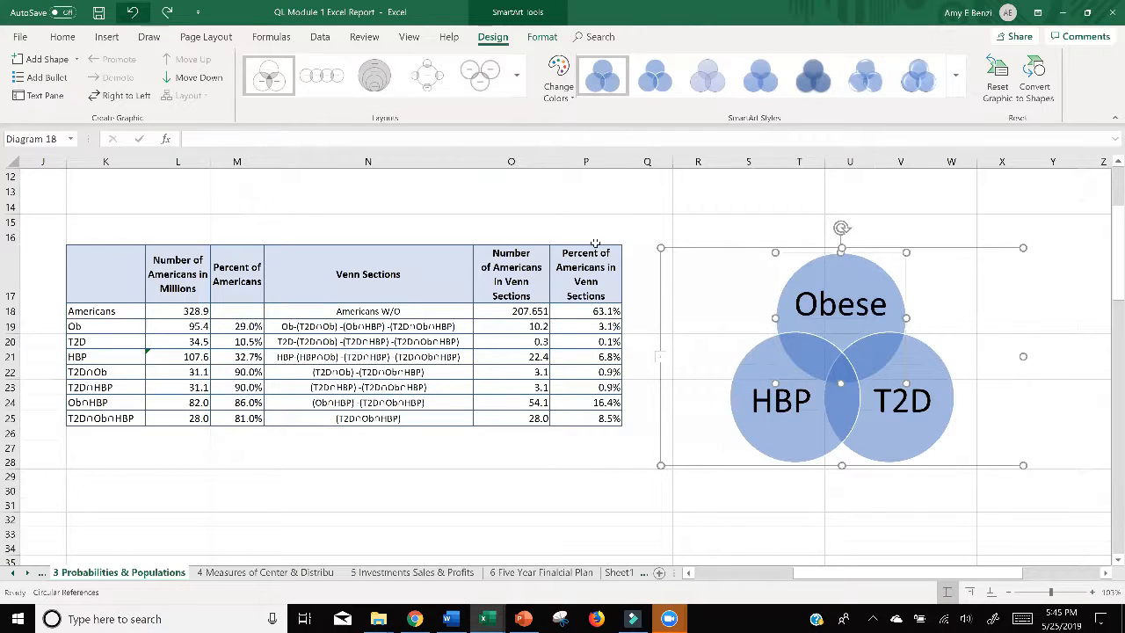
Step: Shorten the upper circle's label to OB and deselect the Venn diagram
double_click(868, 301)
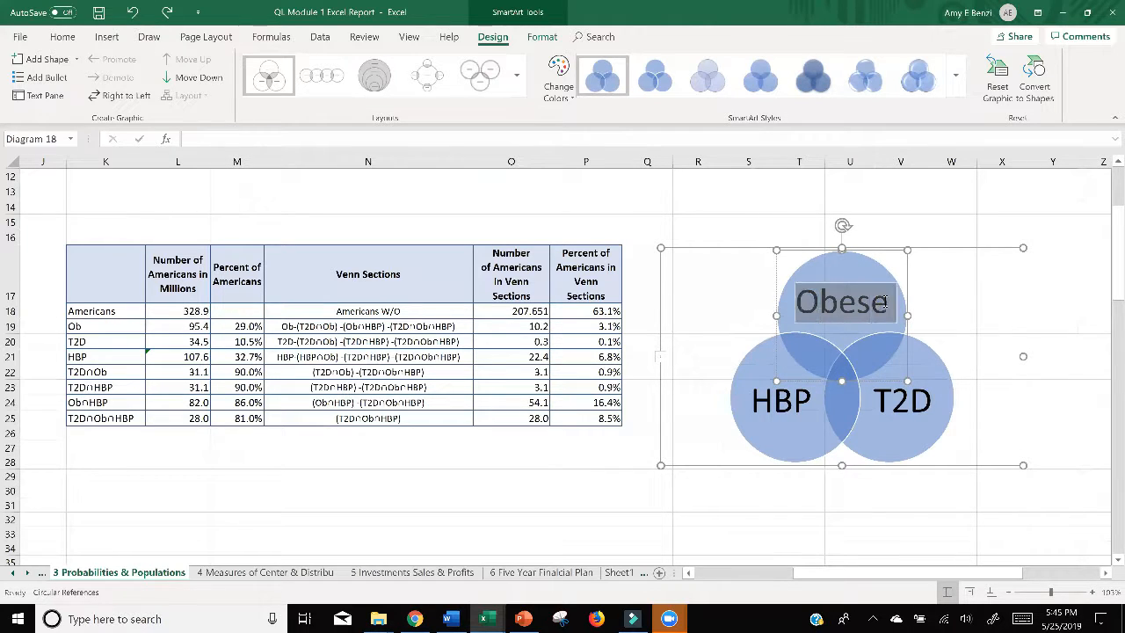
text(OB)
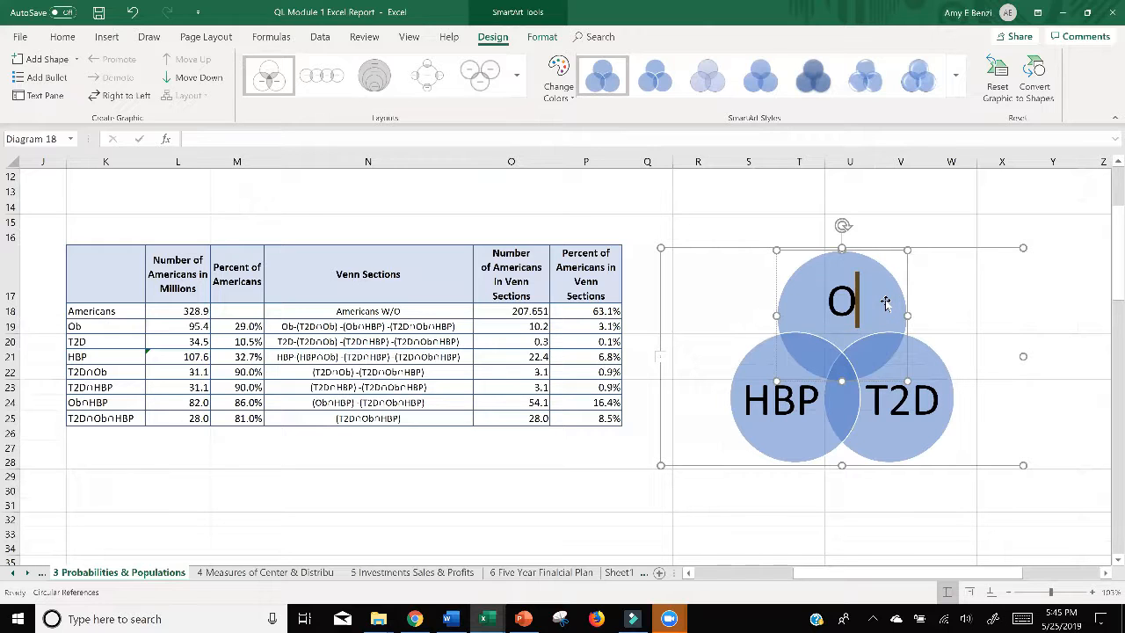
click(708, 490)
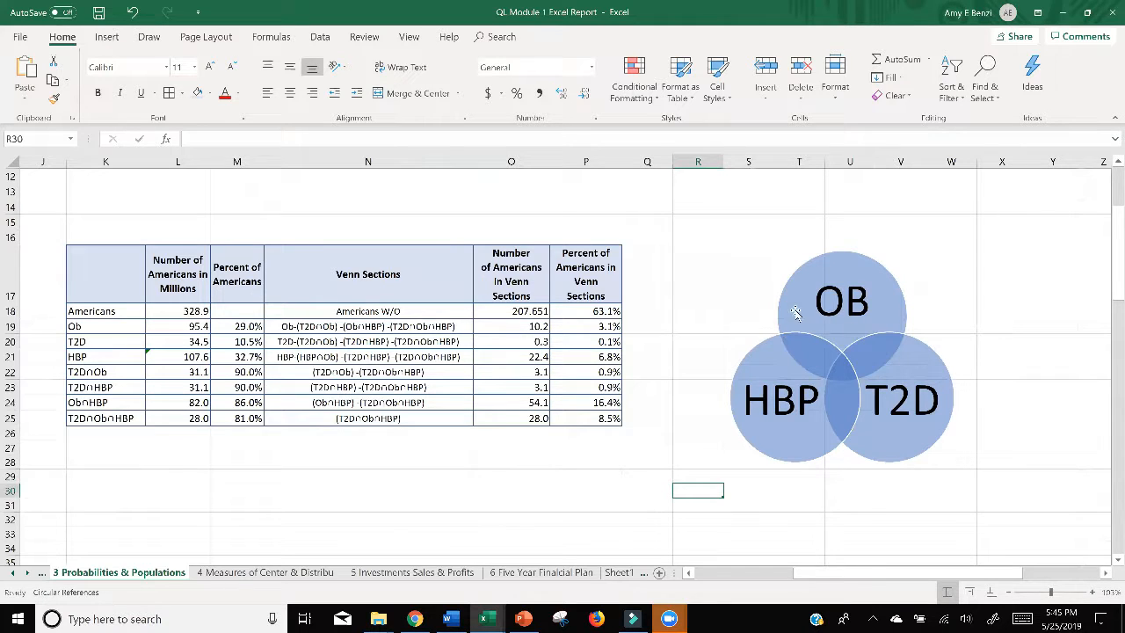
Step: Duplicate the Venn diagram and place the copy below the table, under columns K to M
click(792, 275)
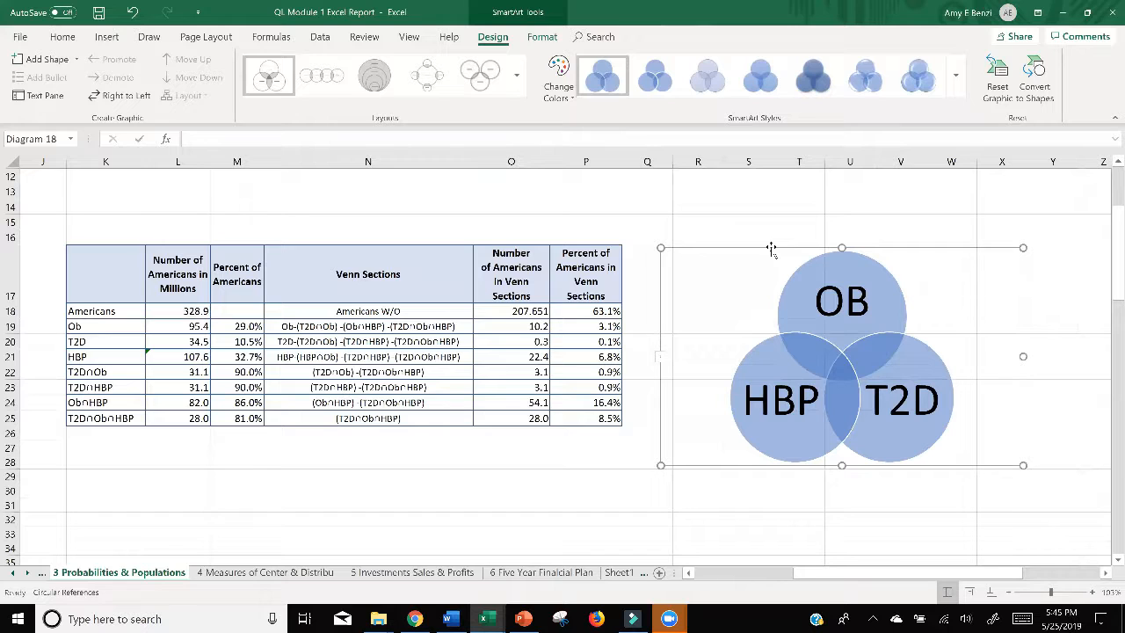
key(ctrl+v)
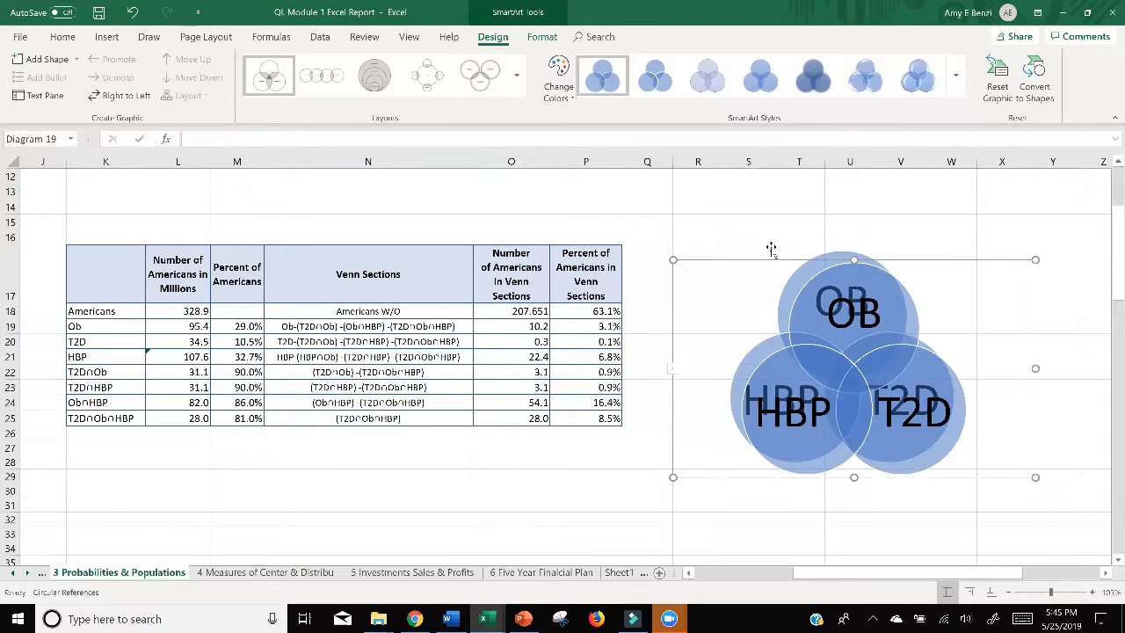
drag(803, 260, 542, 436)
scroll(1033, 277, down, 1)
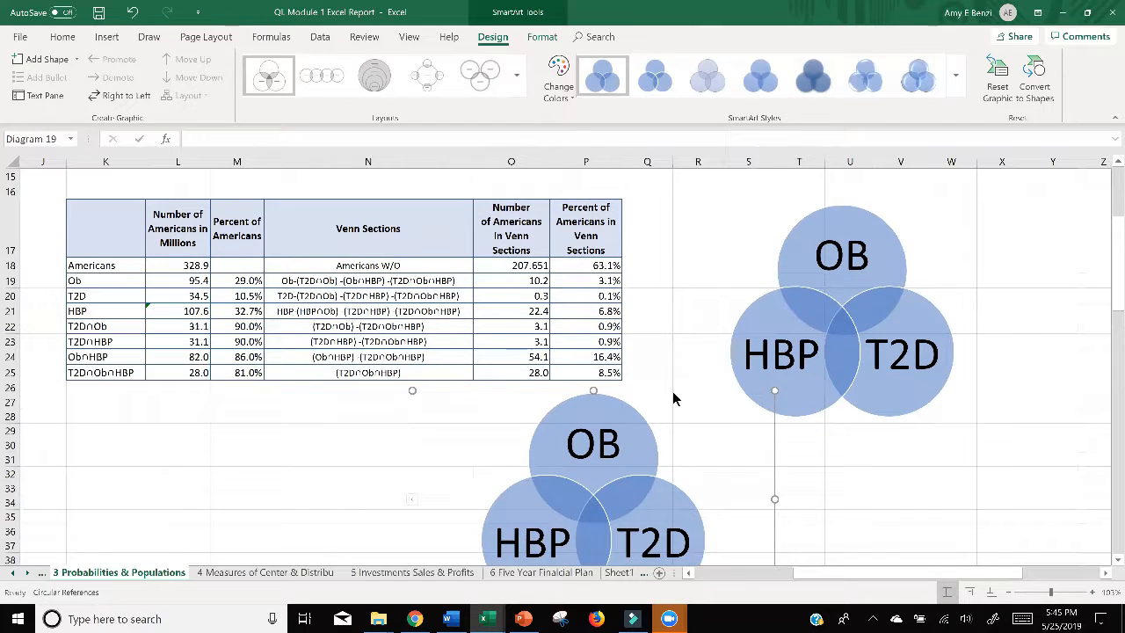
drag(665, 390, 269, 387)
Step: Move the original Venn diagram below the table next to its copy, under columns N to P
click(922, 213)
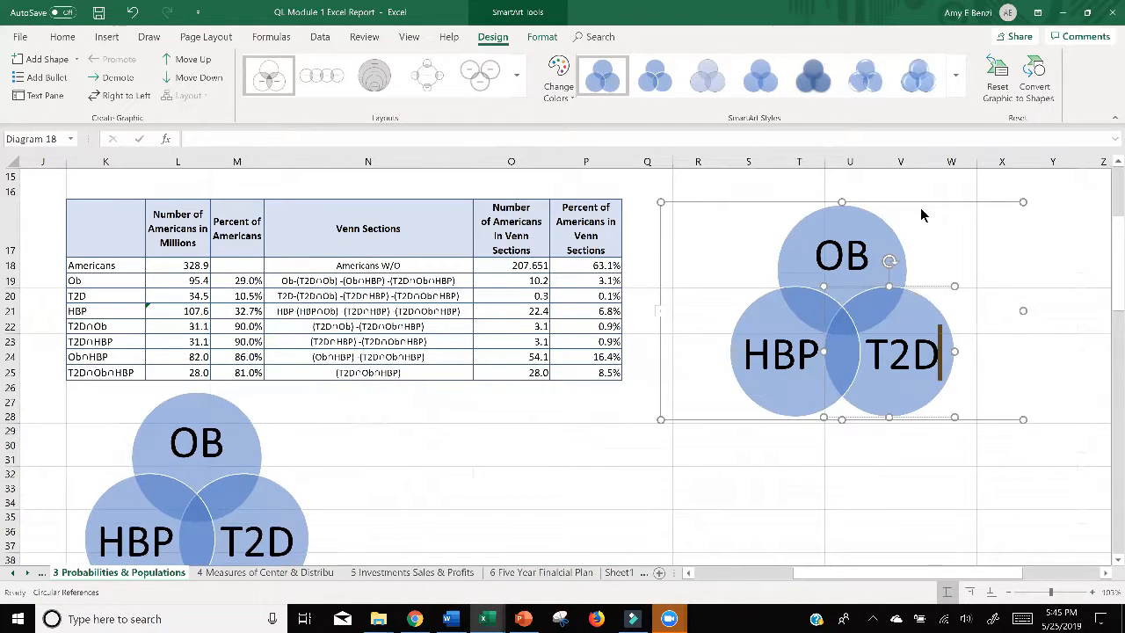
drag(919, 201, 482, 418)
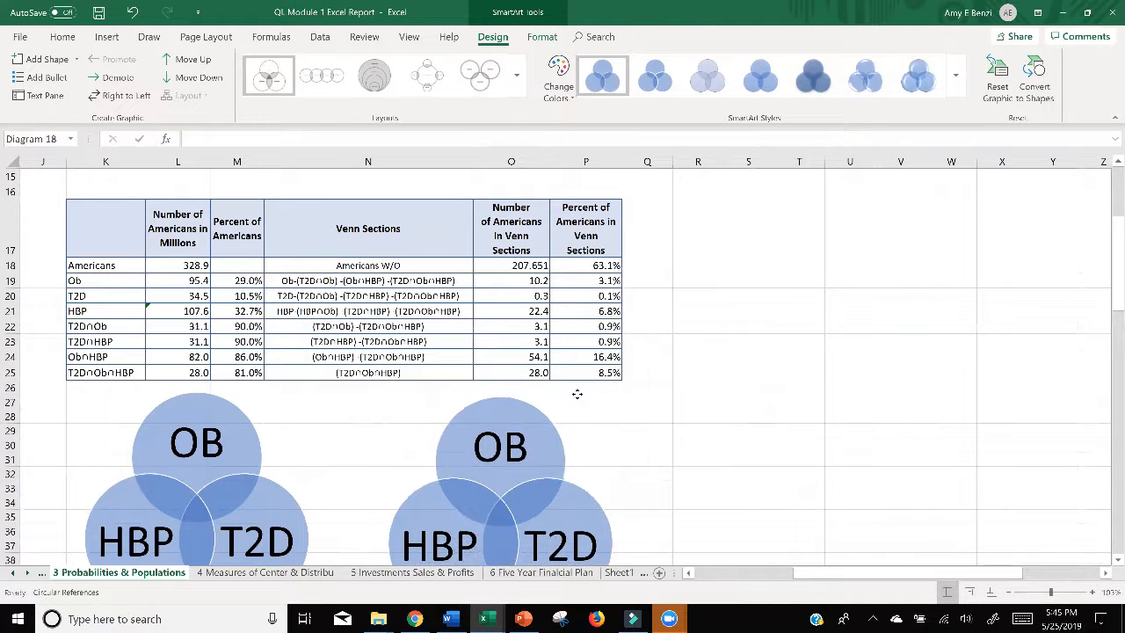
scroll(859, 358, down, 2)
scroll(859, 357, up, 2)
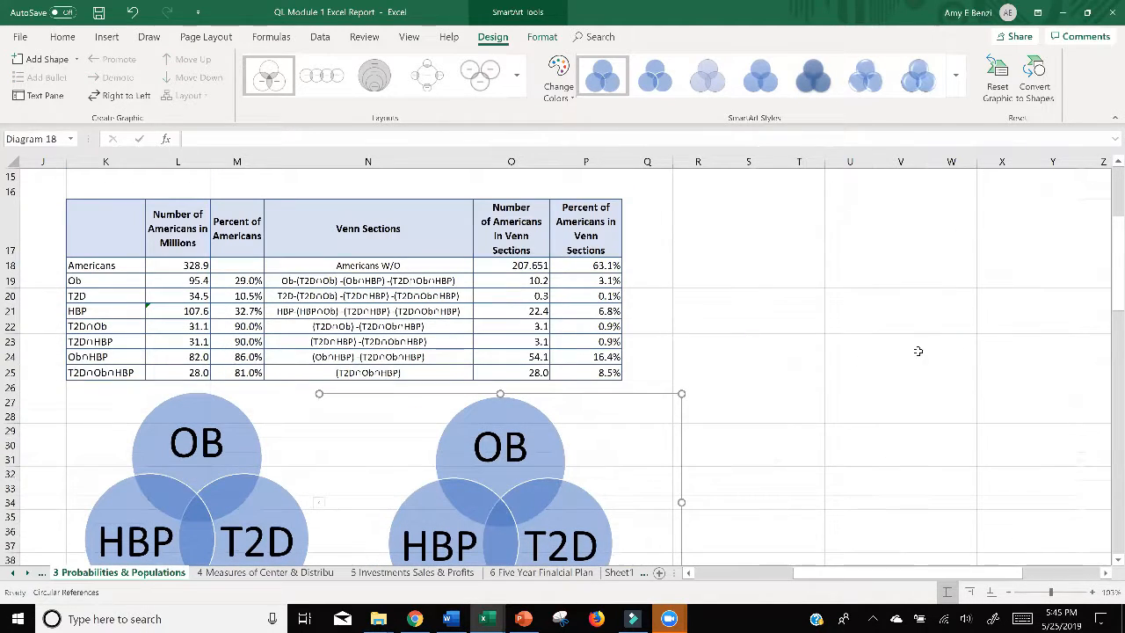
click(897, 356)
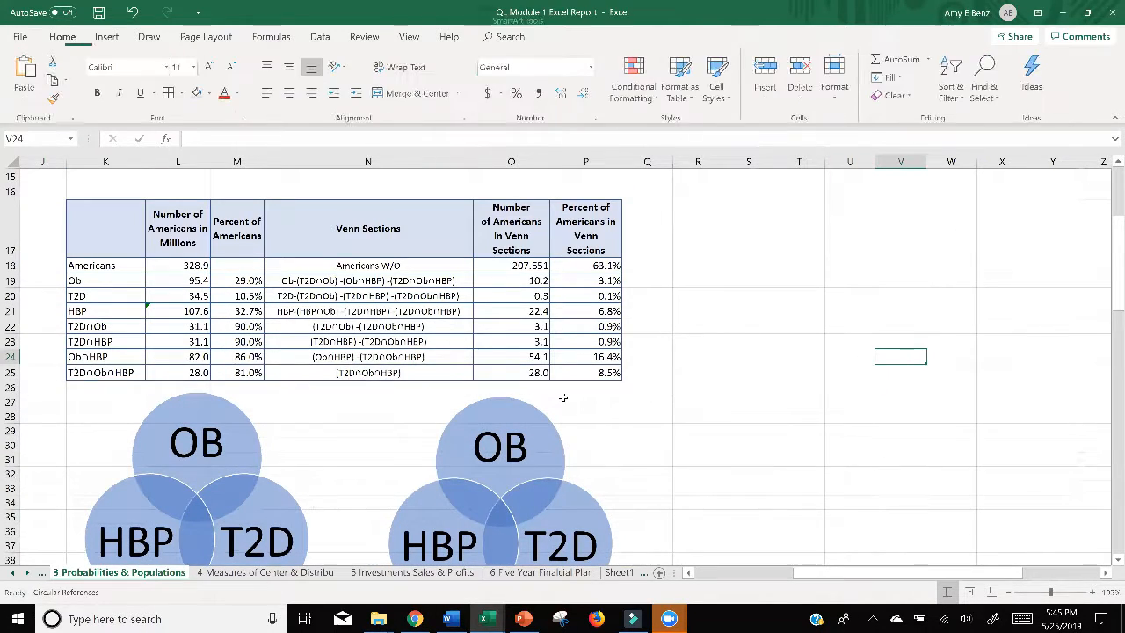
Step: Review the Venn section numbers in O18:O25 and percents in P18:P25 as the values for the two diagrams
click(218, 444)
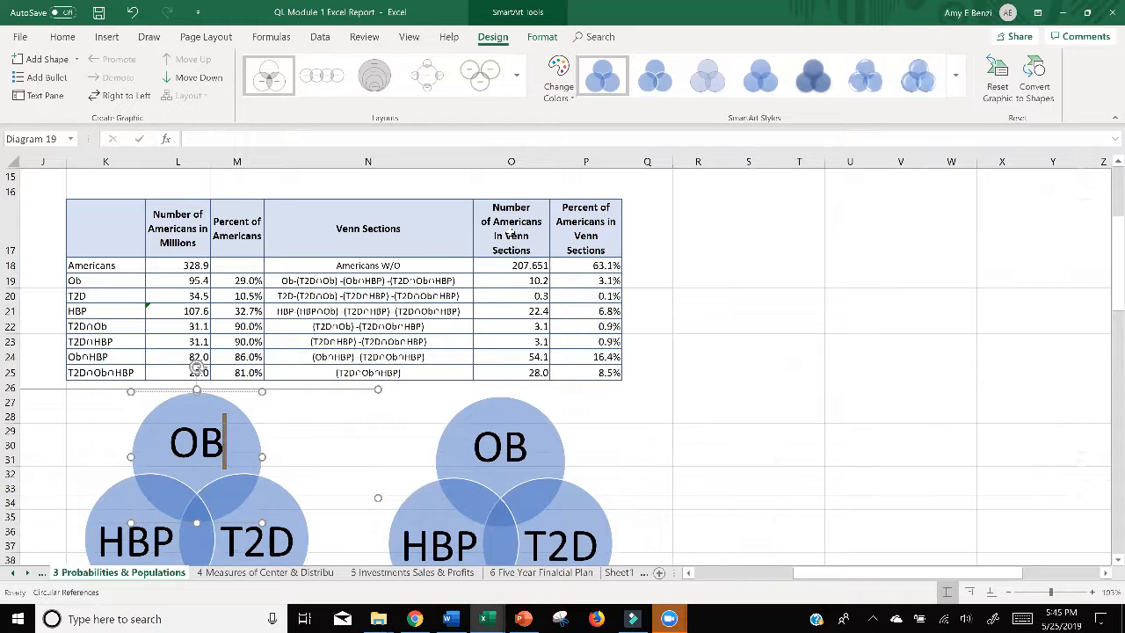
drag(514, 233, 512, 367)
drag(512, 266, 502, 372)
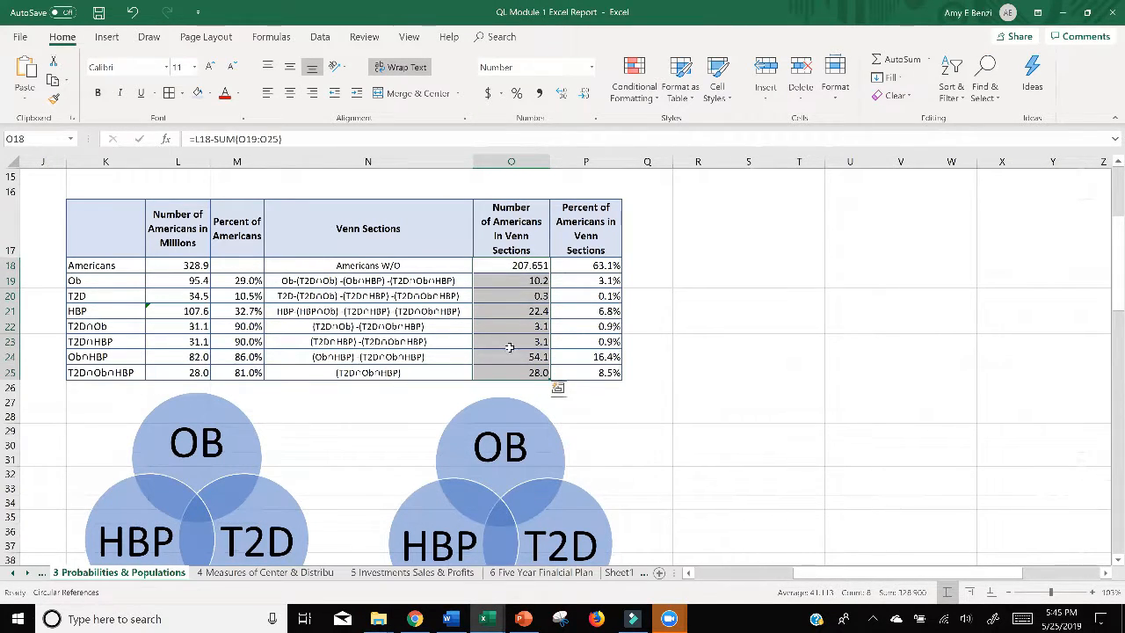
drag(582, 265, 574, 370)
scroll(771, 339, down, 1)
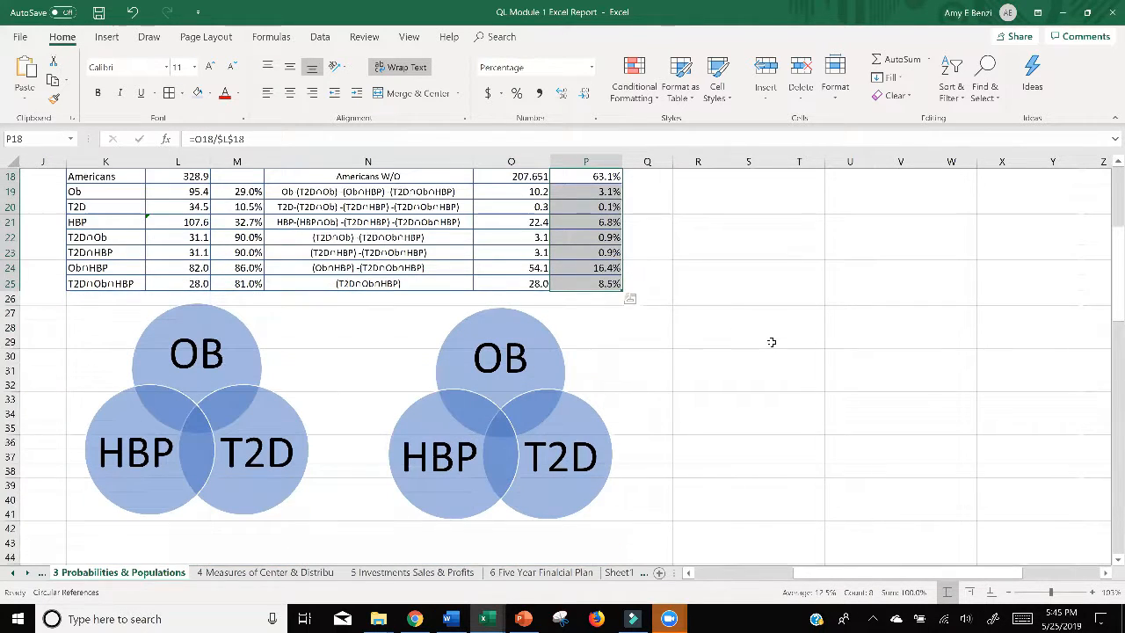
Step: Add 10.2 on a second line under the OB label in the Venn diagram below columns K to M
click(225, 354)
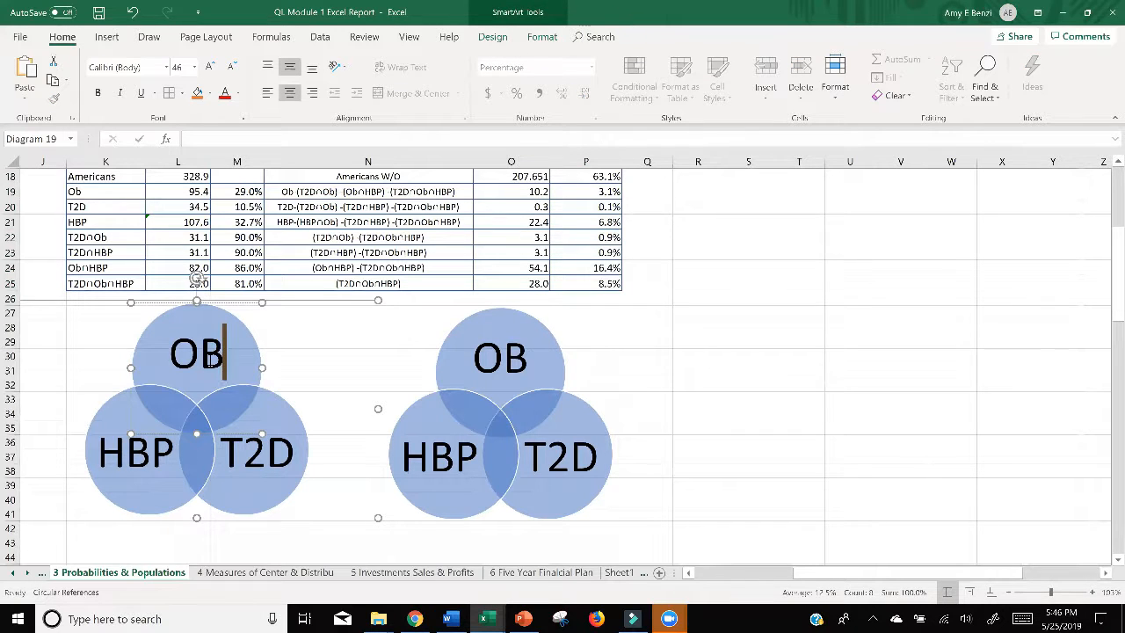
text(1)
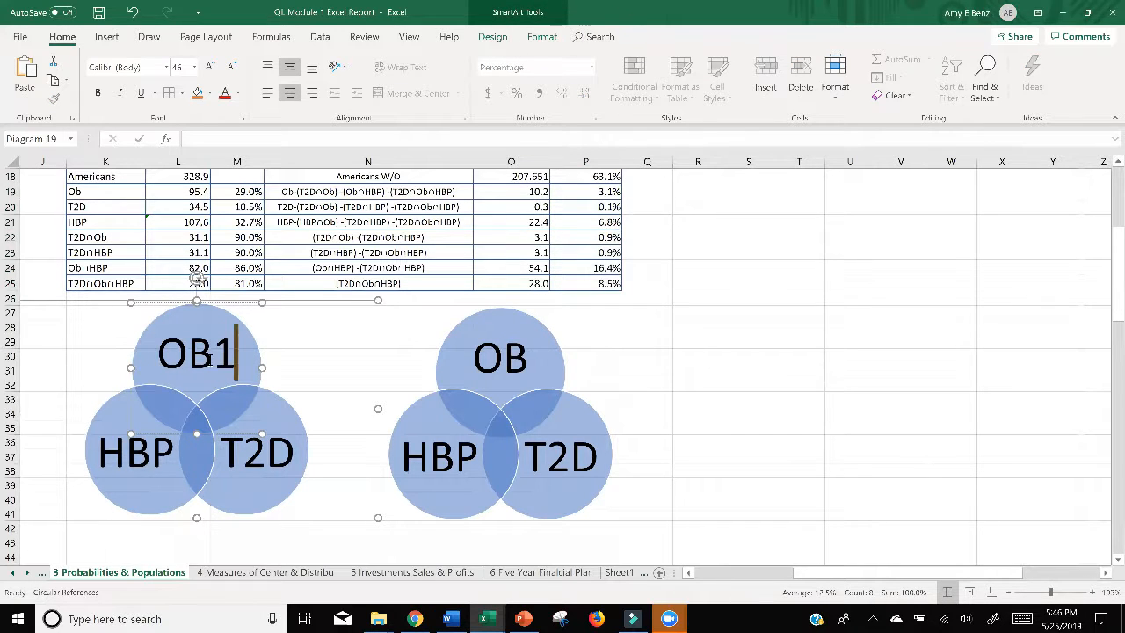
key(BackSpace)
key(Return)
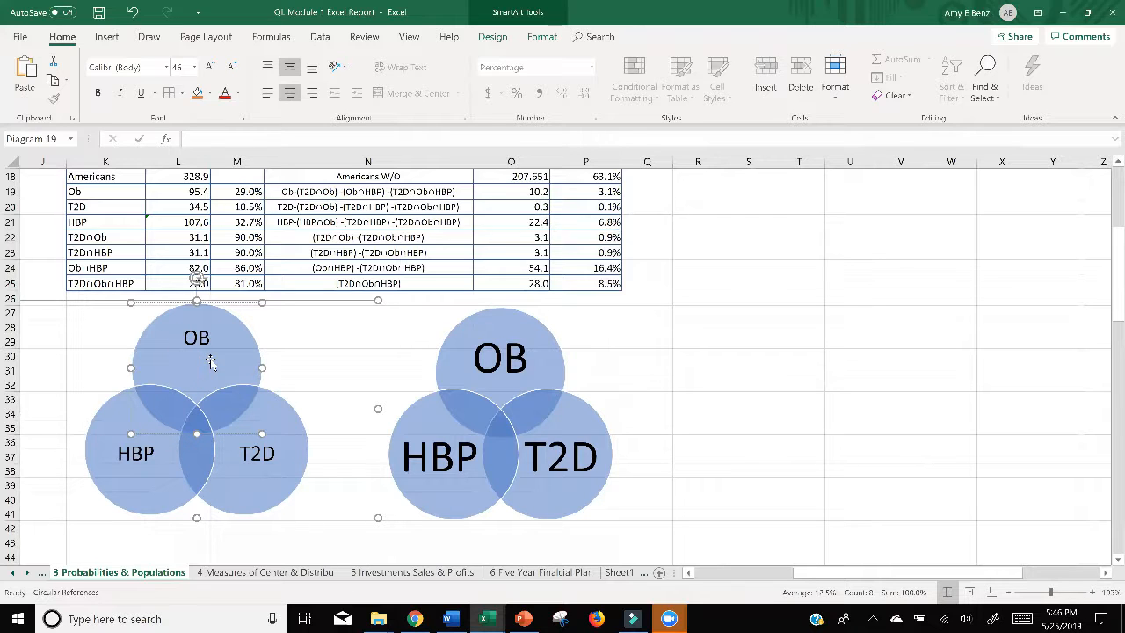
text(10.2)
click(703, 384)
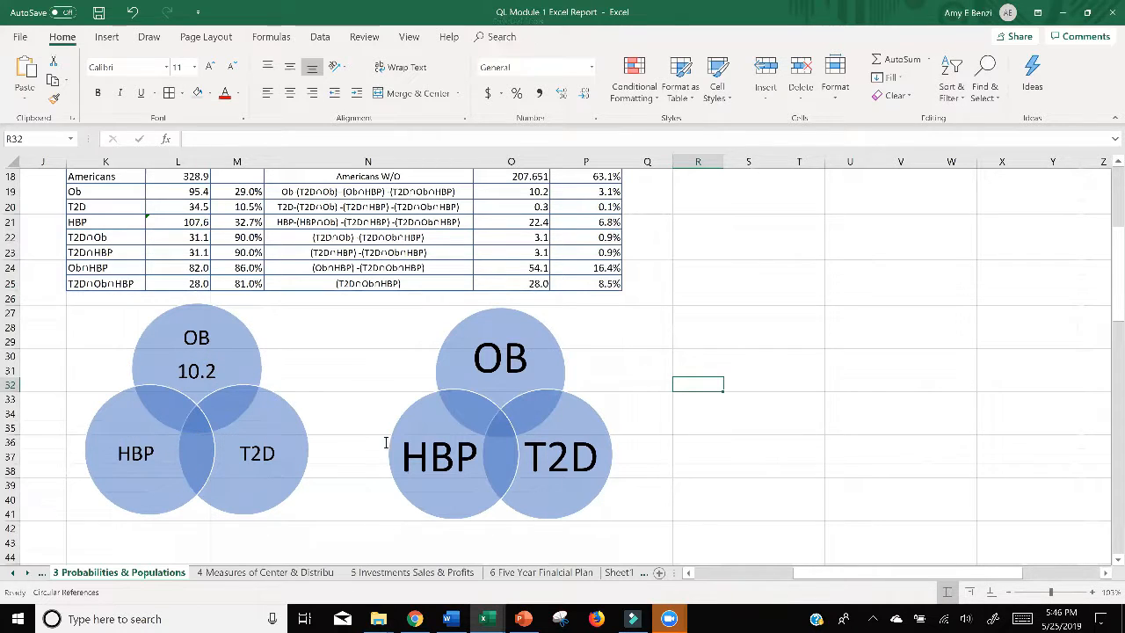
click(215, 326)
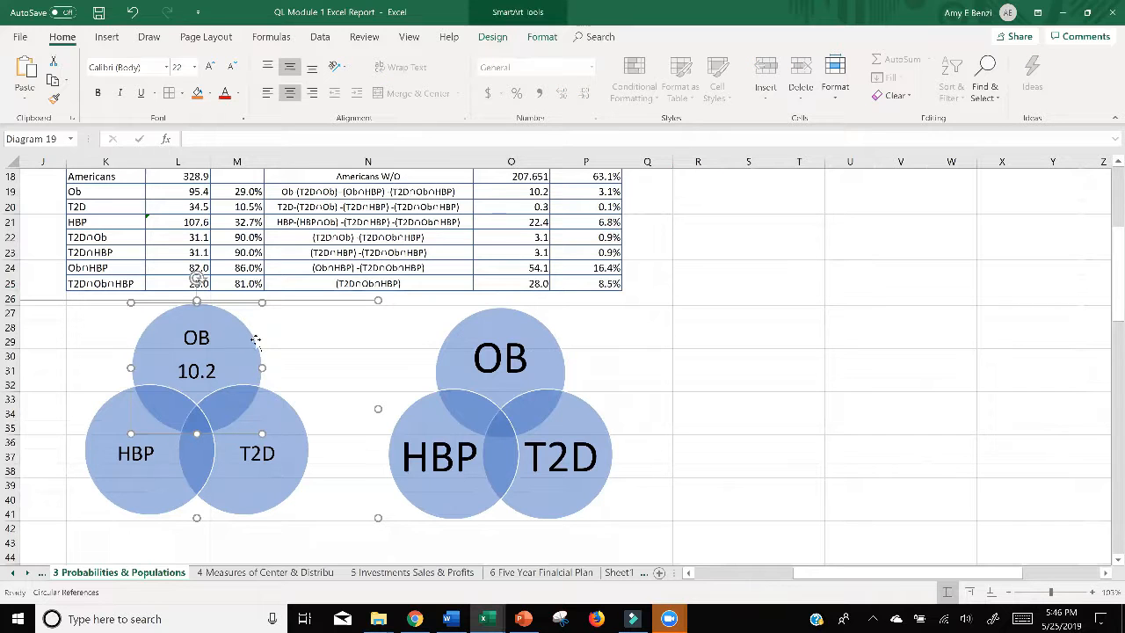
click(664, 315)
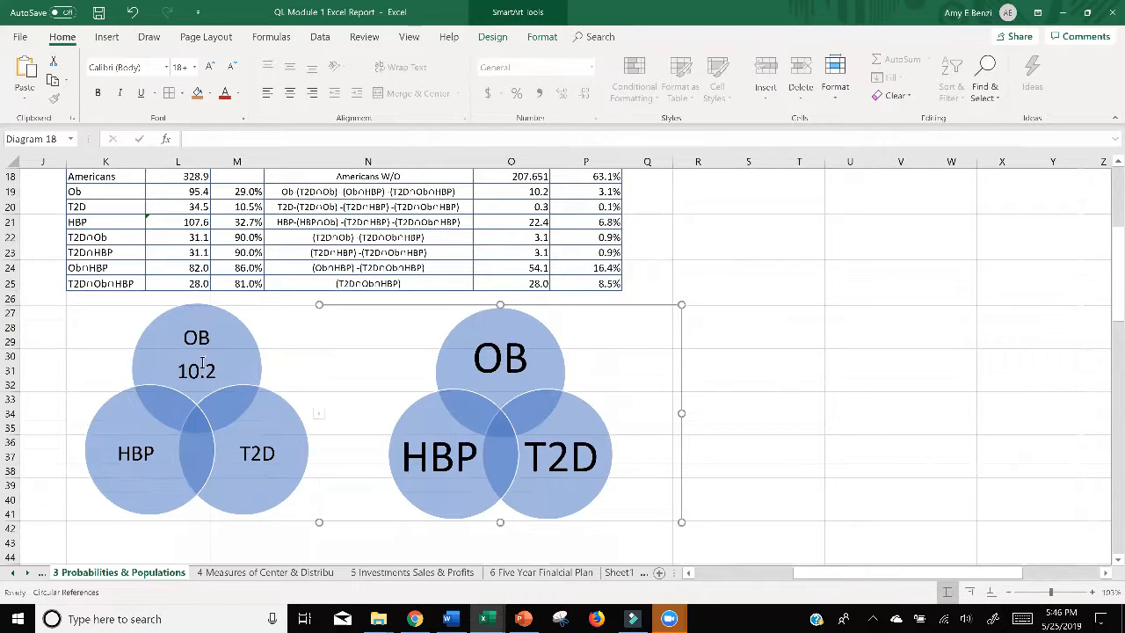
click(187, 339)
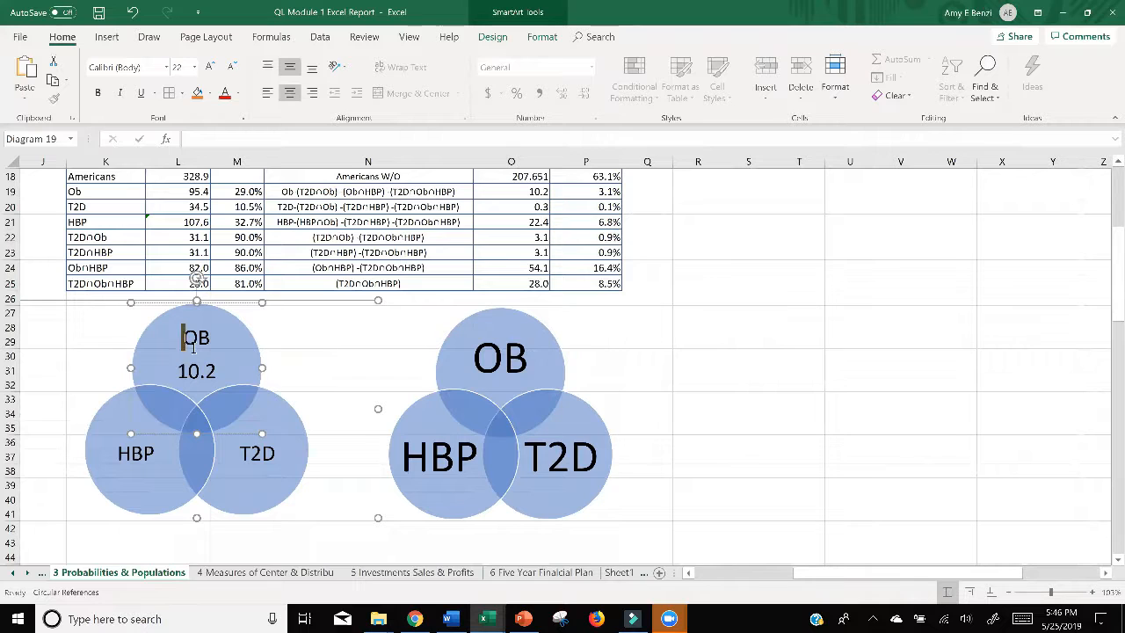
drag(183, 333, 213, 375)
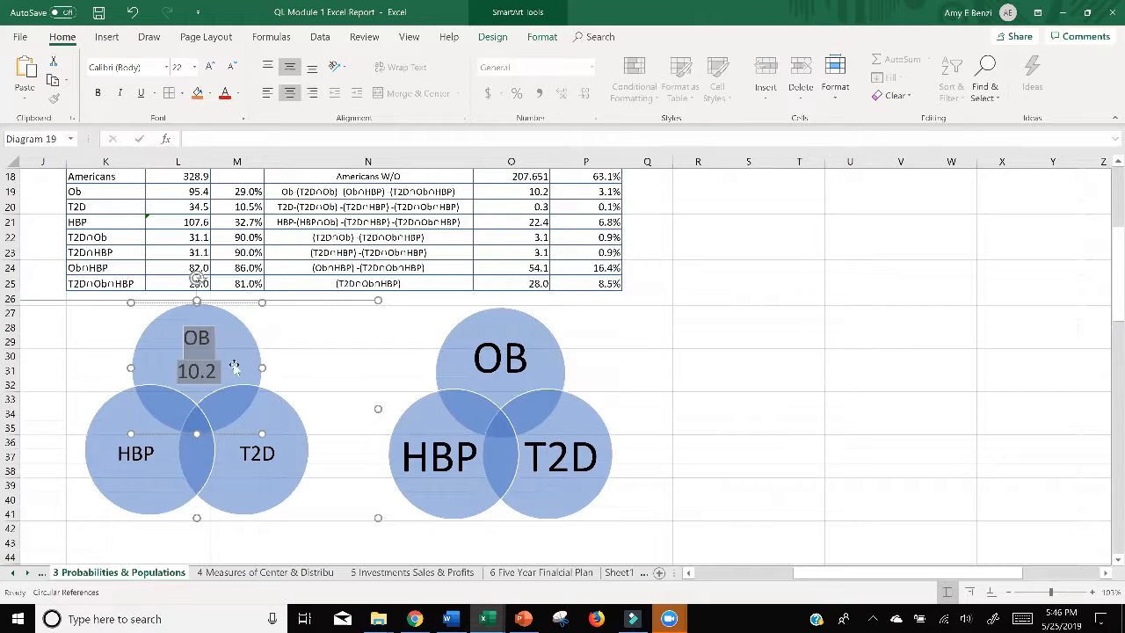
click(198, 342)
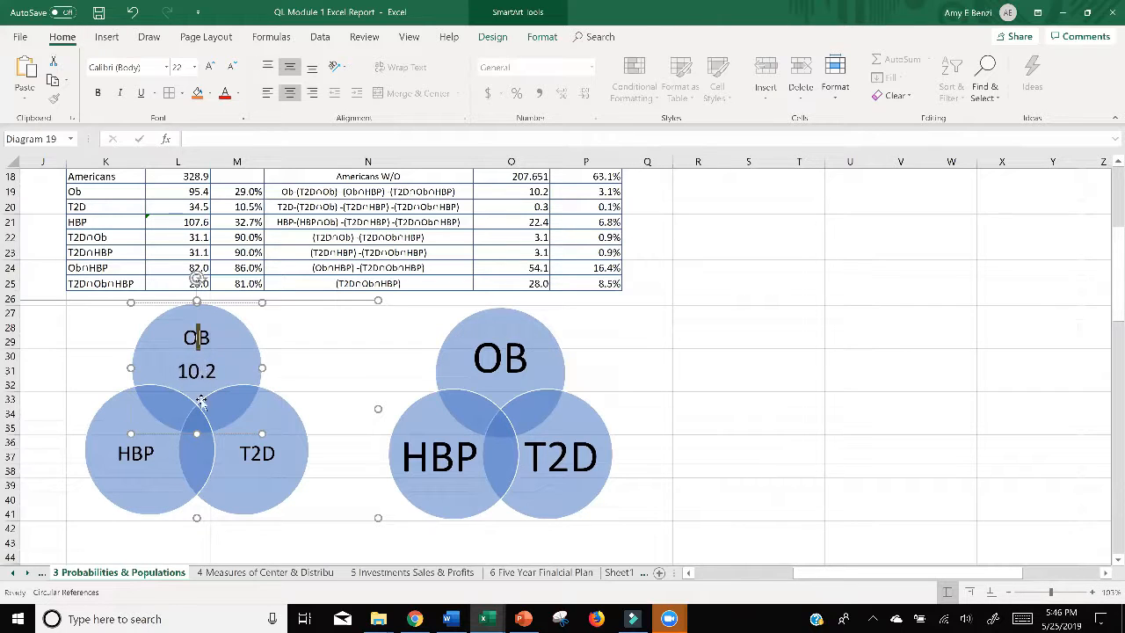
Step: Add 0.3 on a second line under the T2D label in the same Venn diagram
click(272, 453)
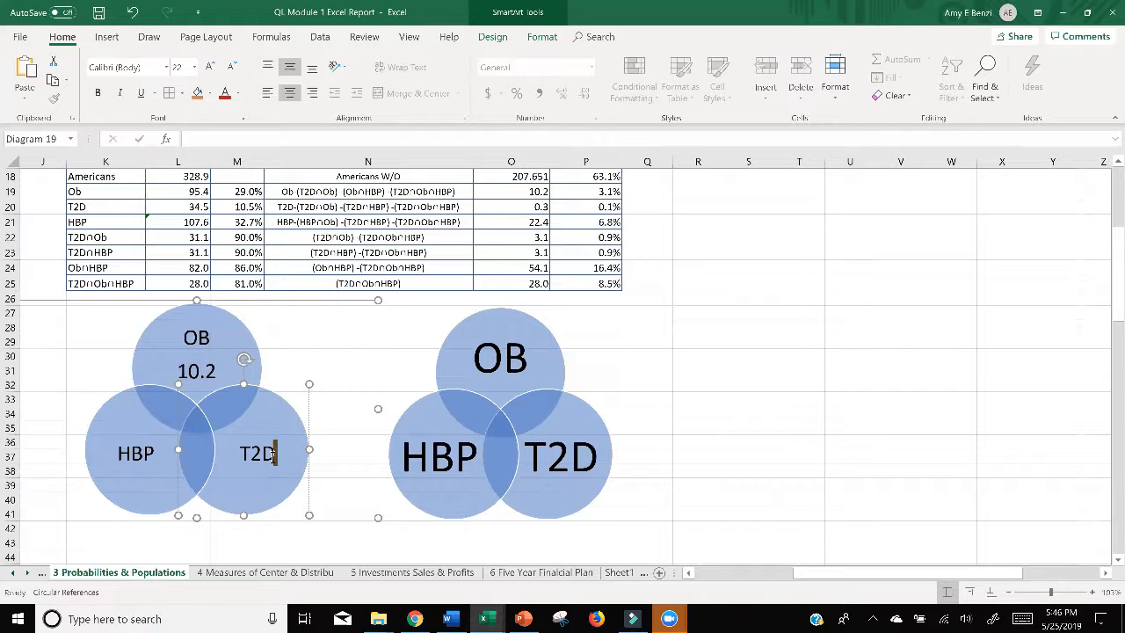
key(Return)
text(0)
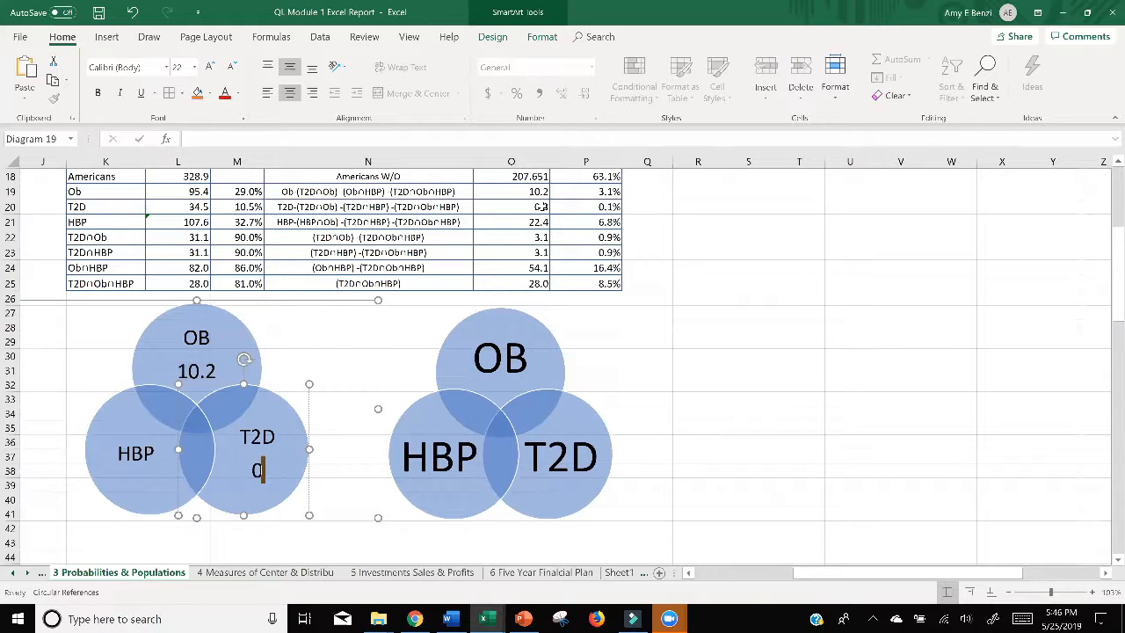
text(.3)
Step: Add the HBP-only number from O21, 22.4, on a second line under the HBP label
click(154, 453)
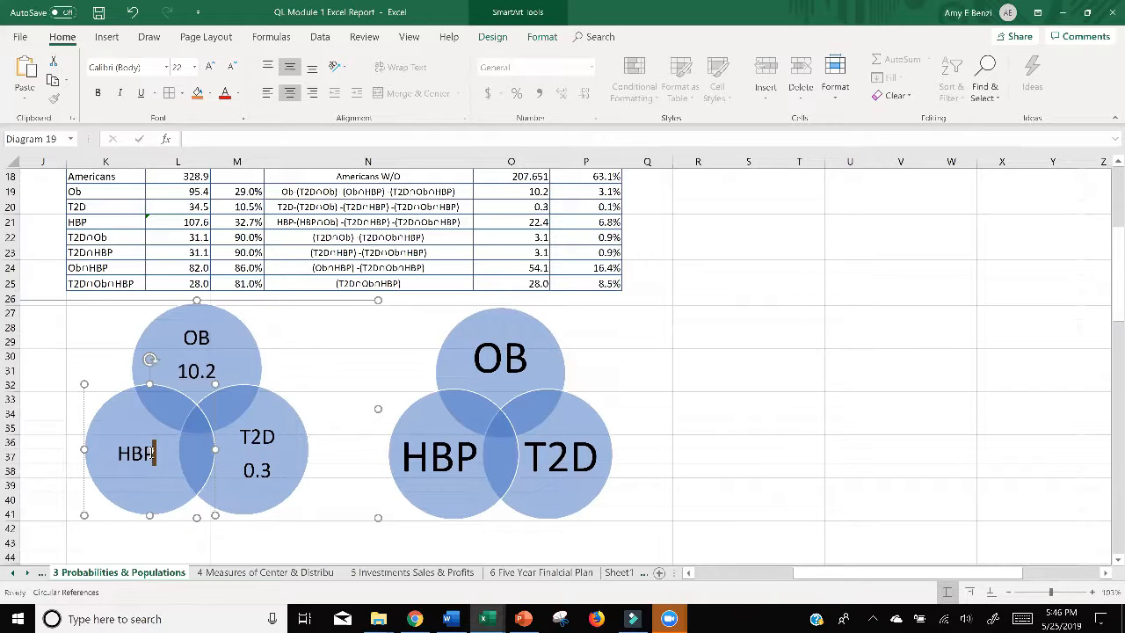
key(Return)
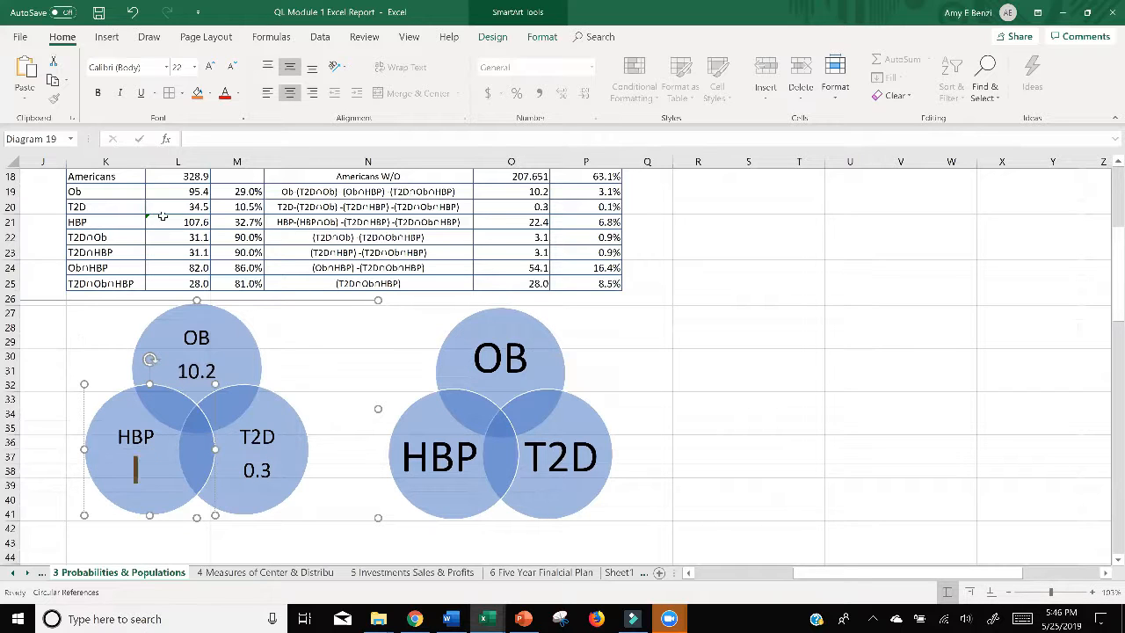
drag(332, 225, 518, 222)
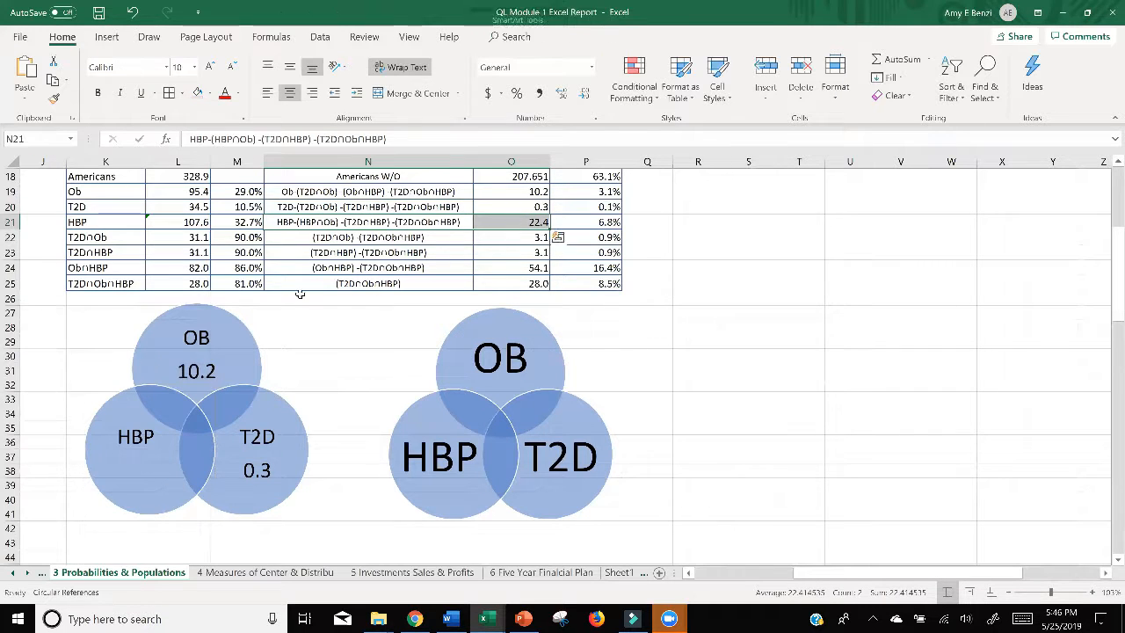
click(129, 450)
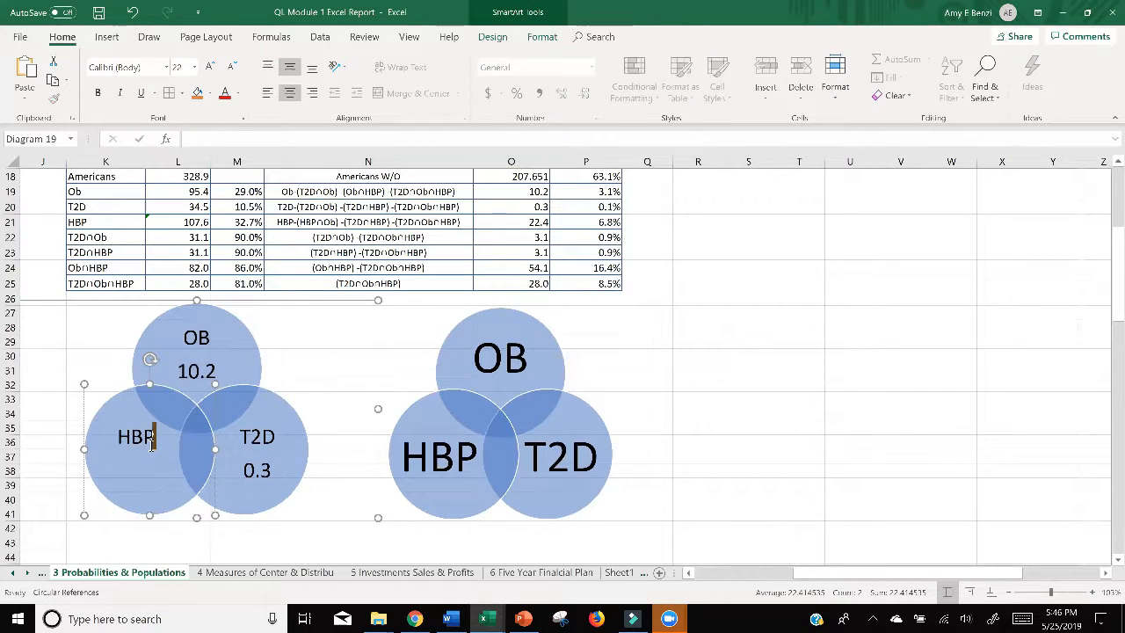
text(22.4)
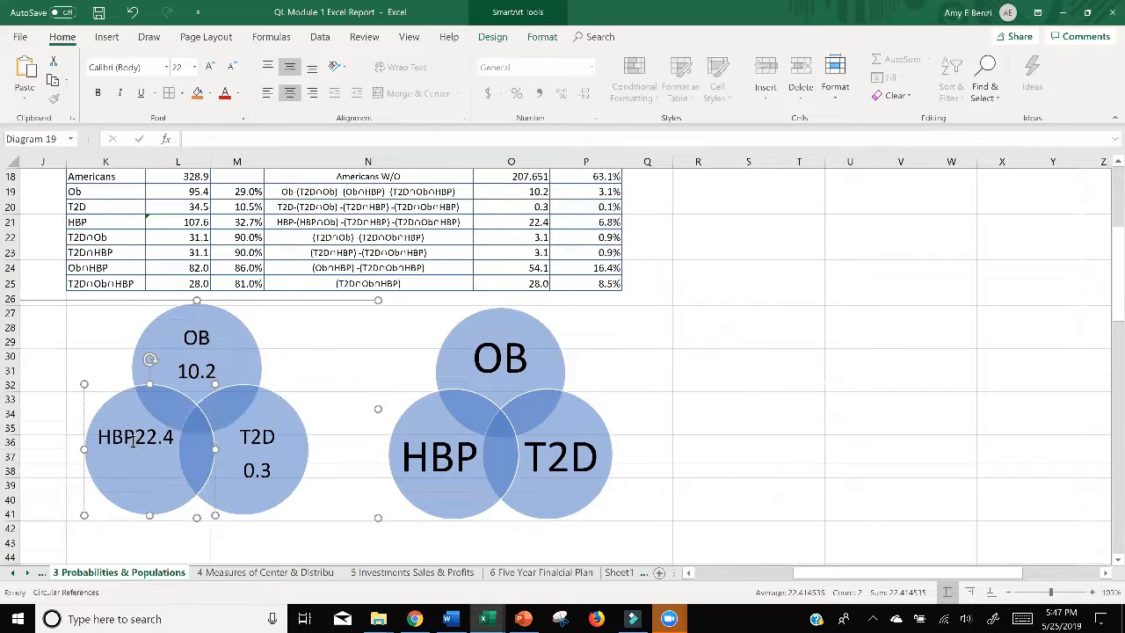
key(Return)
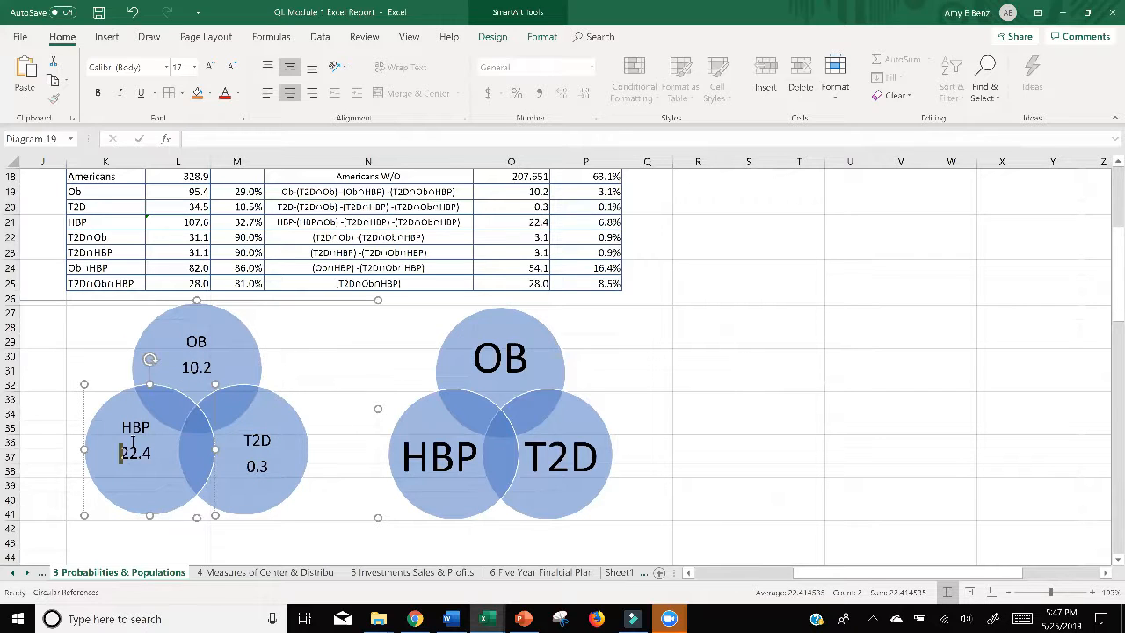
Step: Open the OB label of the second Venn diagram for editing at the end of its text
click(511, 356)
click(523, 356)
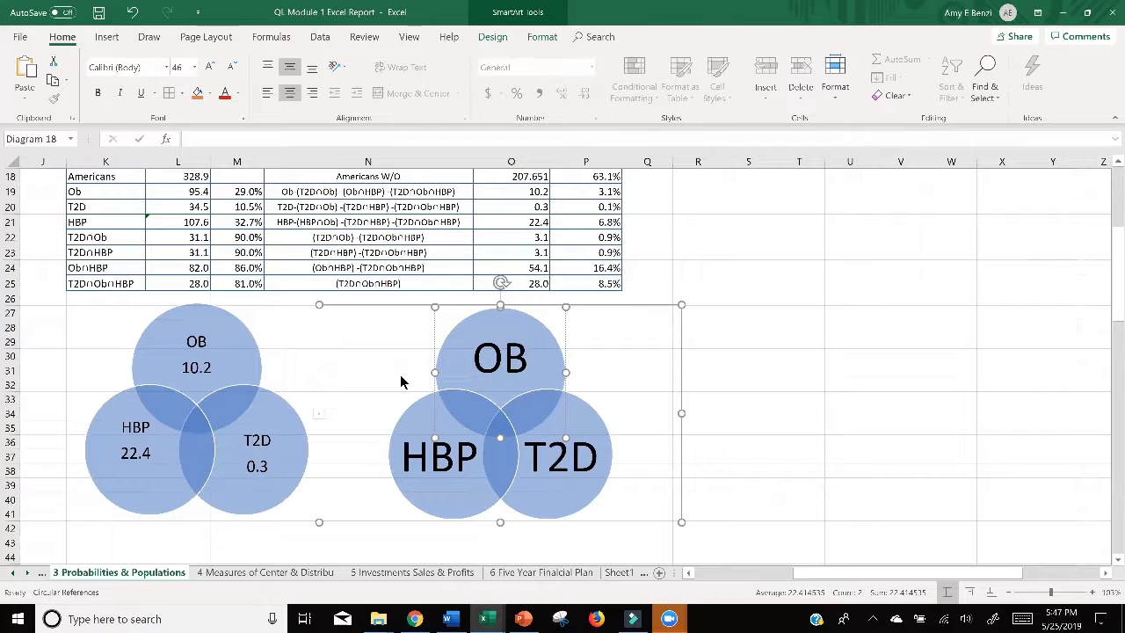
Step: Add 3.1% on a second line under the OB label in the second Venn diagram
key(Return)
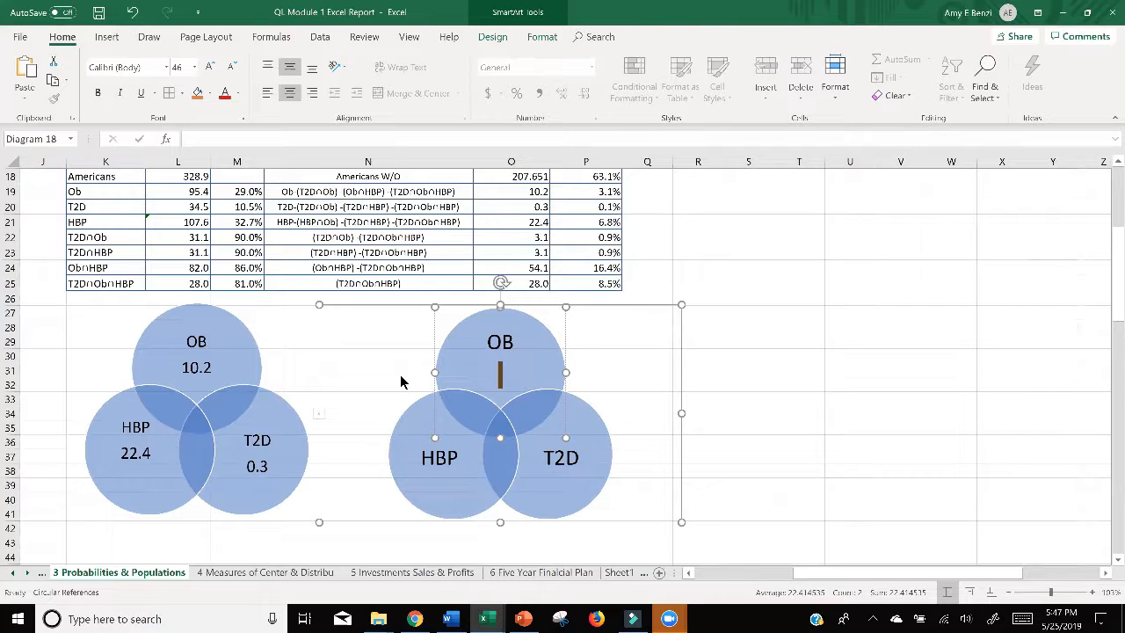
scroll(401, 378, down, 9)
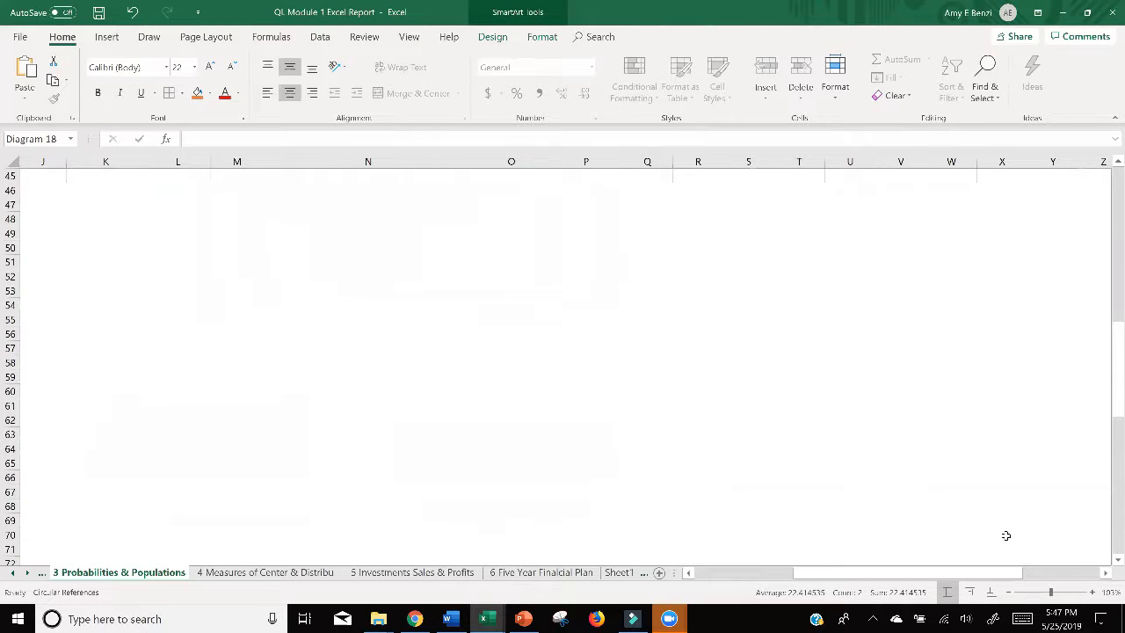
scroll(974, 455, up, 9)
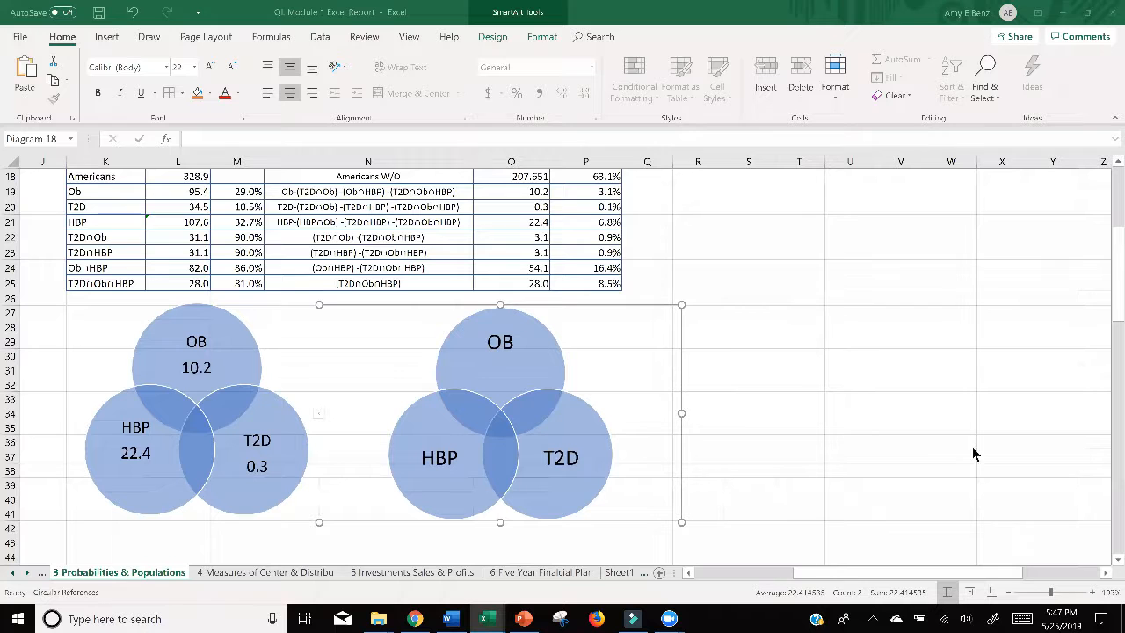
click(504, 357)
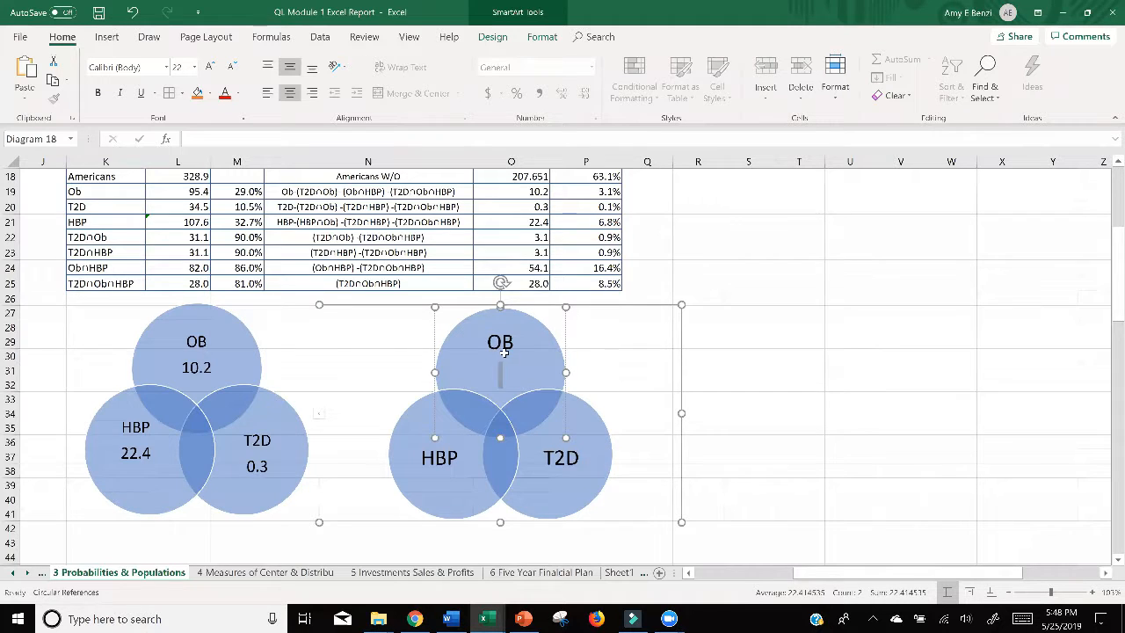
scroll(505, 353, down, 9)
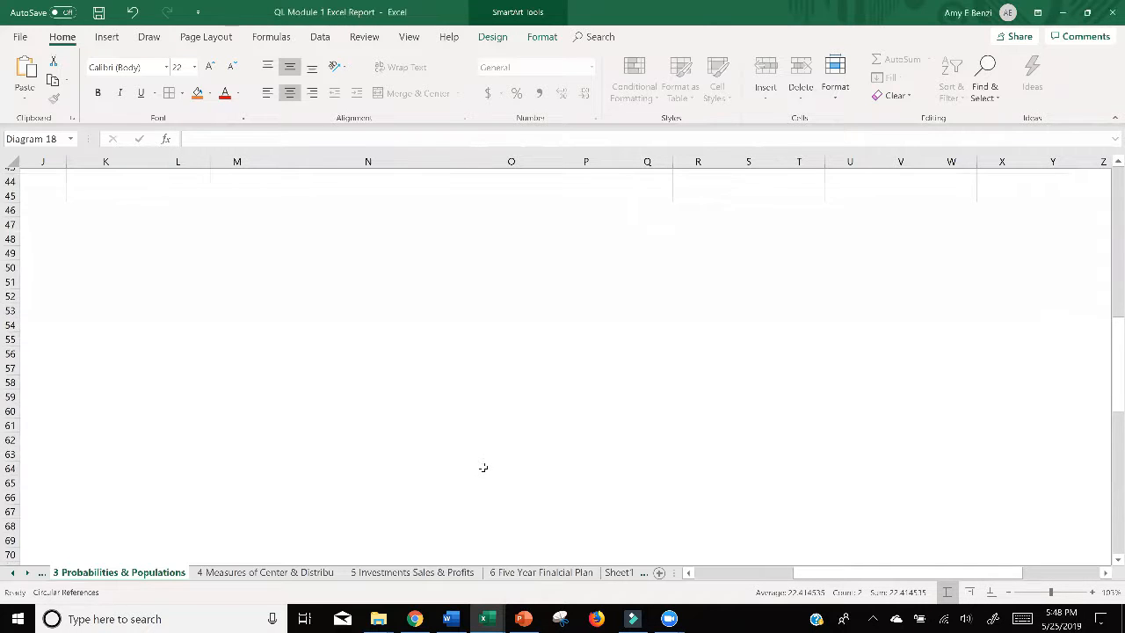
scroll(484, 467, up, 7)
click(506, 276)
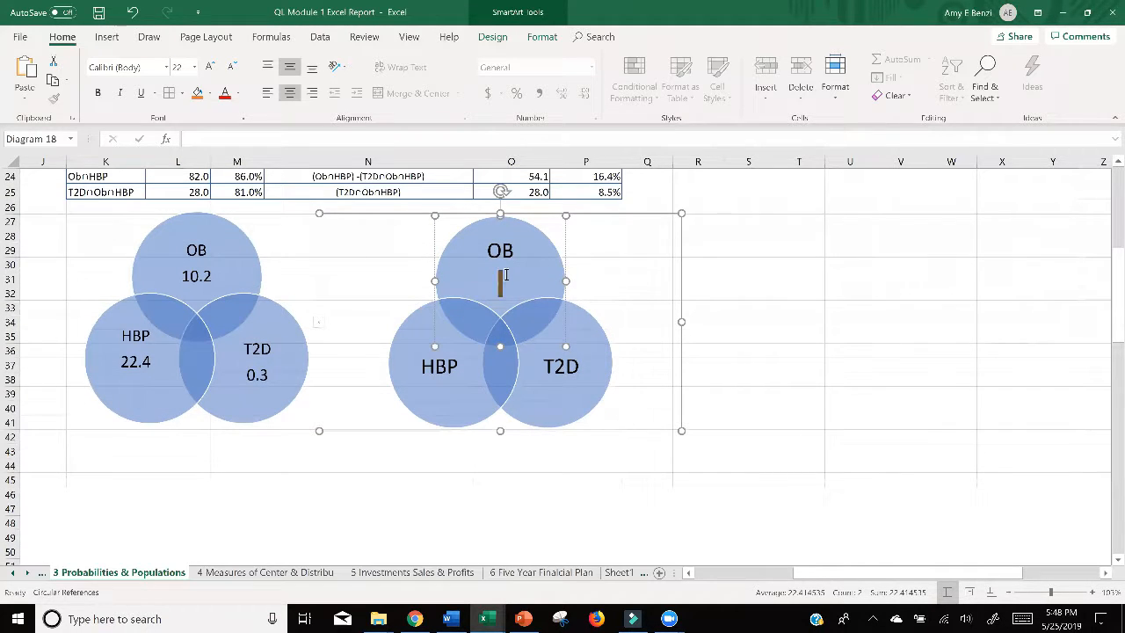
scroll(751, 331, up, 2)
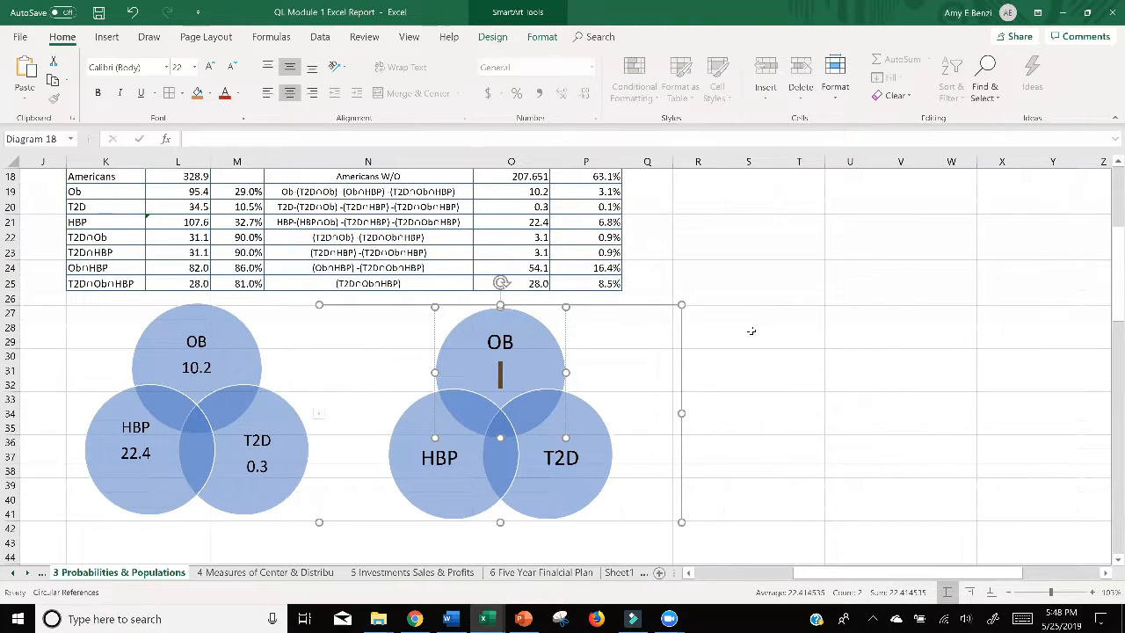
text(.1)
key(Left)
key(Left)
text(3)
click(512, 377)
text(%)
Step: Add the T2D-only percentage from P20, 0.1%, on a second line under the T2D label in the second Venn diagram
click(579, 458)
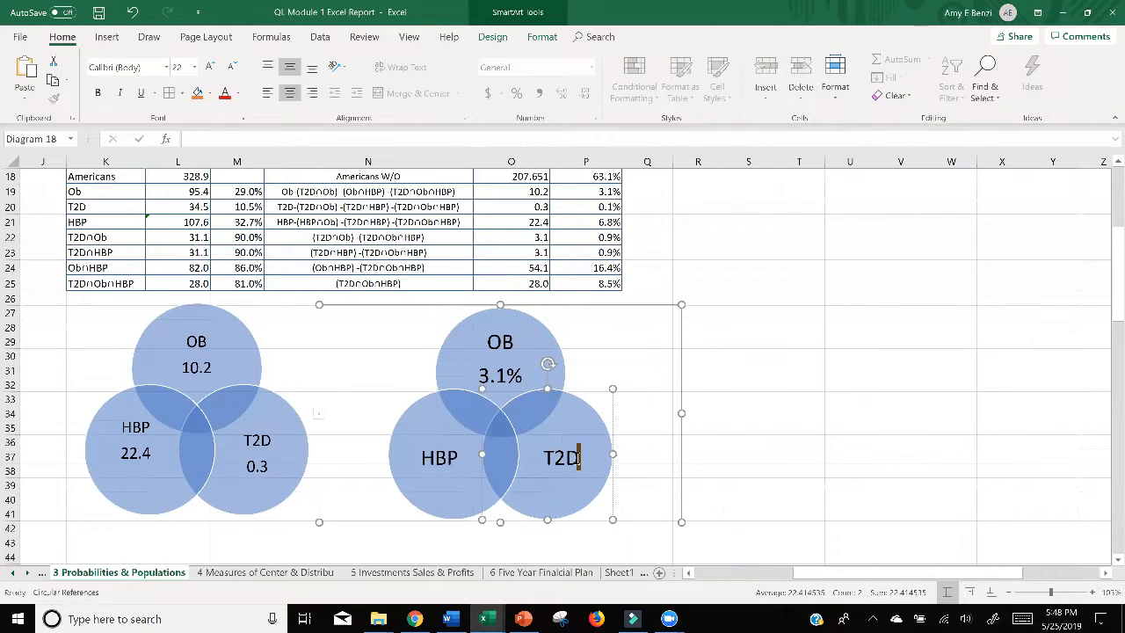
key(Return)
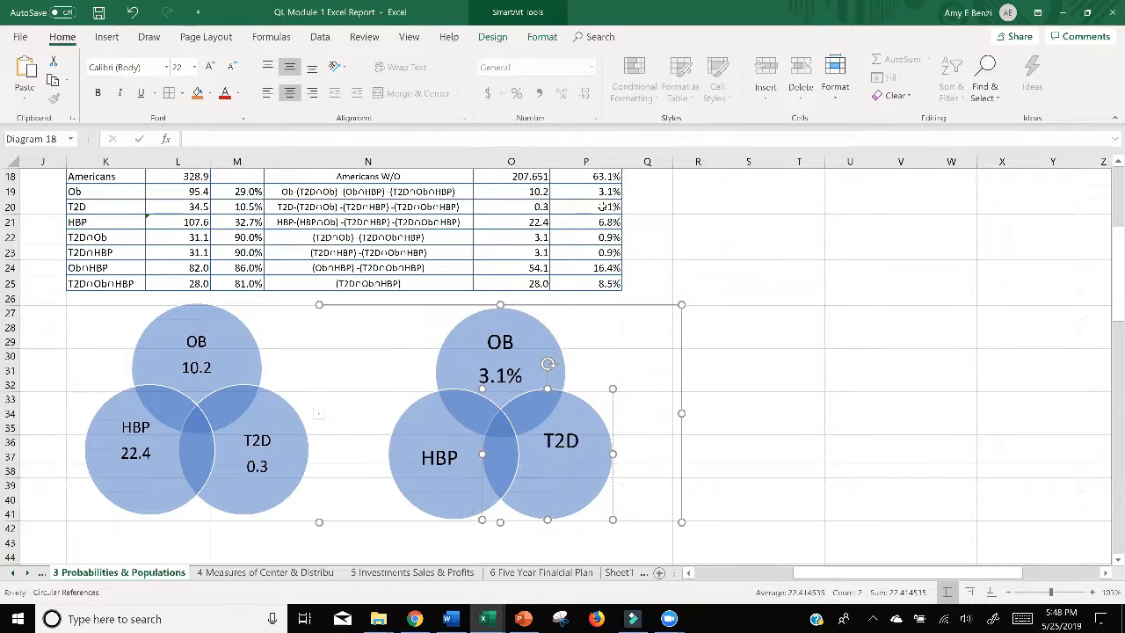
text(0.1%)
Step: Add 6.8% on a second line under the HBP label in the second Venn diagram and deselect the diagram
click(451, 458)
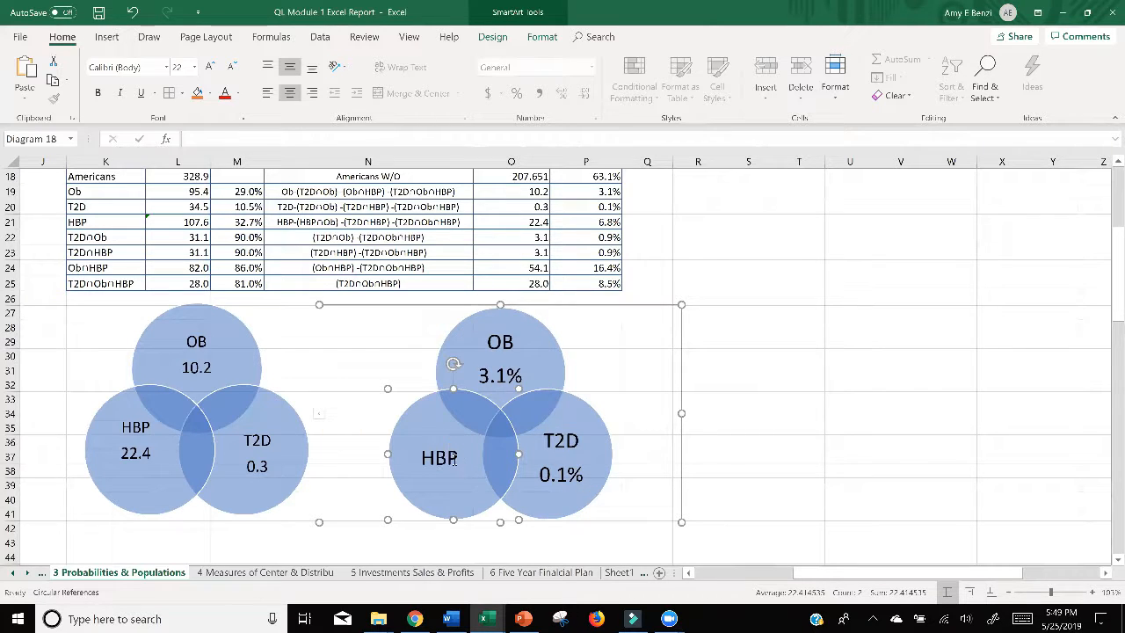
click(451, 460)
key(Return)
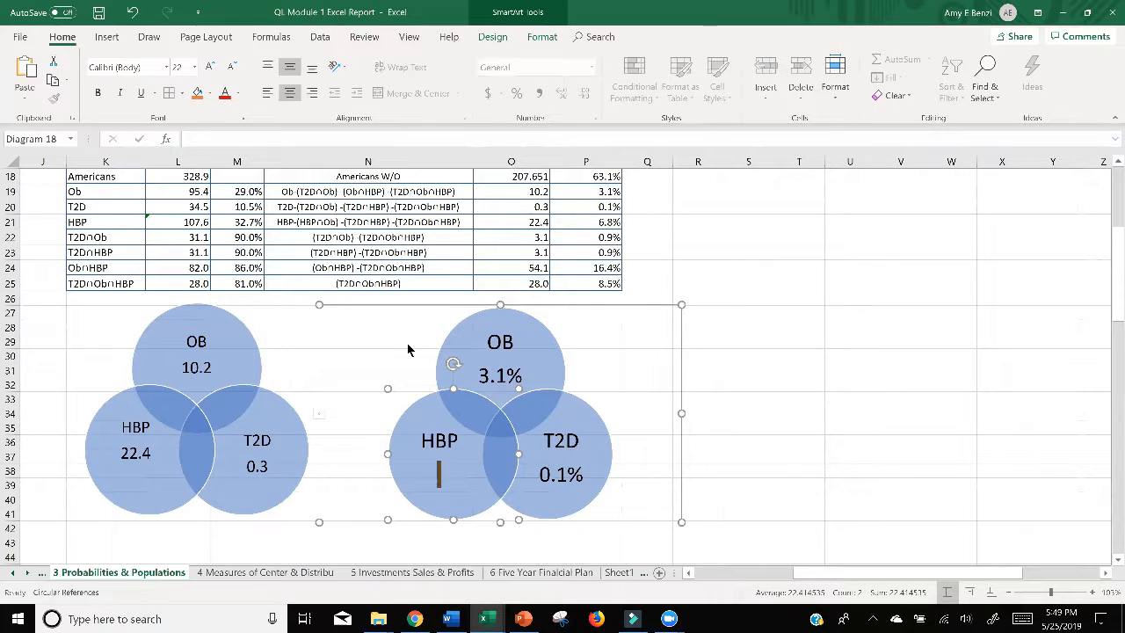
text(6.8%)
click(866, 404)
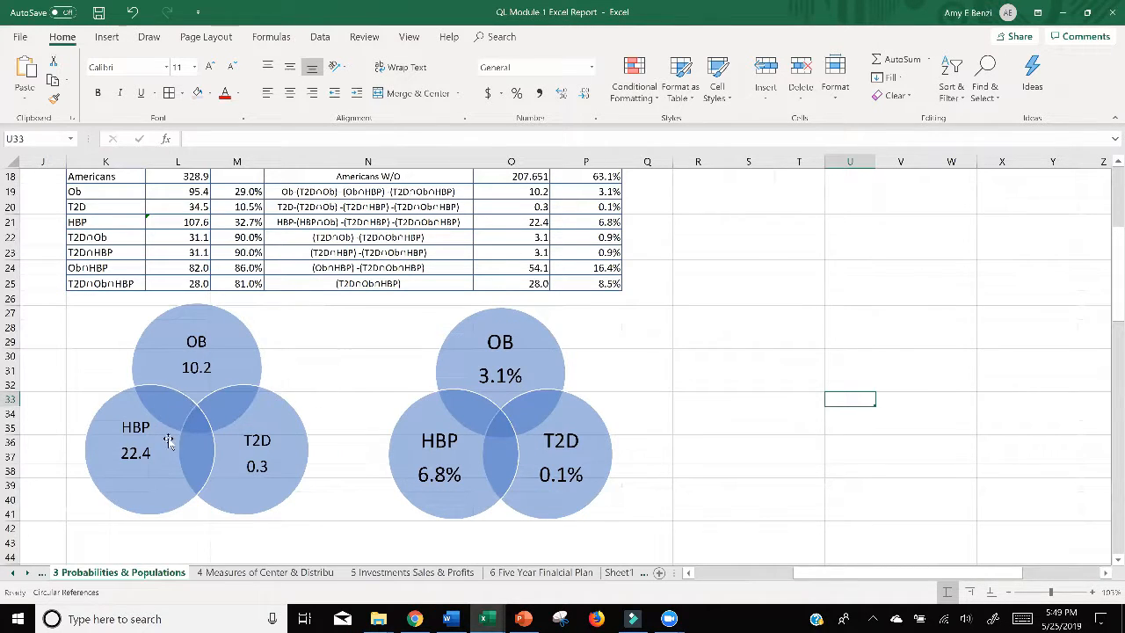
Step: Insert a small text box beside the second Venn diagram, around columns Q and R, and remove its outline
click(108, 37)
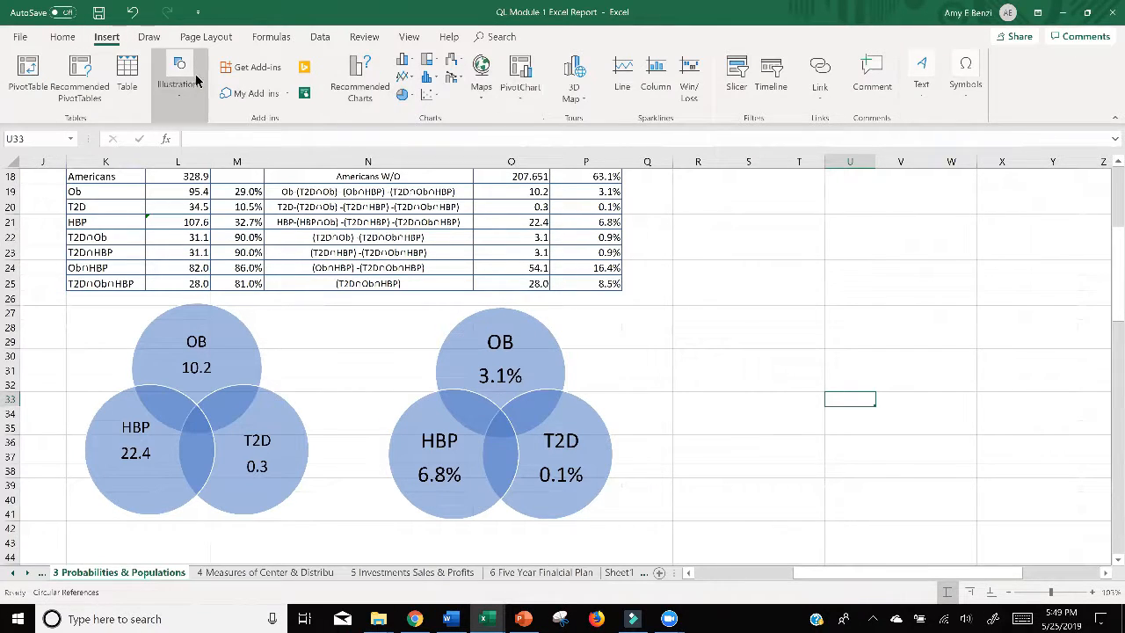
click(919, 96)
click(919, 149)
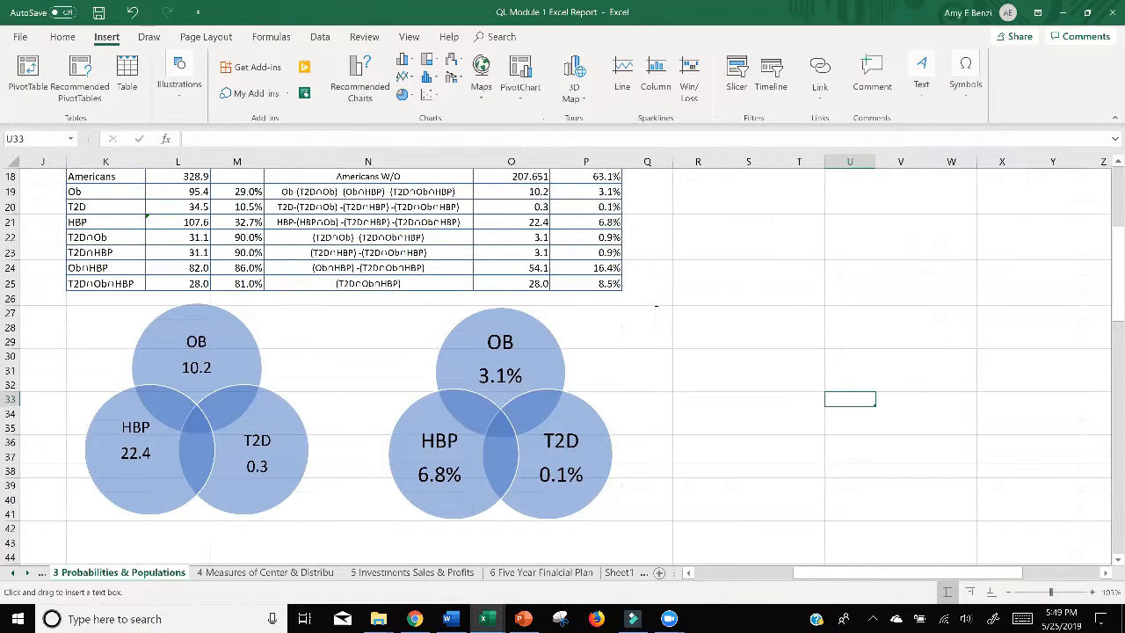
drag(656, 306, 722, 343)
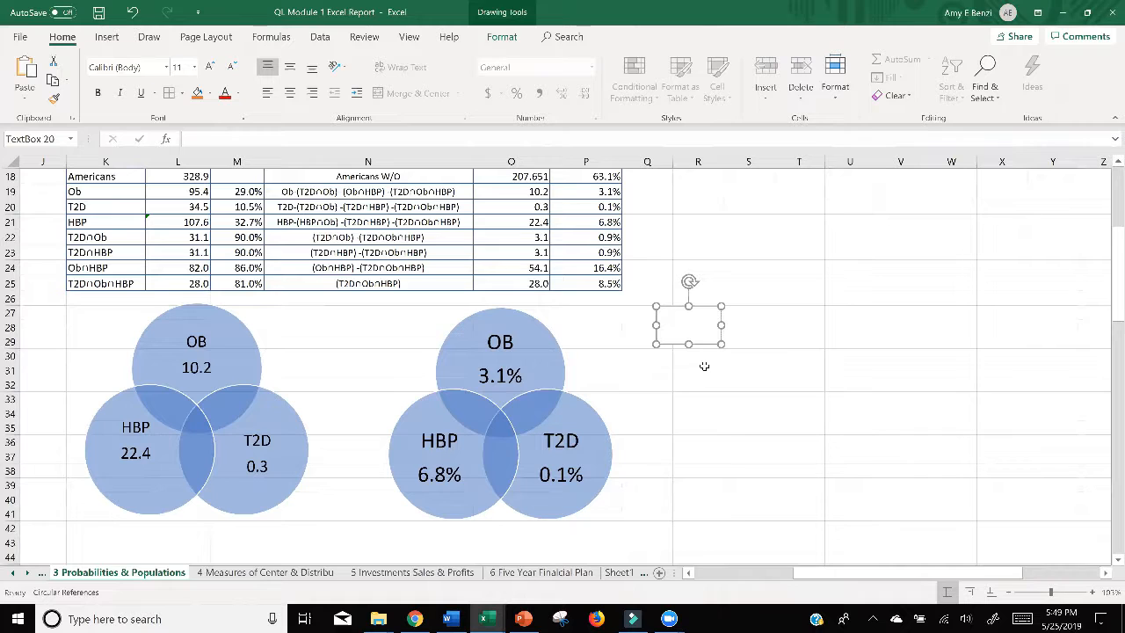
right_click(708, 310)
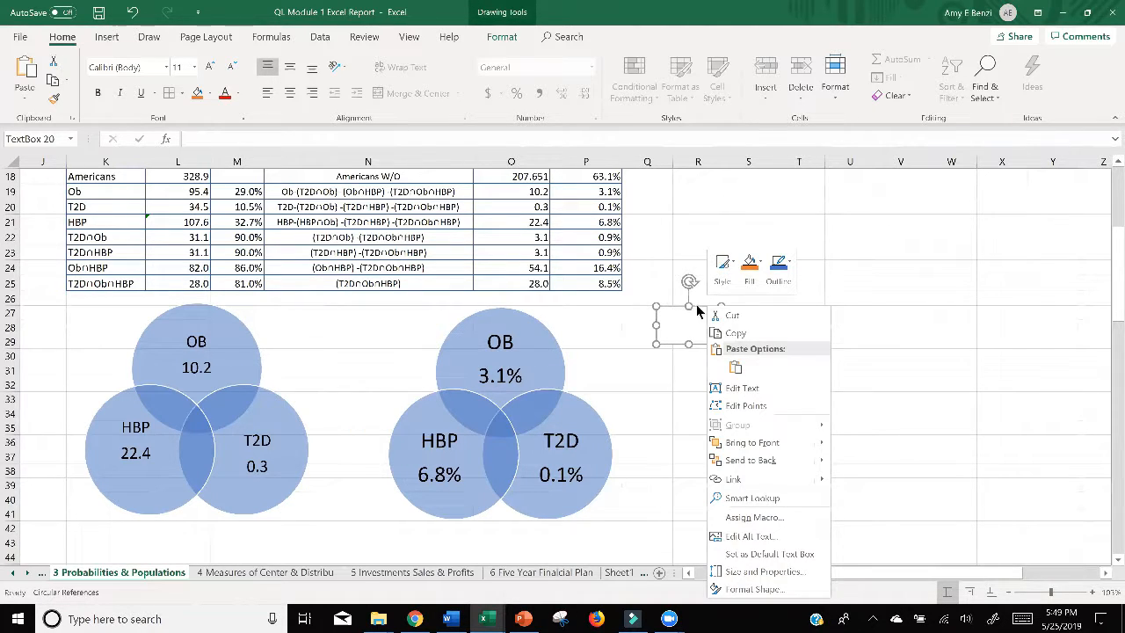
click(782, 275)
click(789, 418)
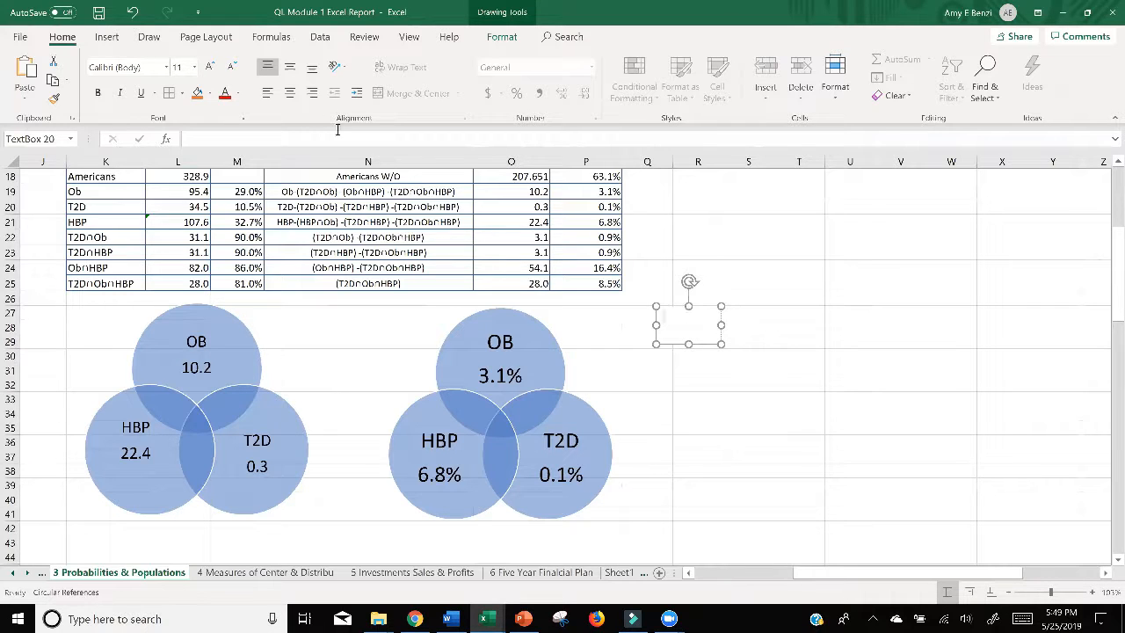
Step: Centre the text box's contents vertically and horizontally, and move the box closer to the second diagram's OB circle
click(292, 68)
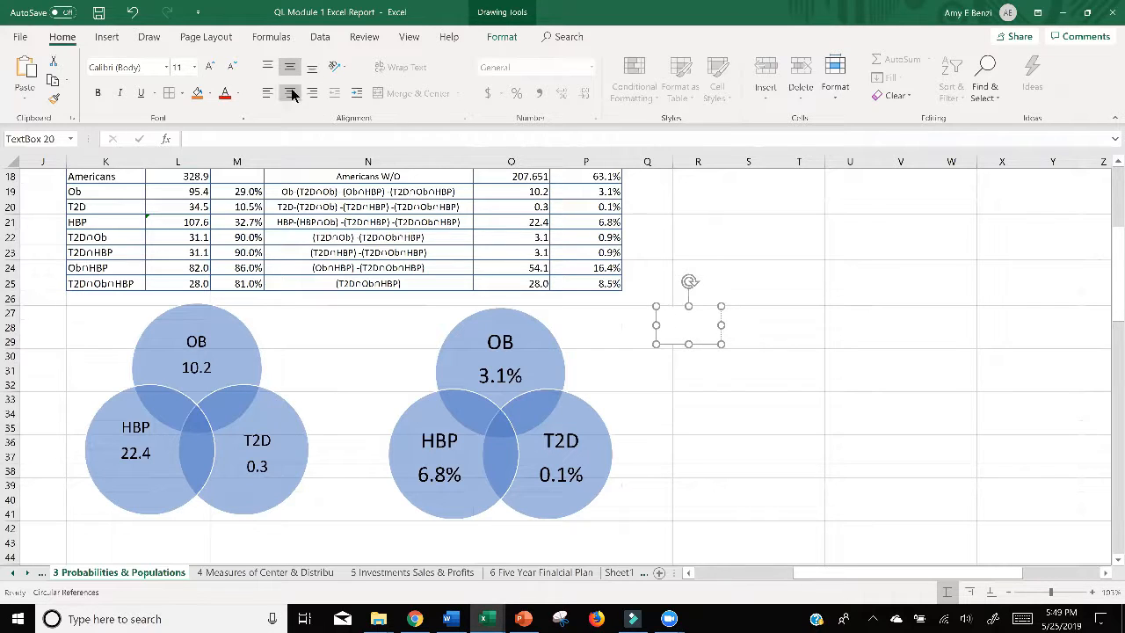
click(291, 92)
drag(667, 306, 624, 325)
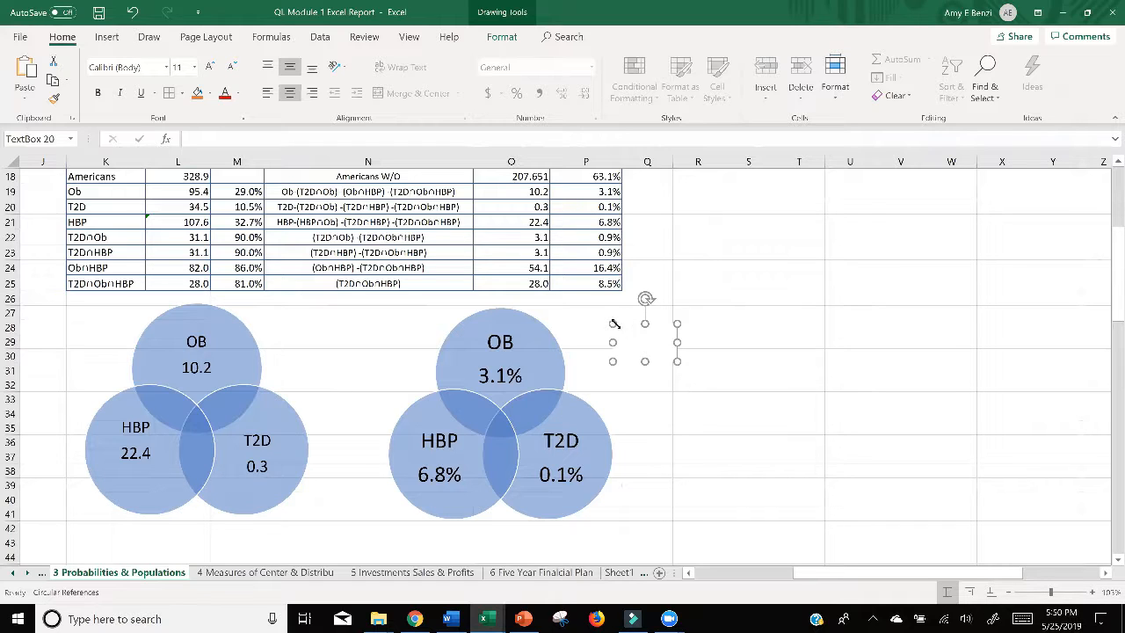
Step: Move both Venn diagrams down so their top circles start at about row 29
click(233, 332)
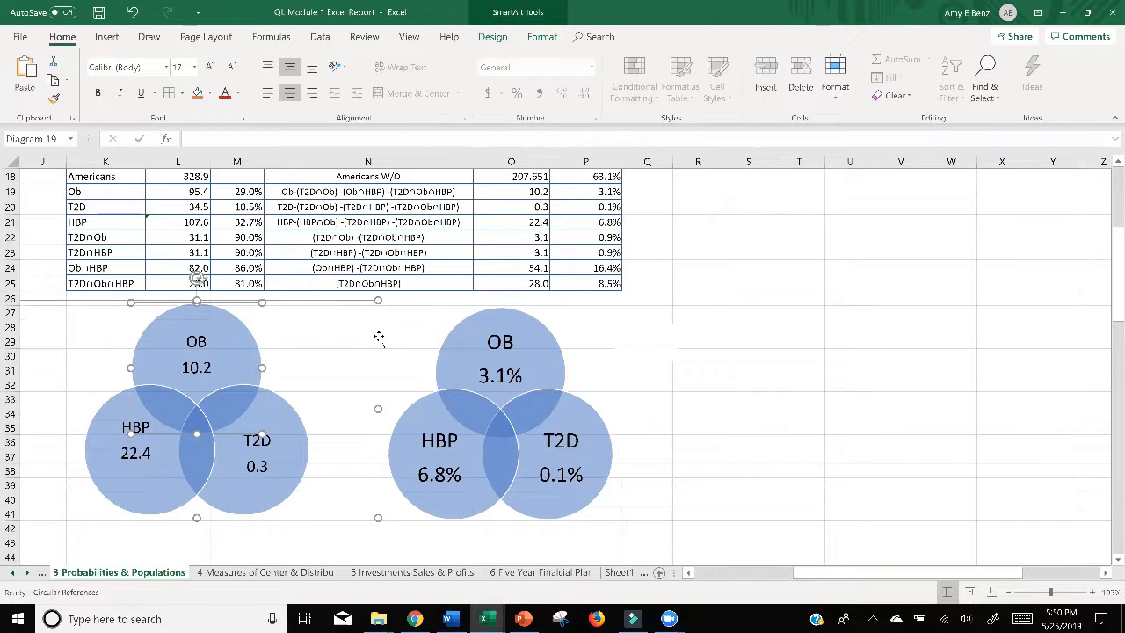
drag(378, 337, 378, 370)
click(683, 374)
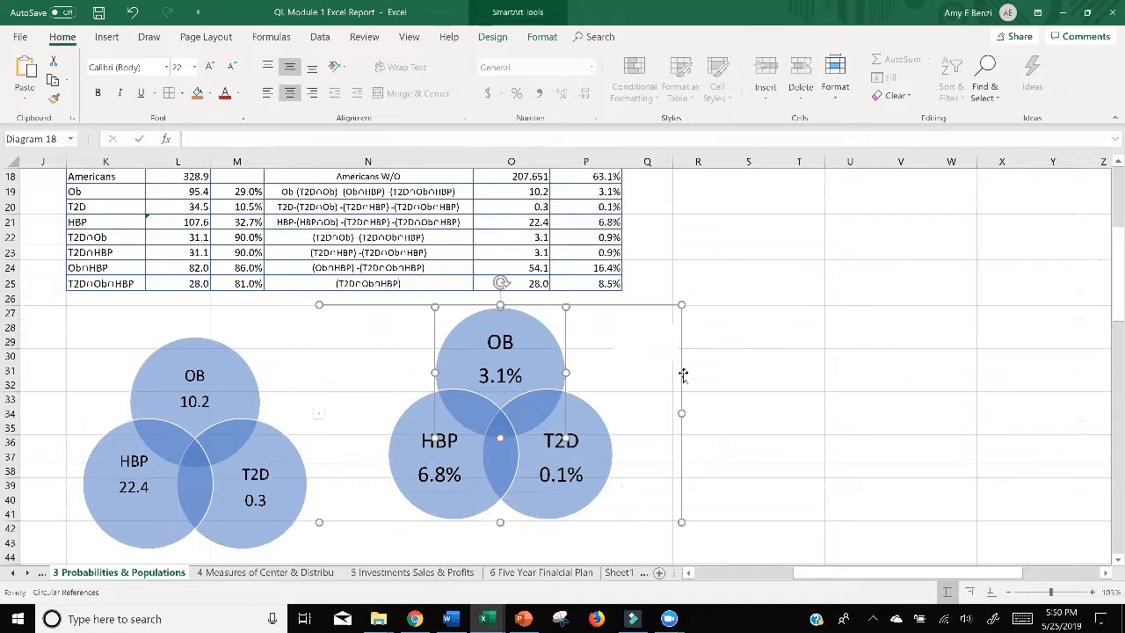
drag(682, 381, 680, 401)
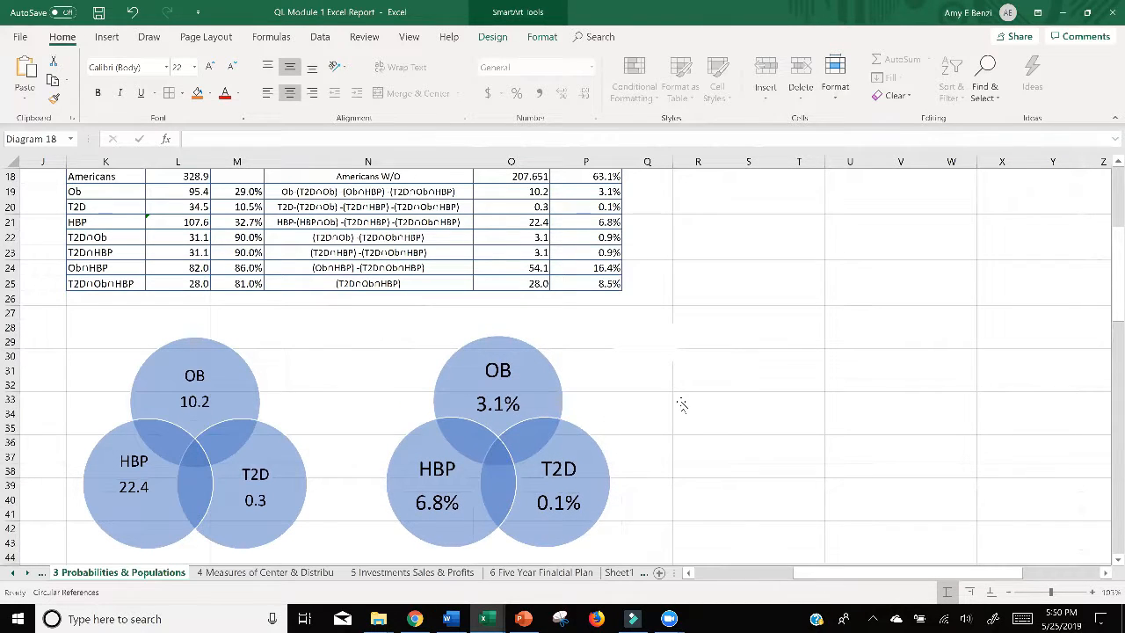
click(732, 318)
Step: Enter 28 in the empty text box and shrink the box to fit the number
click(655, 344)
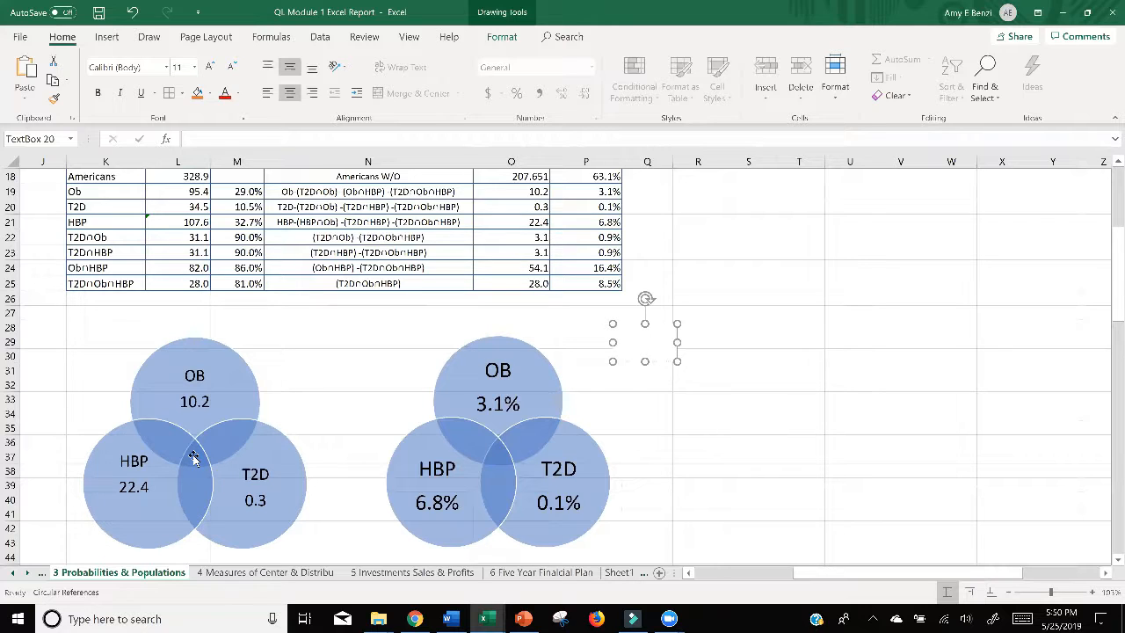
text(28)
drag(676, 361, 640, 347)
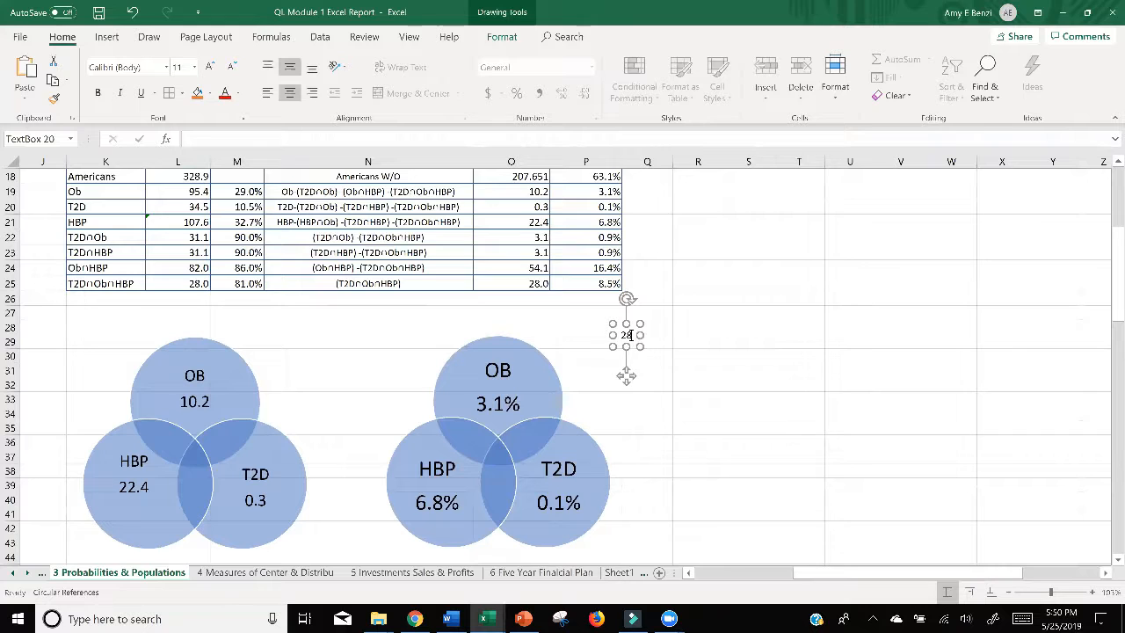
Step: Set the 28 label's font size to 14 and place its box on the central overlap of the first Venn diagram
double_click(625, 335)
click(194, 67)
click(179, 163)
drag(641, 346, 645, 349)
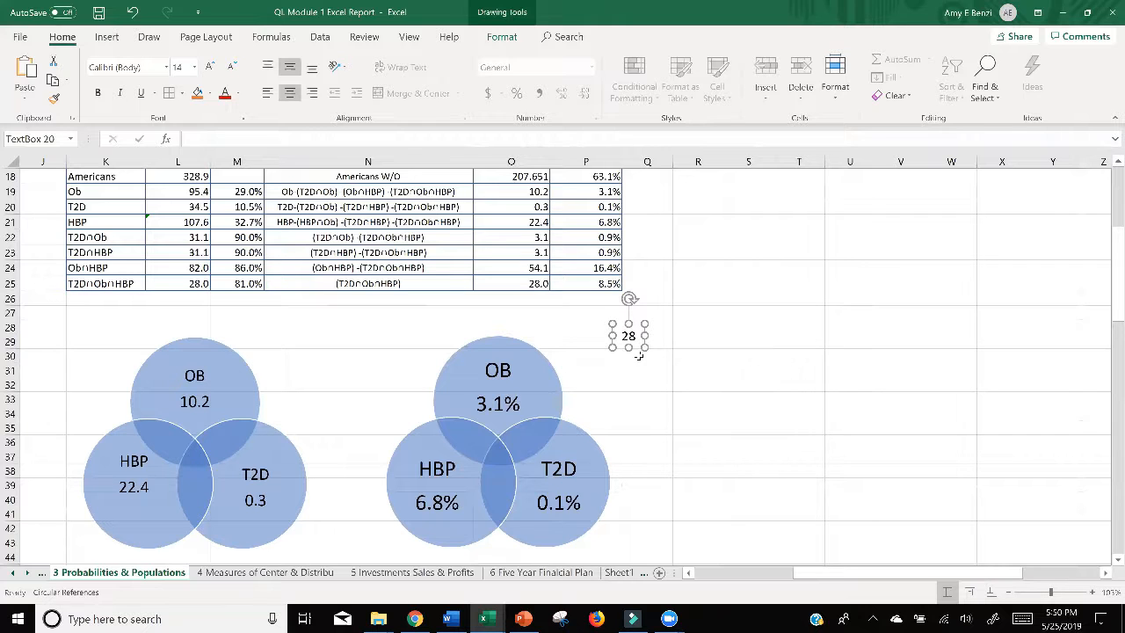
click(634, 340)
drag(629, 327, 199, 443)
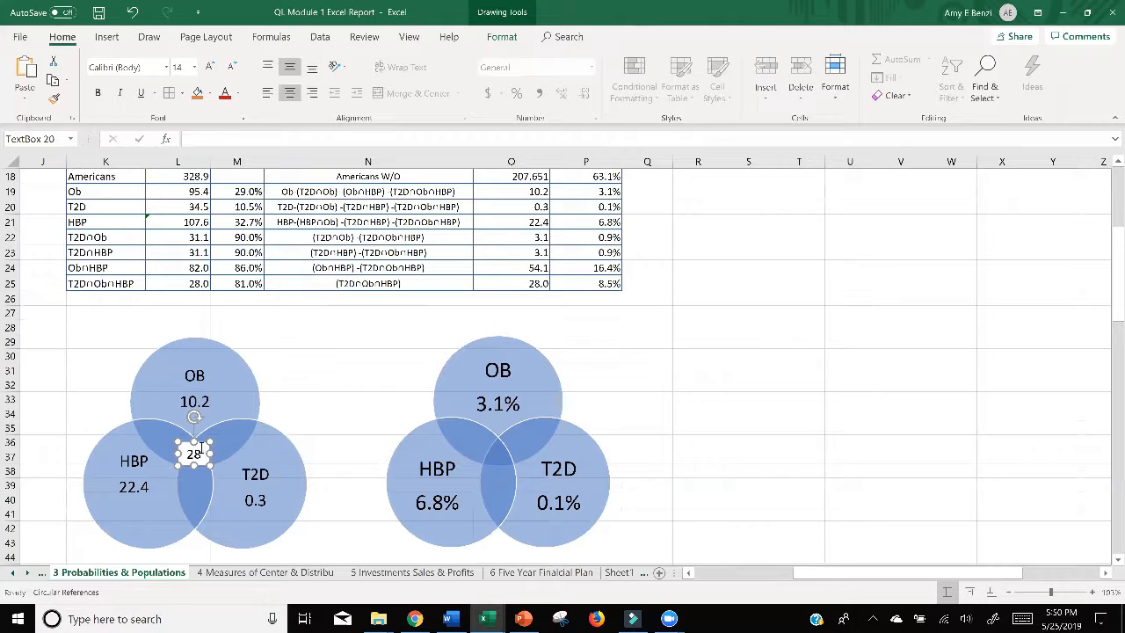
Step: Set the 28 text box's shape fill to No fill
right_click(197, 458)
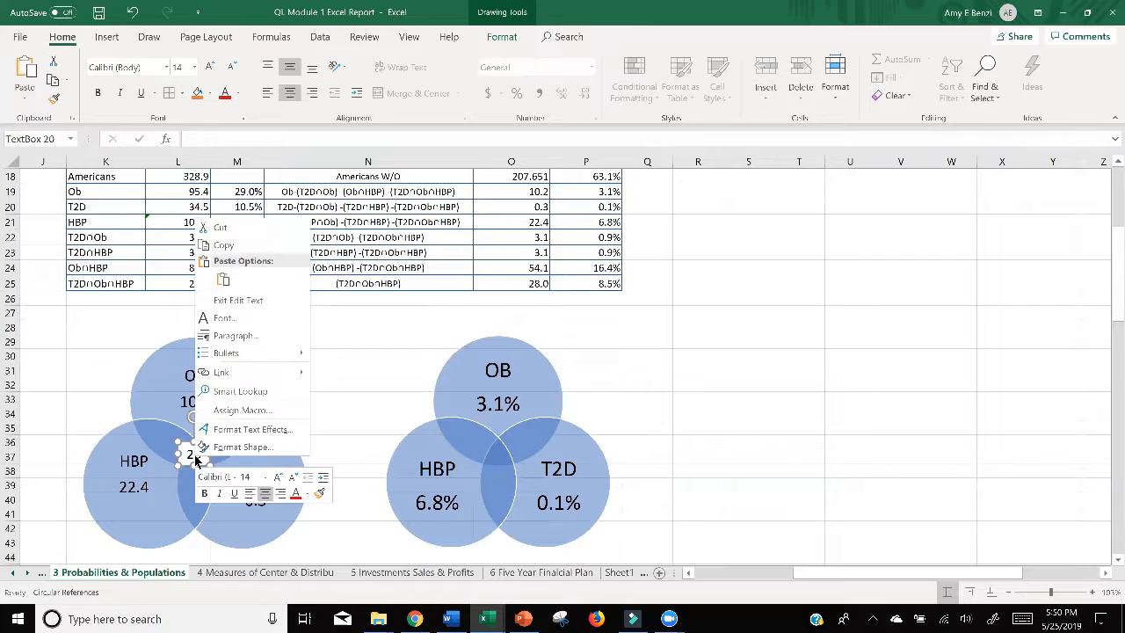
click(218, 445)
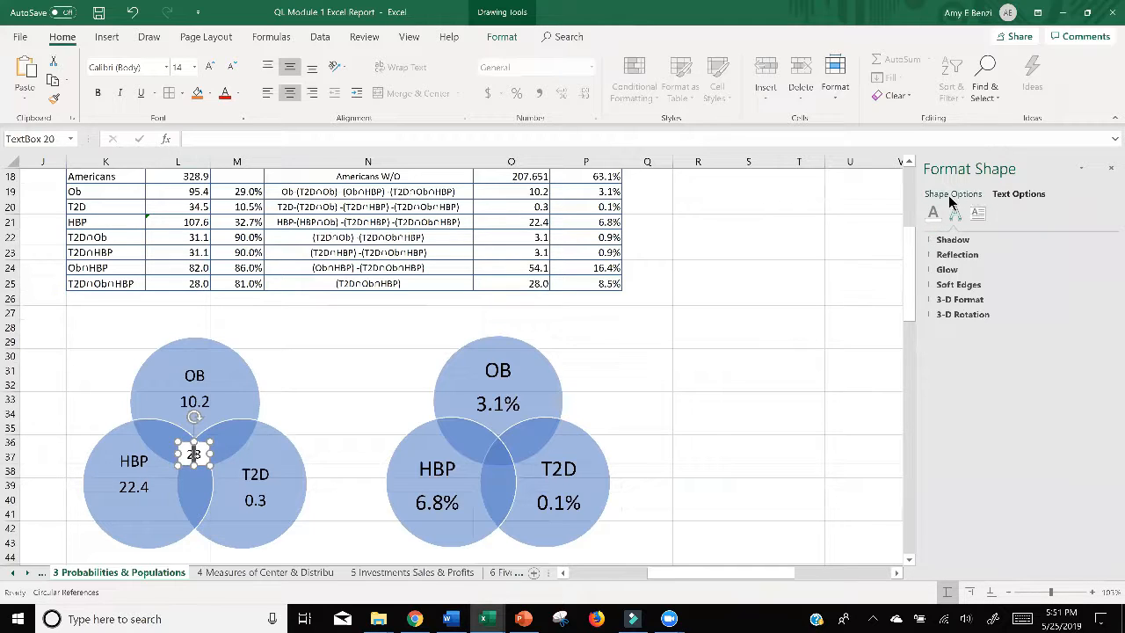
click(951, 196)
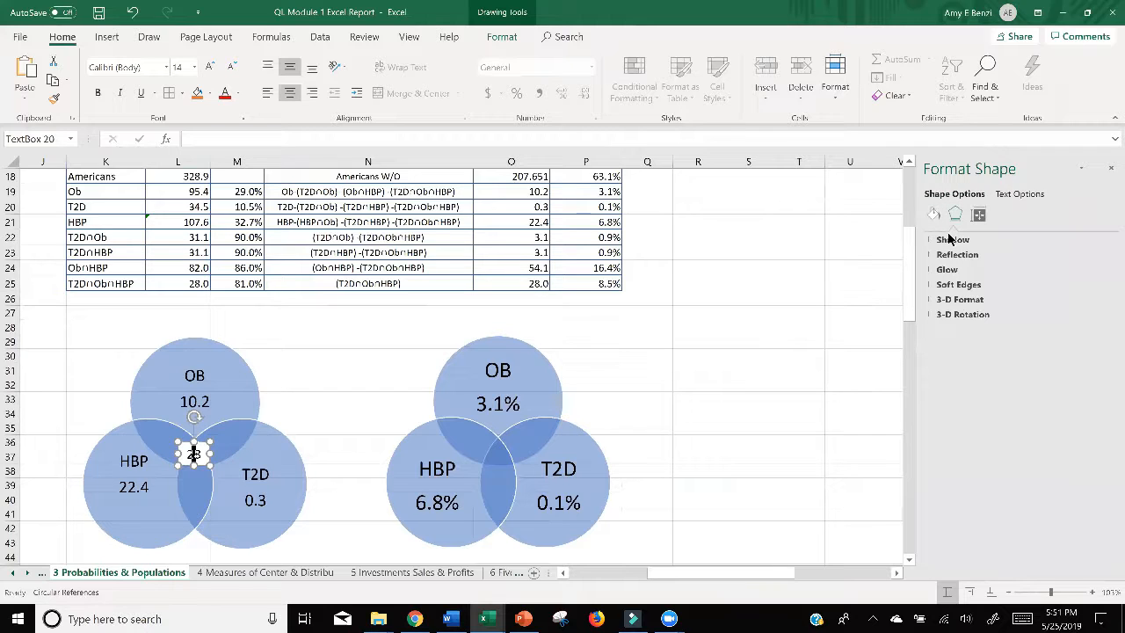
click(934, 215)
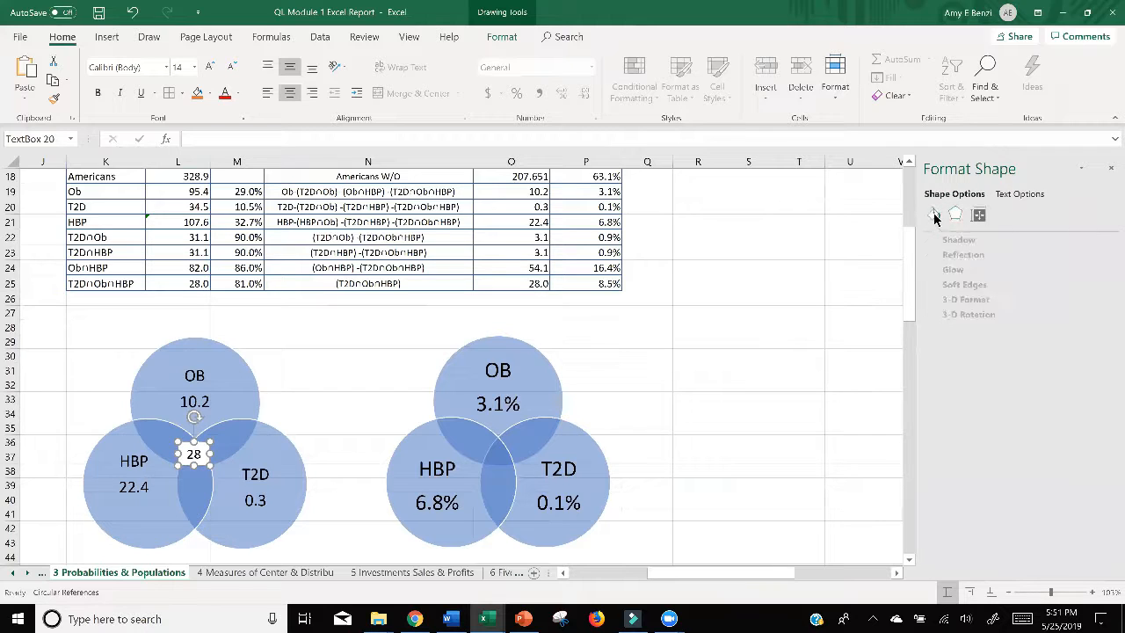
click(942, 241)
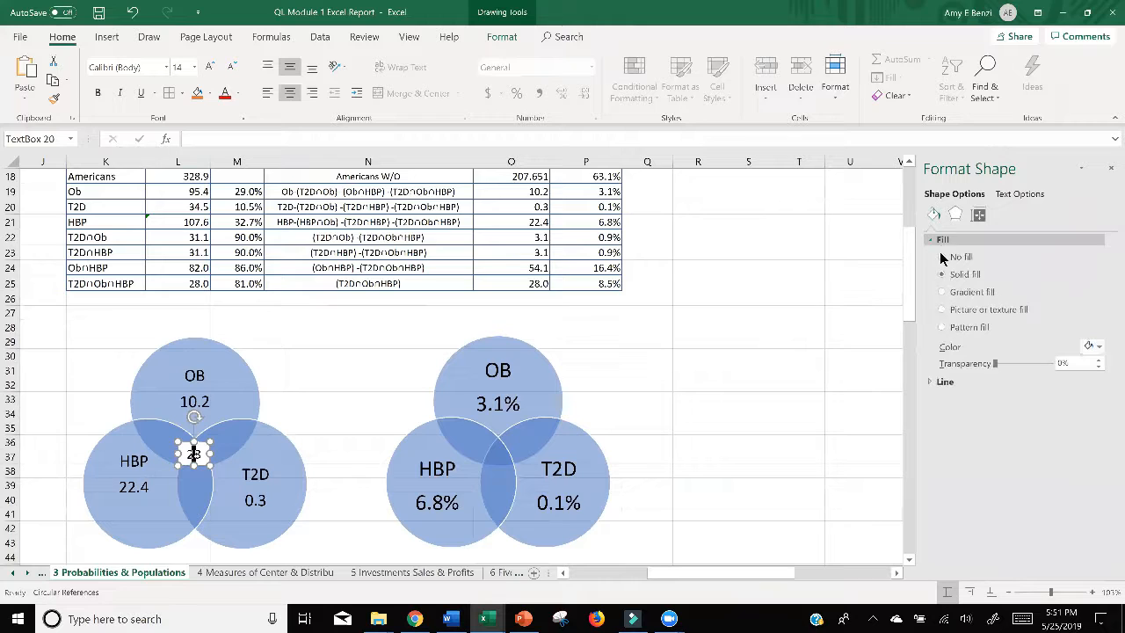
click(943, 256)
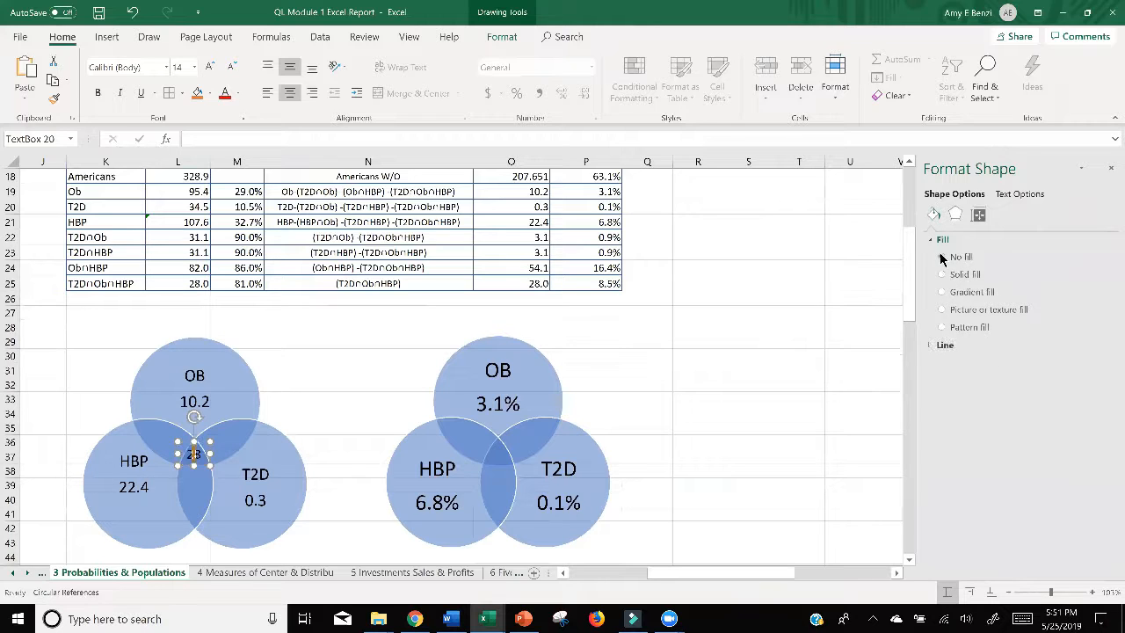
click(408, 373)
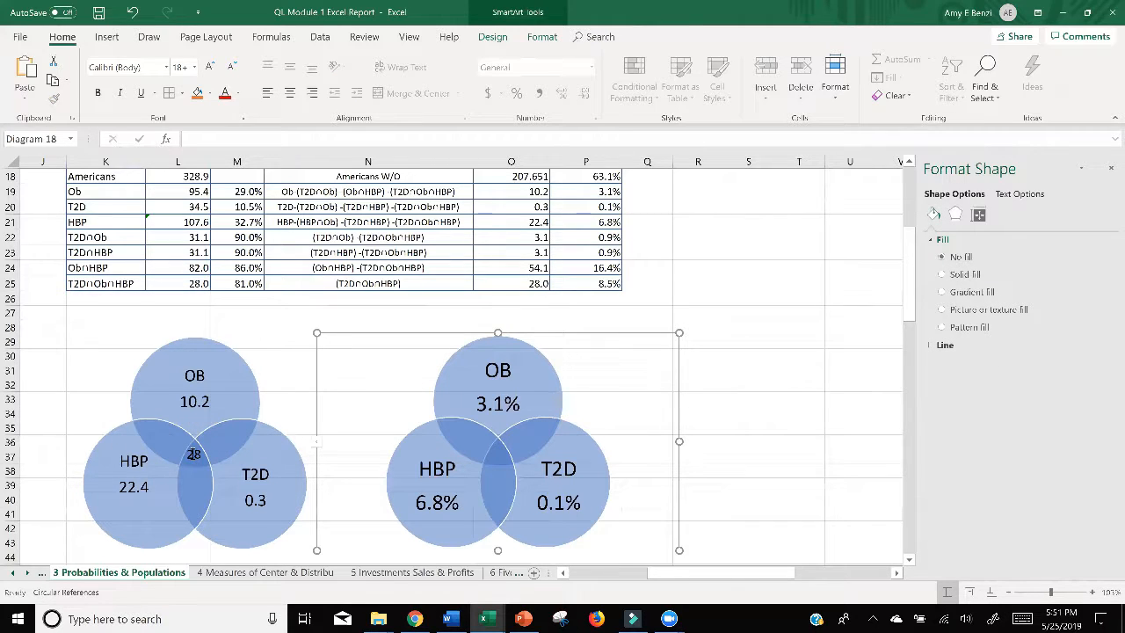
Step: Duplicate the 28 text box and place a copy in each of the three pairwise overlaps of the first Venn diagram
click(194, 454)
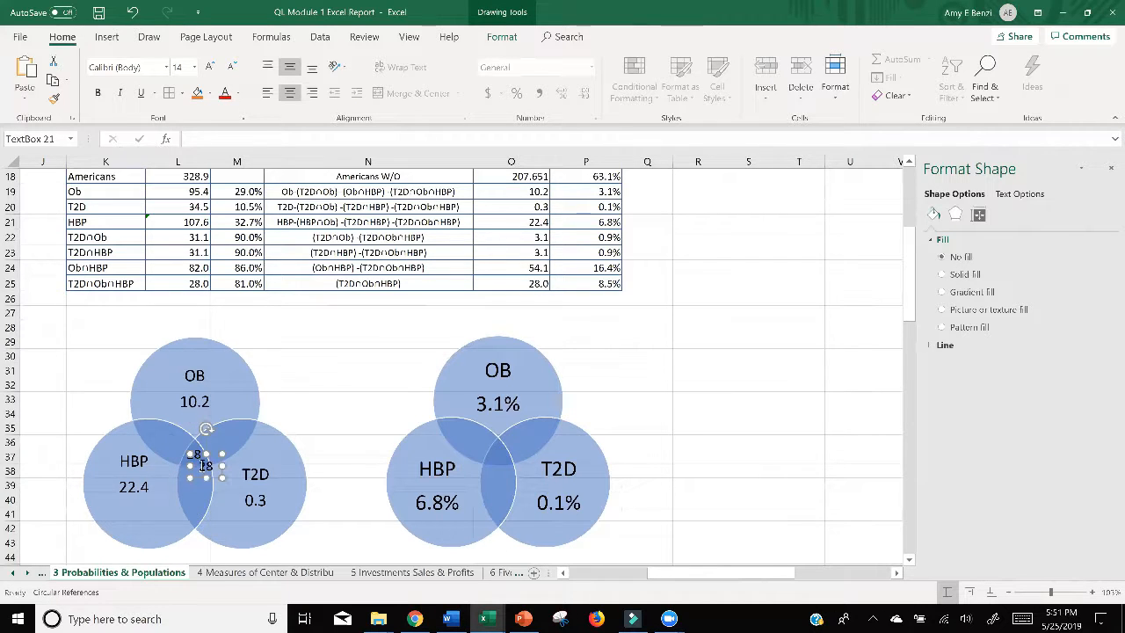
drag(203, 465, 188, 503)
key(ctrl+v)
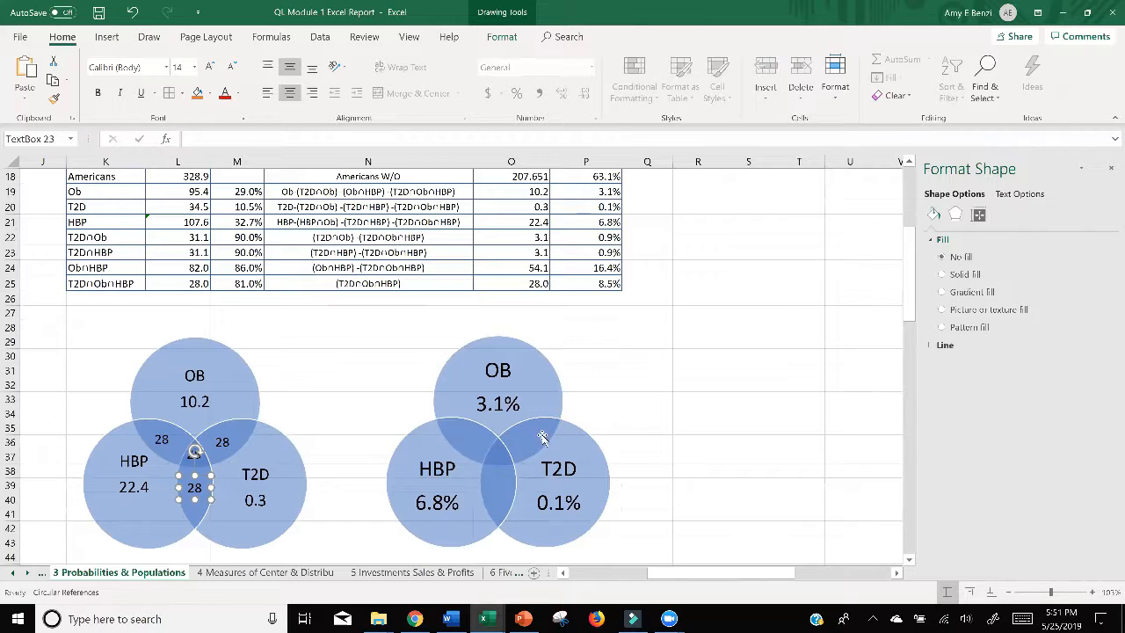
Step: Duplicate the 28 text box three more times and place one copy in the OB–HBP overlap of the second Venn diagram
key(ctrl+d)
key(ctrl+d)
key(ctrl+d)
key(ctrl+d)
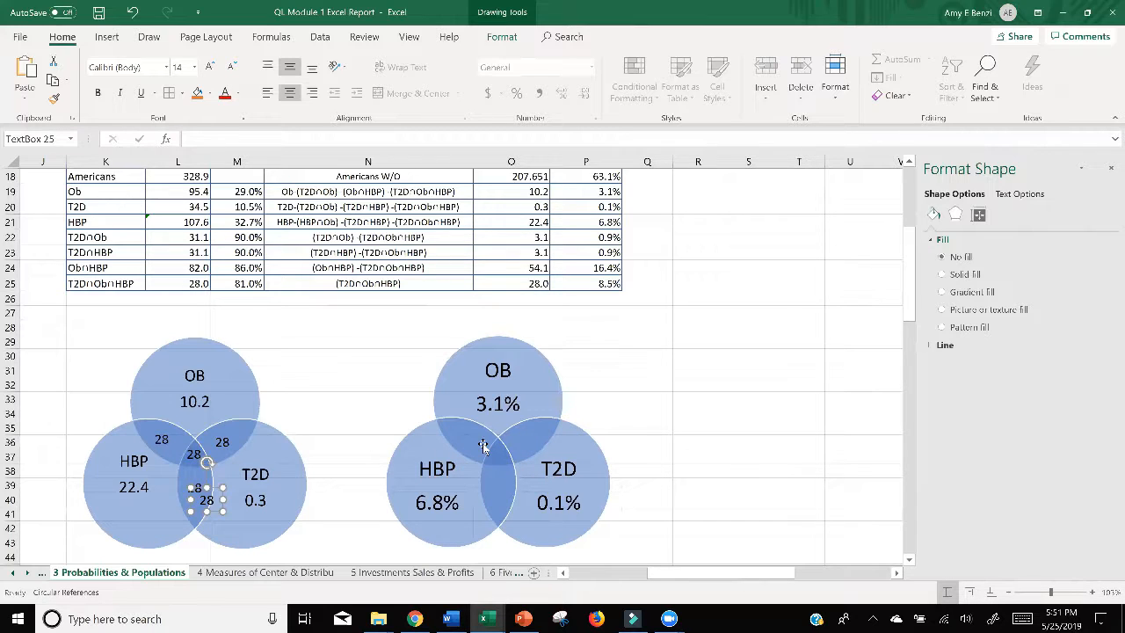
drag(255, 546, 478, 453)
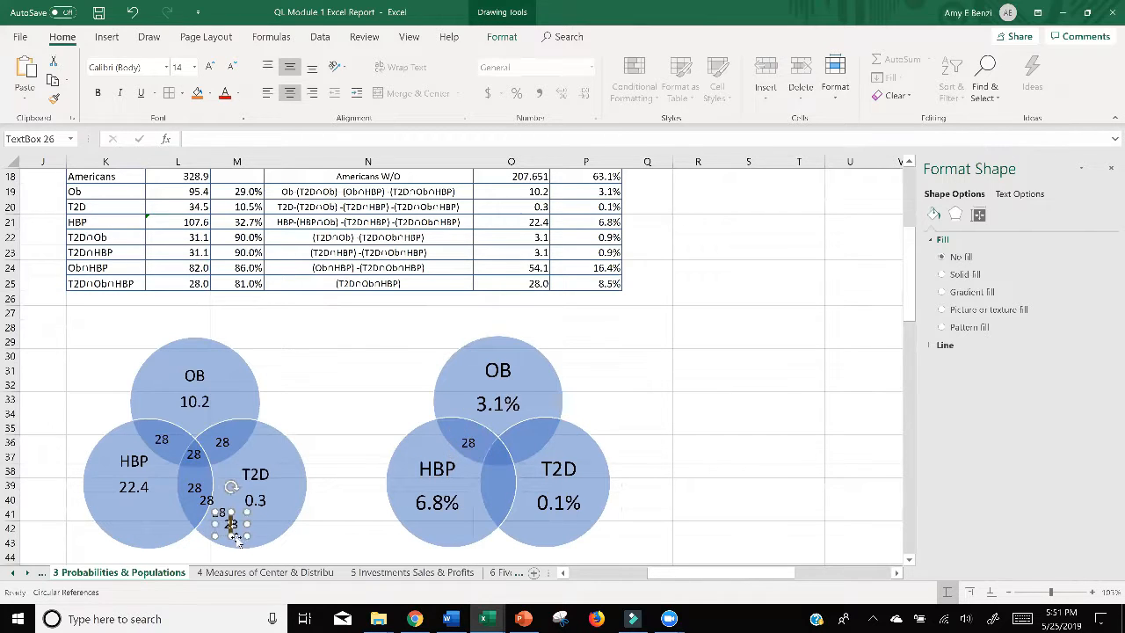
drag(237, 538, 466, 490)
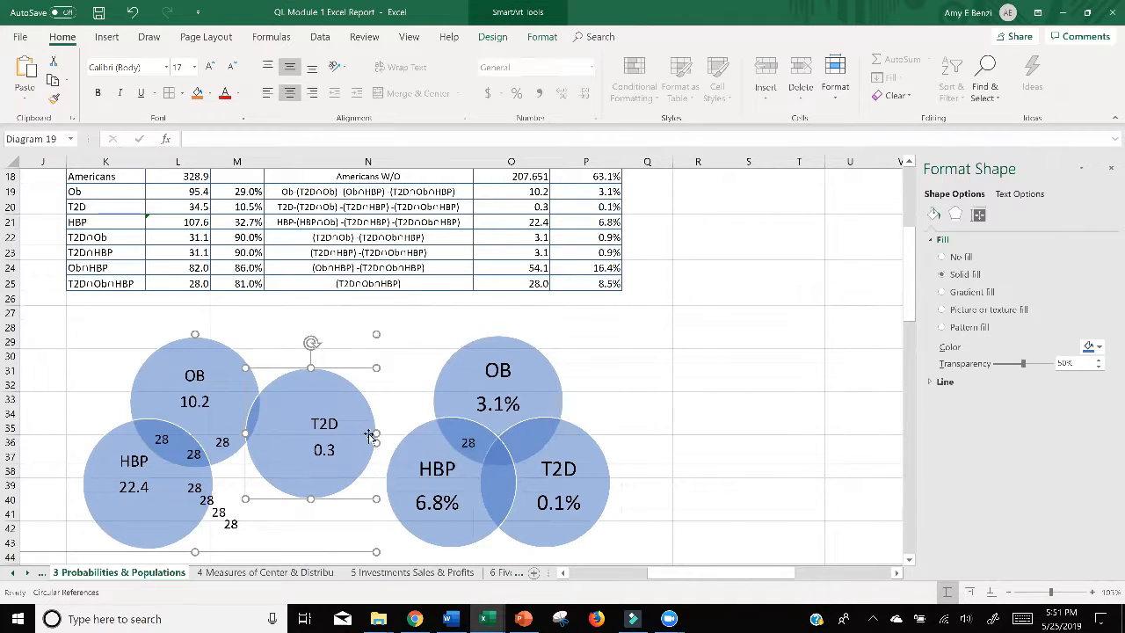
key(ctrl+z)
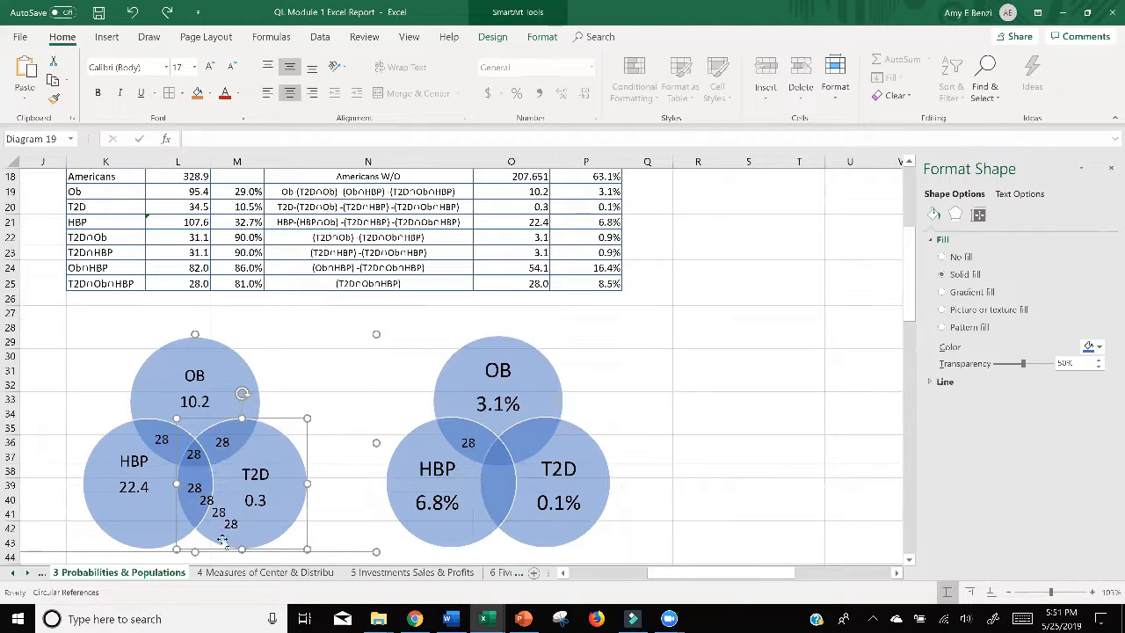
click(225, 526)
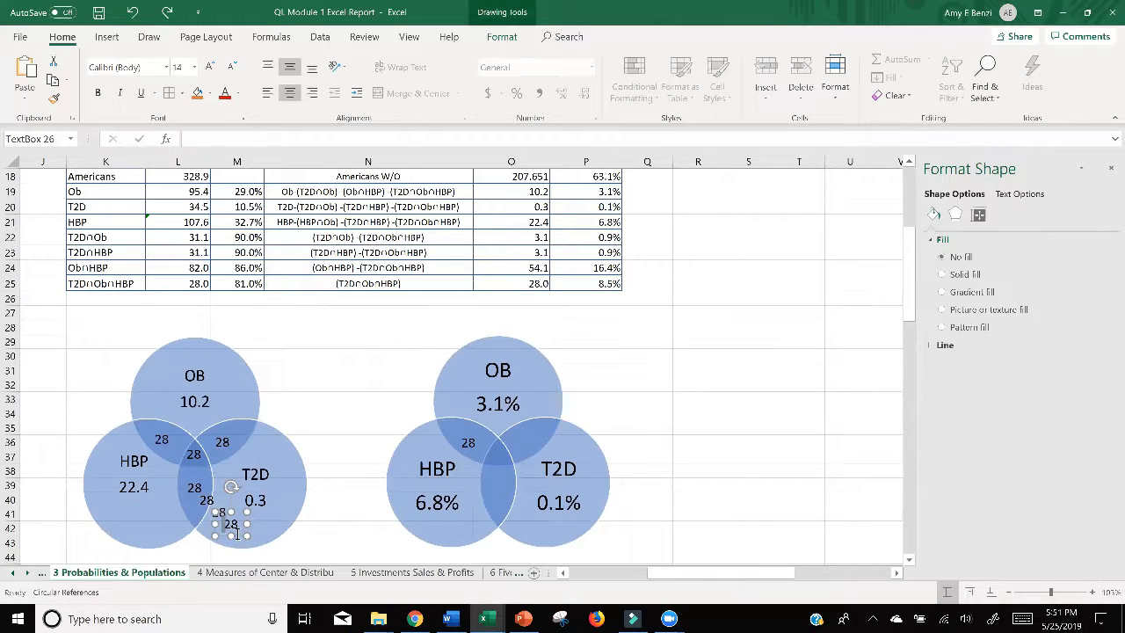
drag(233, 538, 530, 468)
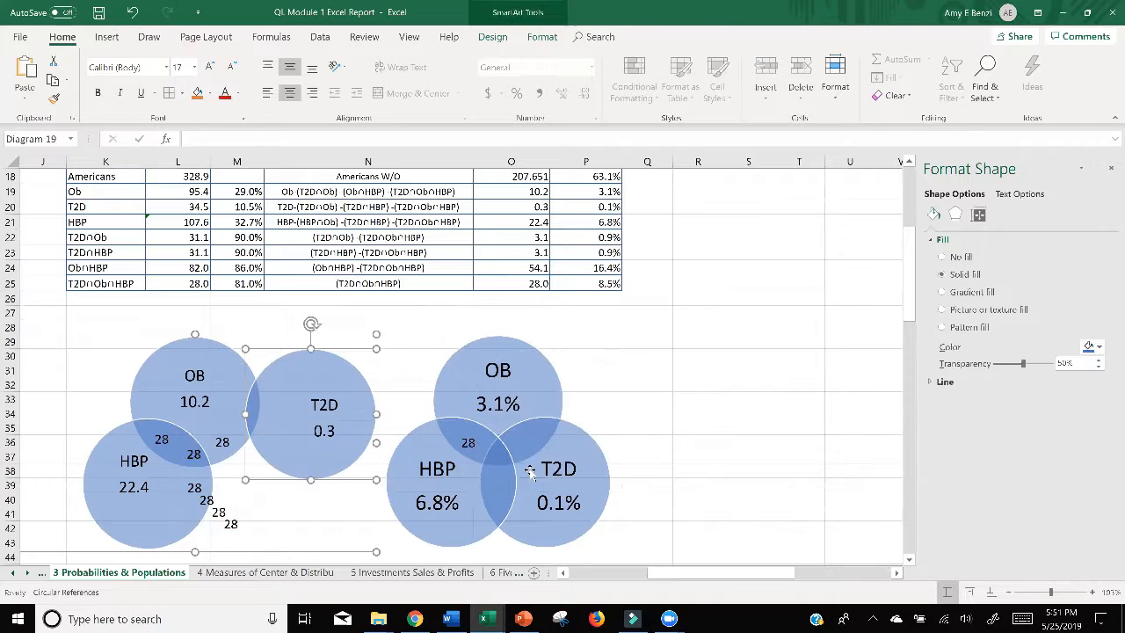
key(ctrl+z)
Step: Place 28 text boxes in the HBP–T2D, central and OB–T2D overlaps of the second Venn diagram
click(230, 525)
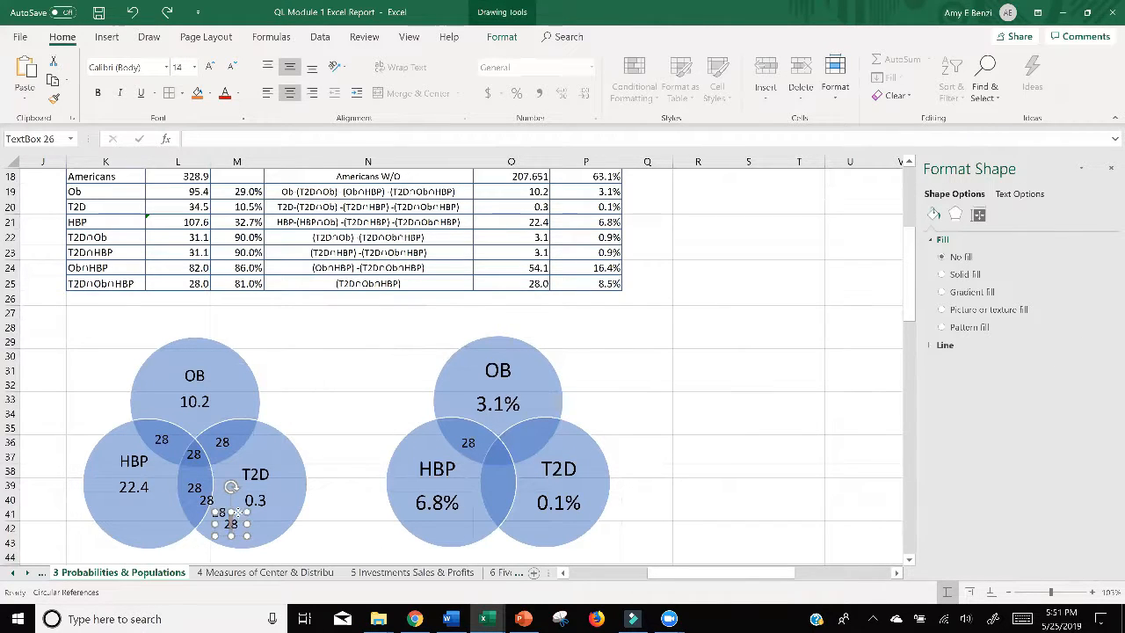
drag(231, 524, 505, 475)
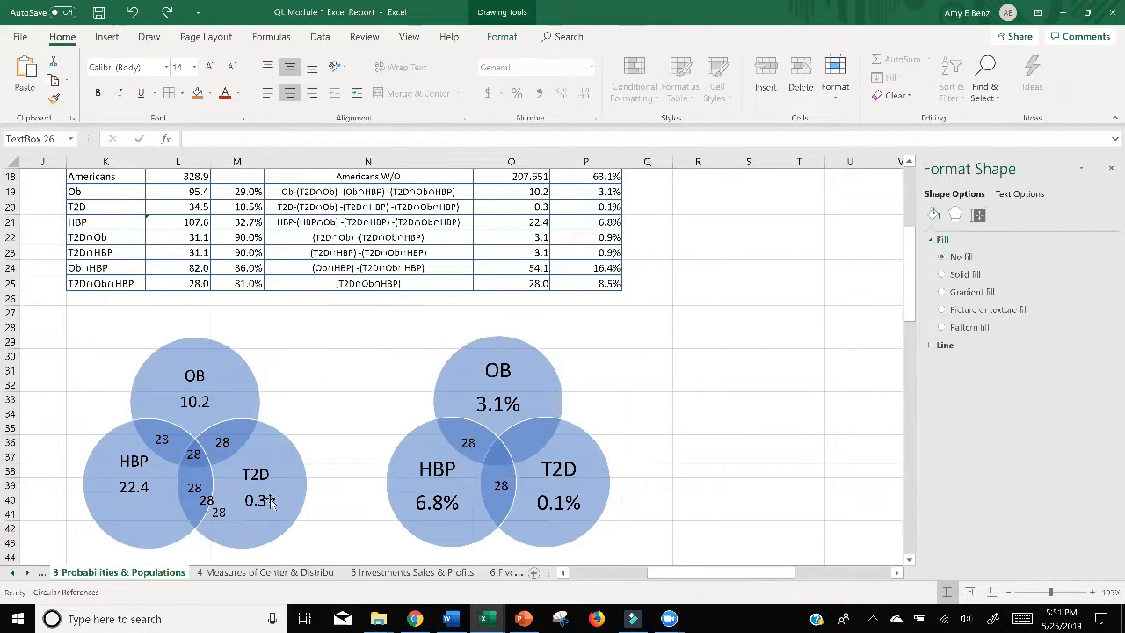
click(213, 506)
drag(214, 507, 504, 468)
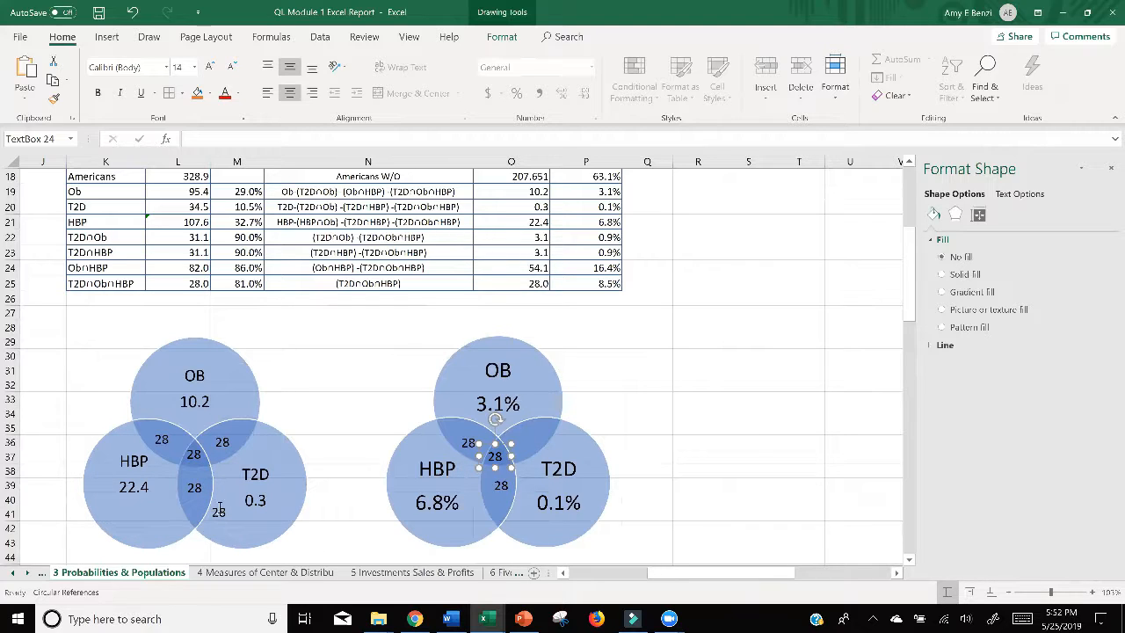
click(219, 513)
drag(228, 524, 531, 452)
click(748, 428)
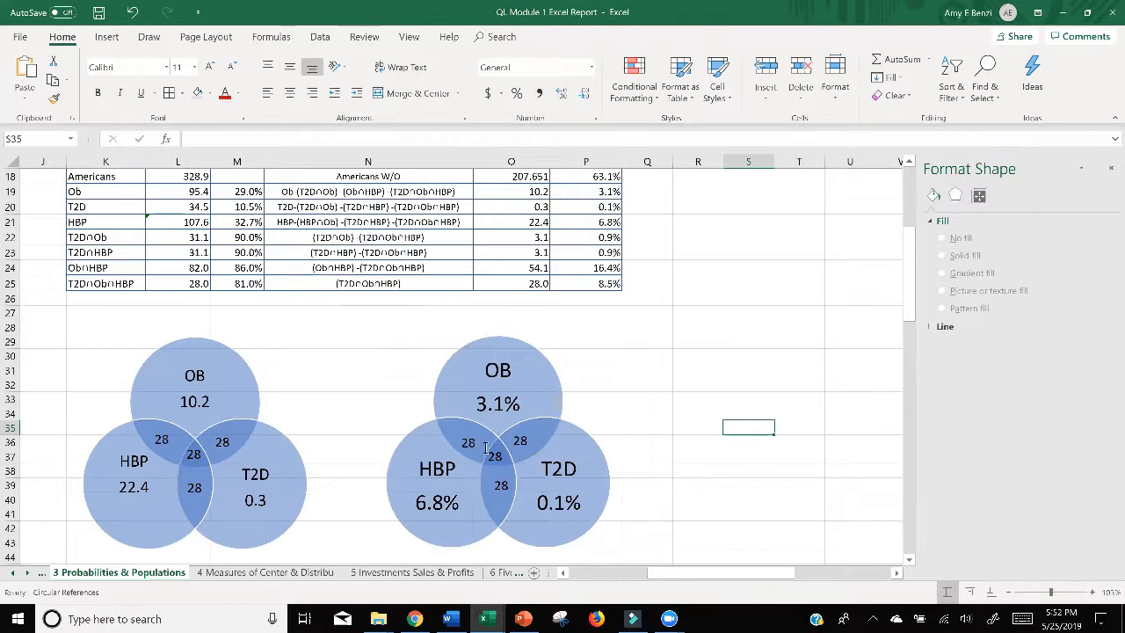
Step: Duplicate the 28 text box from the second diagram's OB–T2D overlap, make the copy bold, and place it widened above the first Venn diagram
click(522, 442)
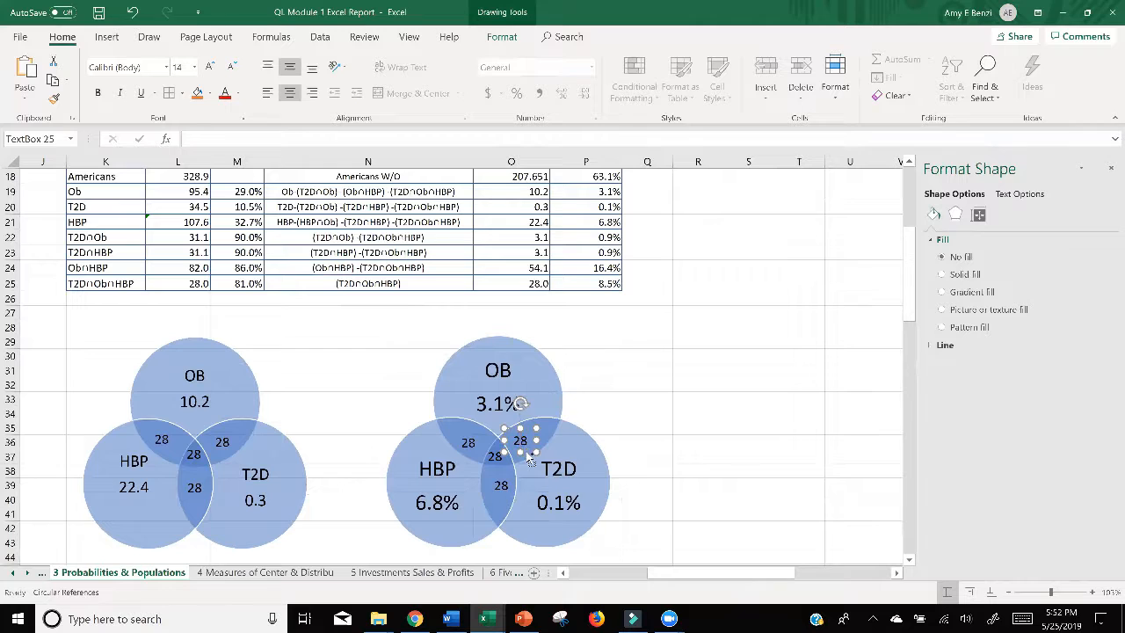
key(ctrl+b)
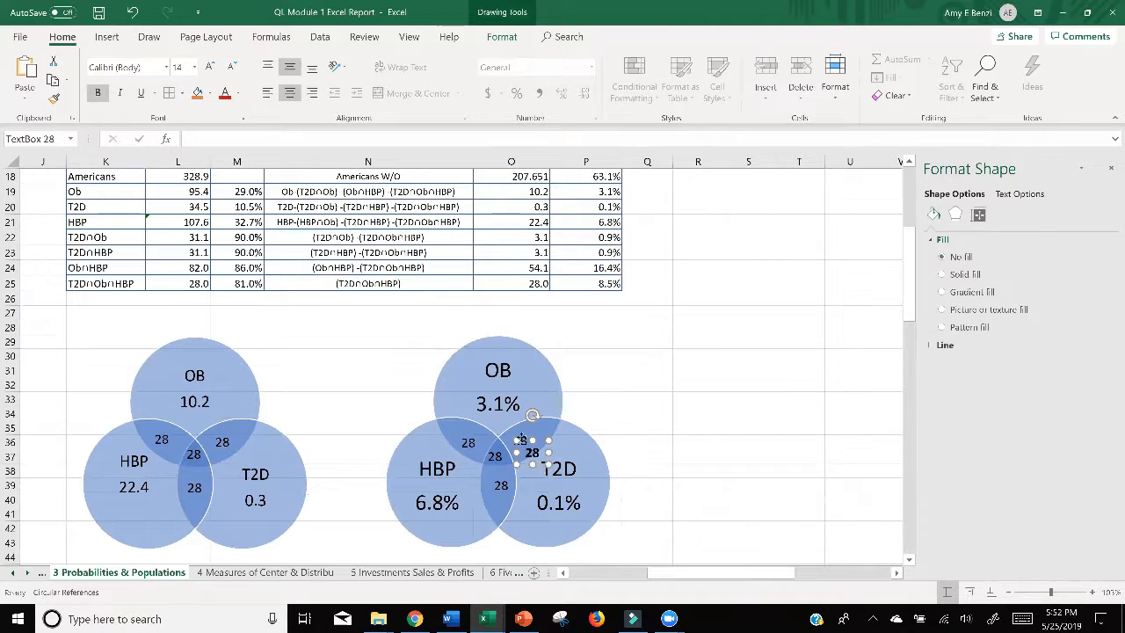
drag(526, 451, 192, 320)
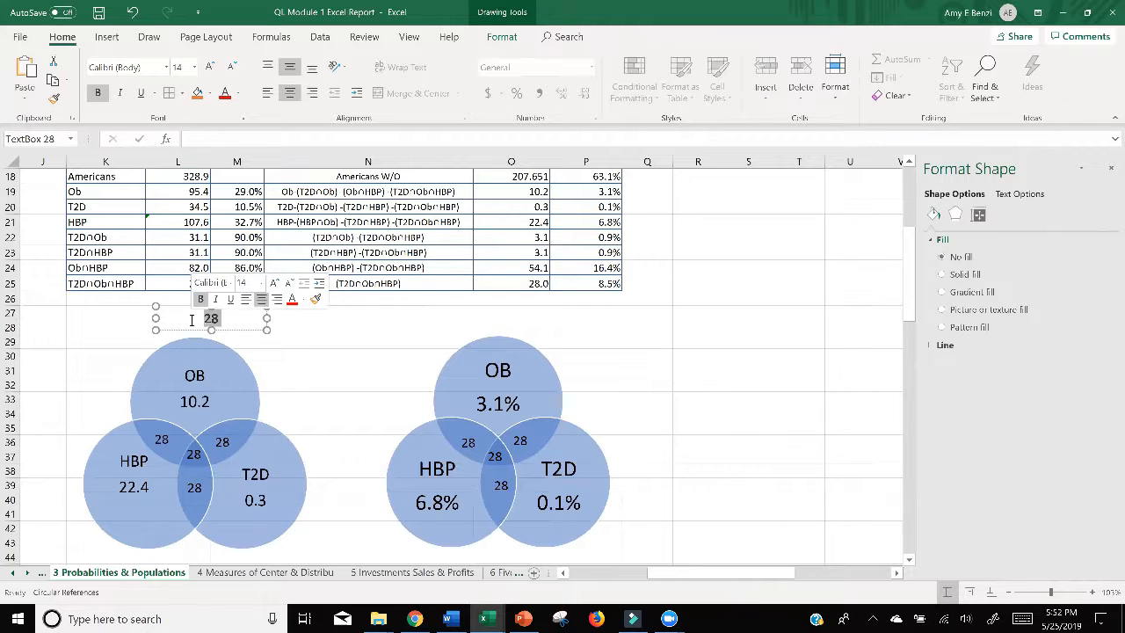
Step: Title the first Venn diagram "Number of Americans in Millions" and widen the title box to fit the text on one line
text(Nu)
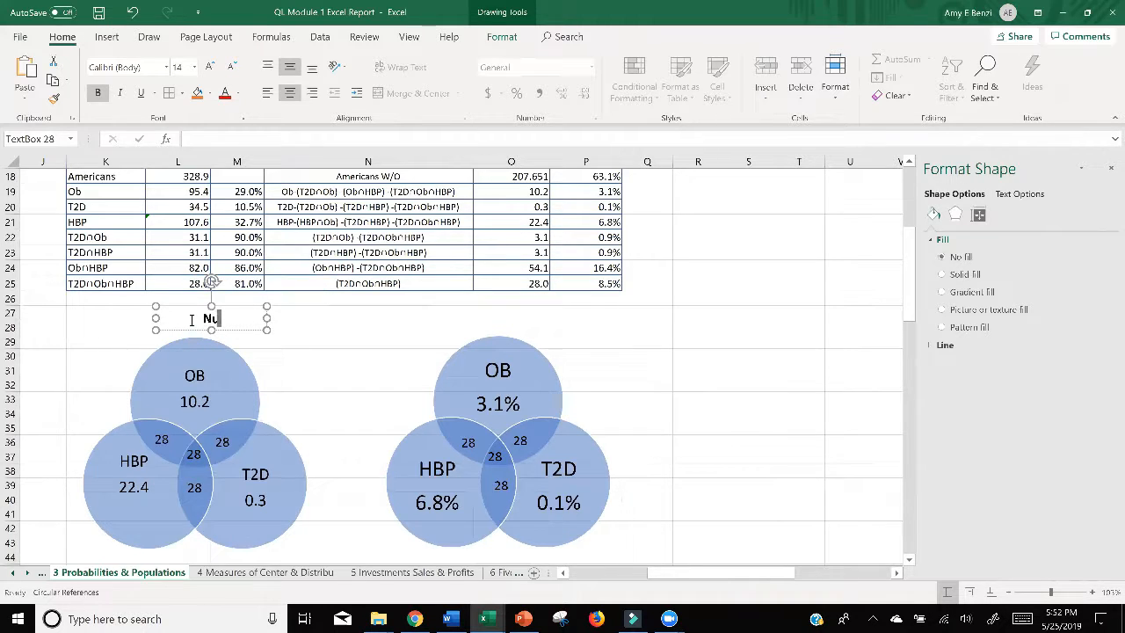
text(mber of America)
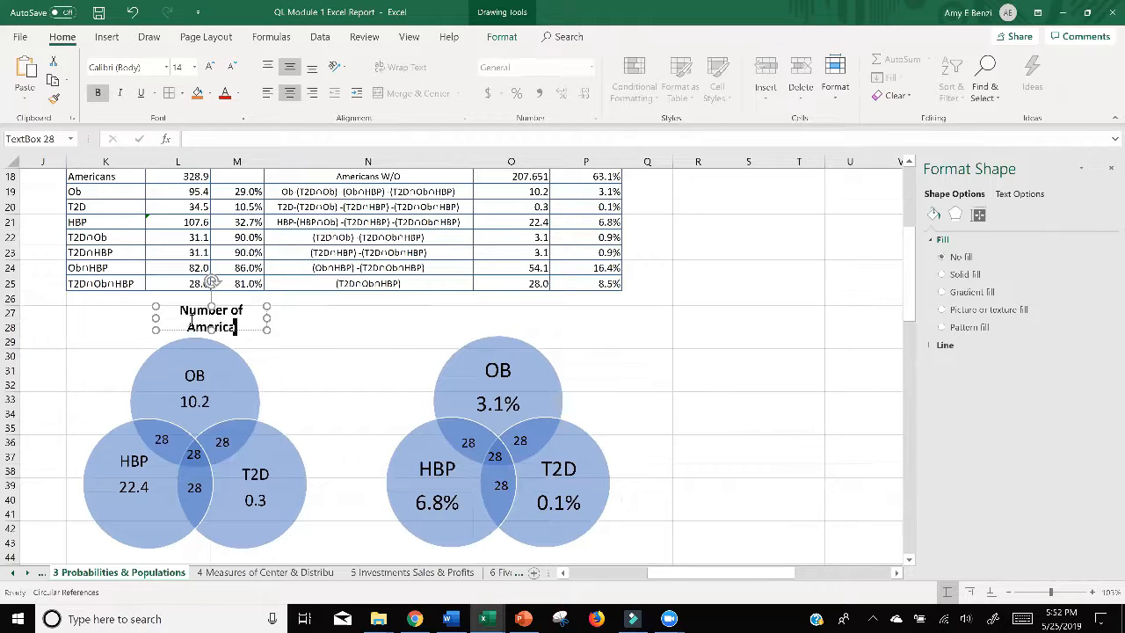
text(ns in Millions)
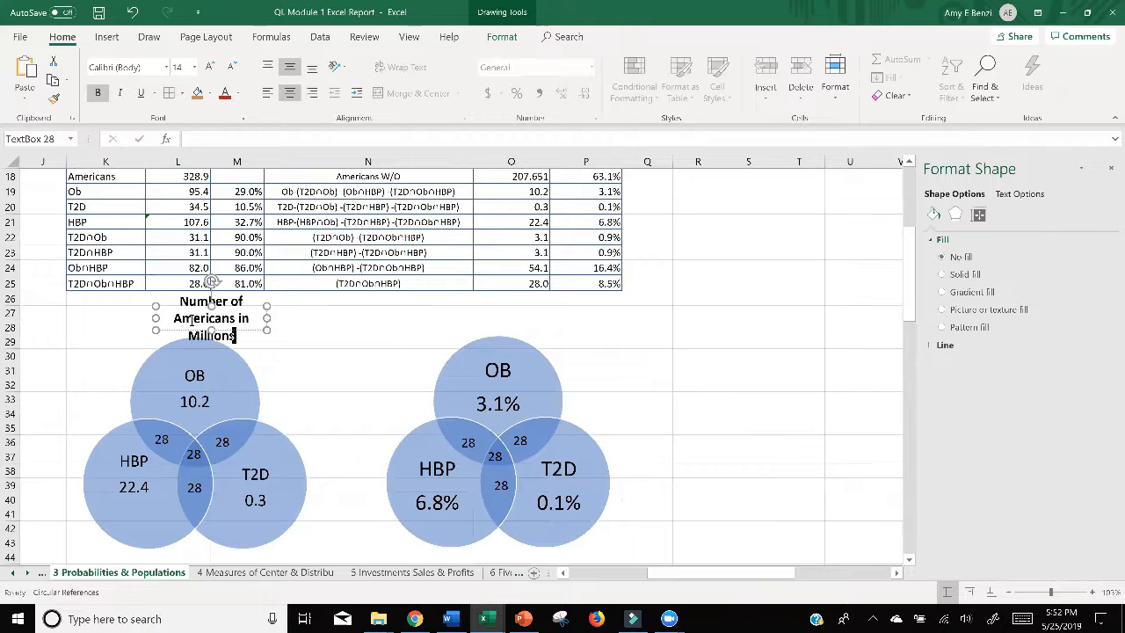
mouse_move(267, 318)
mouse_down()
mouse_move(375, 318)
mouse_move(239, 310)
mouse_move(256, 310)
mouse_move(255, 324)
mouse_up()
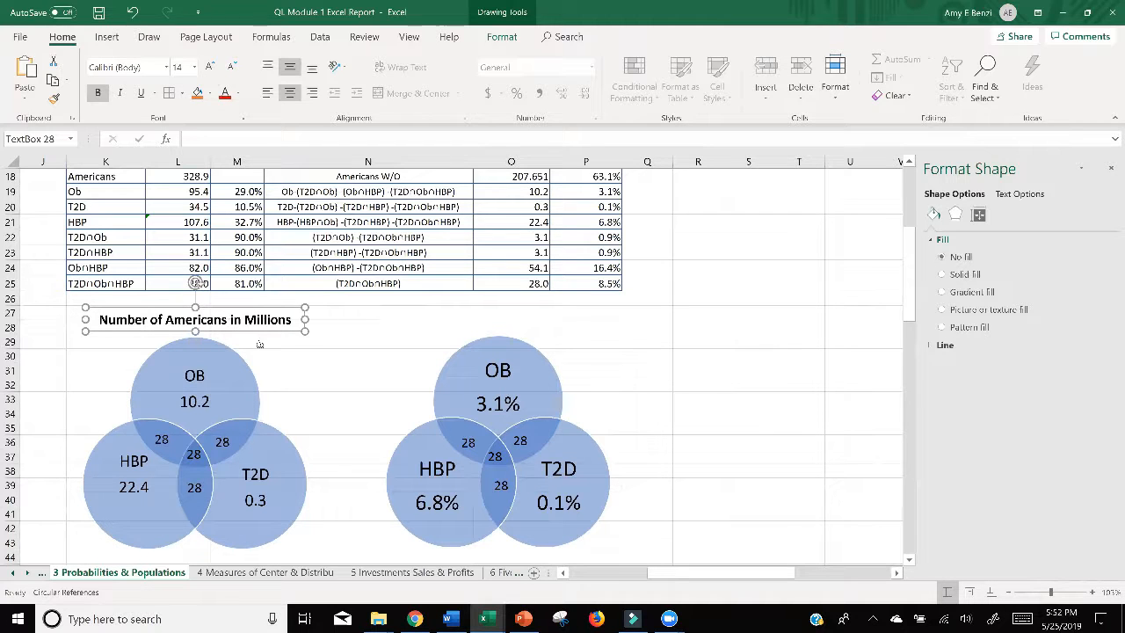
Step: Duplicate the title box above the second Venn diagram and change its text to "Percent of Americans"
key(ctrl+d)
drag(256, 346, 545, 329)
double_click(415, 318)
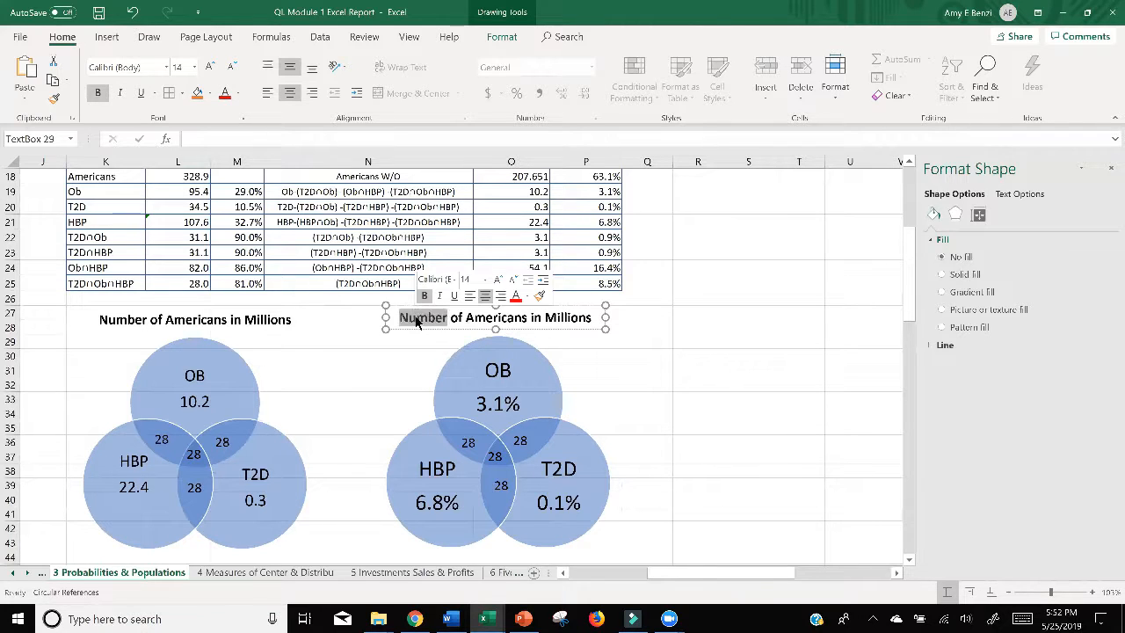
text(Per)
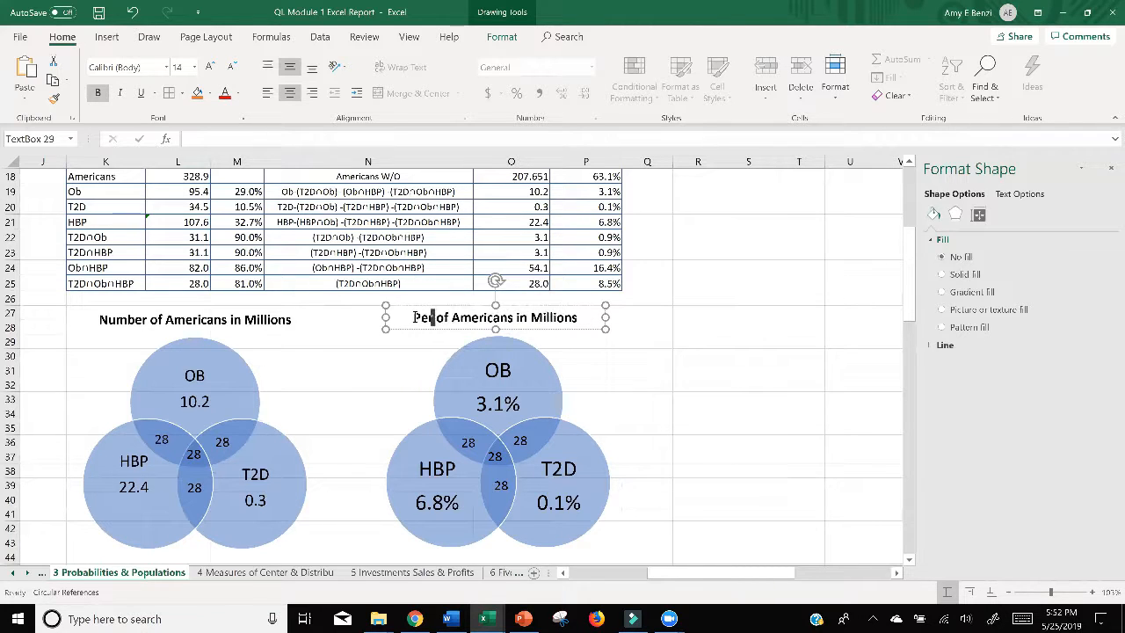
text(cent)
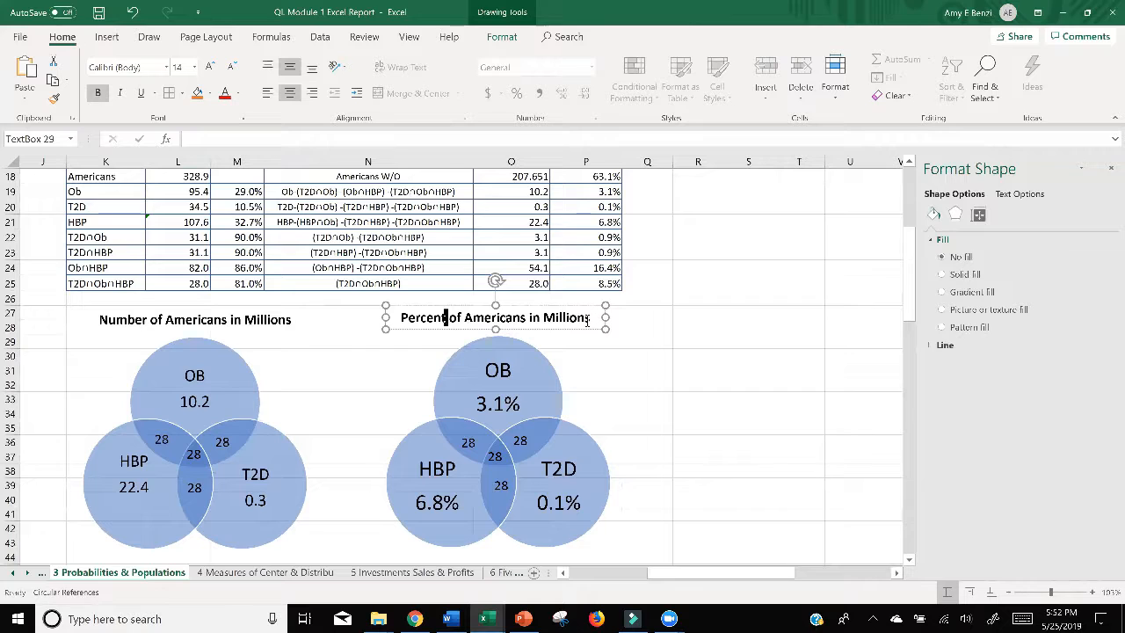
drag(591, 318, 534, 320)
text(W)
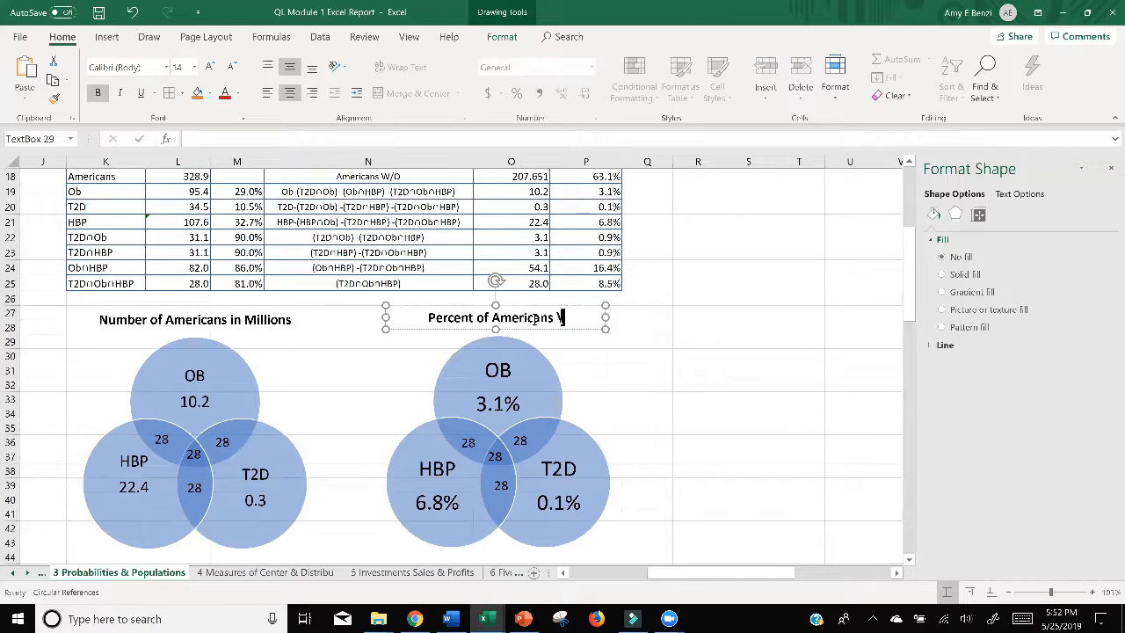
key(BackSpace)
key(BackSpace)
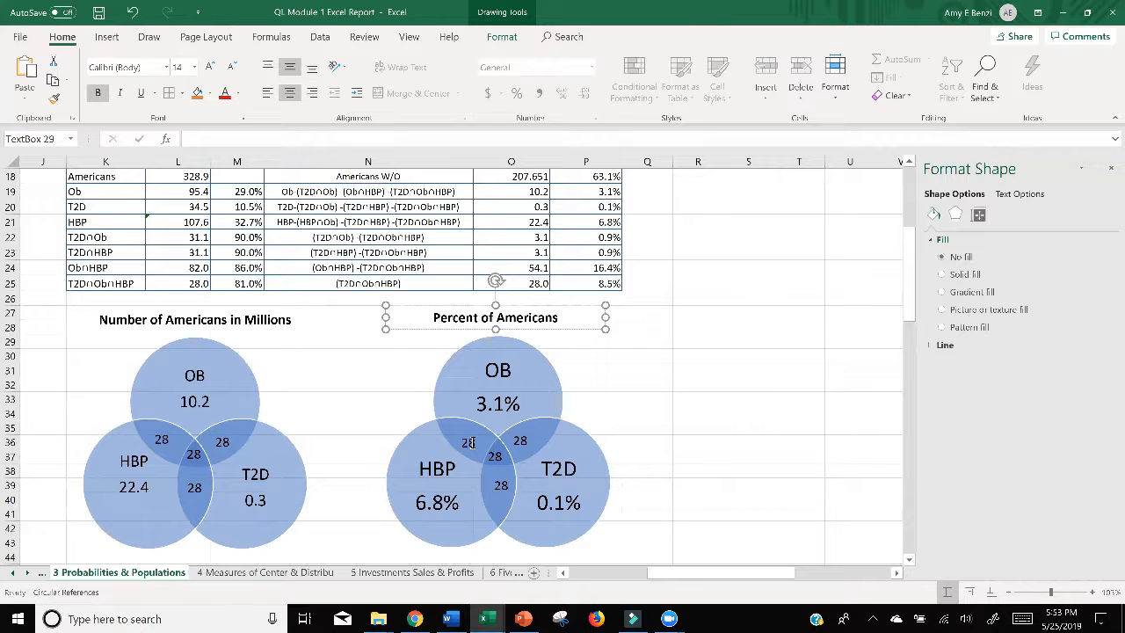
click(726, 412)
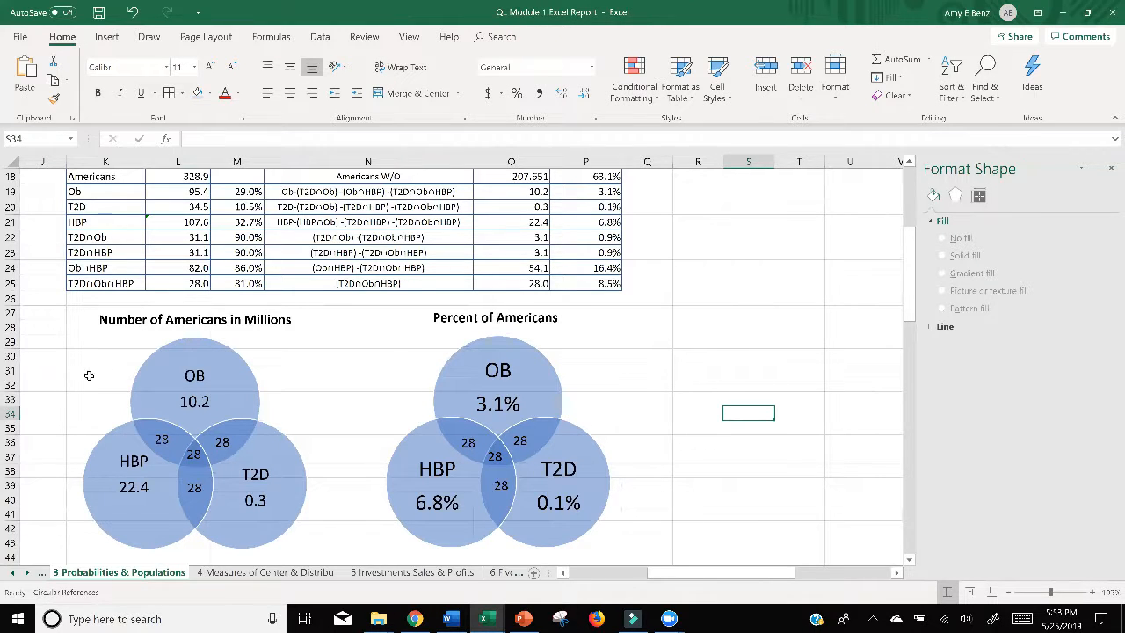
Step: Set the frame of the first Venn diagram to a solid 2 pt outline and close the shape formatting options
click(89, 375)
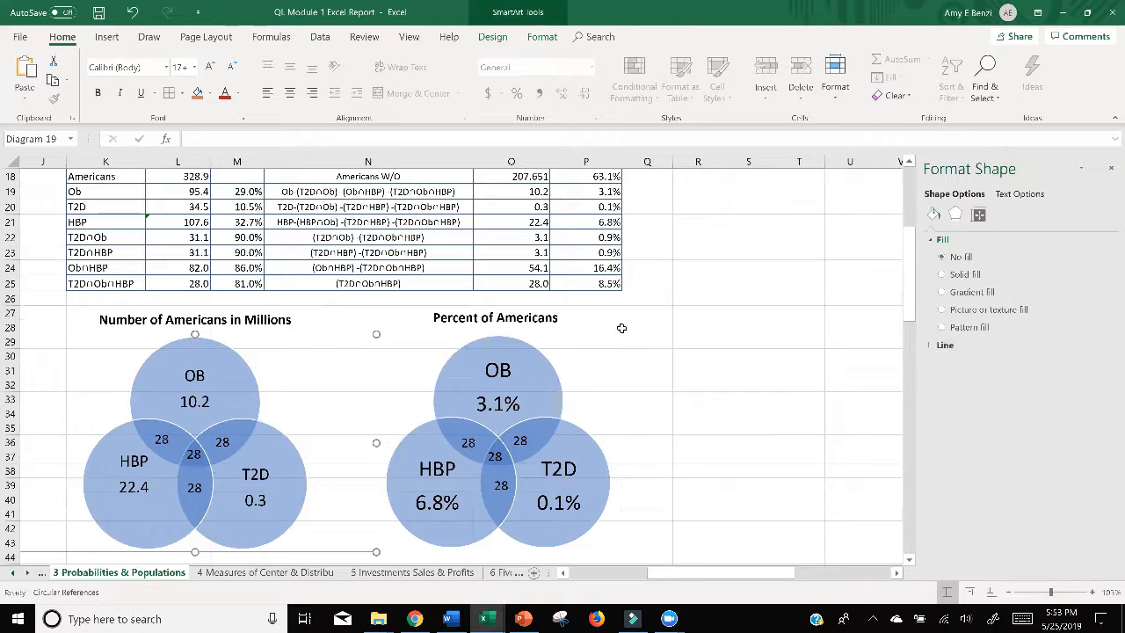
right_click(322, 334)
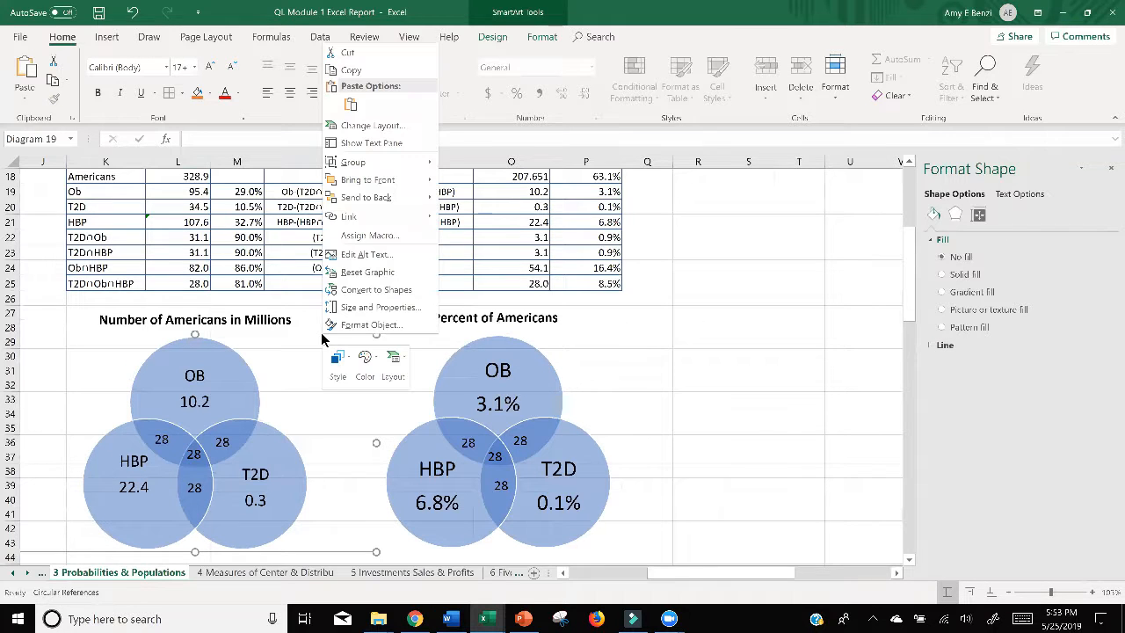
click(369, 324)
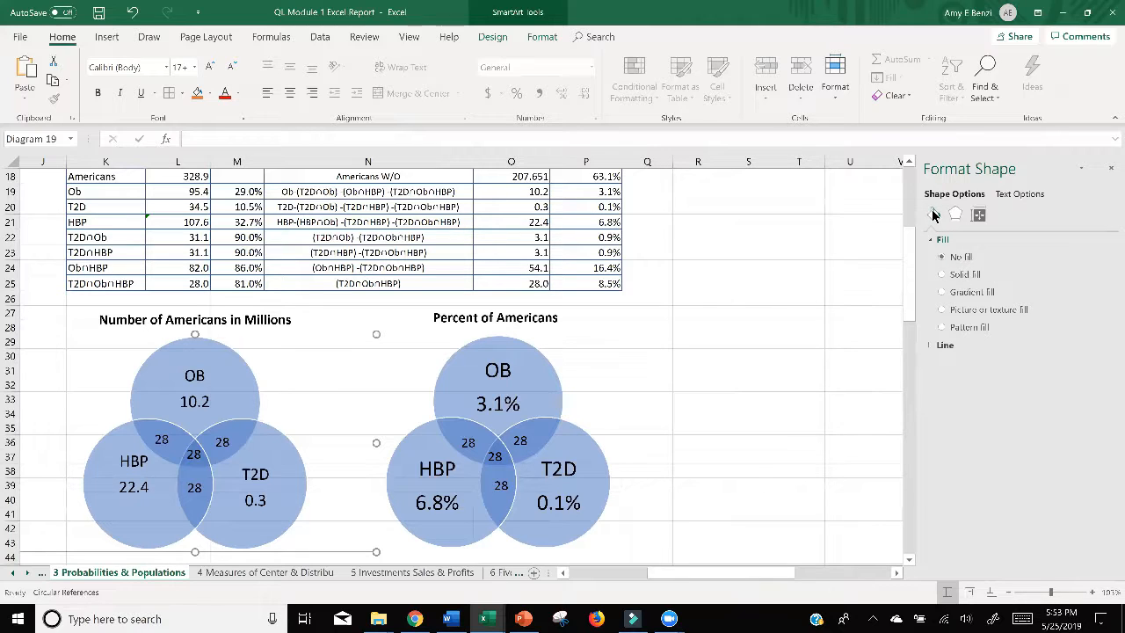
click(940, 344)
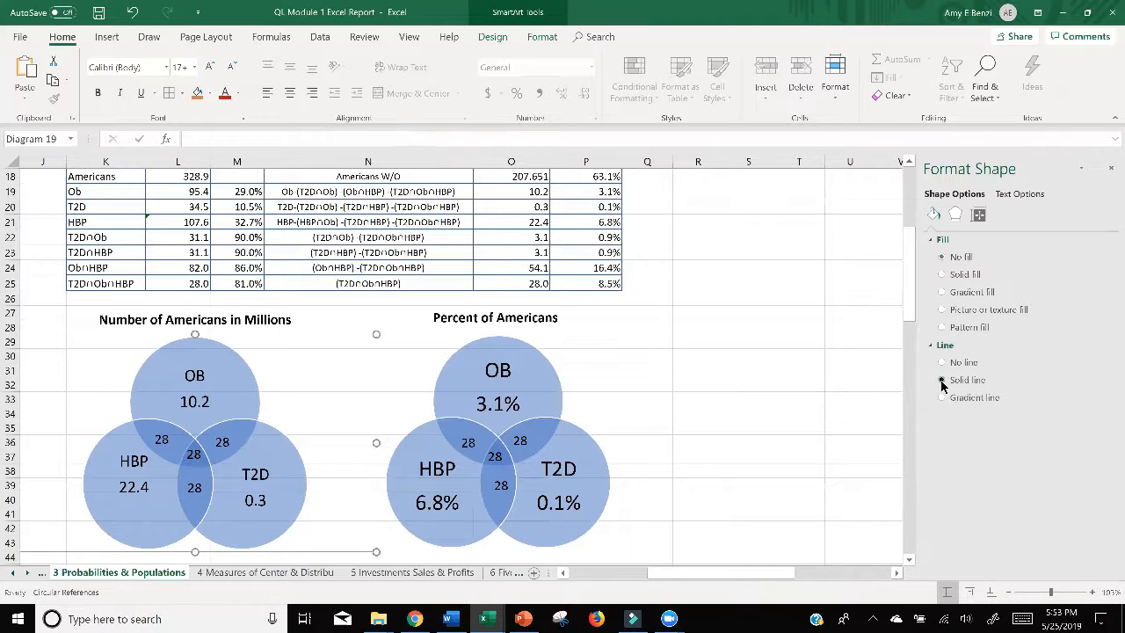
click(941, 379)
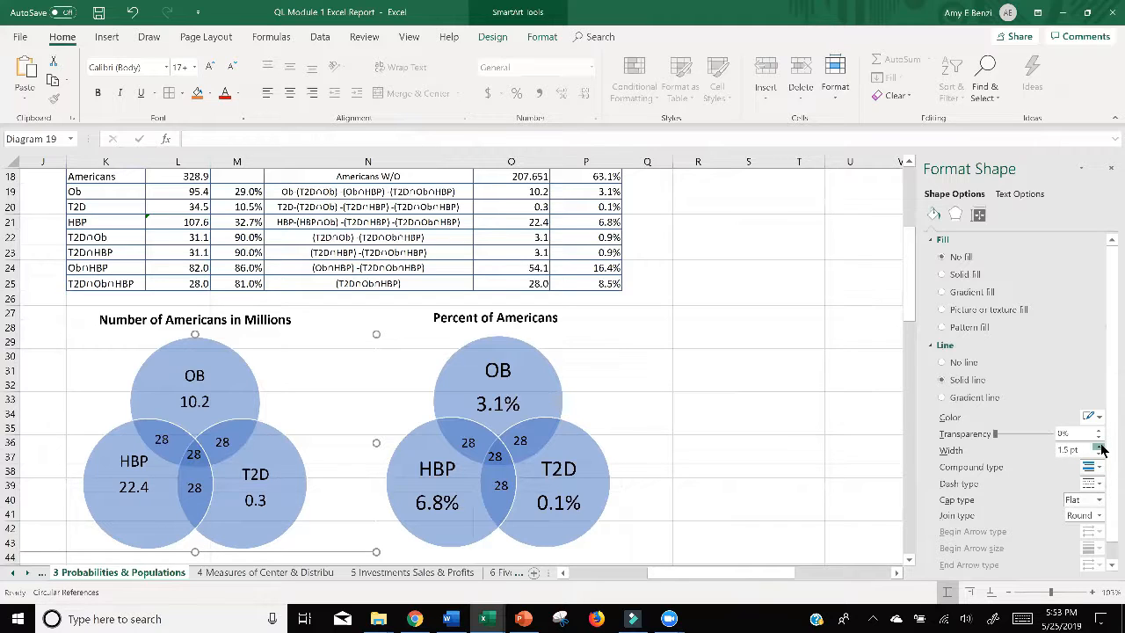
click(1101, 448)
click(676, 404)
click(300, 368)
scroll(761, 345, down, 3)
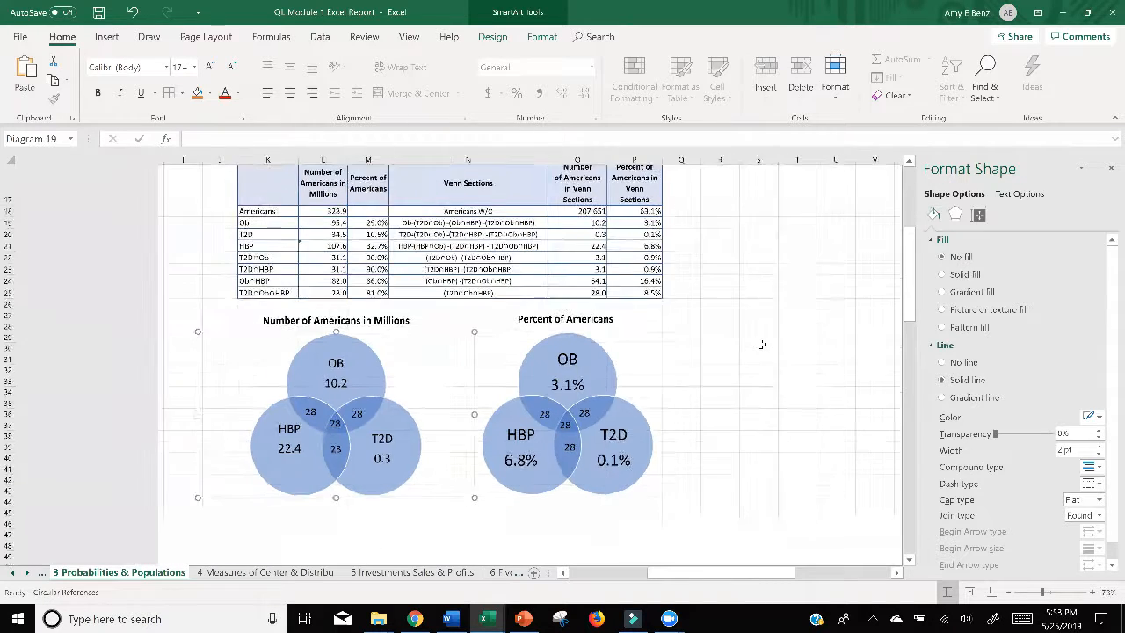
click(1111, 167)
click(801, 440)
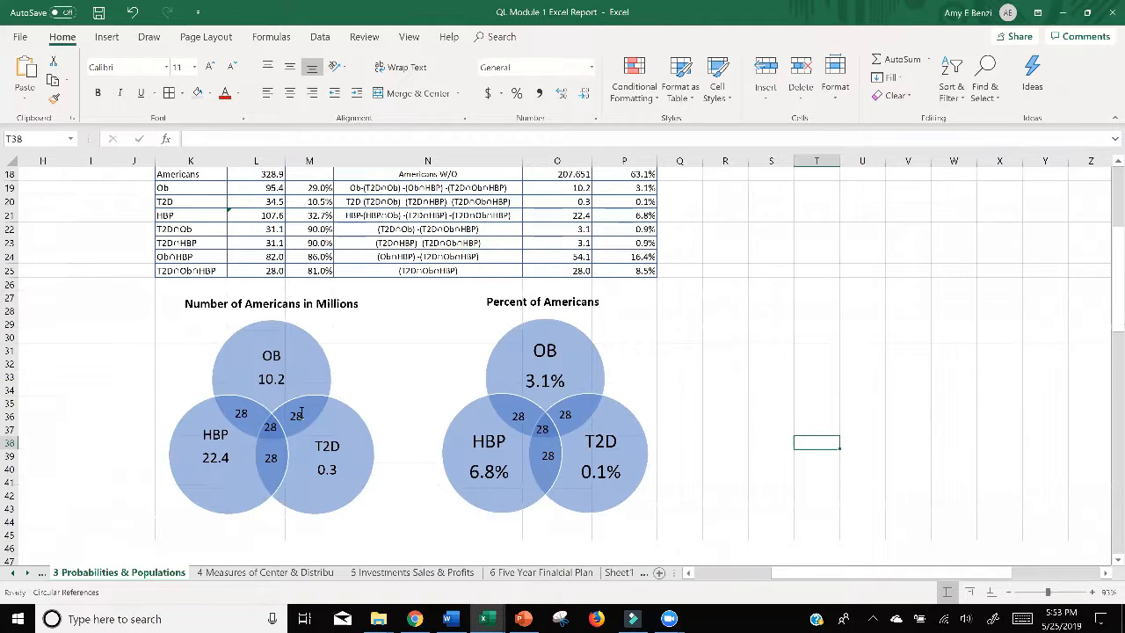
Step: Switch to the PowerPoint presentation, examine the number outside the circles in the framed example Venn diagram, and return to the Excel report
click(523, 619)
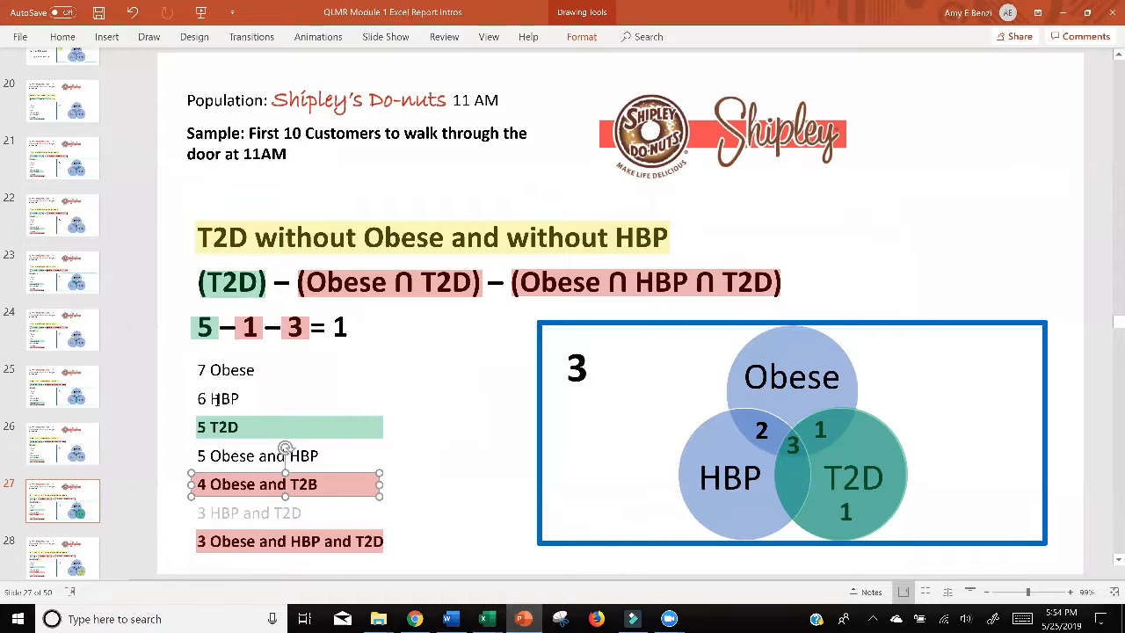
double_click(575, 369)
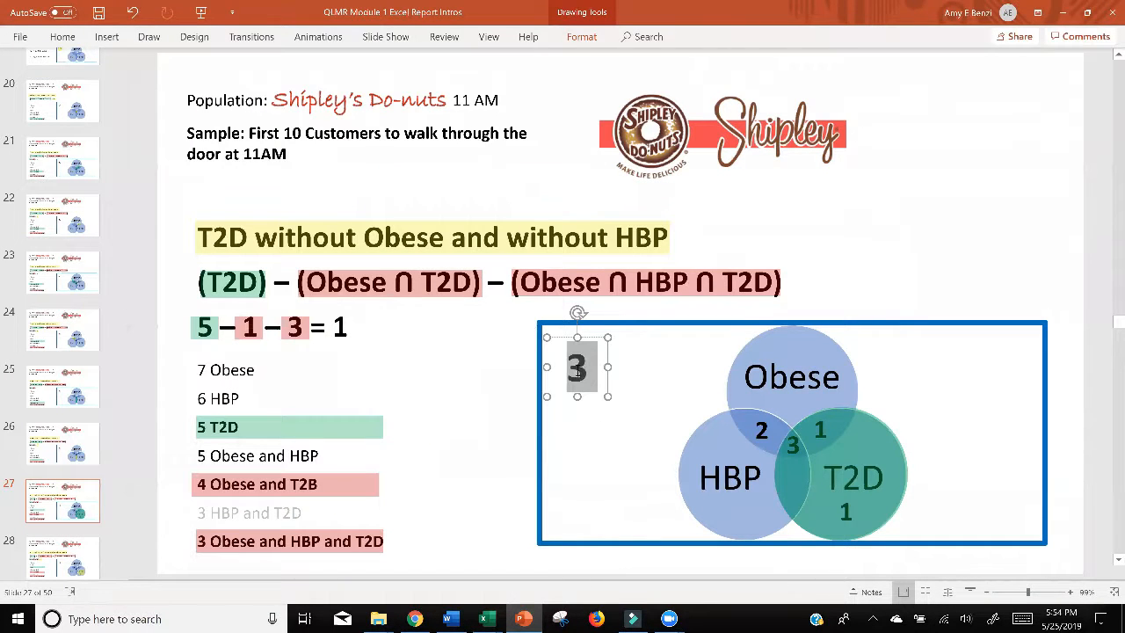
click(1063, 13)
Step: Draw a rectangle about 3.48" high and 4.98" wide over the "Number of Americans in Millions" title and Venn diagram
click(107, 37)
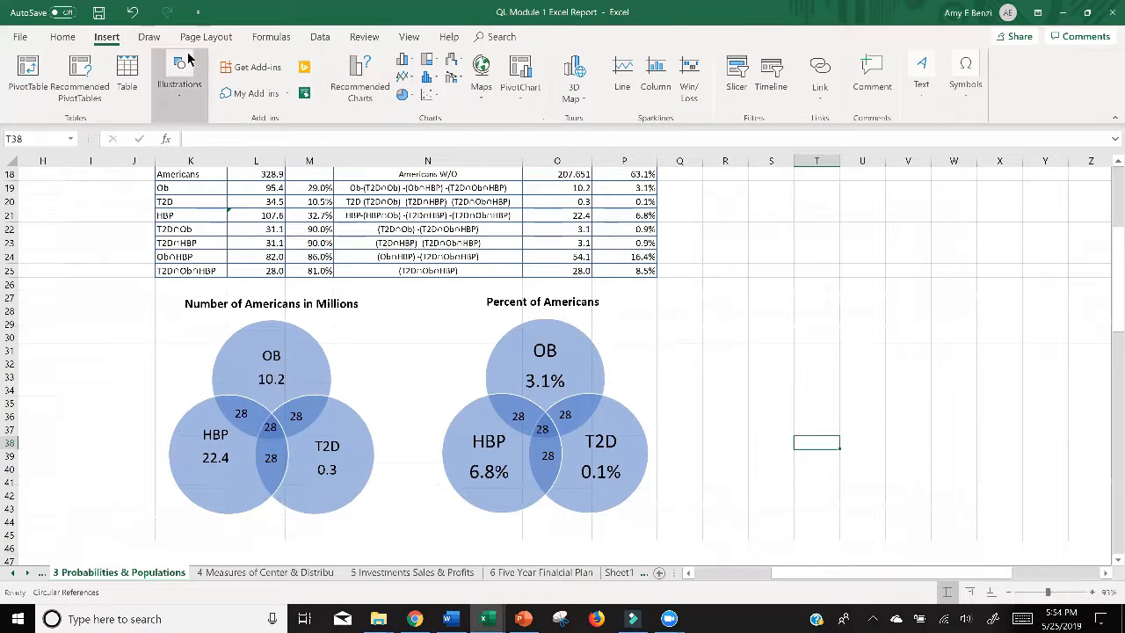
click(167, 95)
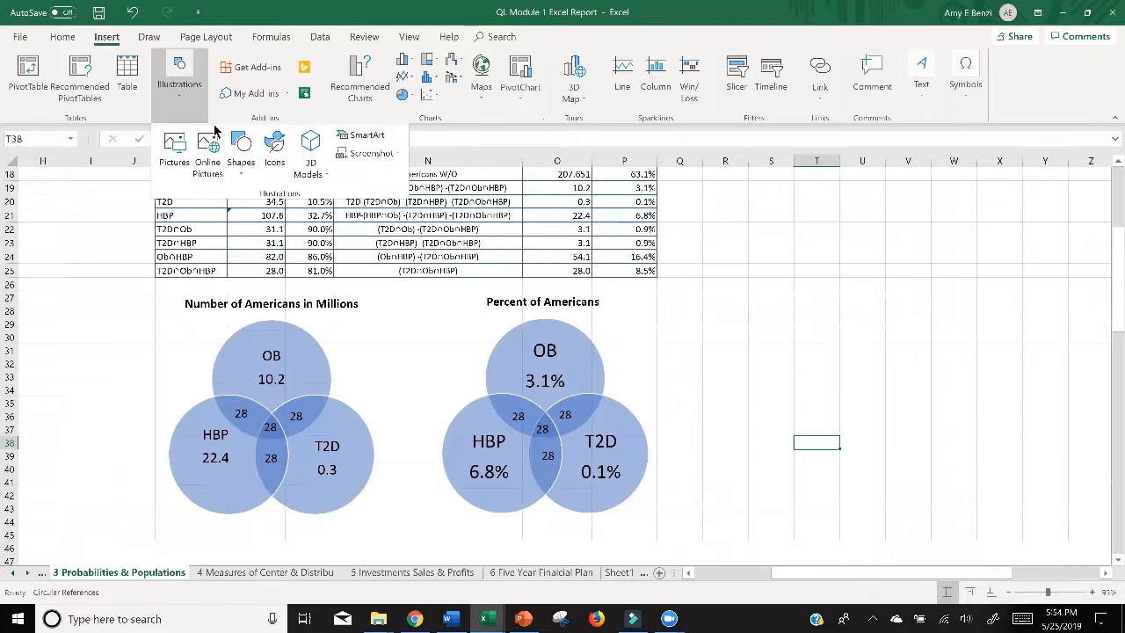
click(241, 151)
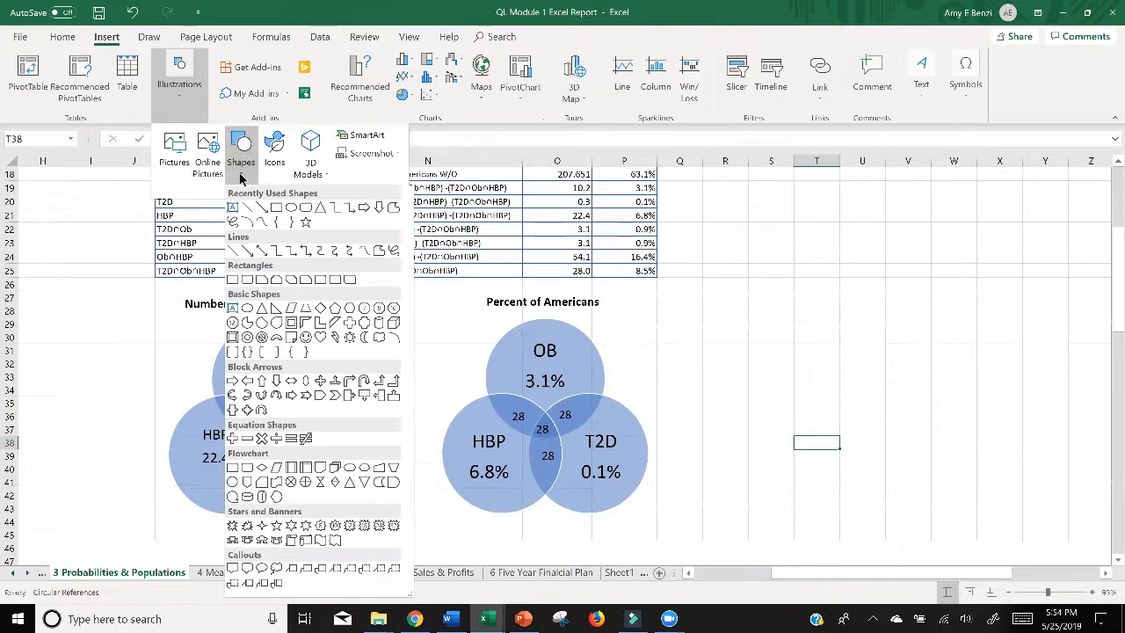
click(276, 209)
mouse_move(102, 297)
mouse_down()
mouse_move(274, 366)
mouse_move(425, 524)
mouse_up()
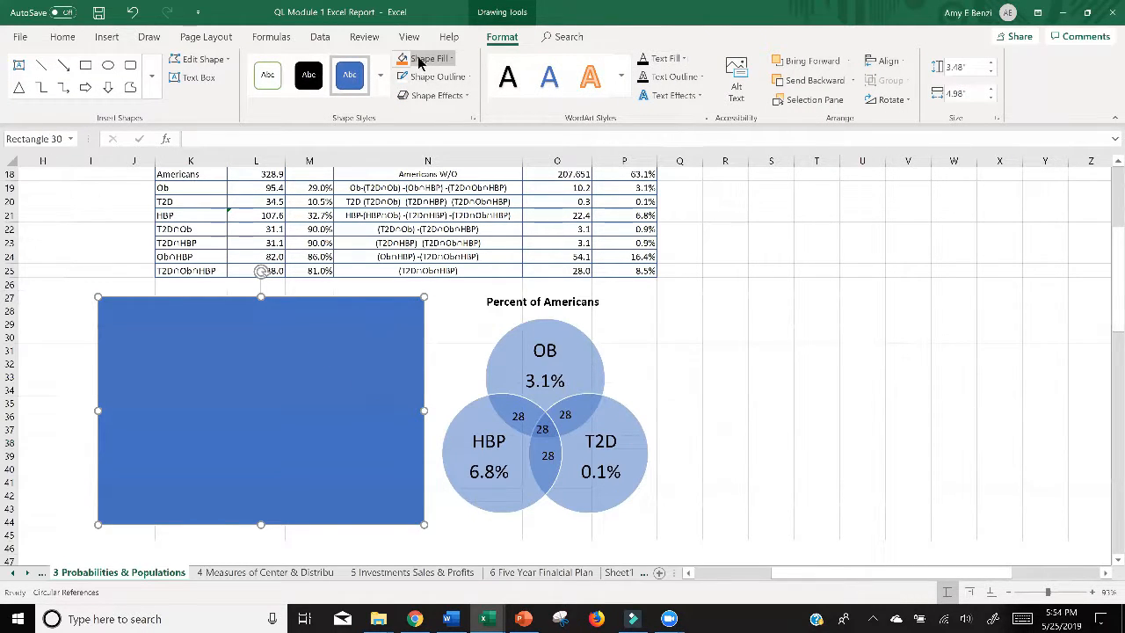
Step: Remove the rectangle's fill, set its outline weight to 6 pt, and shift the frame slightly to center it around the first Venn diagram
right_click(290, 309)
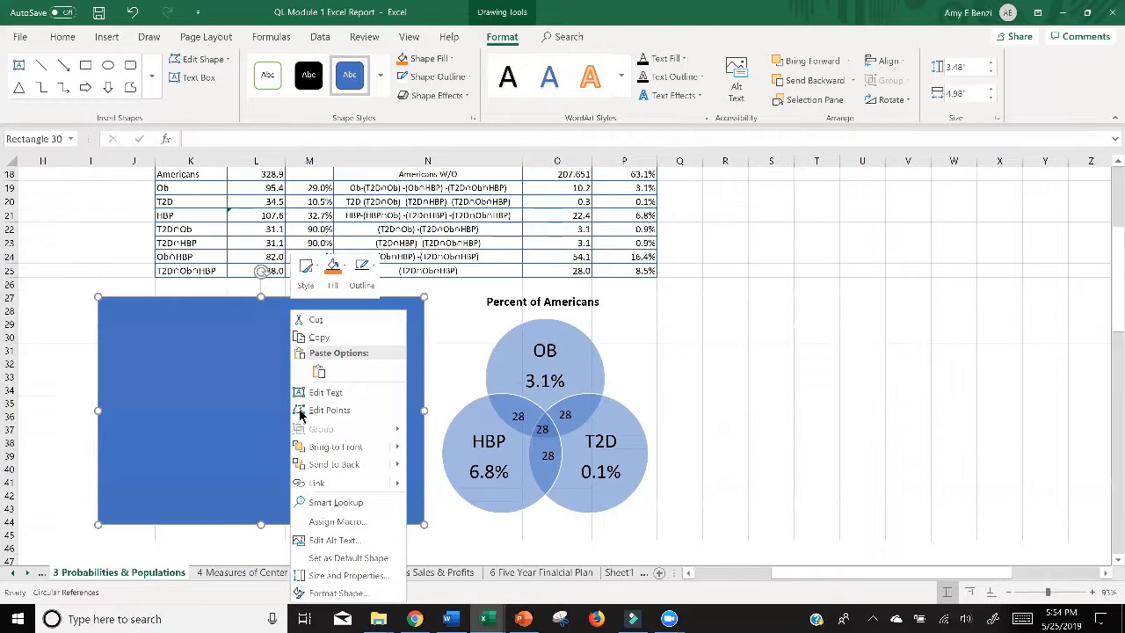
click(444, 60)
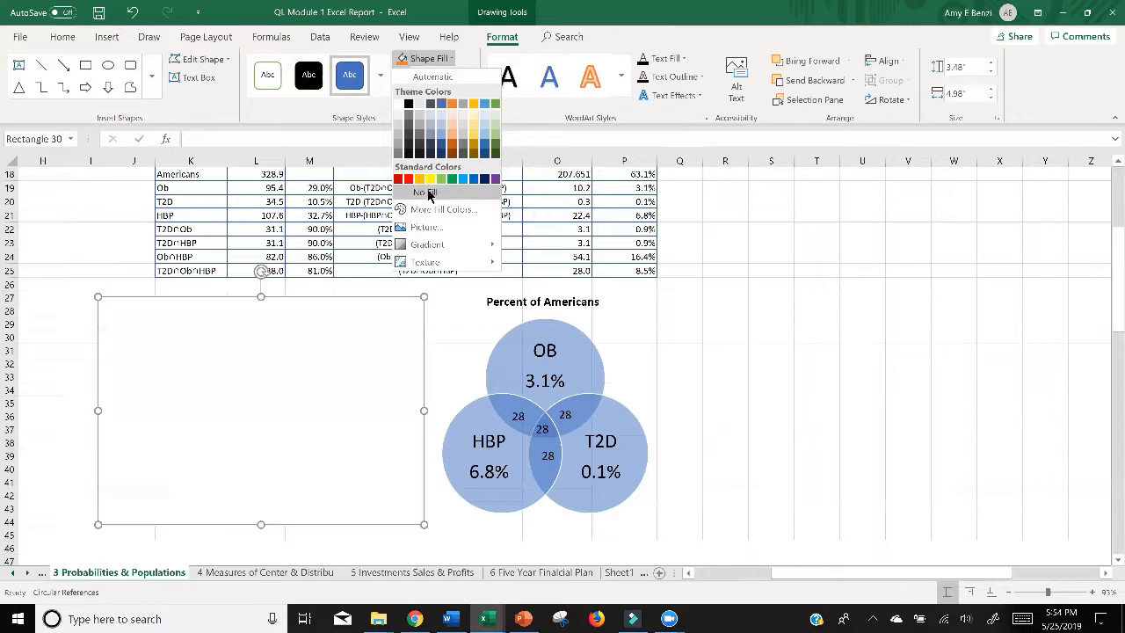
click(428, 190)
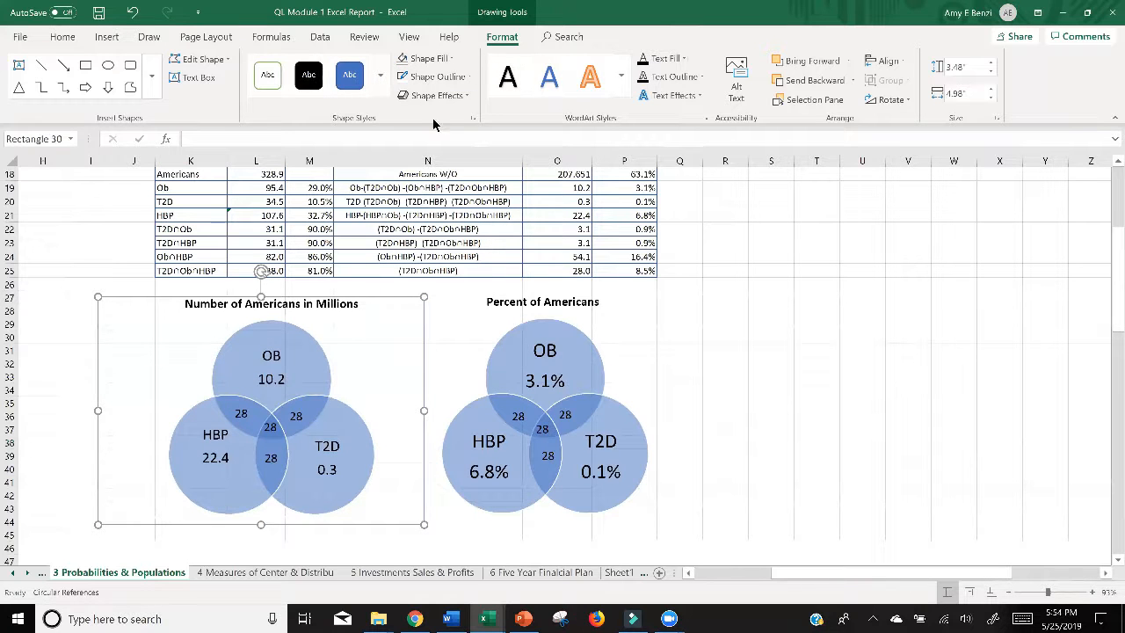
click(435, 76)
mouse_move(510, 252)
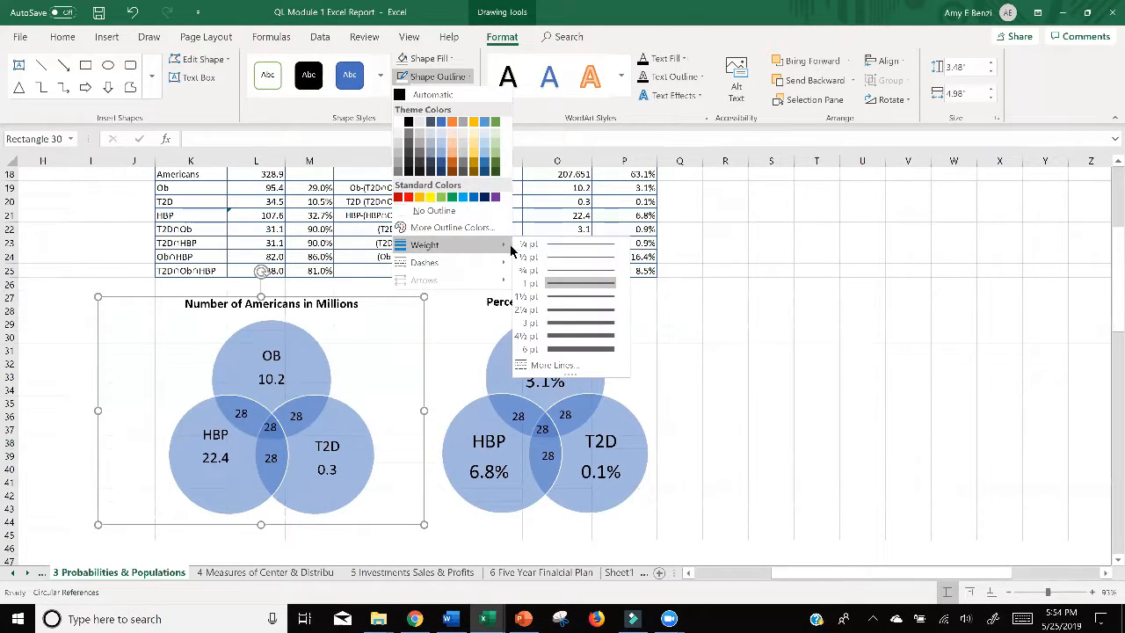
click(555, 349)
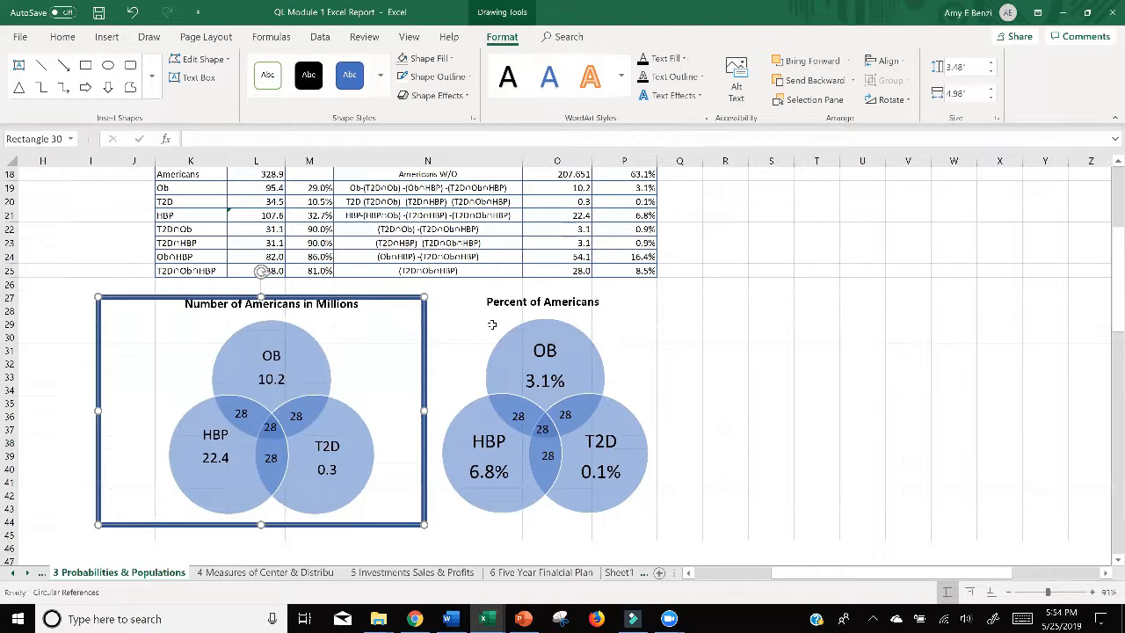
drag(402, 298, 405, 301)
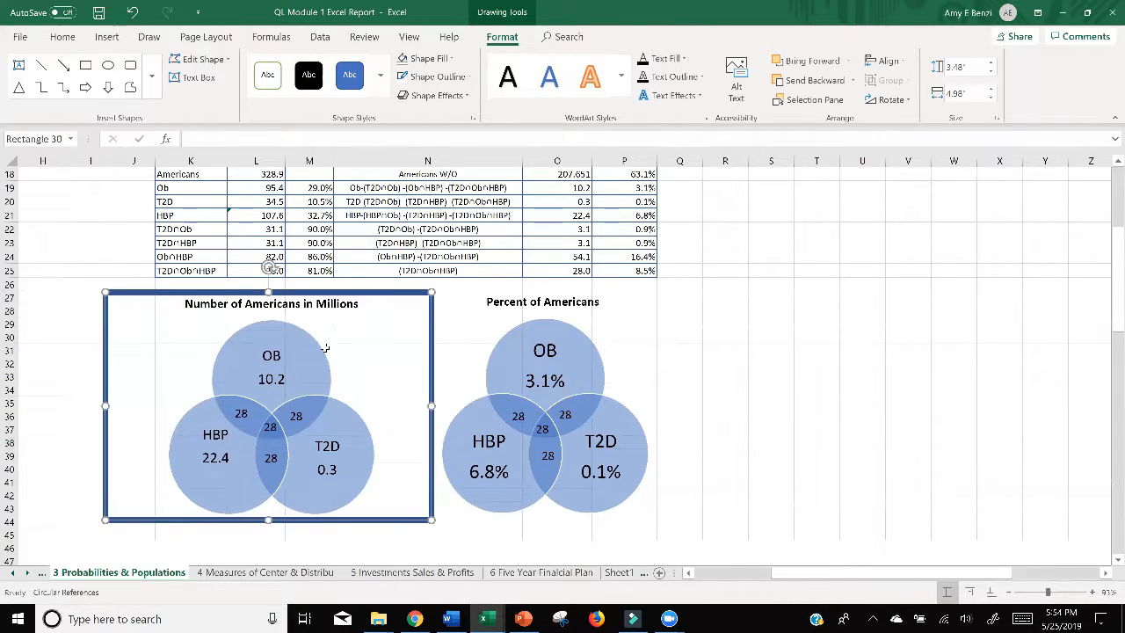
Step: Duplicate the "28" text box from the OB–T2D overlap and place it outside the circles, inside the frame near its upper-left corner
click(267, 380)
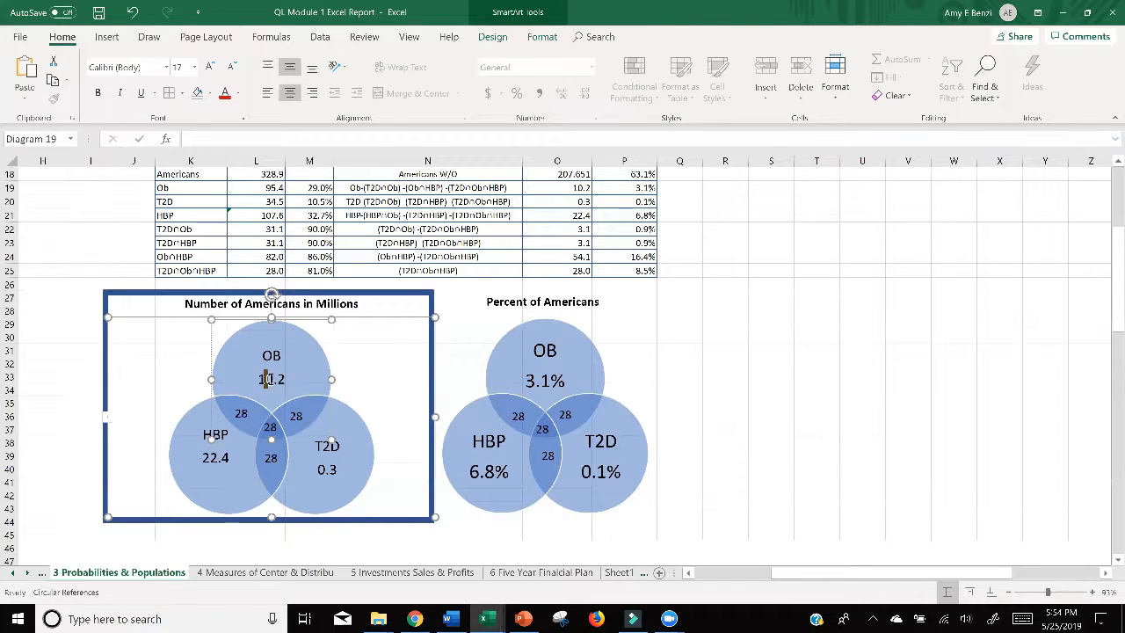
click(297, 415)
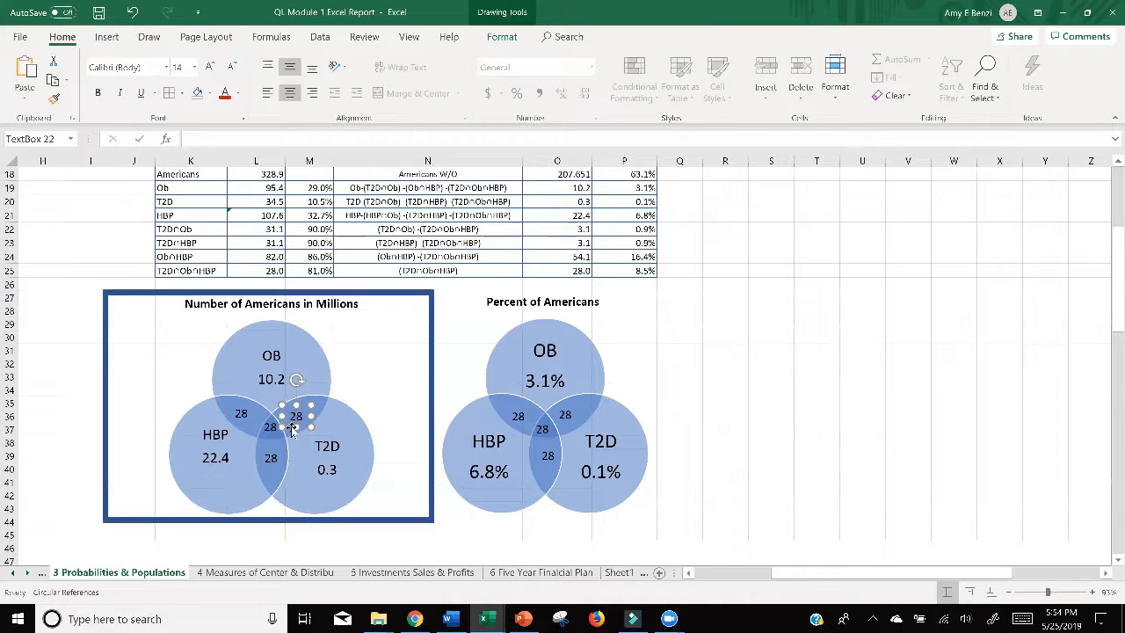
key(ctrl+v)
drag(306, 426, 154, 349)
scroll(577, 427, up, 3)
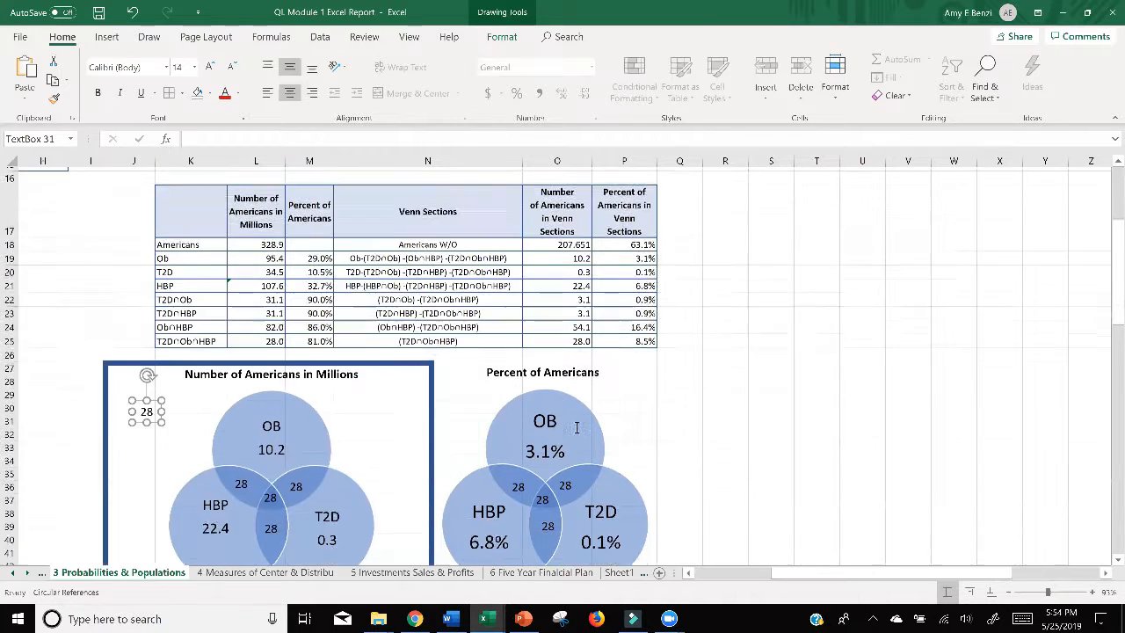
Step: Change the number outside the circles of the first Venn diagram to 201.7 and widen its text box to fit on one line
scroll(572, 422, down, 1)
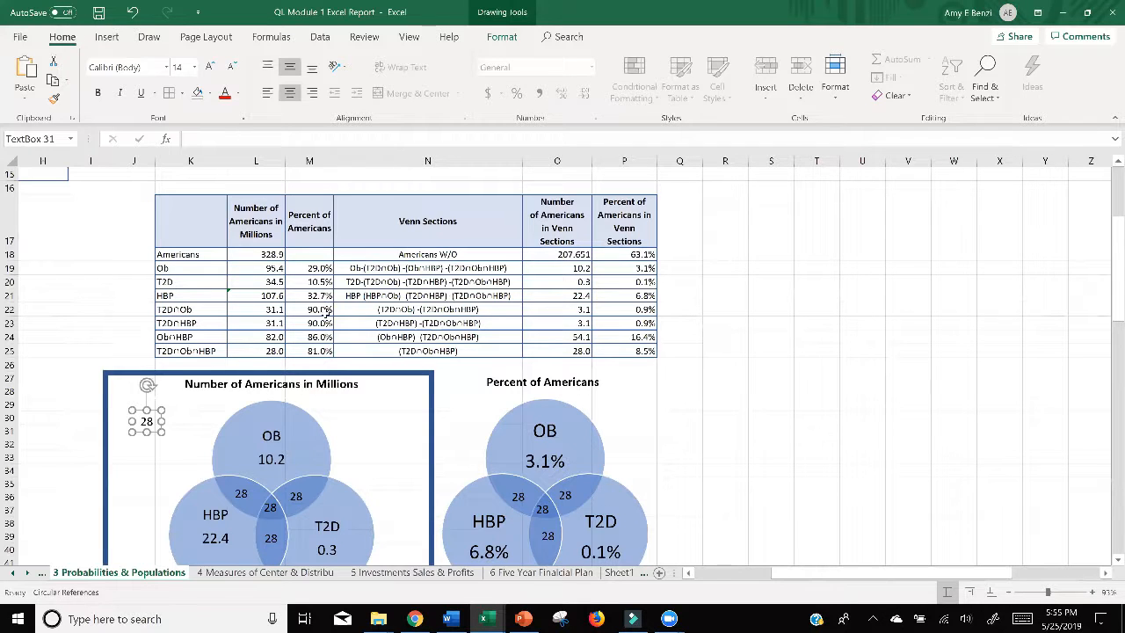
click(147, 421)
double_click(147, 421)
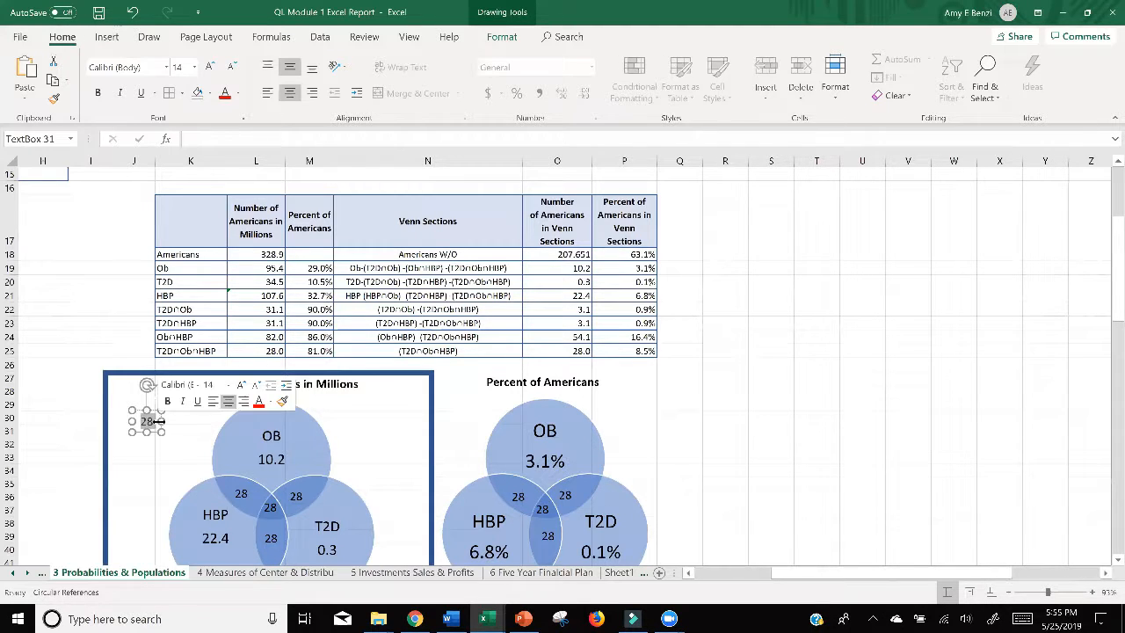
text(207)
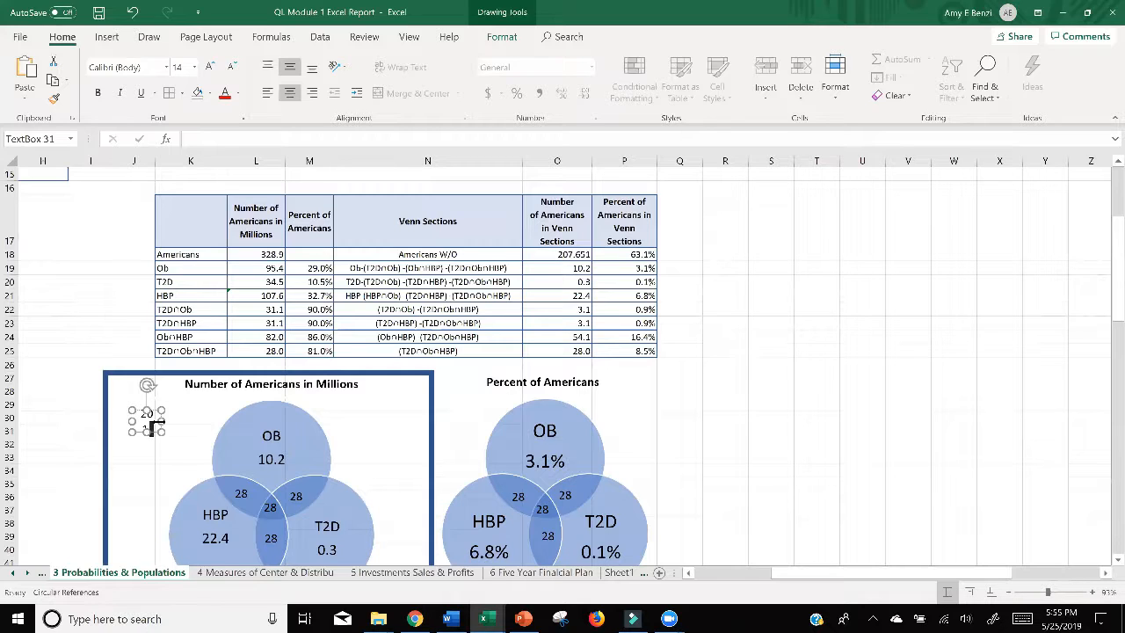
text(.7)
drag(160, 421, 201, 421)
click(544, 254)
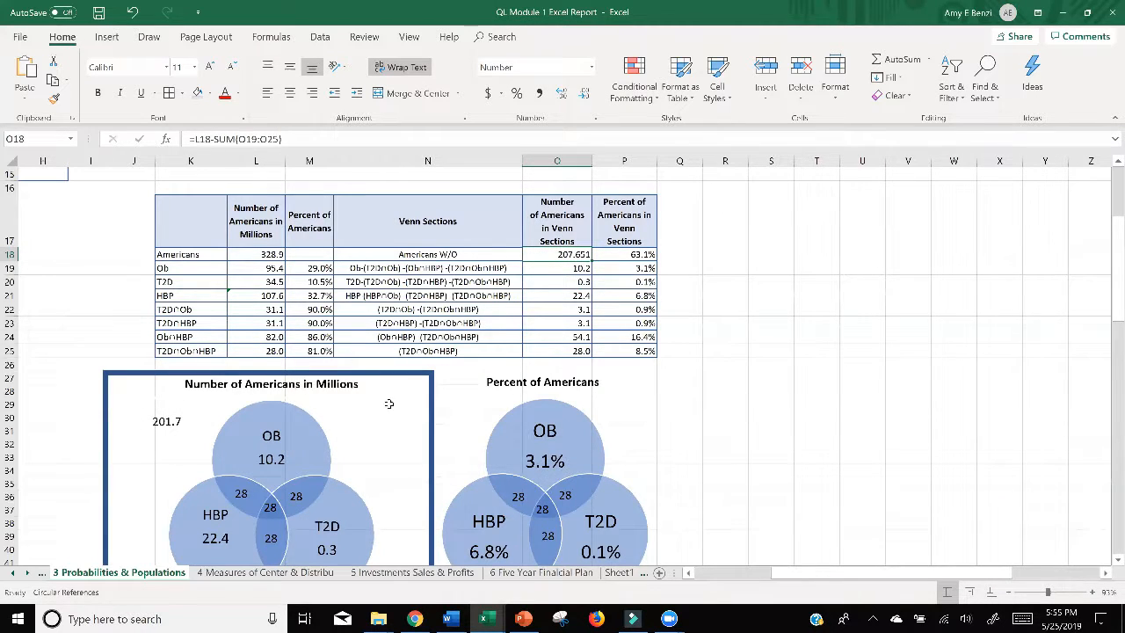
scroll(595, 370, down, 1)
scroll(243, 414, up, 1)
click(240, 495)
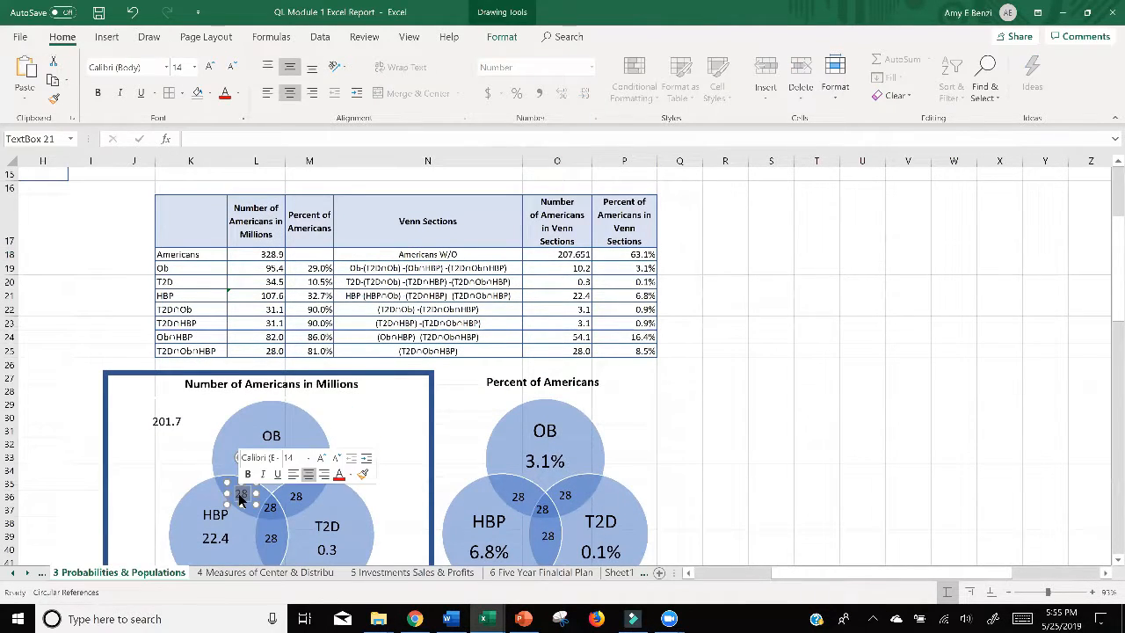
click(908, 368)
Step: Narrow the first Venn diagram's frame from both sides and place a duplicate of the frame around the second Venn diagram
scroll(864, 360, down, 2)
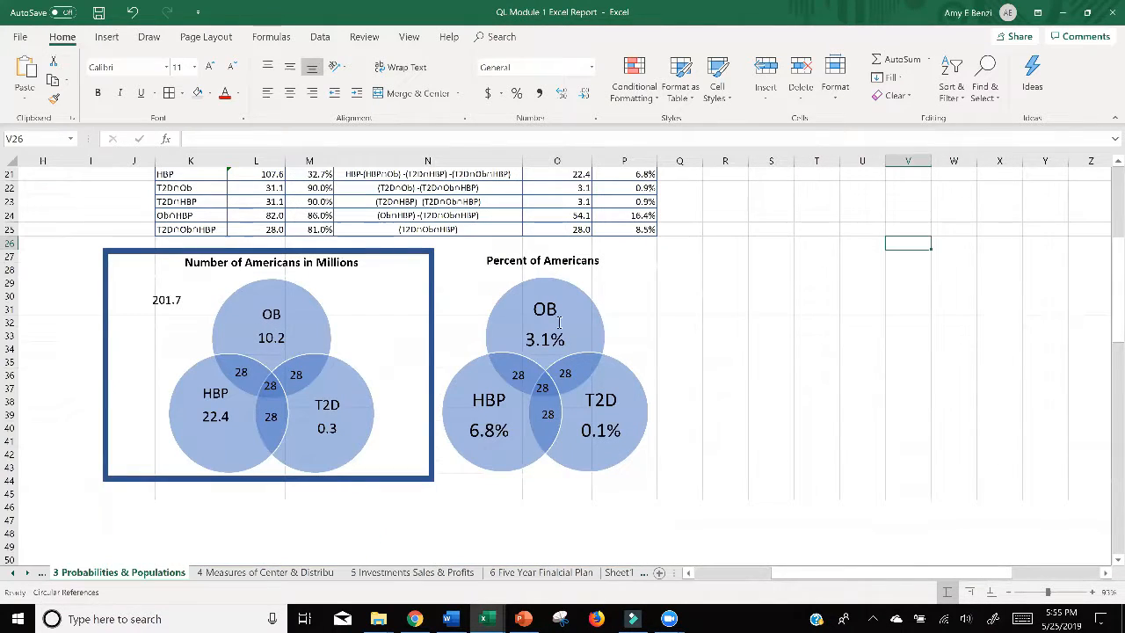
click(432, 305)
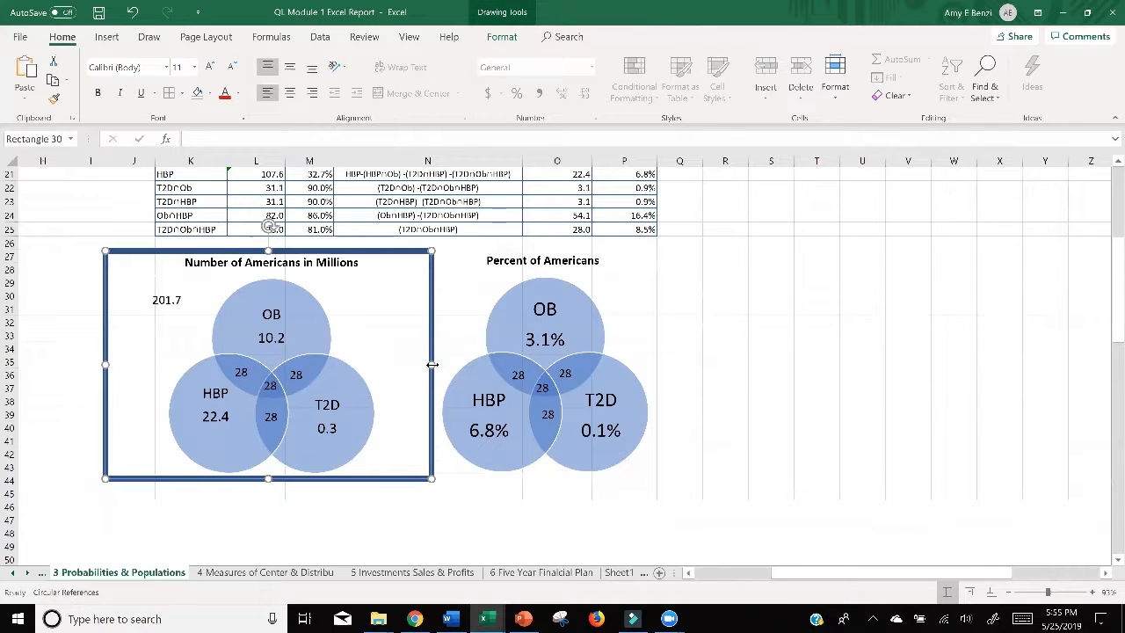
drag(432, 363, 393, 364)
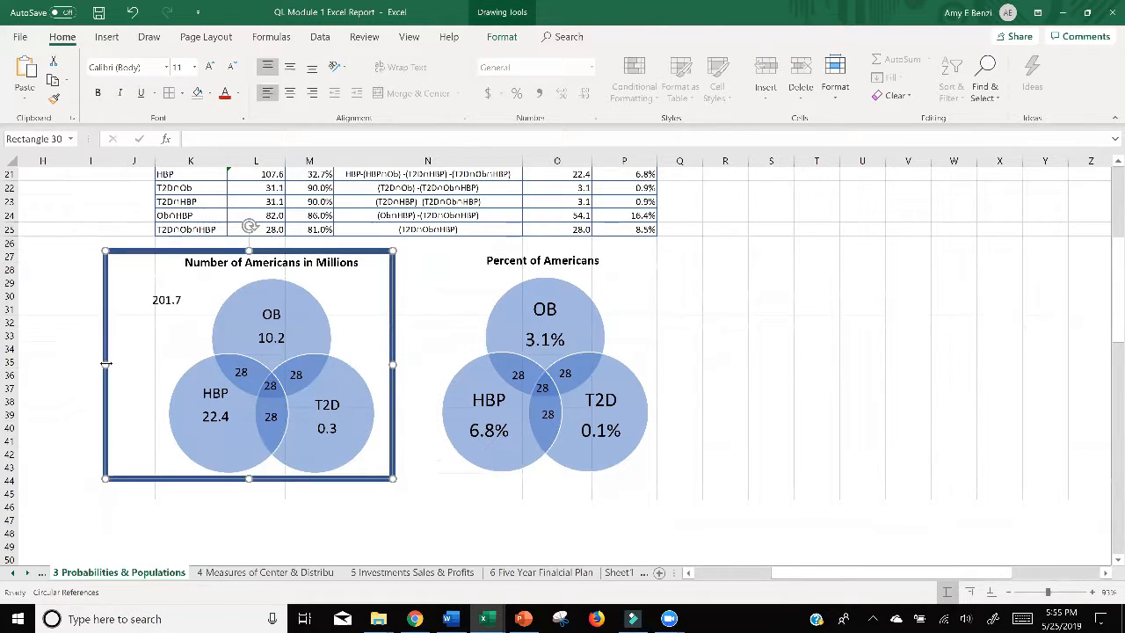
drag(103, 364, 135, 364)
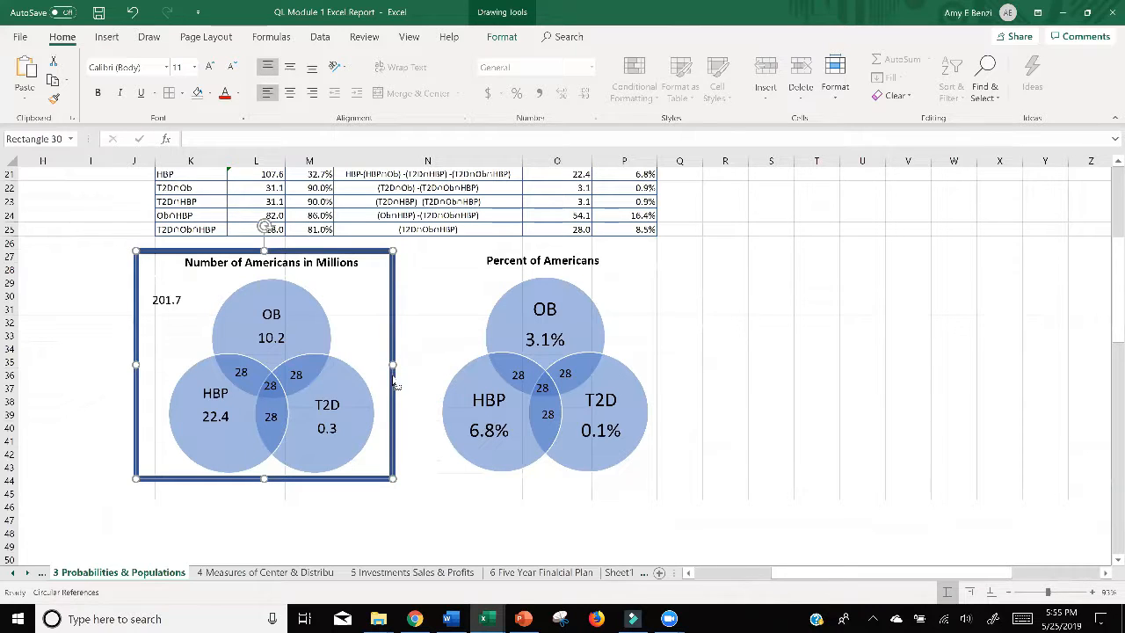
key(ctrl+d)
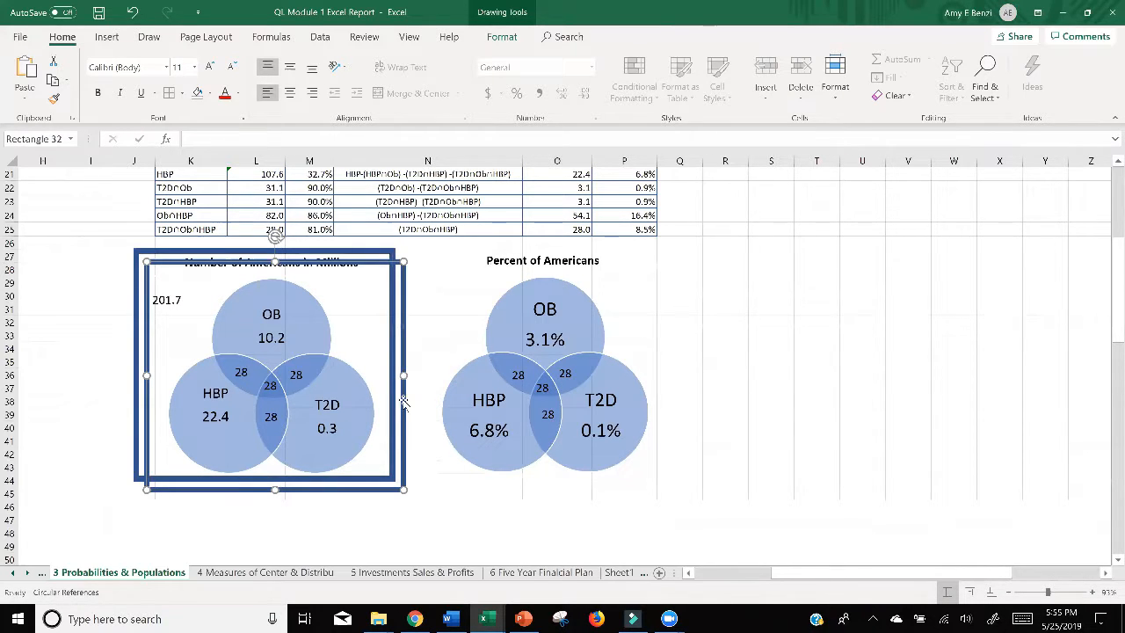
drag(409, 399, 677, 389)
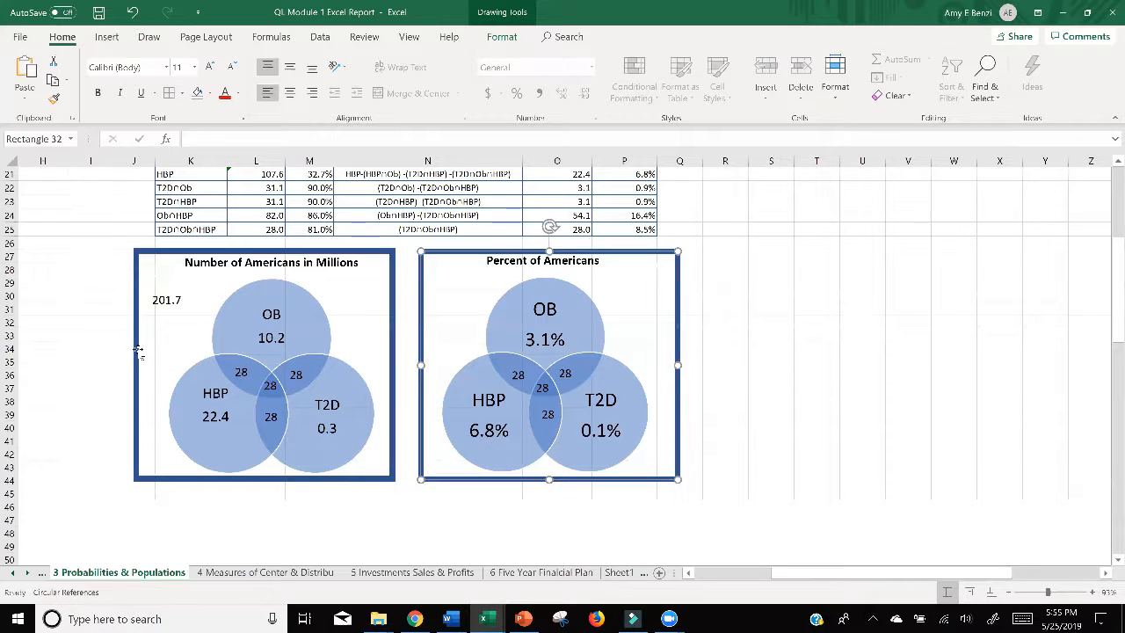
Step: Duplicate the 201.7 text box into the second frame, outside the circles, and change its text to 63.1%
click(157, 302)
drag(157, 302, 485, 310)
scroll(485, 310, up, 2)
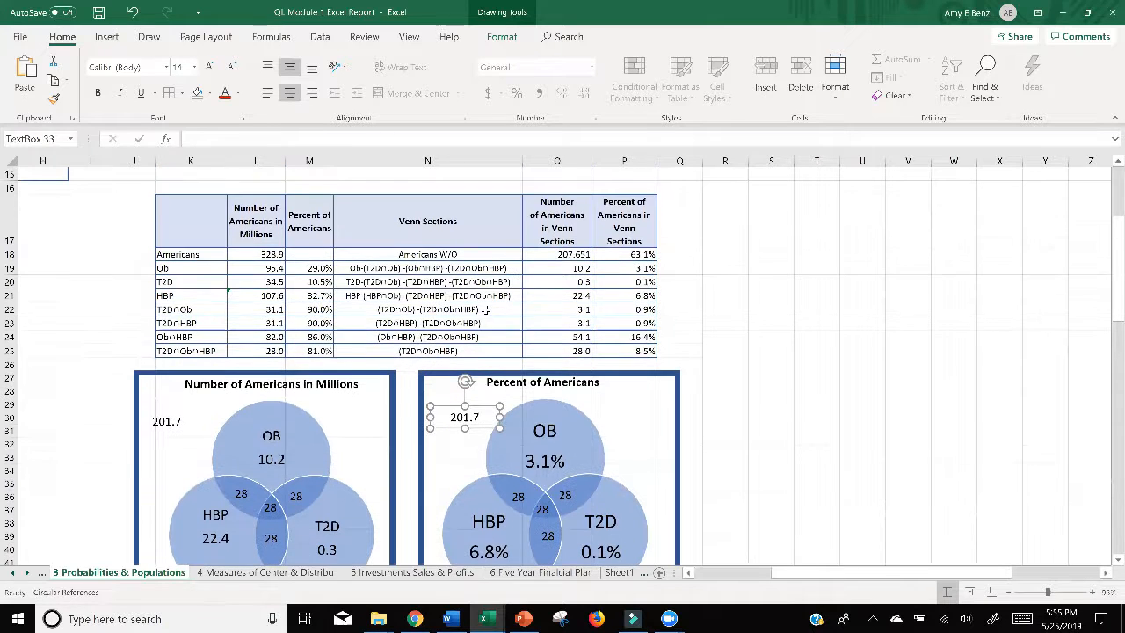
double_click(448, 418)
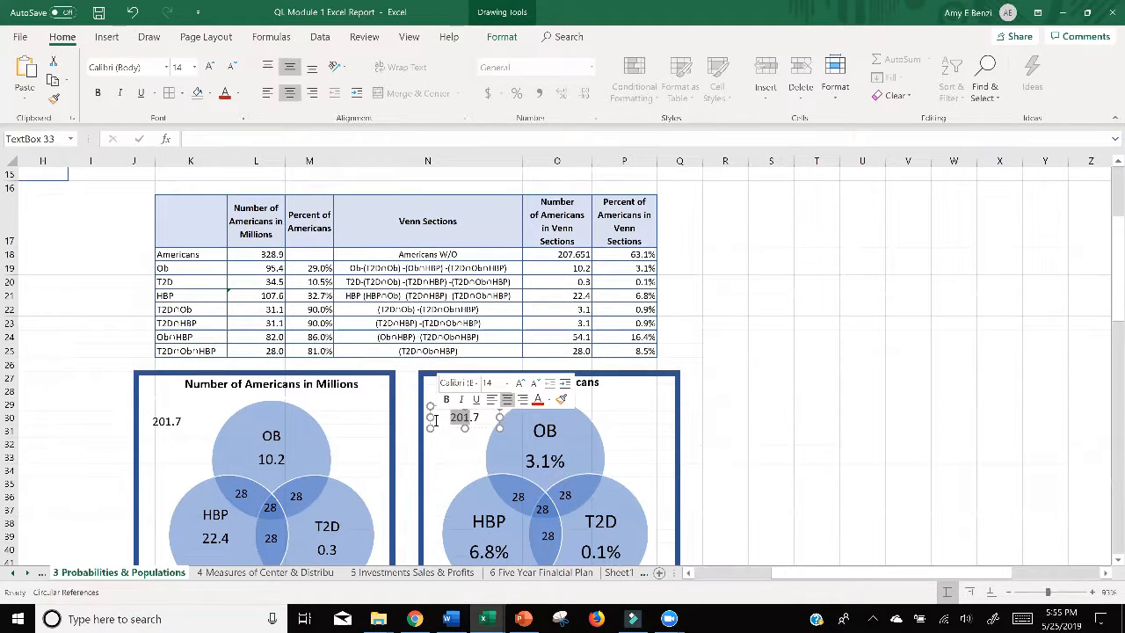
text(63.1)
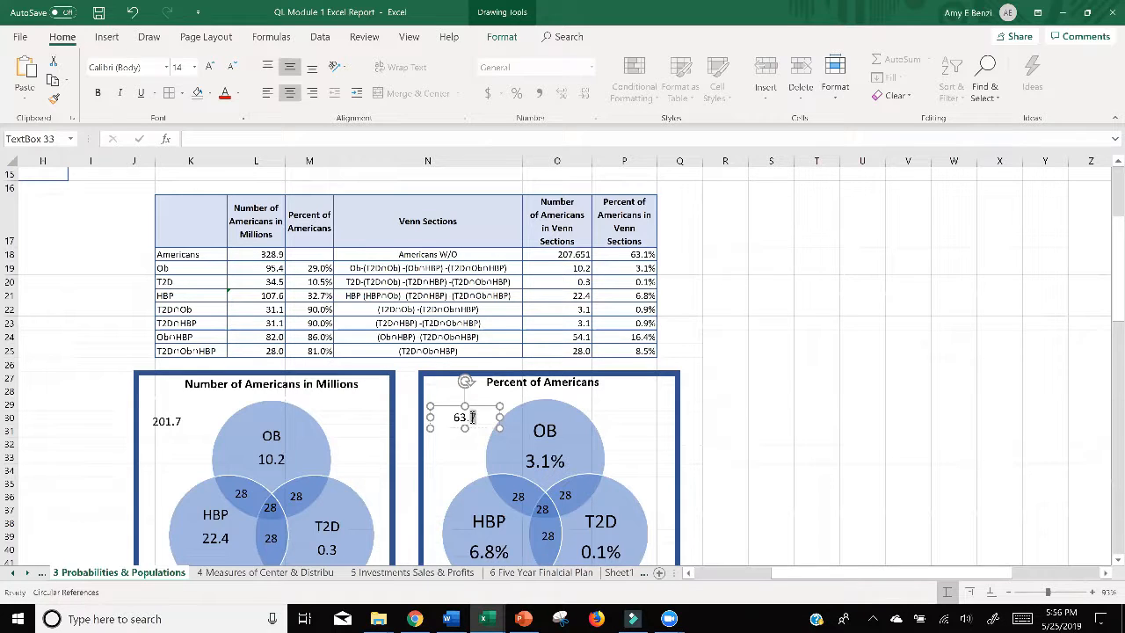
drag(468, 417, 475, 419)
text(1%)
scroll(648, 301, down, 1)
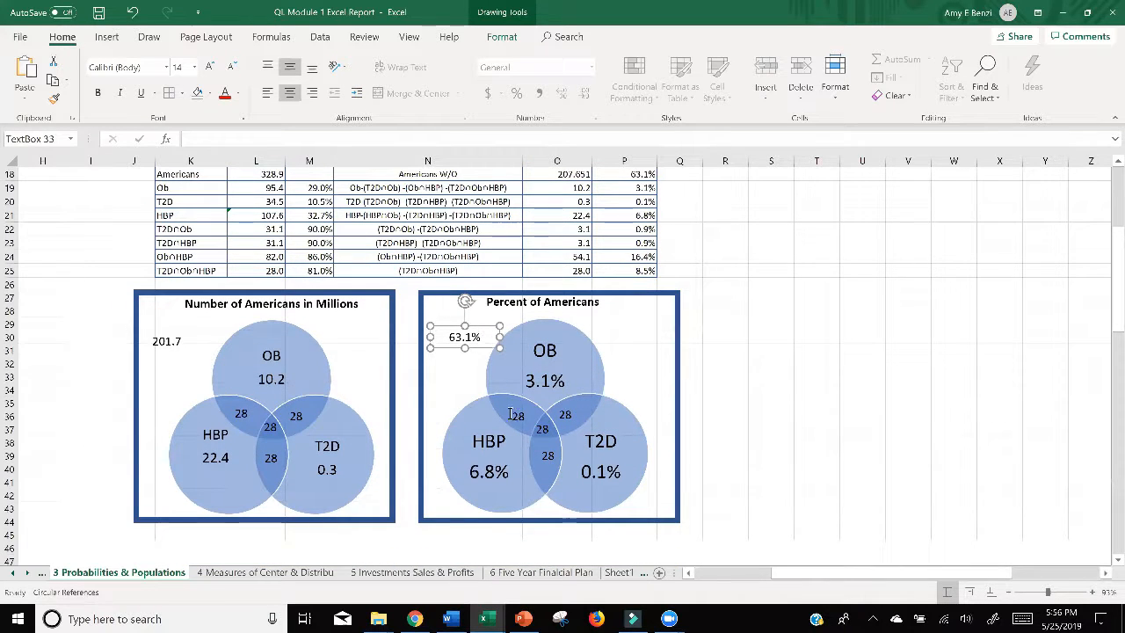
click(773, 391)
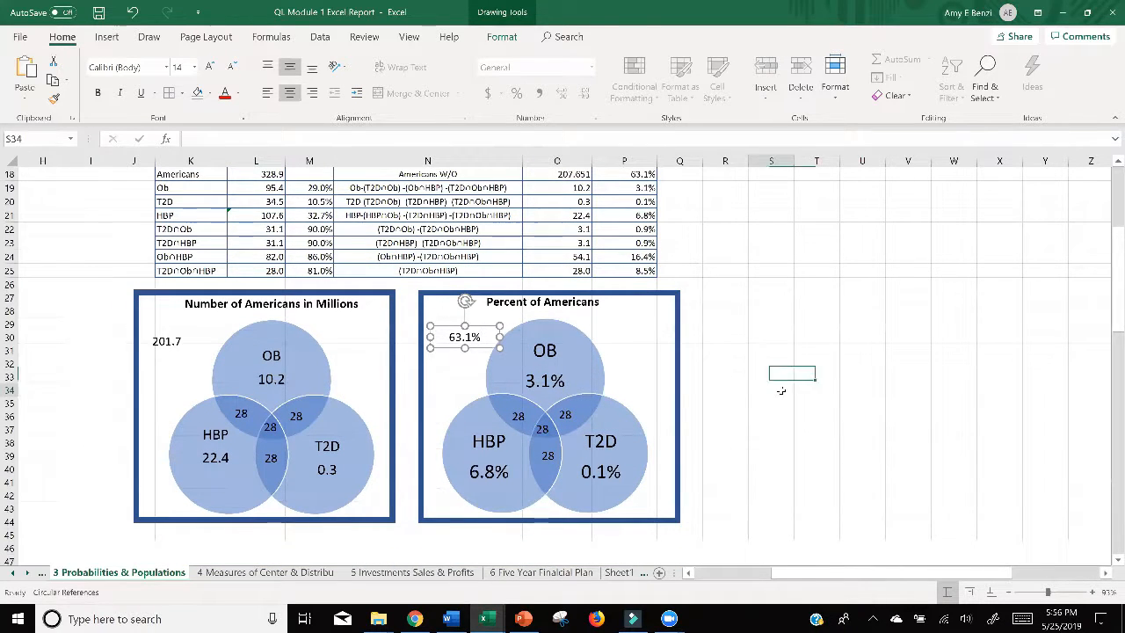
Step: Examine the layout of the section's tables together with both titled and framed Venn diagrams
scroll(874, 386, up, 1)
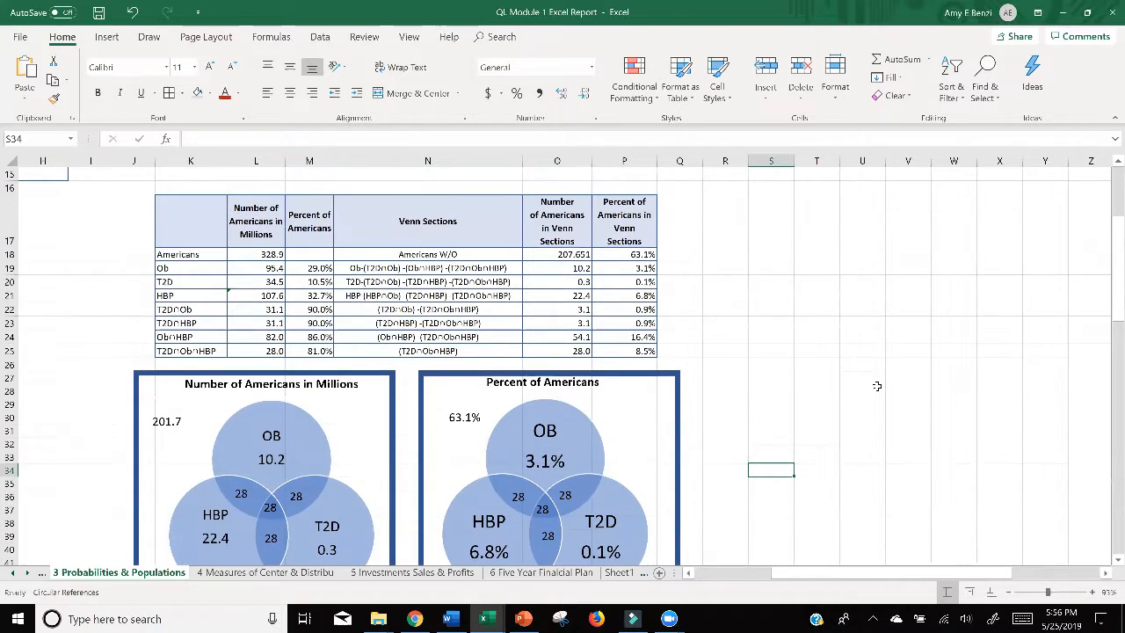
drag(1114, 286, 1115, 314)
scroll(938, 341, down, 2)
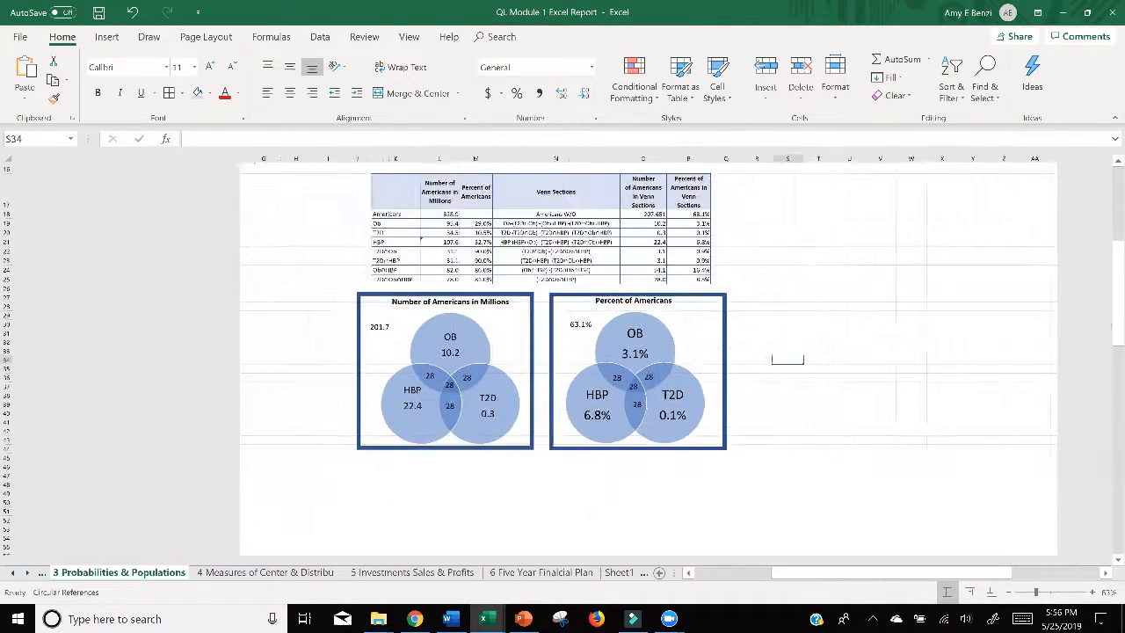
scroll(197, 584, up, 5)
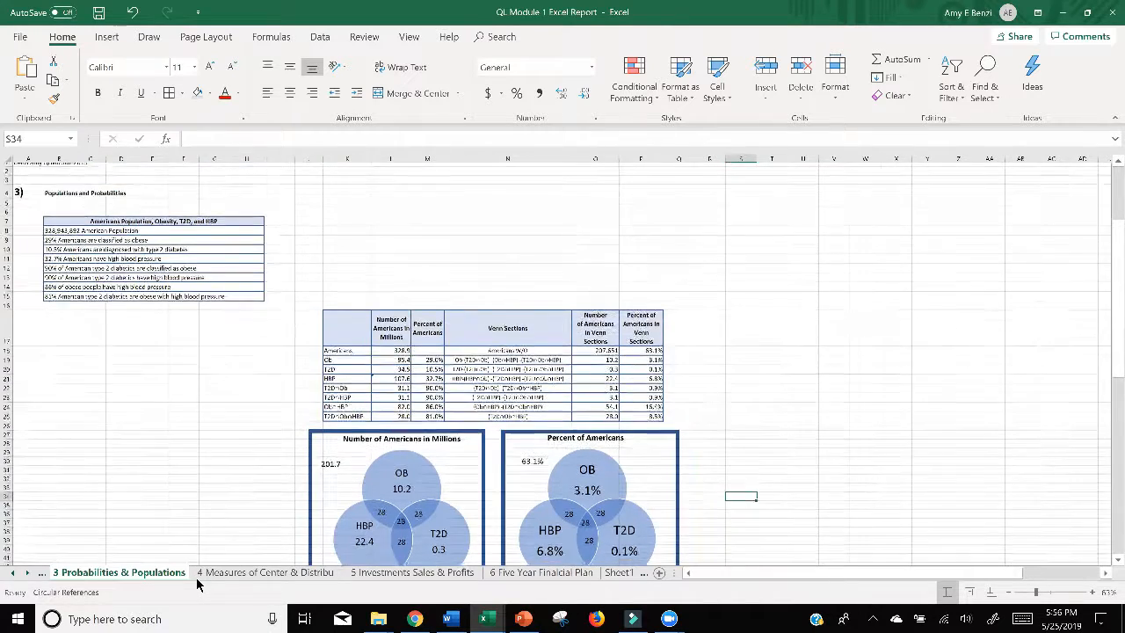
scroll(197, 584, down, 3)
scroll(196, 585, up, 1)
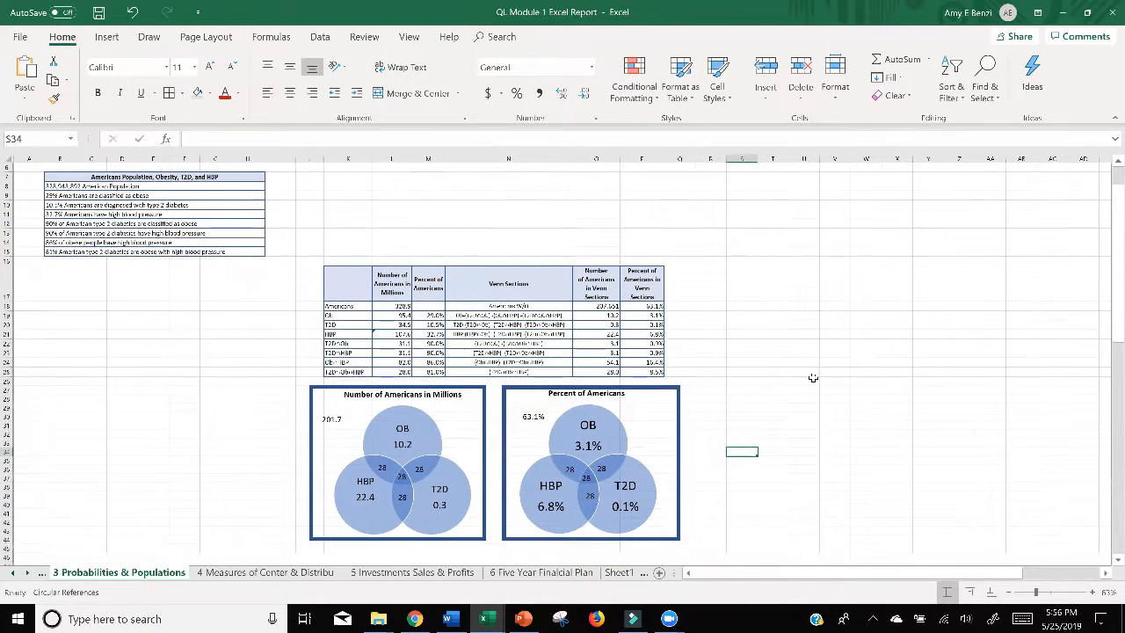
scroll(813, 378, up, 1)
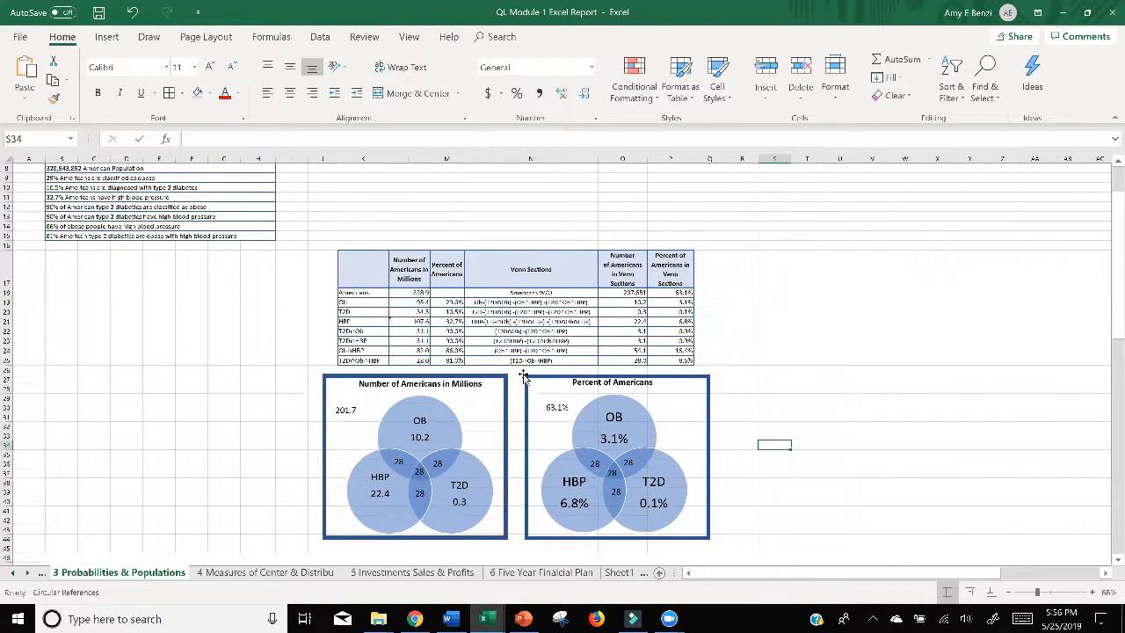
click(582, 384)
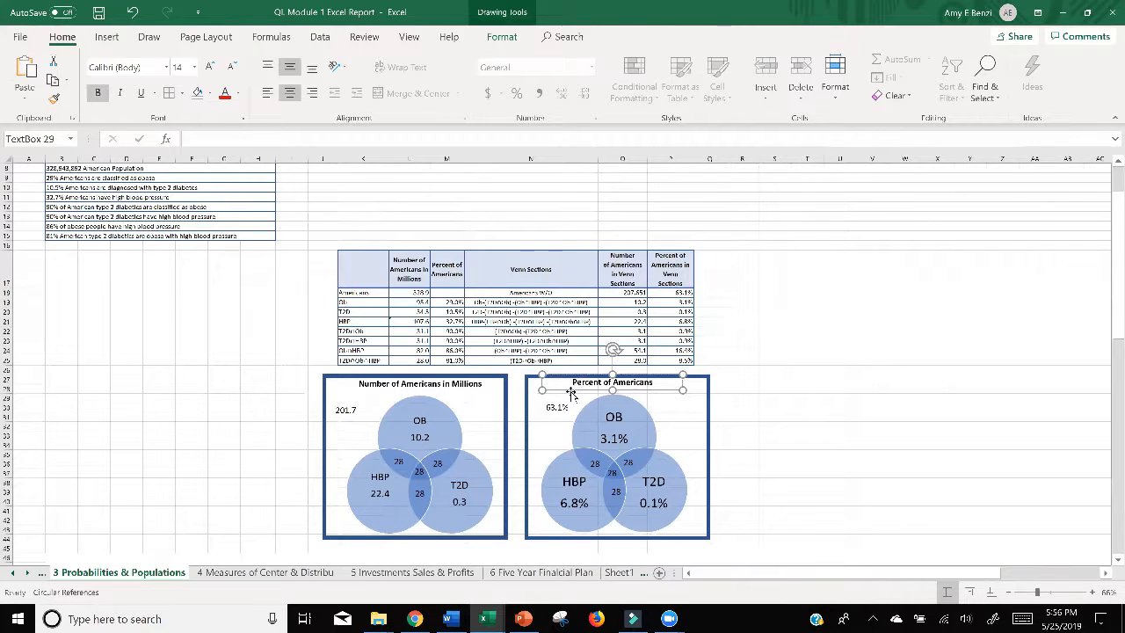
Step: Duplicate the "Percent of Americans" title box into the empty area beneath the statistics list and enlarge it into a tall report box
drag(571, 391, 571, 392)
drag(410, 389, 83, 311)
drag(193, 309, 277, 526)
drag(209, 409, 128, 404)
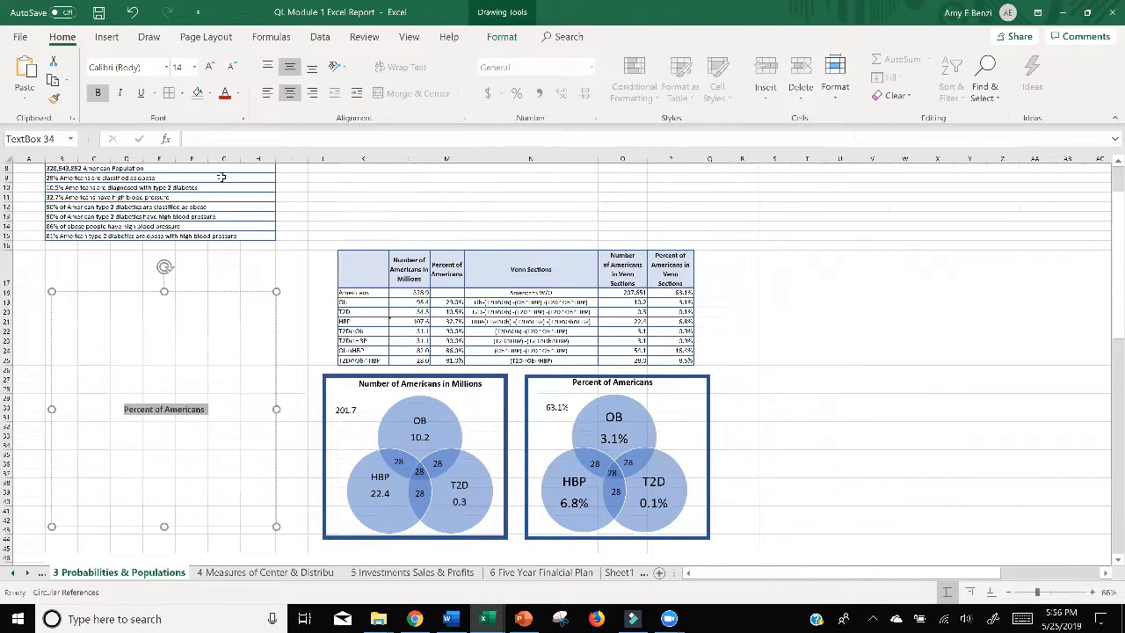
Step: Align the enlarged box's text to the upper left, color it red and replace it with "Fluve sentence report"
click(267, 67)
click(267, 93)
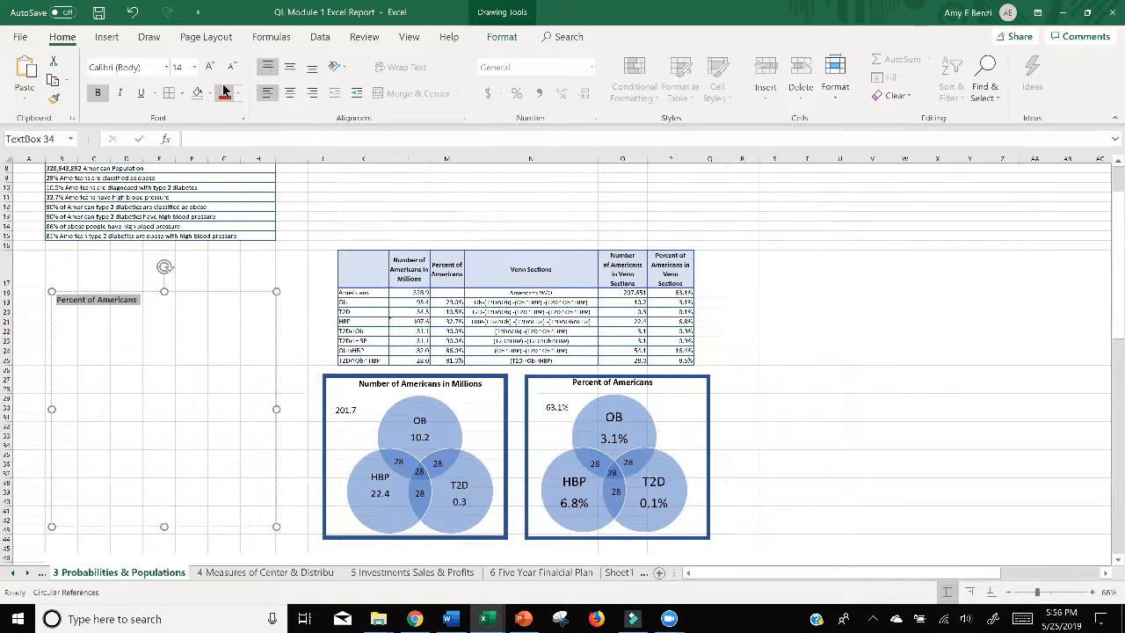
click(224, 91)
text(F)
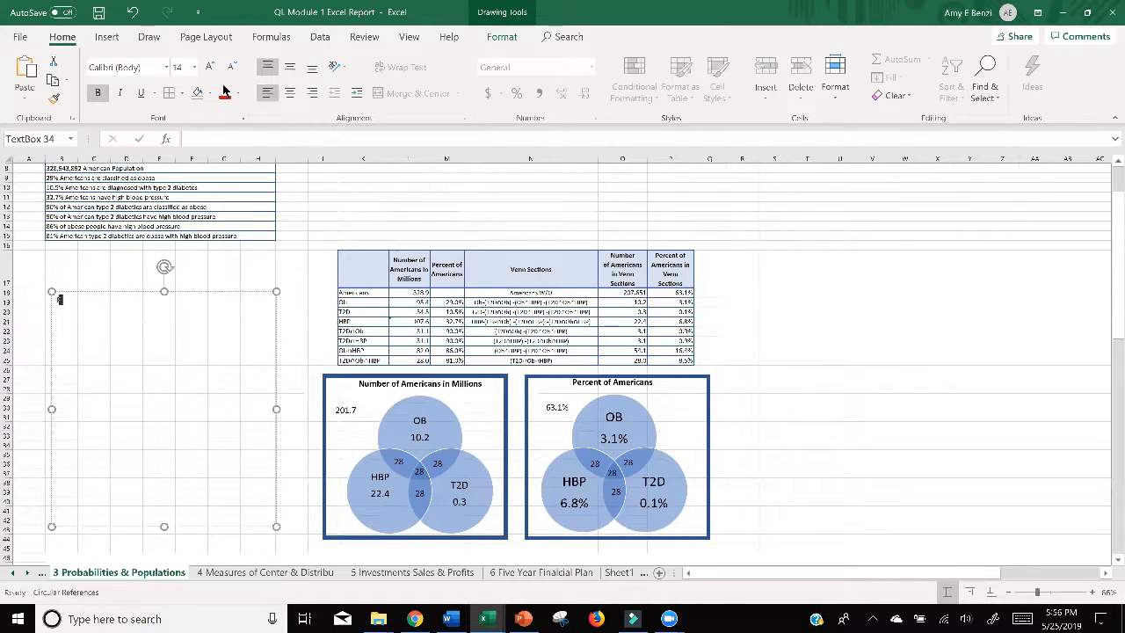
text(luve sentence report)
Step: Switch to the assignment PDF in Chrome and read the Five Sentence Report questions for Probabilities and Populations
click(416, 619)
scroll(247, 353, down, 1)
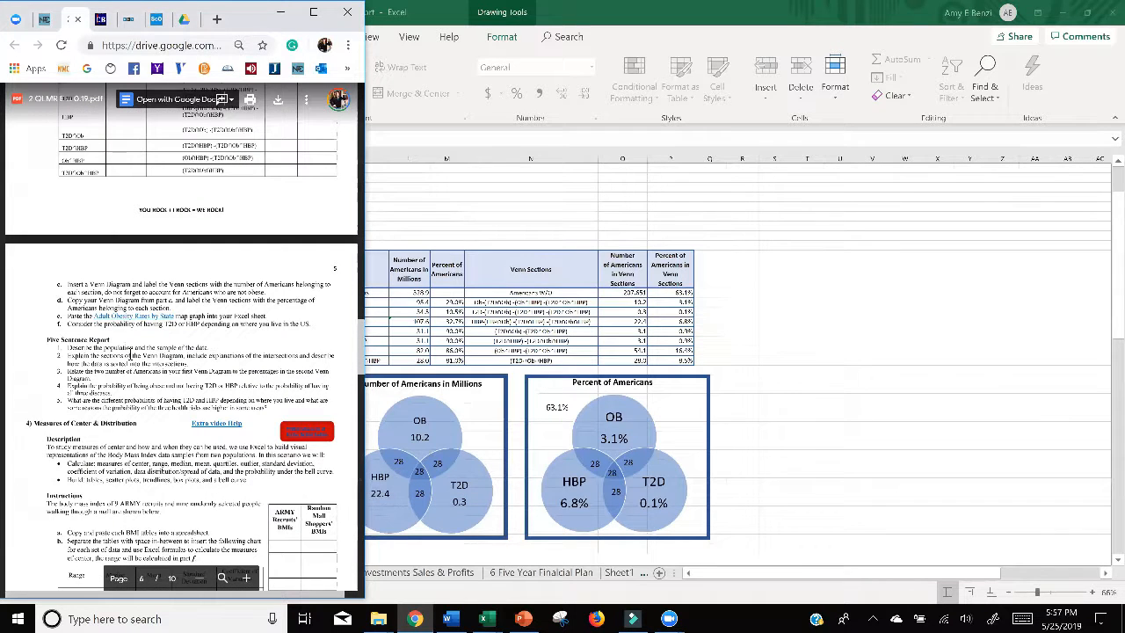
click(314, 13)
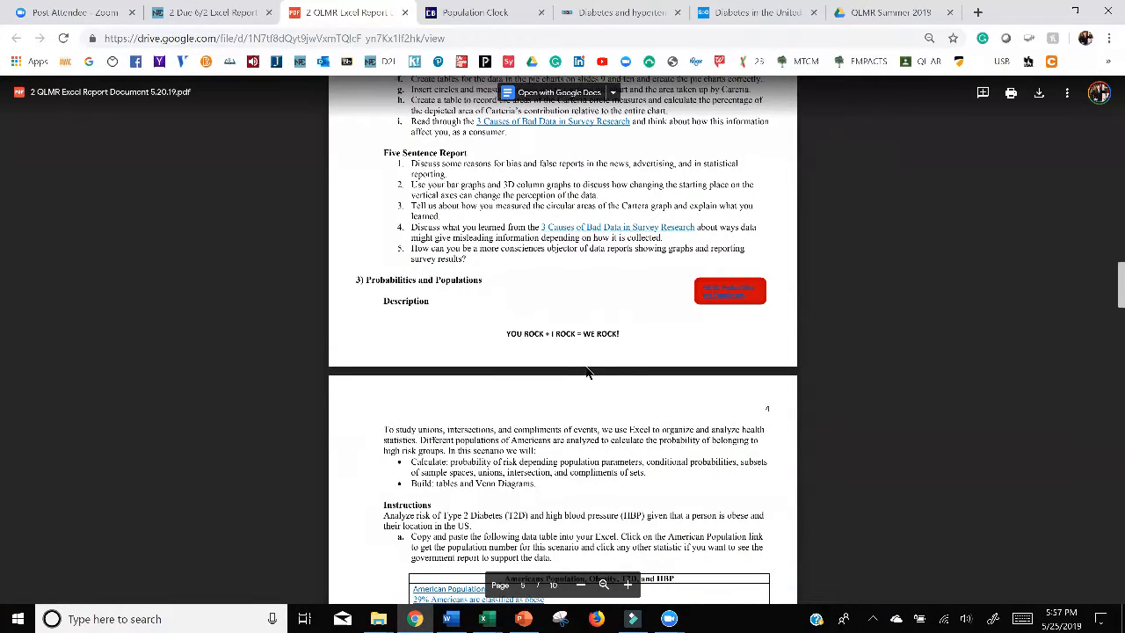
scroll(587, 372, up, 5)
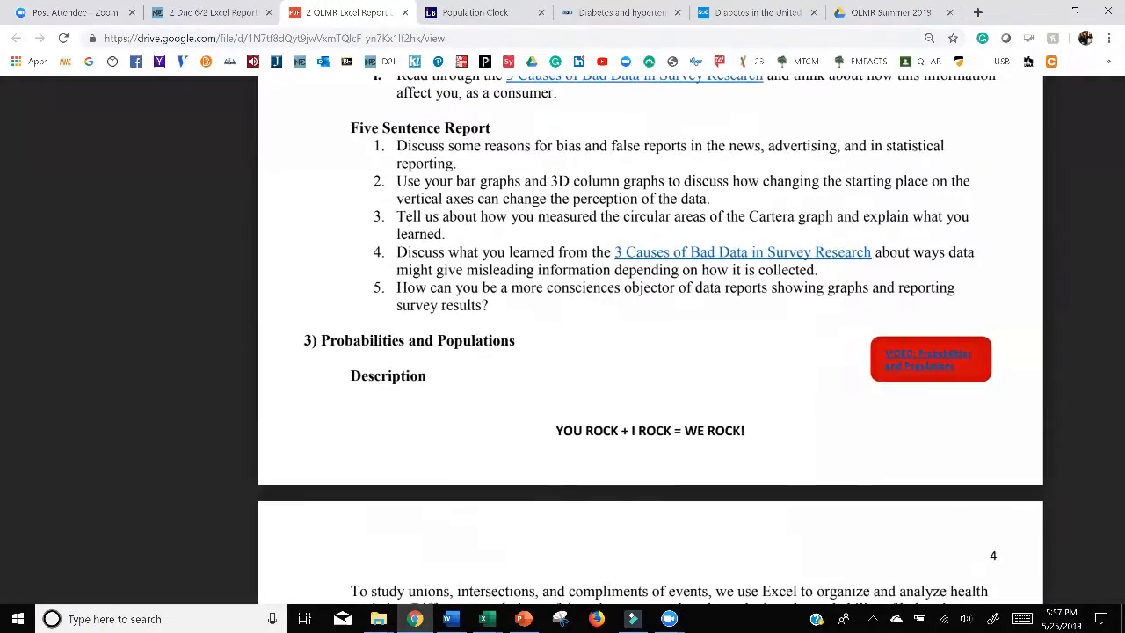
scroll(556, 349, down, 10)
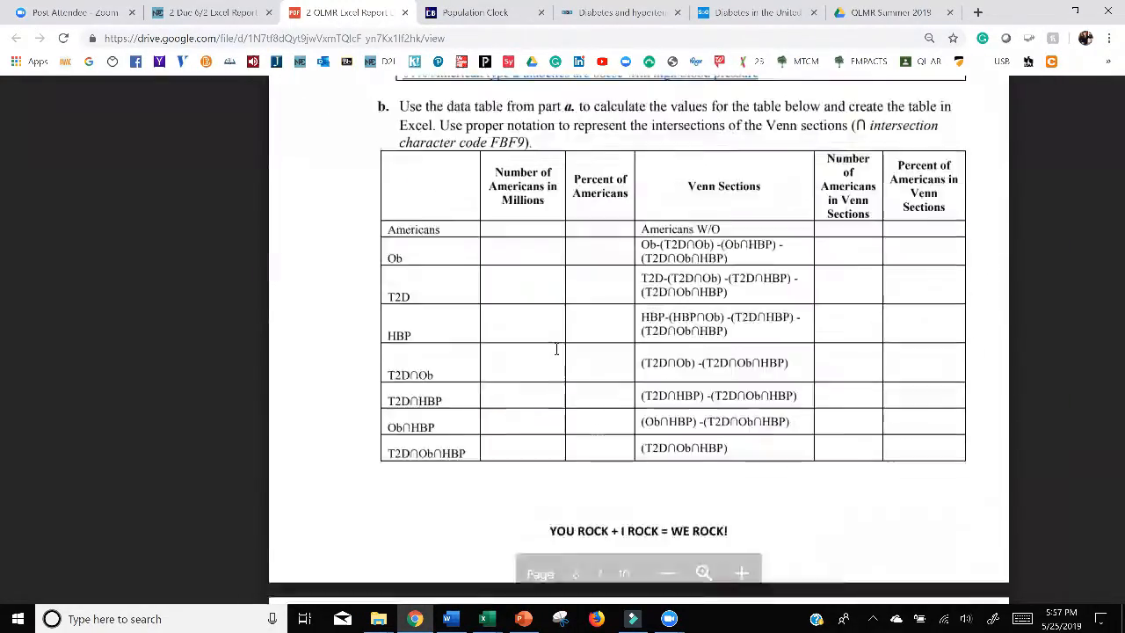
scroll(556, 349, down, 7)
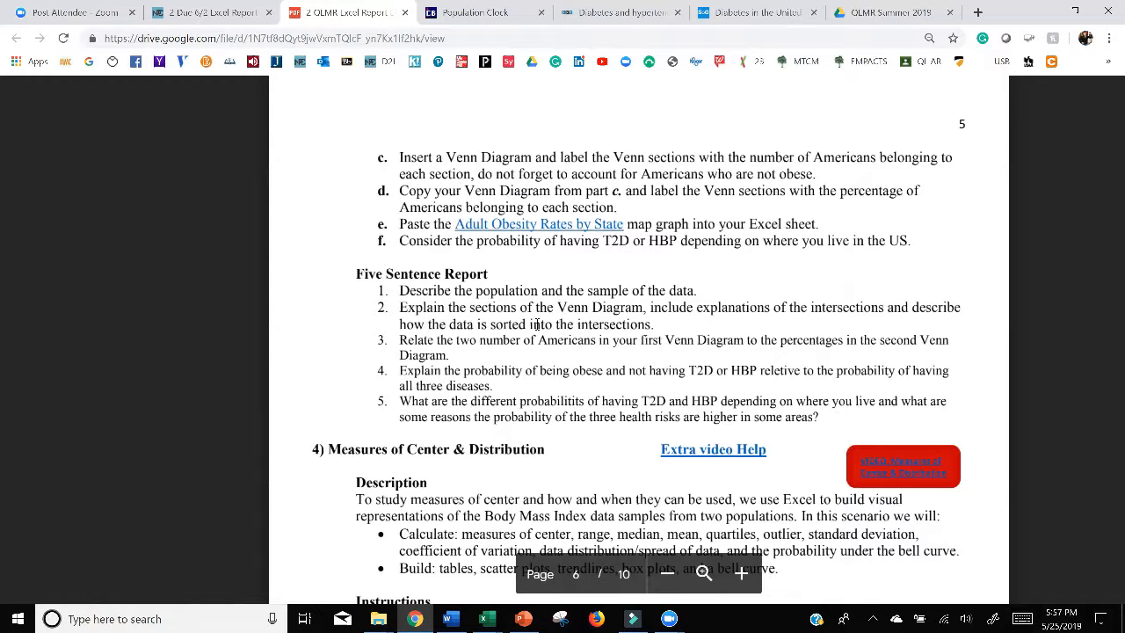
Step: Switch to the PowerPoint slide with the Shipley's Do-nuts example and examine the intersections in its Venn diagram
click(525, 618)
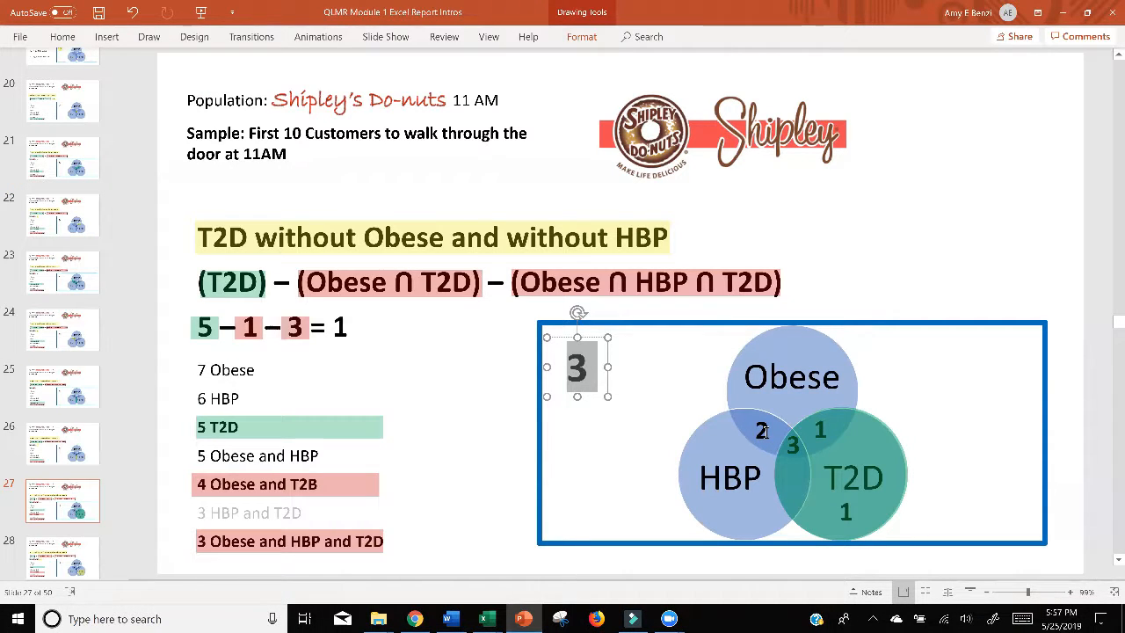
double_click(762, 429)
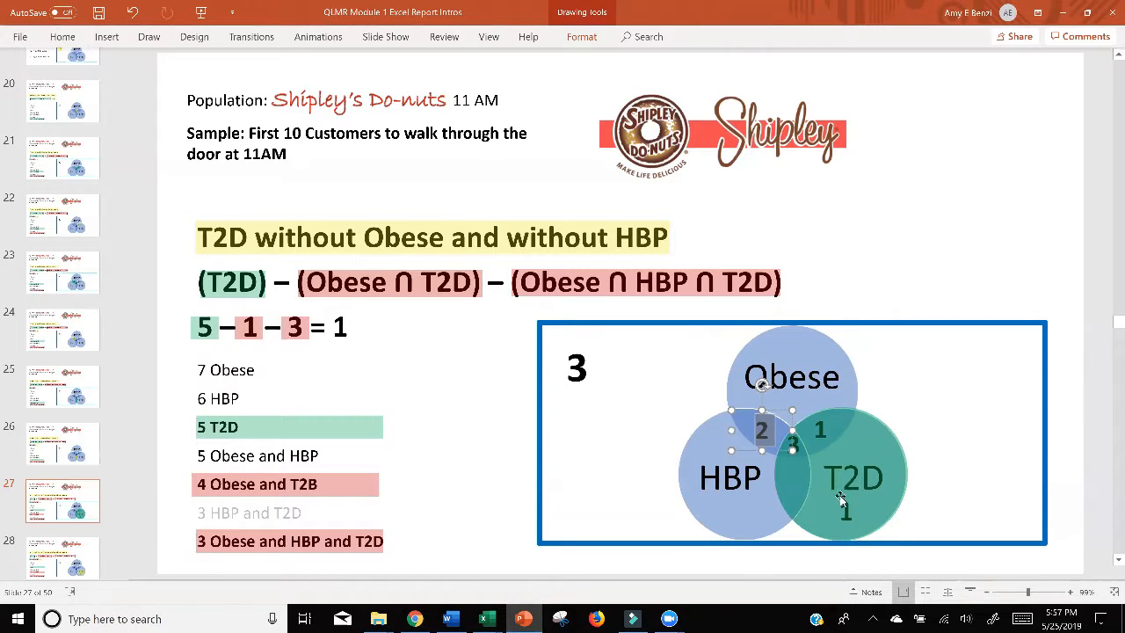
click(837, 483)
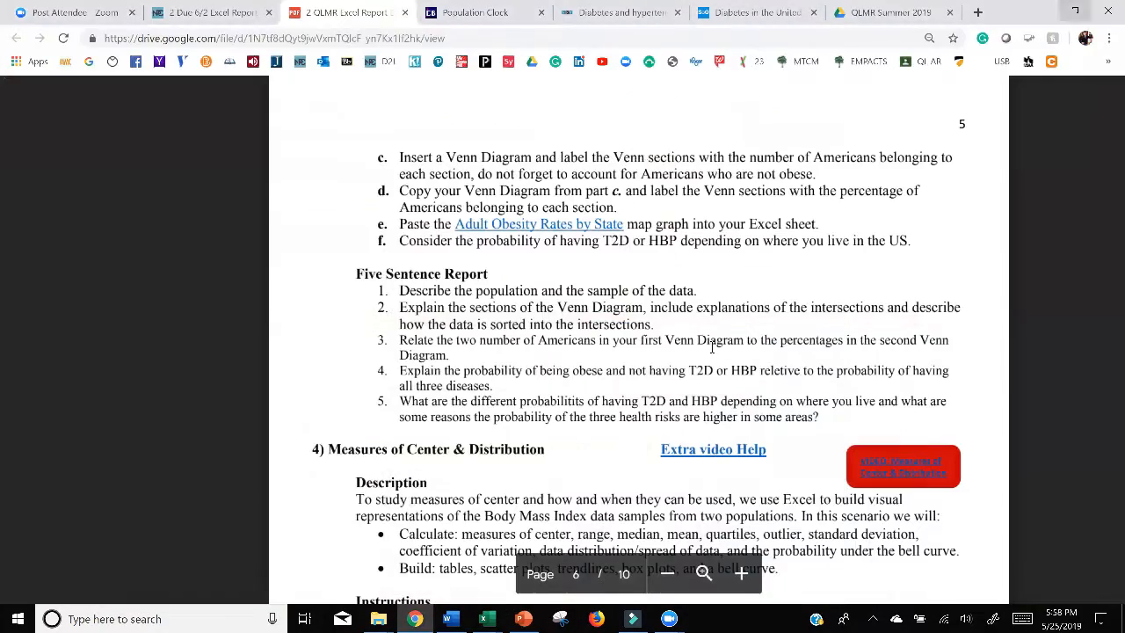
click(1062, 12)
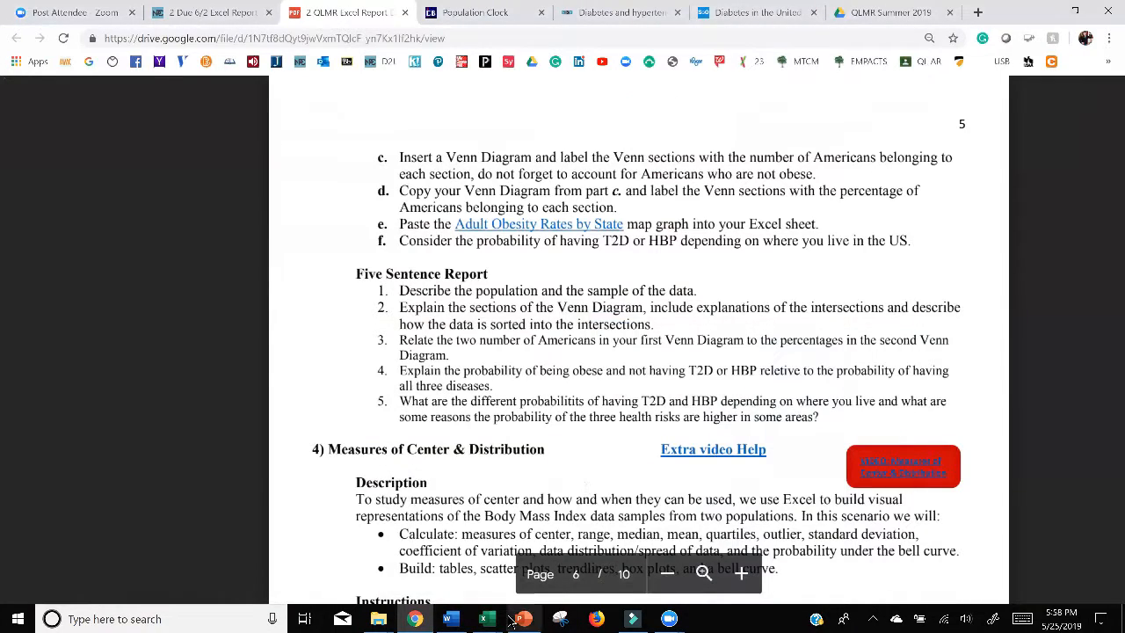
Step: Return to the QL Module 1 Excel Report workbook and review both Venn diagrams against the Five Sentence Report questions
mouse_move(484, 619)
mouse_move(490, 575)
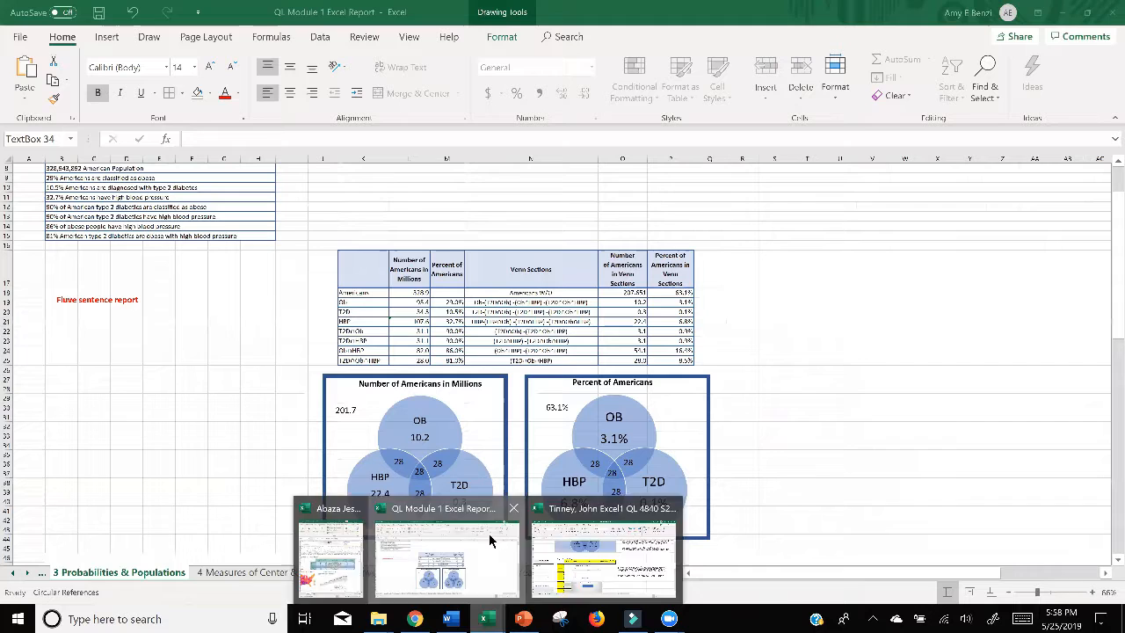
click(475, 562)
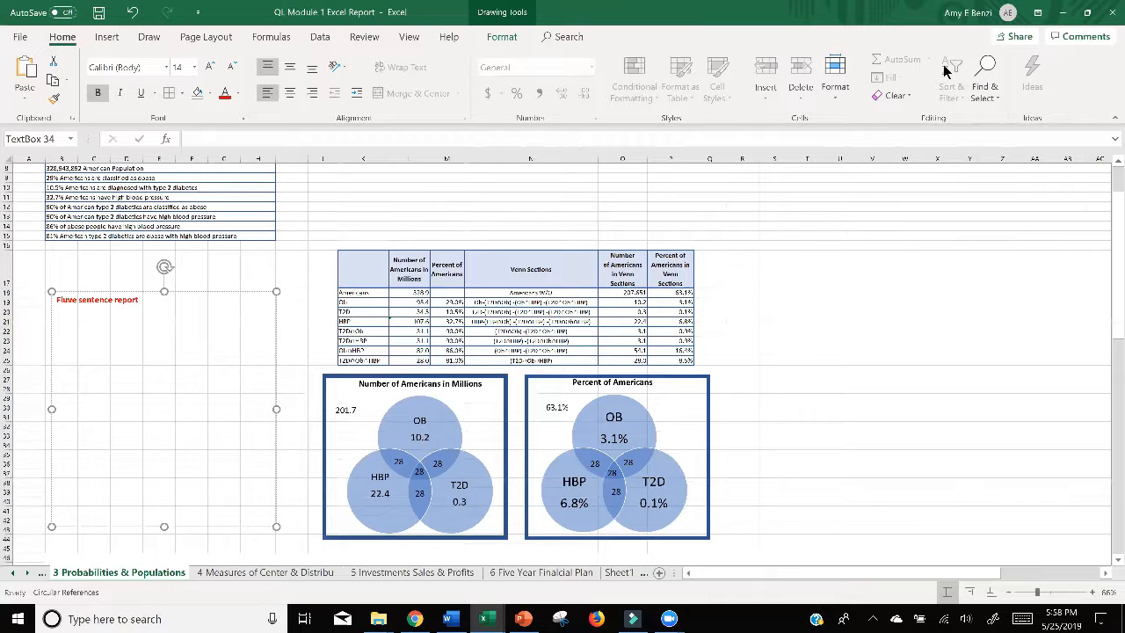
click(1063, 12)
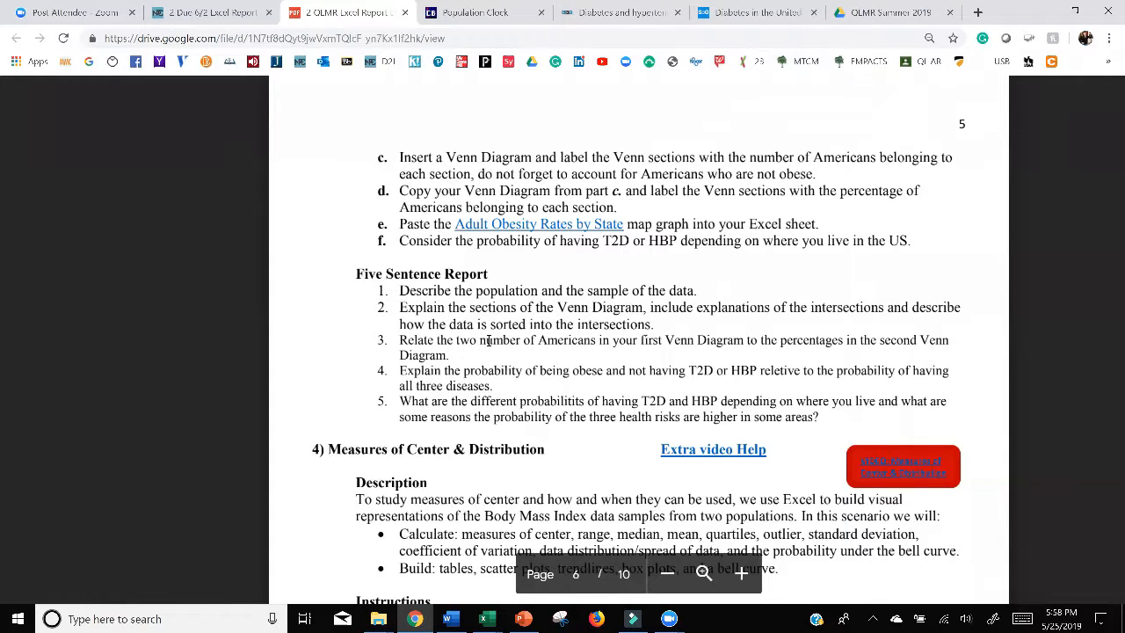
click(1074, 11)
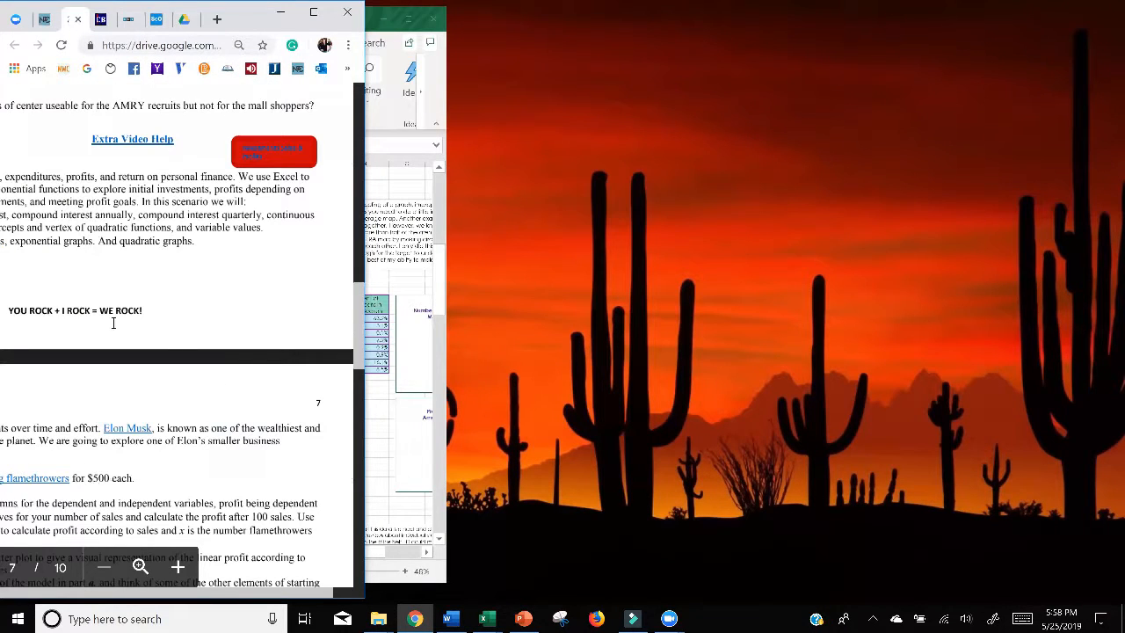
click(484, 619)
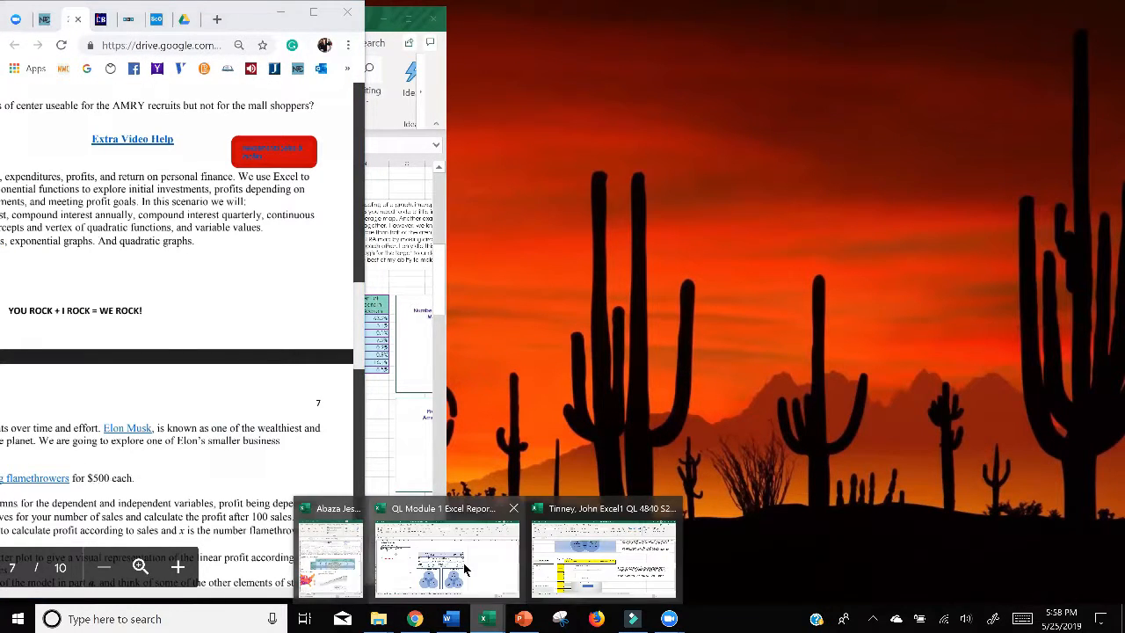
click(465, 570)
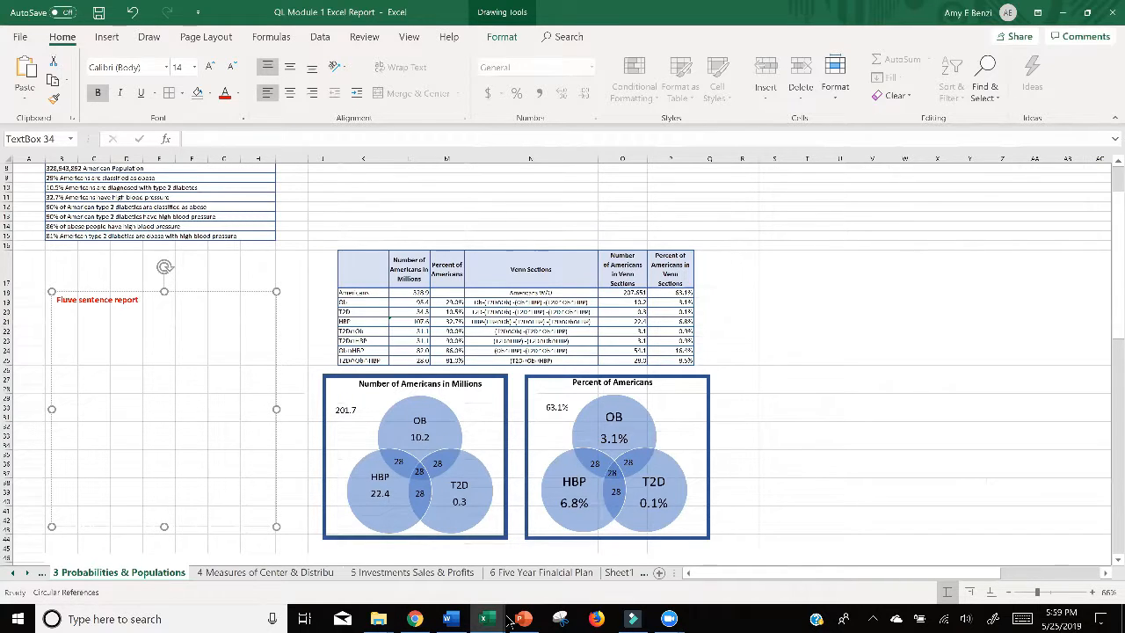
Step: Reread the Five Sentence Report questions in the assignment PDF in Chrome and return to the QL Module 1 Excel Report workbook
click(451, 619)
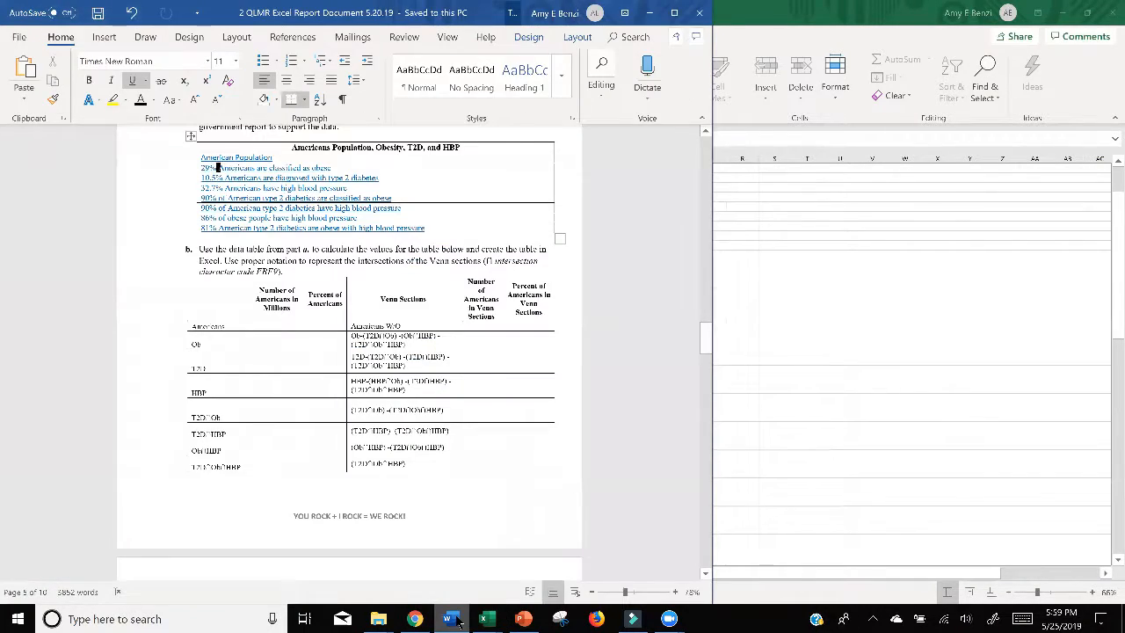
click(451, 619)
click(415, 619)
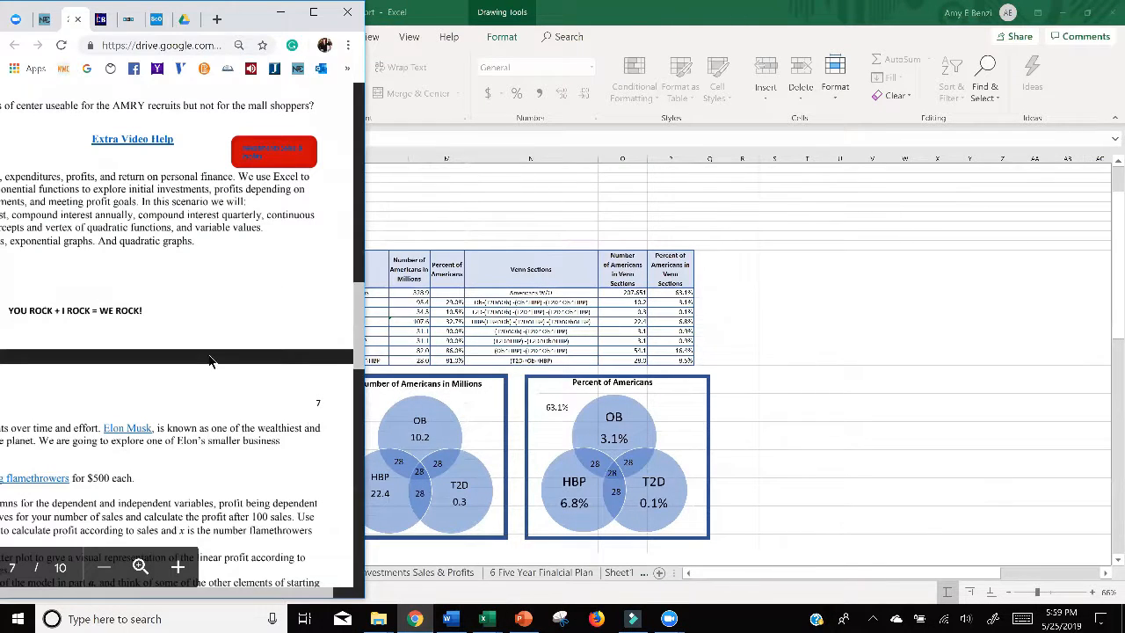
click(313, 12)
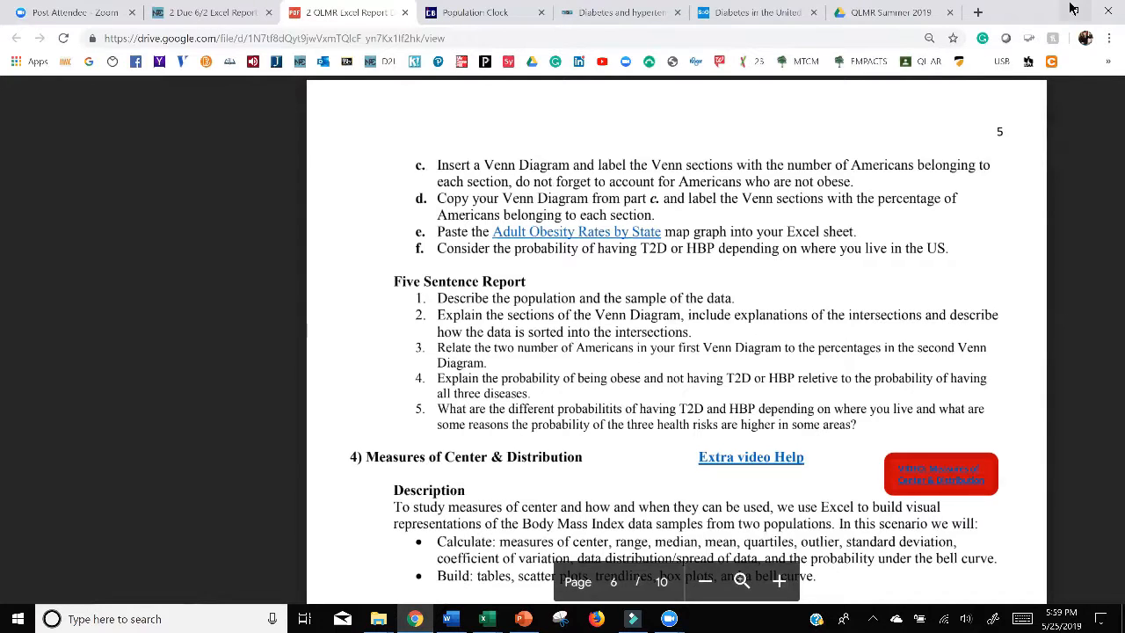
mouse_move(493, 621)
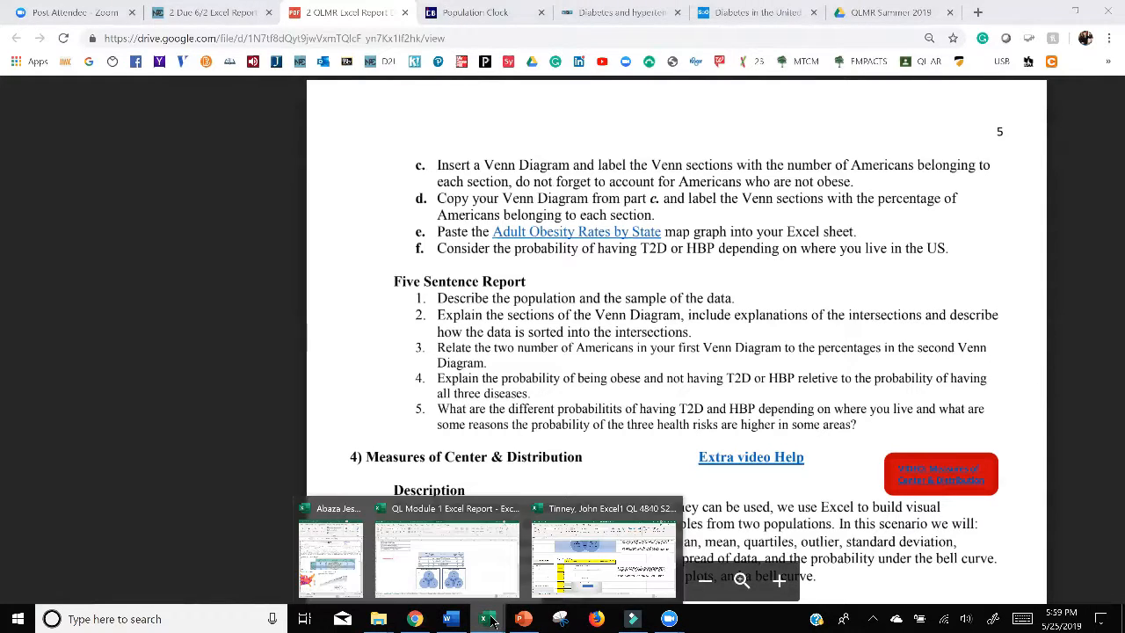
click(462, 579)
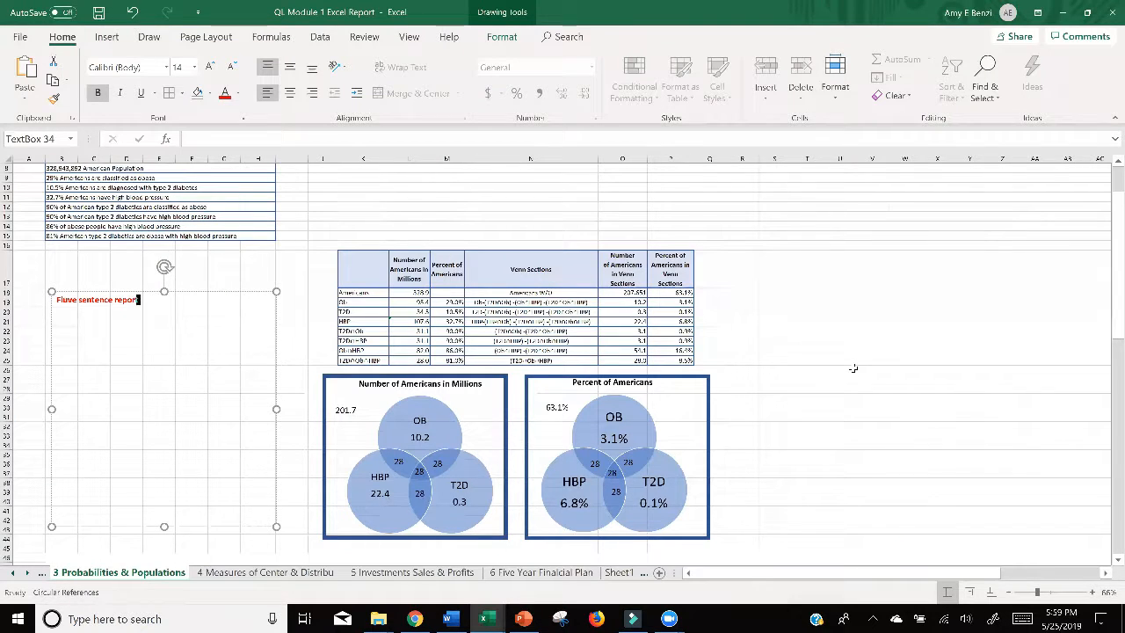
Step: Change the center intersection label of the Percent of Americans diagram to 8.5%, enlarge its text box and center it on the overlap
scroll(853, 369, up, 2)
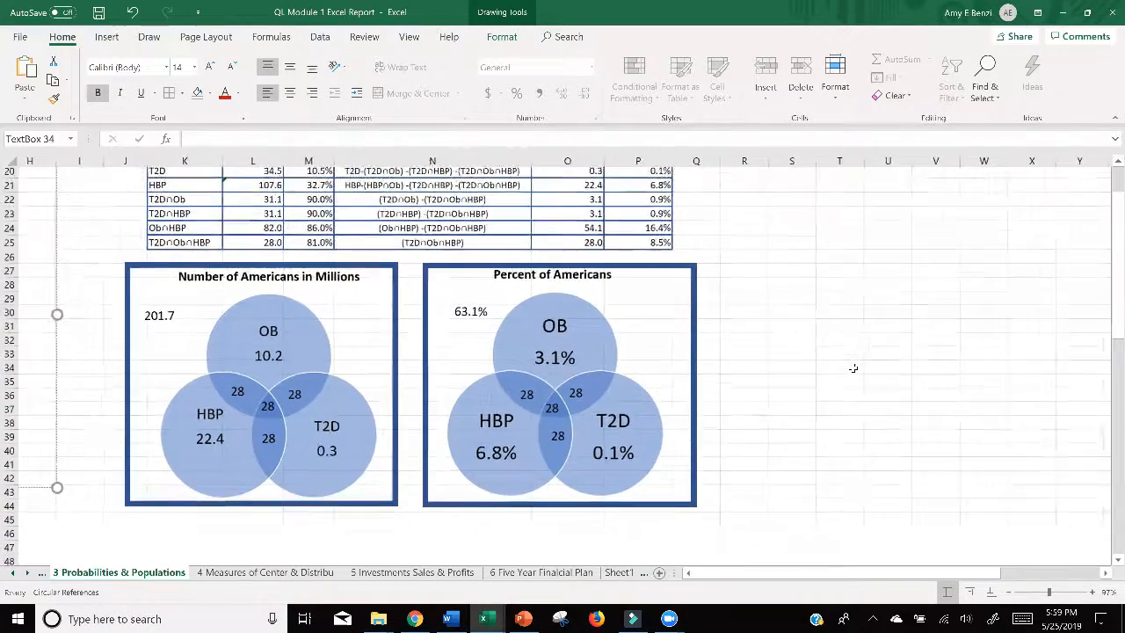
scroll(853, 368, down, 1)
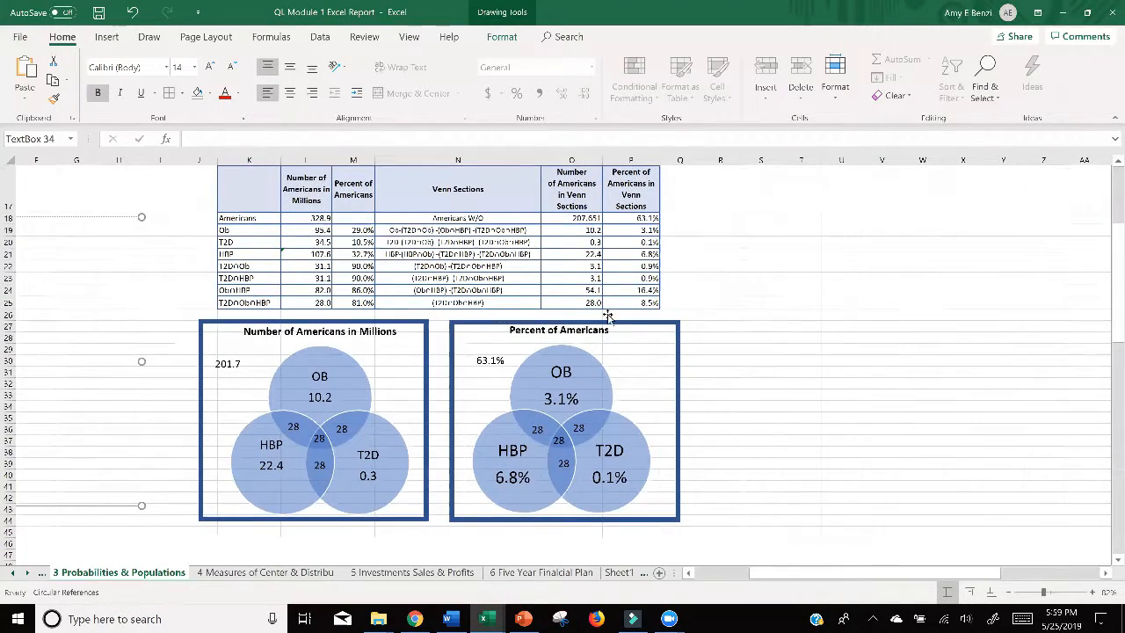
click(558, 445)
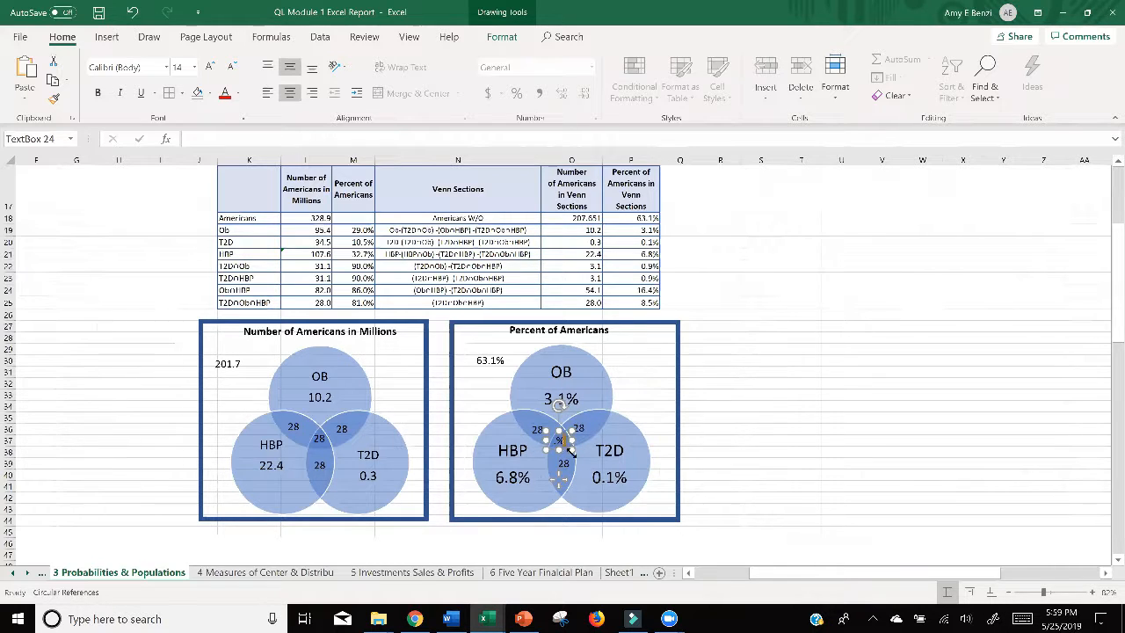
drag(571, 450, 589, 452)
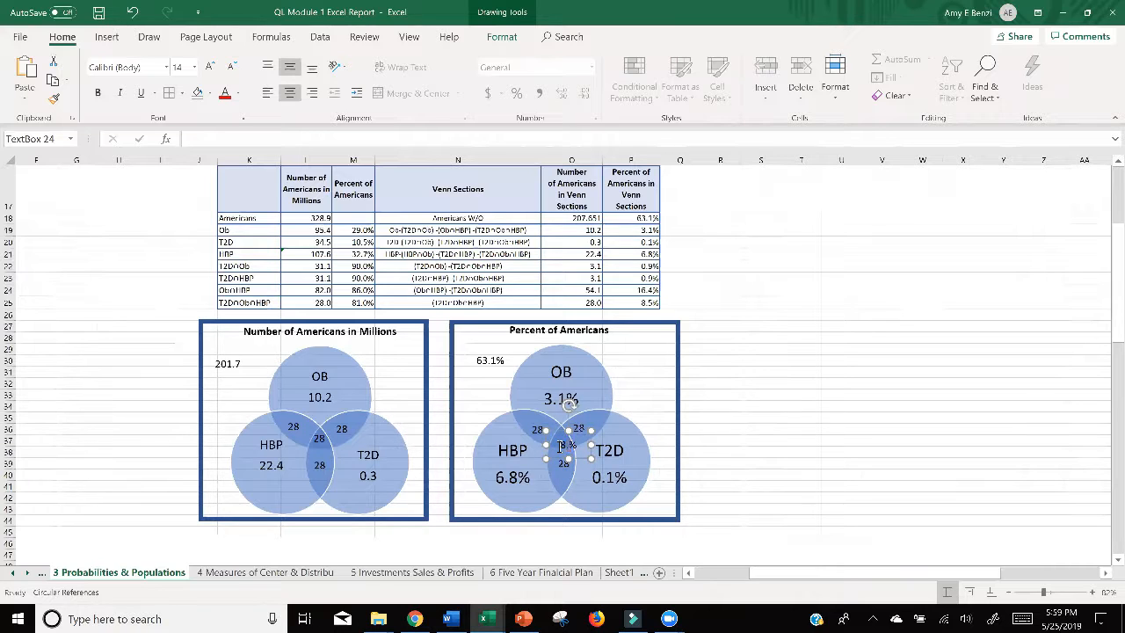
drag(580, 455, 578, 452)
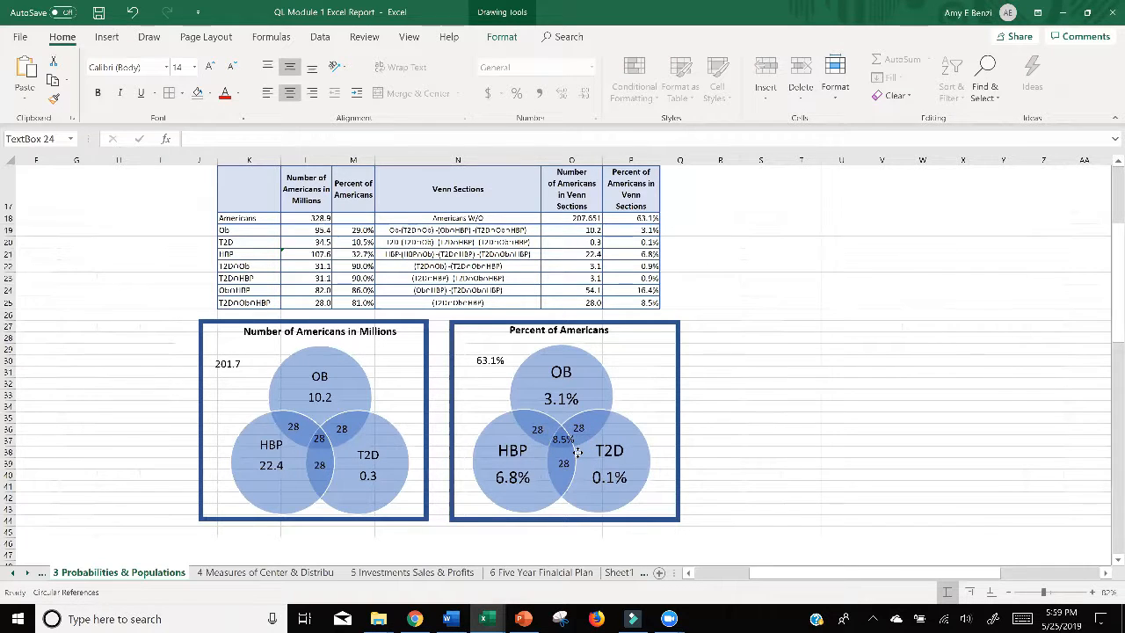
Step: Make the 8.5% label at the center of the Percent of Americans diagram bold
click(557, 439)
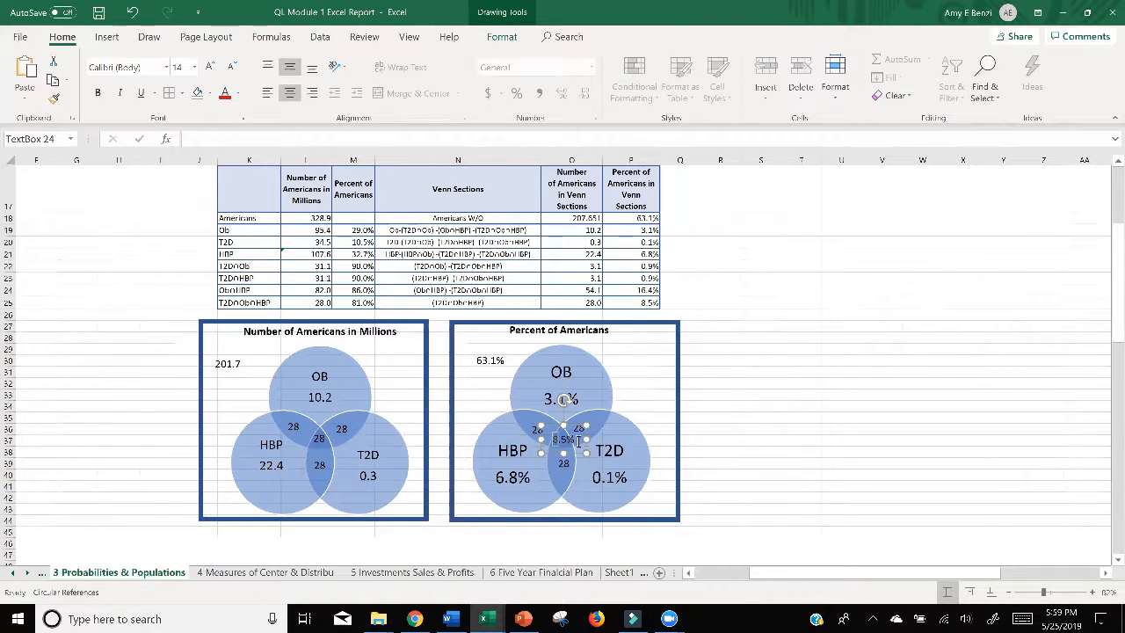
double_click(576, 439)
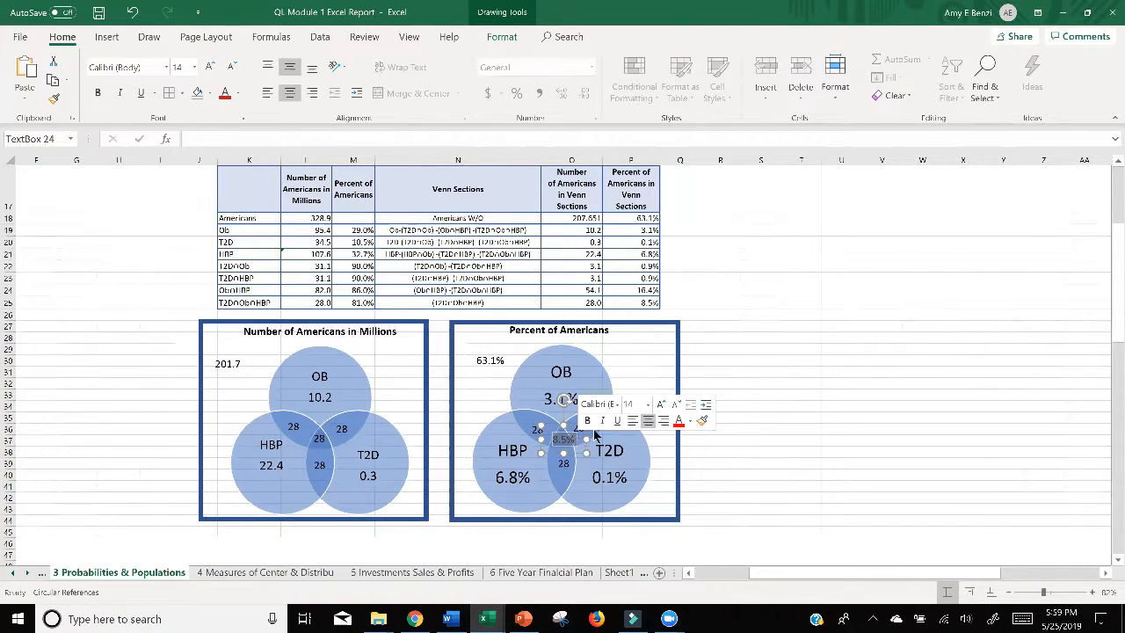
click(678, 458)
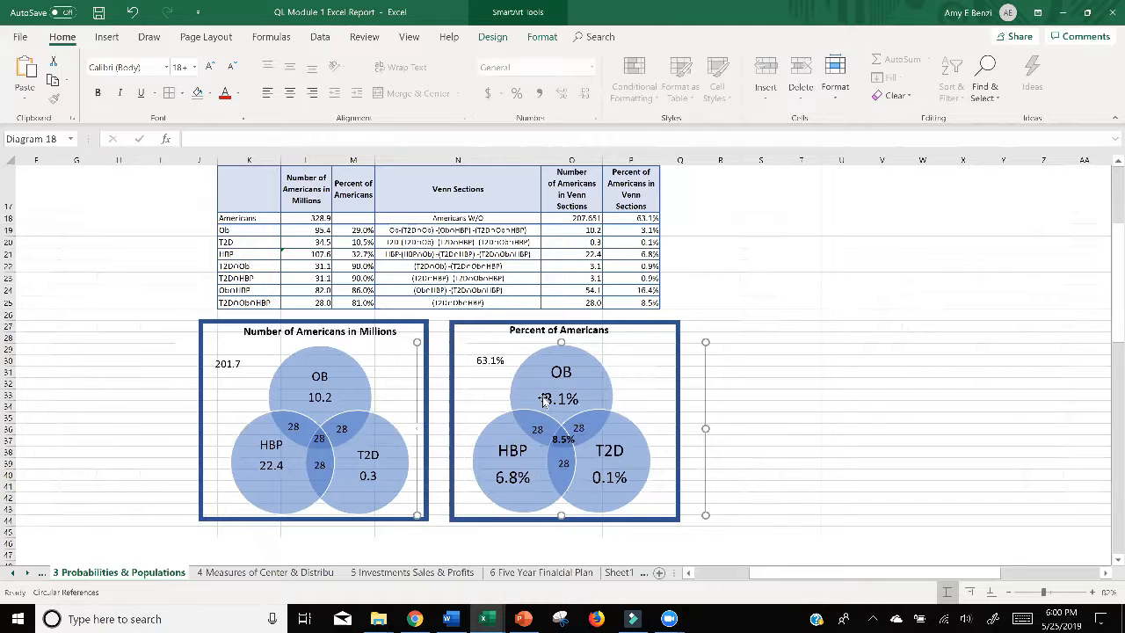
Step: Compare the obesity-only percentage with the percentage for all three conditions in the second Venn diagram
click(545, 400)
drag(545, 400, 575, 400)
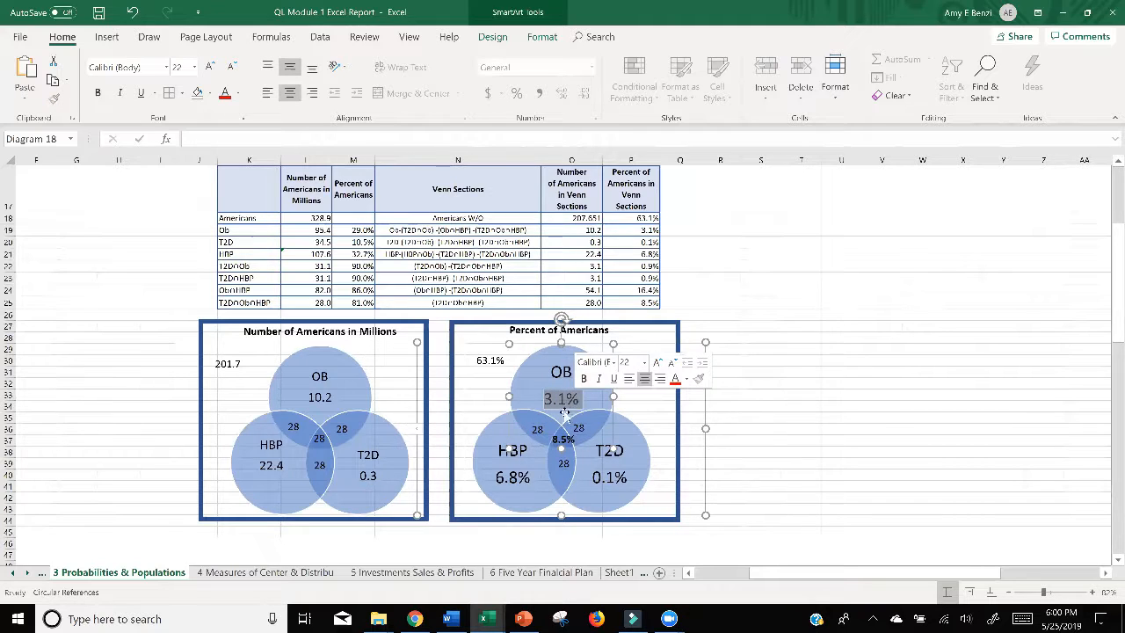
click(555, 437)
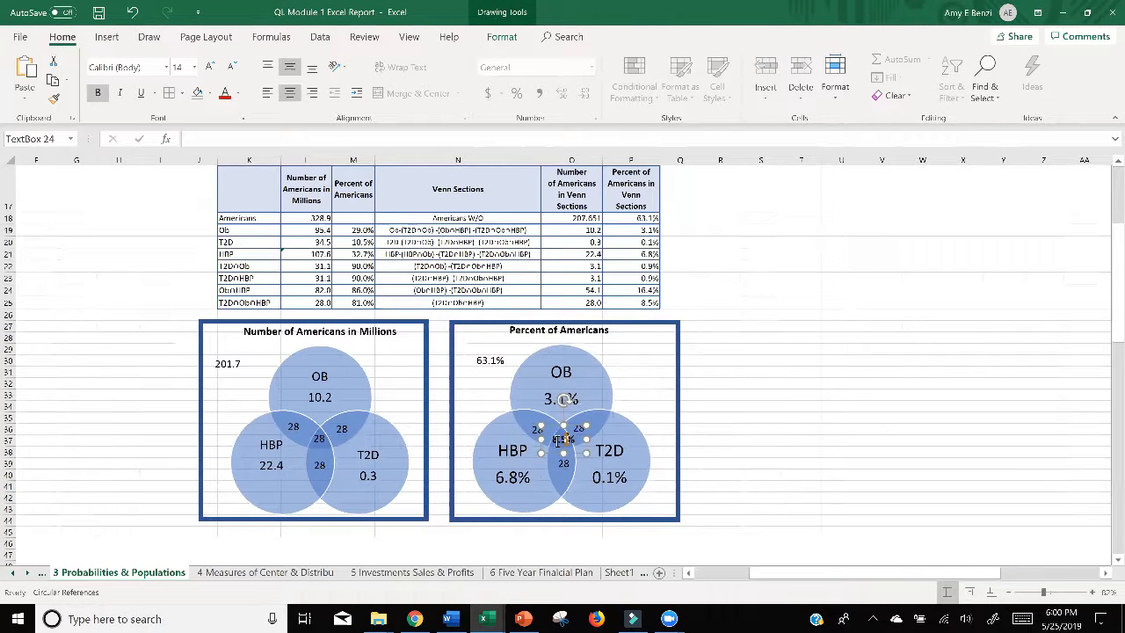
click(625, 387)
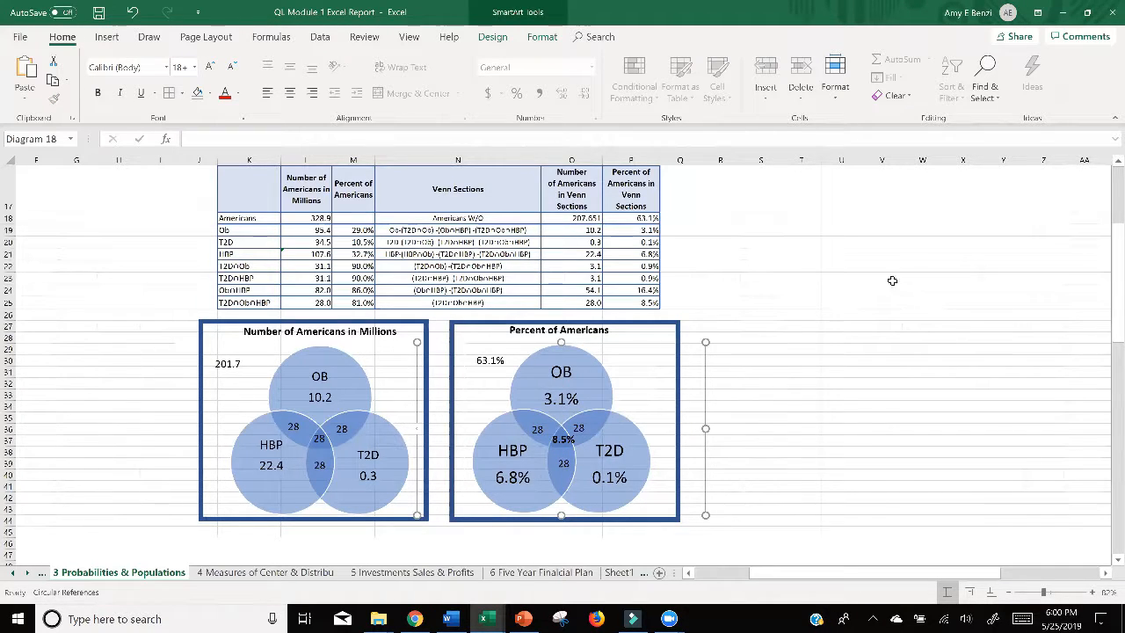
Step: Switch to Chrome and open the assignment's Adult Obesity Rates by State link to bring up the 2017 state map
click(1061, 17)
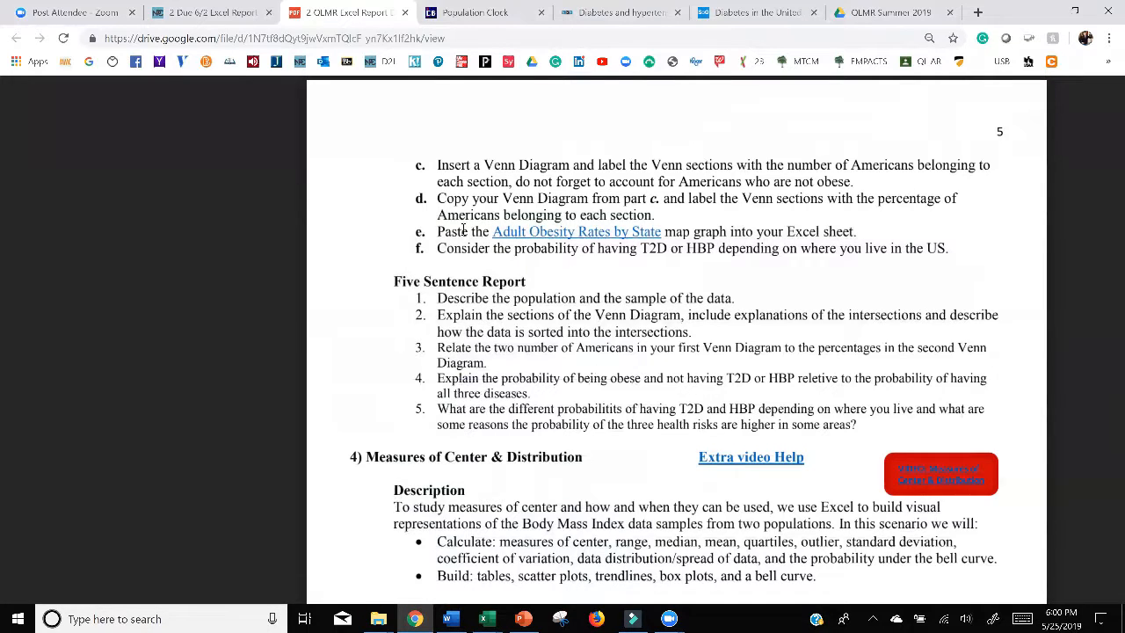
click(525, 232)
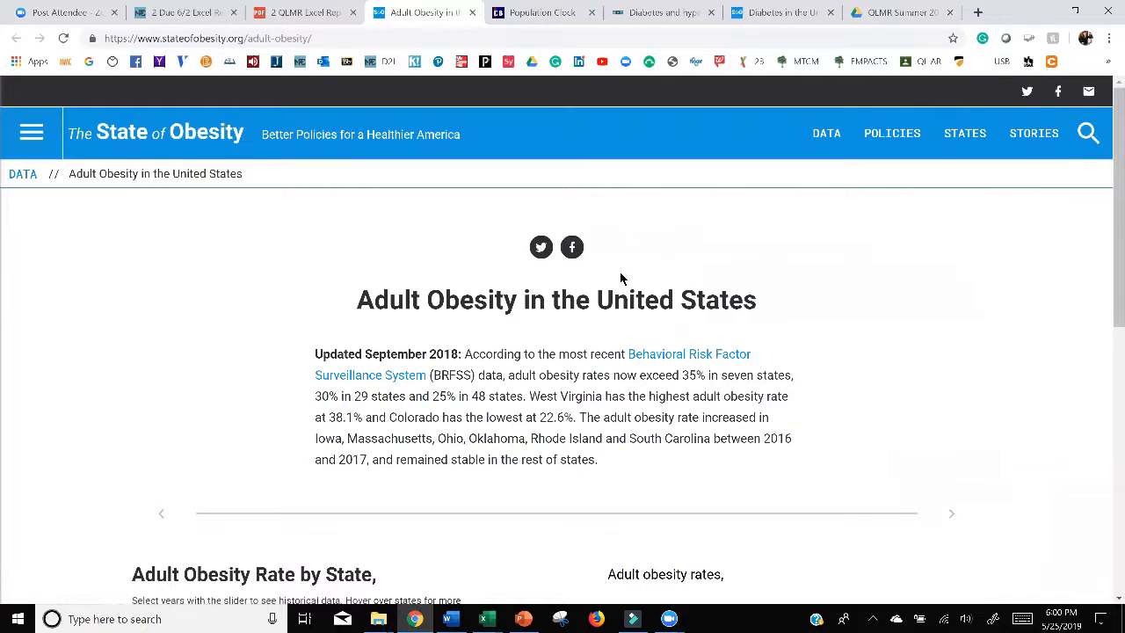
scroll(621, 278, down, 4)
scroll(622, 279, down, 1)
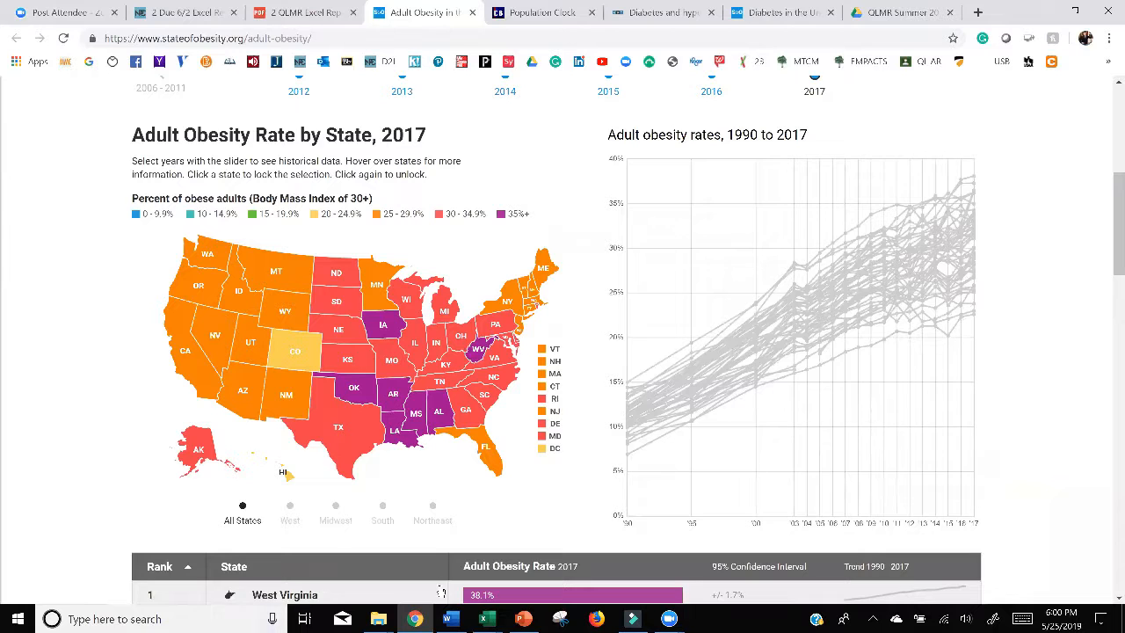
Step: Capture the Adult Obesity Rate by State, 2017 map with its title and legend using Snipping Tool
click(561, 619)
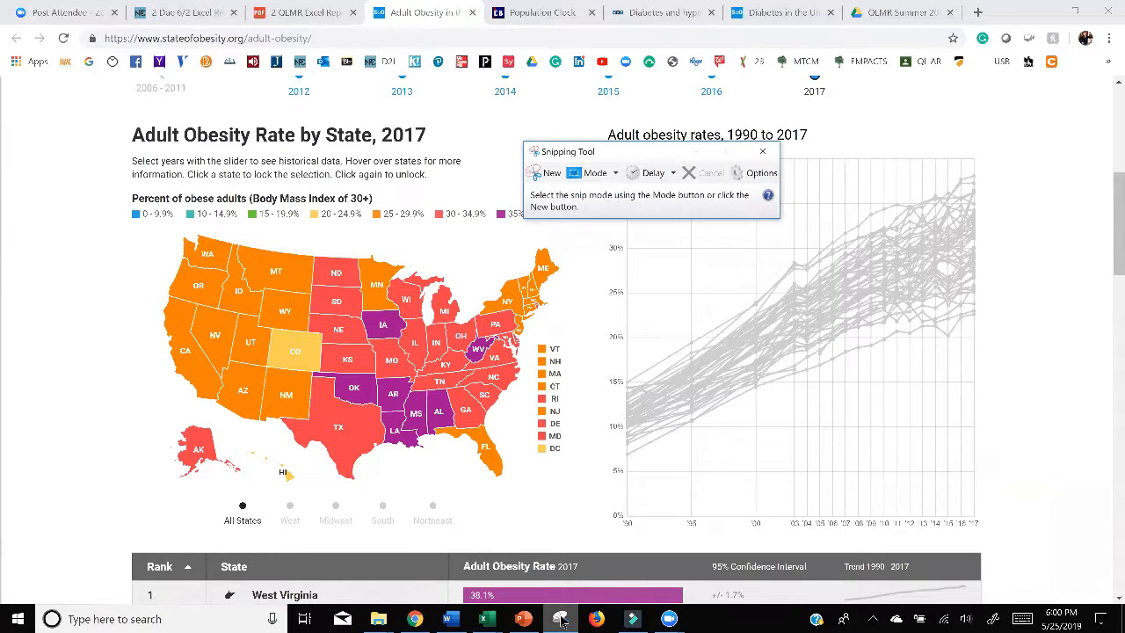
click(546, 173)
drag(105, 117, 588, 491)
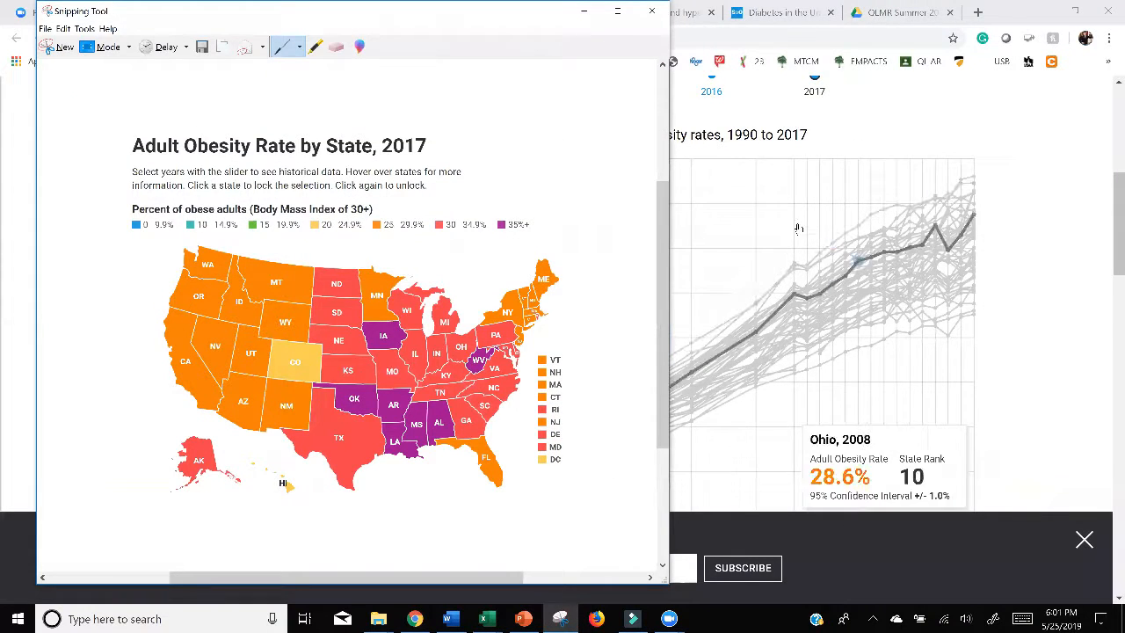
Step: Return to the QL Module 1 Excel Report workbook and paste the captured obesity map into the 3 Probabilities & Populations sheet
click(584, 10)
click(485, 615)
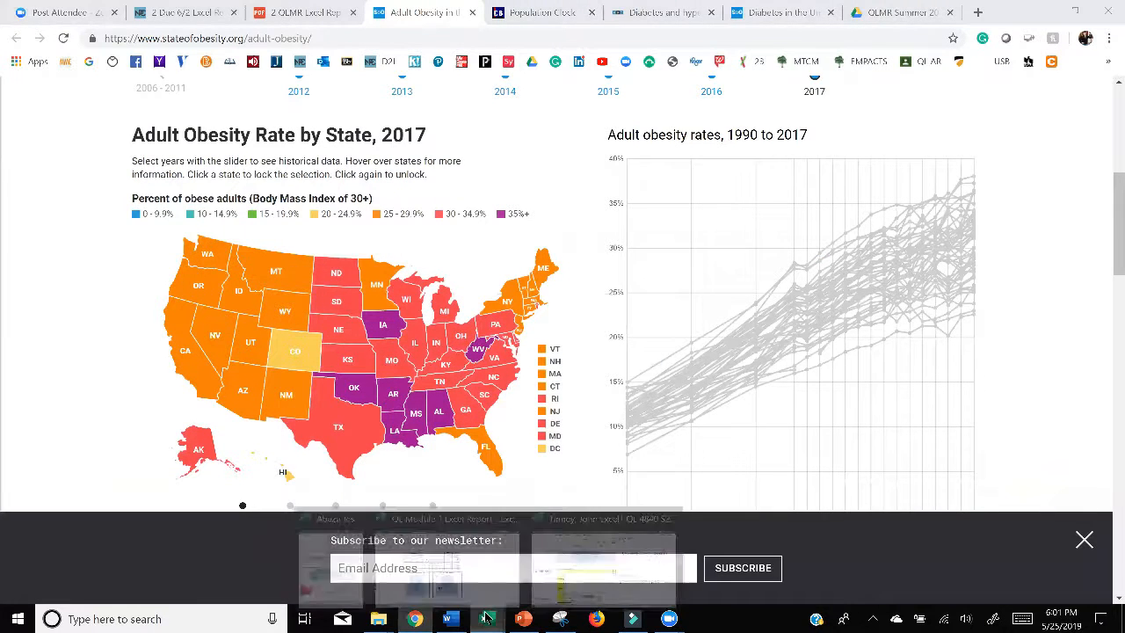
click(485, 545)
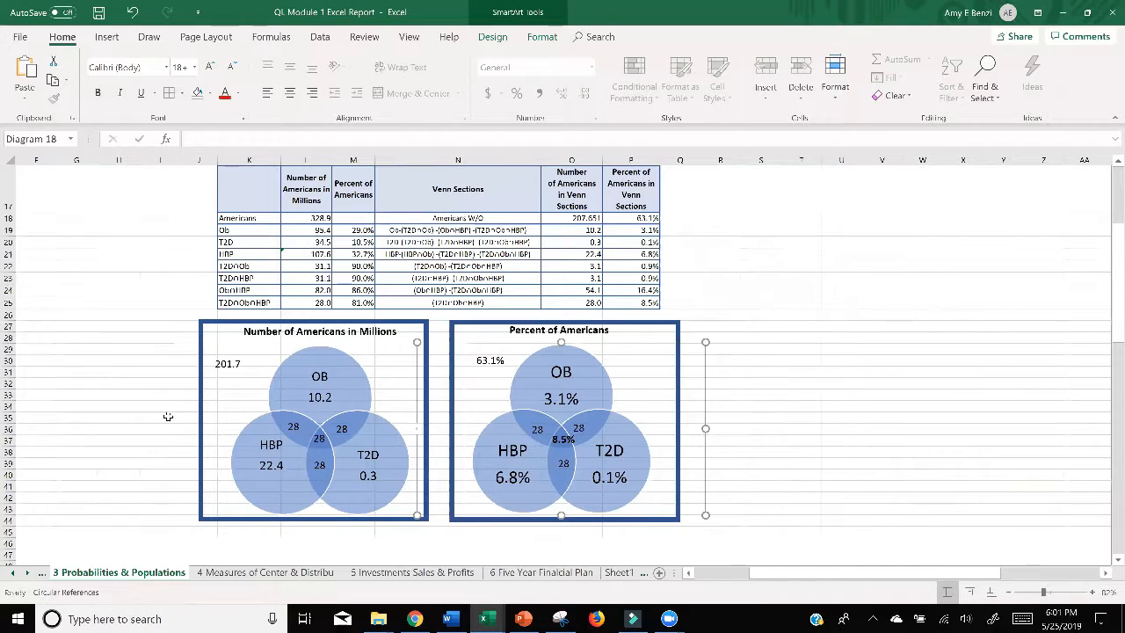
scroll(771, 340, down, 3)
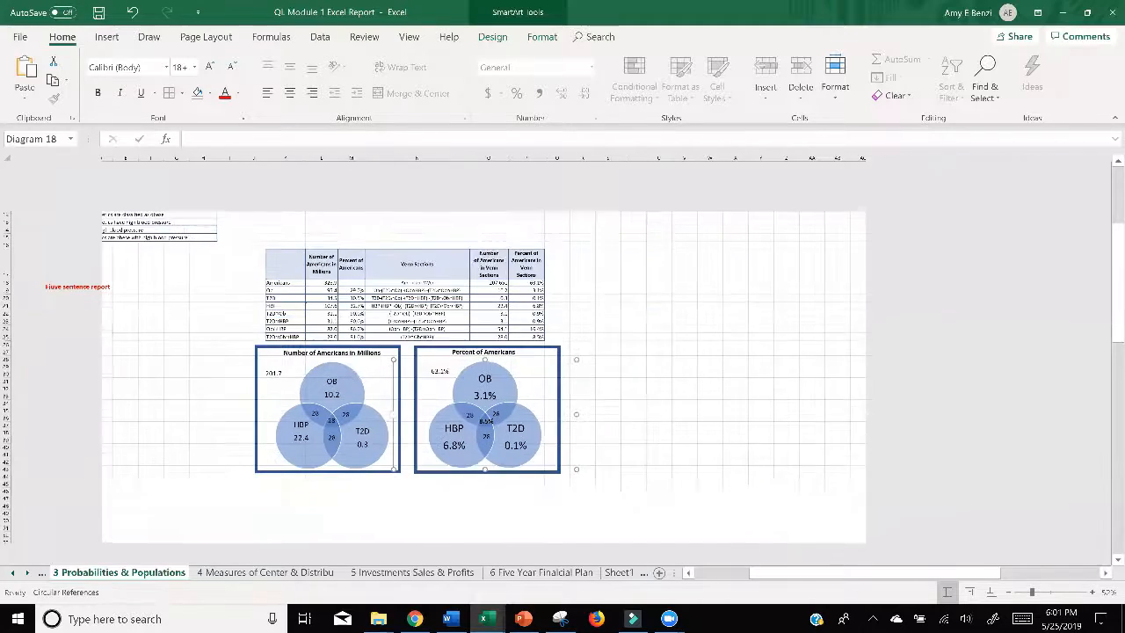
key(ctrl+v)
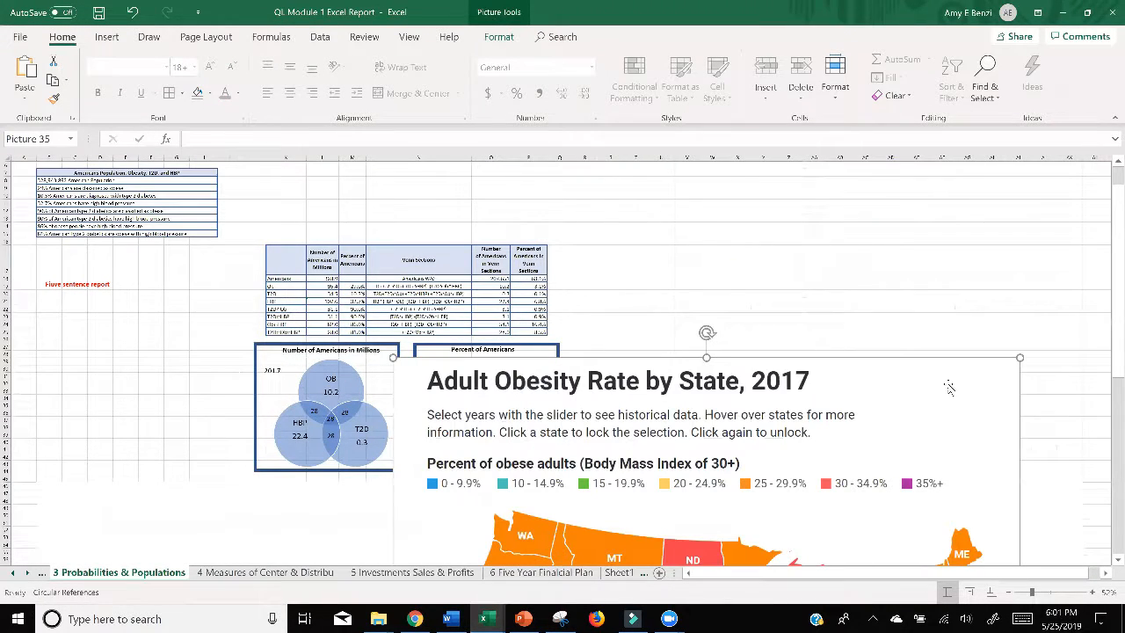
Step: Shrink the pasted obesity map and place it beside the Number of Americans in Millions diagram, just below the report heading
drag(1020, 358, 728, 475)
drag(631, 491, 799, 198)
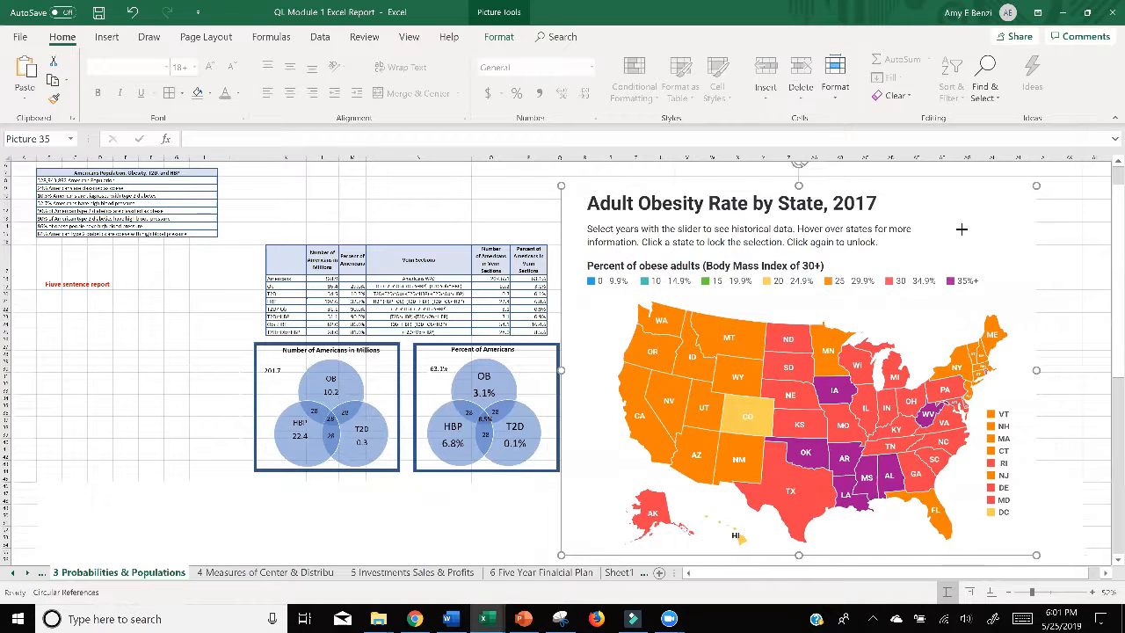
drag(962, 229, 249, 304)
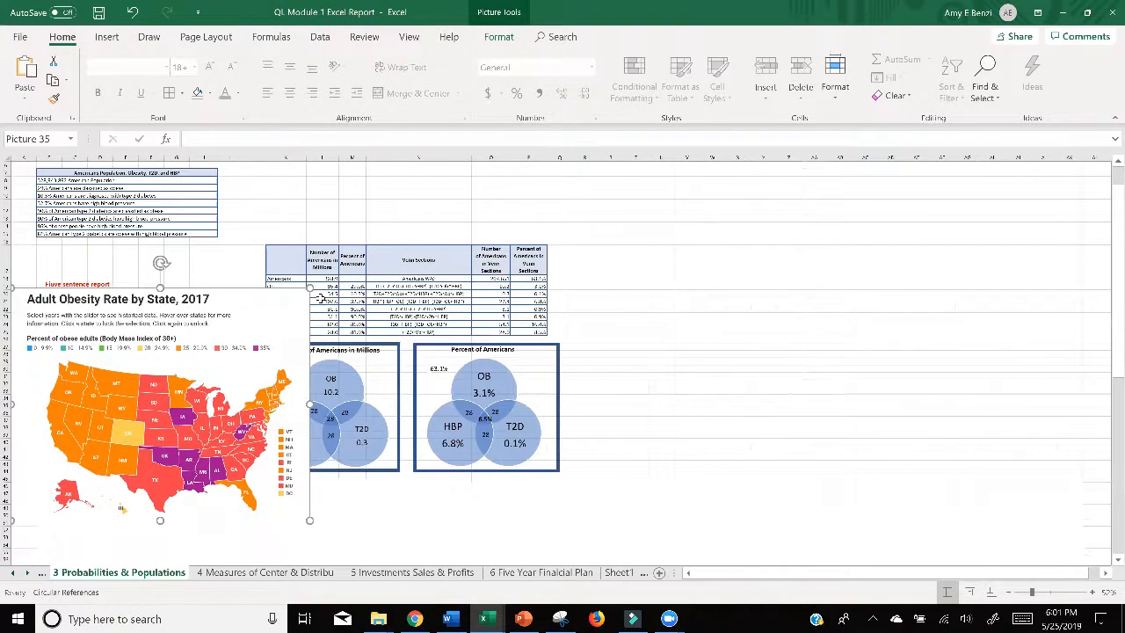
drag(310, 289, 247, 338)
drag(177, 390, 180, 353)
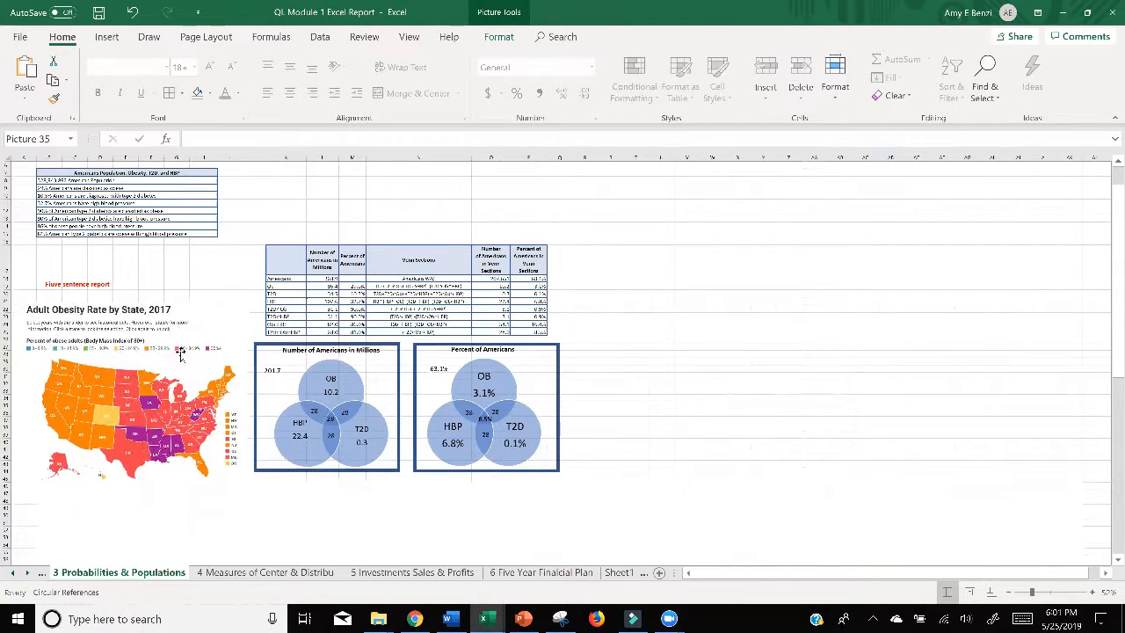
Step: Move the report text box to the empty area beyond the Venn sections table, correct its heading to "Five sentence report", and shift the map up
click(84, 286)
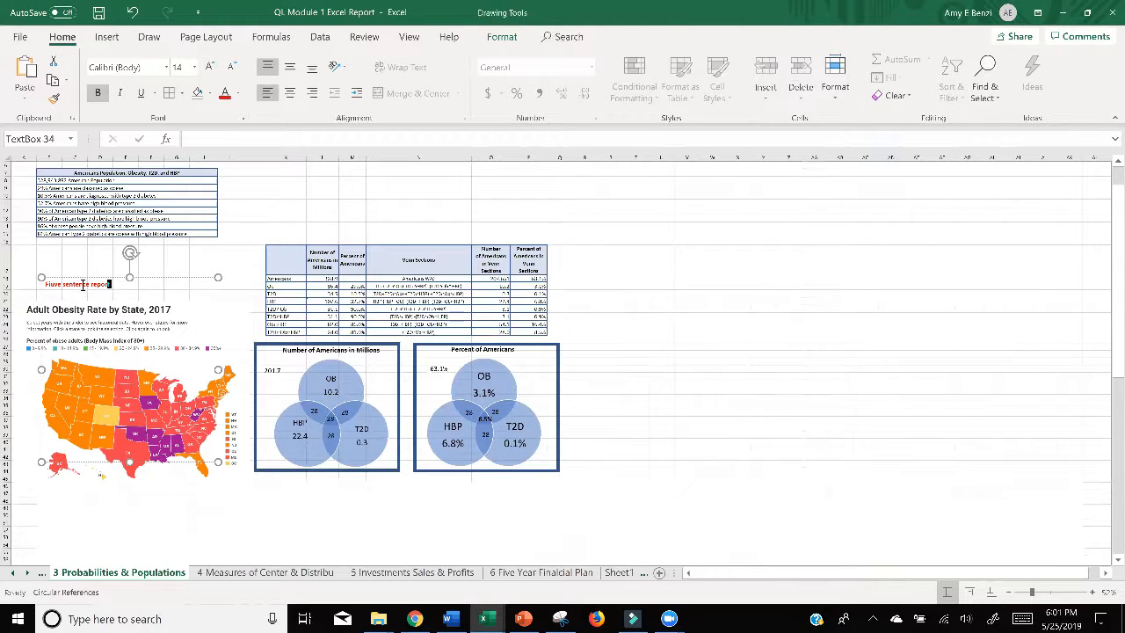
drag(83, 286, 649, 234)
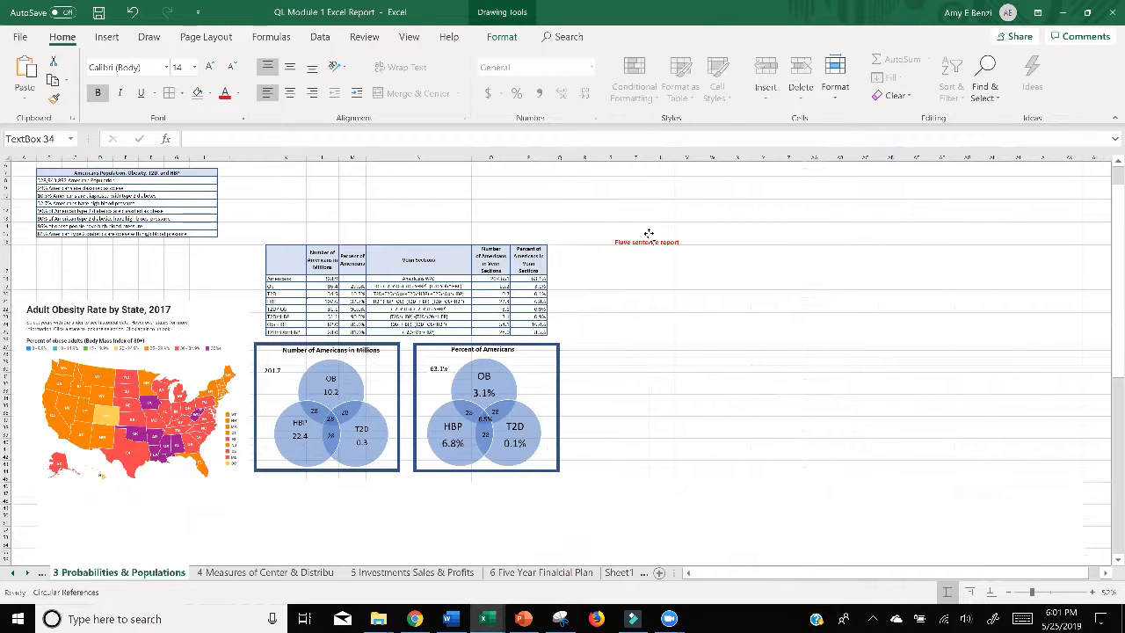
drag(181, 362, 180, 325)
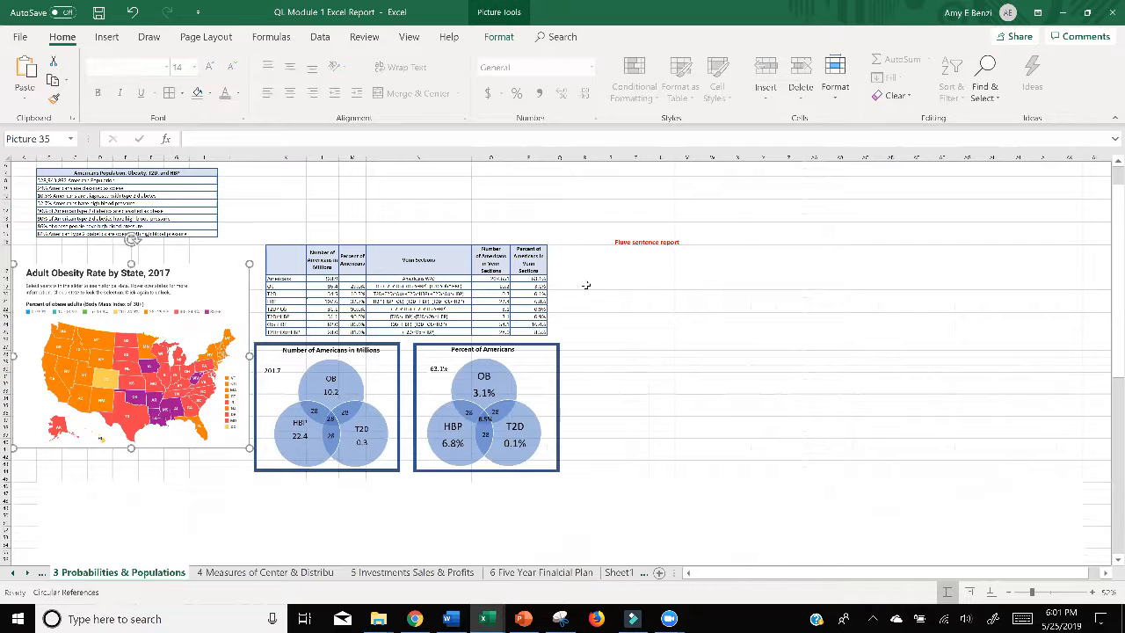
click(624, 245)
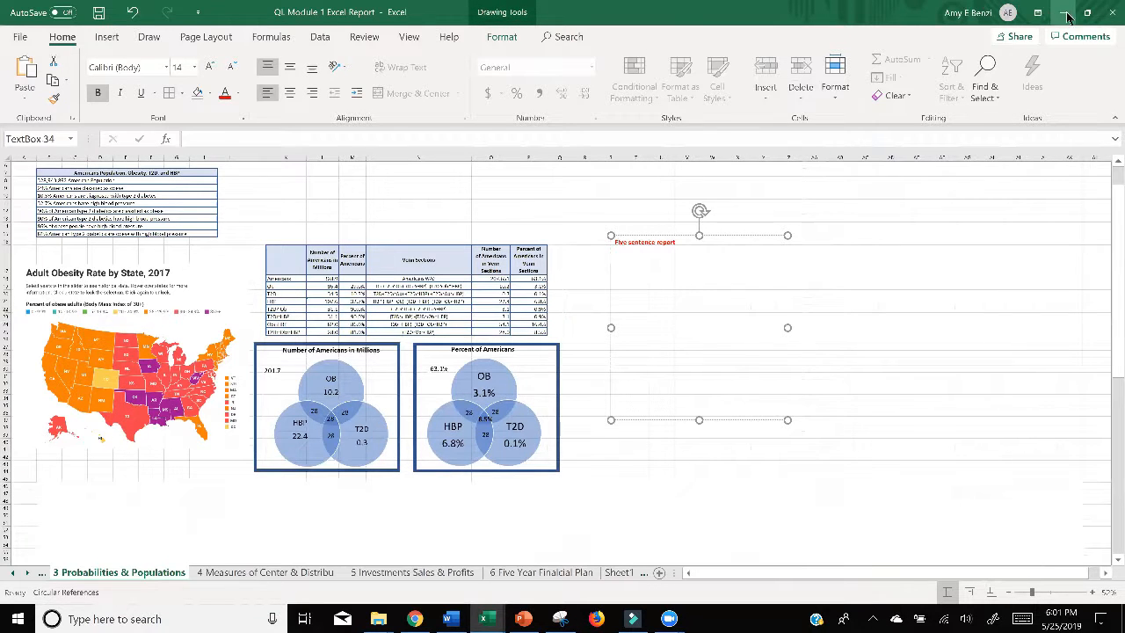
Step: Switch to Chrome and reopen the assignment PDF at the Five Sentence Report questions
key(alt+Tab)
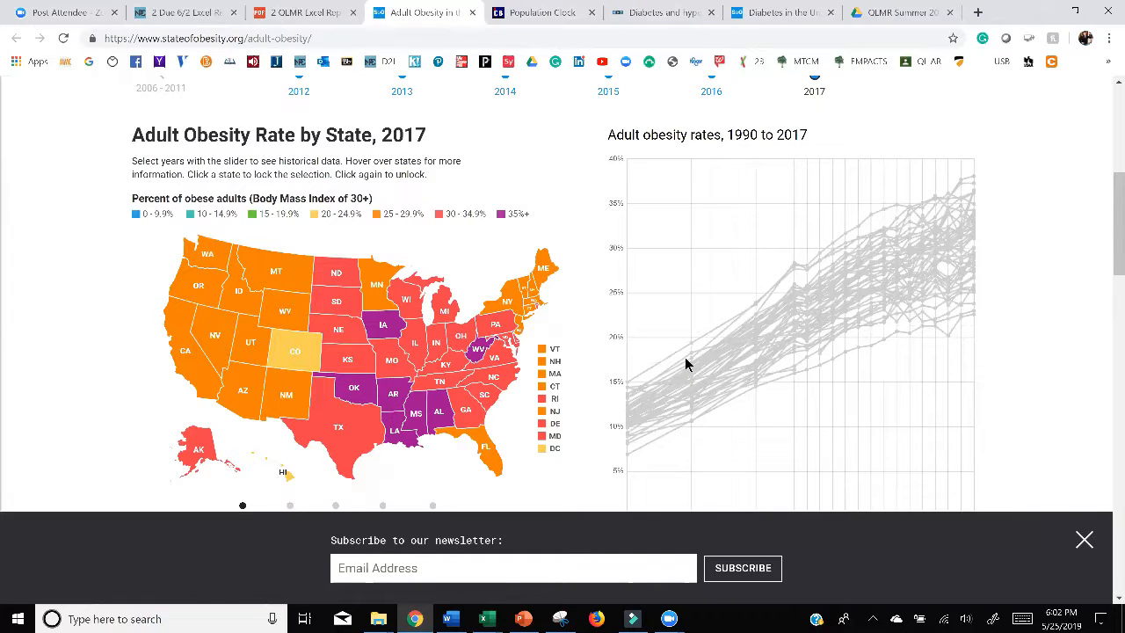
click(416, 619)
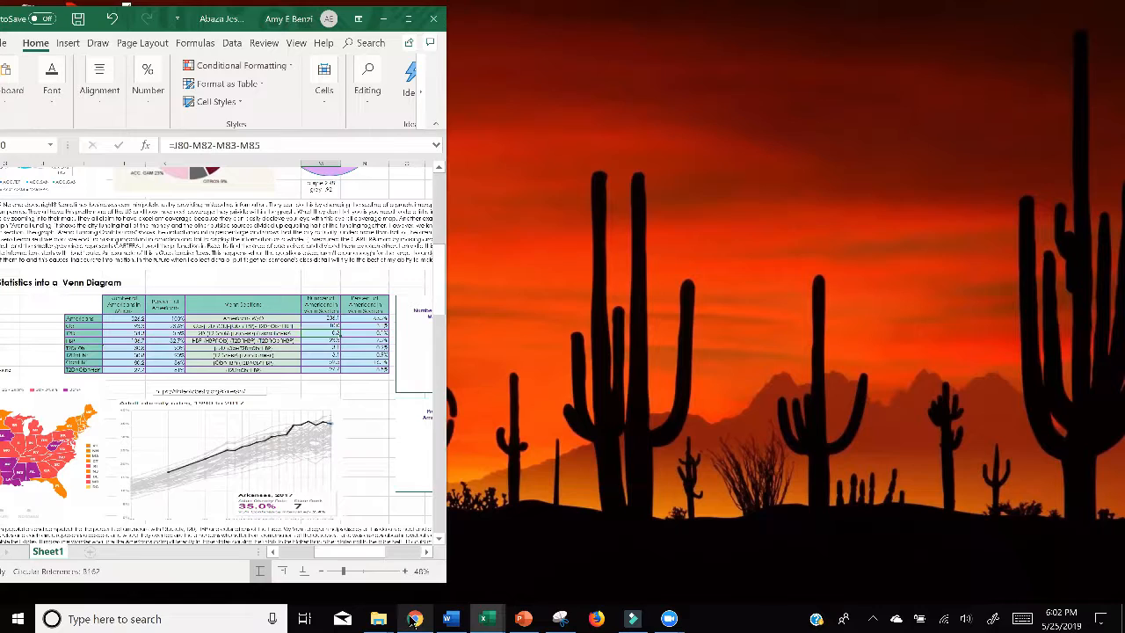
click(416, 618)
click(196, 12)
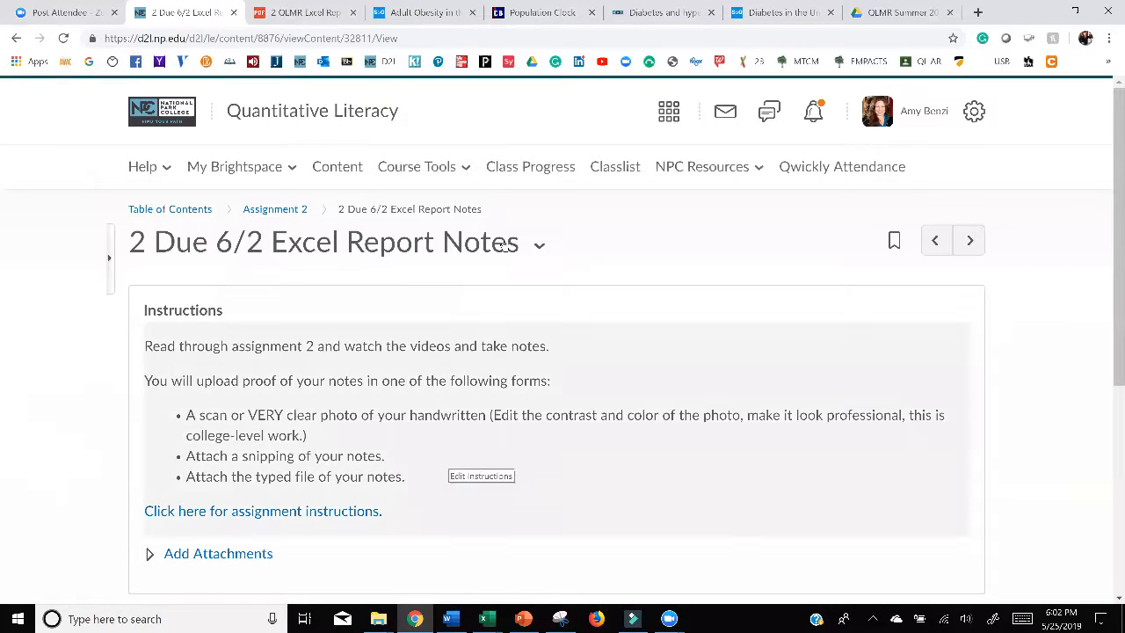
click(303, 12)
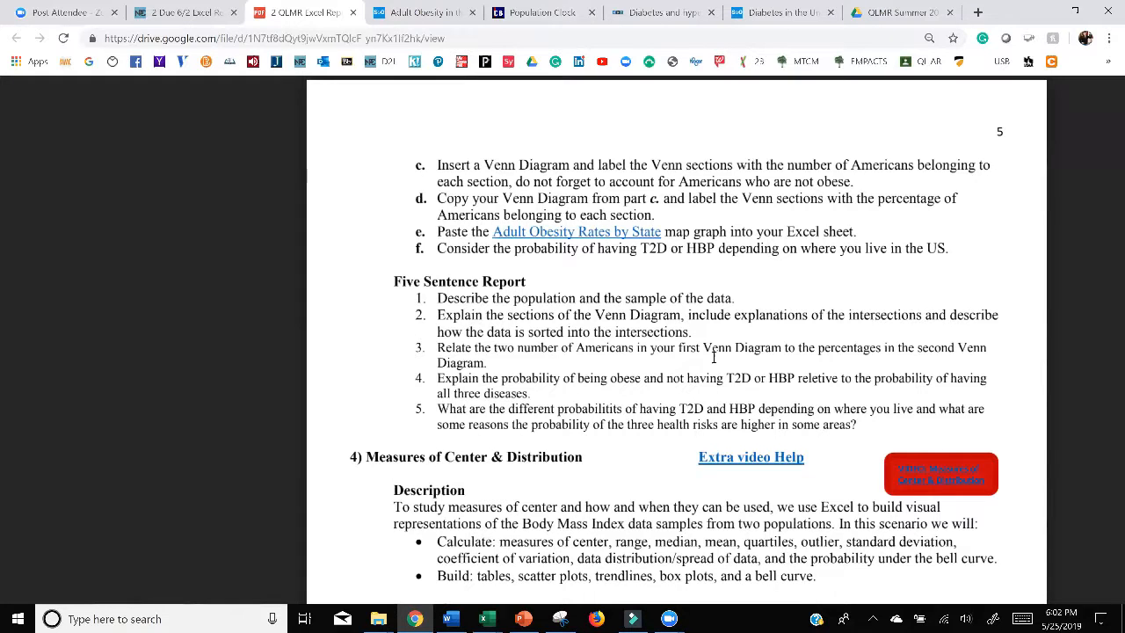
Step: Return to the QL Module 1 Excel Report workbook and select the OB and HBP intersection label in the Percent of Americans diagram
mouse_move(485, 619)
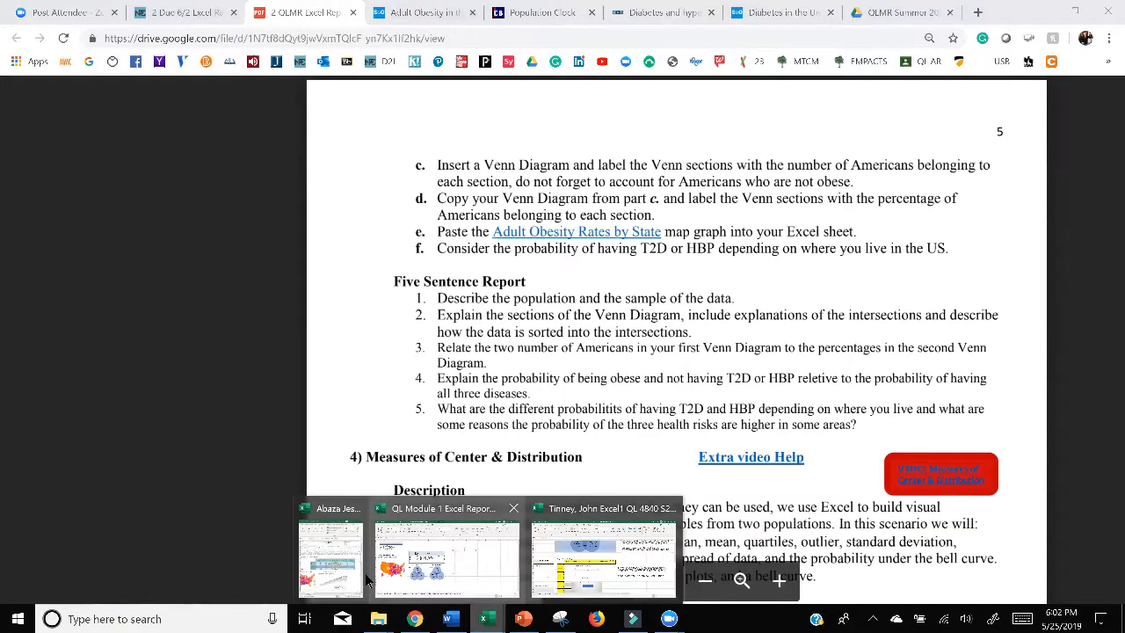
click(444, 545)
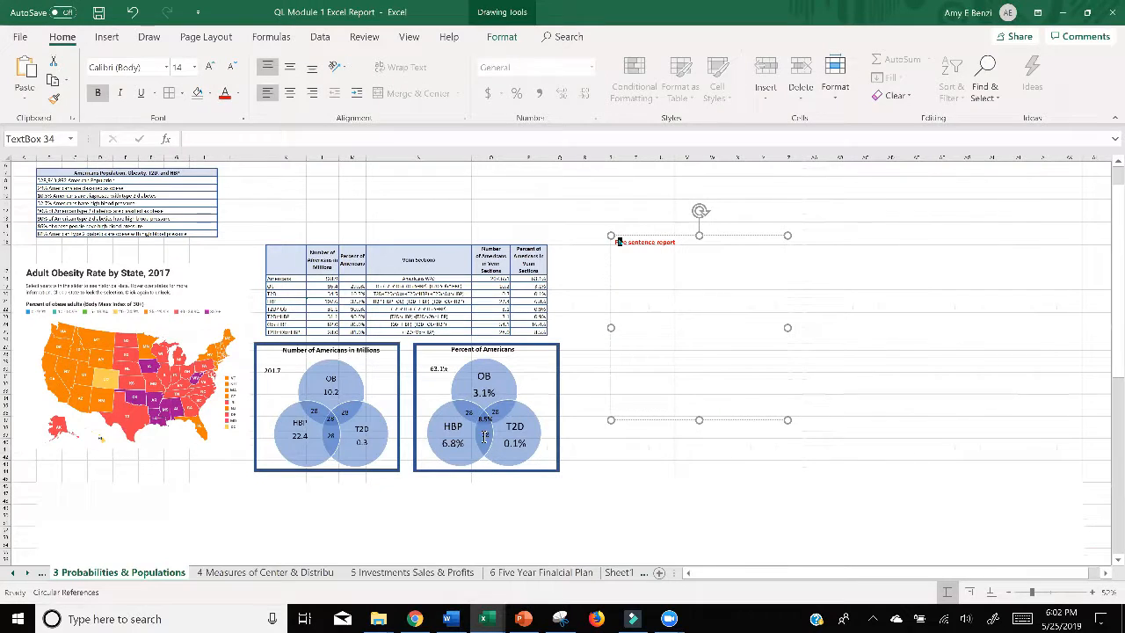
click(484, 439)
click(471, 411)
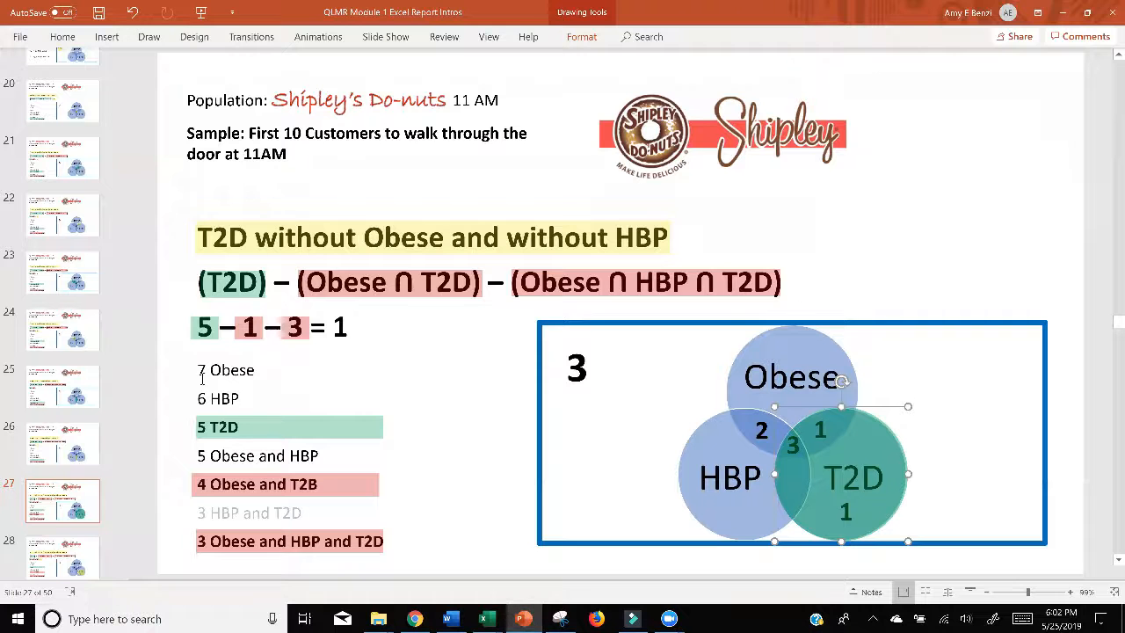
Step: Switch to the QLMR Module 1 Excel Report Intros presentation in PowerPoint and show slide 7, Probabilities and Populations
click(523, 619)
scroll(79, 220, up, 8)
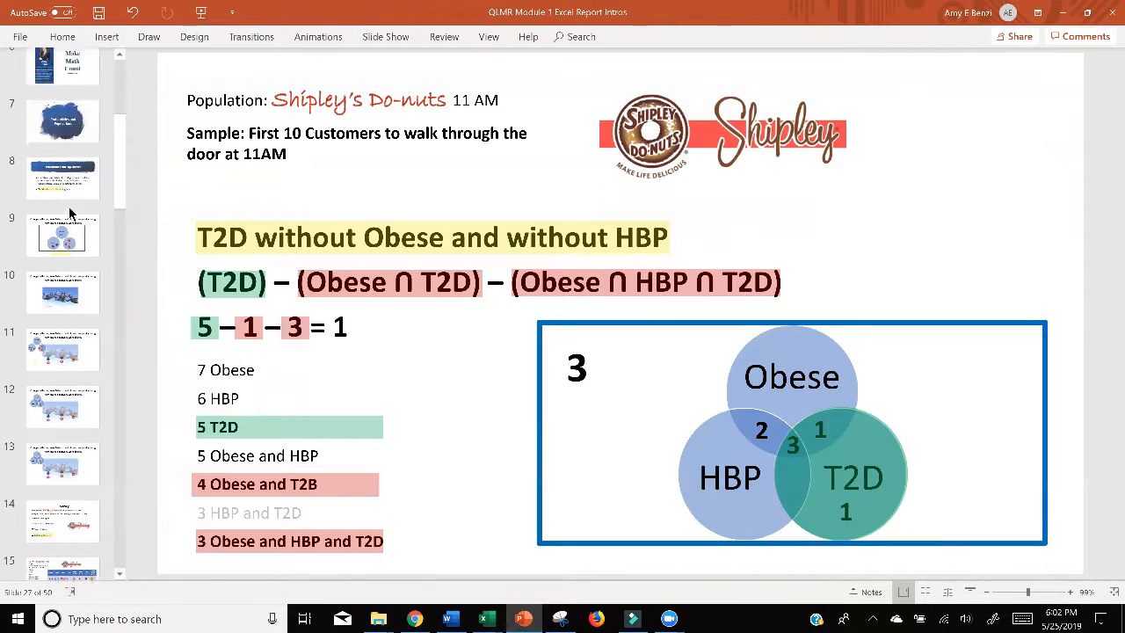
click(78, 132)
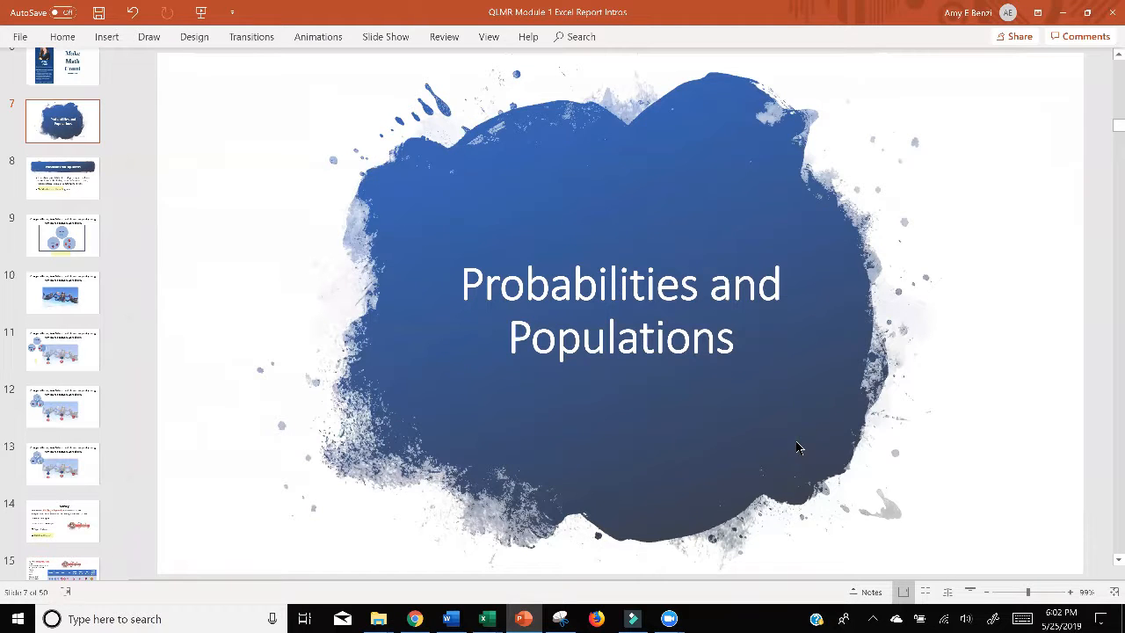